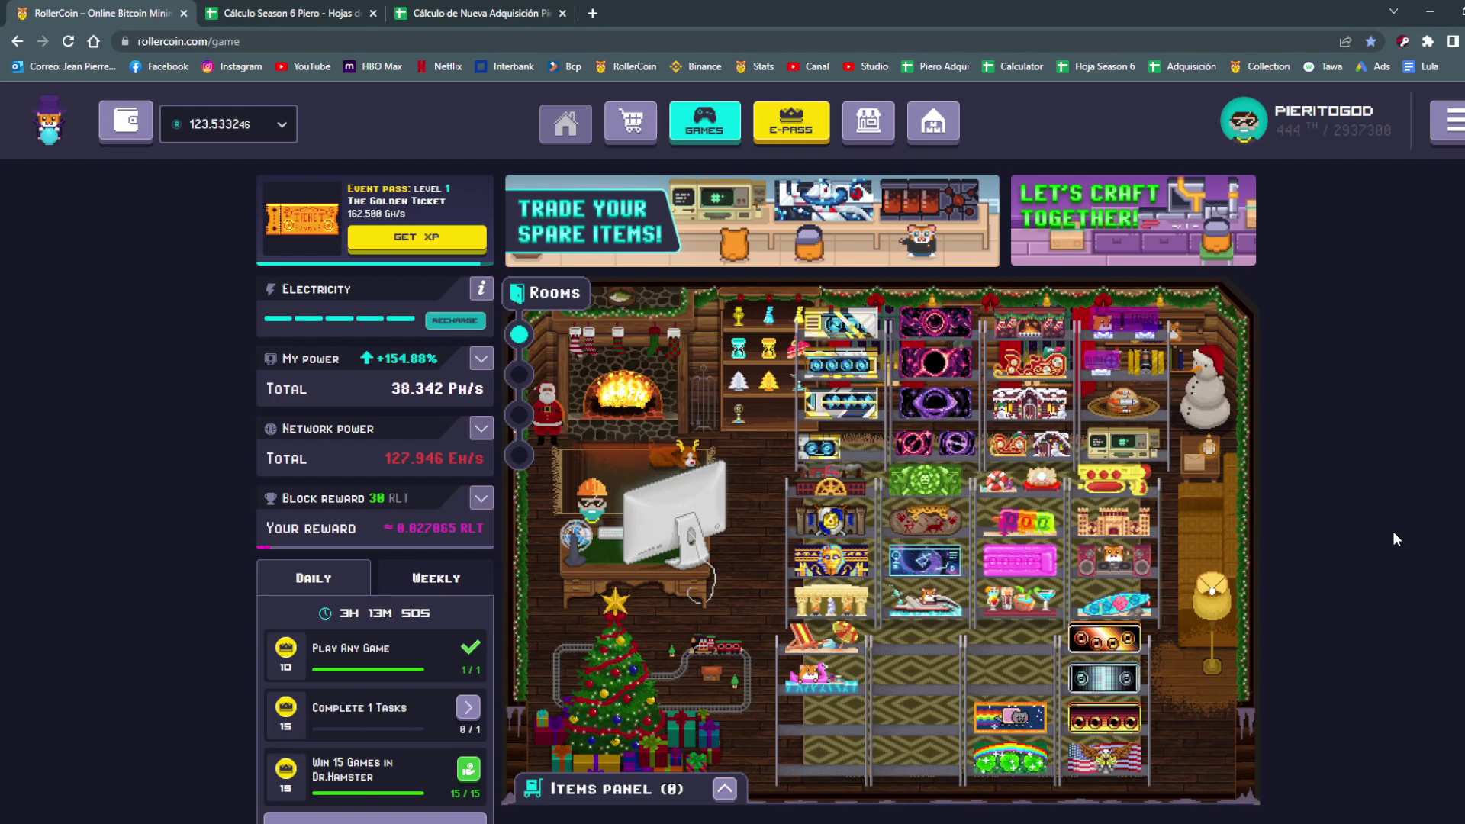
Switch from the RollerCoin game to the 'Cálculo Season 6 Piero' spreadsheet tab.
{"action": "left_click", "coordinate": [290, 13]}
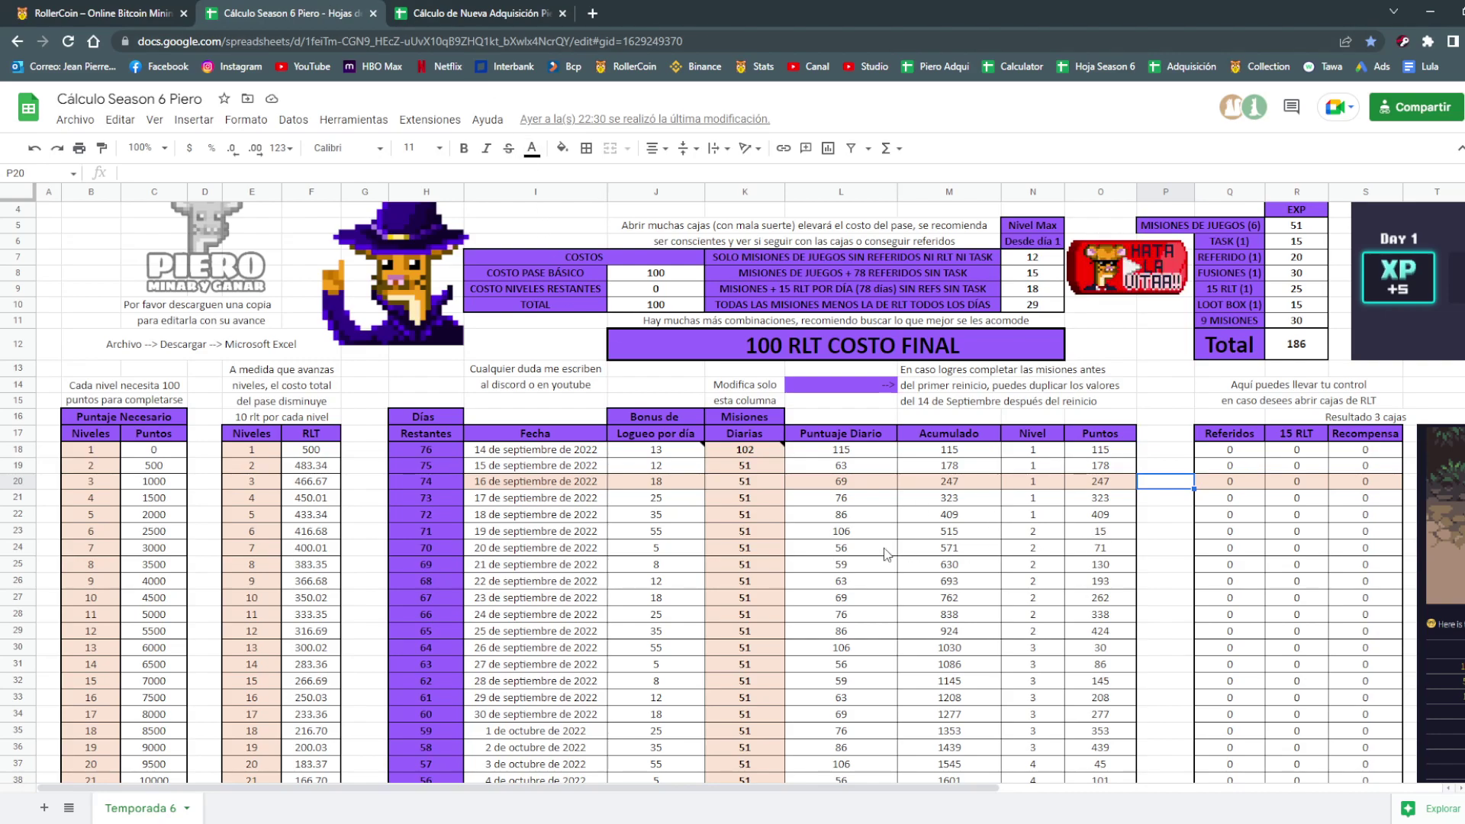
{"action": "scroll", "coordinate": [866, 570], "scroll_direction": "down", "scroll_amount": 1}
{"action": "scroll", "coordinate": [866, 570], "scroll_direction": "down", "scroll_amount": 3}
{"action": "scroll", "coordinate": [867, 572], "scroll_direction": "up", "scroll_amount": 1}
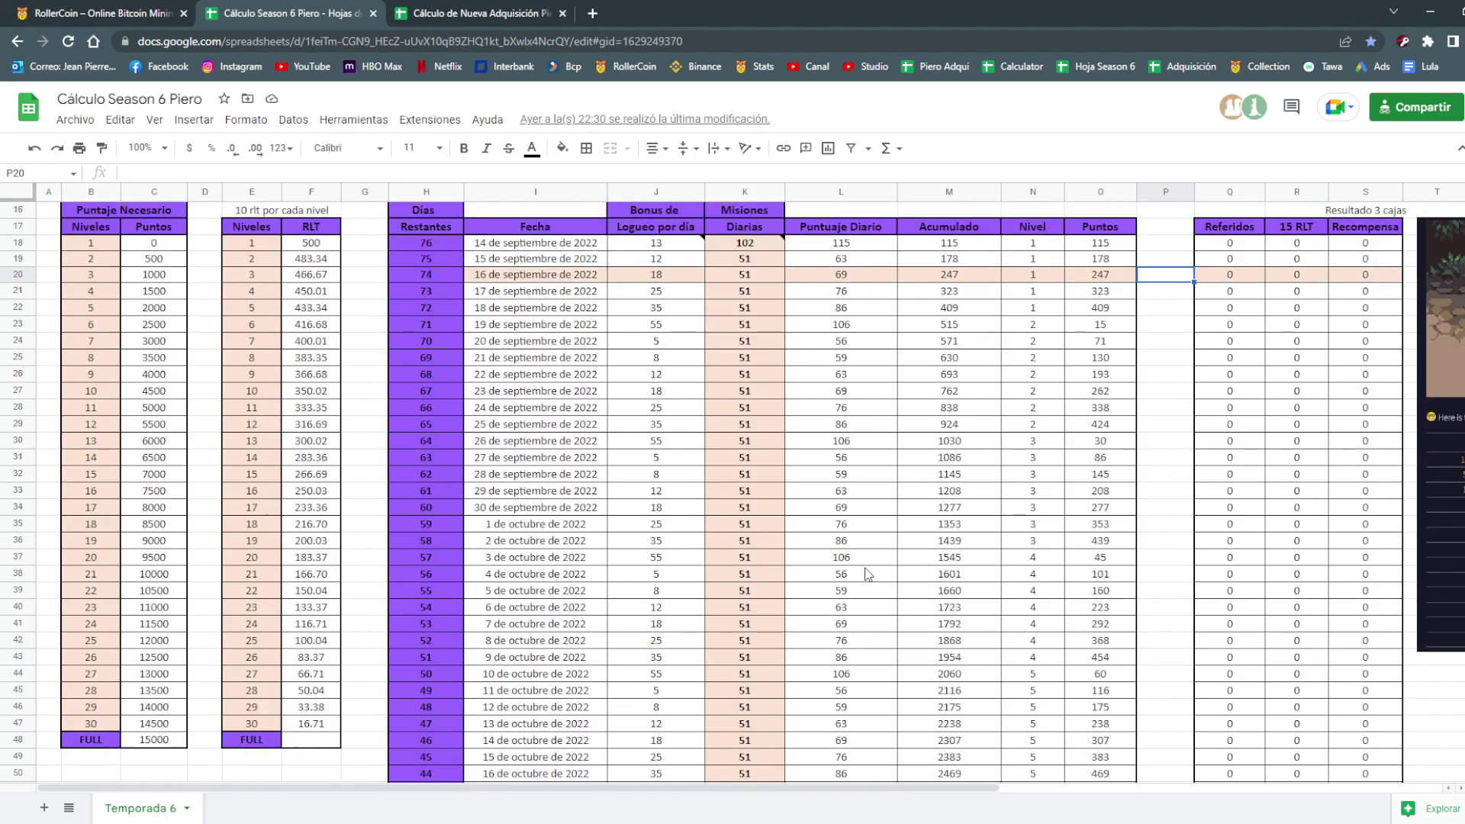
{"action": "scroll", "coordinate": [869, 574], "scroll_direction": "up", "scroll_amount": 3}
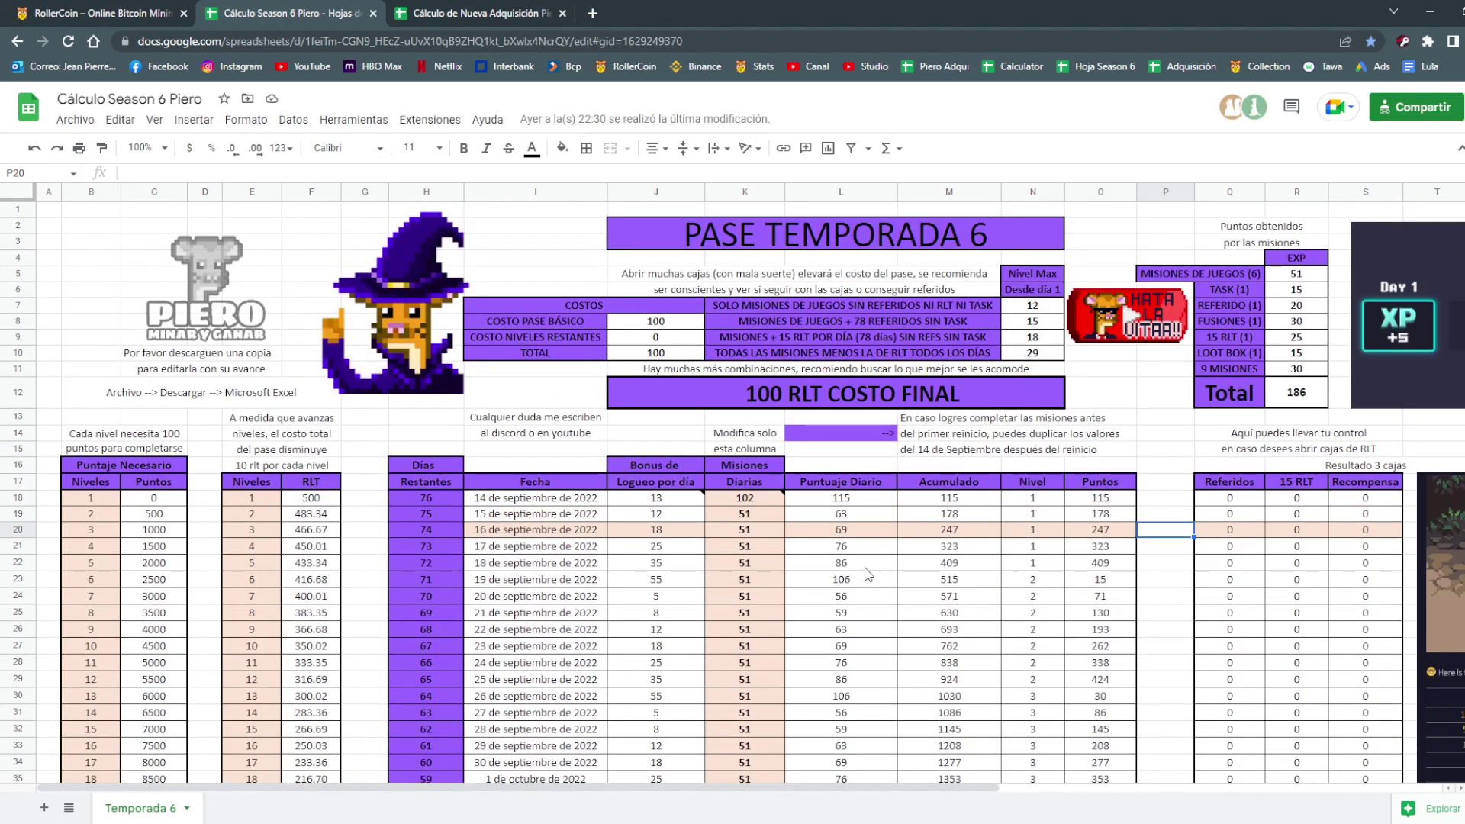
{"action": "scroll", "coordinate": [867, 574], "scroll_direction": "up", "scroll_amount": 2}
{"action": "scroll", "coordinate": [868, 574], "scroll_direction": "down", "scroll_amount": 1}
{"action": "scroll", "coordinate": [868, 573], "scroll_direction": "down", "scroll_amount": 3}
{"action": "scroll", "coordinate": [868, 574], "scroll_direction": "down", "scroll_amount": 1}
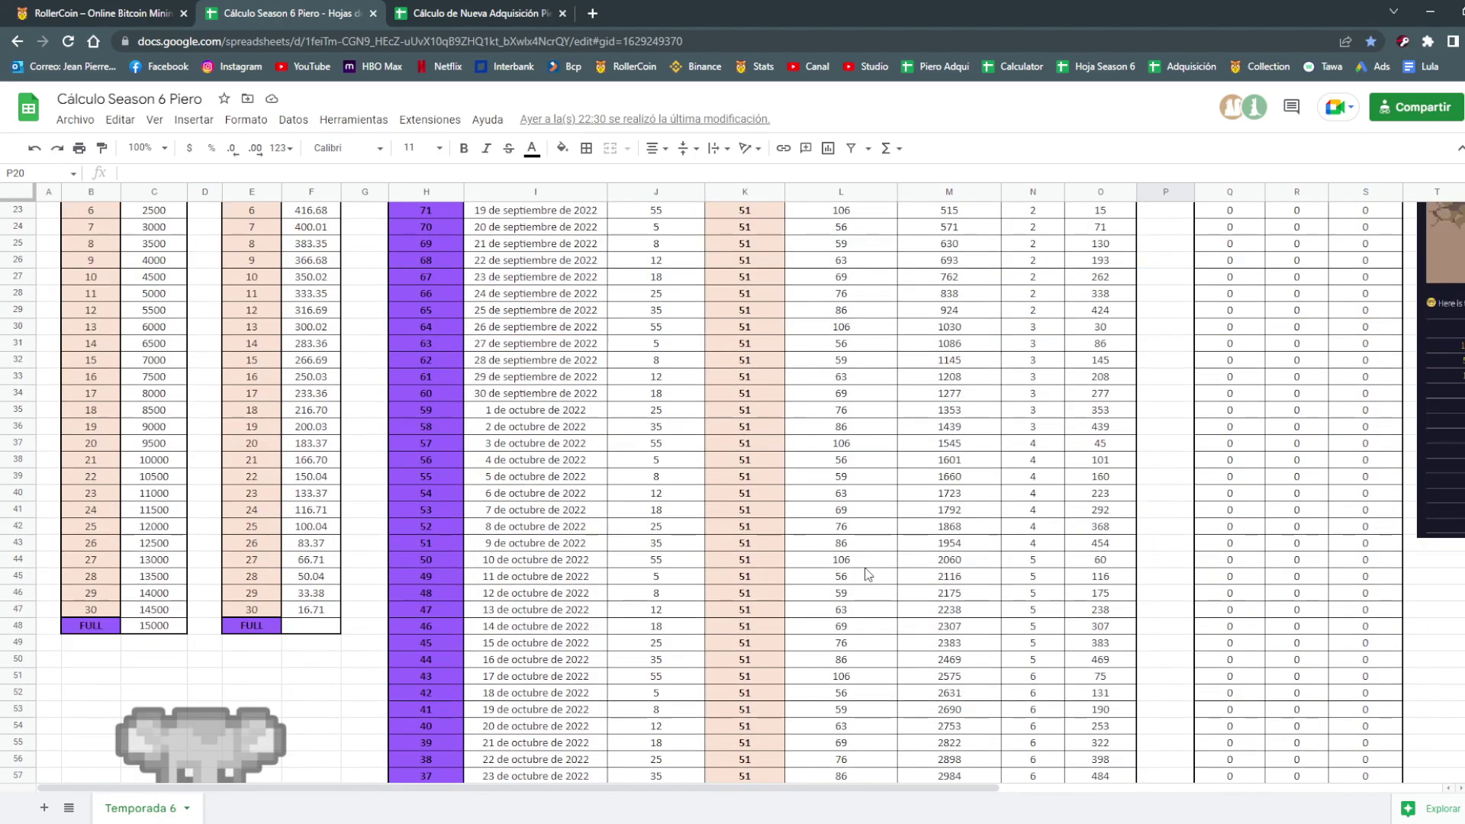
{"action": "scroll", "coordinate": [868, 573], "scroll_direction": "up", "scroll_amount": 1}
{"action": "scroll", "coordinate": [868, 574], "scroll_direction": "up", "scroll_amount": 2}
{"action": "left_click", "coordinate": [744, 386]}
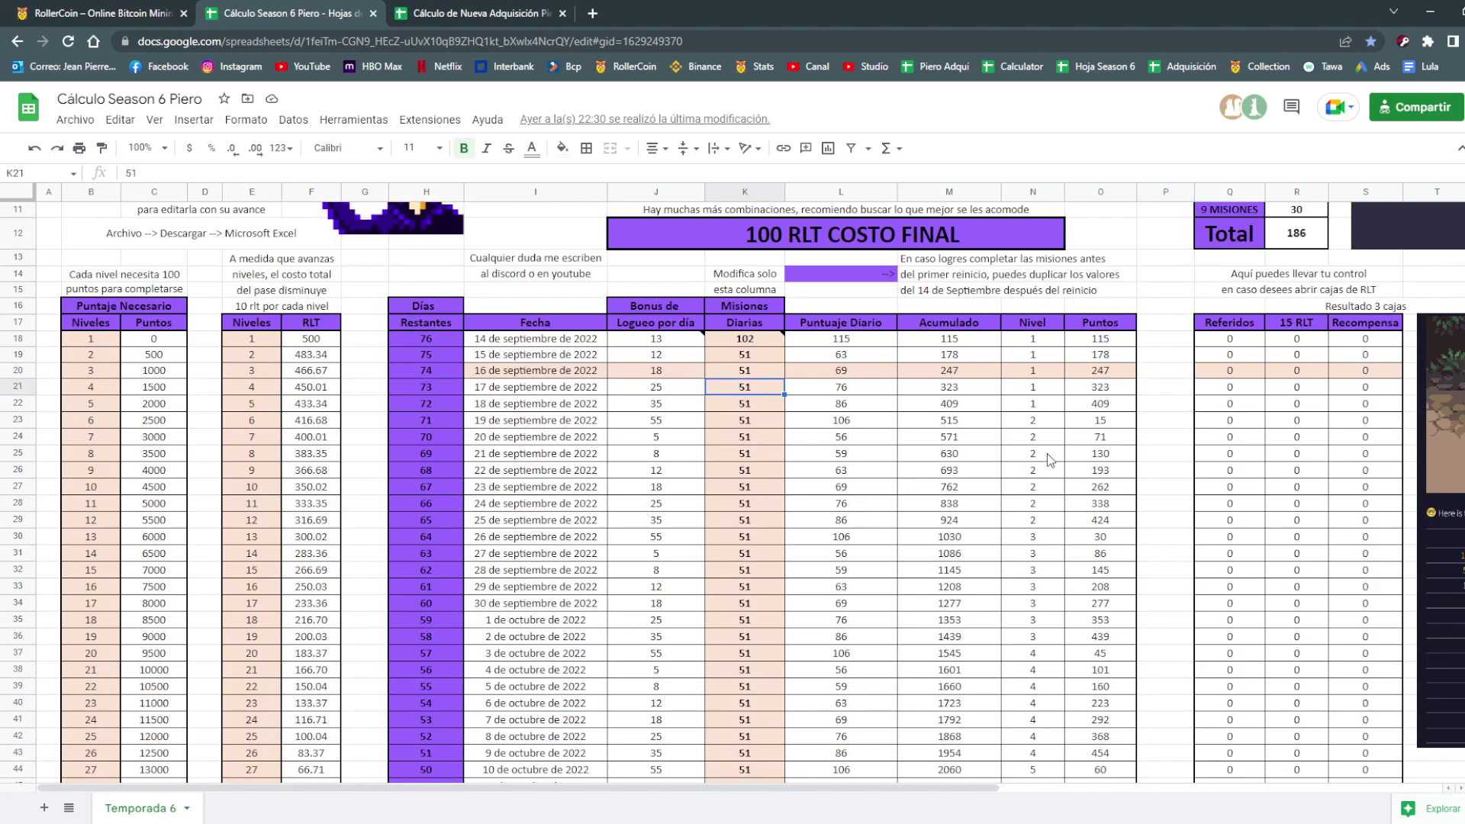
{"action": "type", "text": "186"}
{"action": "key", "text": "Return"}
{"action": "type", "text": "5156"}
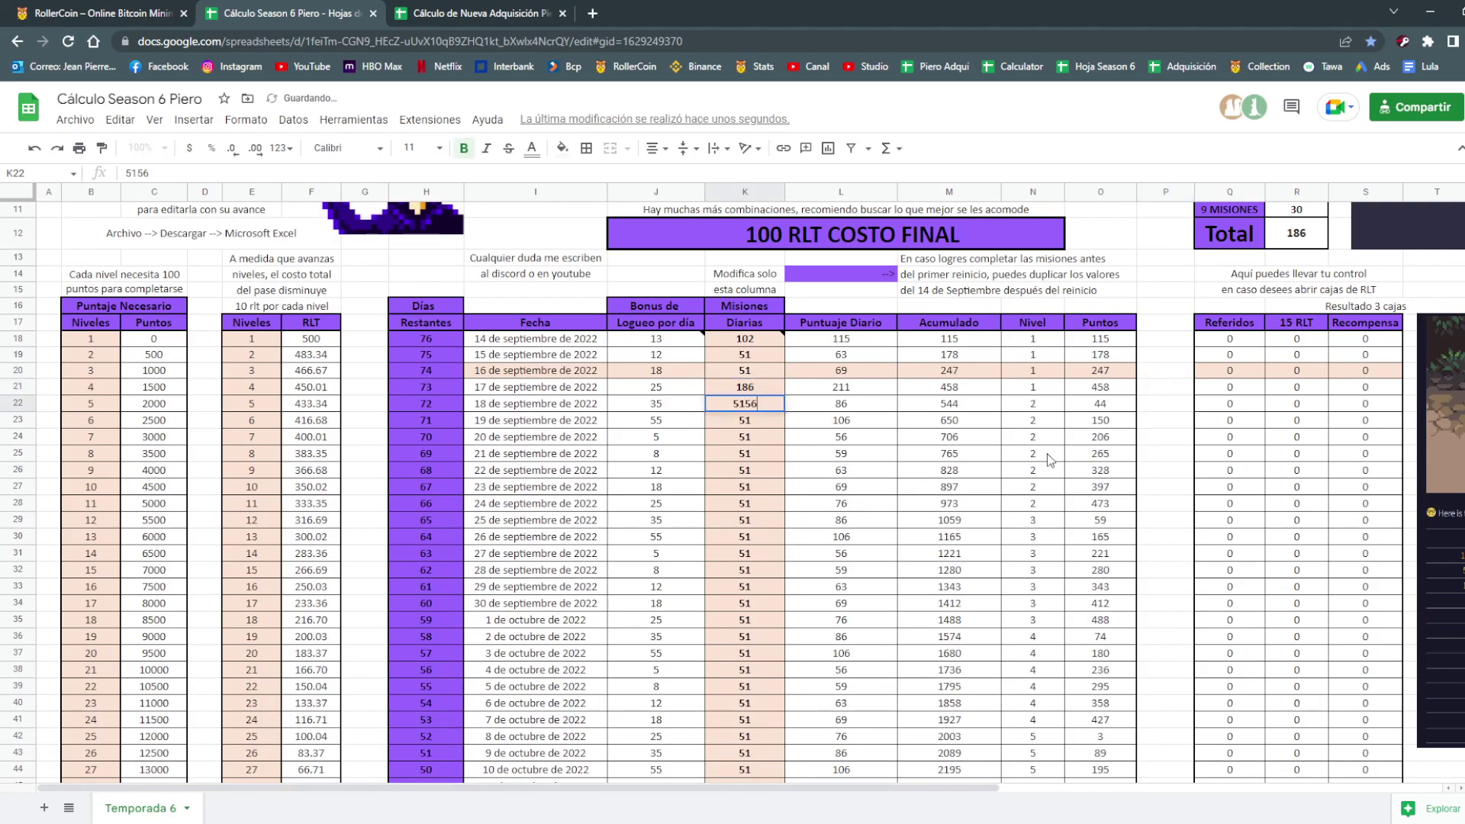
{"action": "key", "text": "Return"}
{"action": "type", "text": "513 1 1152"}
{"action": "key", "text": "Return"}
{"action": "type", "text": "151"}
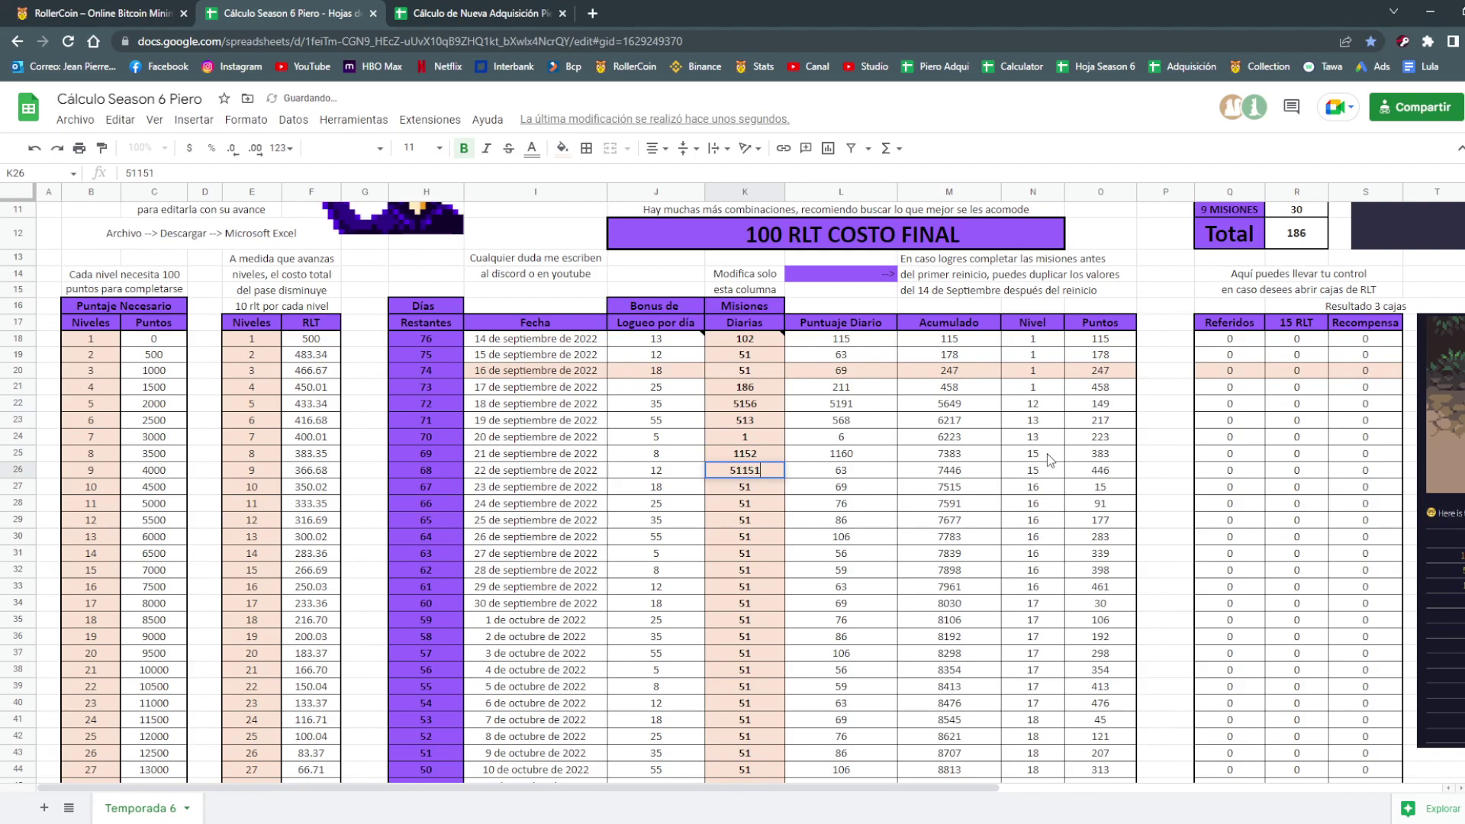
{"action": "key", "text": "Return"}
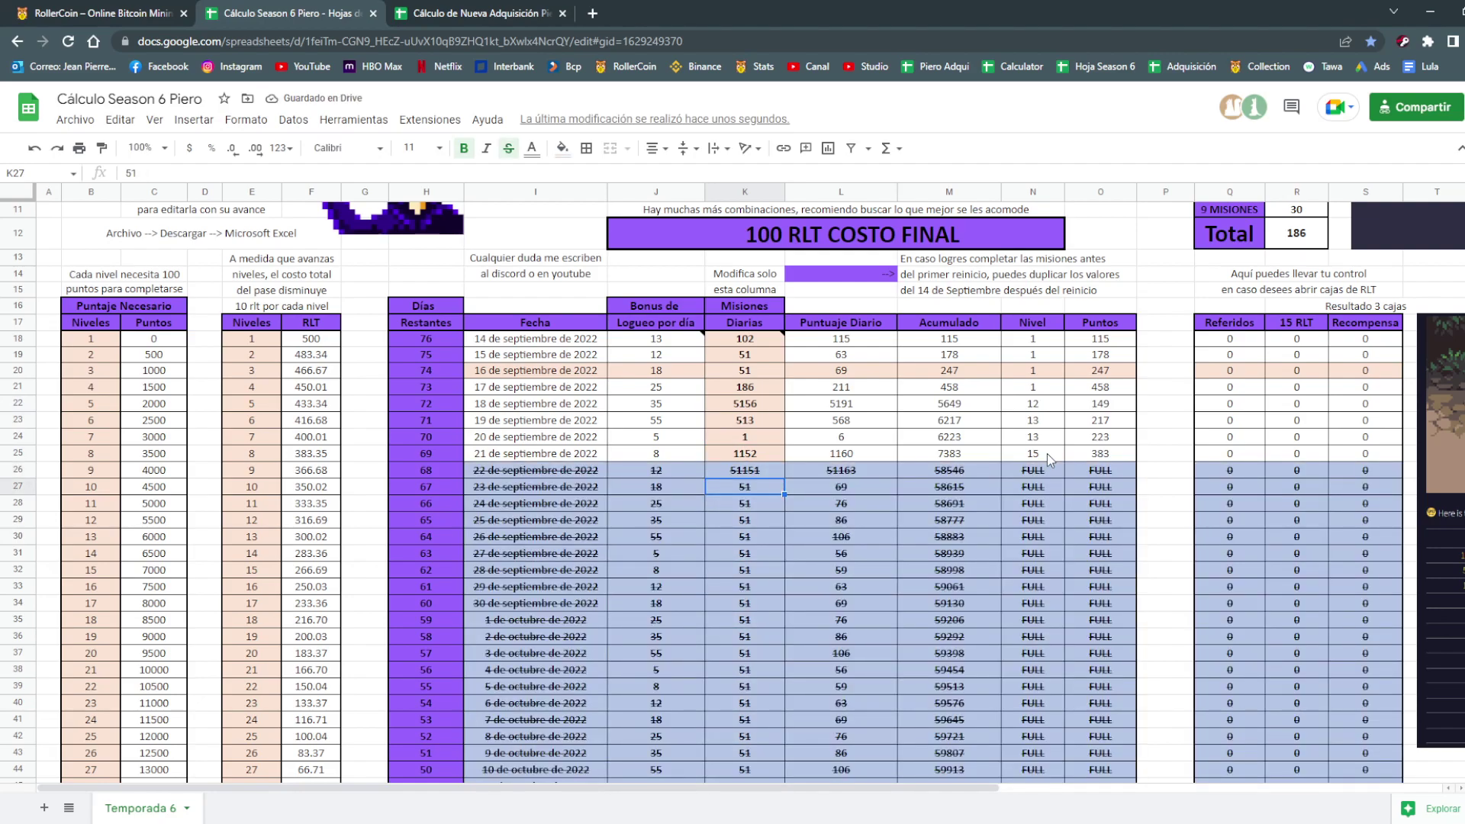
{"action": "key", "text": "ctrl+z"}
{"action": "key", "text": "ctrl+z"}
{"action": "key", "text": "ctrl+z"}
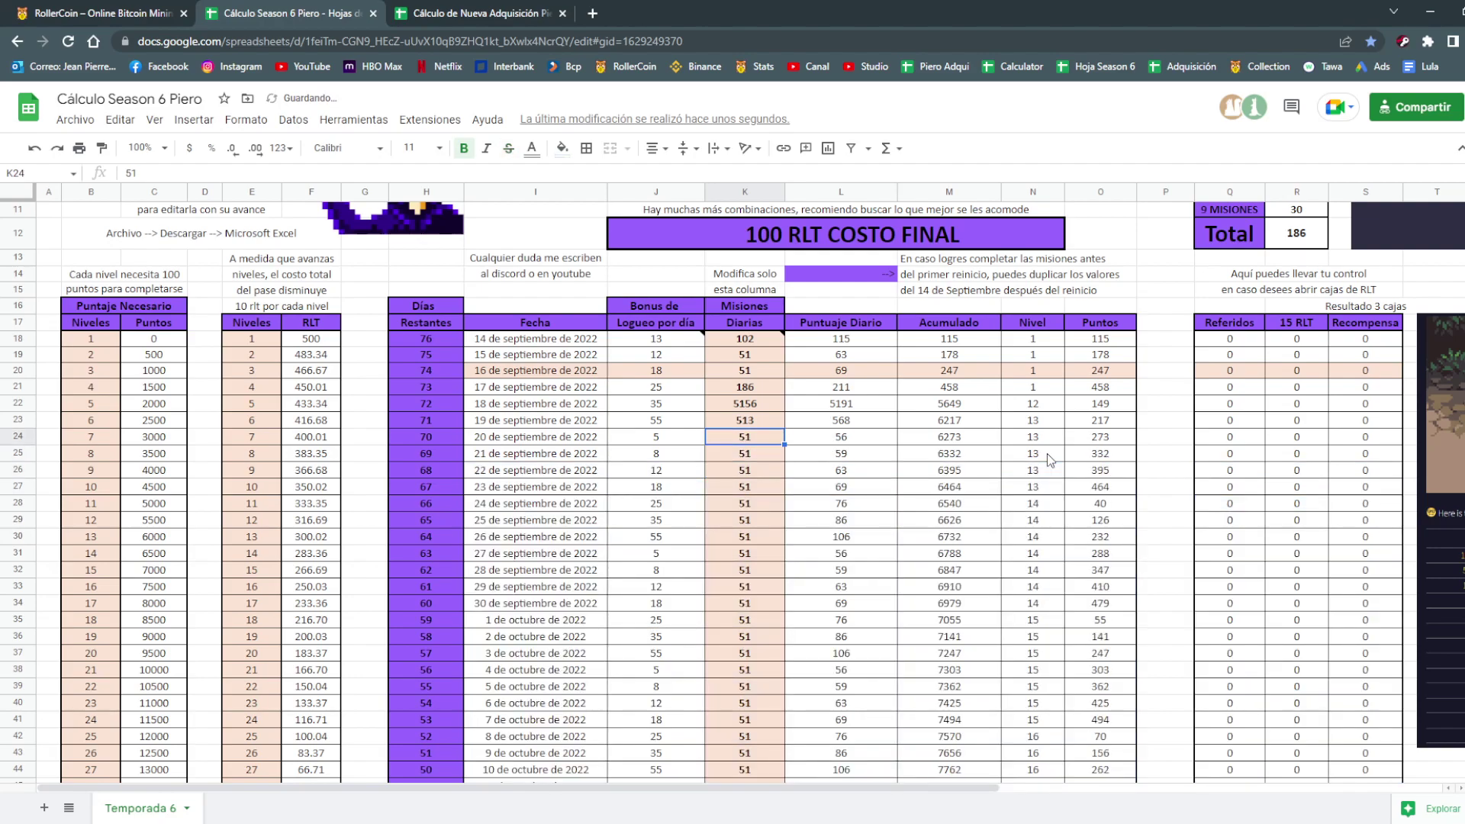
{"action": "key", "text": "ctrl+z"}
{"action": "key", "text": "ctrl+z"}
{"action": "key", "text": "ctrl+z"}
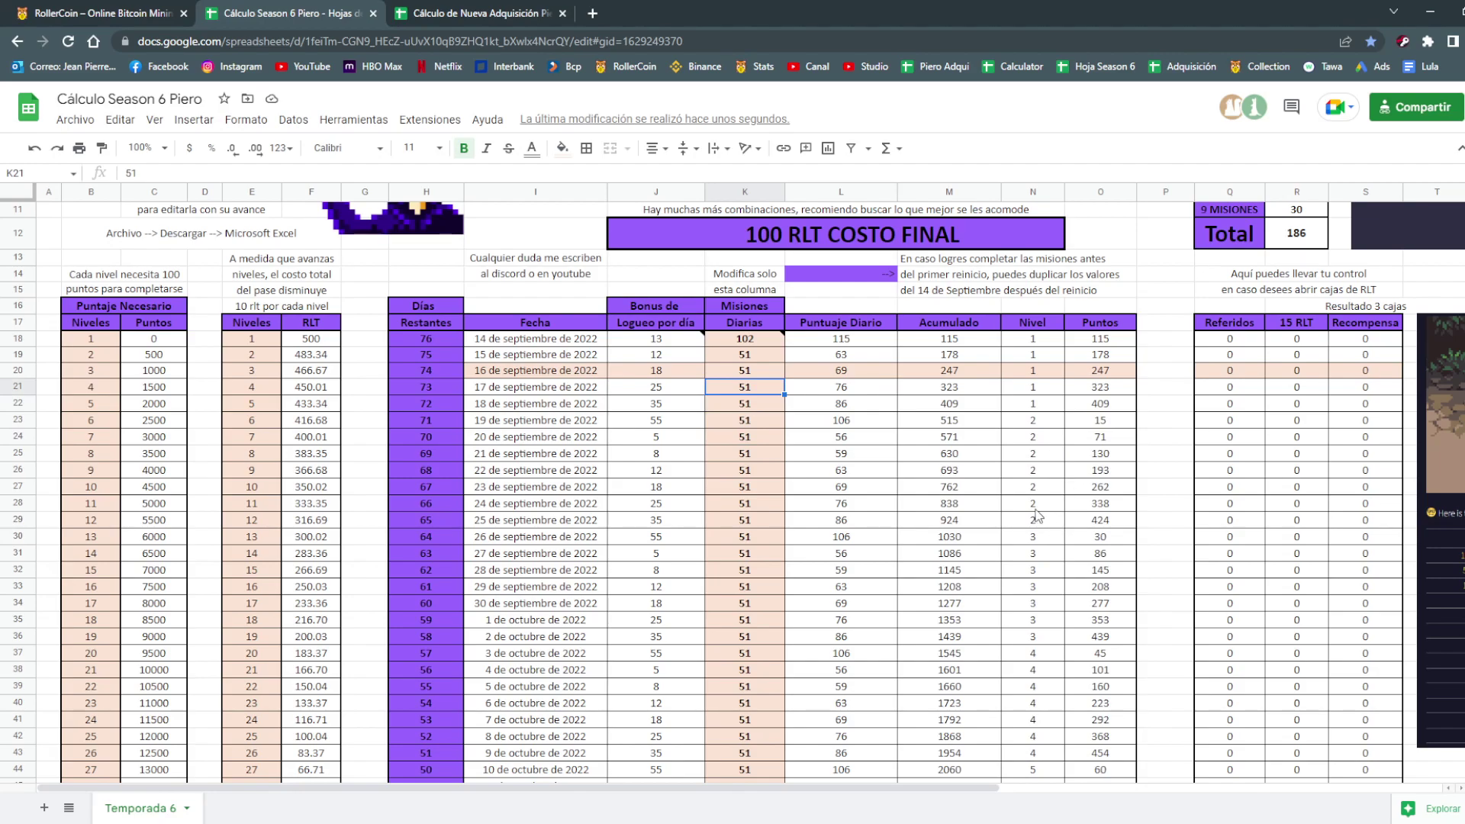
Scroll up and down through the season pass calculation sheet to review it.
{"action": "scroll", "coordinate": [1034, 511], "scroll_direction": "up", "scroll_amount": 3}
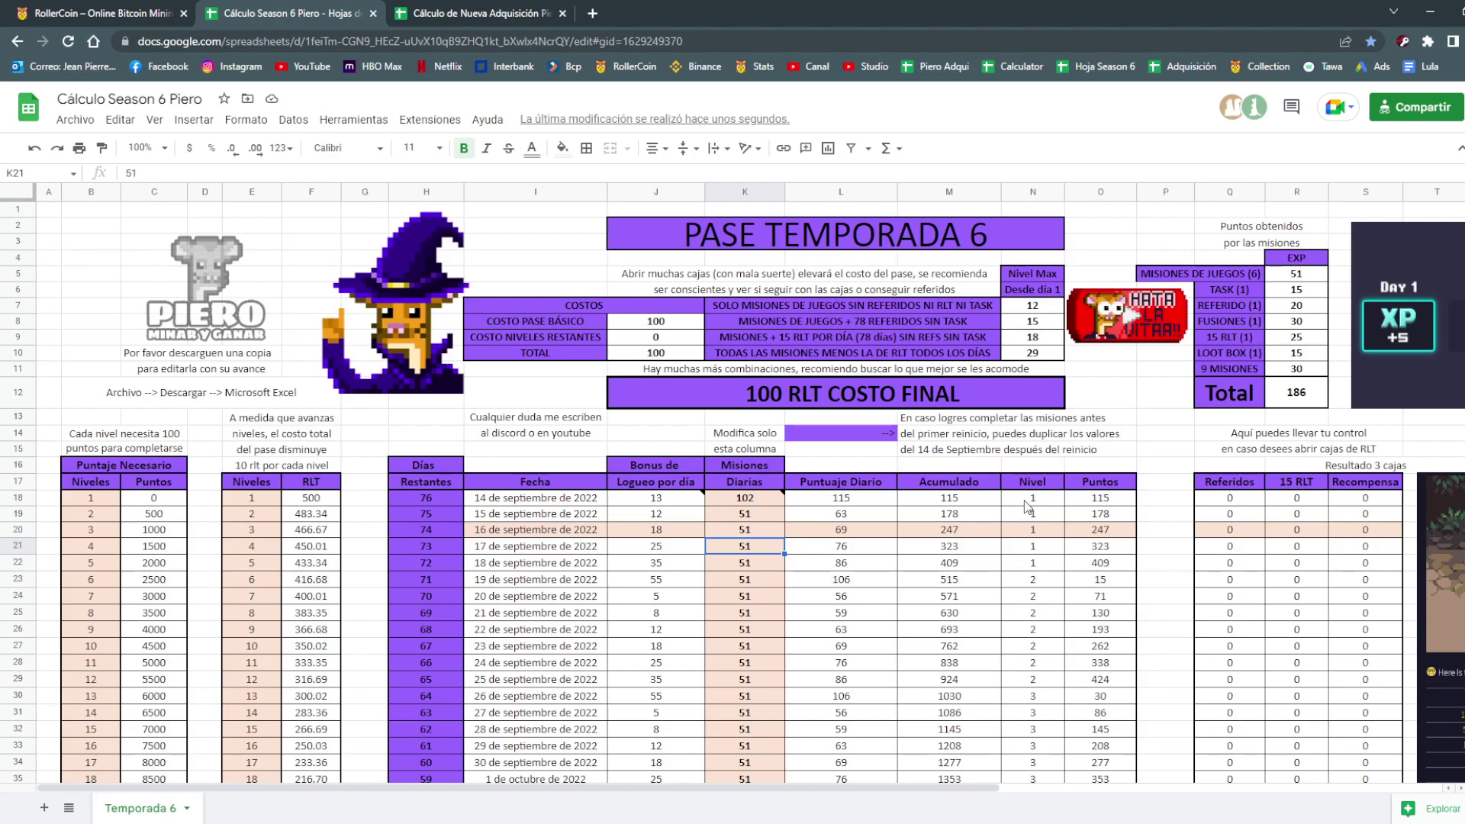
{"action": "scroll", "coordinate": [1026, 506], "scroll_direction": "down", "scroll_amount": 3}
{"action": "scroll", "coordinate": [1030, 488], "scroll_direction": "down", "scroll_amount": 7}
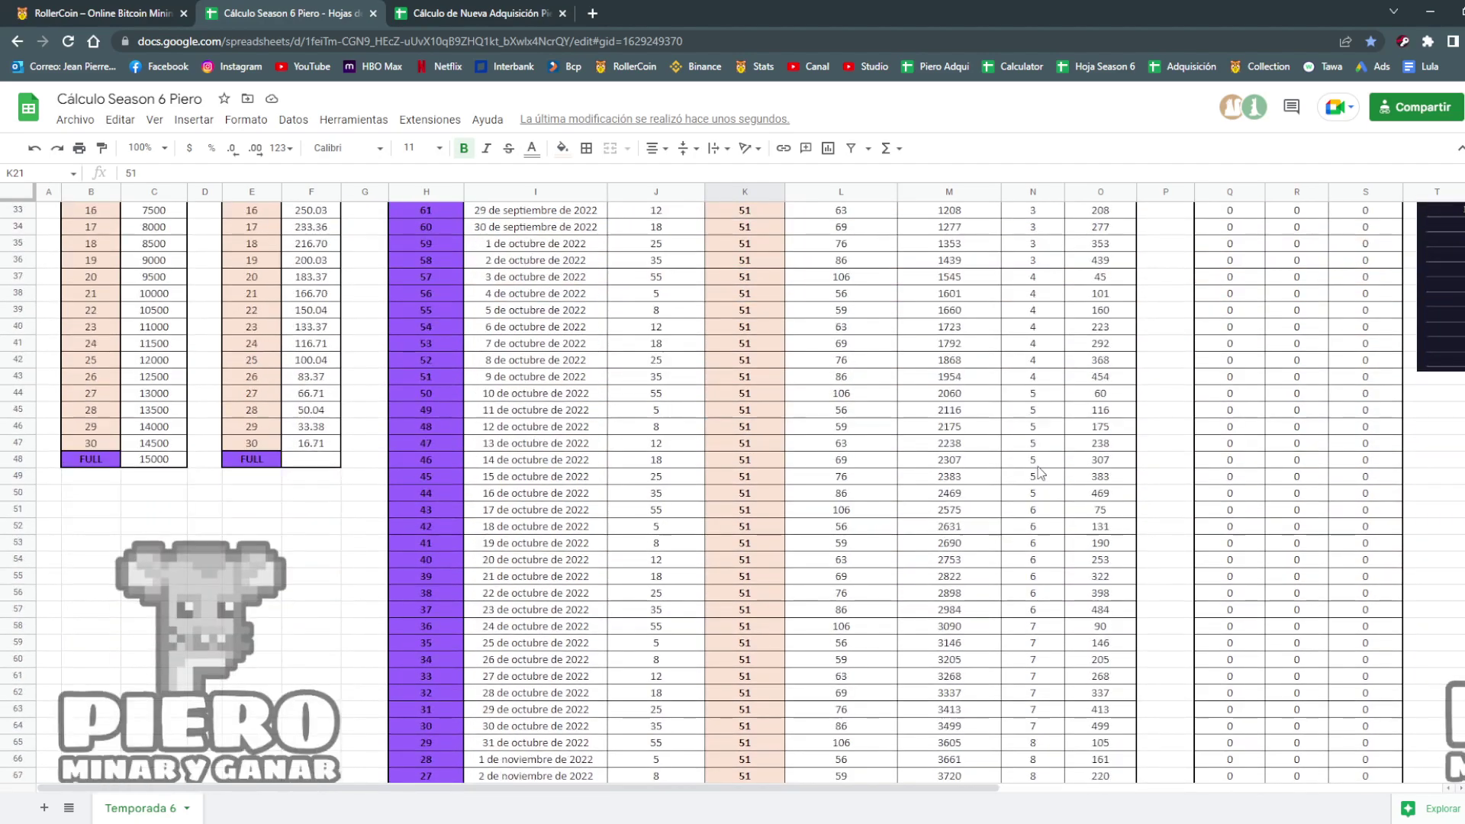
{"action": "scroll", "coordinate": [1038, 474], "scroll_direction": "down", "scroll_amount": 4}
{"action": "scroll", "coordinate": [1054, 465], "scroll_direction": "down", "scroll_amount": 2}
{"action": "scroll", "coordinate": [1076, 450], "scroll_direction": "up", "scroll_amount": 3}
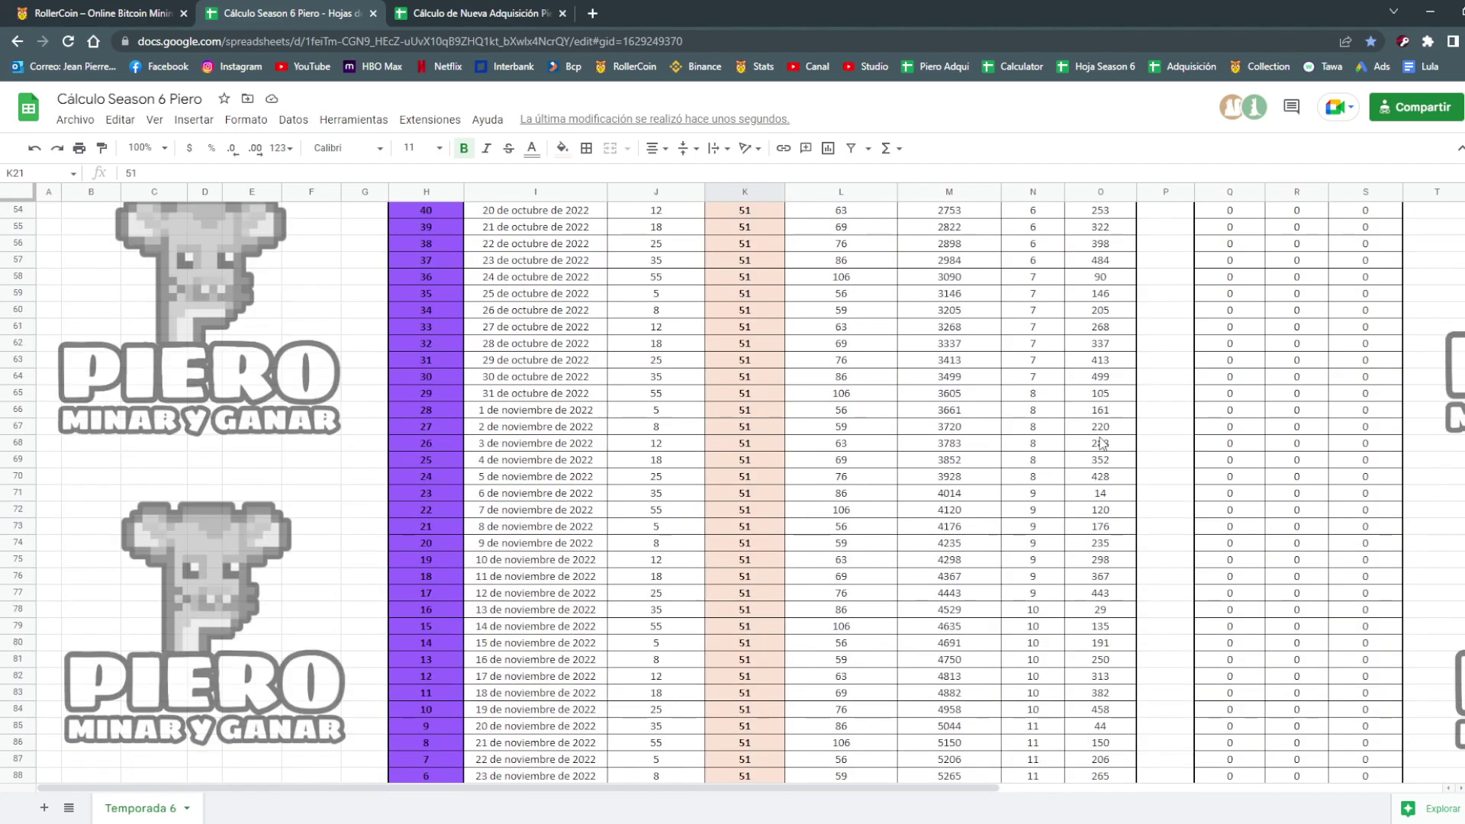
{"action": "scroll", "coordinate": [1099, 435], "scroll_direction": "up", "scroll_amount": 6}
{"action": "scroll", "coordinate": [1068, 435], "scroll_direction": "up", "scroll_amount": 5}
{"action": "scroll", "coordinate": [954, 450], "scroll_direction": "up", "scroll_amount": 4}
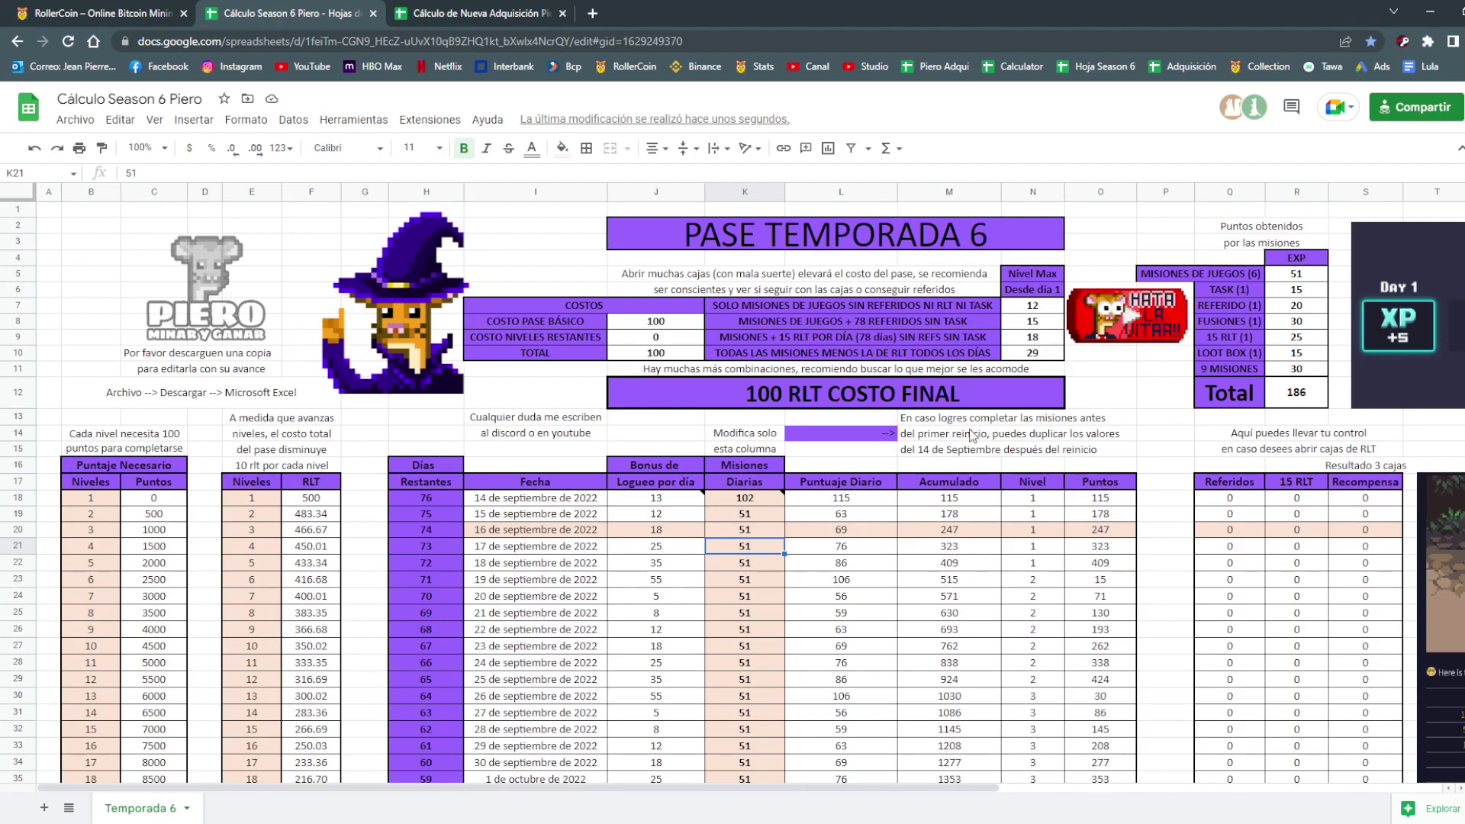
{"action": "scroll", "coordinate": [968, 433], "scroll_direction": "down", "scroll_amount": 3}
{"action": "scroll", "coordinate": [967, 432], "scroll_direction": "down", "scroll_amount": 4}
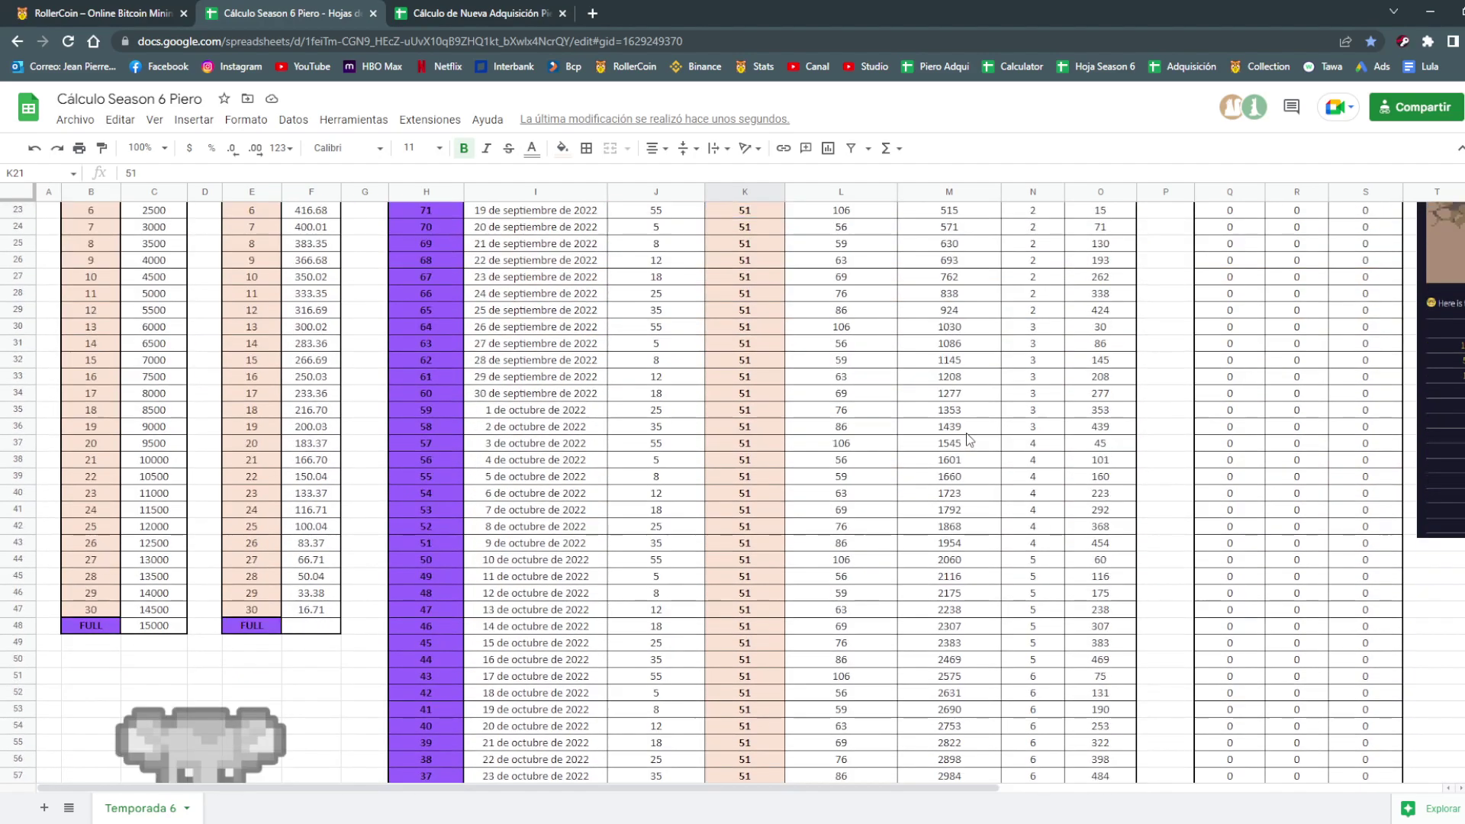
{"action": "scroll", "coordinate": [968, 437], "scroll_direction": "up", "scroll_amount": 2}
{"action": "scroll", "coordinate": [967, 439], "scroll_direction": "up", "scroll_amount": 2}
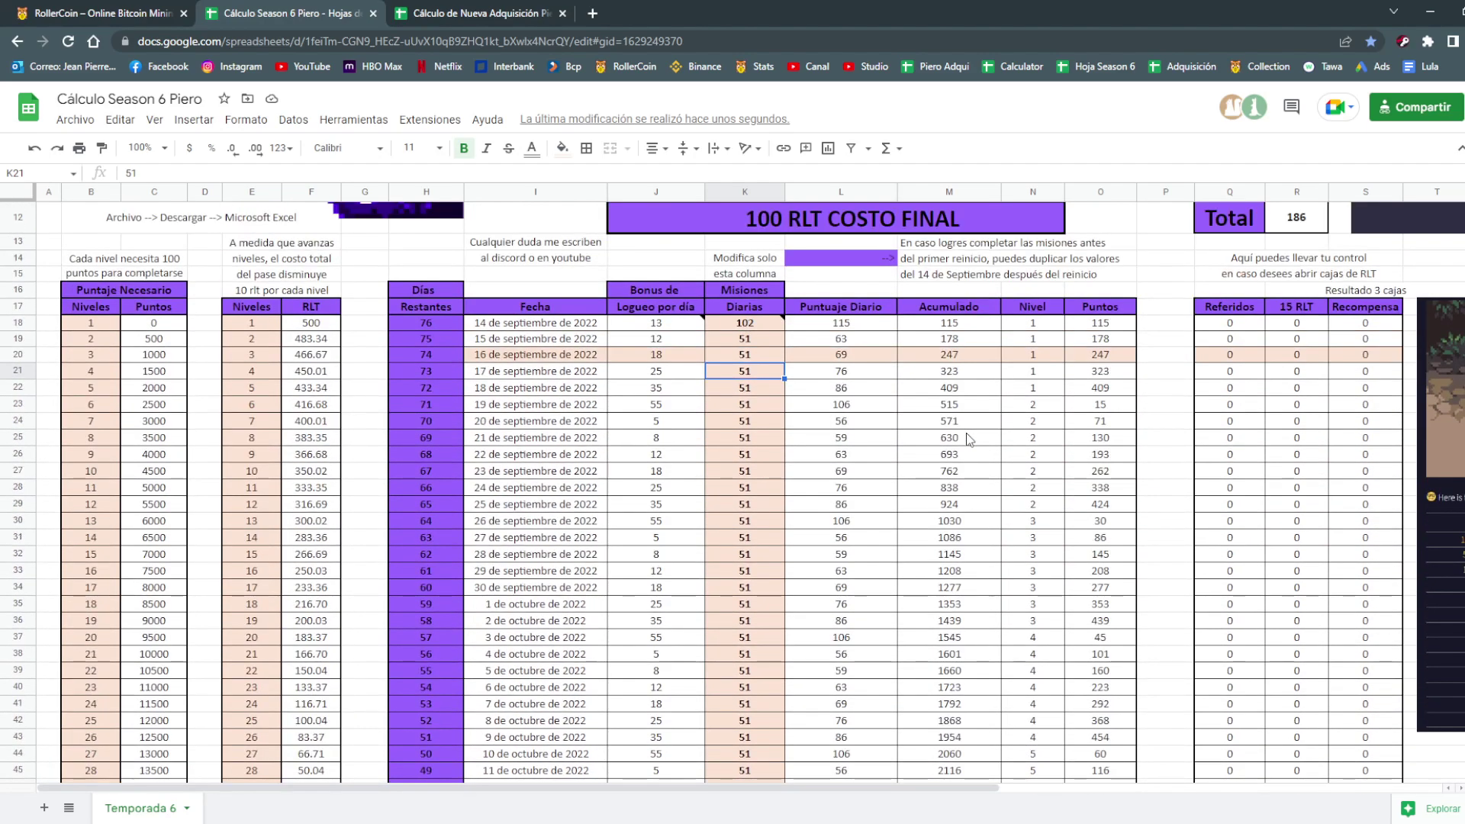
{"action": "scroll", "coordinate": [968, 439], "scroll_direction": "down", "scroll_amount": 1}
{"action": "scroll", "coordinate": [968, 439], "scroll_direction": "down", "scroll_amount": 1}
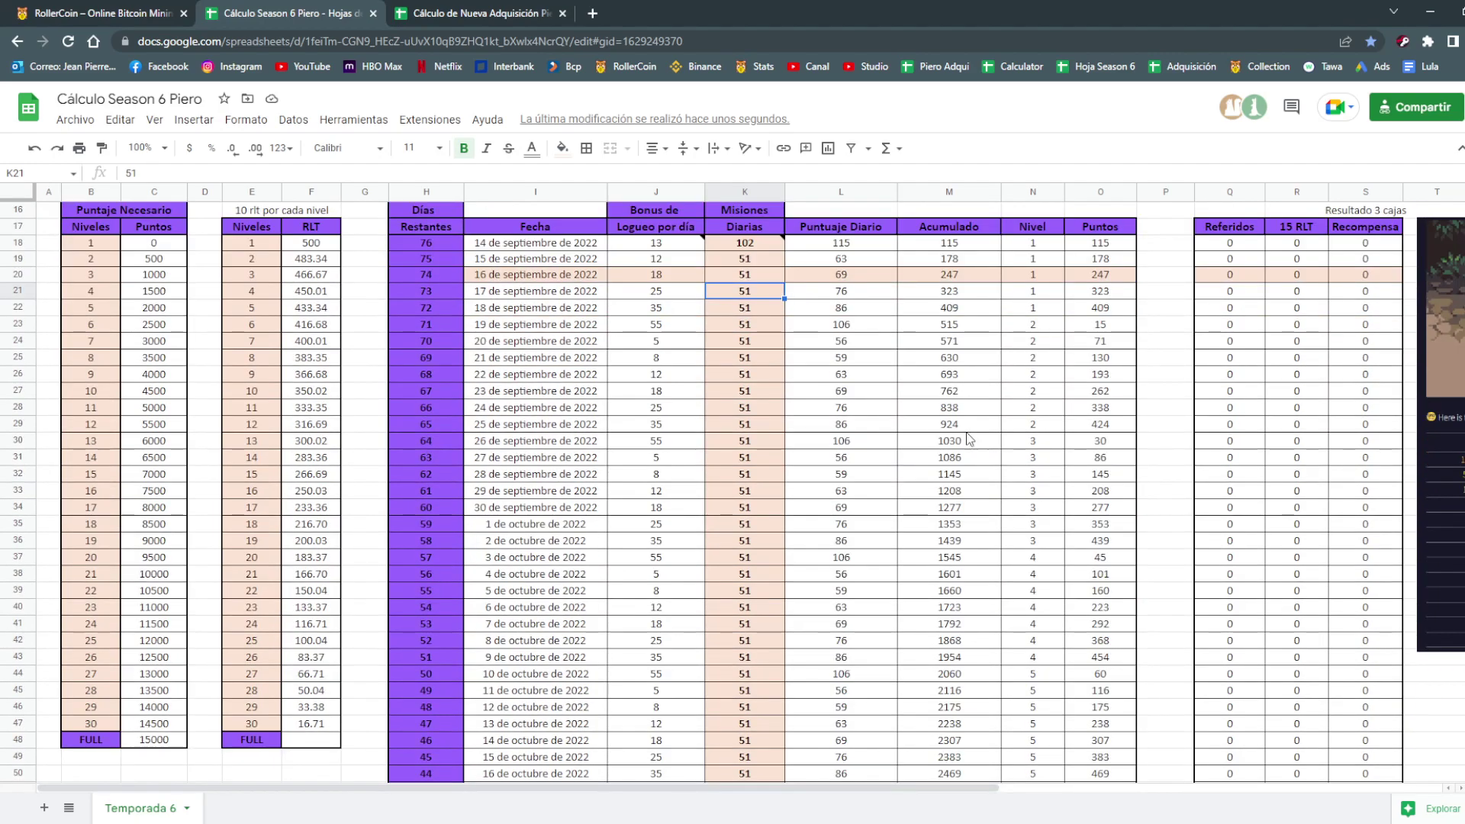
{"action": "scroll", "coordinate": [968, 439], "scroll_direction": "up", "scroll_amount": 2}
{"action": "scroll", "coordinate": [968, 439], "scroll_direction": "up", "scroll_amount": 2}
{"action": "scroll", "coordinate": [968, 439], "scroll_direction": "up", "scroll_amount": 1}
{"action": "scroll", "coordinate": [967, 439], "scroll_direction": "up", "scroll_amount": 1}
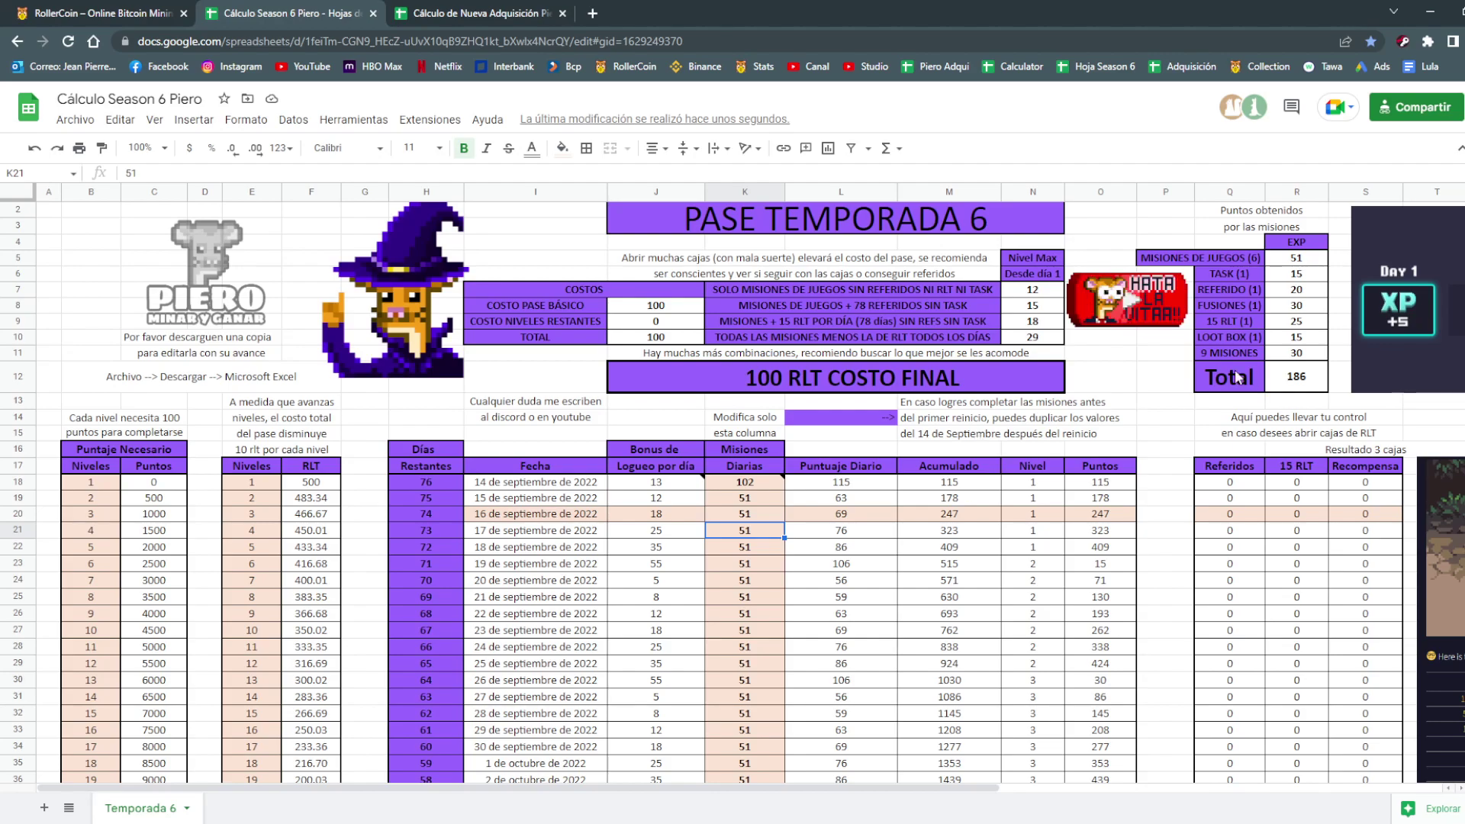
Highlight the summary block and the game-missions-only scenario, then open RollerCoin's Event Pass store.
{"action": "left_click_drag", "start_coordinate": [1079, 217], "coordinate": [1229, 409]}
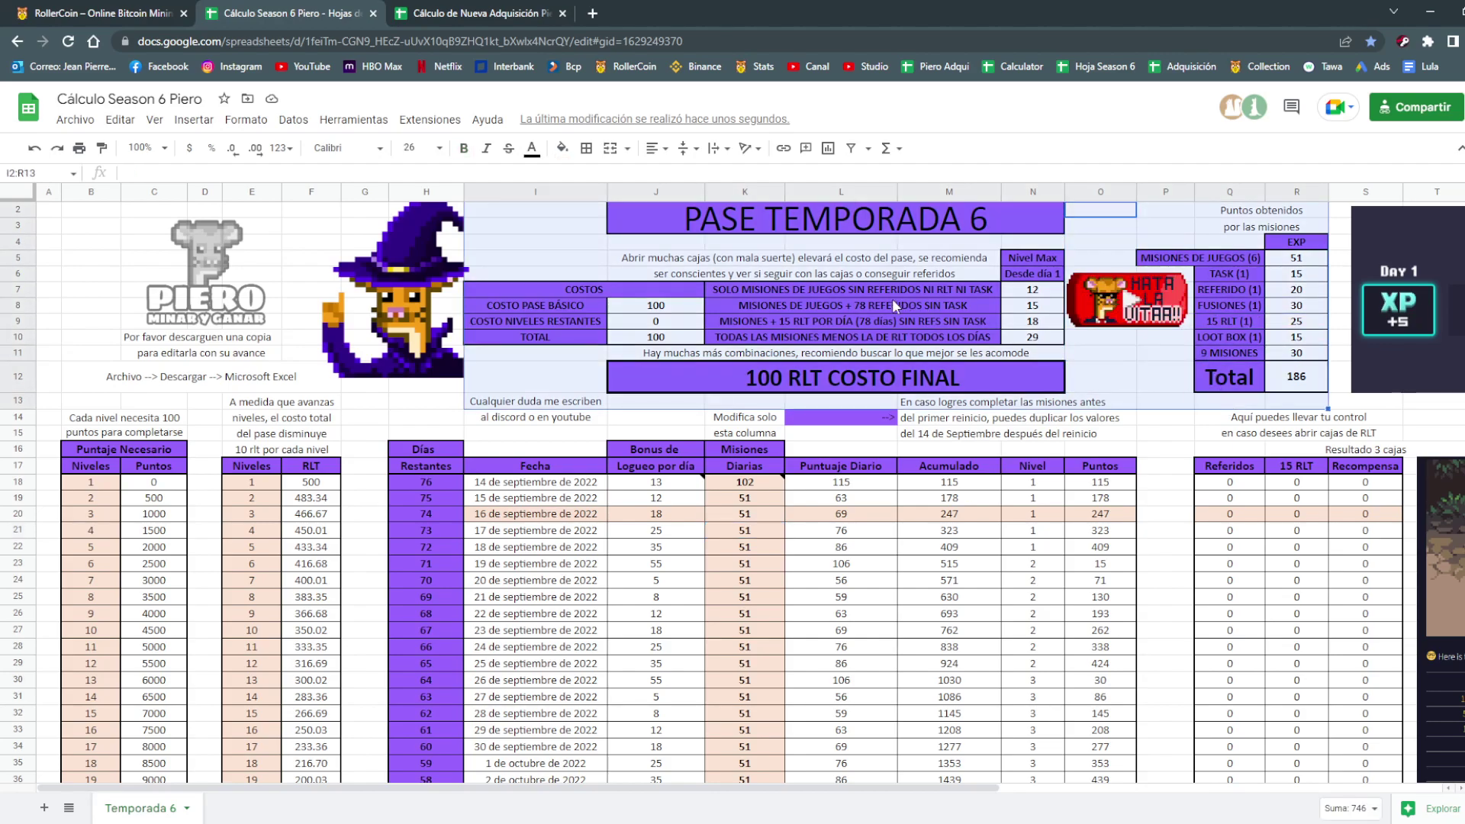
{"action": "left_click", "coordinate": [1166, 529]}
{"action": "left_click_drag", "start_coordinate": [898, 284], "coordinate": [926, 314]}
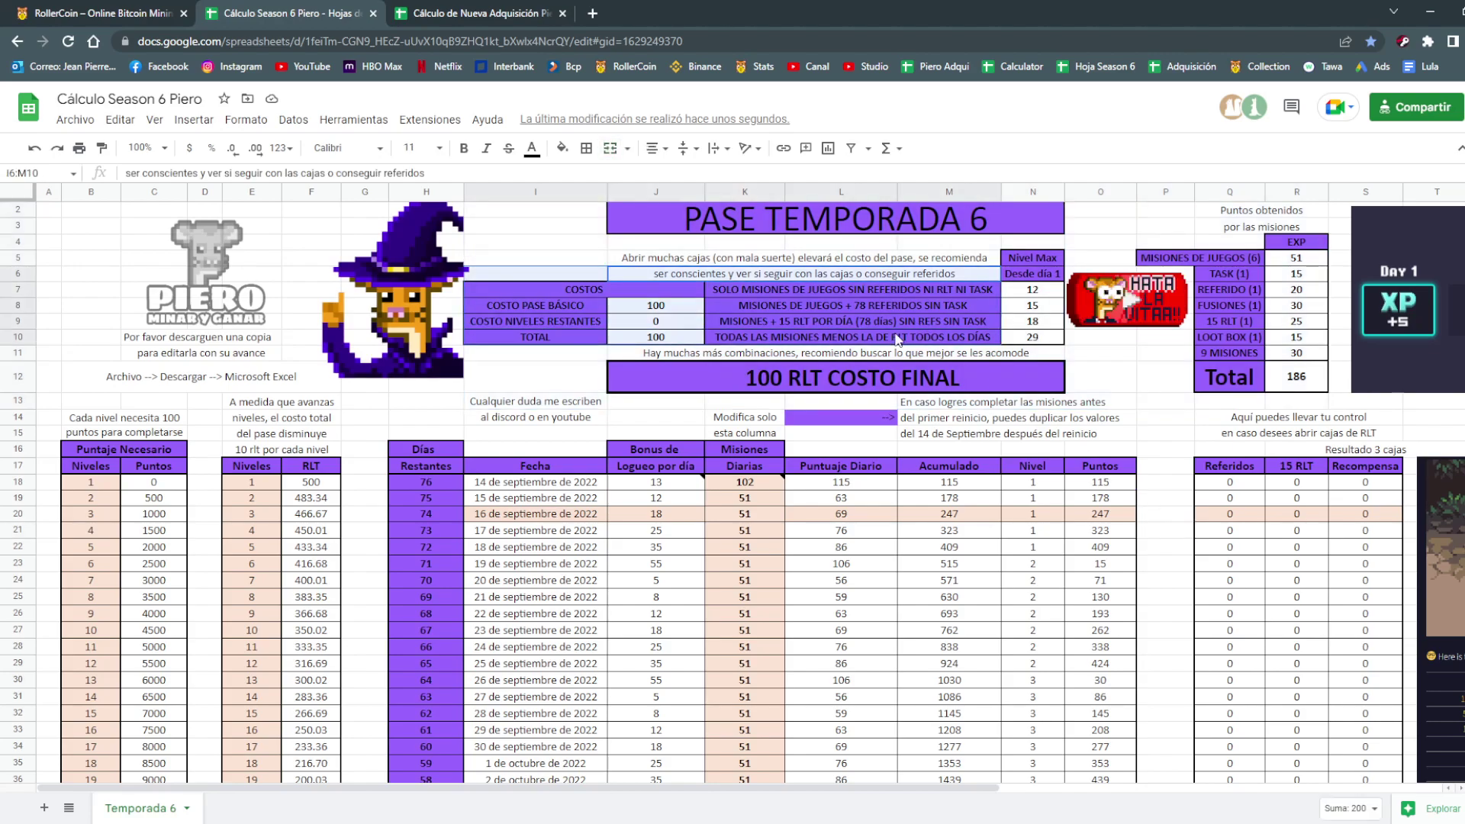
{"action": "left_click", "coordinate": [909, 291]}
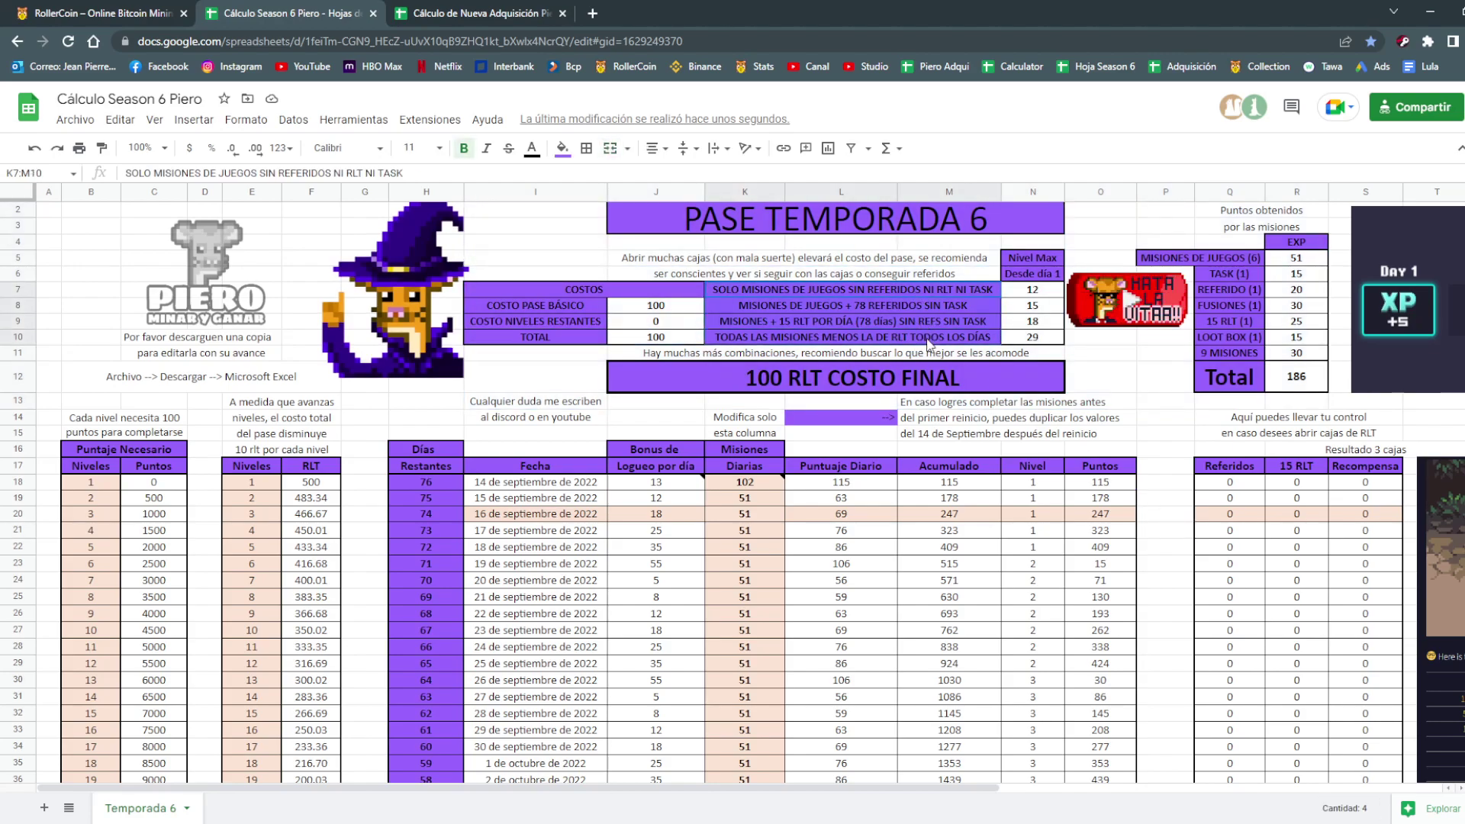
{"action": "left_click", "coordinate": [1151, 504]}
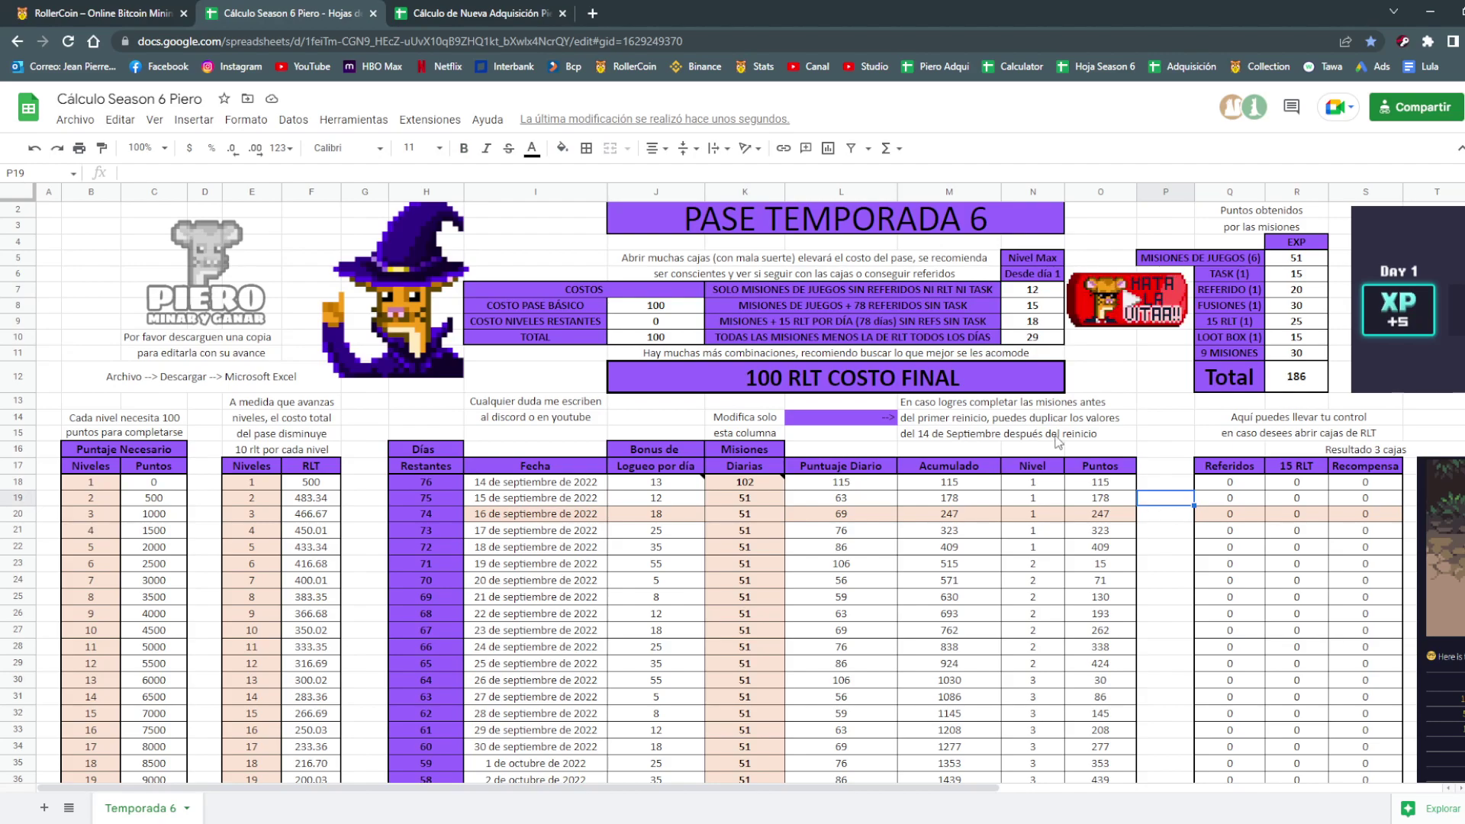
{"action": "left_click", "coordinate": [153, 13]}
{"action": "left_click", "coordinate": [811, 110]}
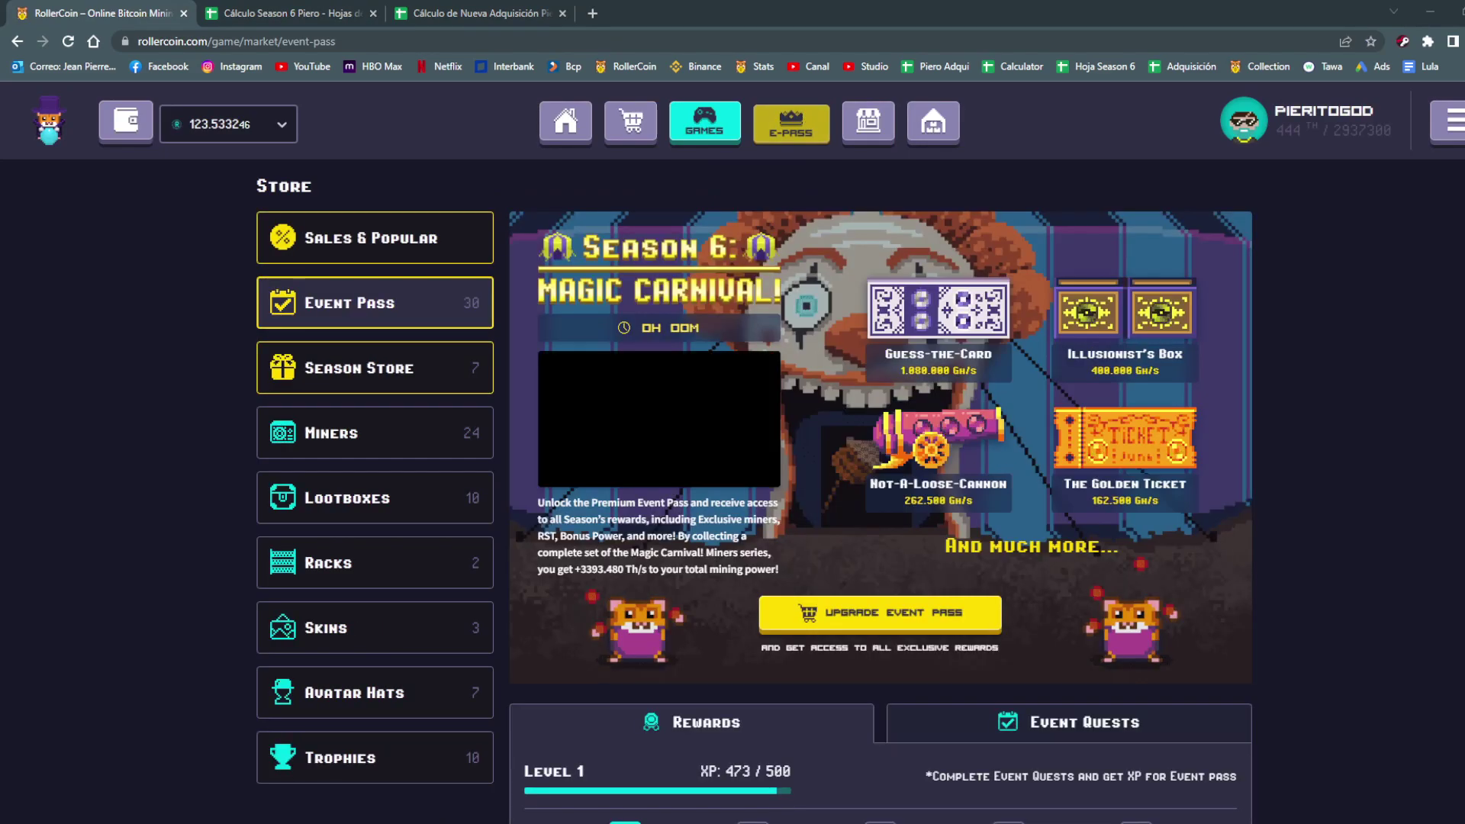
Check the daily Event Quests XP and the Rewards levels, then return to the spreadsheet.
{"action": "scroll", "coordinate": [1009, 421], "scroll_direction": "down", "scroll_amount": 5}
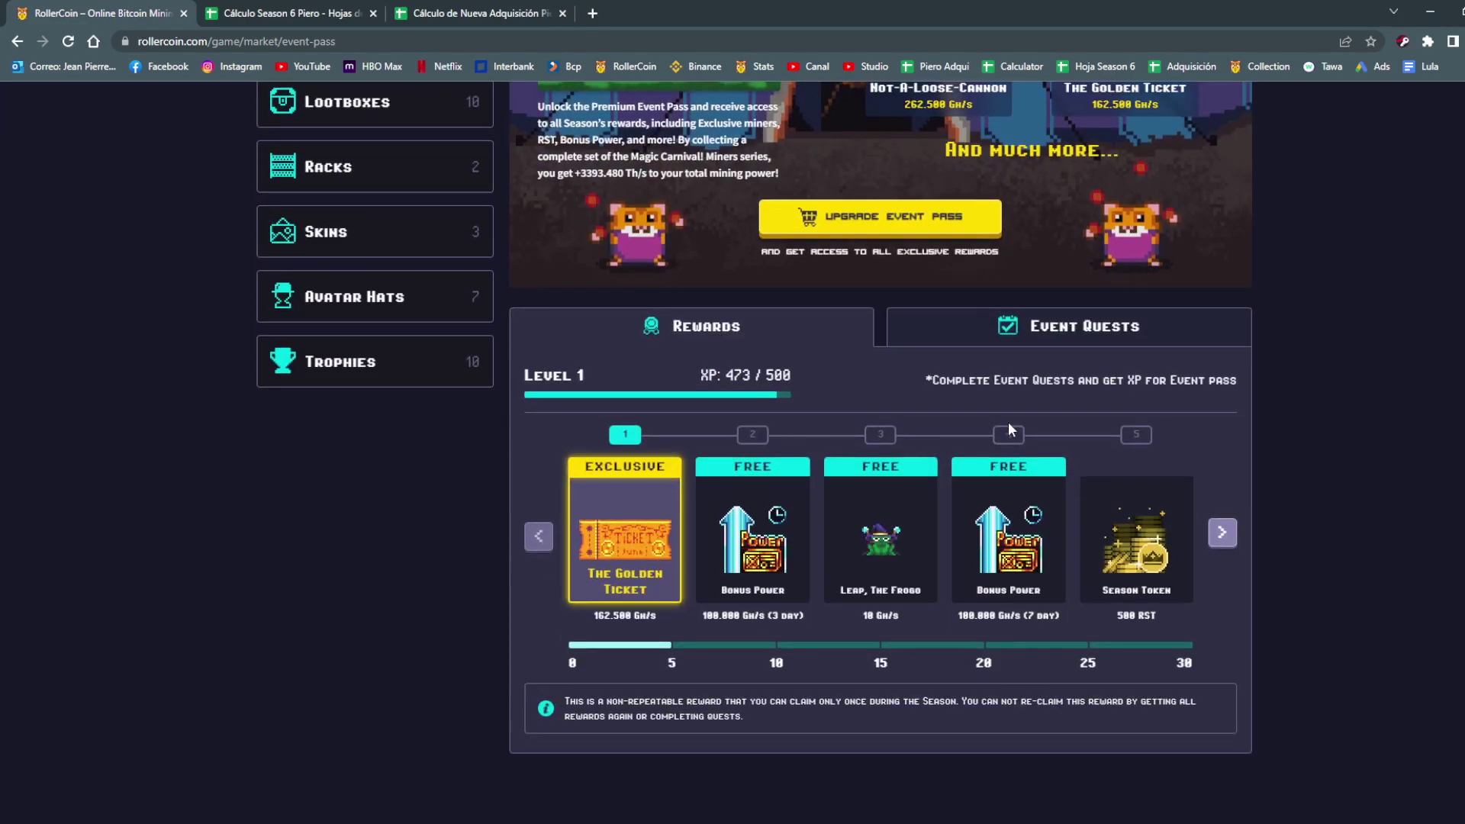
{"action": "left_click", "coordinate": [1038, 335]}
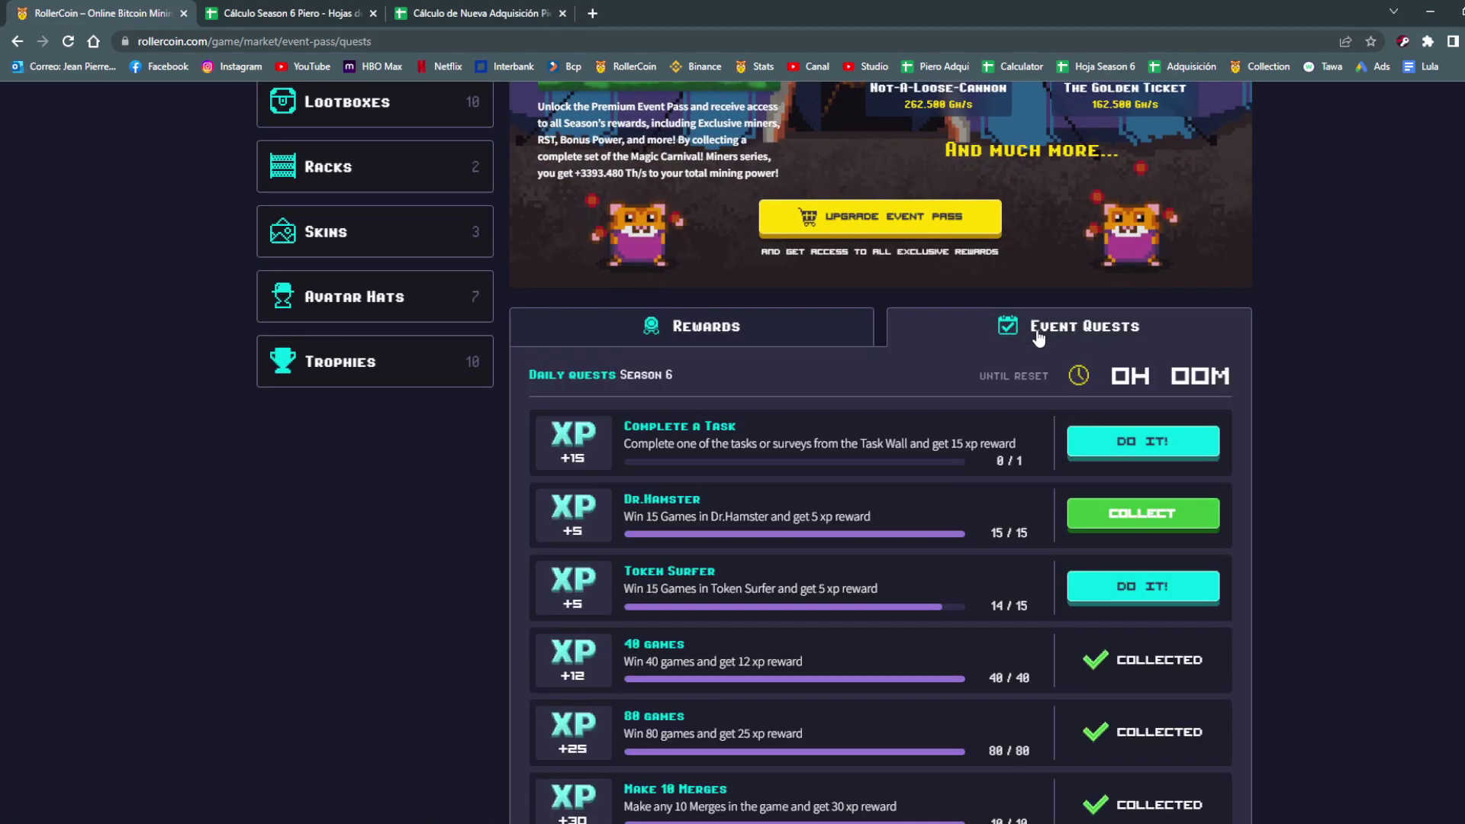
{"action": "left_click", "coordinate": [815, 330]}
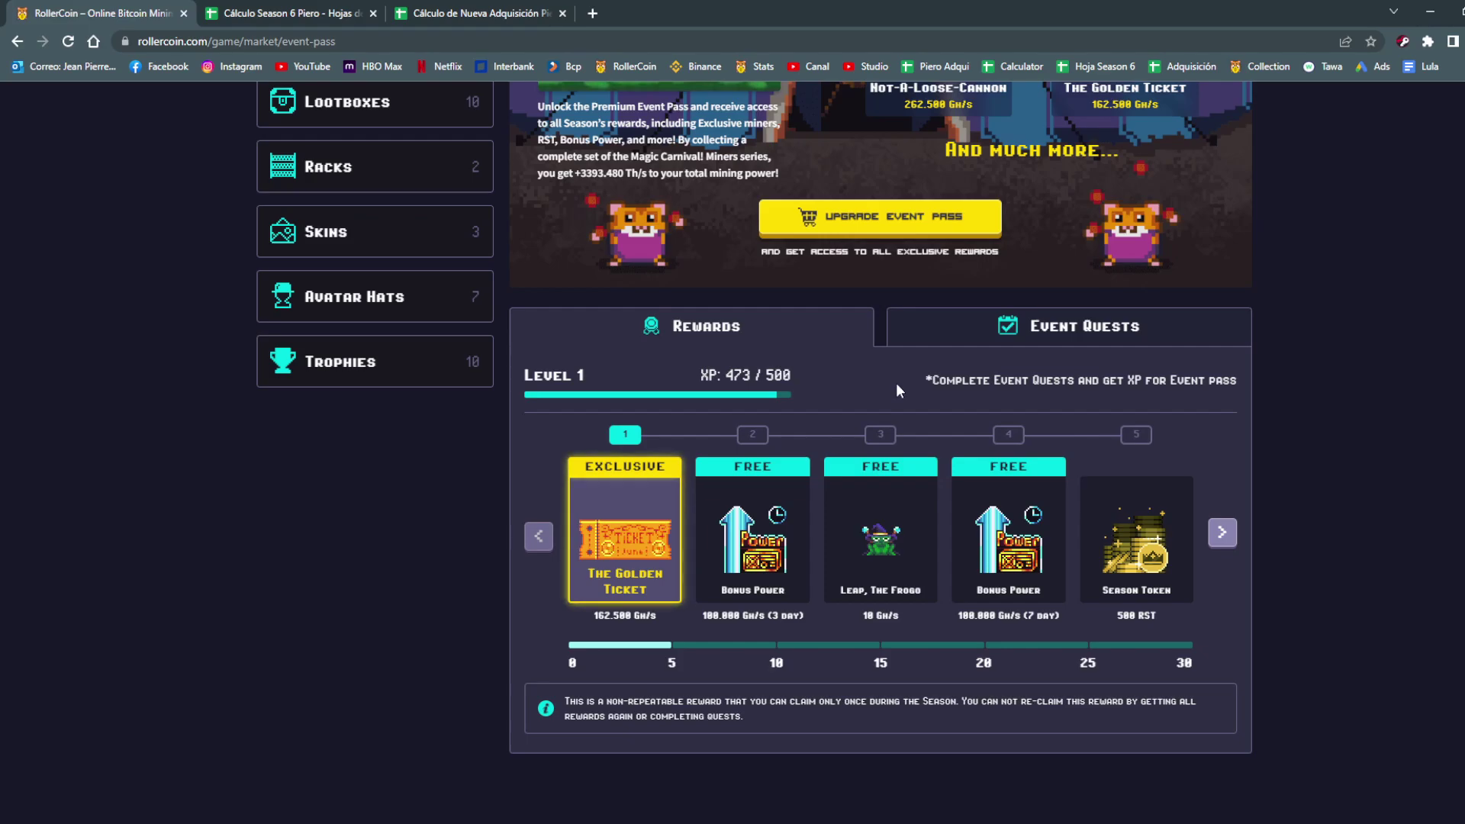
{"action": "key", "text": "ctrl+Tab"}
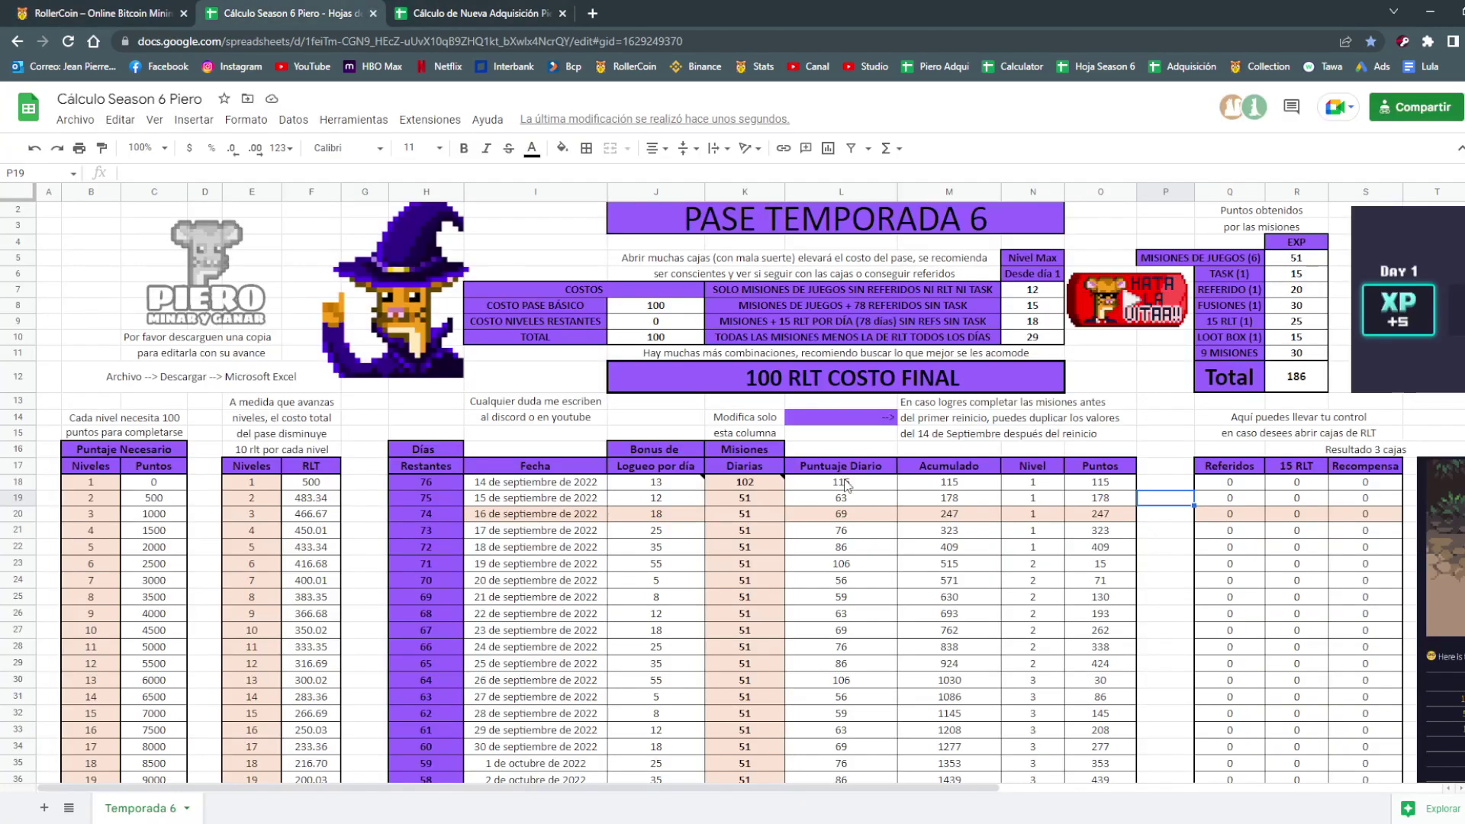
Glance over the season pass sheet, then return to RollerCoin's Event Pass rewards page at 473/500 XP.
{"action": "scroll", "coordinate": [845, 485], "scroll_direction": "down", "scroll_amount": 3}
{"action": "scroll", "coordinate": [844, 374], "scroll_direction": "up", "scroll_amount": 2}
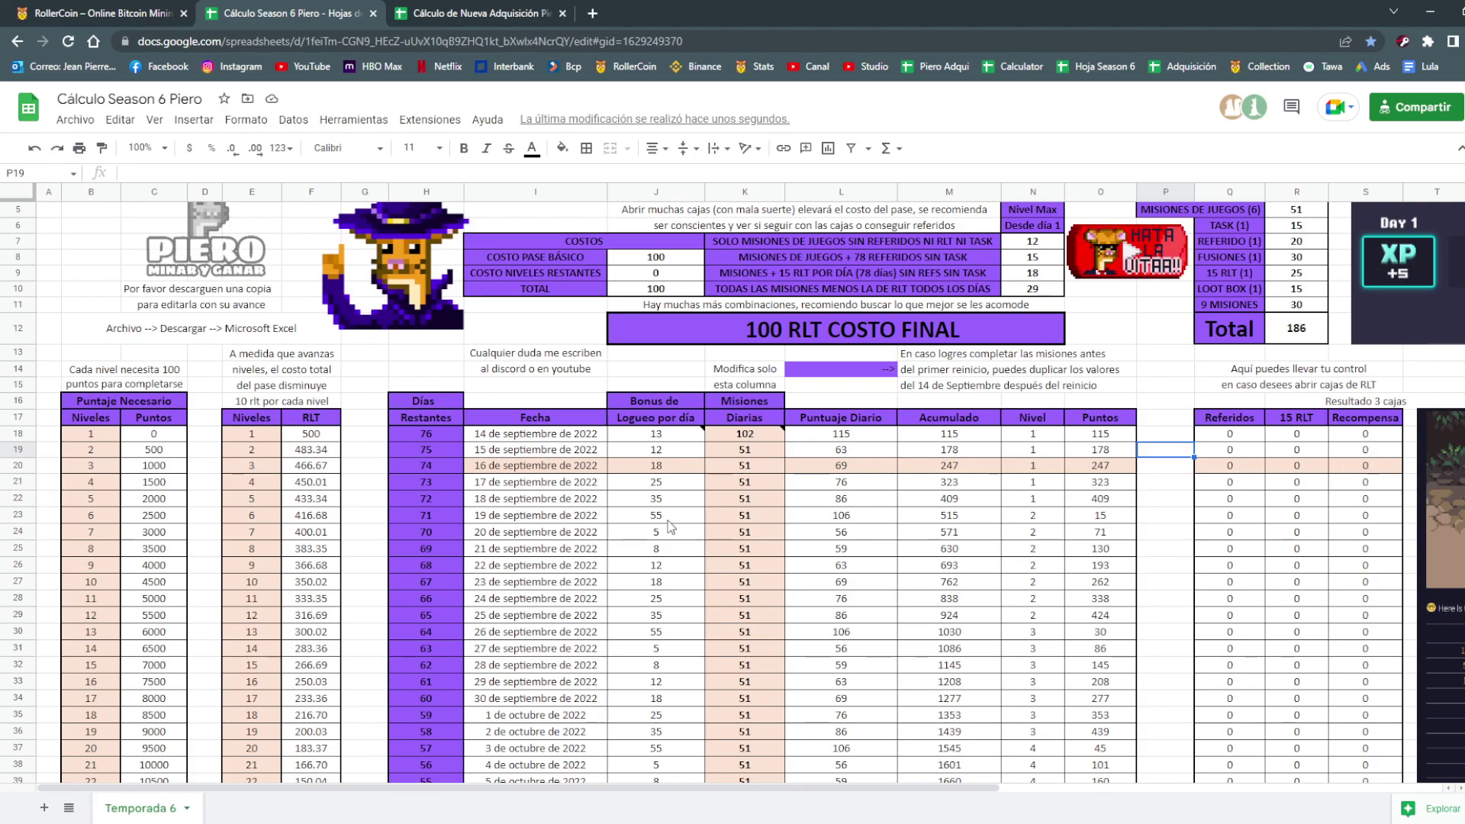
{"action": "key", "text": "ctrl+Page_Up"}
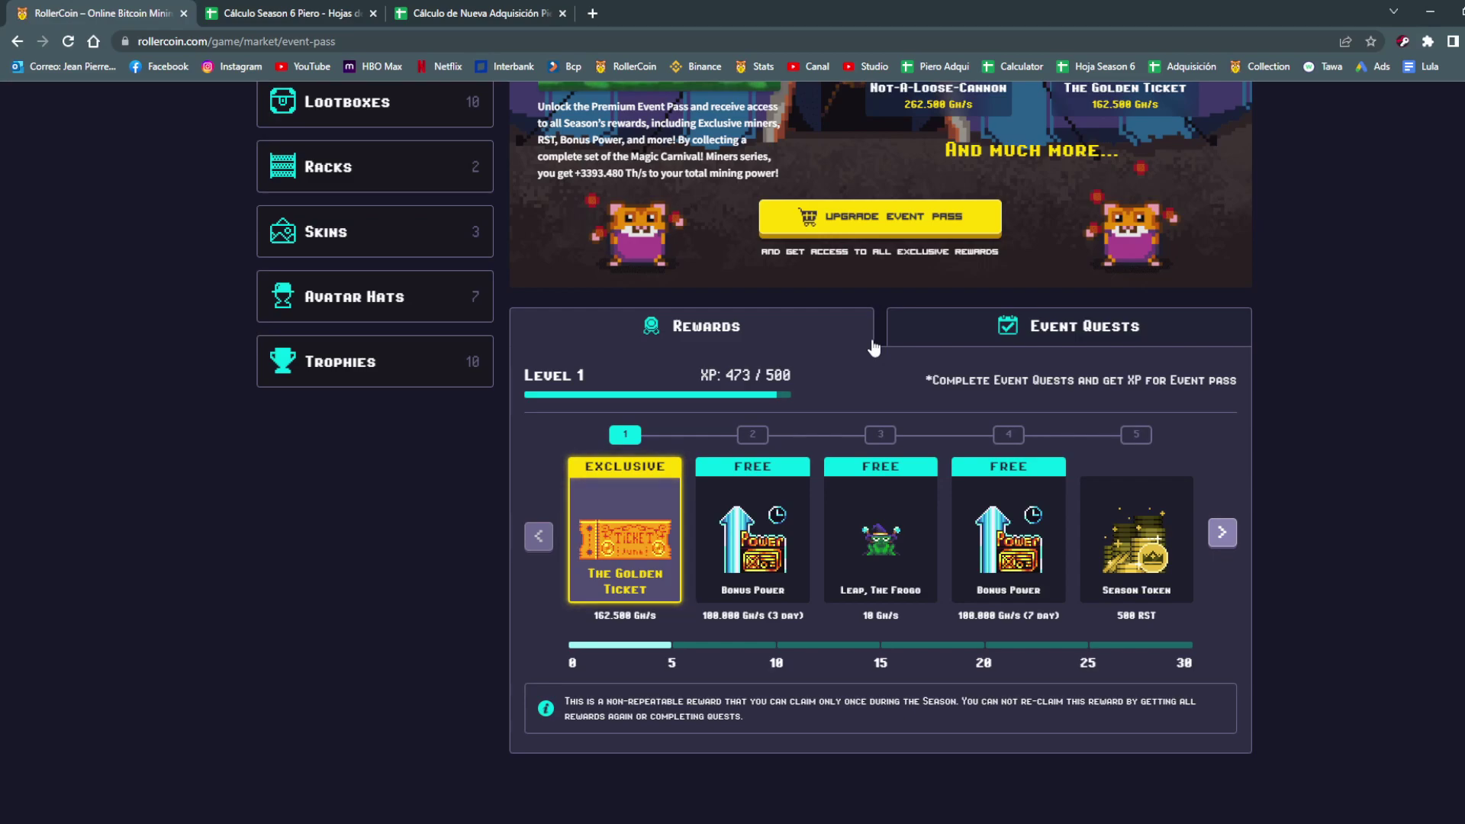
Open and close the Event Pass purchase offer, note the 473 / 500 XP, and return to the spreadsheet.
{"action": "scroll", "coordinate": [874, 348], "scroll_direction": "up", "scroll_amount": 2}
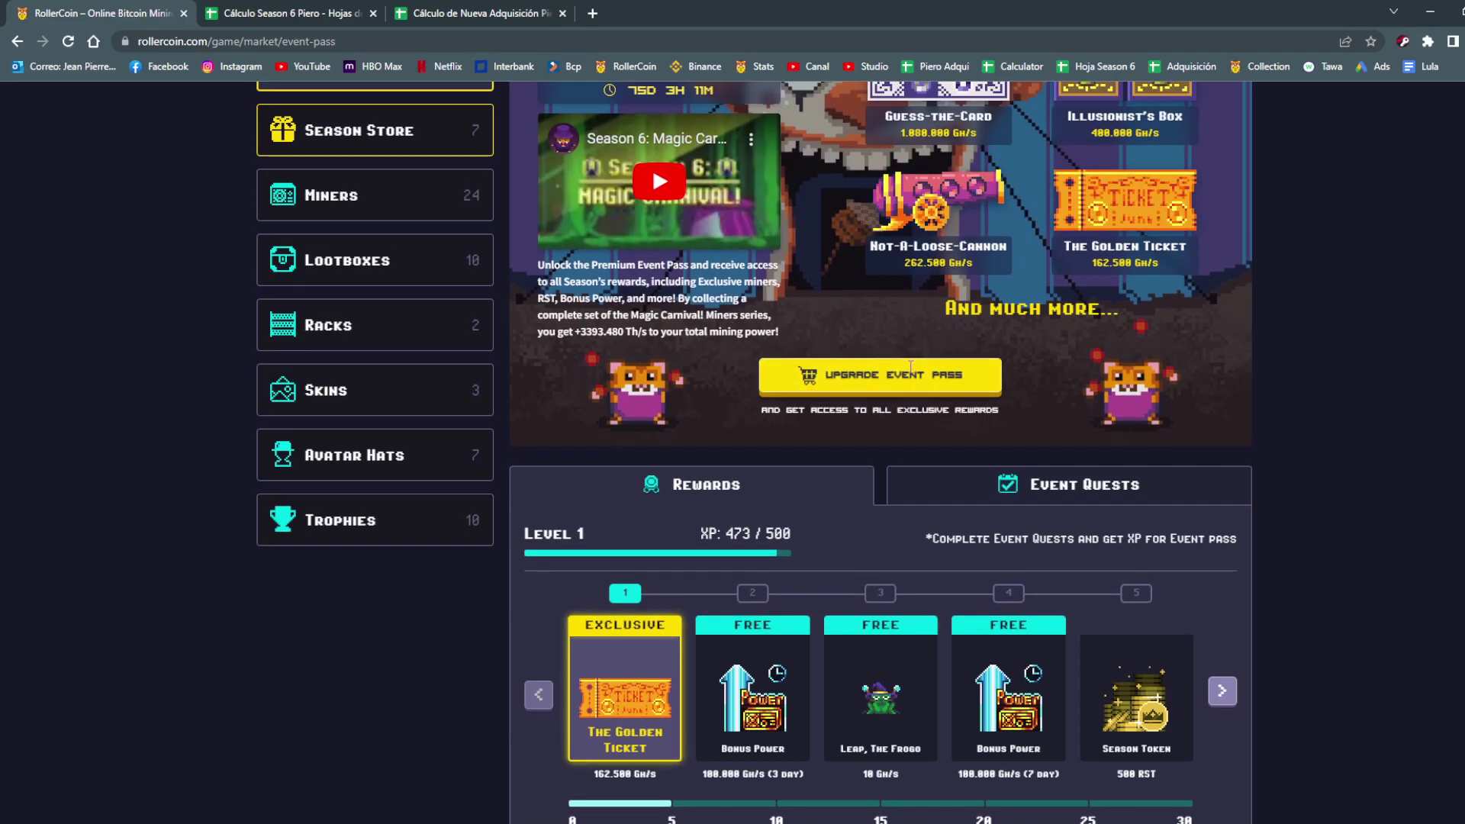
{"action": "left_click", "coordinate": [874, 375]}
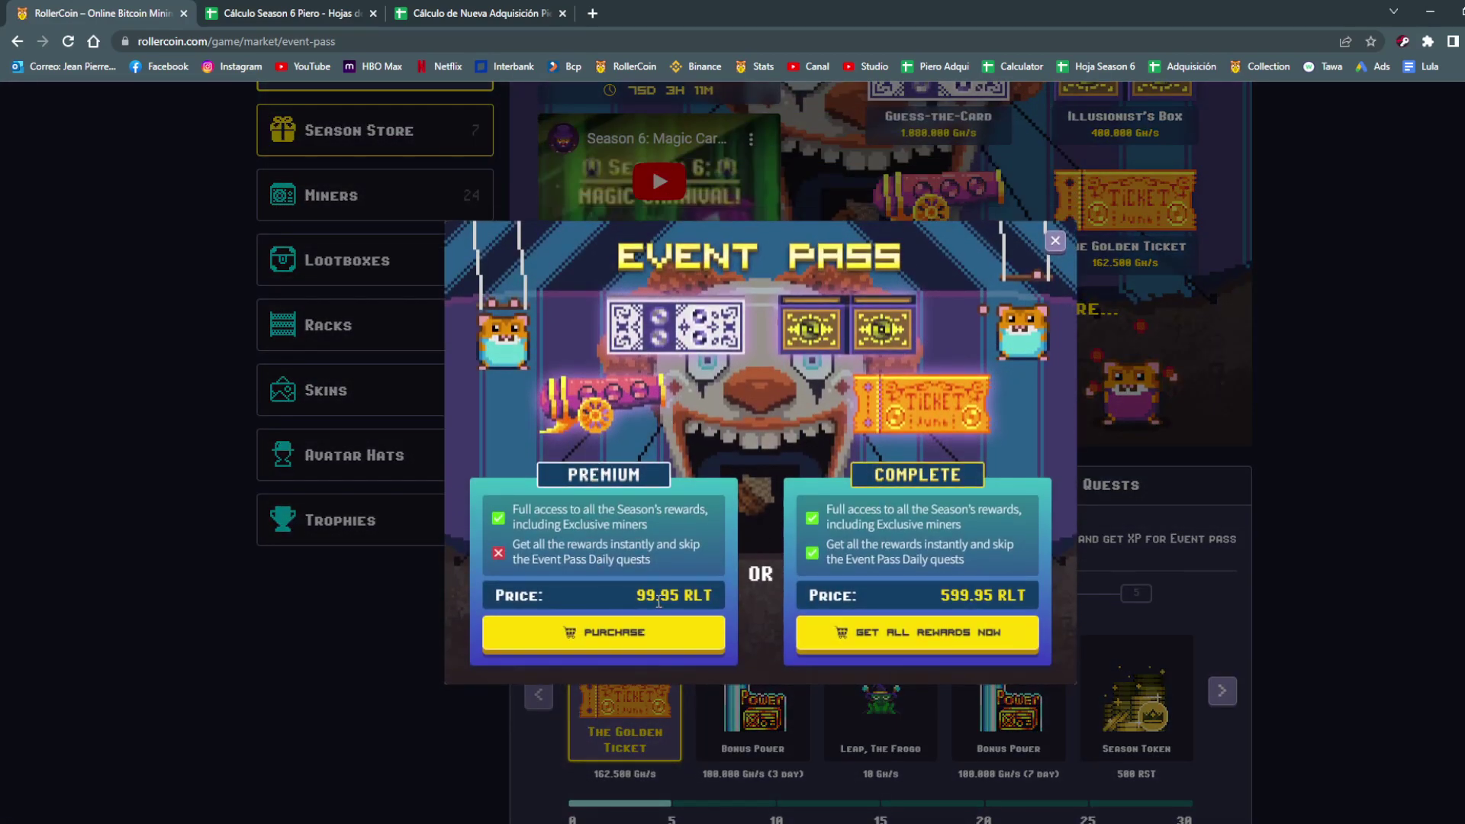
{"action": "left_click", "coordinate": [1060, 235]}
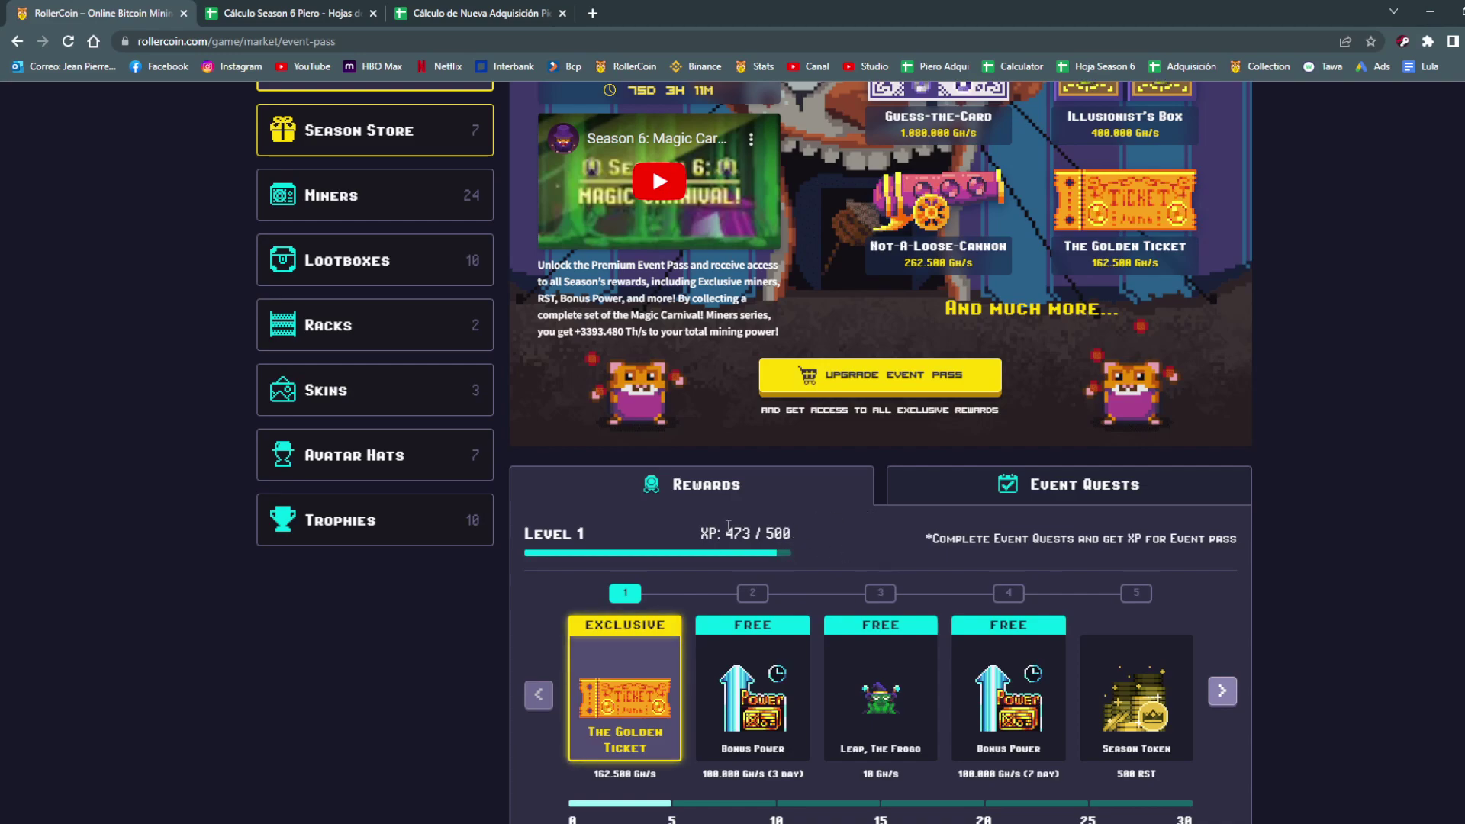
{"action": "left_click_drag", "start_coordinate": [725, 534], "coordinate": [812, 544]}
{"action": "left_click", "coordinate": [812, 544]}
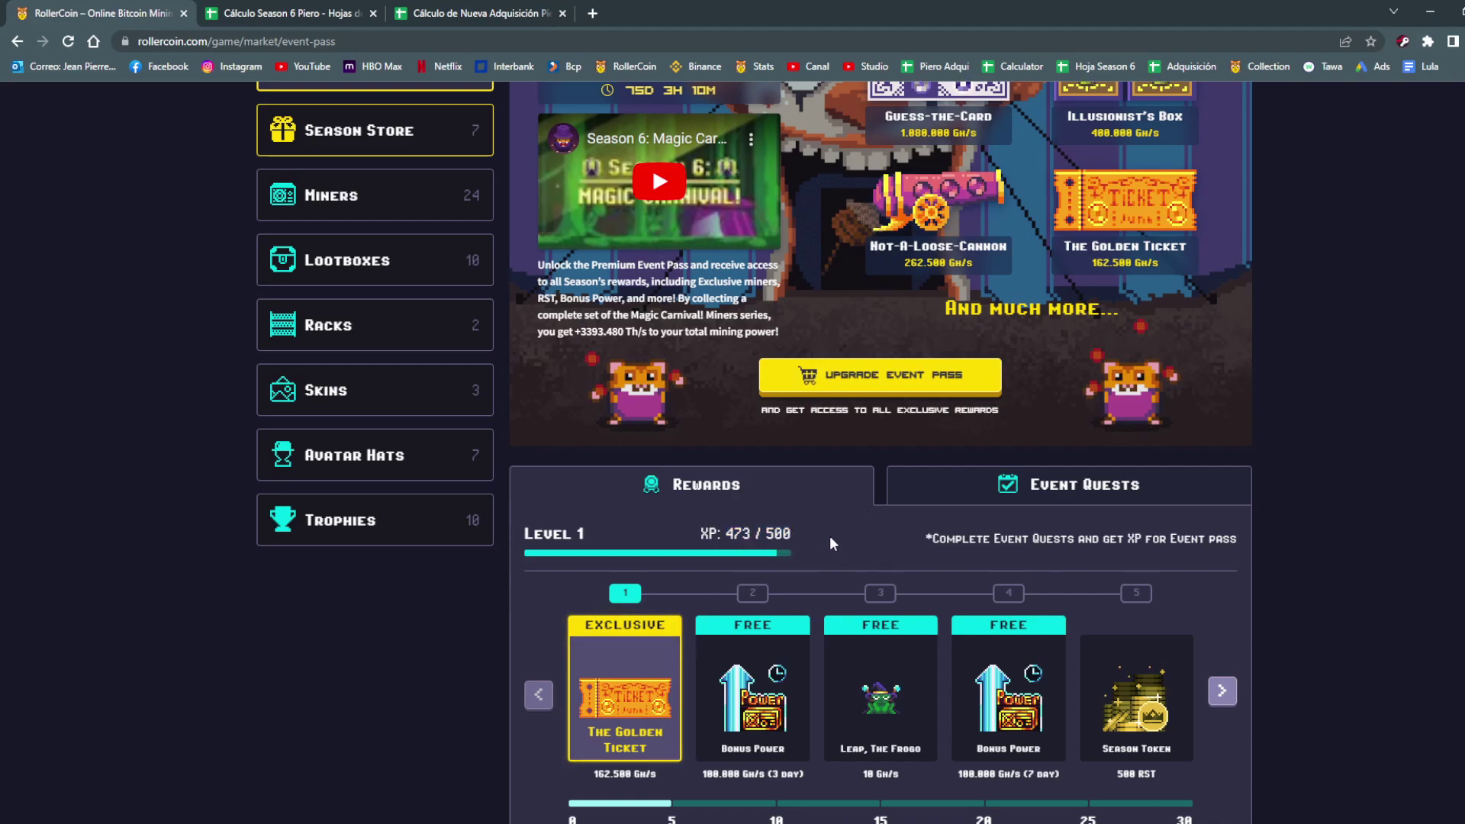
{"action": "left_click", "coordinate": [286, 13]}
{"action": "scroll", "coordinate": [420, 444], "scroll_direction": "down", "scroll_amount": 2}
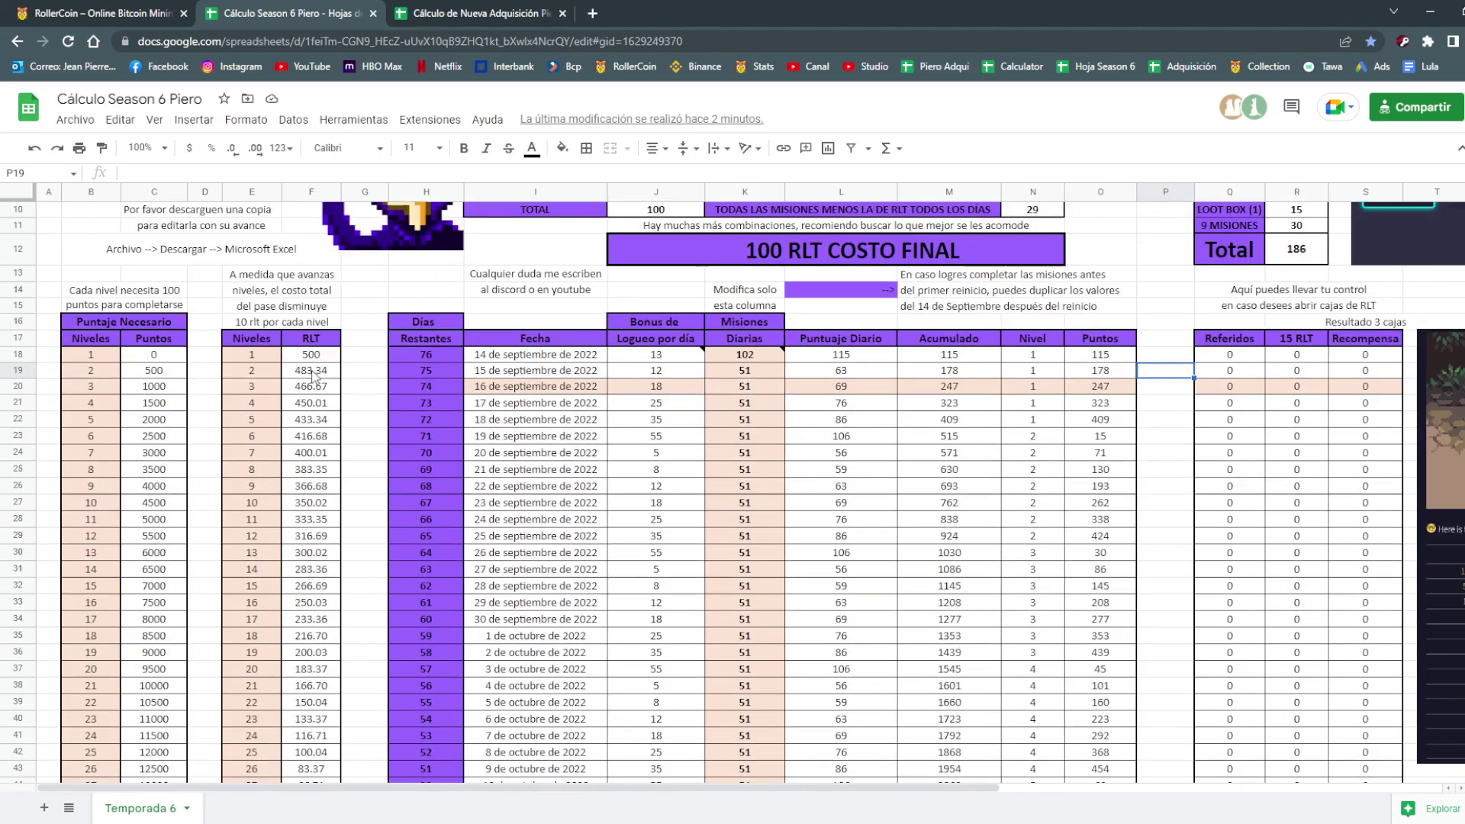
Try entering level 2 costs in F19, then restore 500 as the level 1 cost in F18.
{"action": "left_click", "coordinate": [313, 372]}
{"action": "scroll", "coordinate": [532, 395], "scroll_direction": "down", "scroll_amount": 1}
{"action": "type", "text": "20"}
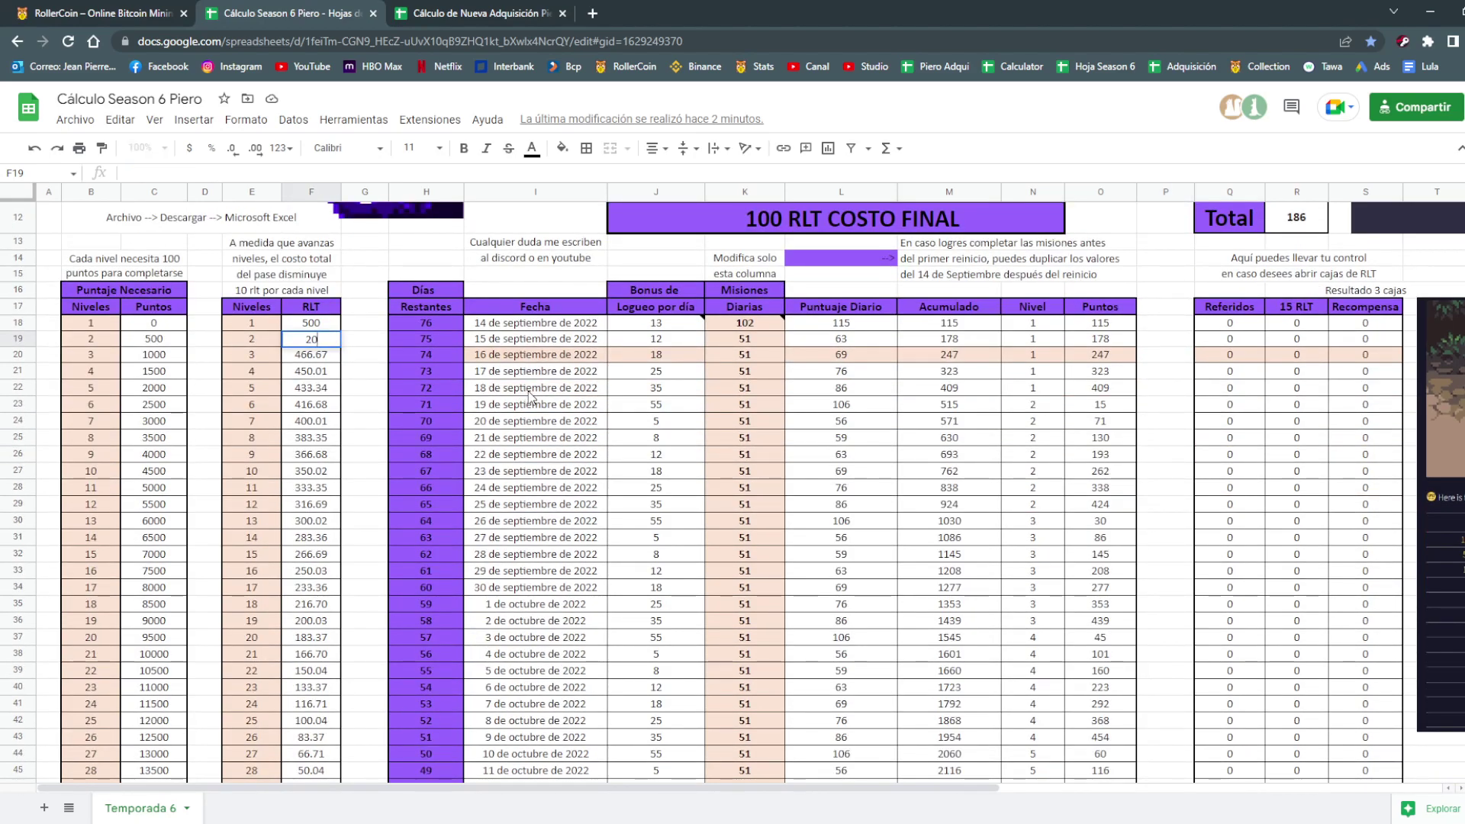
{"action": "key", "text": "Return"}
{"action": "type", "text": "20"}
{"action": "key", "text": "Return"}
{"action": "key", "text": "Up"}
{"action": "key", "text": "Up"}
{"action": "key", "text": "Up"}
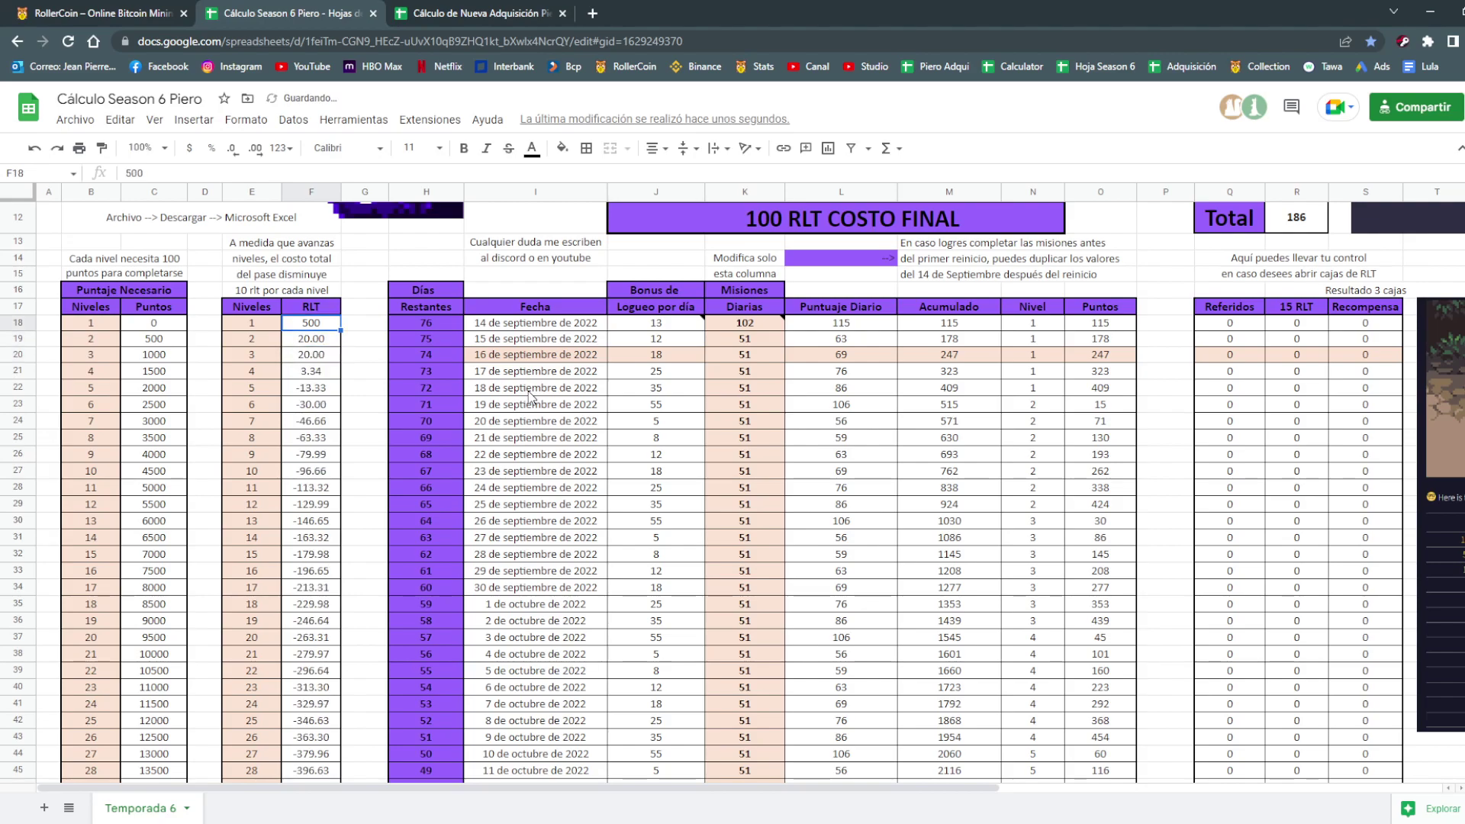
{"action": "type", "text": "=F19+20"}
{"action": "key", "text": "Return"}
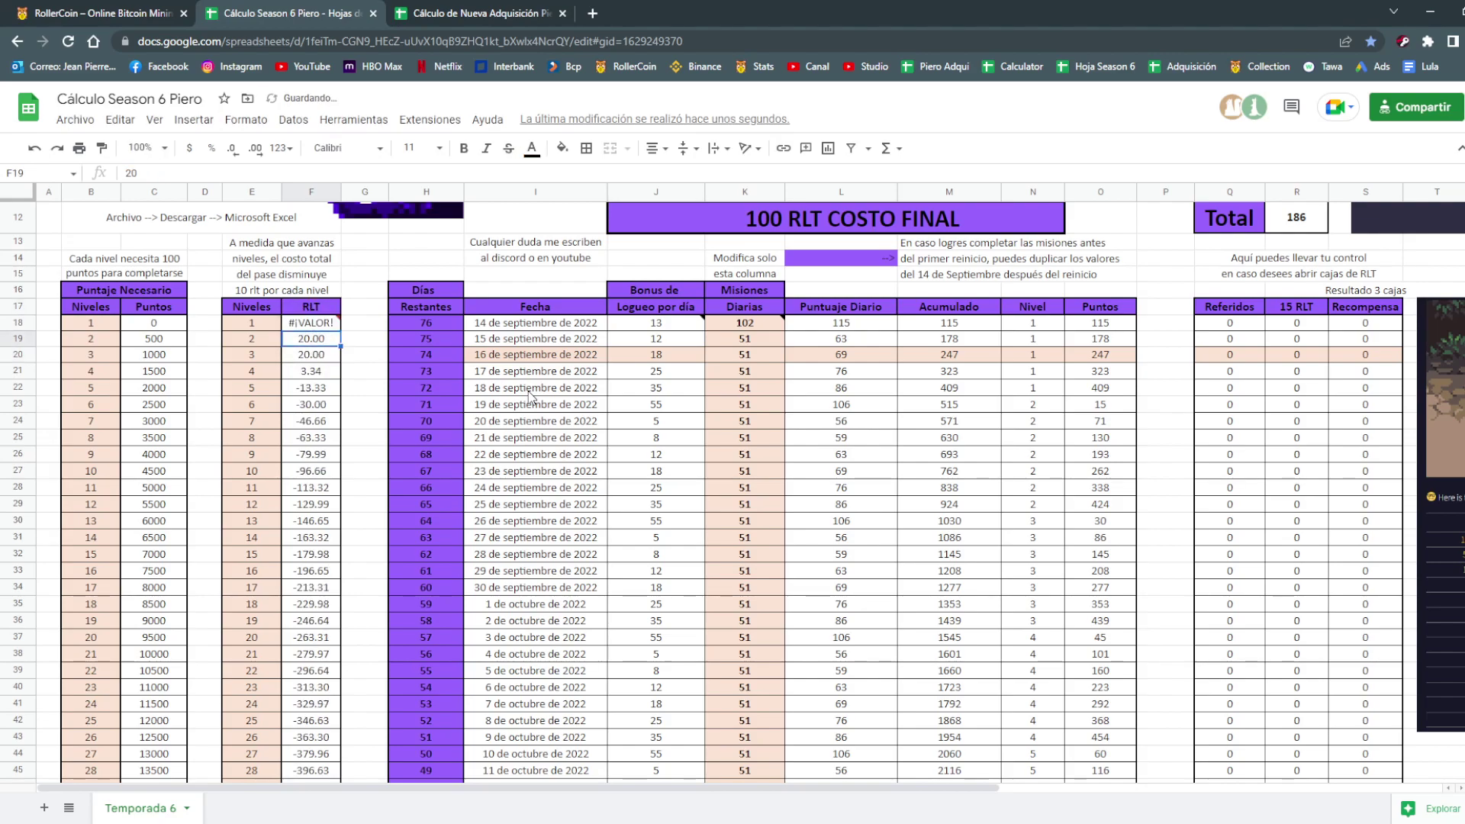
{"action": "key", "text": "Up"}
{"action": "type", "text": "500"}
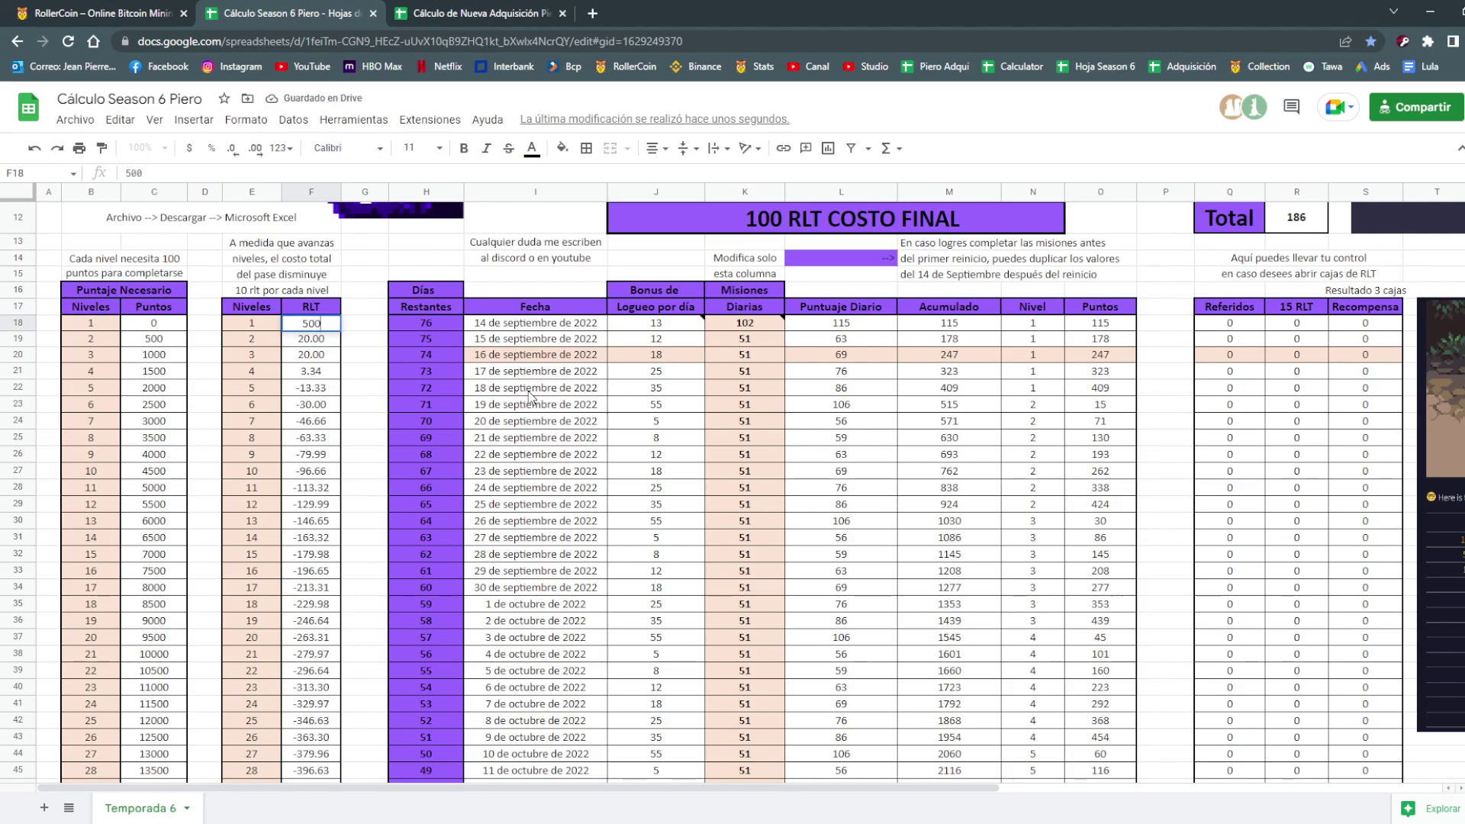
{"action": "key", "text": "Return"}
Enter =F18-20, =F19-20 and =F20-20 in F19:F21, giving costs 480, 460 and 440.
{"action": "type", "text": "=F18-"}
{"action": "type", "text": "20"}
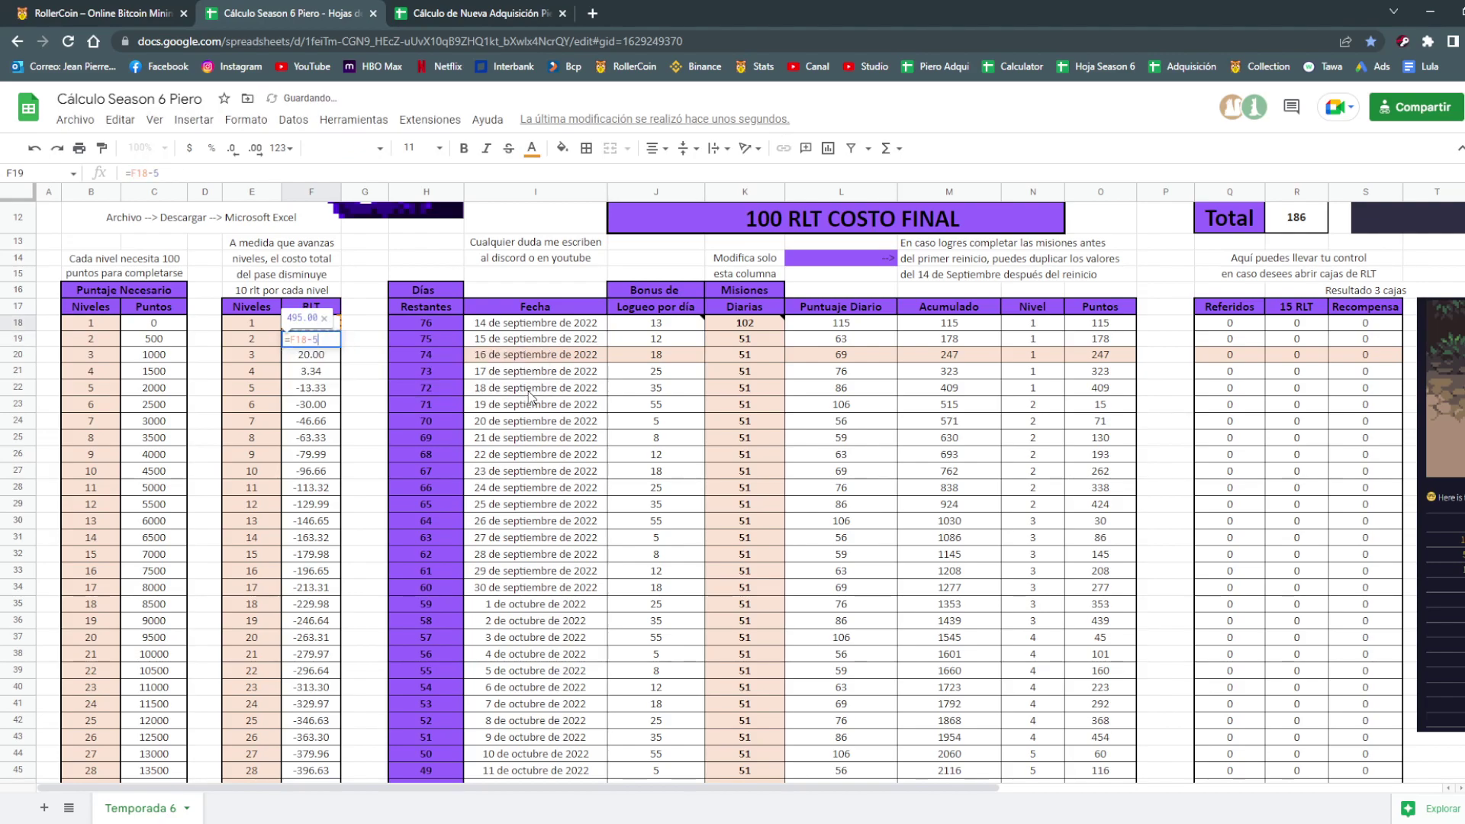
{"action": "key", "text": "Return"}
{"action": "type", "text": "=F19"}
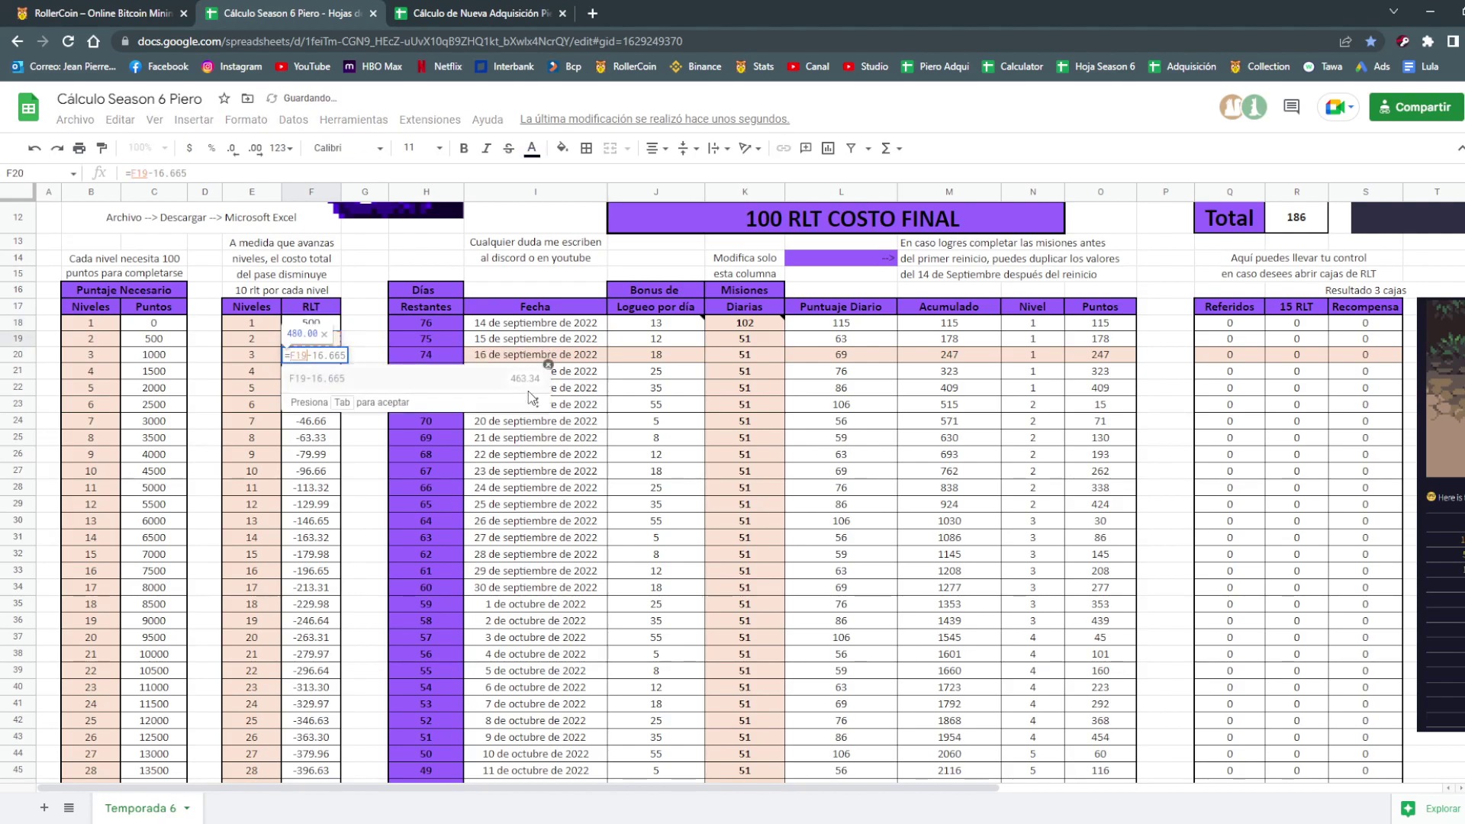
{"action": "type", "text": "-12"}
{"action": "key", "text": "BackSpace"}
{"action": "type", "text": "20"}
{"action": "key", "text": "Return"}
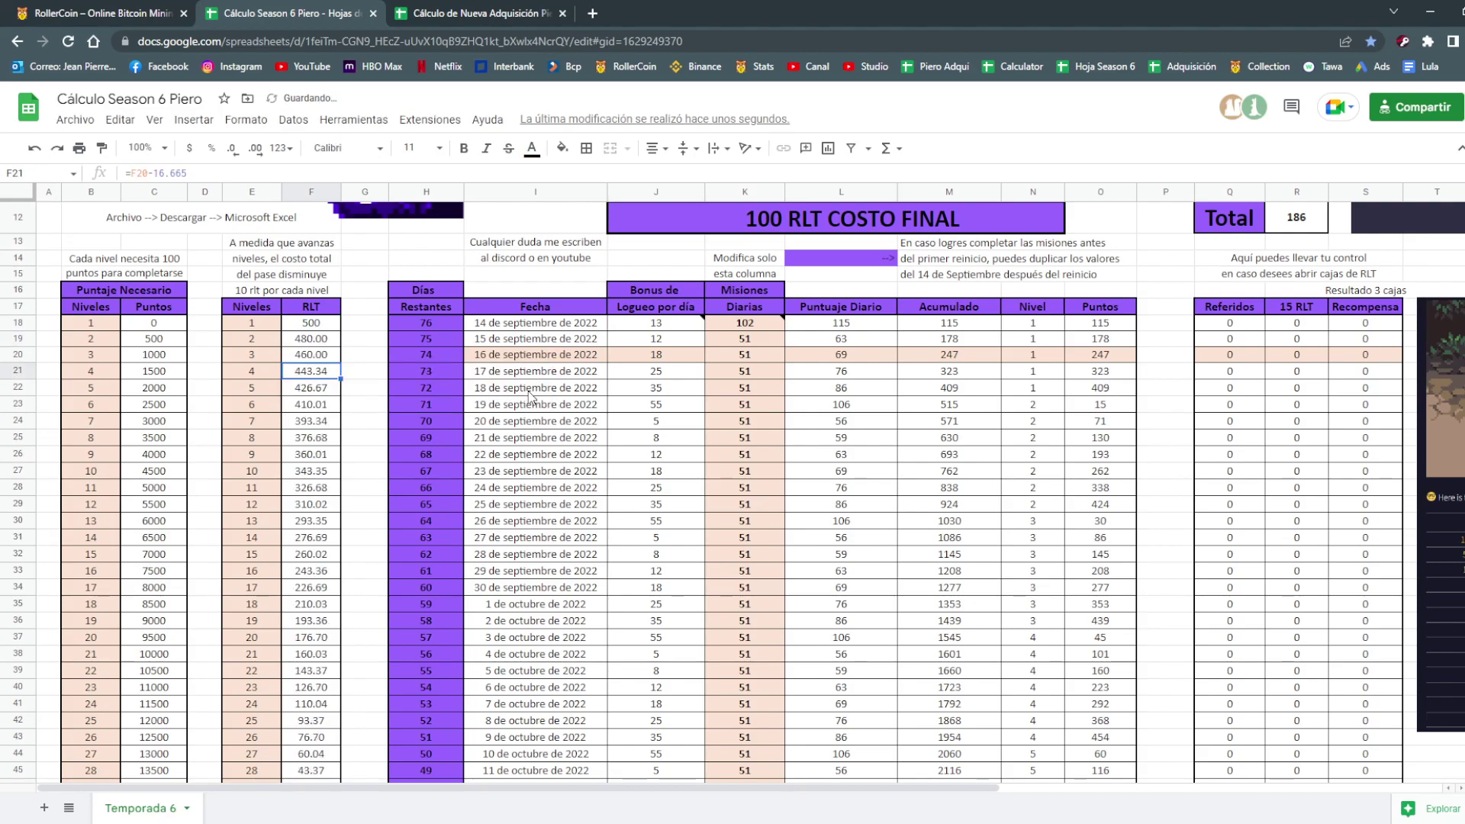
{"action": "type", "text": "=F20"}
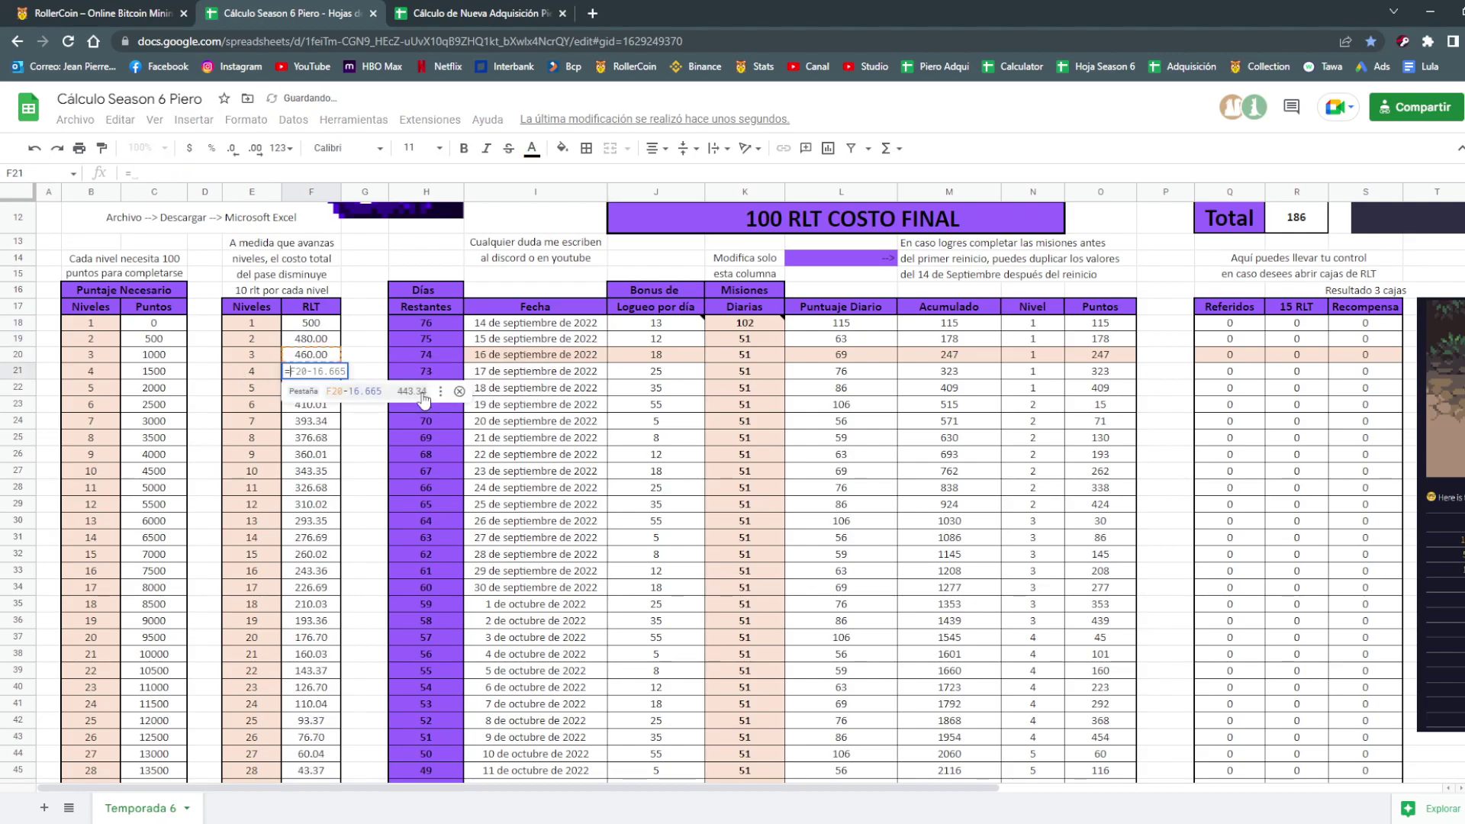
{"action": "type", "text": "-20"}
{"action": "key", "text": "Return"}
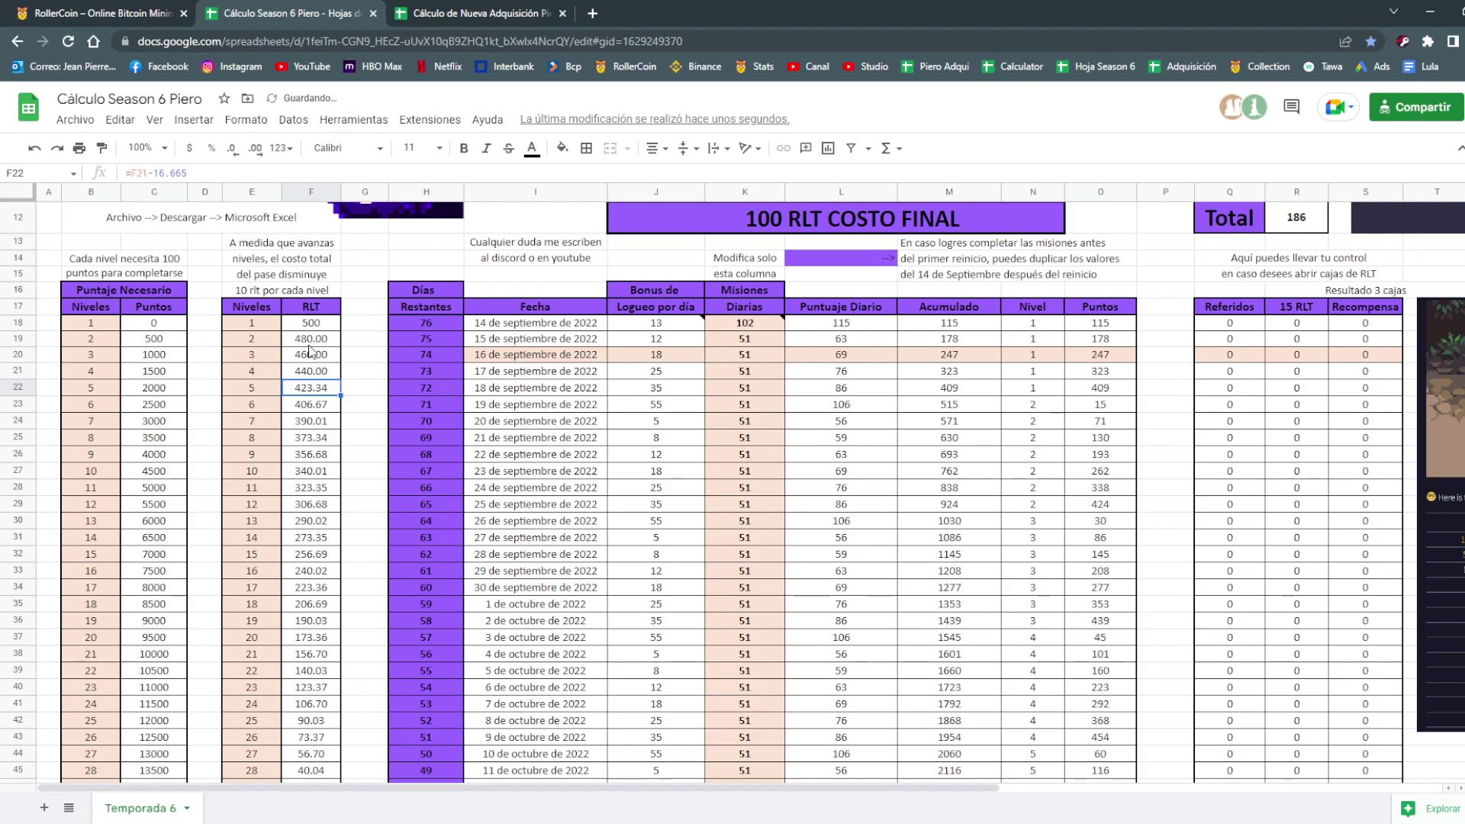
Try extending the minus-20 fill to row 42 and zeroing F43:F45, then undo both.
{"action": "left_click_drag", "start_coordinate": [312, 339], "coordinate": [324, 372]}
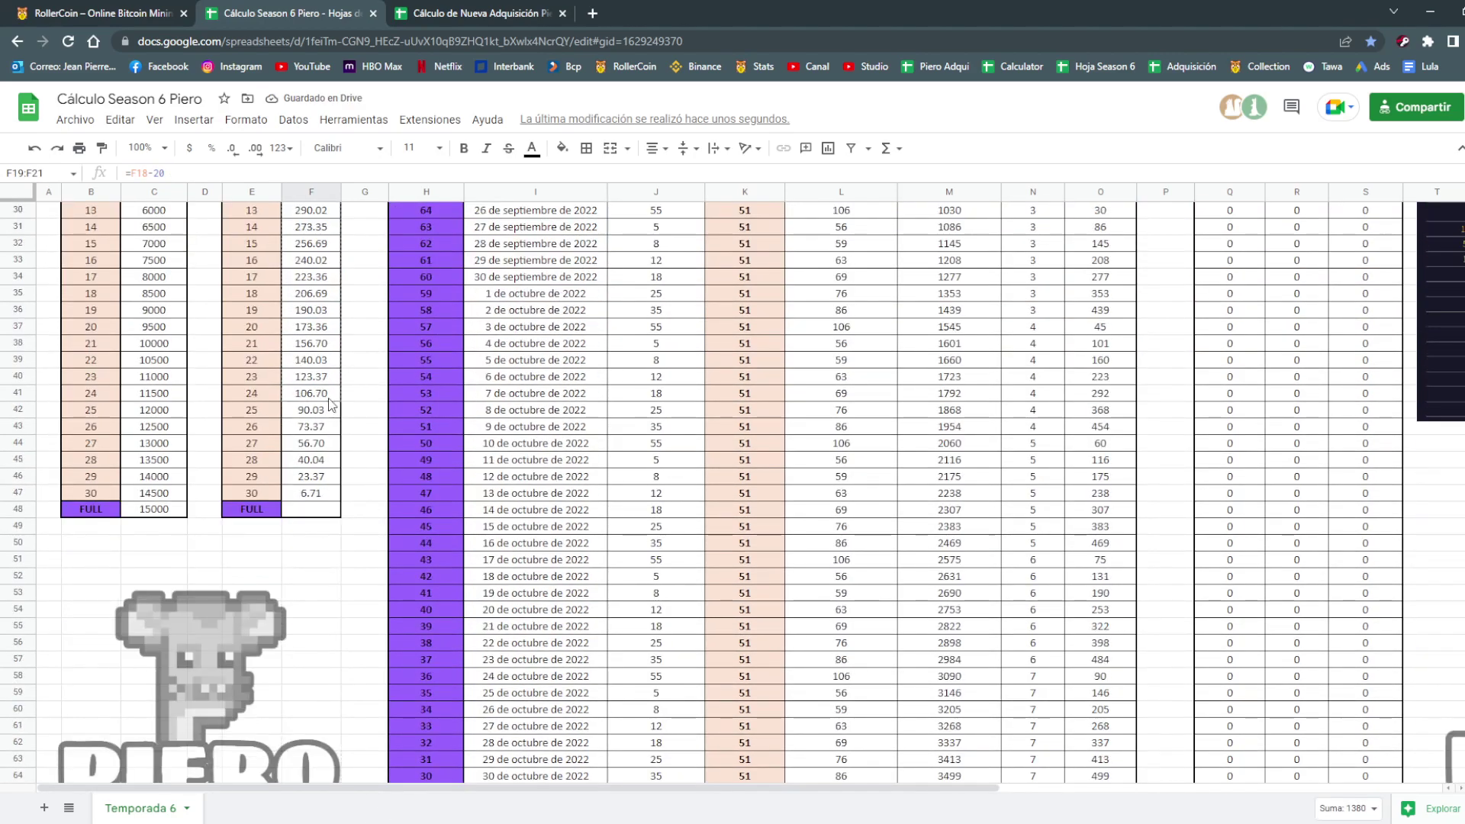
{"action": "left_click_drag", "start_coordinate": [342, 380], "coordinate": [338, 416]}
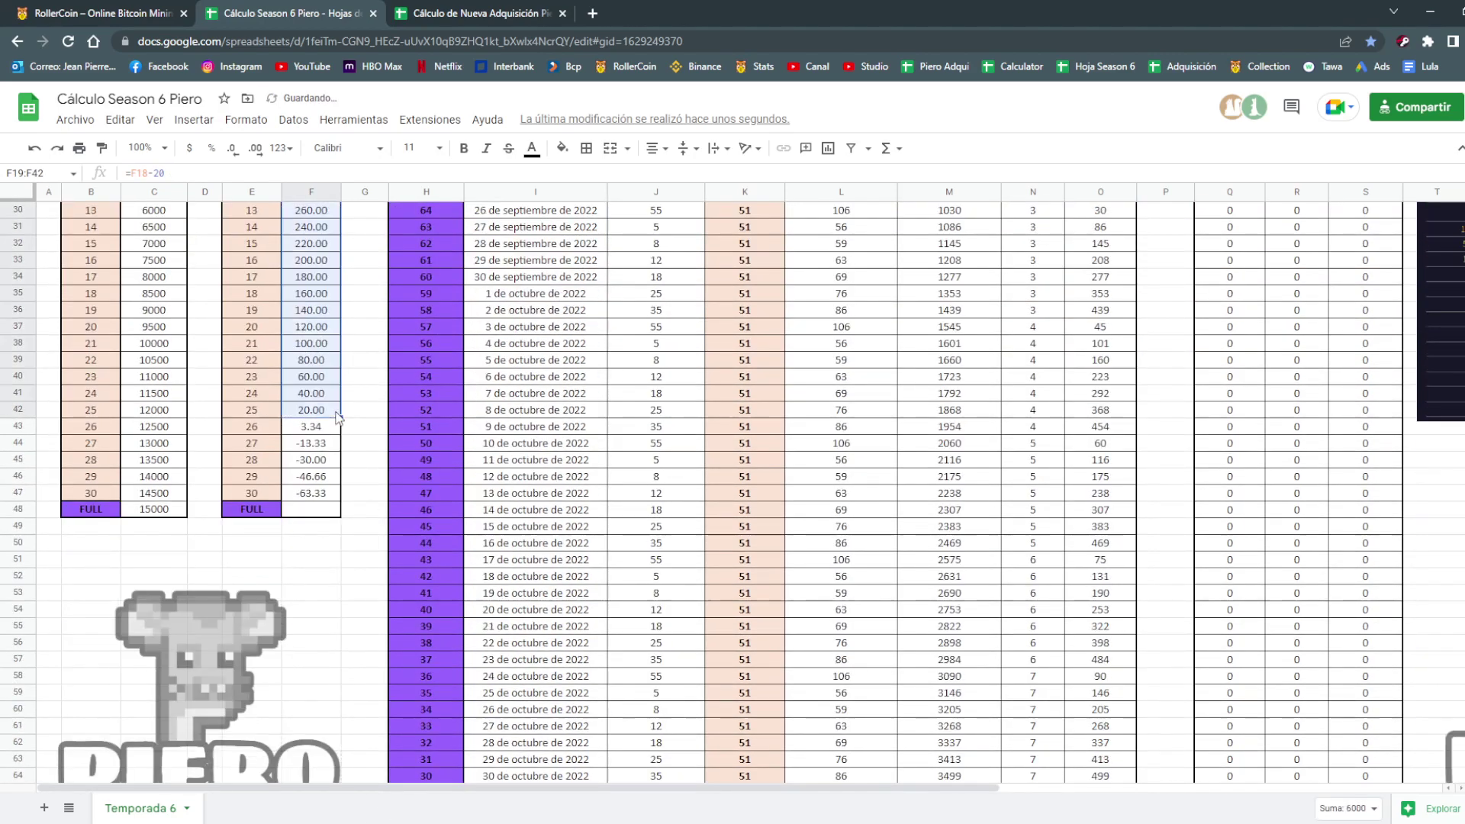
{"action": "left_click", "coordinate": [312, 430]}
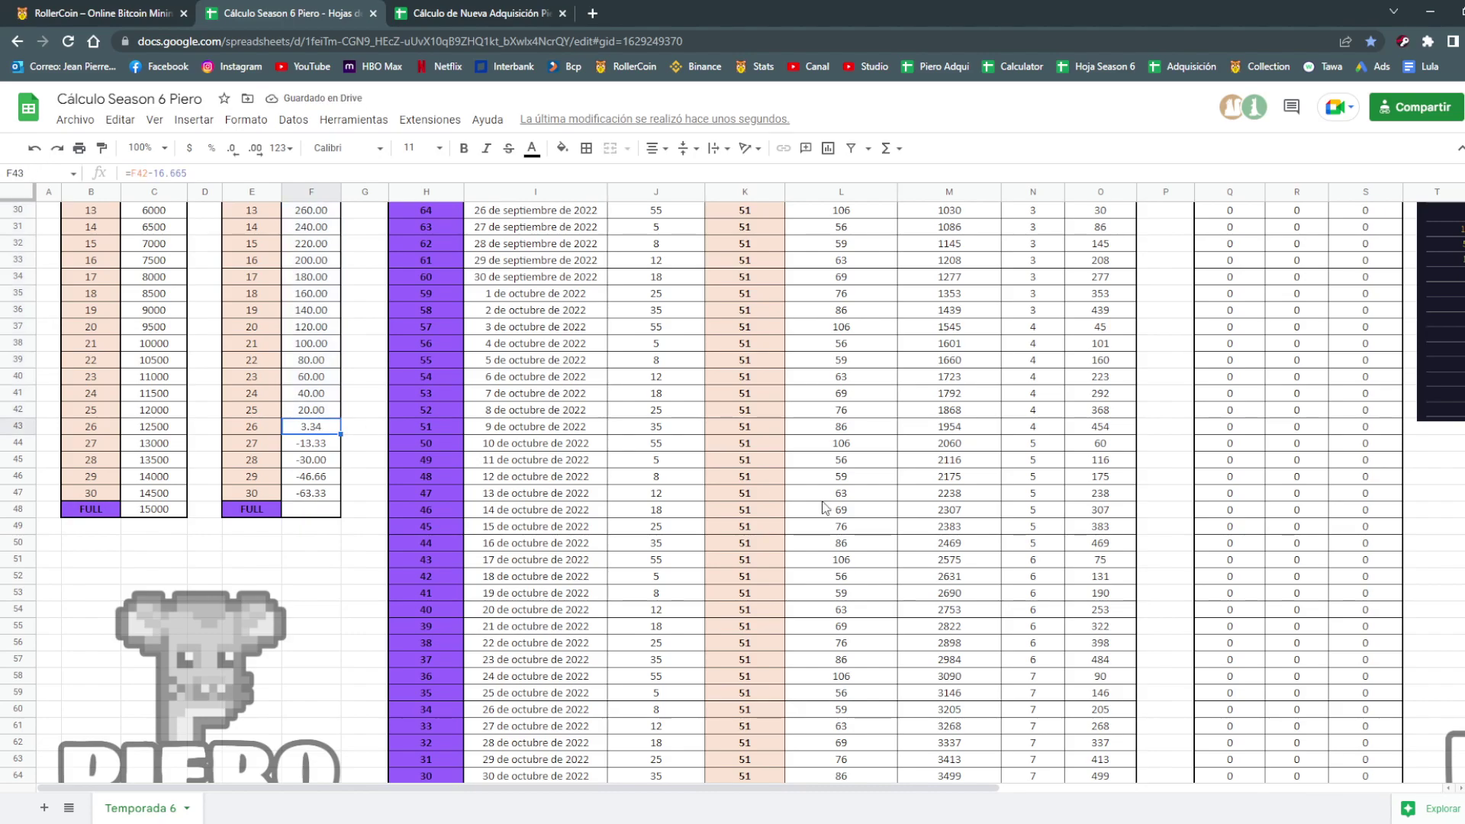
{"action": "type", "text": "0"}
{"action": "key", "text": "Return"}
{"action": "type", "text": "0"}
{"action": "key", "text": "Return"}
{"action": "type", "text": "0"}
{"action": "key", "text": "Return"}
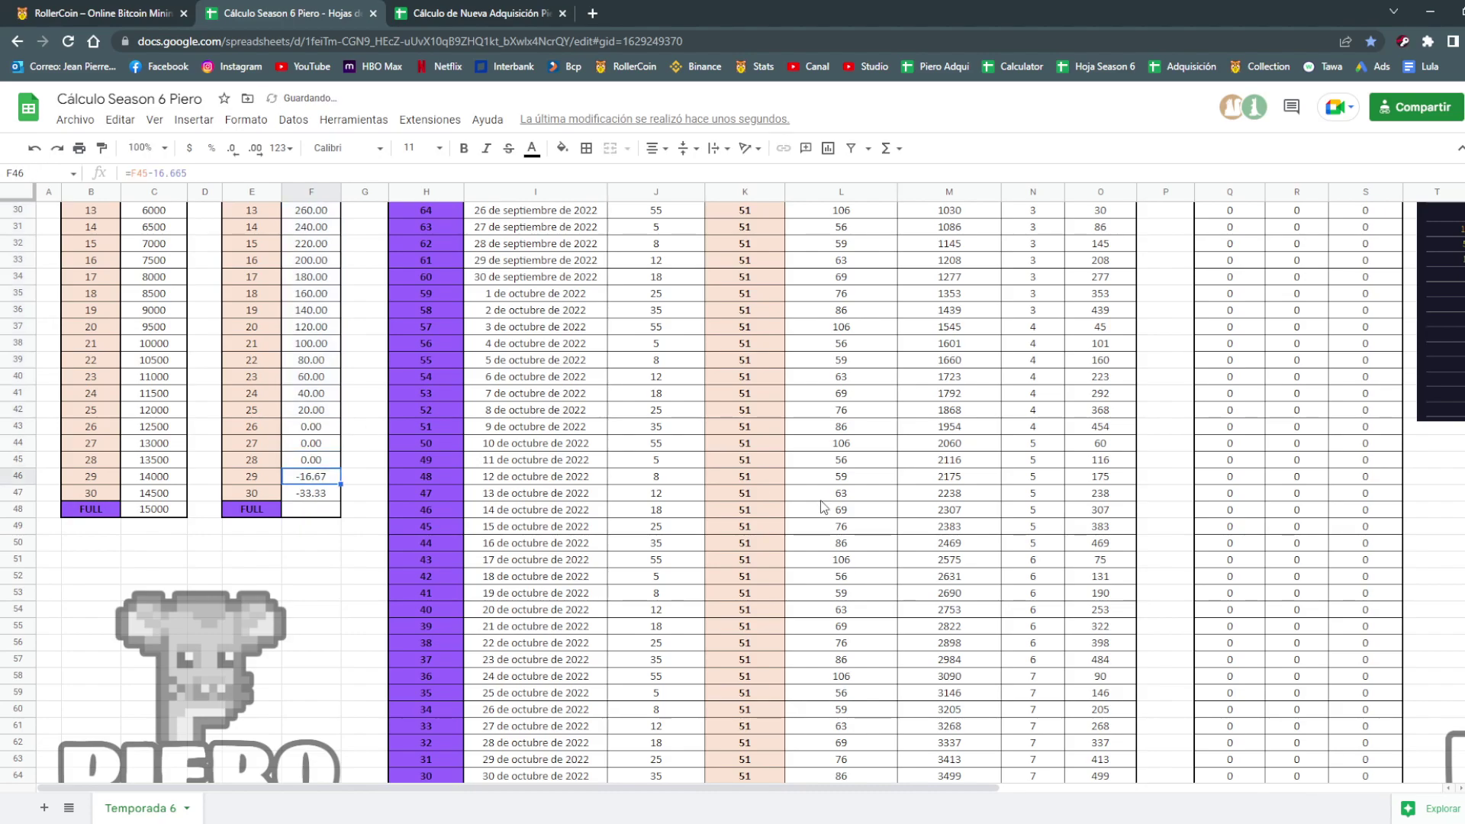
{"action": "key", "text": "ctrl+z"}
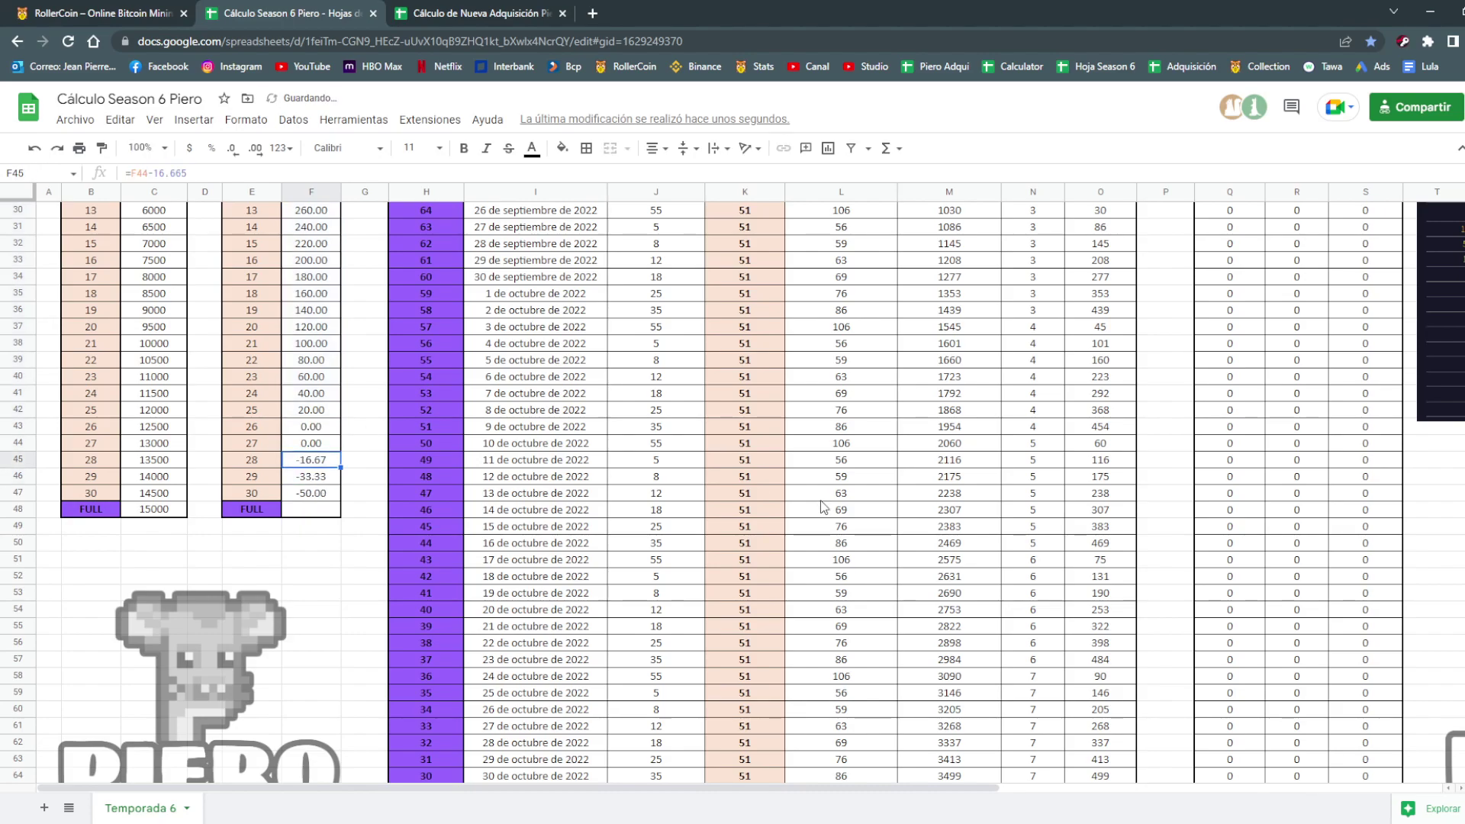
{"action": "key", "text": "ctrl+z"}
{"action": "key", "text": "ctrl+z"}
{"action": "key", "text": "ctrl+z"}
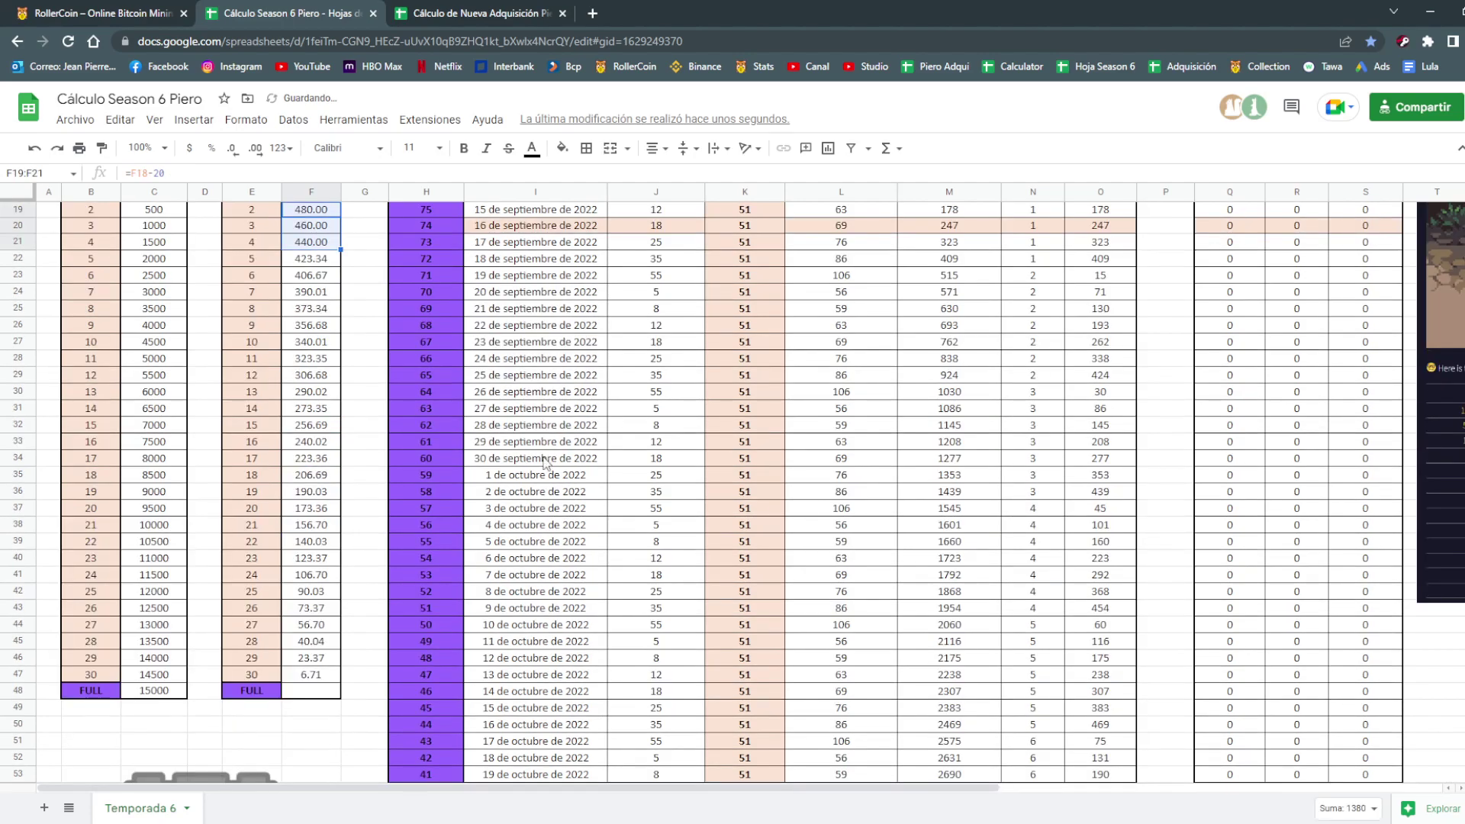
{"action": "scroll", "coordinate": [546, 463], "scroll_direction": "up", "scroll_amount": 2}
{"action": "left_click", "coordinate": [351, 420]}
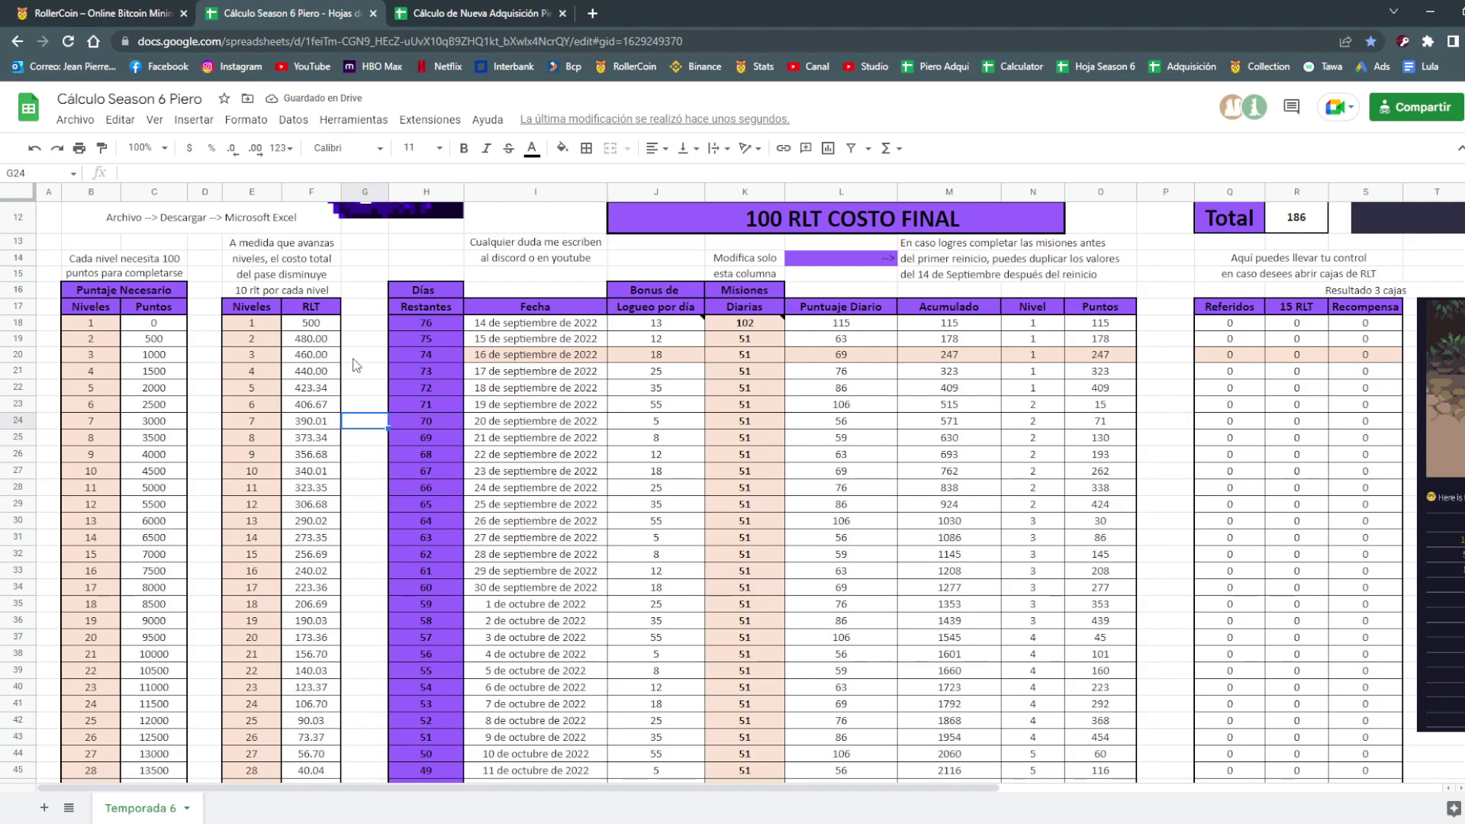
{"action": "scroll", "coordinate": [354, 365], "scroll_direction": "up", "scroll_amount": 1}
Open RollerCoin's Event Pass purchase offer and highlight the 599.95 RLT Complete price.
{"action": "left_click", "coordinate": [182, 8]}
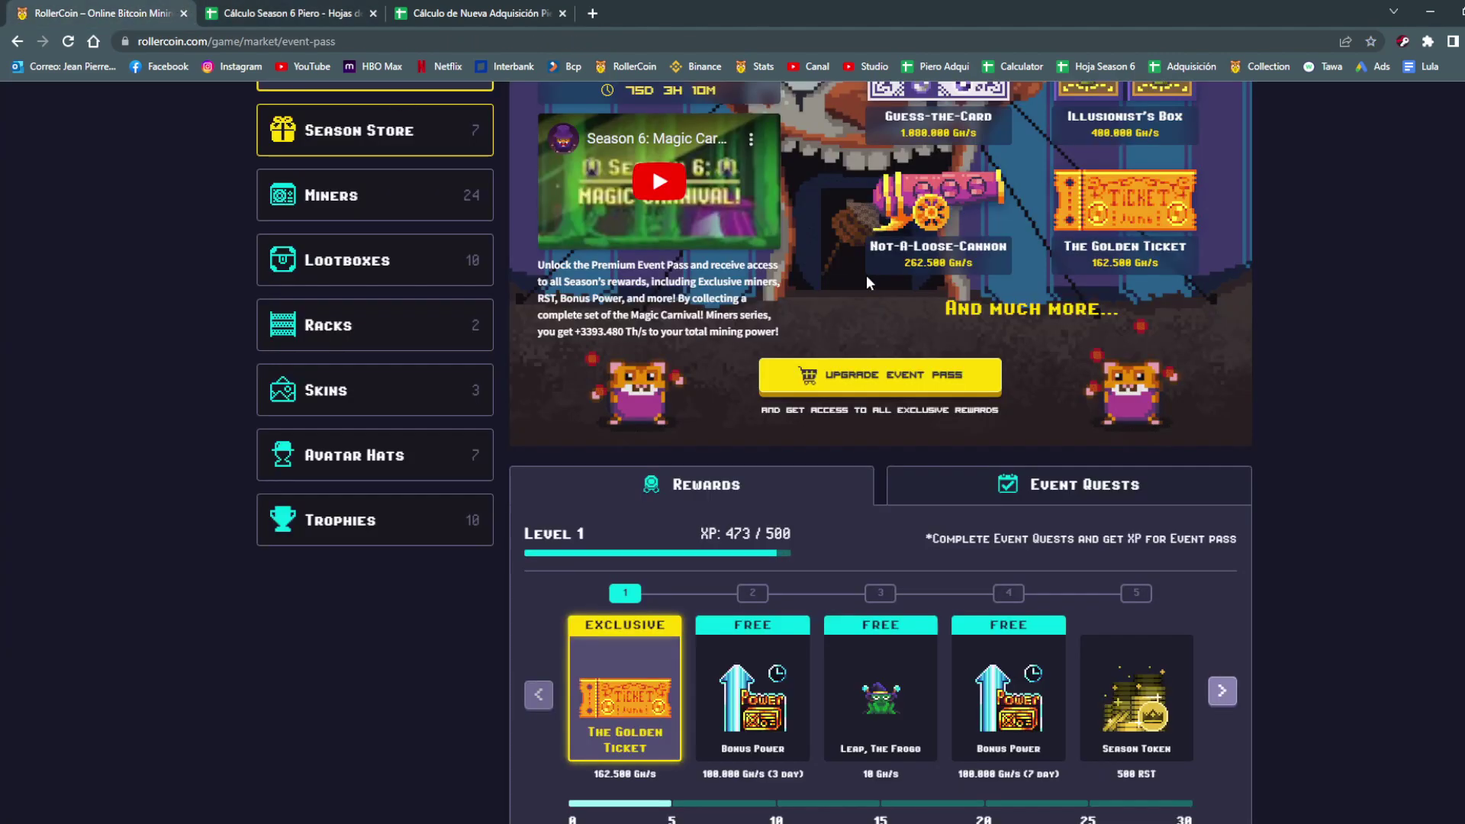
{"action": "left_click", "coordinate": [878, 381]}
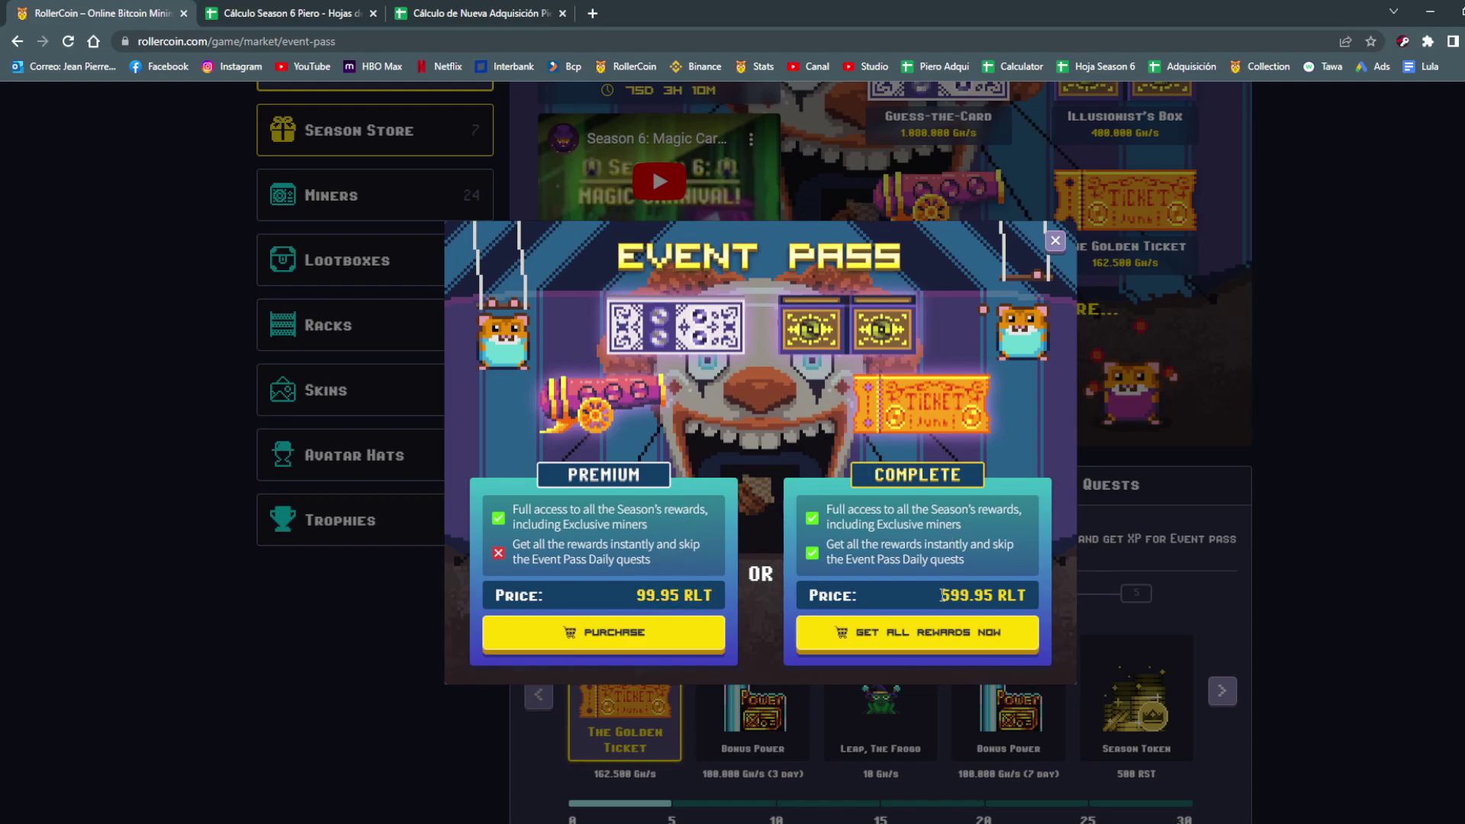
{"action": "left_click_drag", "start_coordinate": [942, 594], "coordinate": [998, 592]}
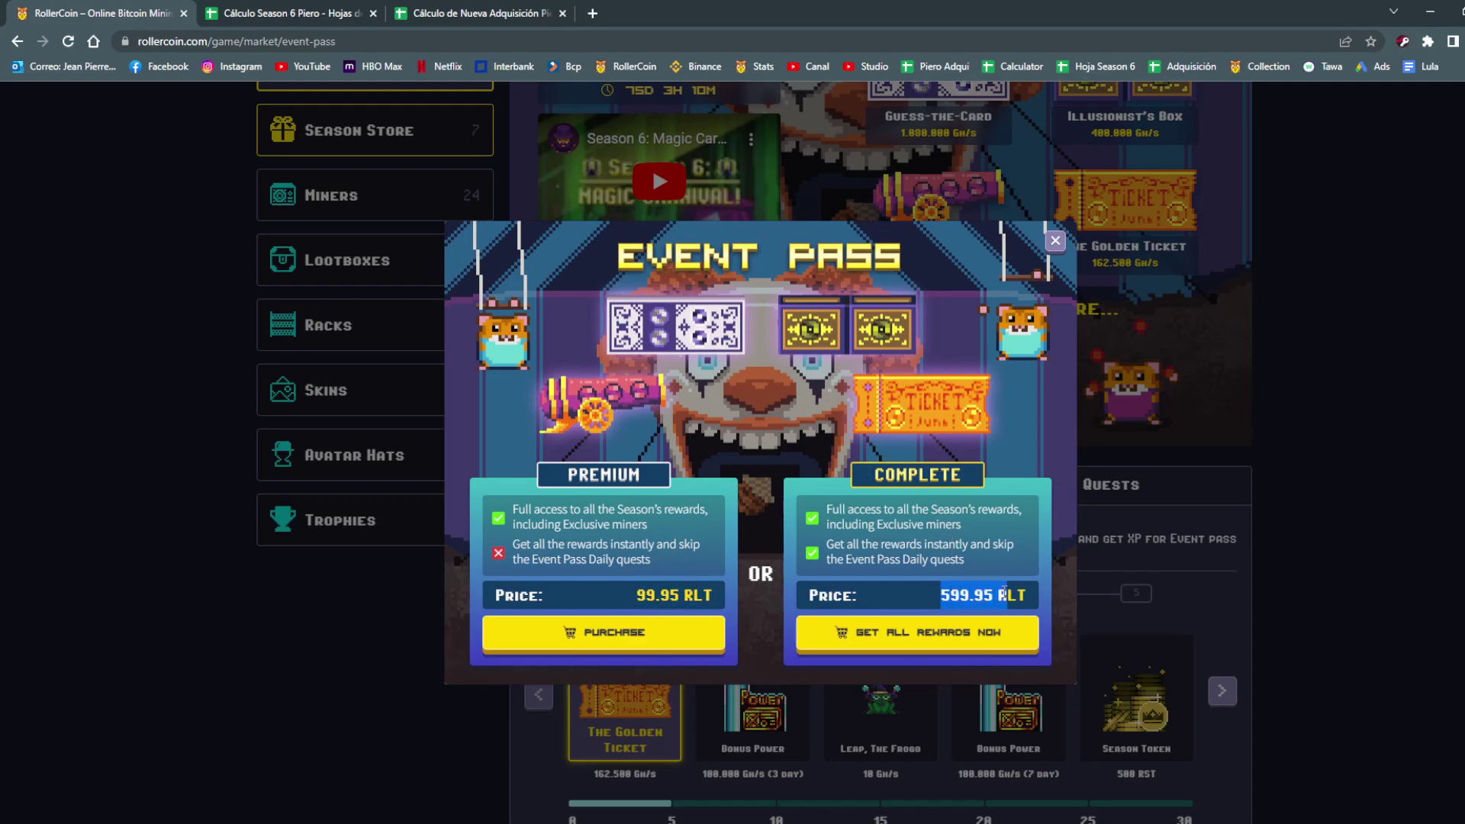
{"action": "left_click", "coordinate": [970, 520]}
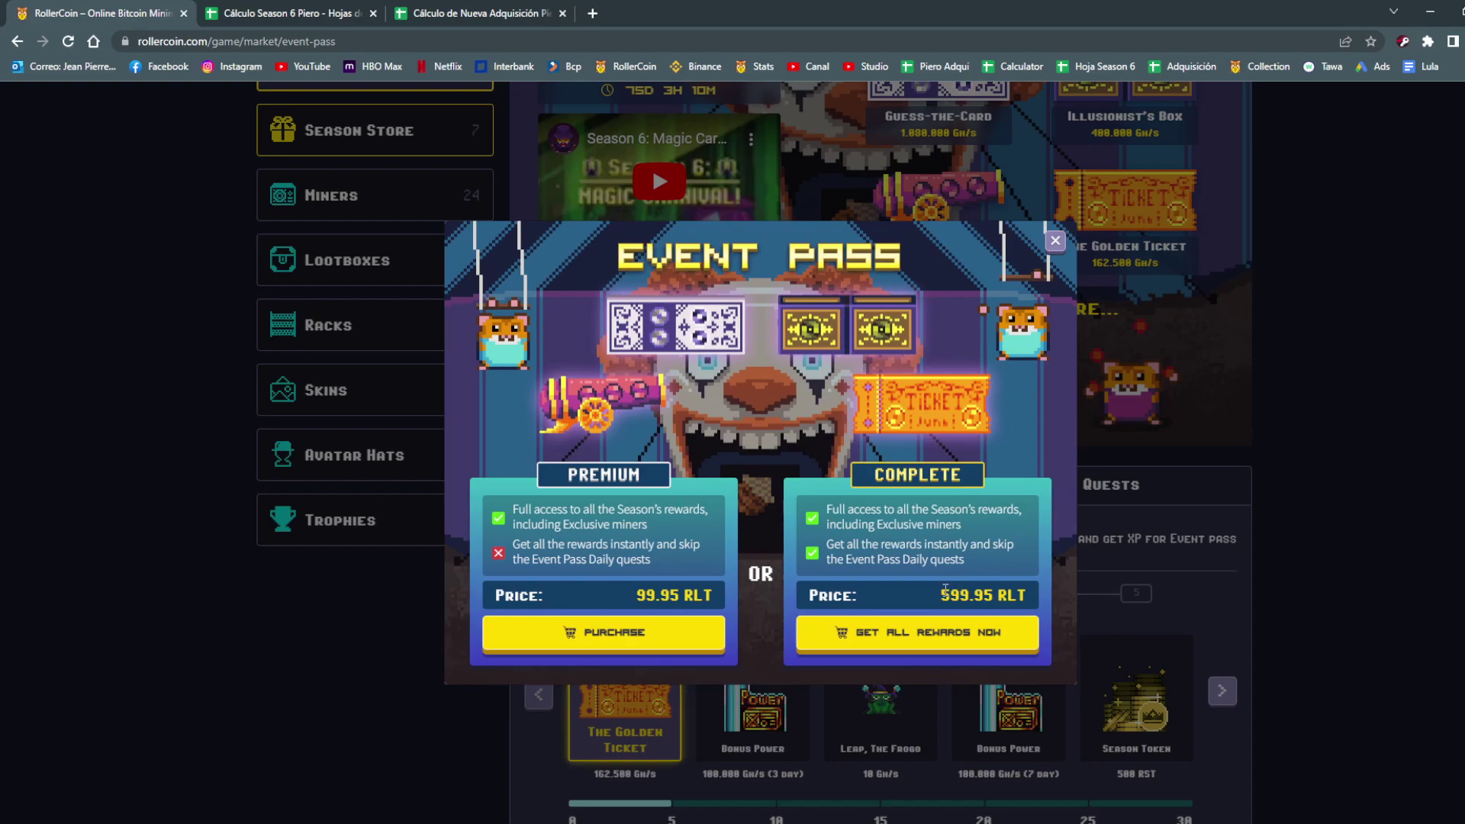
{"action": "left_click_drag", "start_coordinate": [946, 590], "coordinate": [984, 593]}
{"action": "left_click", "coordinate": [988, 587]}
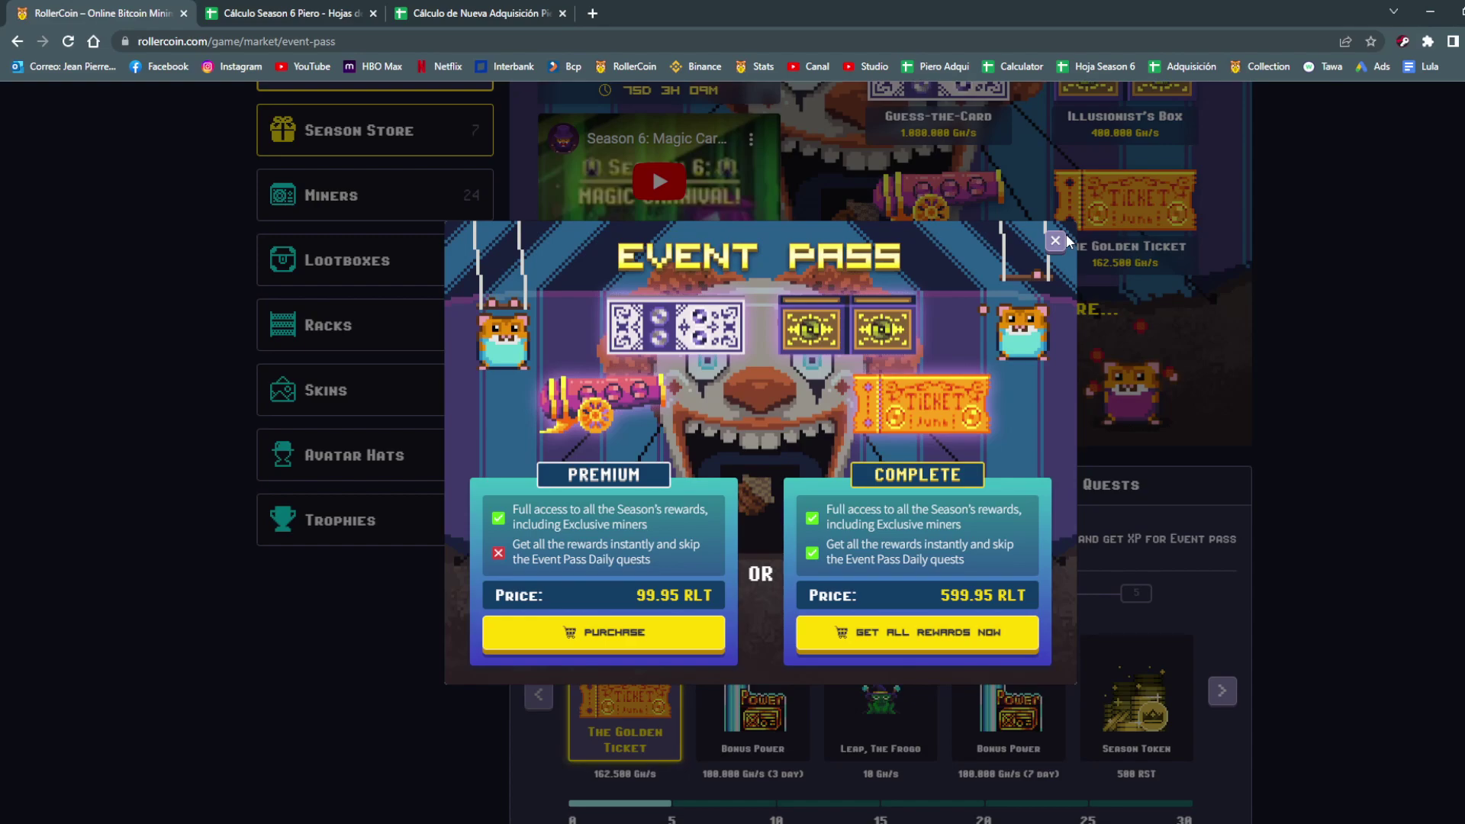
Close the purchase offer and compare the daily Event Quests list with the Rewards track.
{"action": "left_click", "coordinate": [1056, 241]}
{"action": "left_click", "coordinate": [1041, 487]}
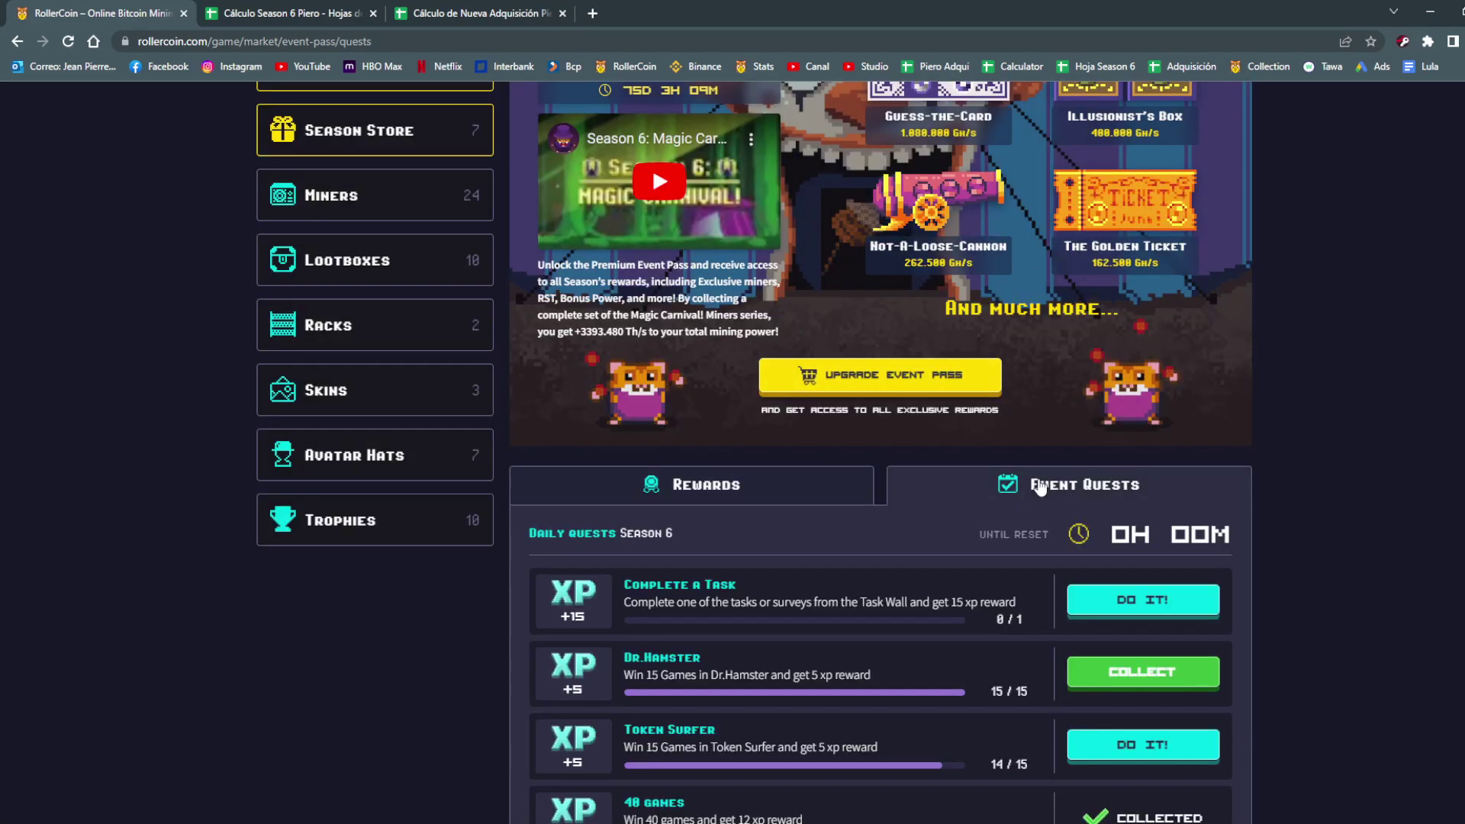
{"action": "scroll", "coordinate": [1038, 473], "scroll_direction": "down", "scroll_amount": 3}
{"action": "left_click", "coordinate": [783, 268]}
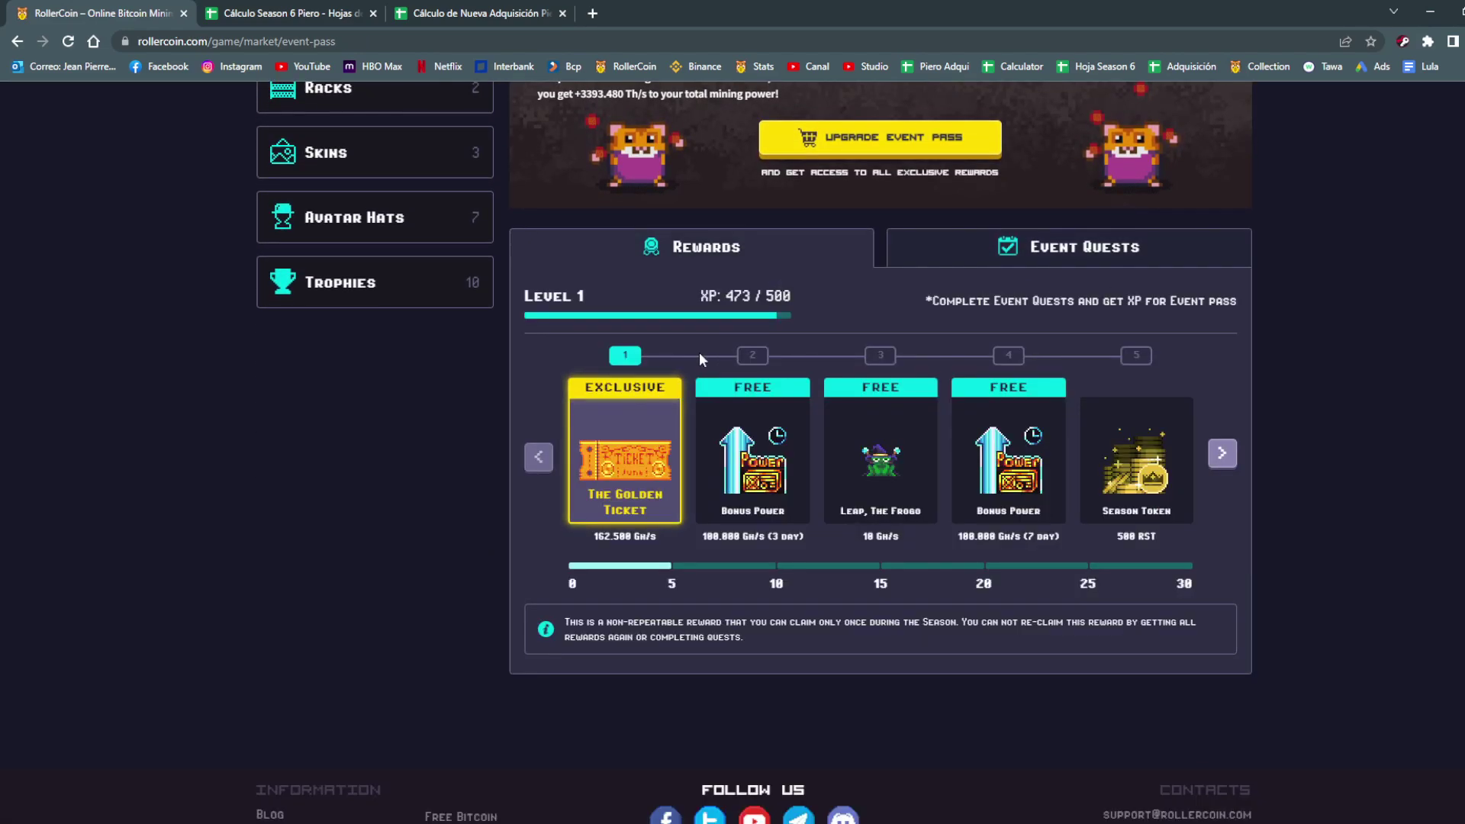
{"action": "left_click", "coordinate": [1084, 260]}
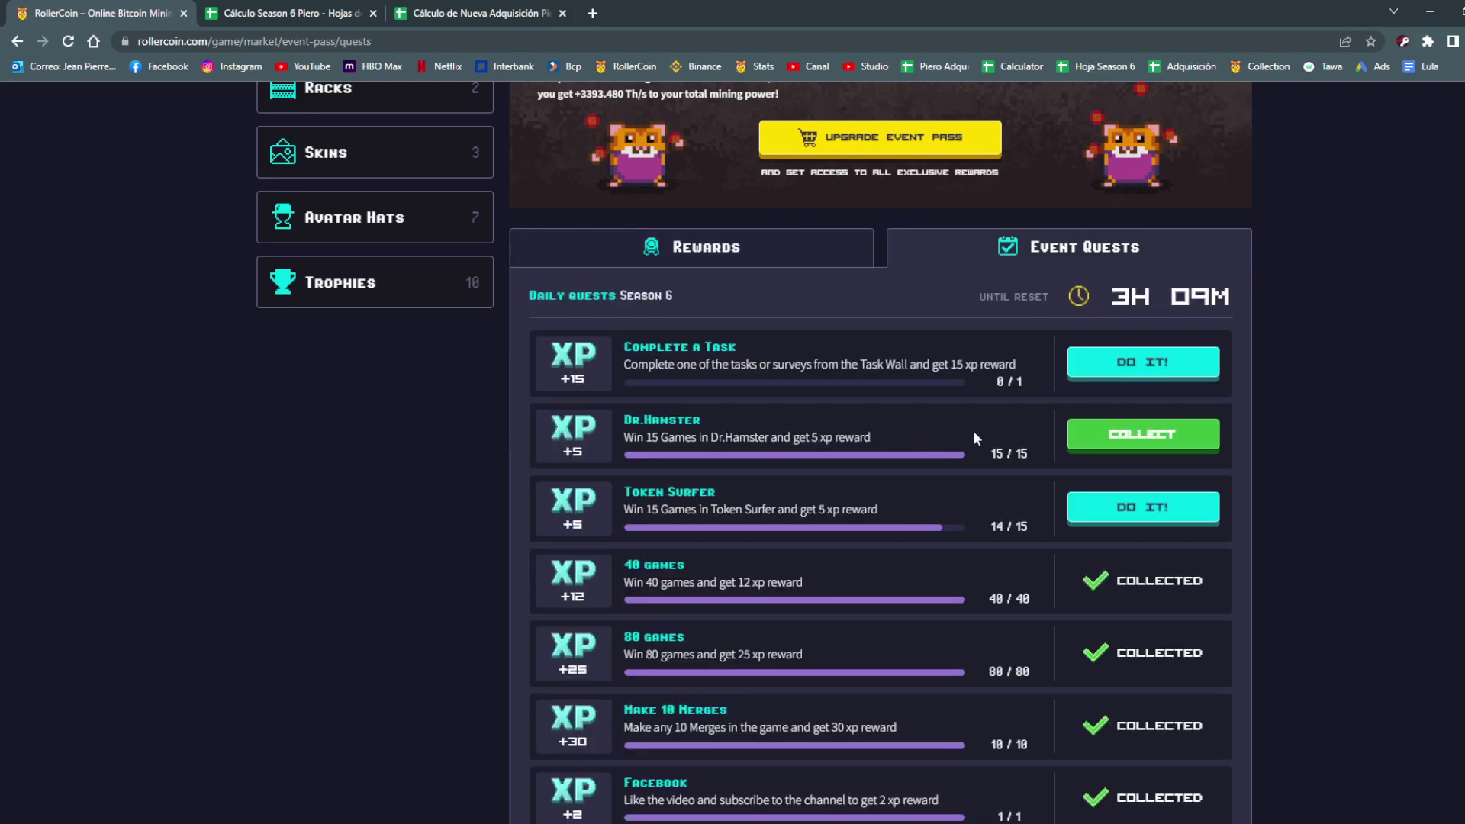
{"action": "scroll", "coordinate": [968, 431], "scroll_direction": "down", "scroll_amount": 5}
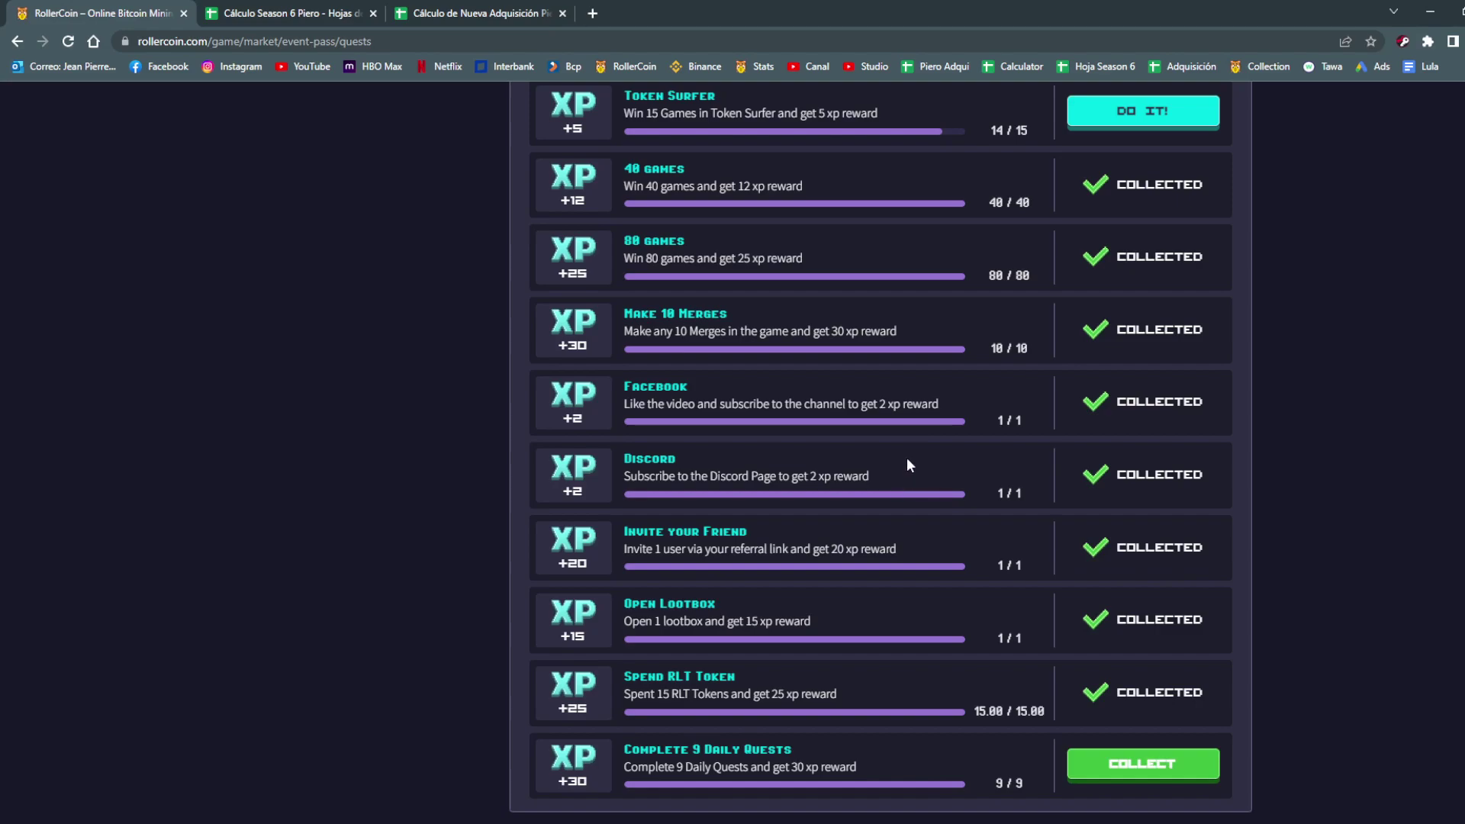
{"action": "scroll", "coordinate": [908, 458], "scroll_direction": "up", "scroll_amount": 7}
{"action": "left_click", "coordinate": [793, 415]}
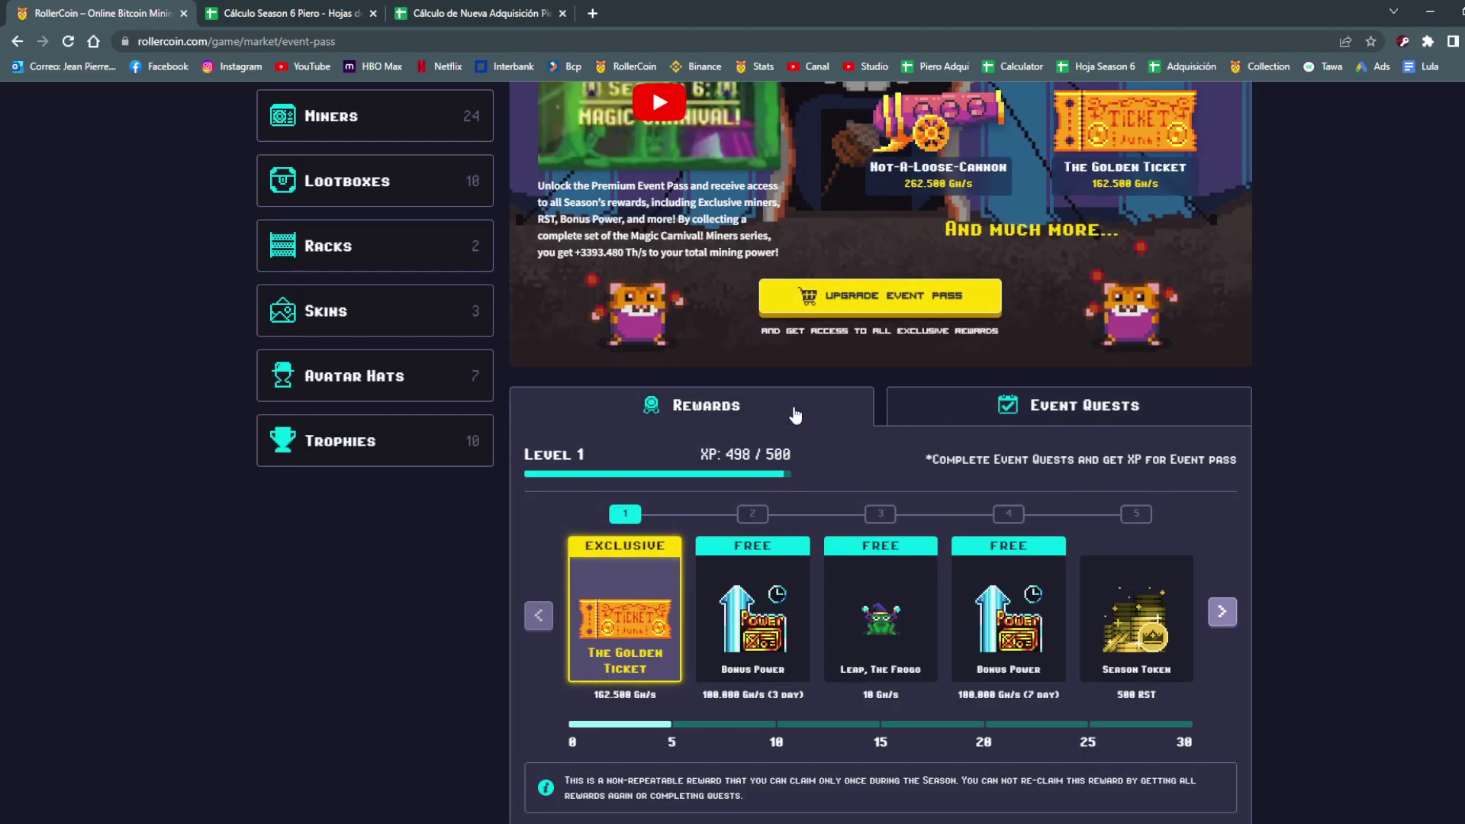
{"action": "left_click", "coordinate": [1070, 420]}
{"action": "scroll", "coordinate": [1065, 458], "scroll_direction": "down", "scroll_amount": 7}
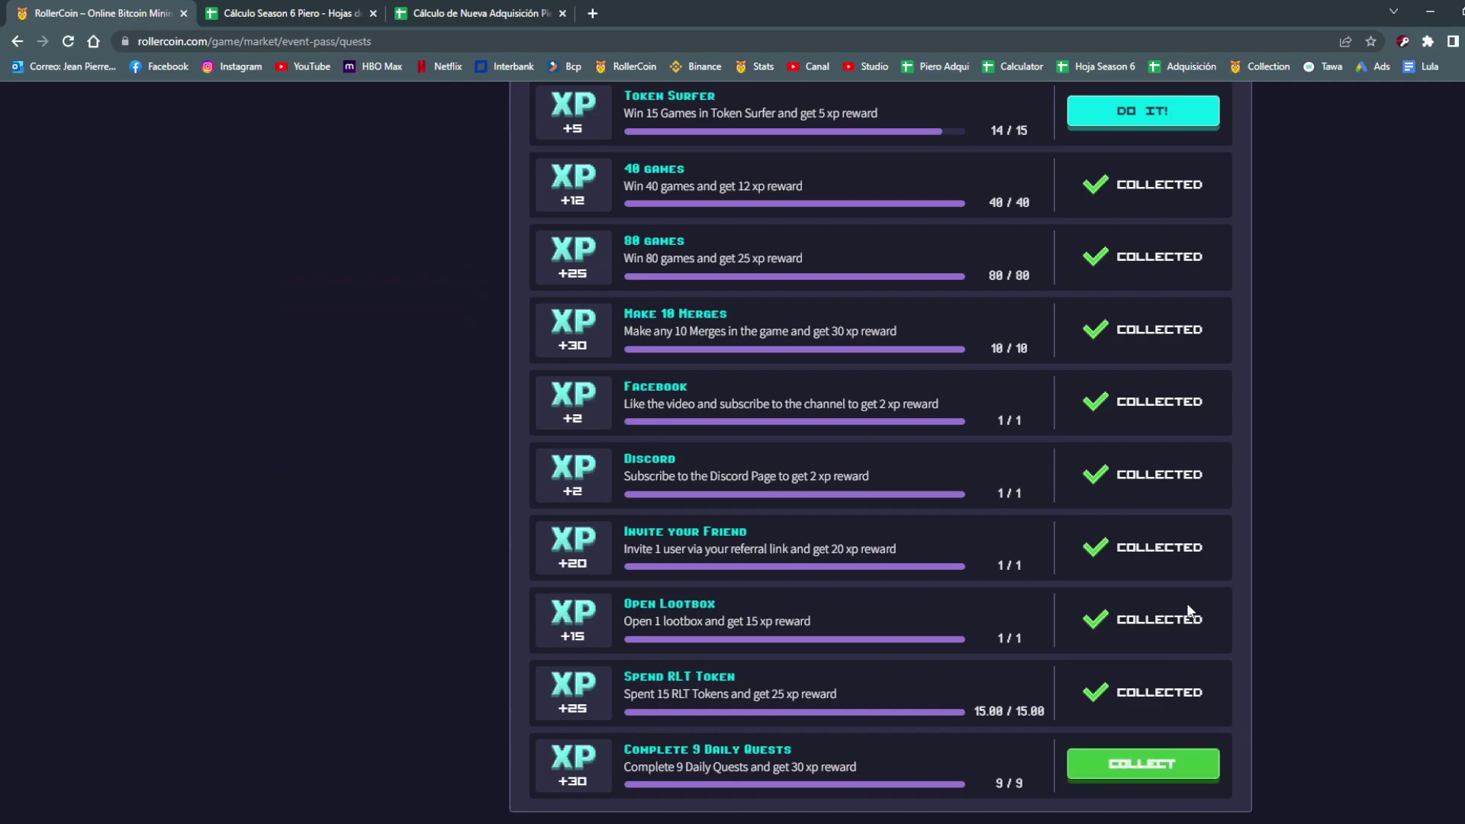
{"action": "scroll", "coordinate": [977, 446], "scroll_direction": "up", "scroll_amount": 5}
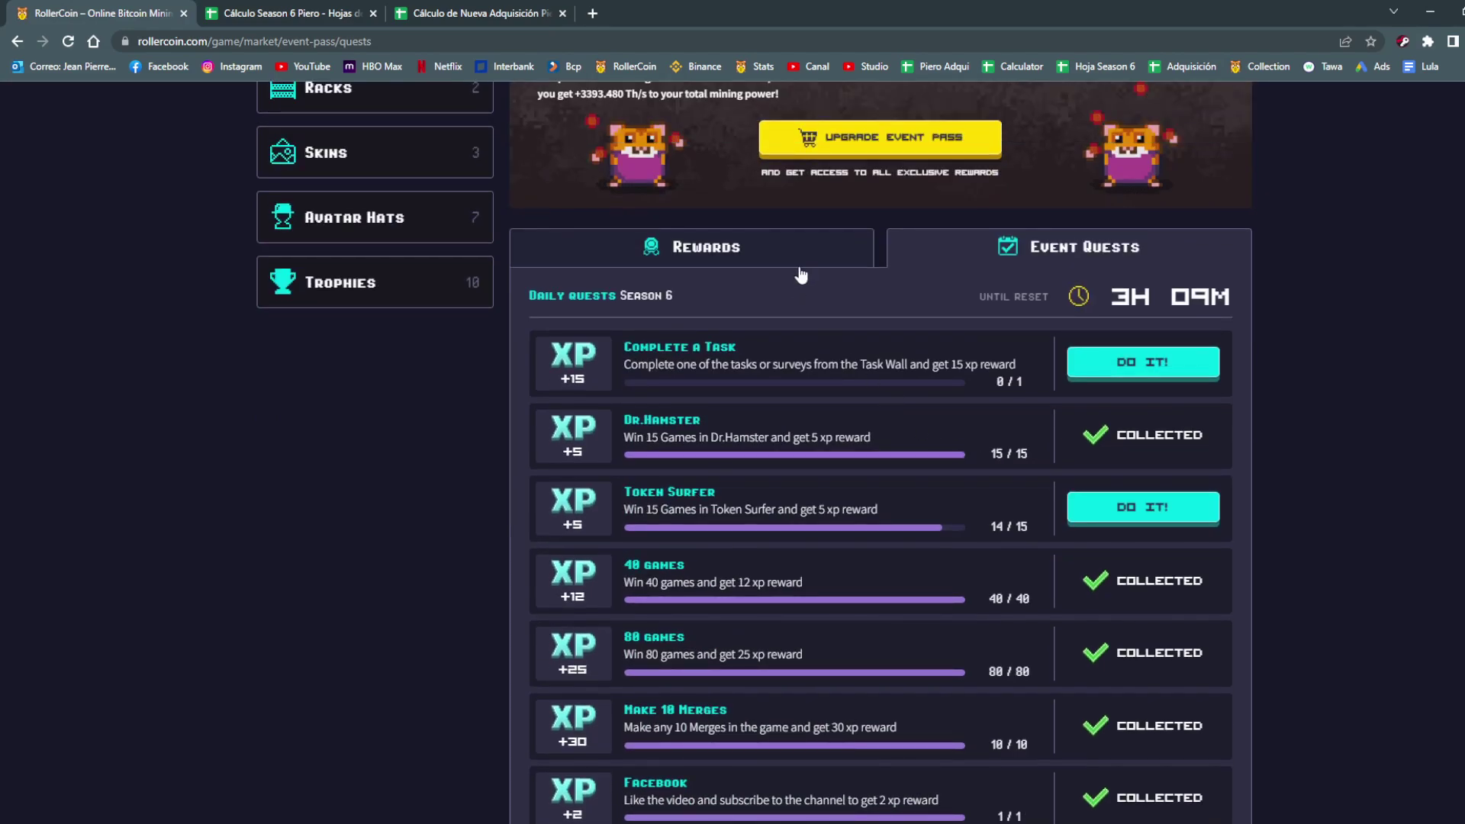
{"action": "left_click", "coordinate": [729, 241]}
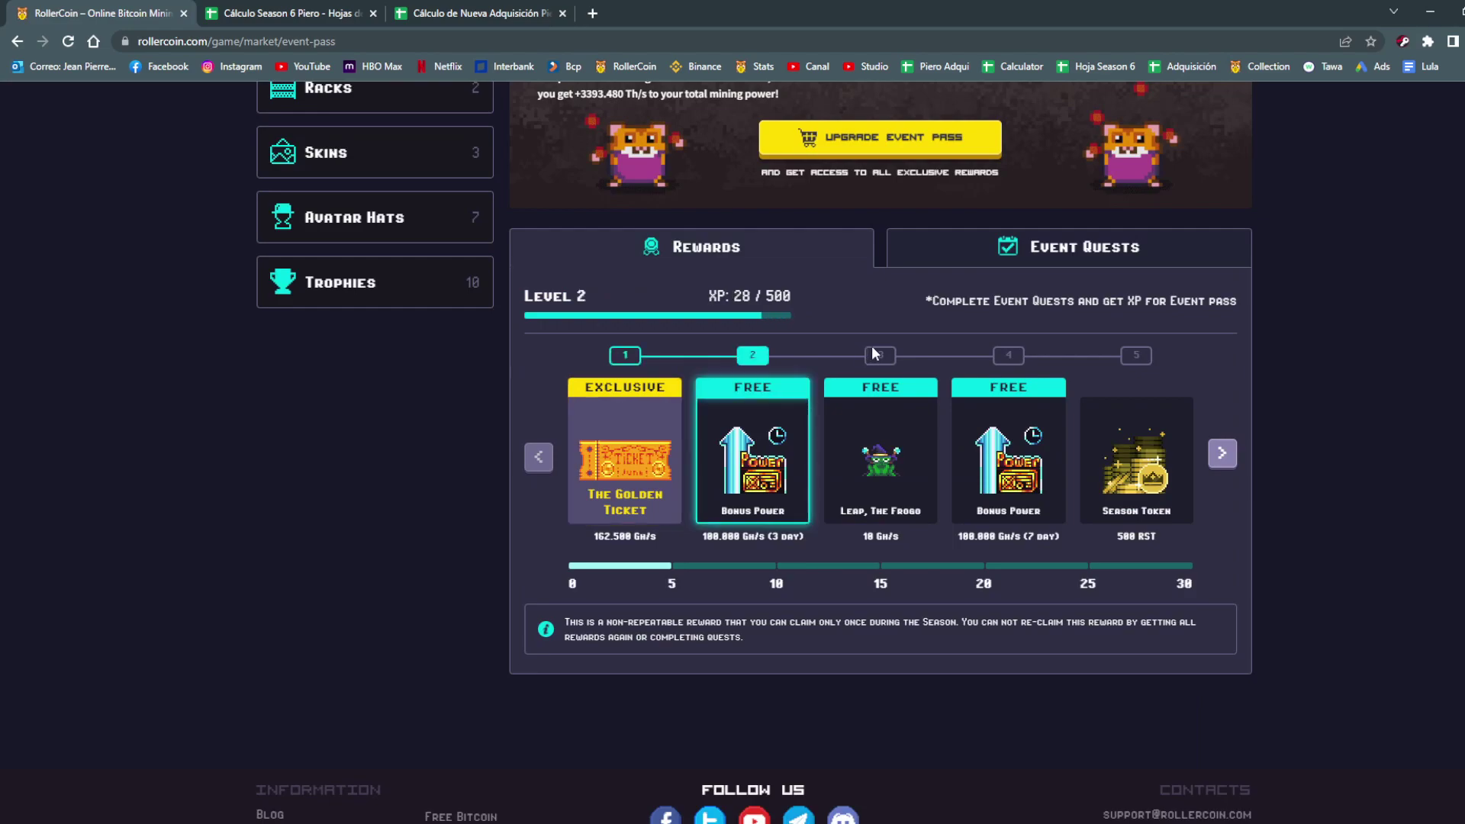
Reopen the purchase options, select the 583.35 RLT Complete price, and return to the spreadsheet.
{"action": "scroll", "coordinate": [880, 356], "scroll_direction": "up", "scroll_amount": 3}
{"action": "scroll", "coordinate": [881, 356], "scroll_direction": "up", "scroll_amount": 2}
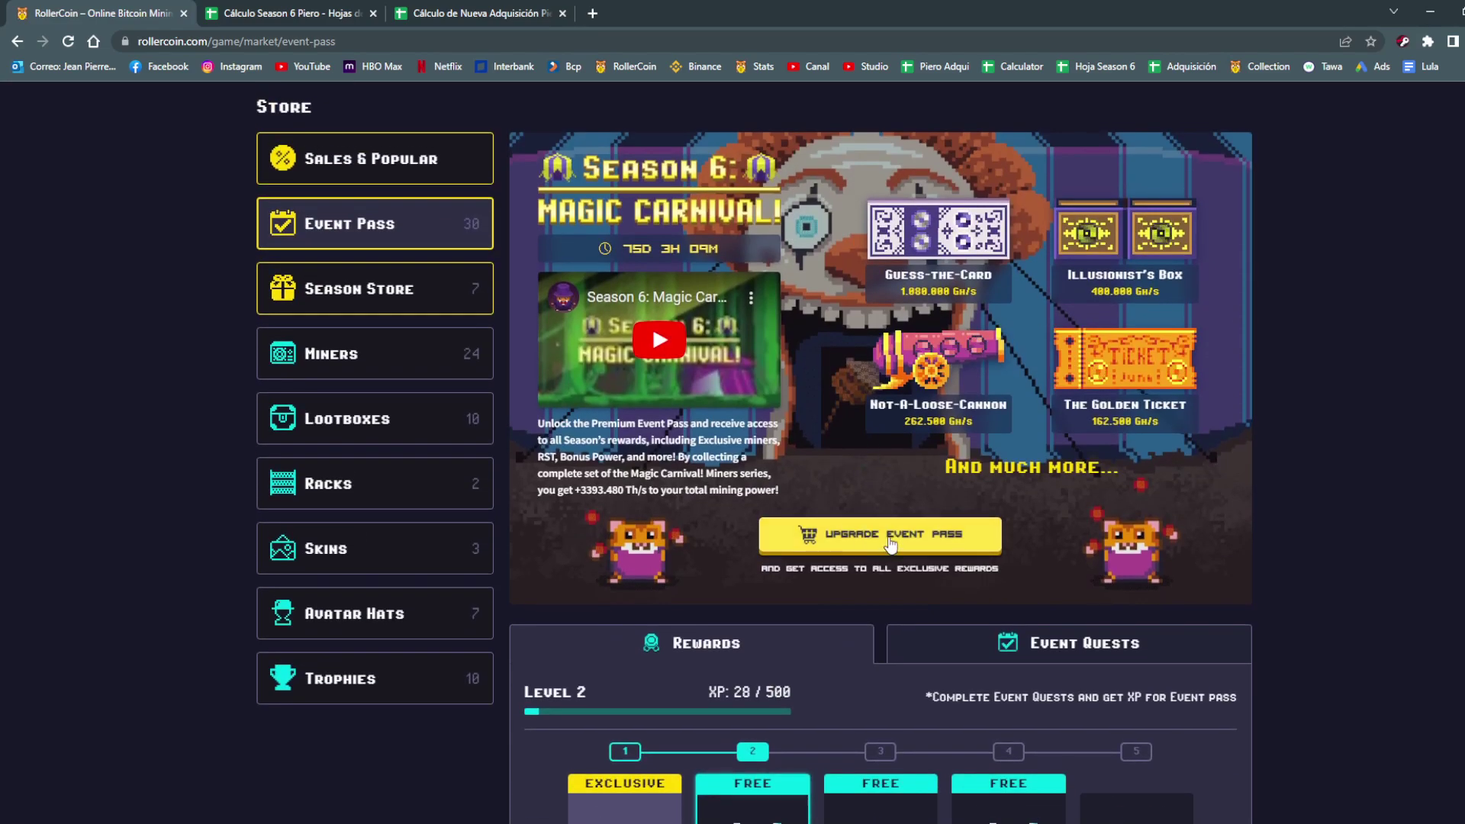
{"action": "left_click", "coordinate": [889, 534]}
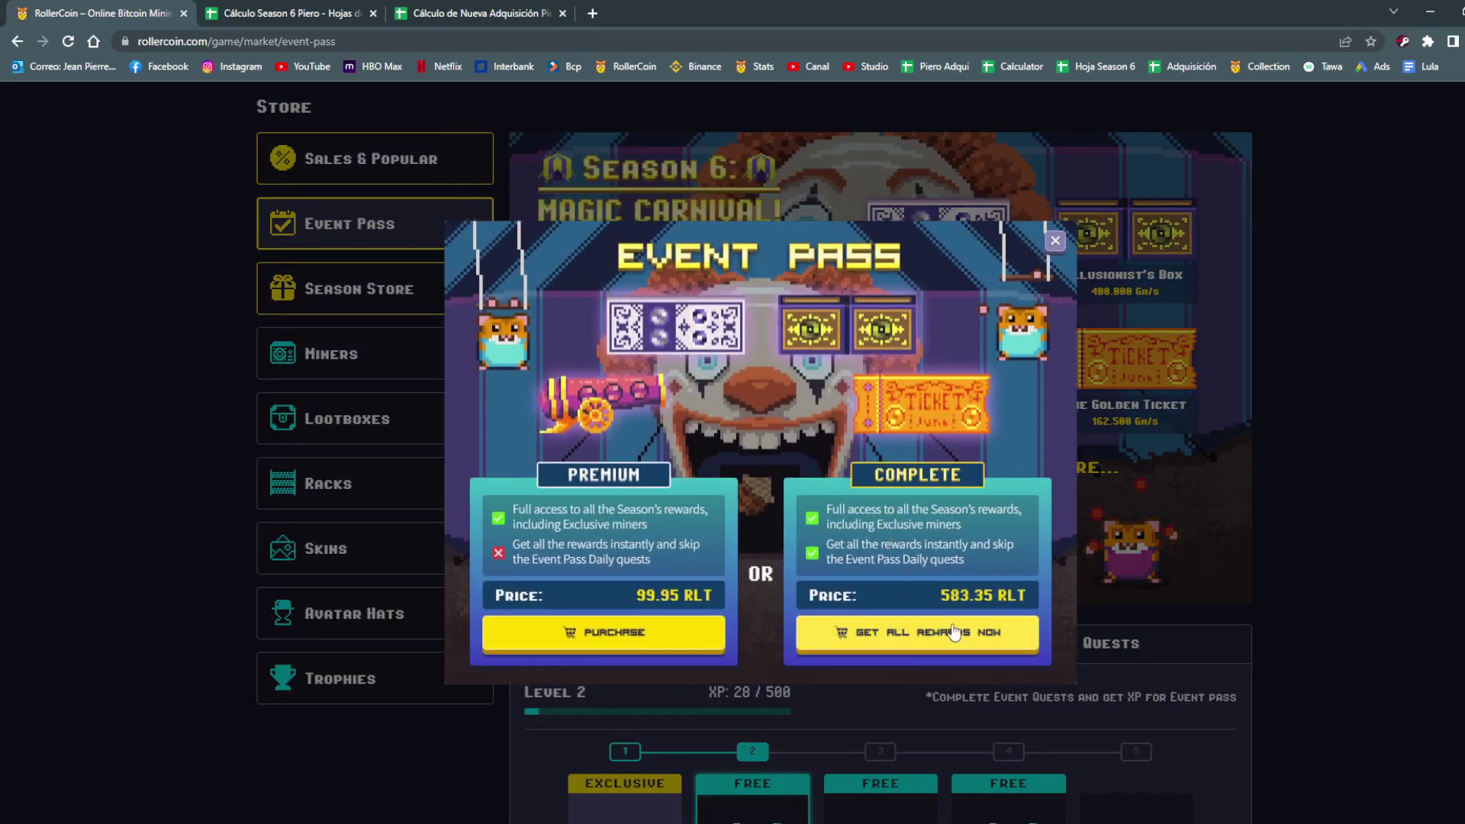
{"action": "left_click_drag", "start_coordinate": [940, 594], "coordinate": [1005, 594]}
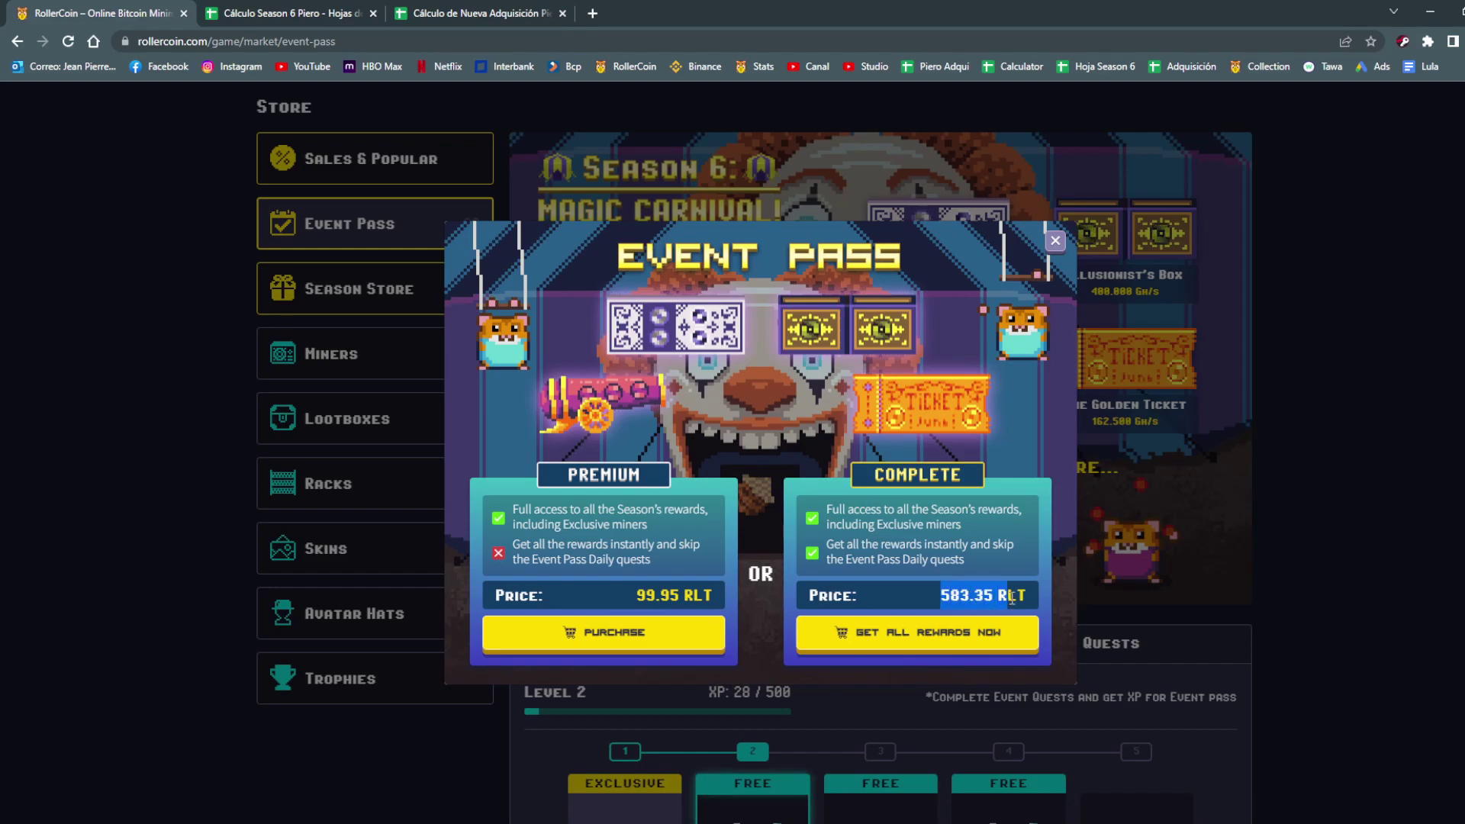
{"action": "left_click", "coordinate": [321, 13]}
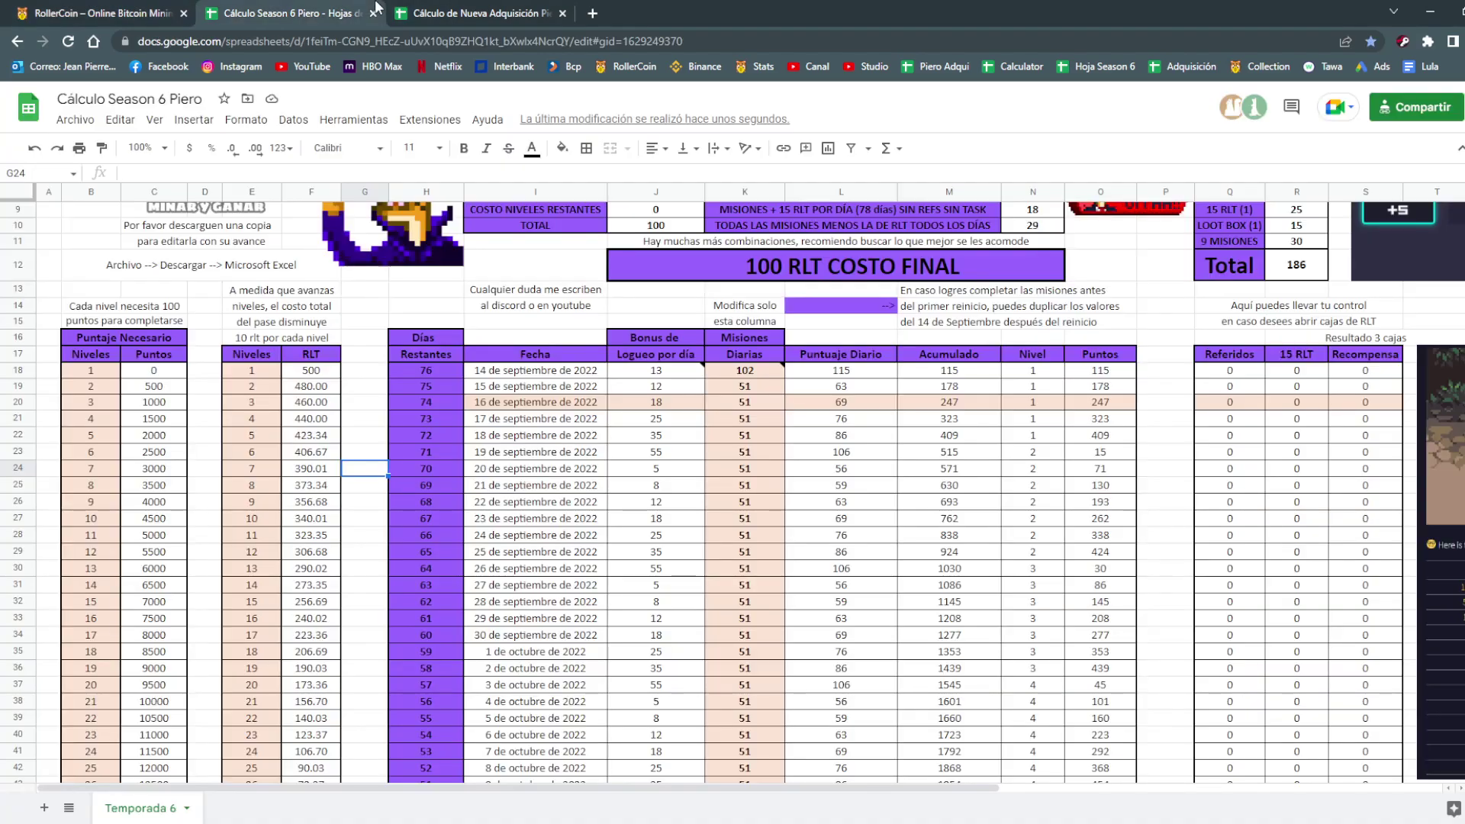
Set F19 to =F18-16.665 so the level 2 cost becomes 483.34.
{"action": "left_click", "coordinate": [331, 387]}
{"action": "type", "text": "20"}
{"action": "key", "text": "Return"}
{"action": "type", "text": "20"}
{"action": "key", "text": "Return"}
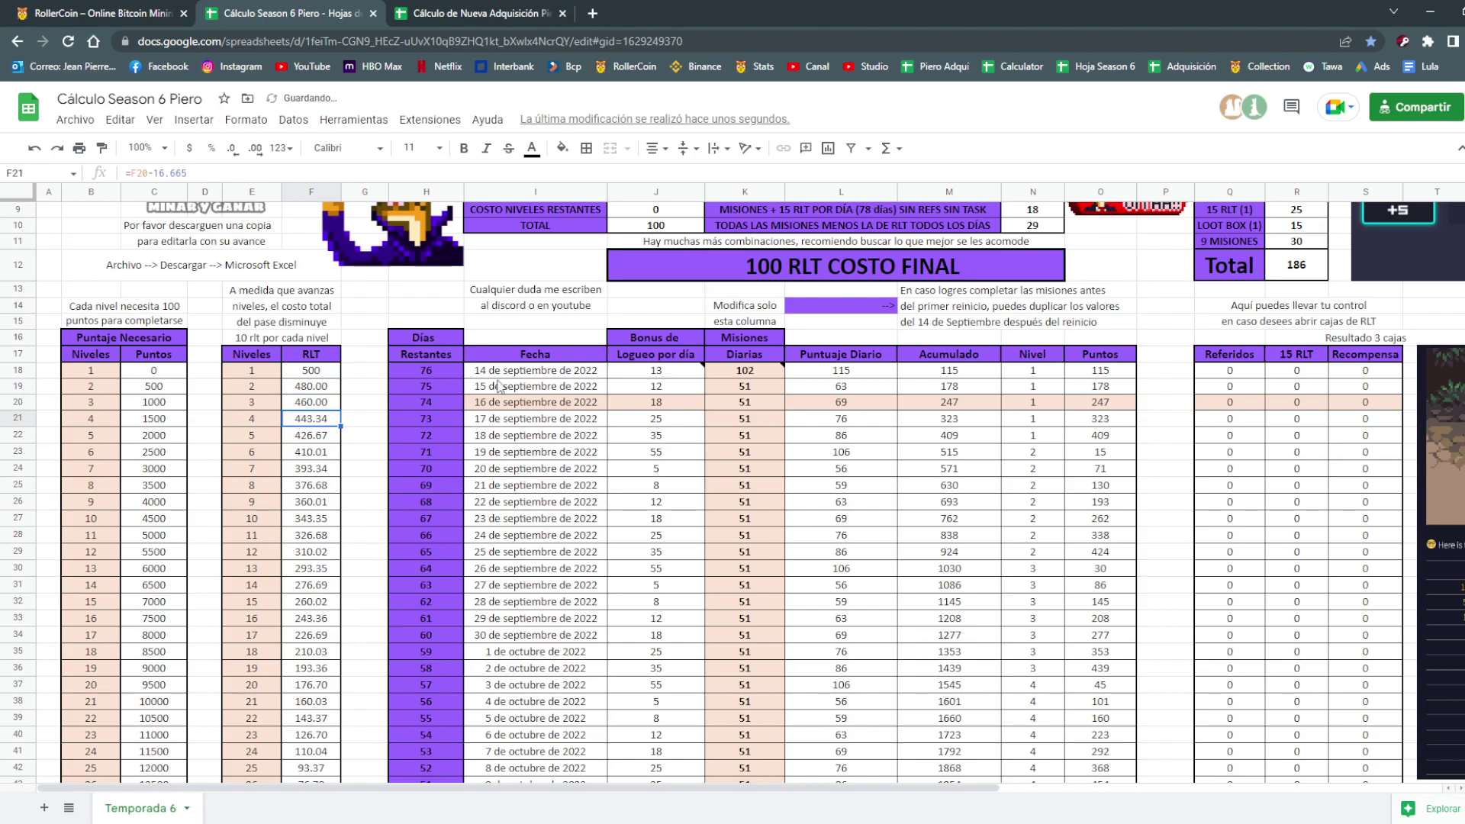
{"action": "key", "text": "Up"}
{"action": "key", "text": "Up"}
{"action": "type", "text": "=F18-16.665"}
{"action": "key", "text": "Return"}
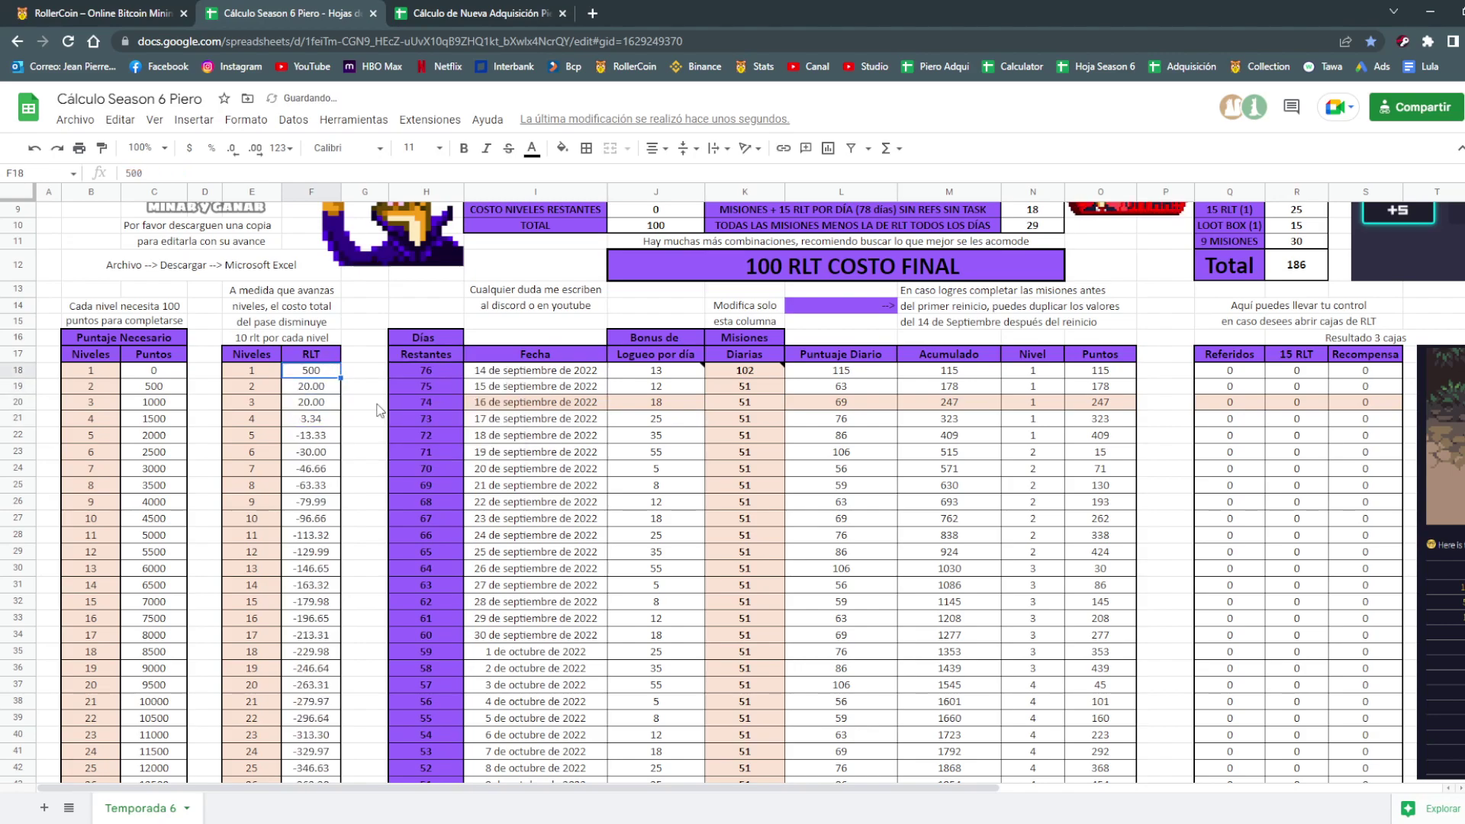
{"action": "key", "text": "Up"}
Select the recalculated RLT cost column to check it, then return to the RollerCoin offer.
{"action": "left_click", "coordinate": [372, 405]}
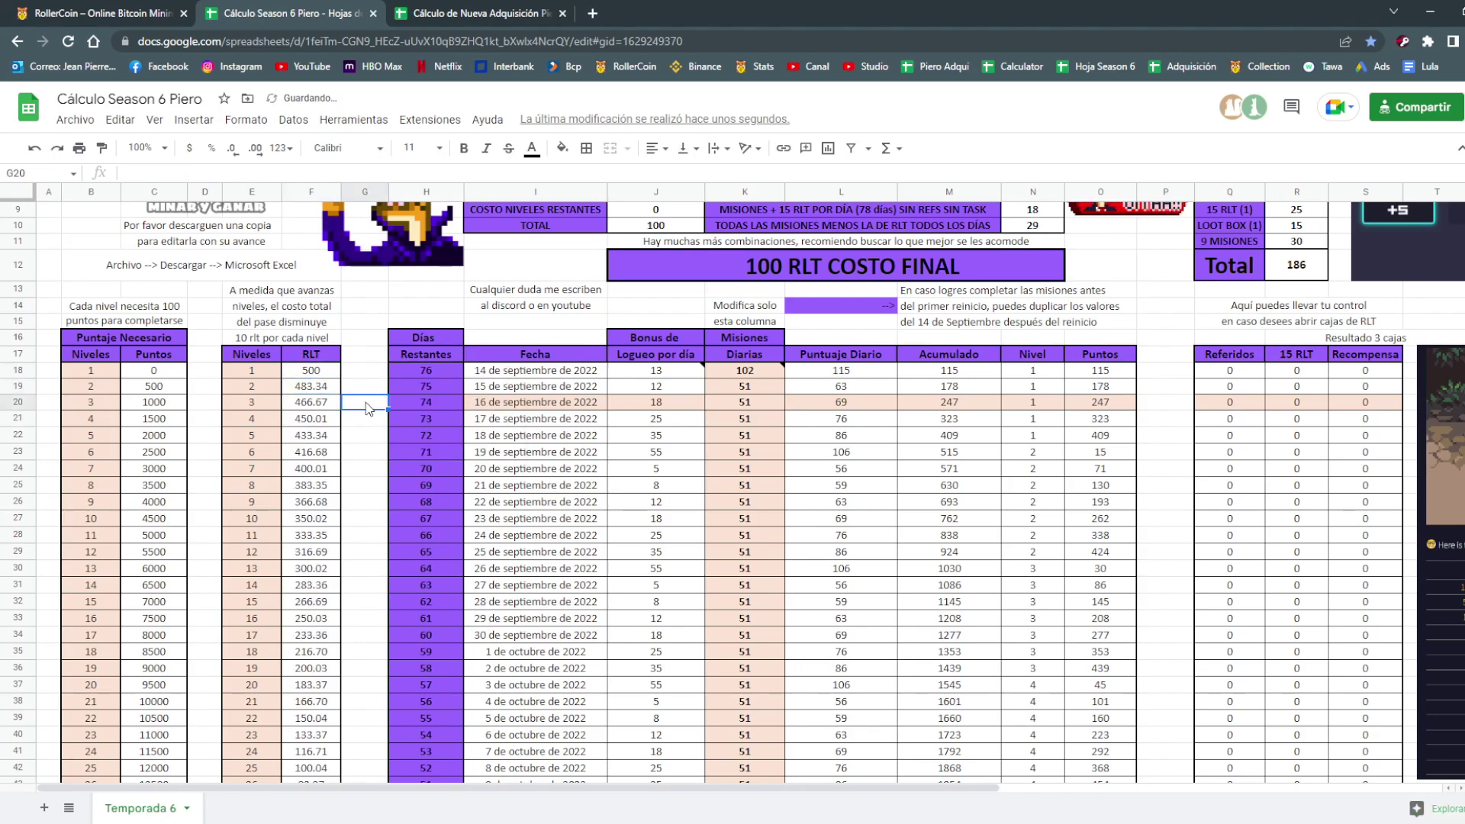
{"action": "left_click_drag", "start_coordinate": [324, 394], "coordinate": [343, 775]}
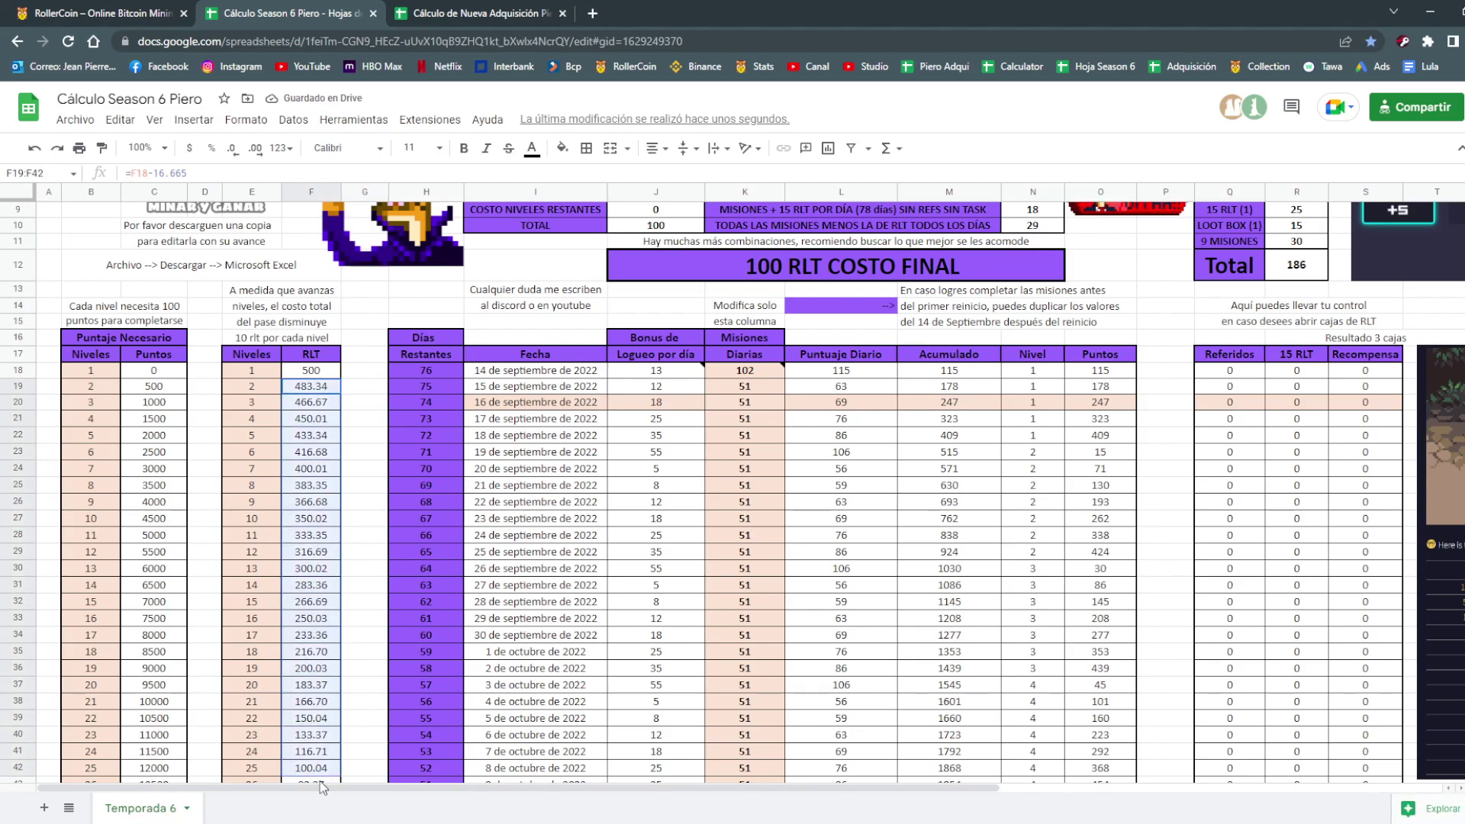
{"action": "left_click", "coordinate": [363, 559]}
{"action": "key", "text": "ctrl+shift+Tab"}
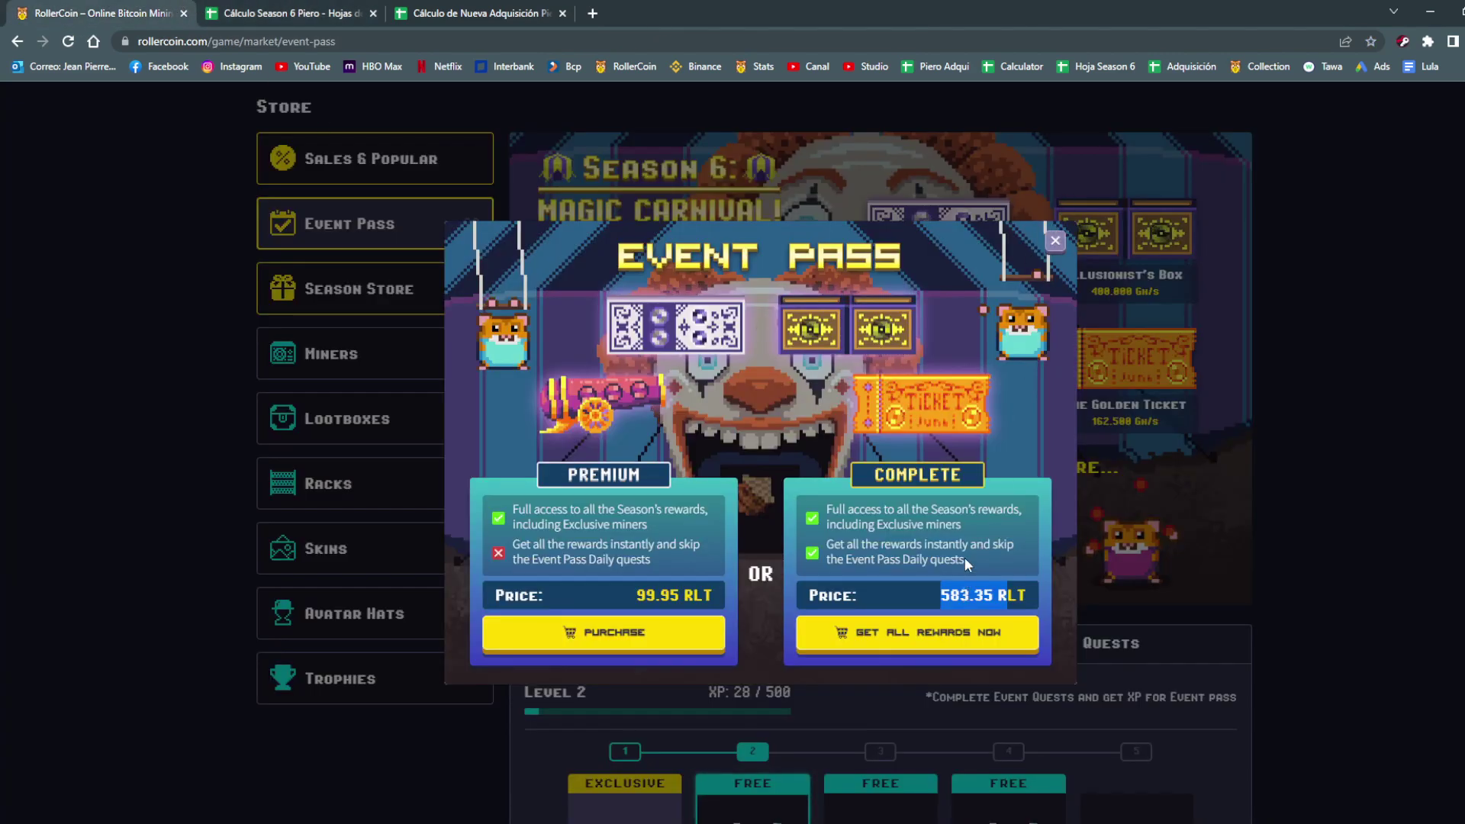
Clear the price selection and close the Event Pass purchase offer.
{"action": "left_click", "coordinate": [943, 592]}
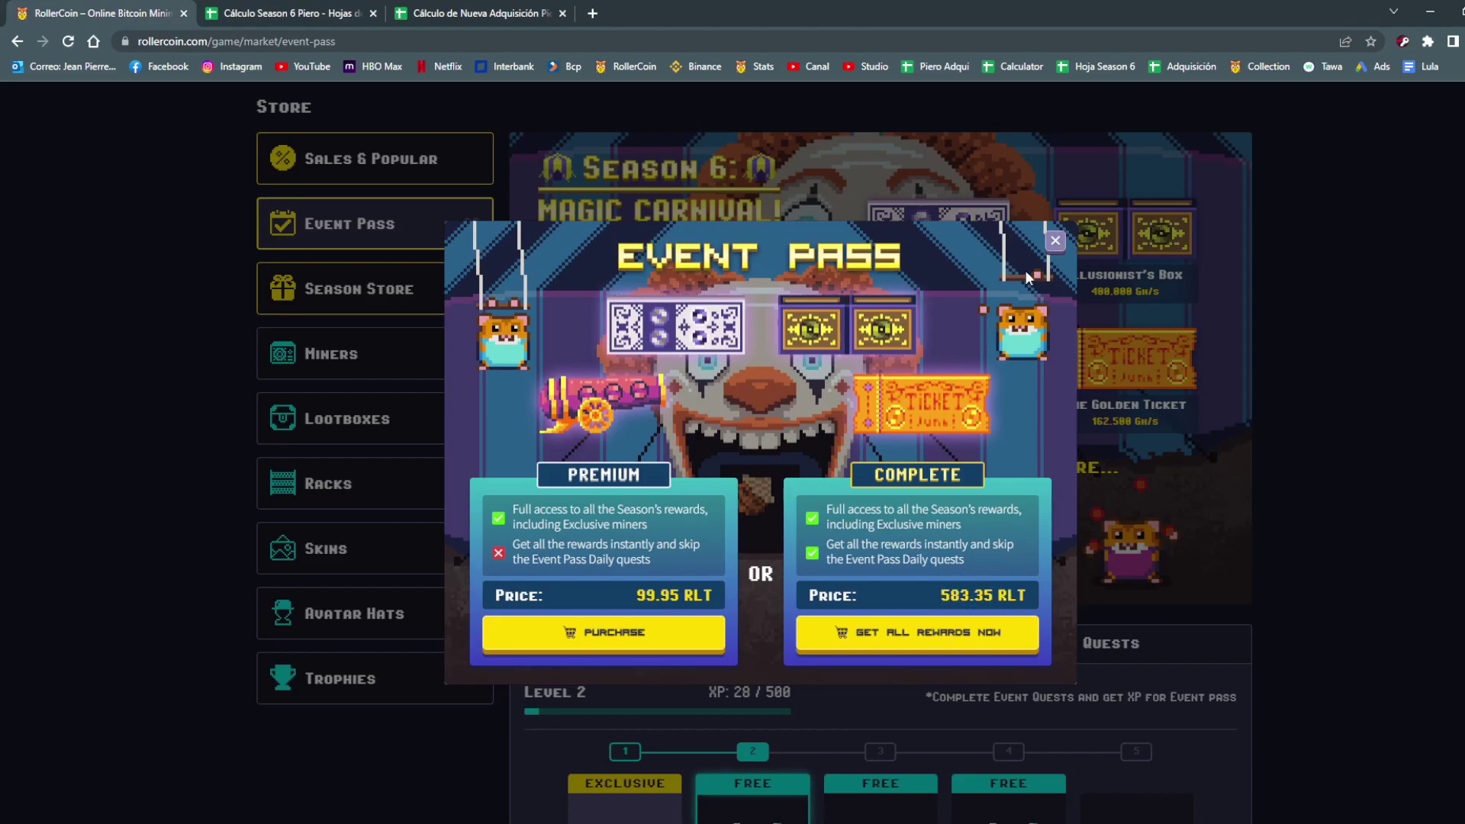
{"action": "left_click", "coordinate": [1055, 244]}
{"action": "left_click", "coordinate": [290, 13]}
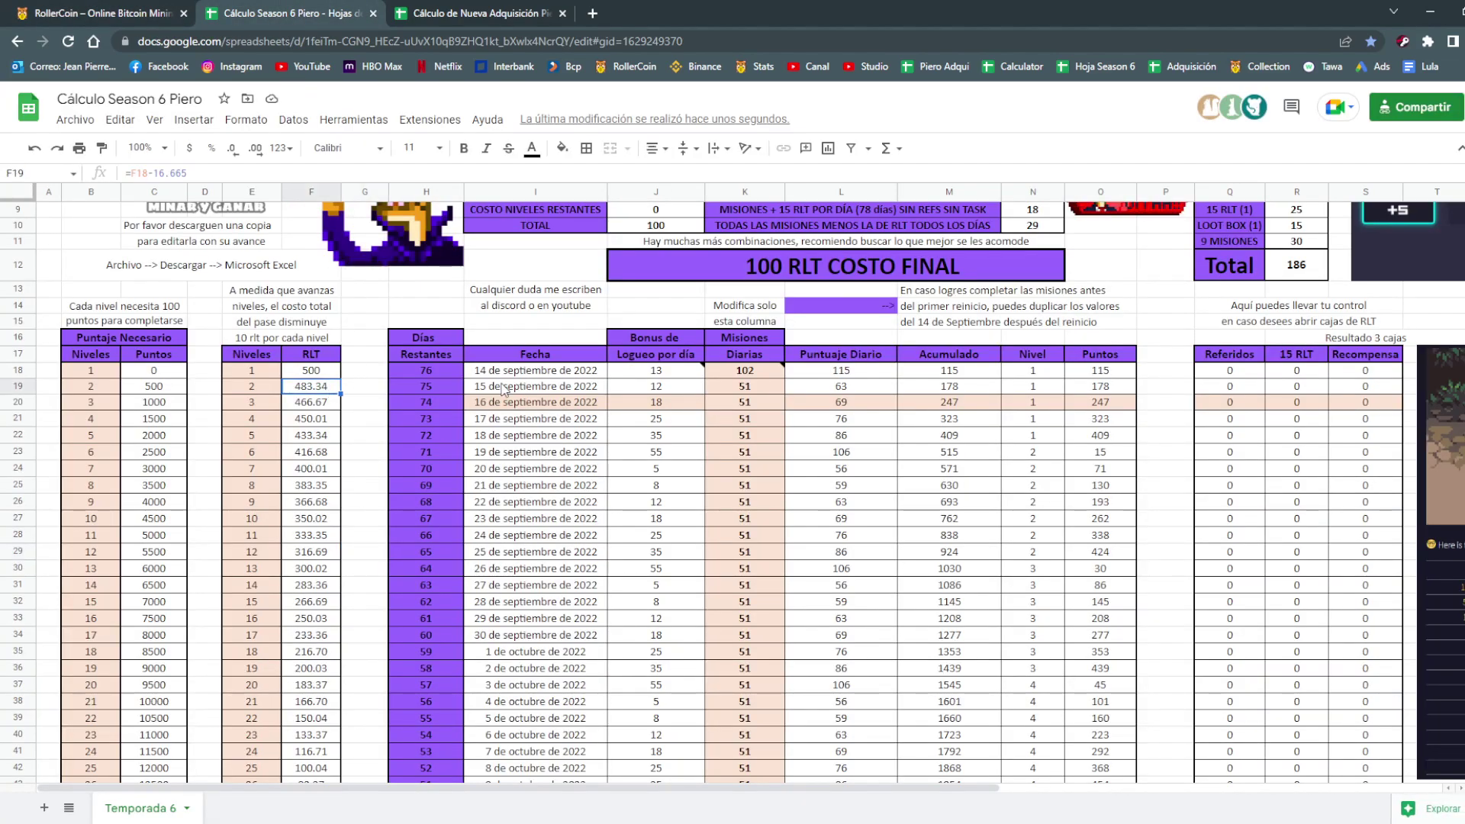
{"action": "key", "text": "ctrl+shift+Tab"}
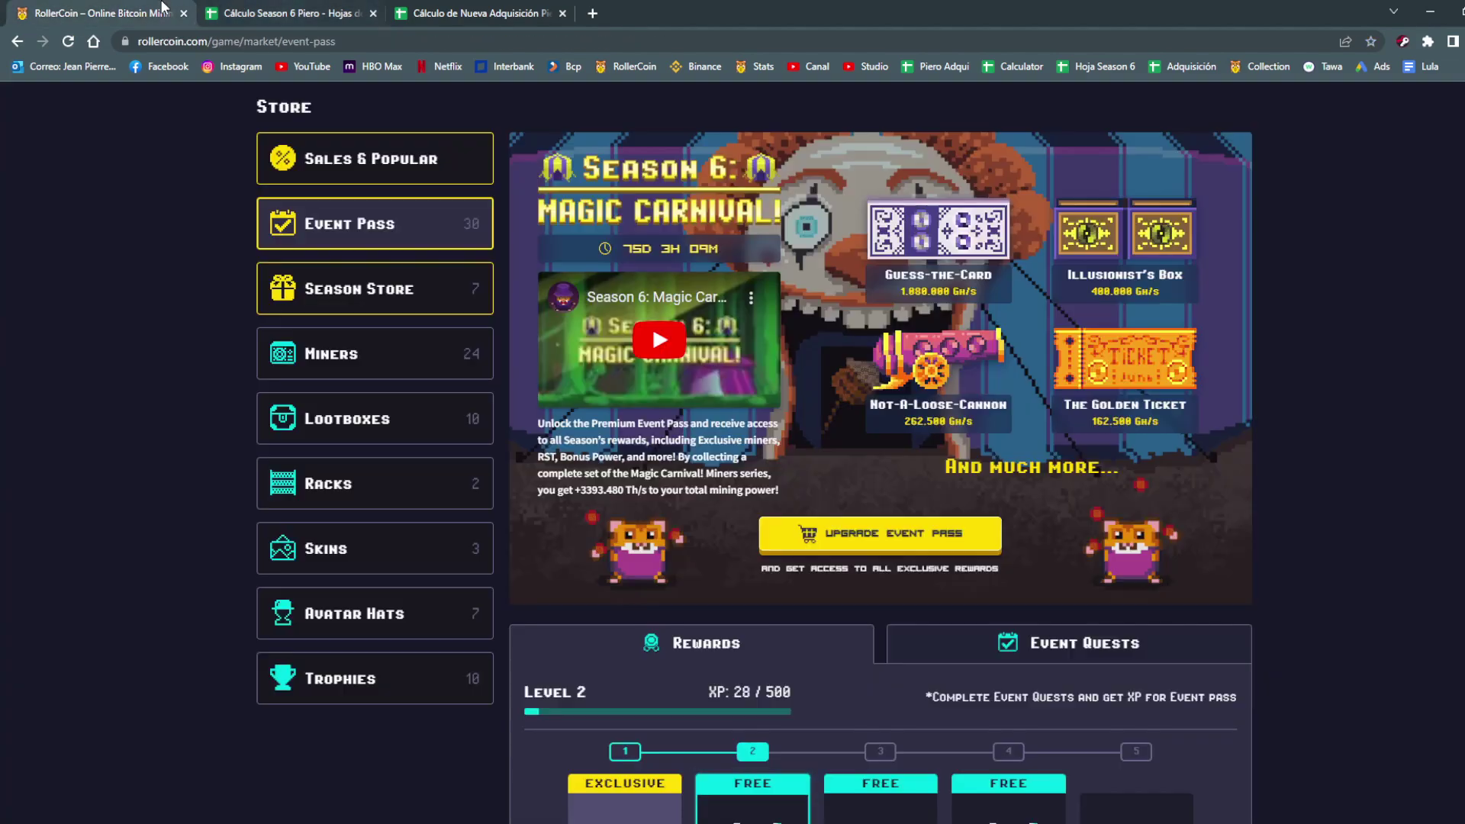
Browse the daily Event Quests and Rewards, then return to the Season 6 spreadsheet.
{"action": "scroll", "coordinate": [761, 404], "scroll_direction": "down", "scroll_amount": 2}
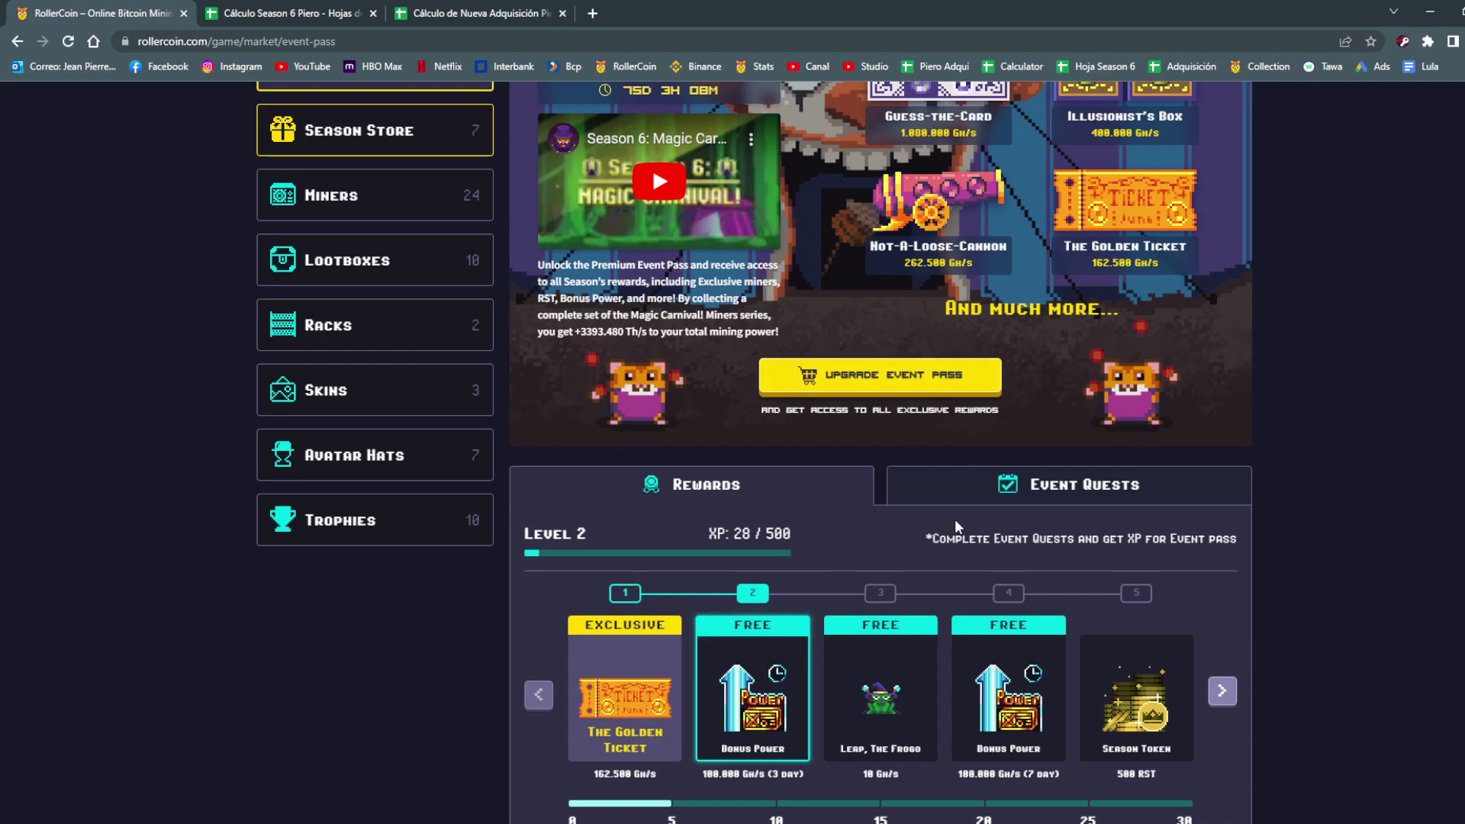
{"action": "left_click", "coordinate": [984, 490]}
{"action": "scroll", "coordinate": [992, 496], "scroll_direction": "down", "scroll_amount": 5}
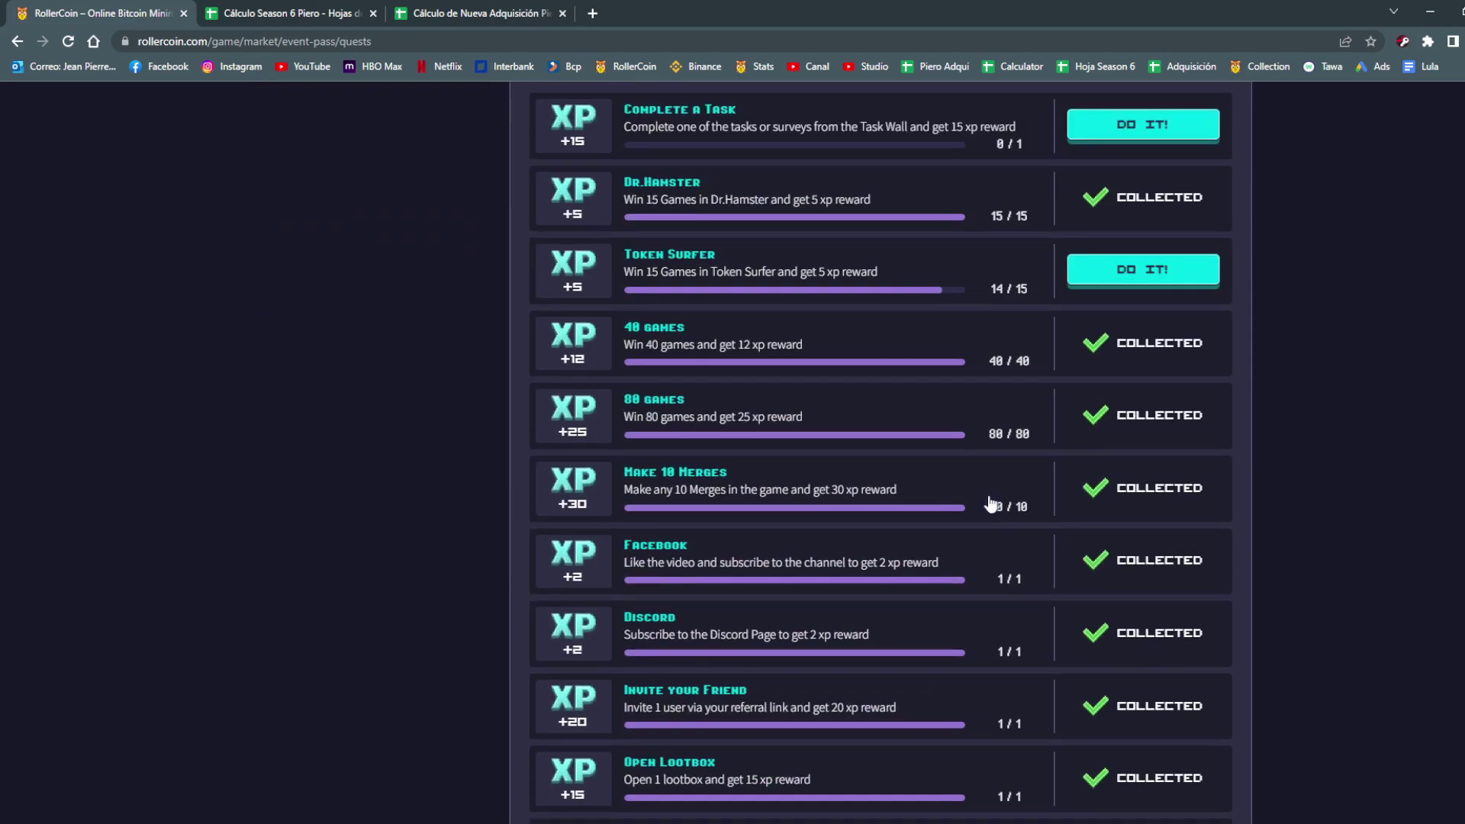
{"action": "scroll", "coordinate": [992, 504], "scroll_direction": "up", "scroll_amount": 8}
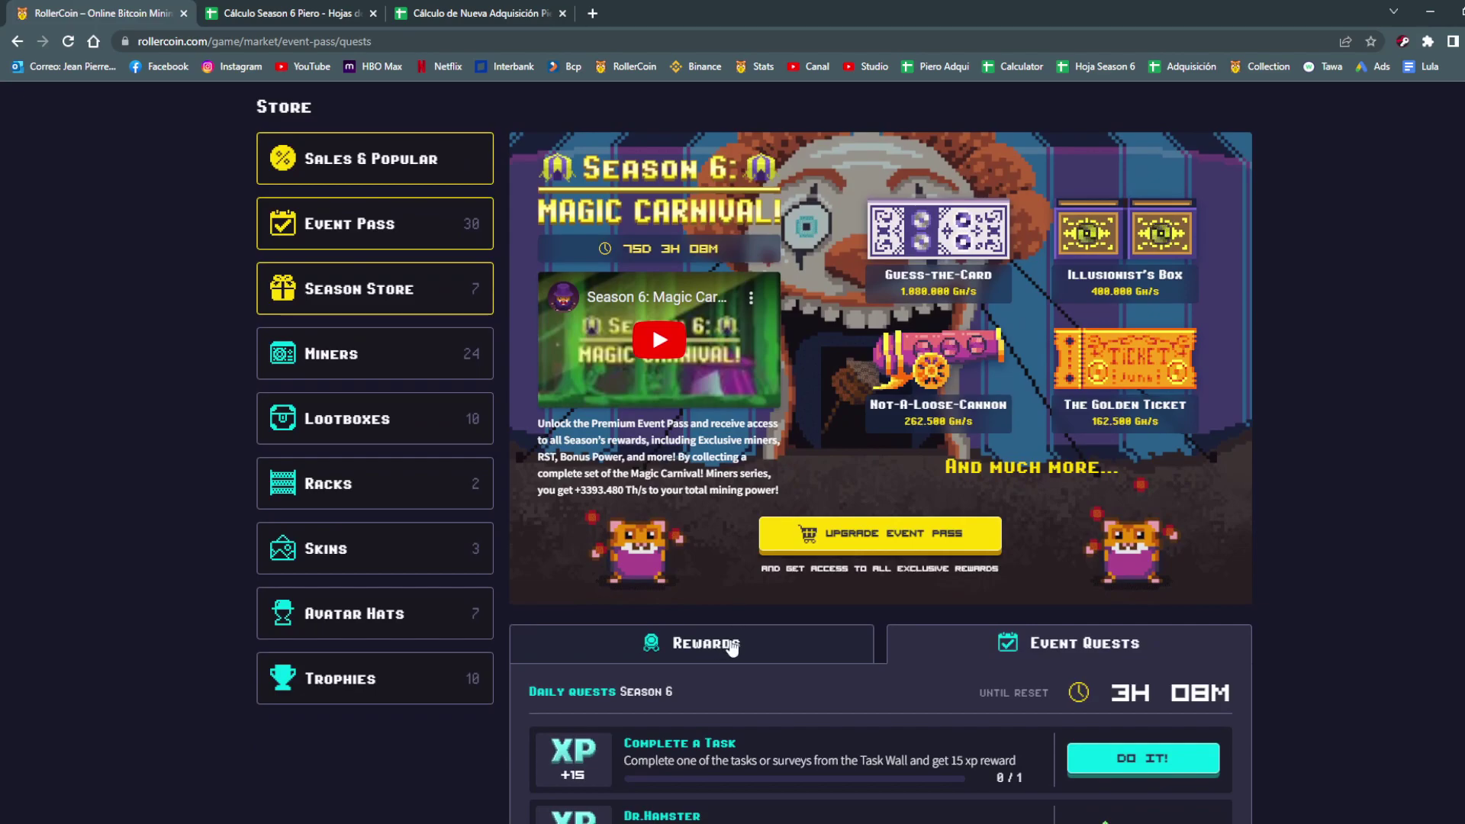
{"action": "left_click", "coordinate": [725, 645]}
{"action": "left_click", "coordinate": [267, 10]}
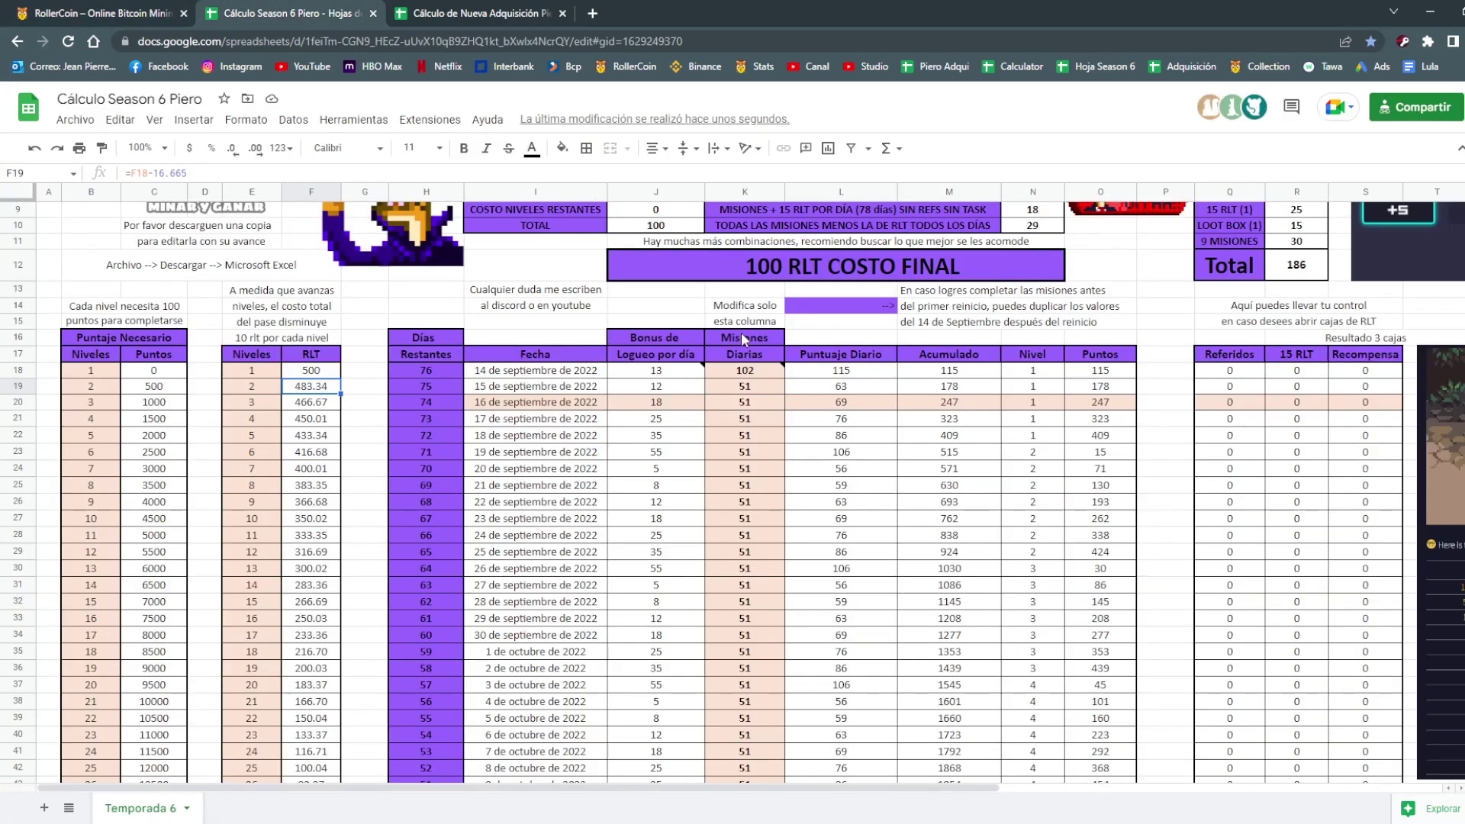
Open the Cálculo de Nueva Adquisición sheet and scroll to its 70-day EXP table.
{"action": "scroll", "coordinate": [741, 336], "scroll_direction": "up", "scroll_amount": 1}
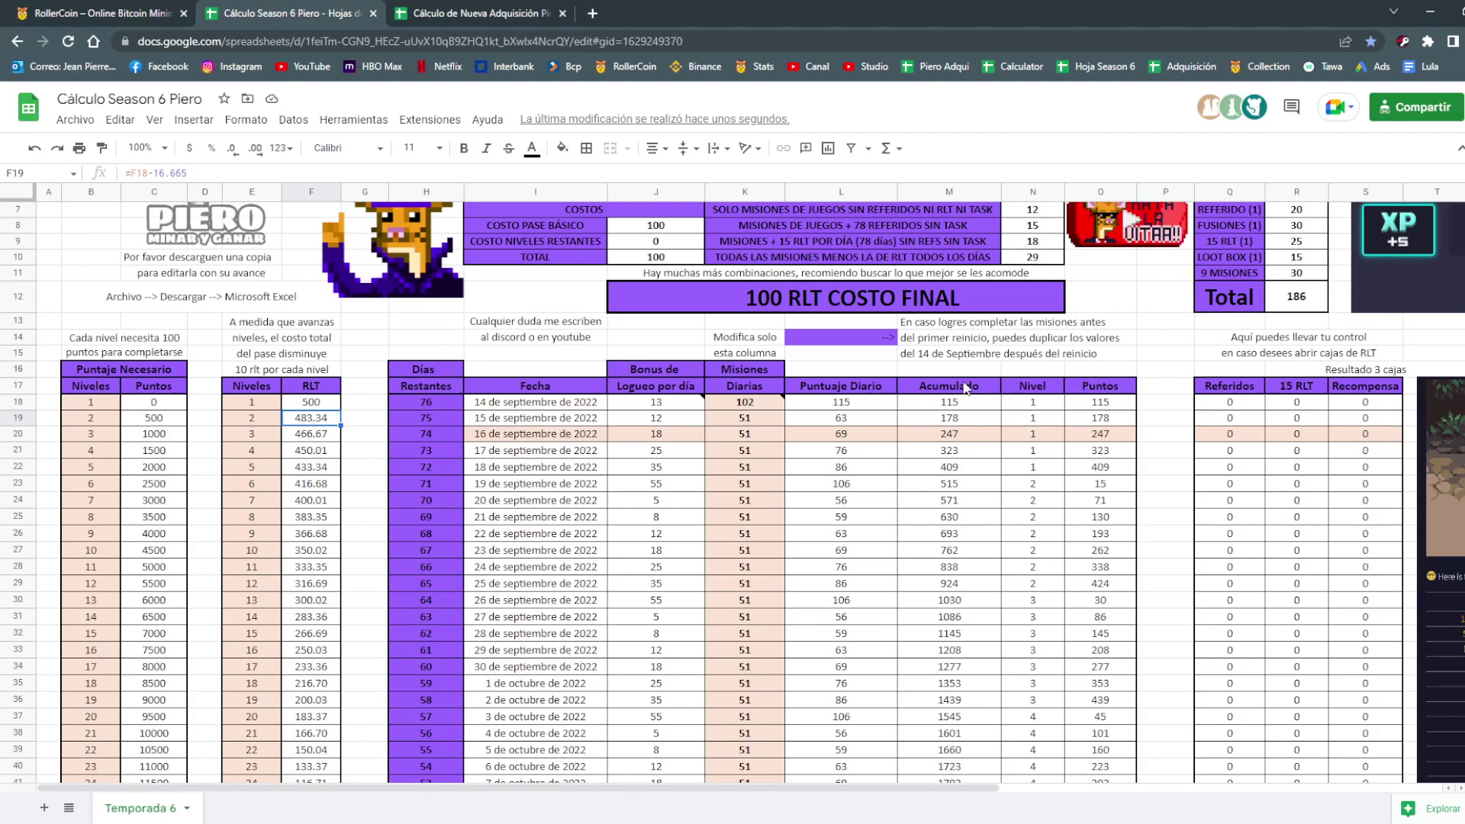
{"action": "left_click", "coordinate": [445, 6]}
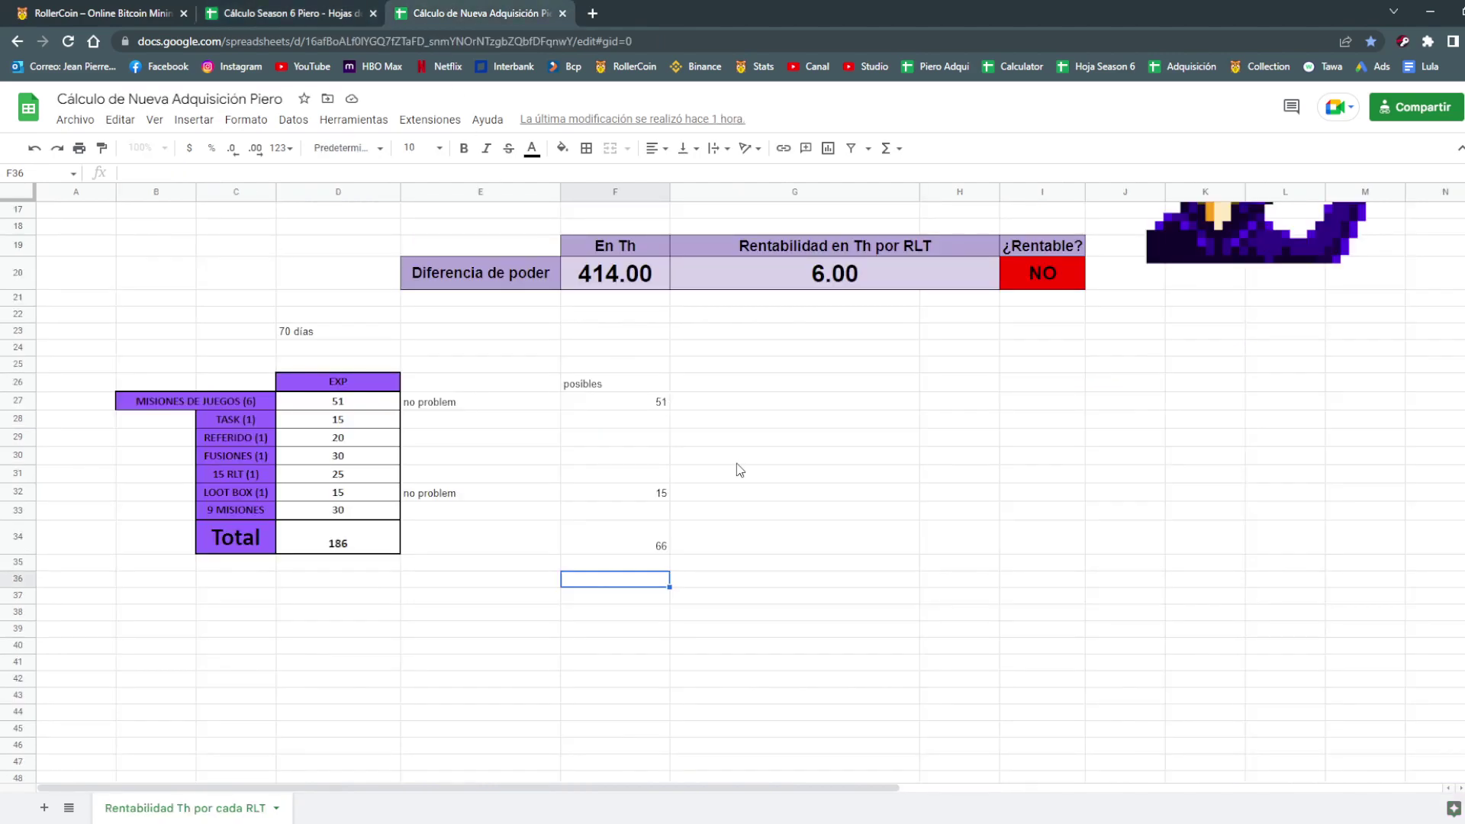
{"action": "left_click", "coordinate": [737, 463]}
{"action": "scroll", "coordinate": [844, 410], "scroll_direction": "up", "scroll_amount": 2}
{"action": "scroll", "coordinate": [850, 390], "scroll_direction": "down", "scroll_amount": 1}
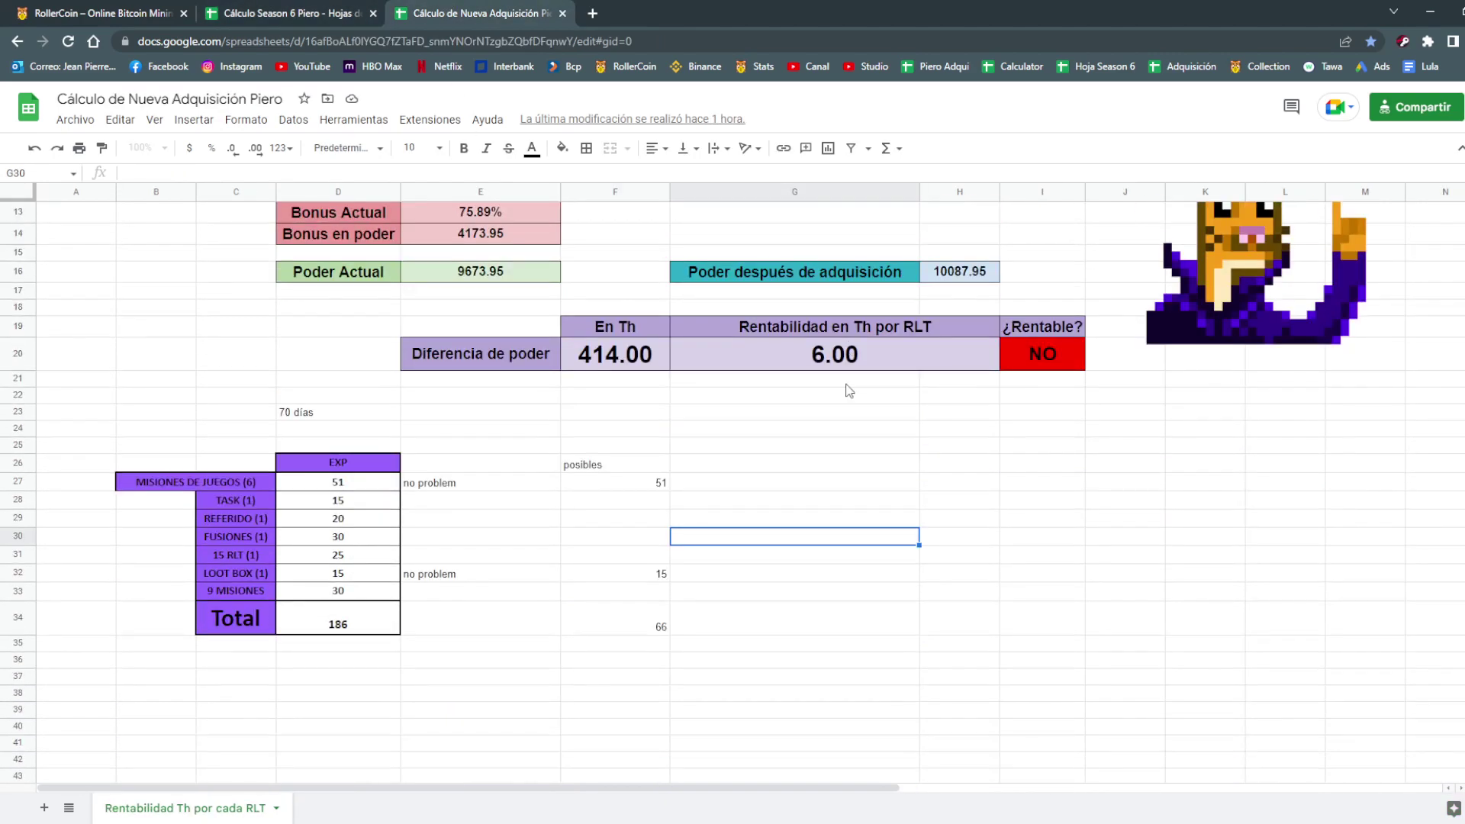
{"action": "scroll", "coordinate": [825, 450], "scroll_direction": "down", "scroll_amount": 1}
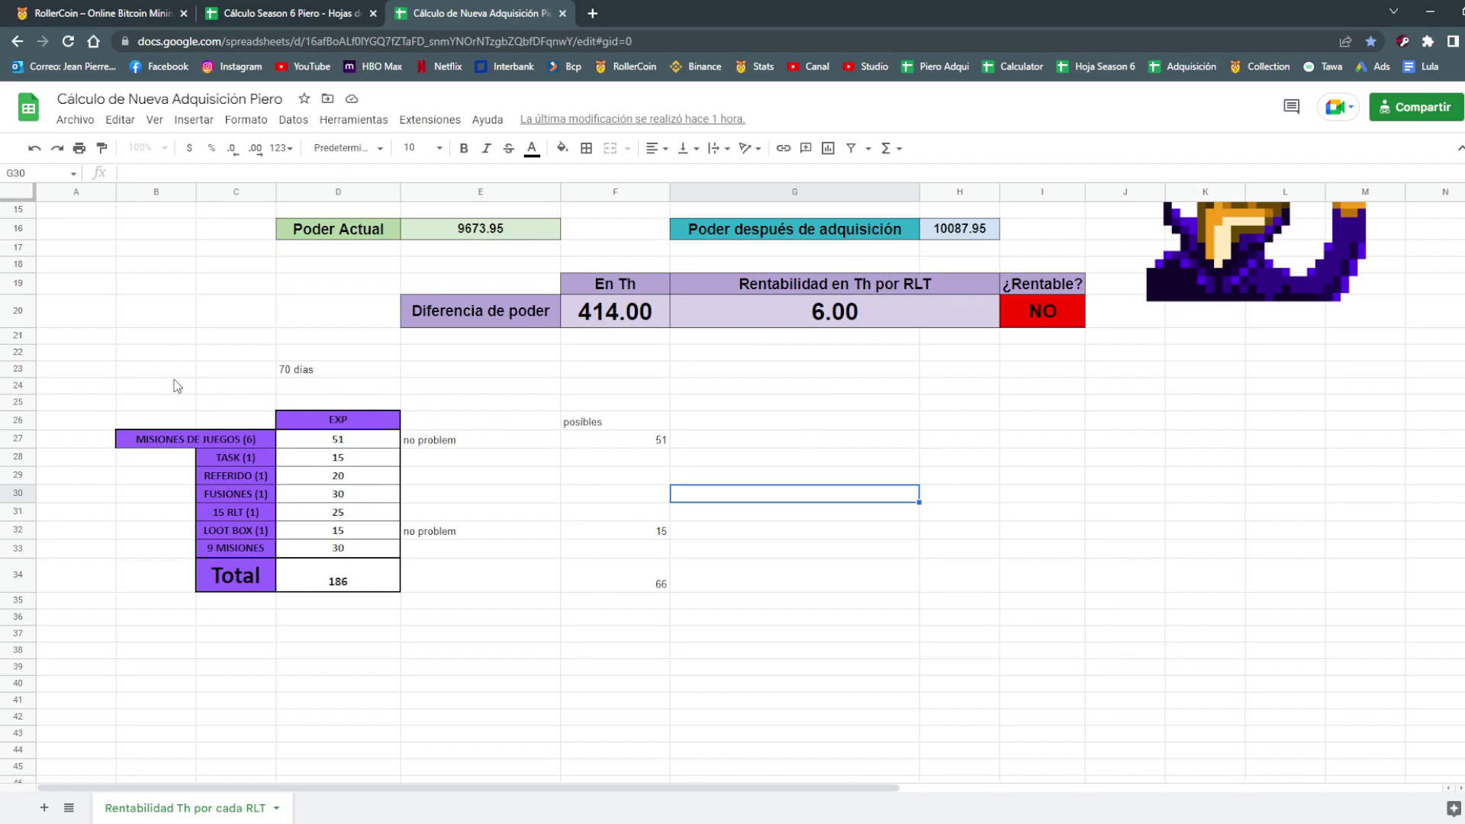
Select the EXP table totalling 186, then return to the RollerCoin event pass page.
{"action": "left_click_drag", "start_coordinate": [177, 386], "coordinate": [656, 649]}
{"action": "left_click", "coordinate": [878, 670]}
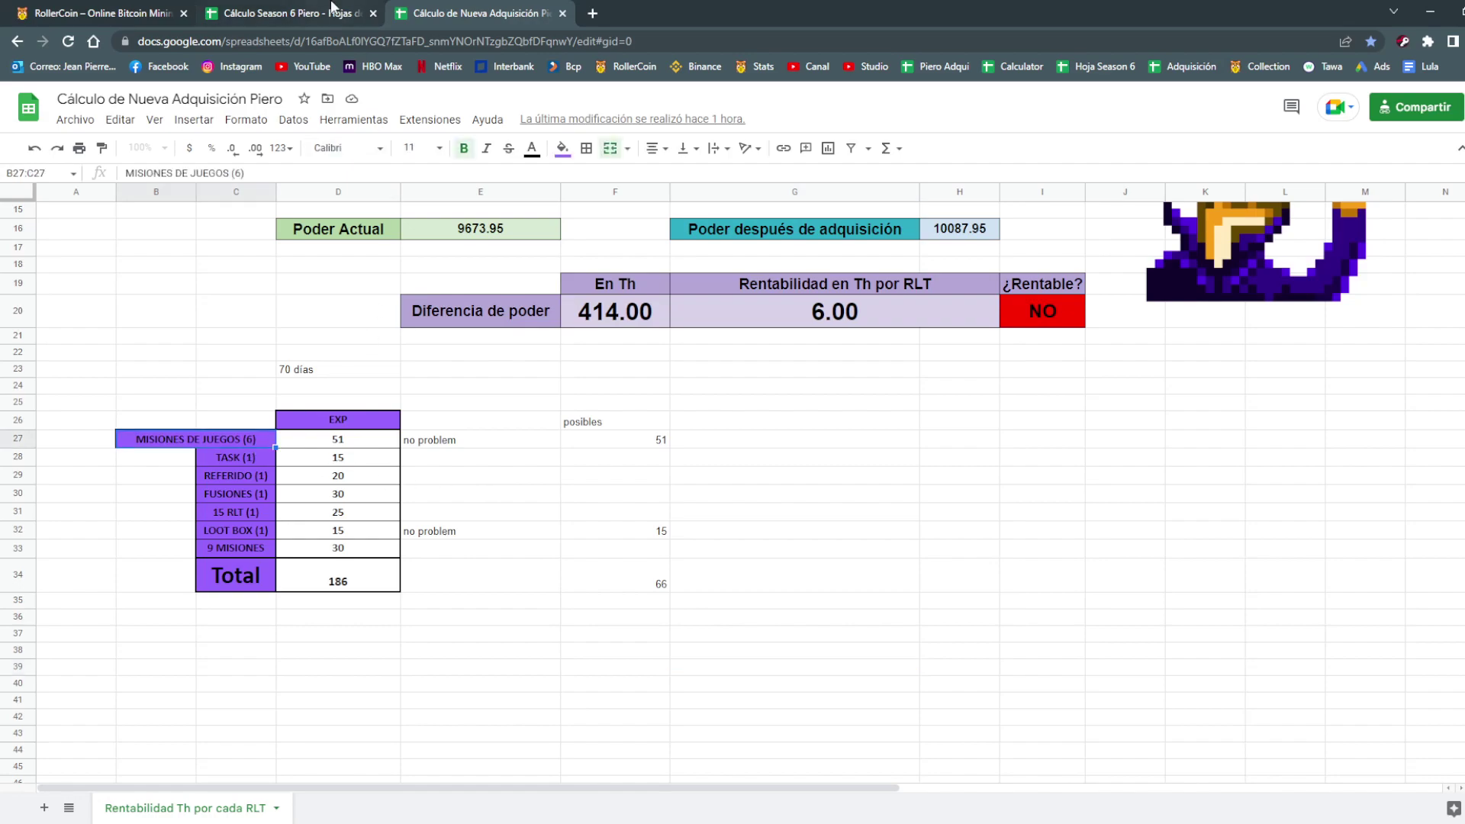
{"action": "left_click", "coordinate": [208, 9]}
{"action": "left_click", "coordinate": [99, 13]}
Show the event quests list and highlight the Dr.Hamster, Token Surfer and other quest descriptions.
{"action": "scroll", "coordinate": [1061, 331], "scroll_direction": "down", "scroll_amount": 6}
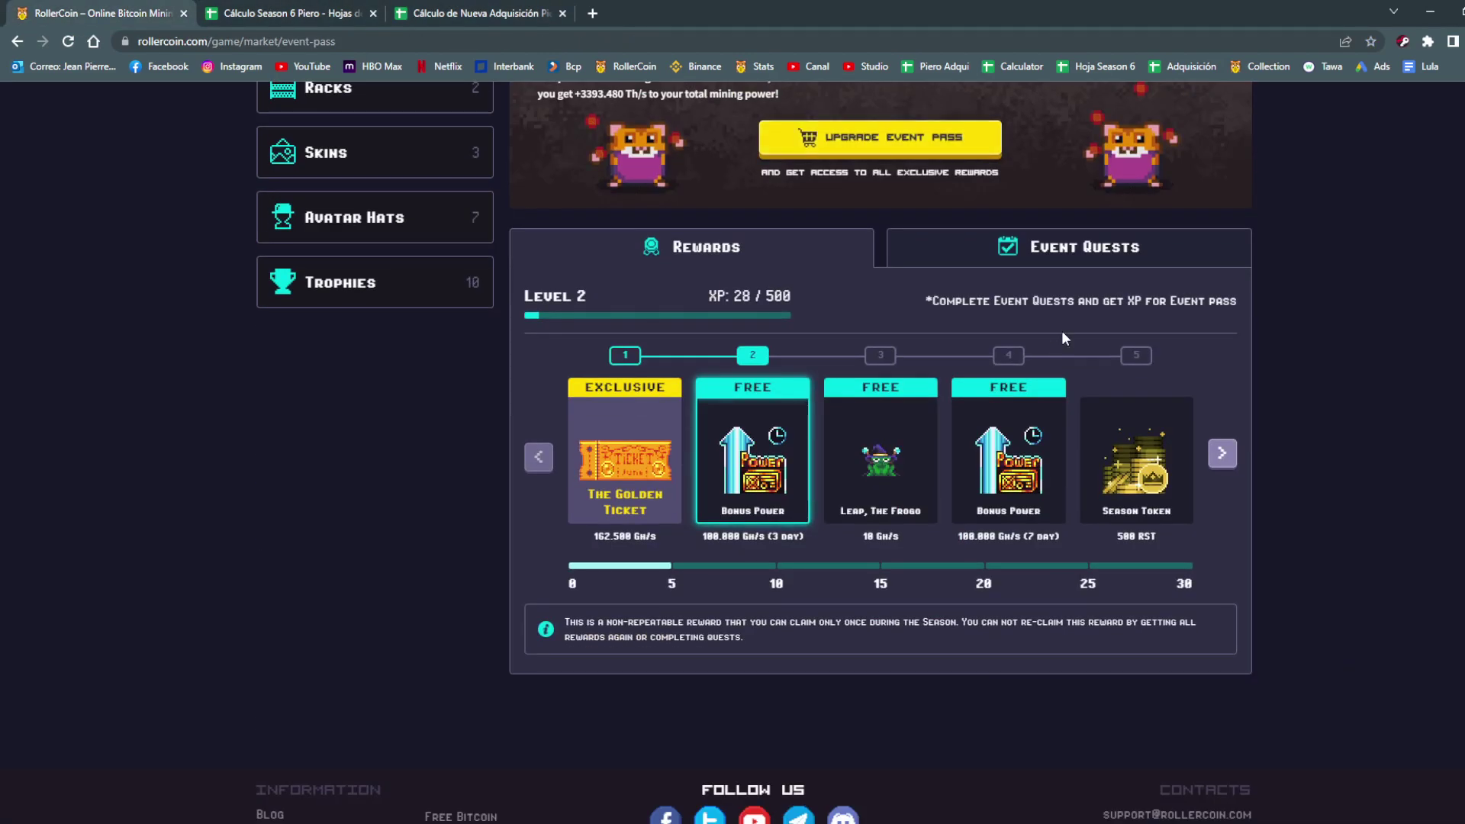
{"action": "left_click", "coordinate": [1111, 248]}
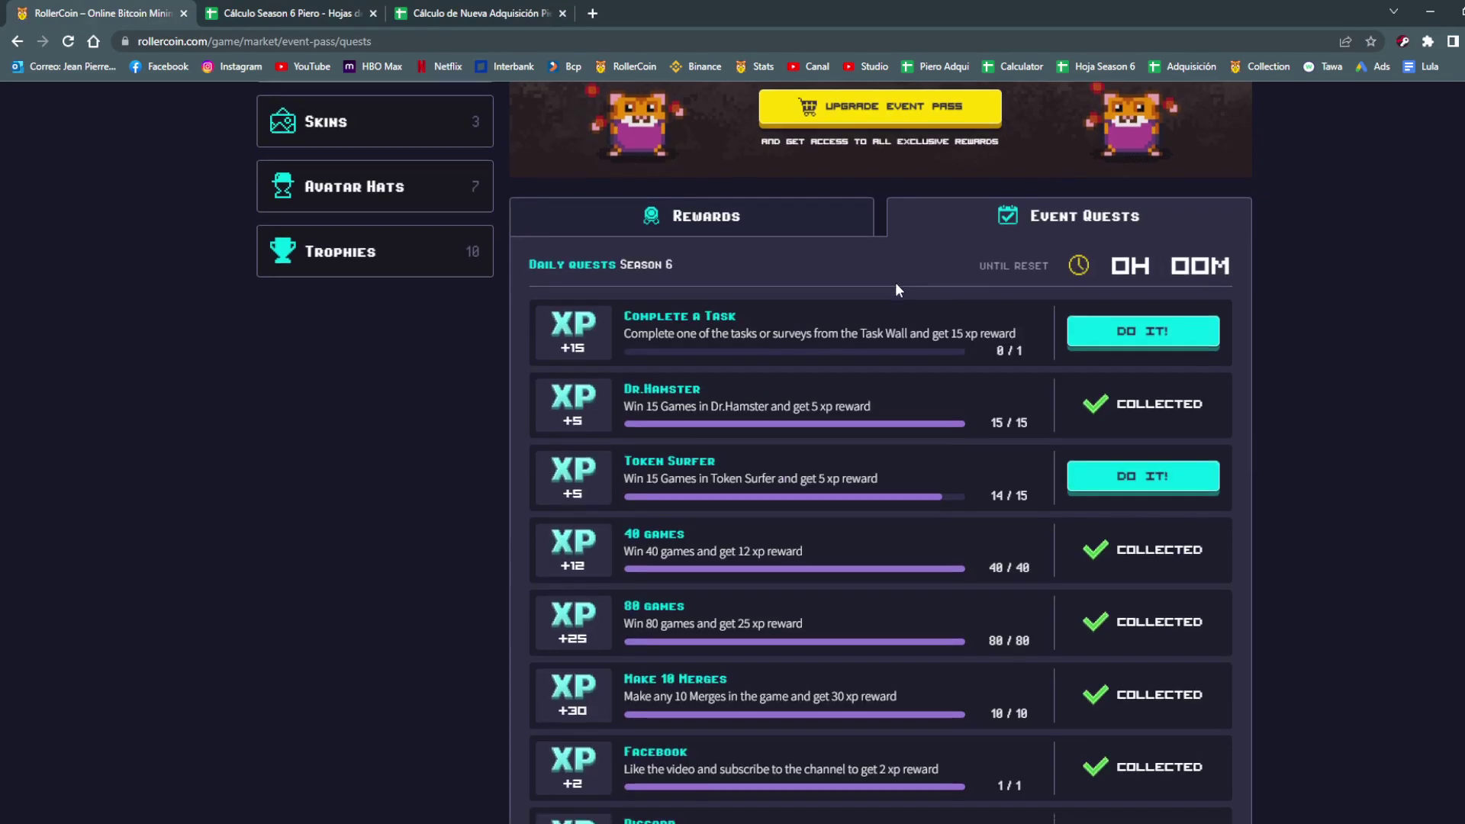
{"action": "scroll", "coordinate": [840, 244], "scroll_direction": "down", "scroll_amount": 5}
{"action": "left_click_drag", "start_coordinate": [652, 160], "coordinate": [870, 174]}
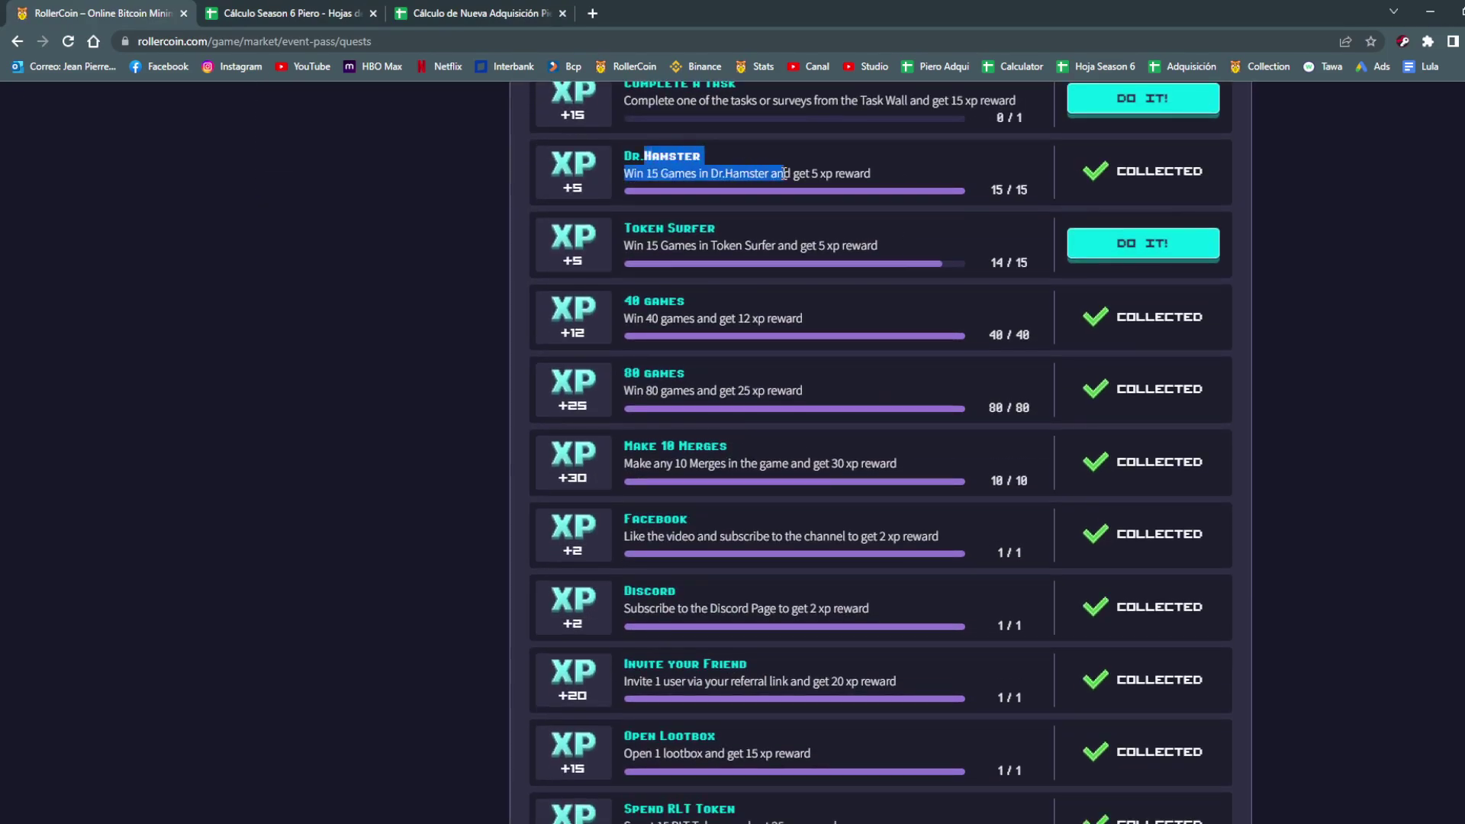
{"action": "left_click_drag", "start_coordinate": [633, 246], "coordinate": [758, 259]}
{"action": "left_click_drag", "start_coordinate": [661, 318], "coordinate": [716, 318]}
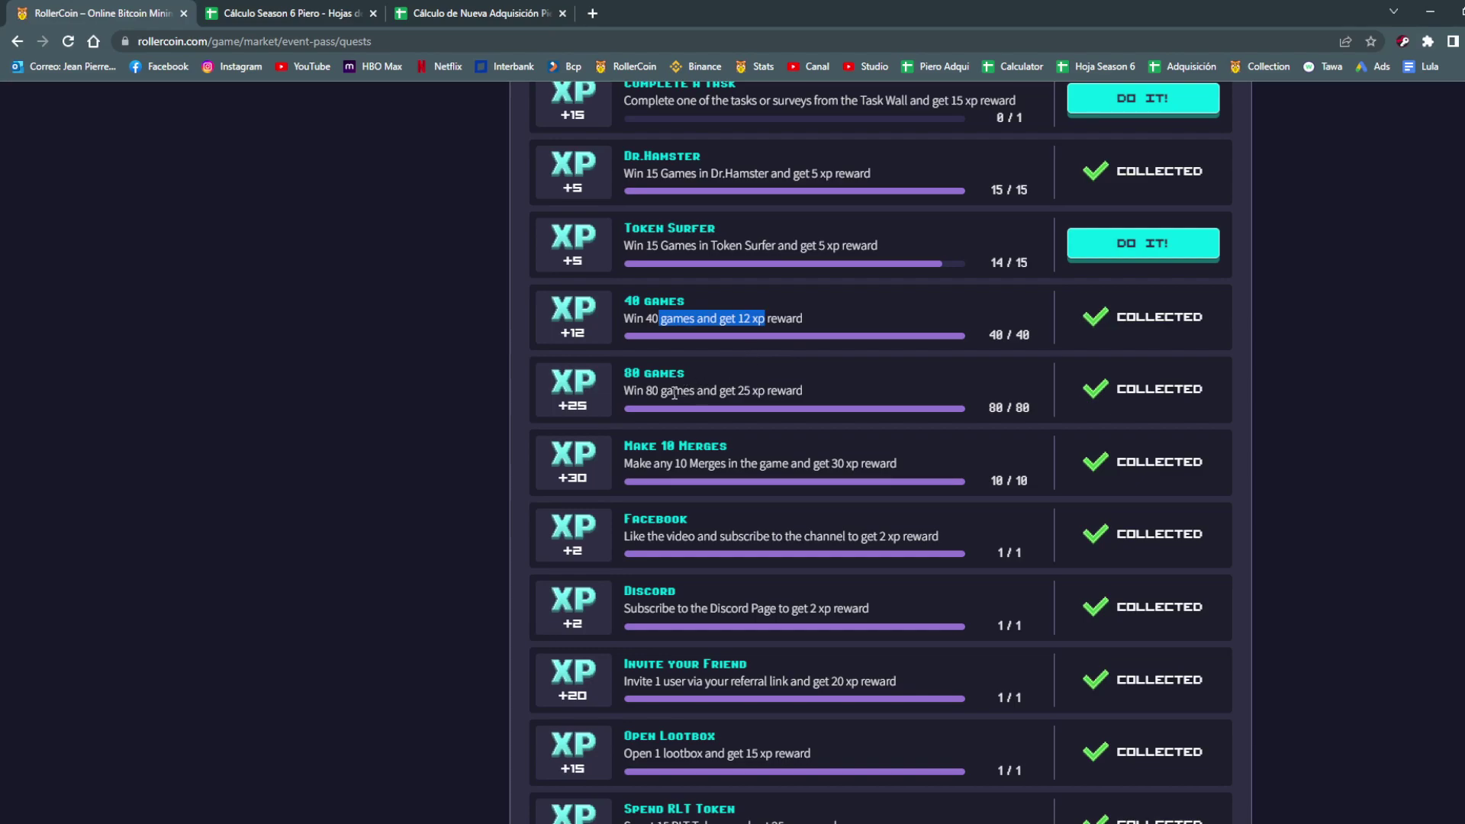
{"action": "left_click_drag", "start_coordinate": [662, 391], "coordinate": [802, 391]}
{"action": "scroll", "coordinate": [745, 389], "scroll_direction": "down", "scroll_amount": 1}
{"action": "left_click_drag", "start_coordinate": [674, 457], "coordinate": [938, 456]}
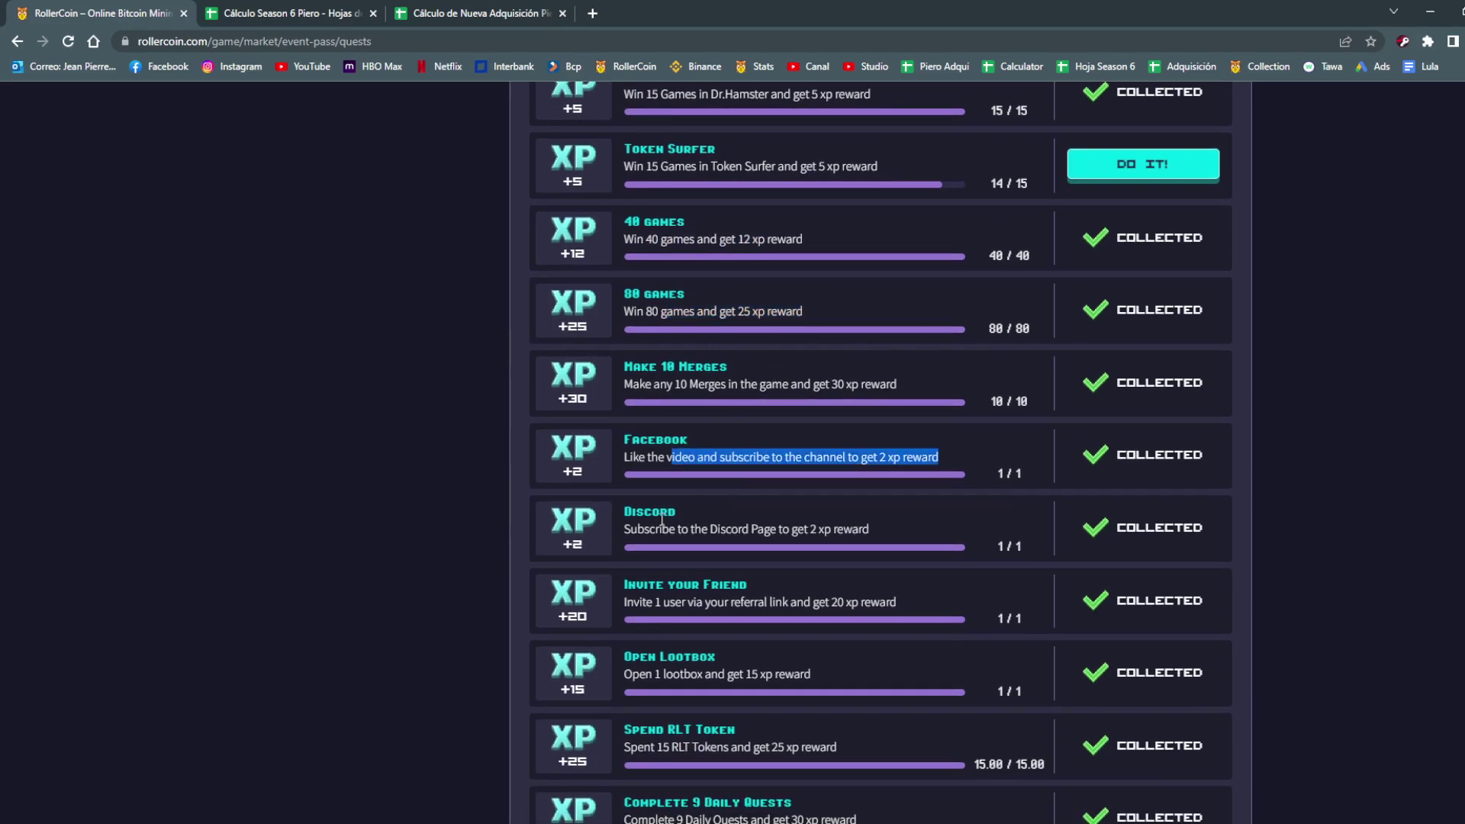
{"action": "left_click_drag", "start_coordinate": [660, 529], "coordinate": [870, 529]}
Mark the Facebook and Discord quest descriptions, then bring up the Cálculo Season 6 Piero spreadsheet.
{"action": "scroll", "coordinate": [781, 538], "scroll_direction": "down", "scroll_amount": 1}
{"action": "scroll", "coordinate": [812, 468], "scroll_direction": "up", "scroll_amount": 1}
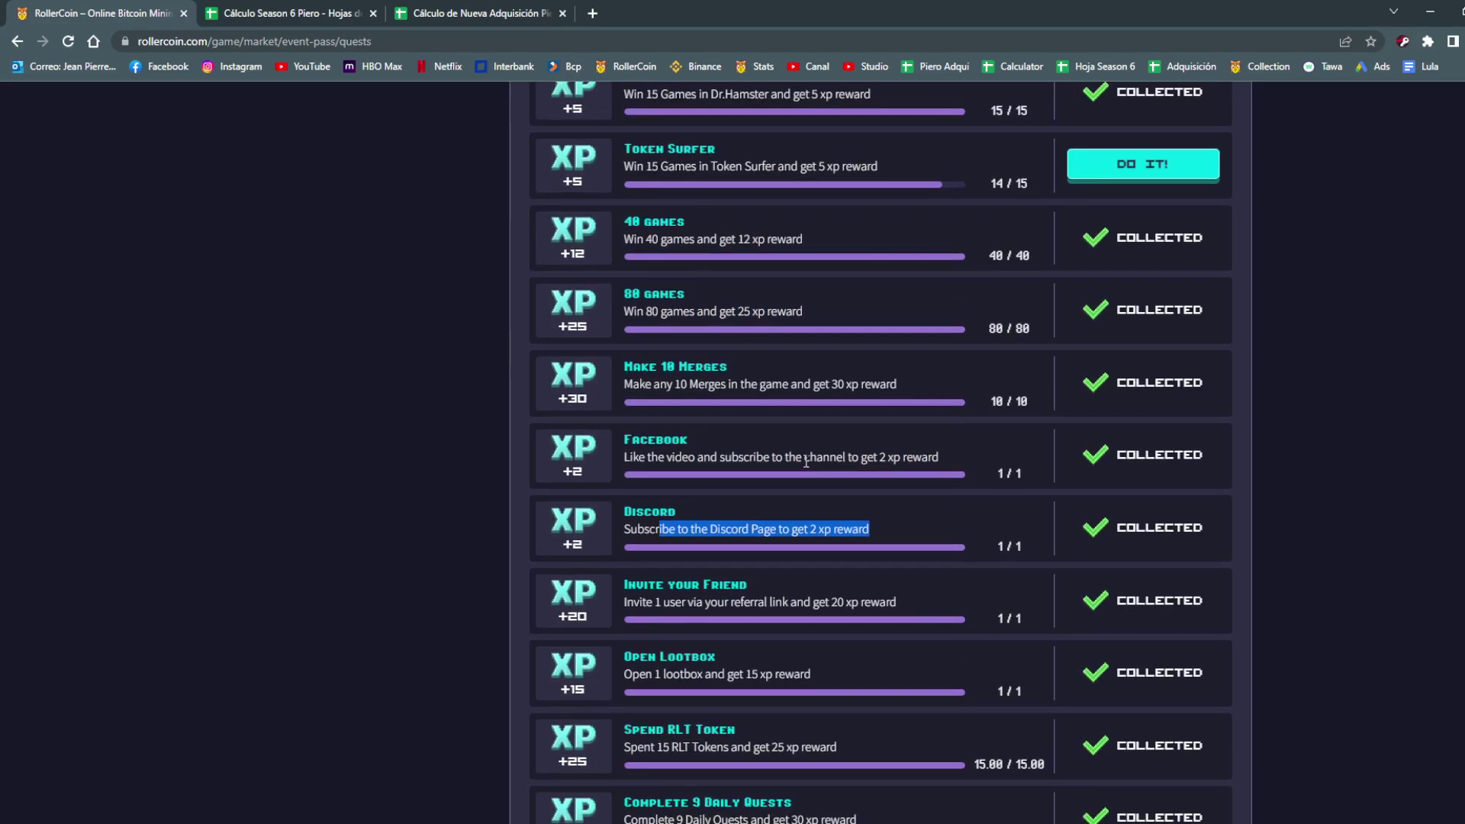
{"action": "scroll", "coordinate": [782, 434], "scroll_direction": "down", "scroll_amount": 1}
{"action": "scroll", "coordinate": [780, 432], "scroll_direction": "up", "scroll_amount": 2}
{"action": "left_click_drag", "start_coordinate": [670, 156], "coordinate": [706, 414]}
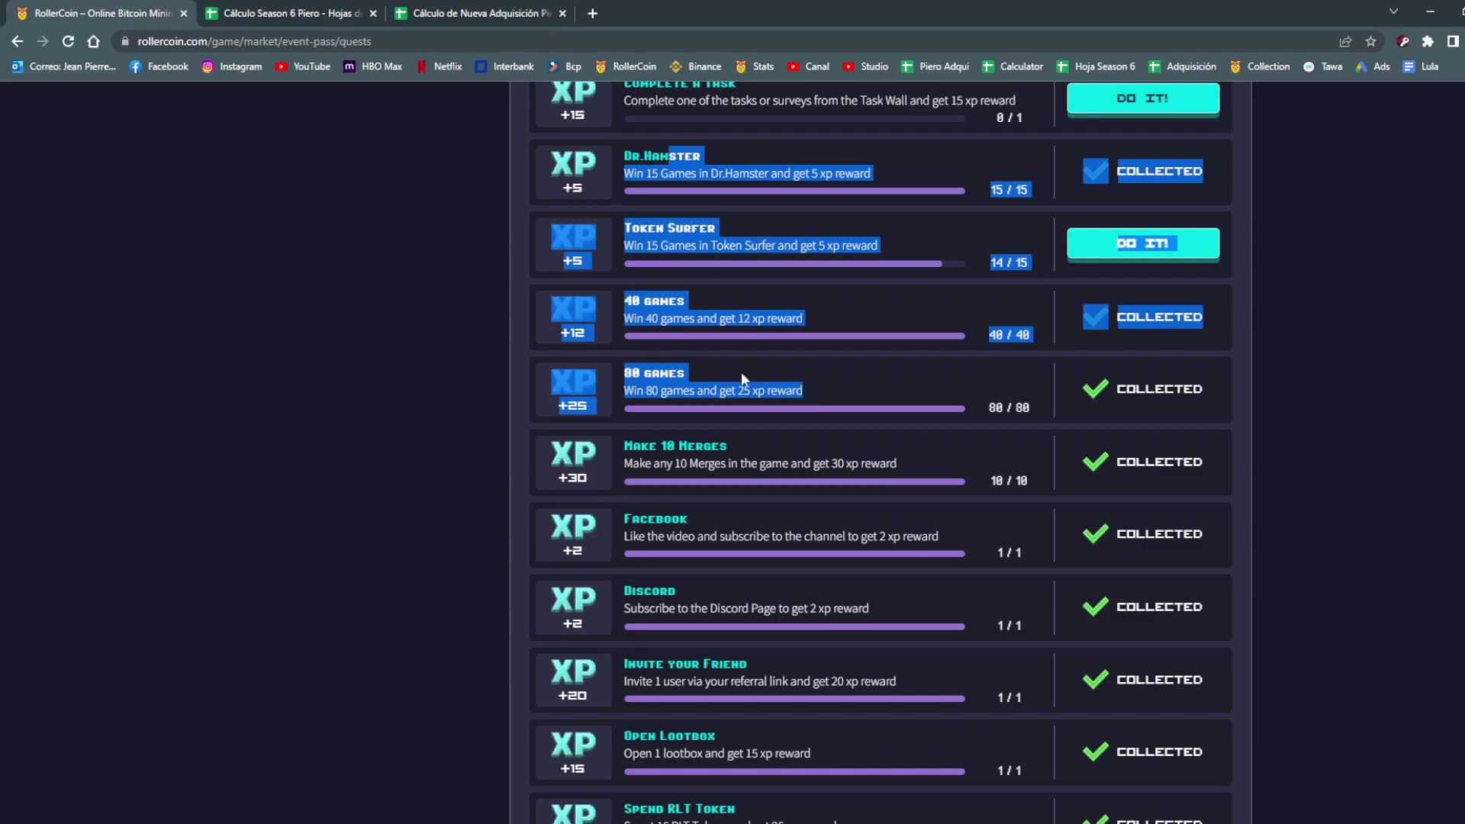
{"action": "scroll", "coordinate": [740, 372], "scroll_direction": "down", "scroll_amount": 1}
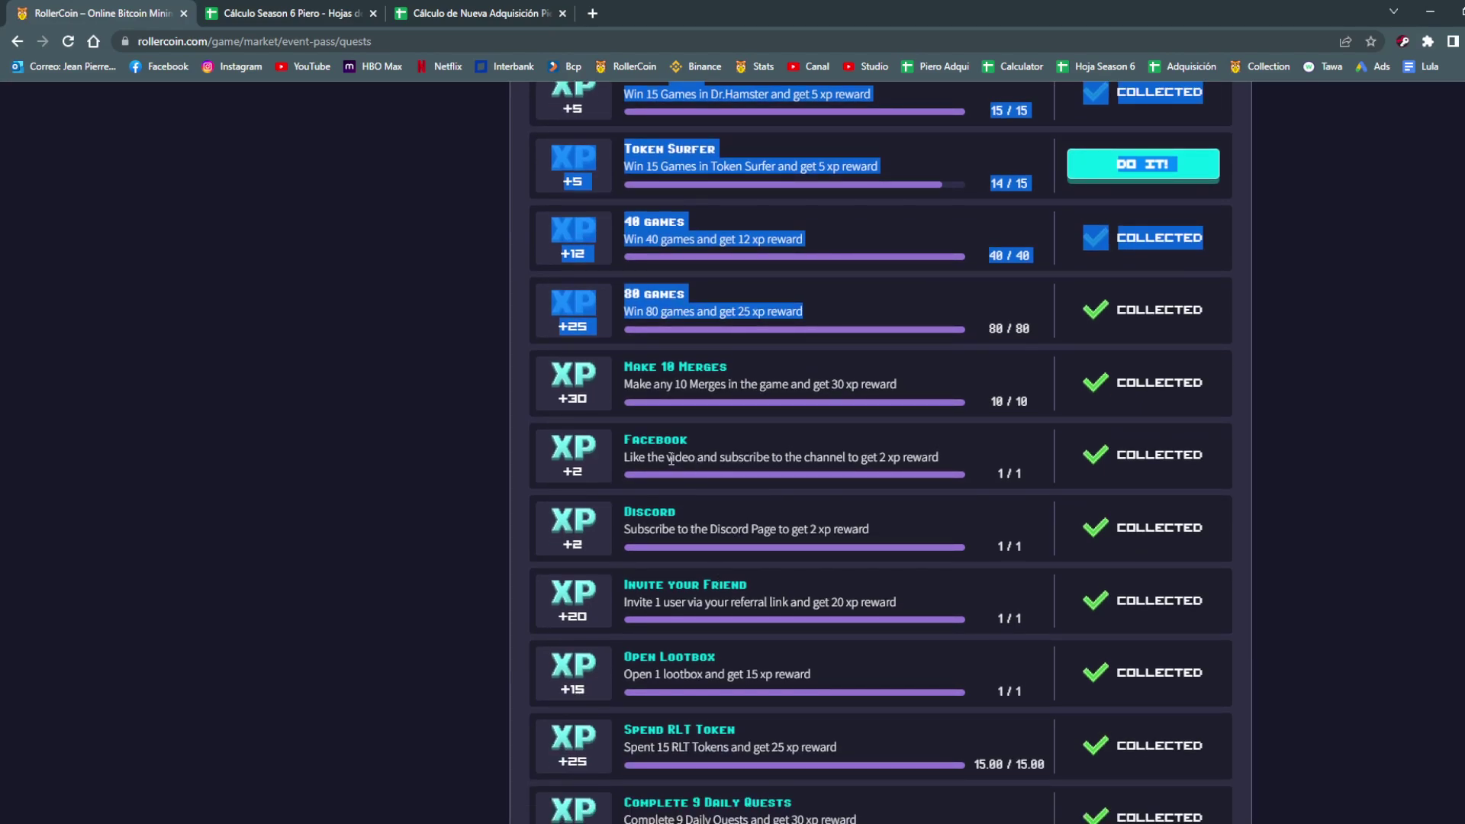
{"action": "left_click_drag", "start_coordinate": [664, 456], "coordinate": [787, 535]}
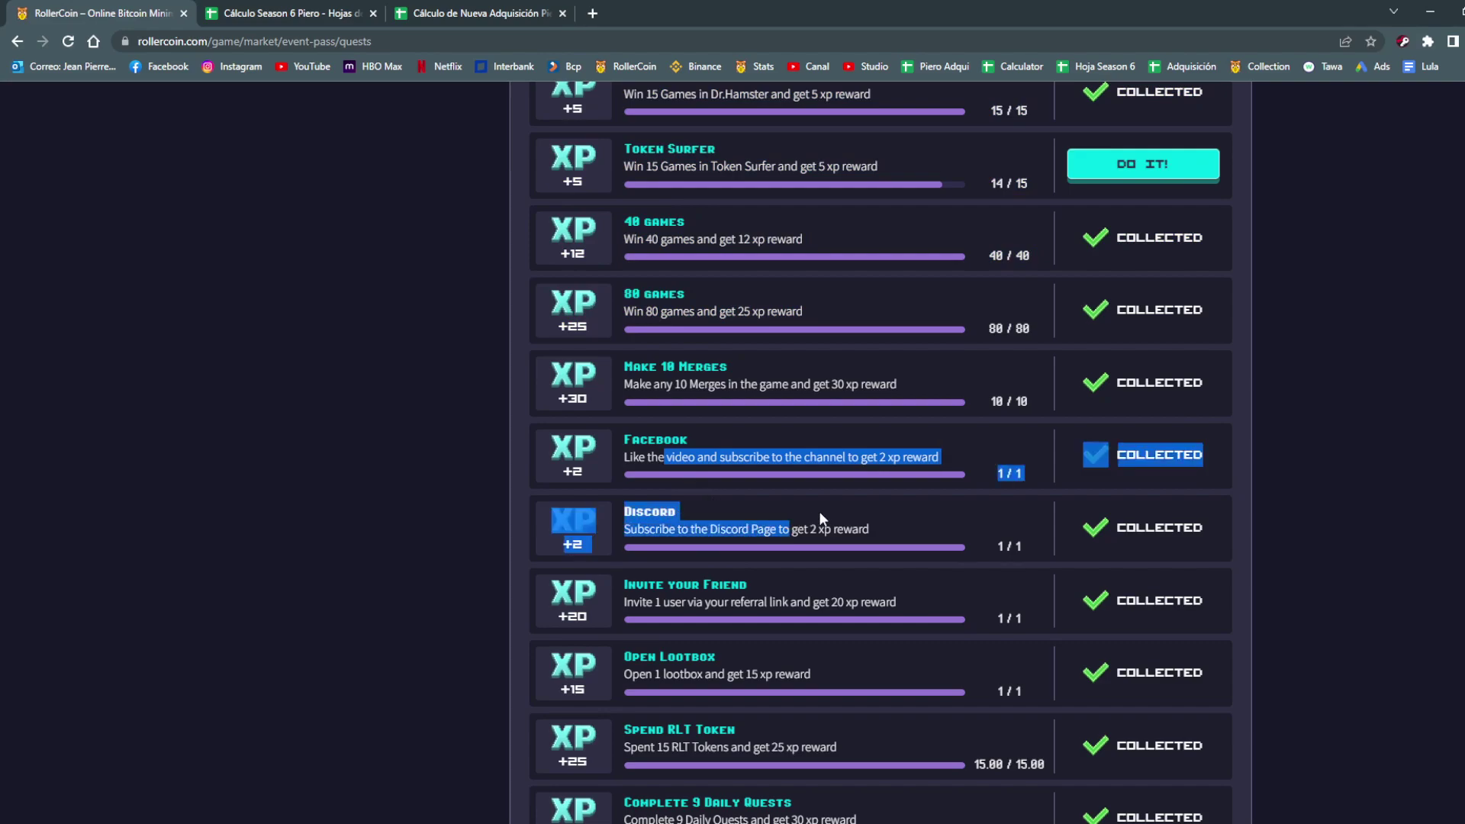
{"action": "scroll", "coordinate": [891, 515], "scroll_direction": "up", "scroll_amount": 1}
{"action": "scroll", "coordinate": [891, 515], "scroll_direction": "up", "scroll_amount": 5}
{"action": "left_click", "coordinate": [290, 13]}
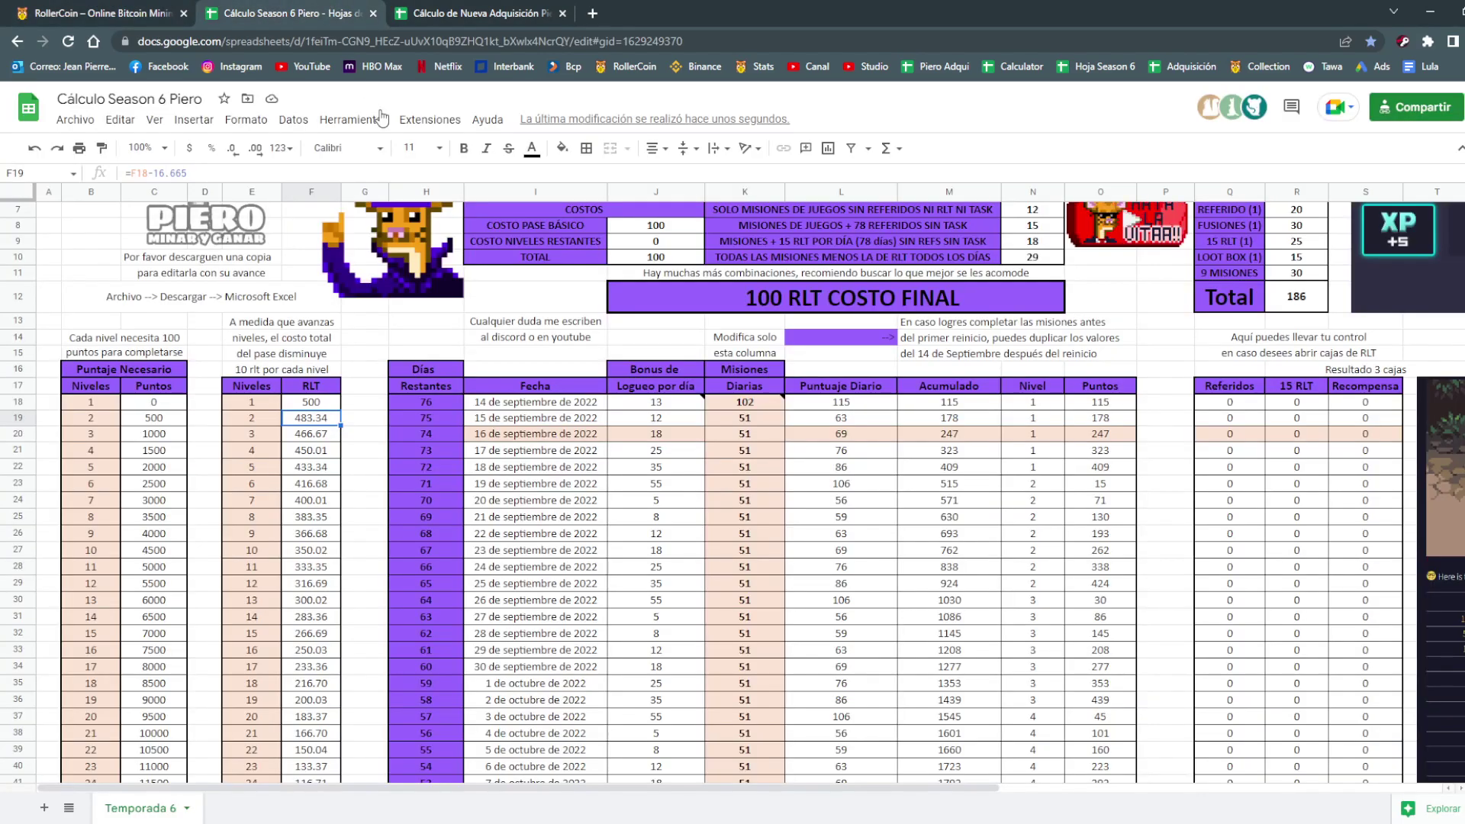
On the Nueva Adquisición sheet, step through the notes beside TASK, REFERIDO, FUSIONES, 15 RLT and LOOT BOX.
{"action": "key", "text": "ctrl+shift+Tab"}
{"action": "key", "text": "ctrl+Tab"}
{"action": "key", "text": "ctrl+Tab"}
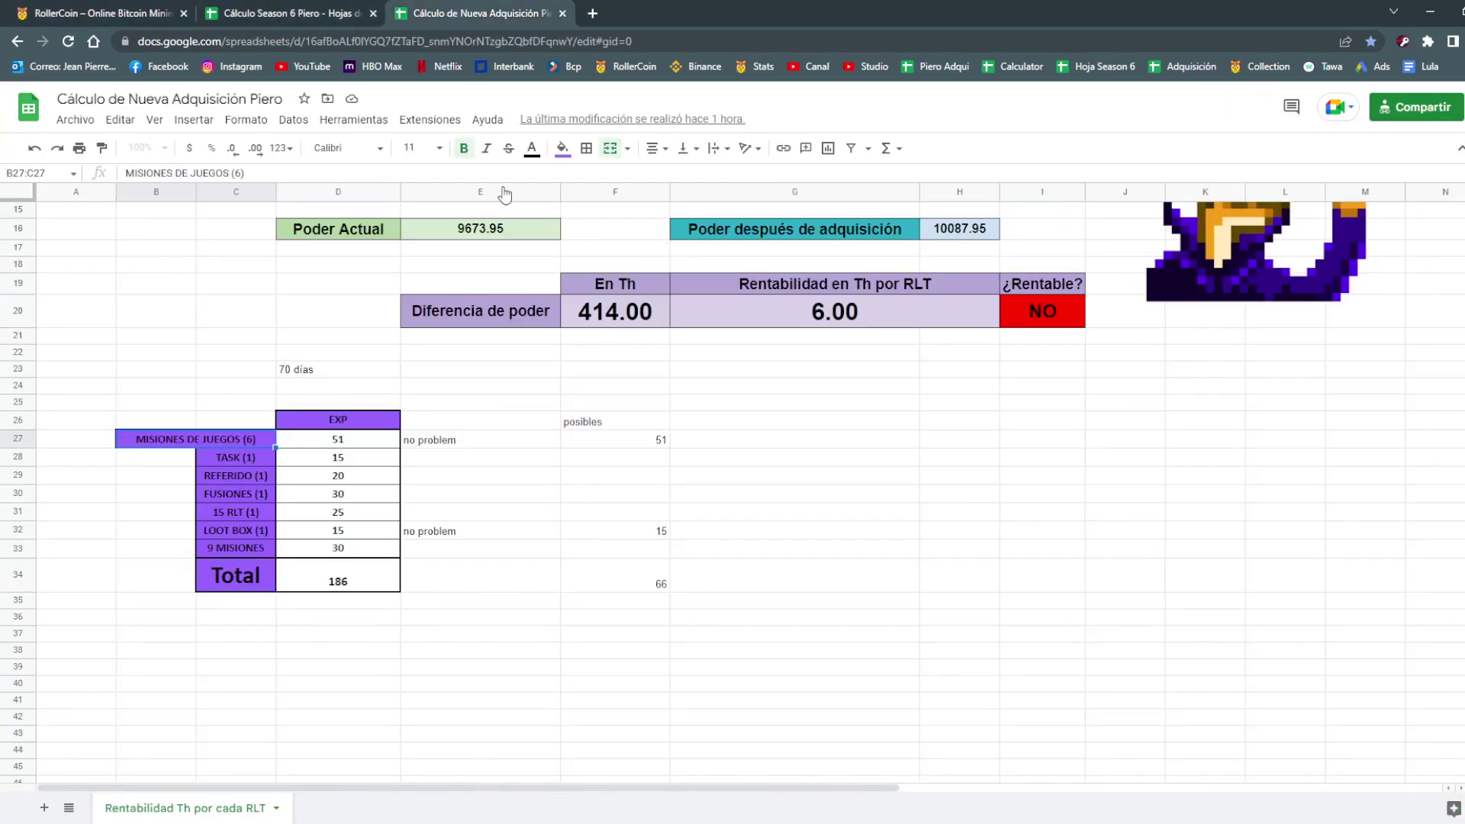
{"action": "left_click", "coordinate": [484, 462]}
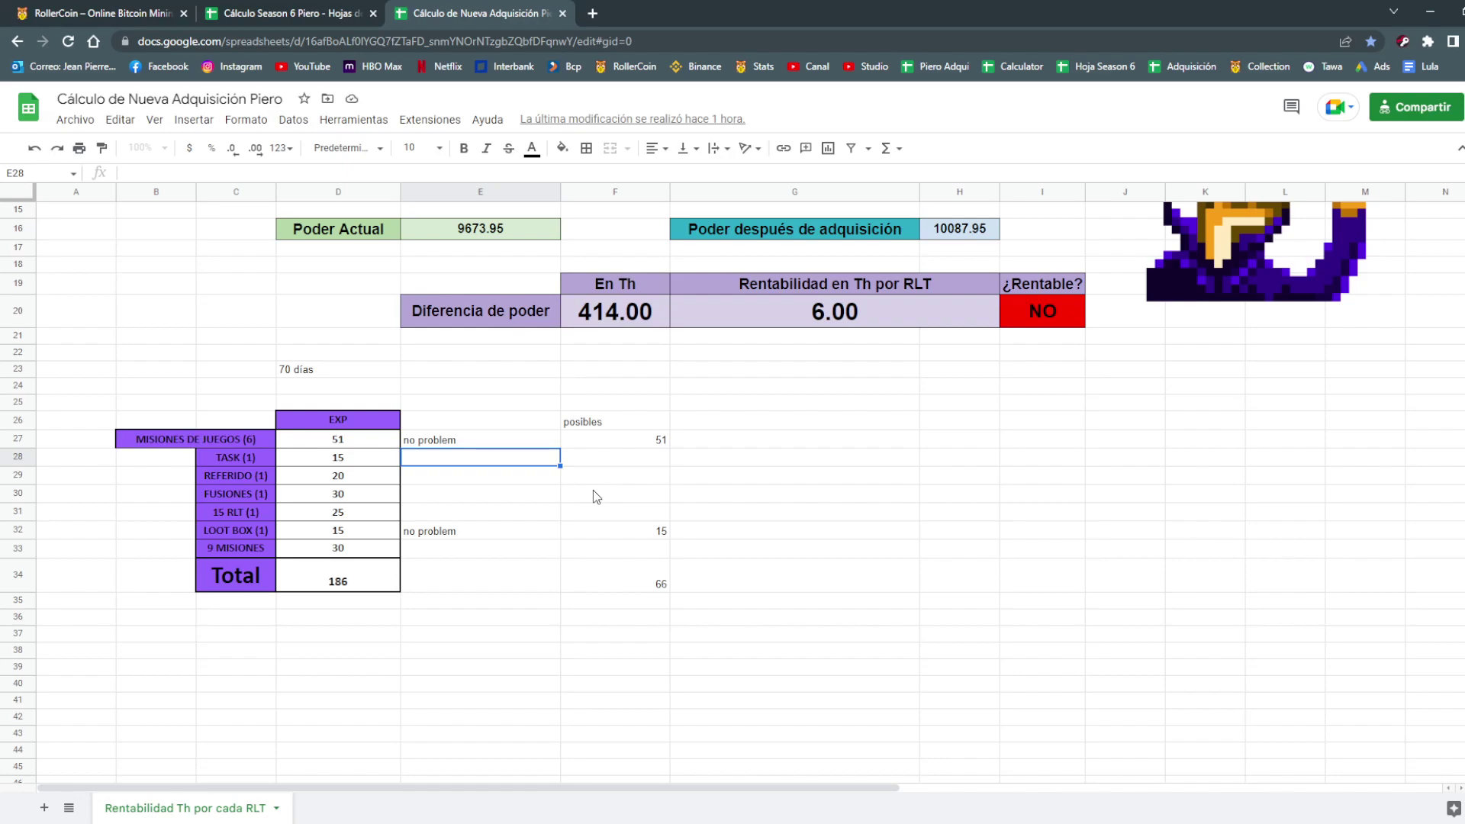
{"action": "key", "text": "Down"}
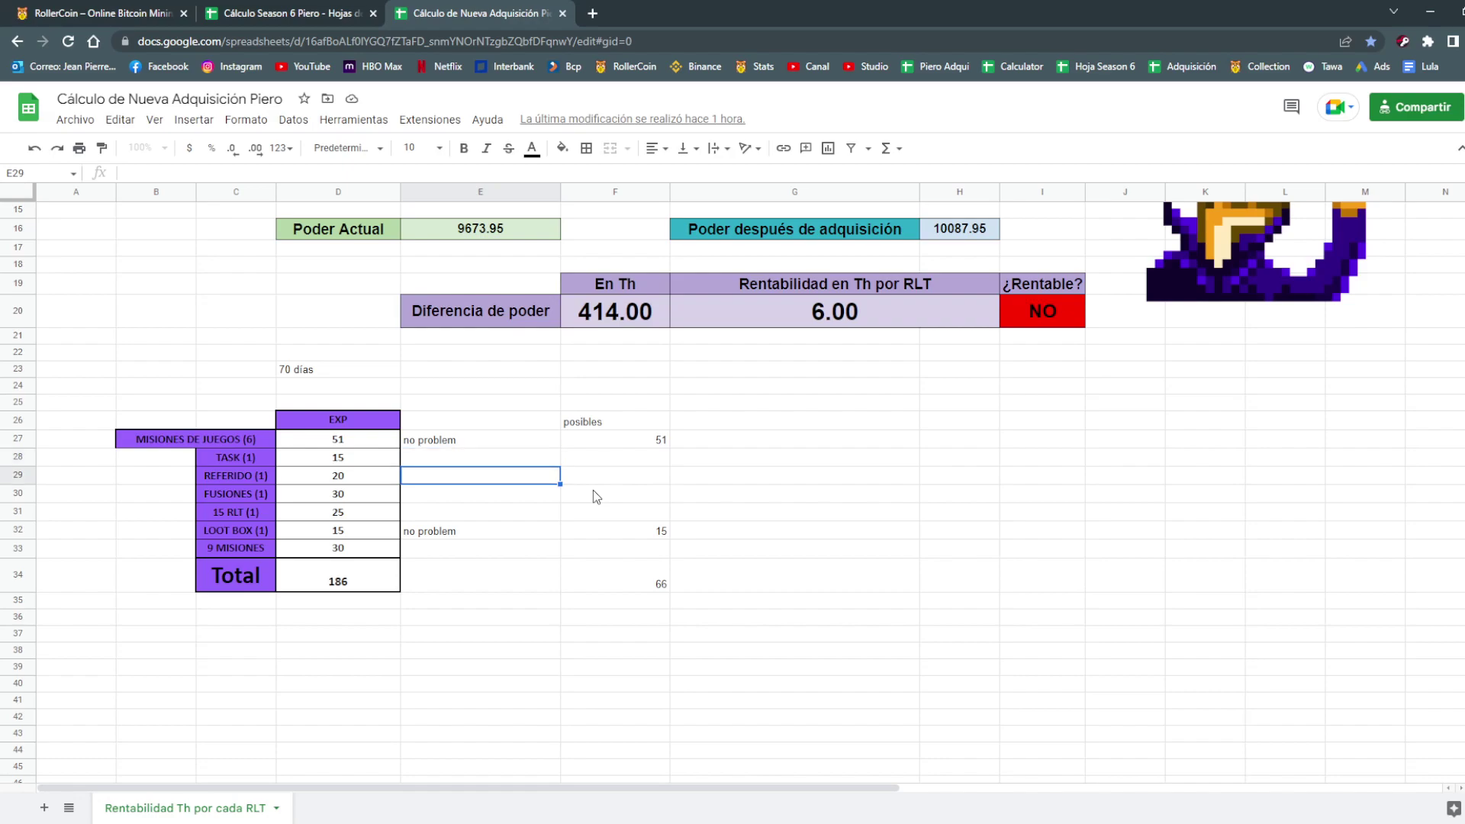
{"action": "key", "text": "Down"}
{"action": "key", "text": "Down"}
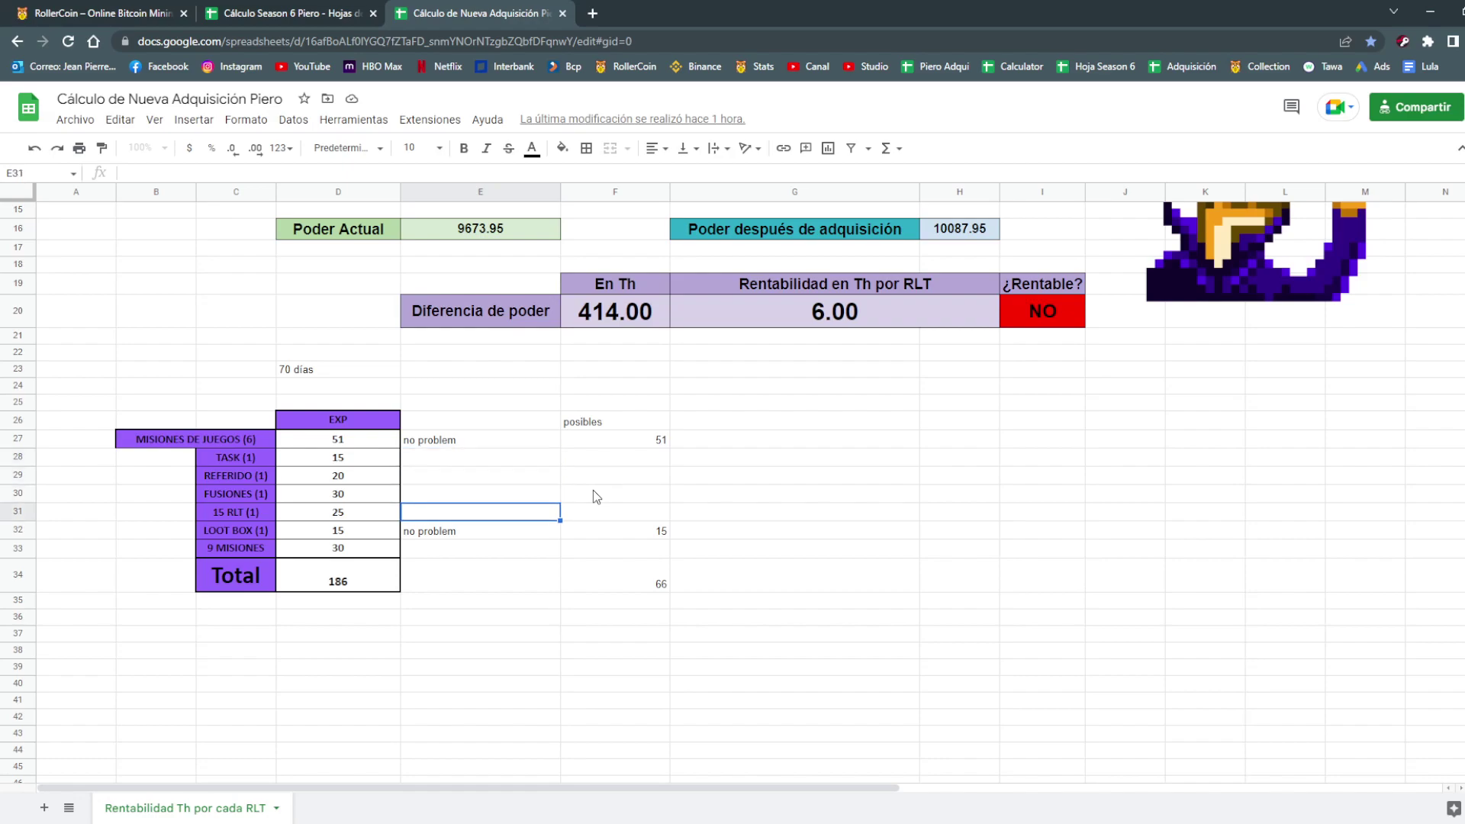
{"action": "key", "text": "Down"}
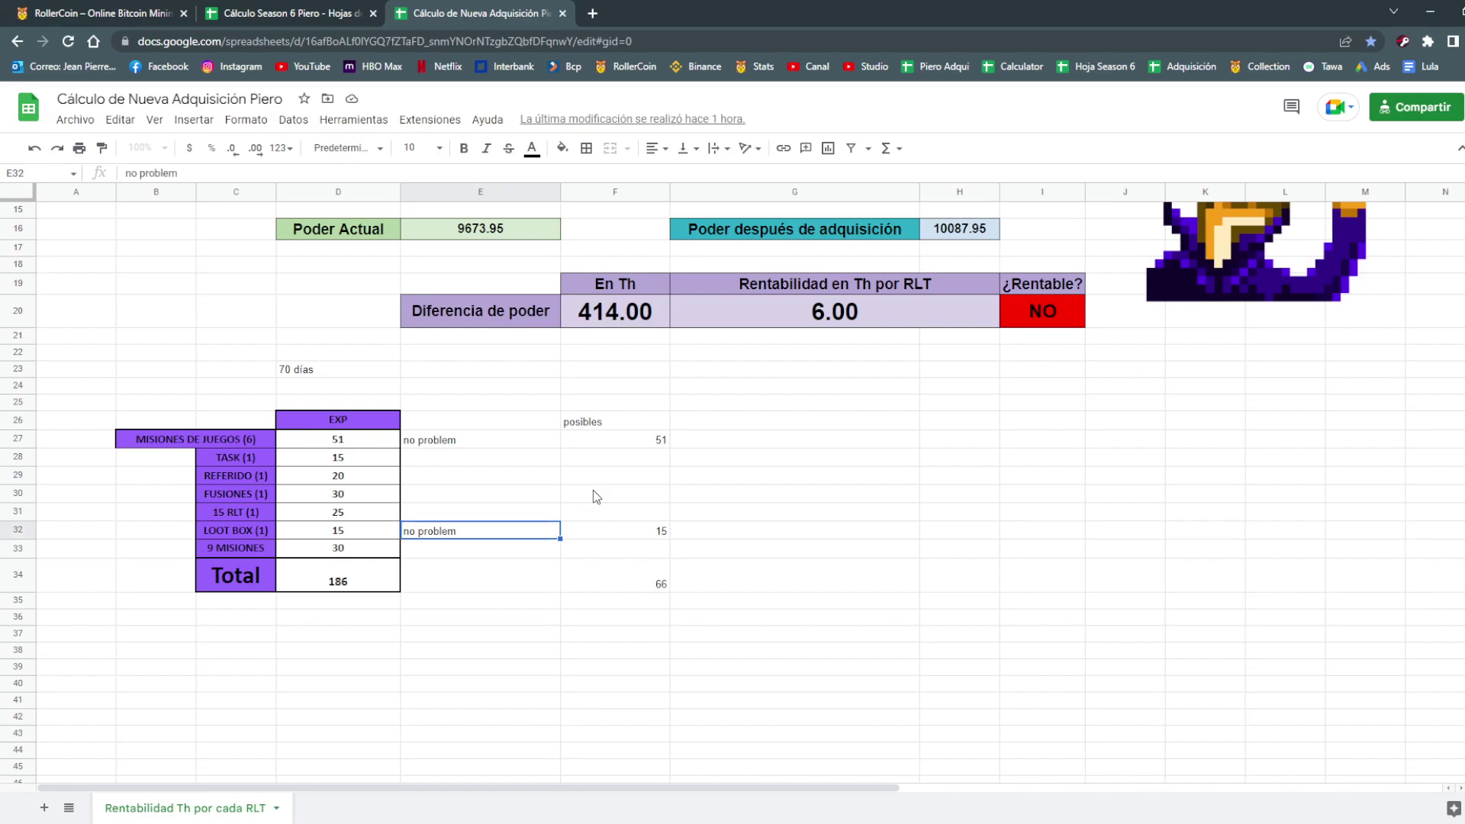
{"action": "key", "text": "Down"}
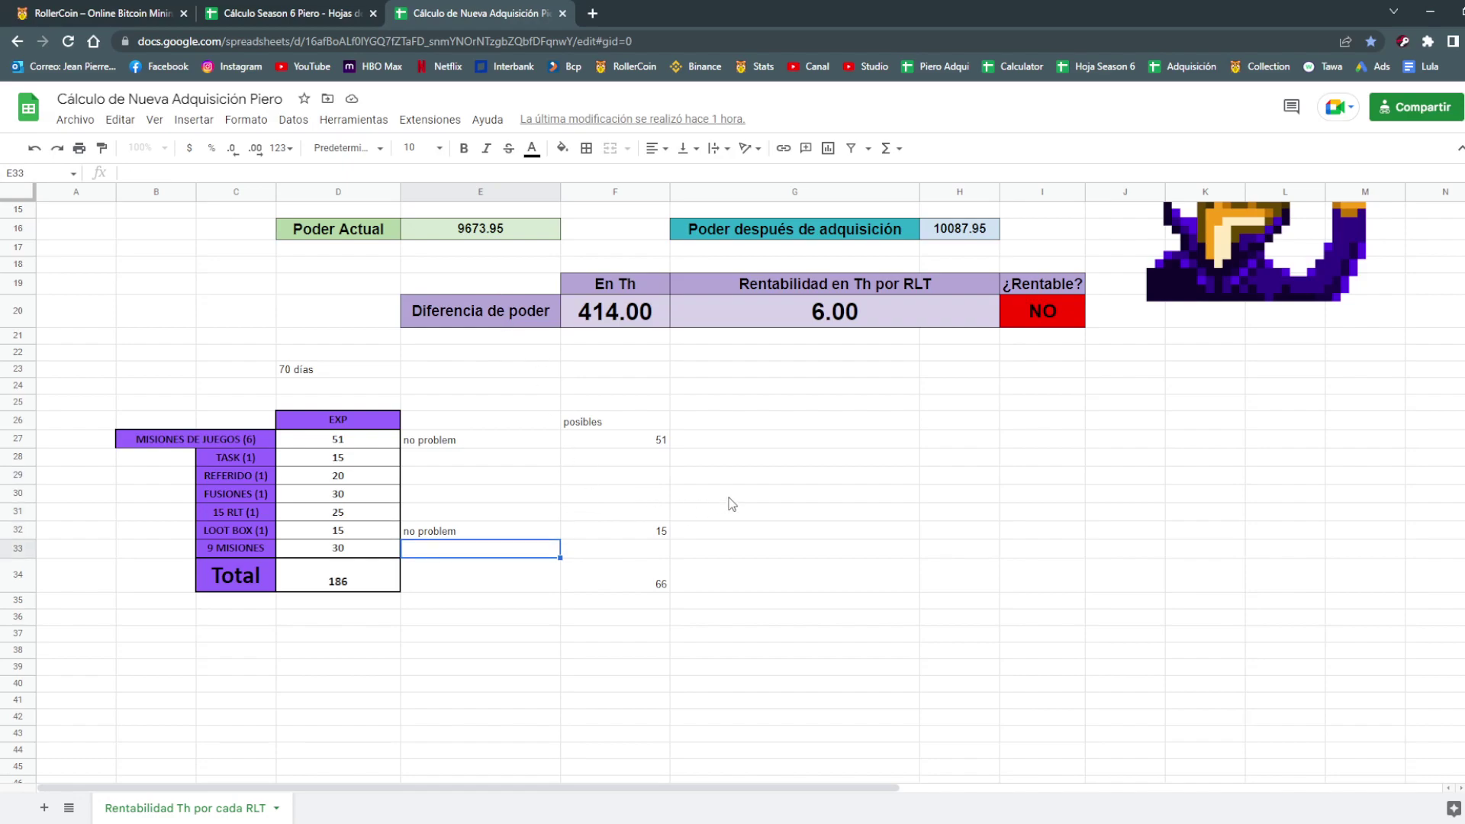
{"action": "key", "text": "Up"}
{"action": "key", "text": "Up"}
{"action": "key", "text": "Up"}
{"action": "key", "text": "Up"}
{"action": "key", "text": "Down"}
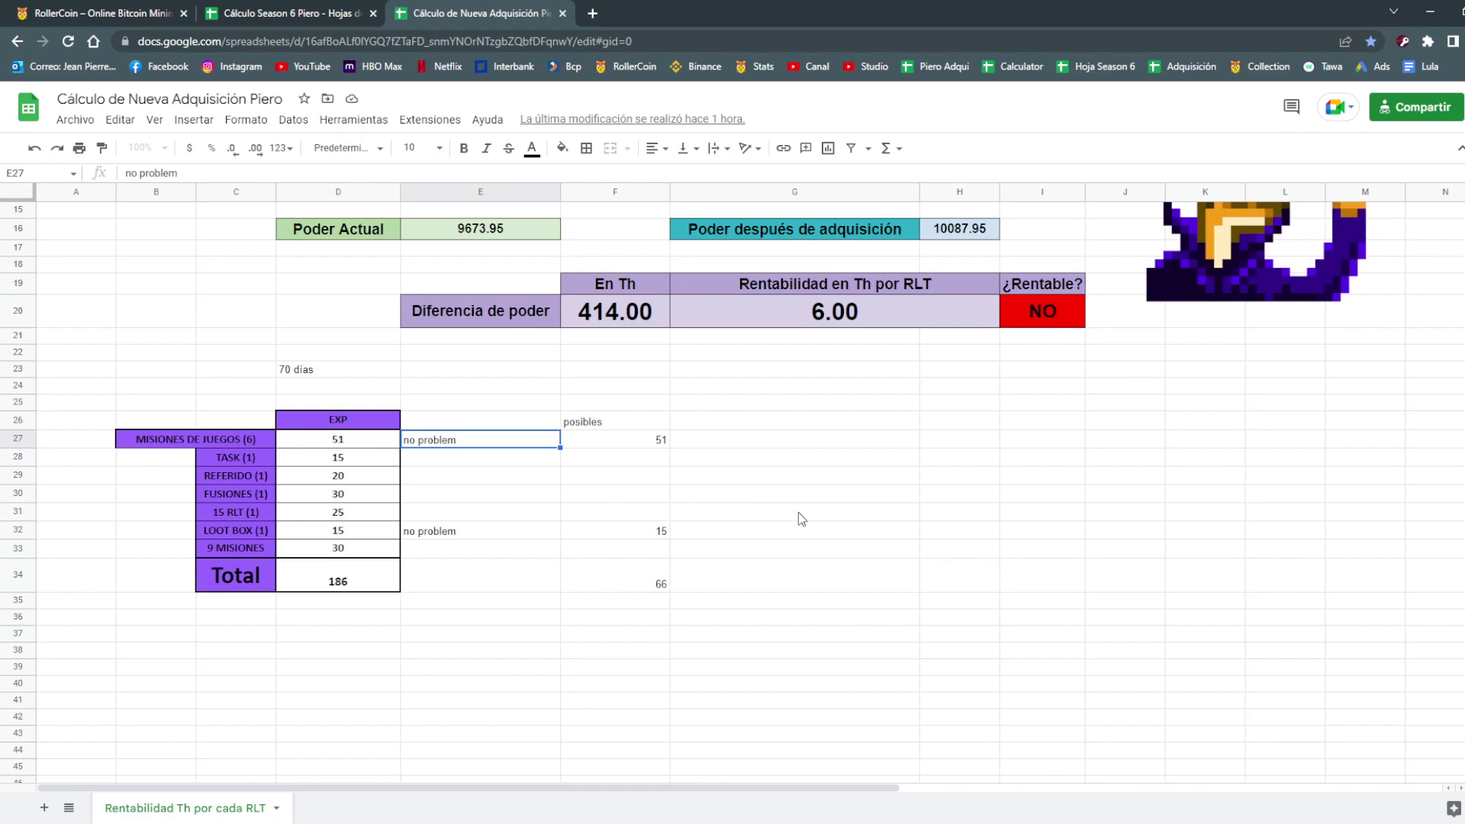
In the Season 6 sheet, enter 186 for 18 September and 81 for 19 September daily missions.
{"action": "left_click", "coordinate": [305, 13]}
{"action": "scroll", "coordinate": [890, 441], "scroll_direction": "down", "scroll_amount": 1}
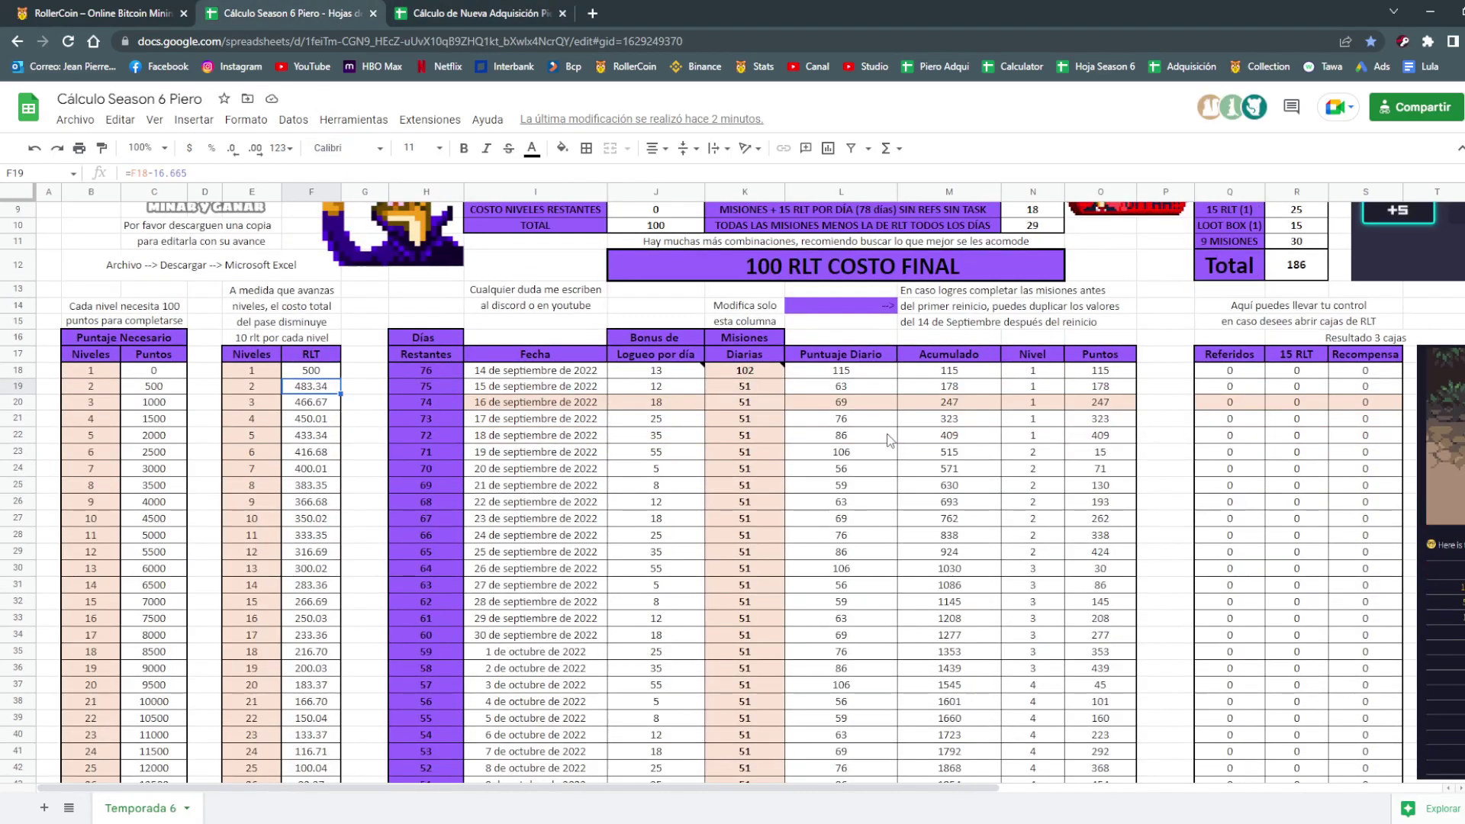
{"action": "scroll", "coordinate": [805, 419], "scroll_direction": "down", "scroll_amount": 1}
{"action": "left_click", "coordinate": [773, 401]}
{"action": "scroll", "coordinate": [773, 399], "scroll_direction": "down", "scroll_amount": 1}
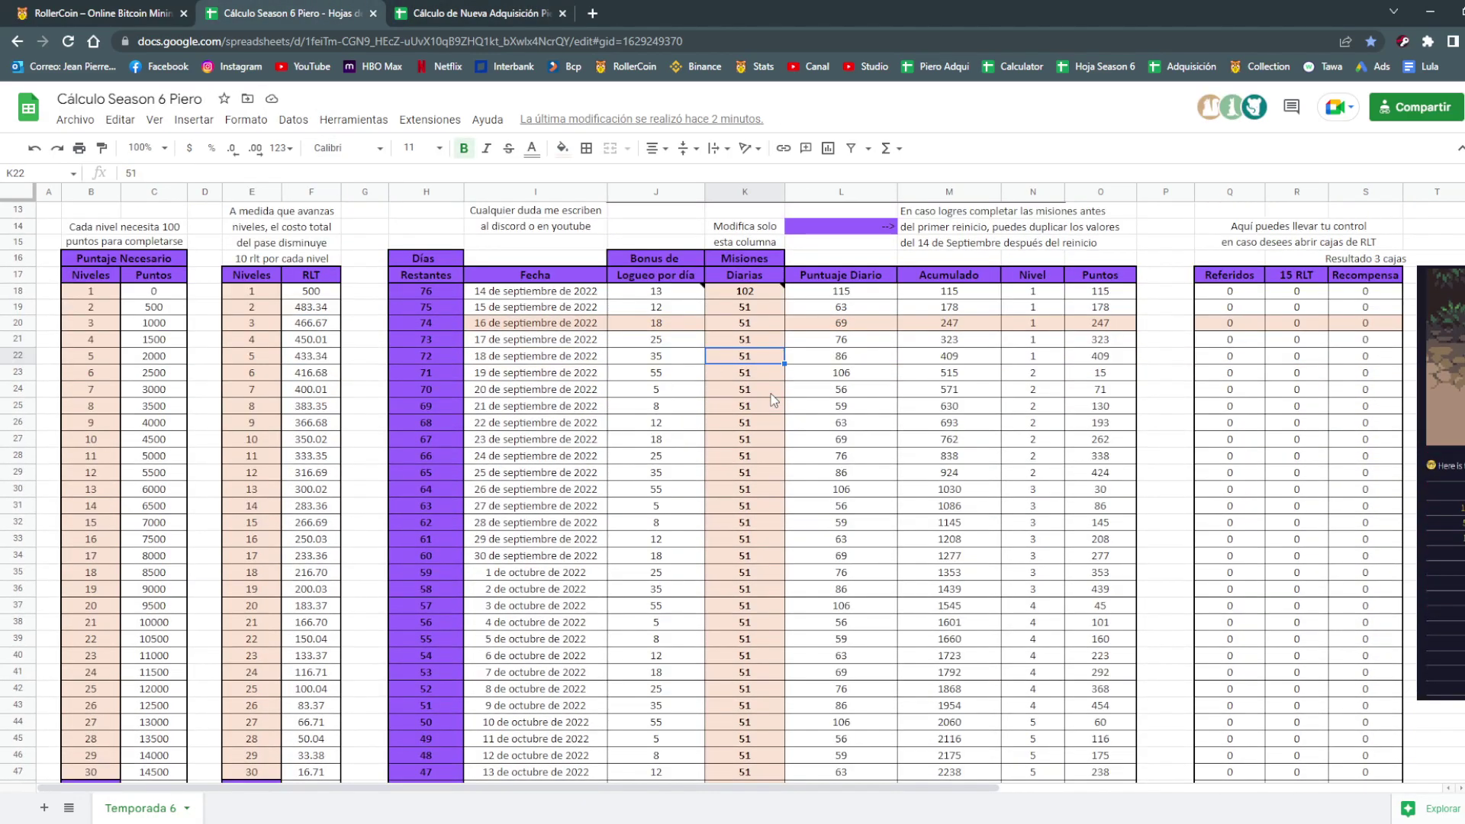
{"action": "scroll", "coordinate": [774, 401], "scroll_direction": "down", "scroll_amount": 1}
{"action": "type", "text": "186"}
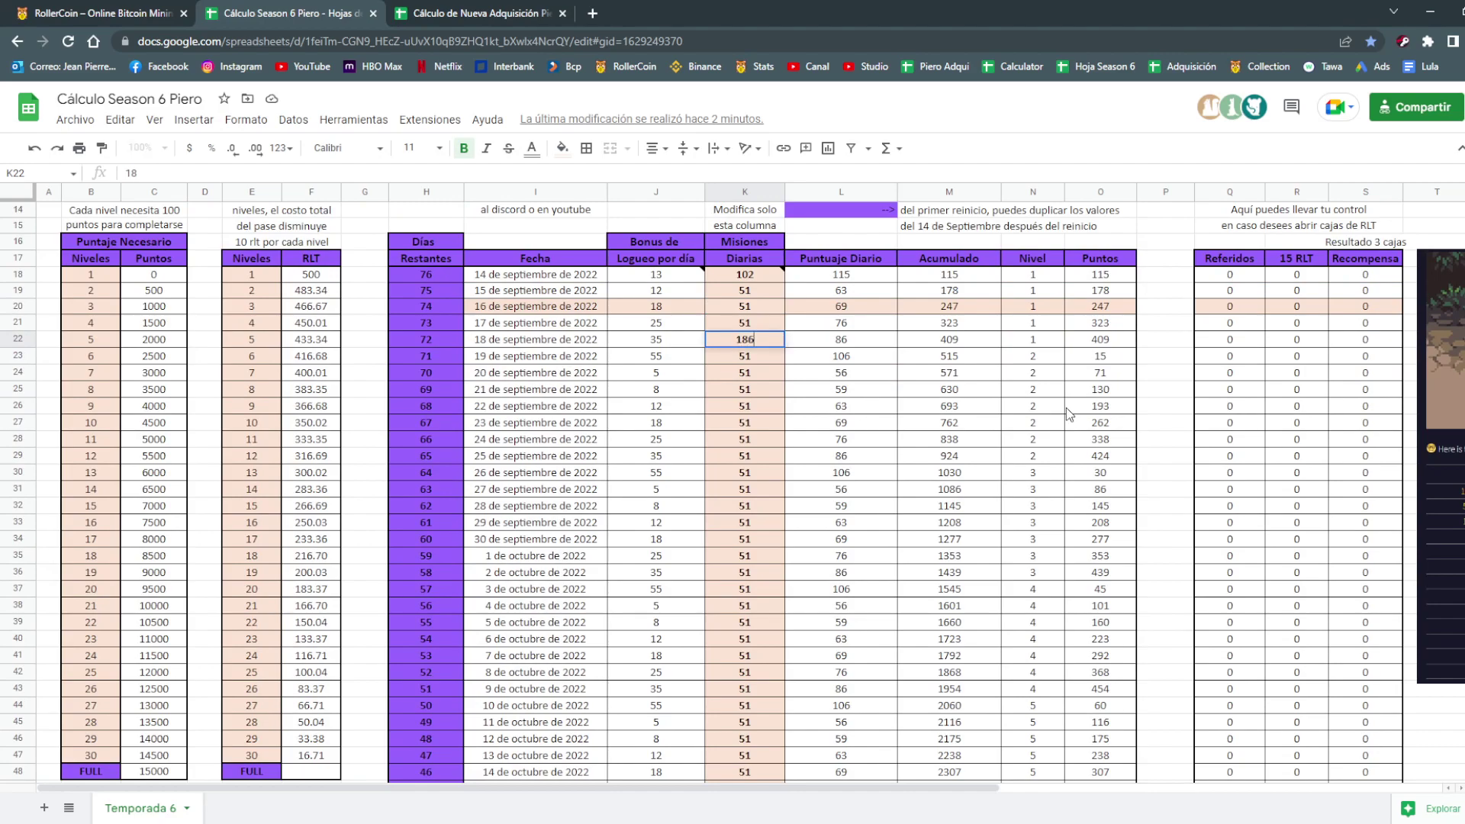
{"action": "key", "text": "Return"}
{"action": "type", "text": "8"}
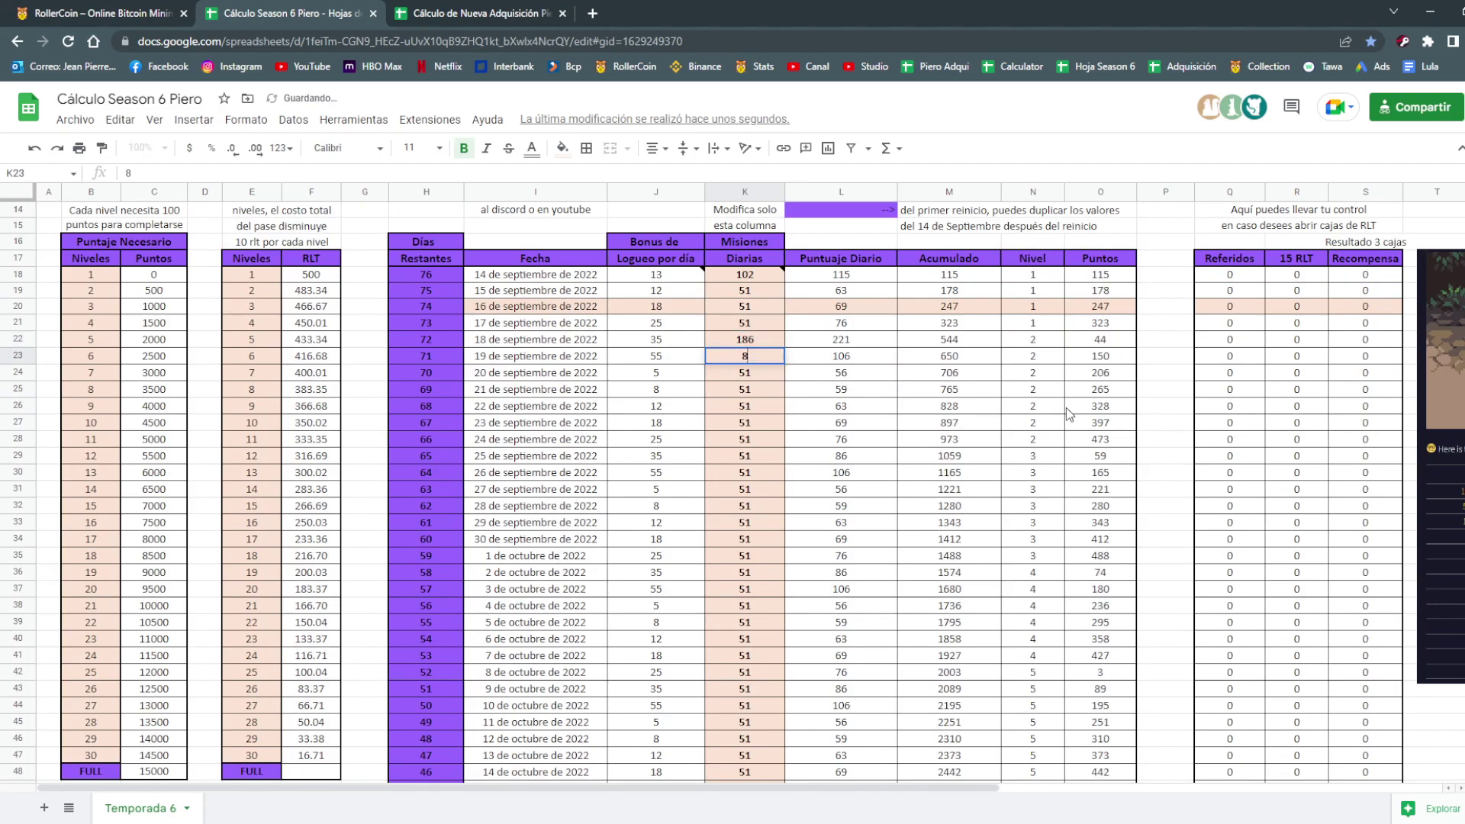
{"action": "key", "text": "Return"}
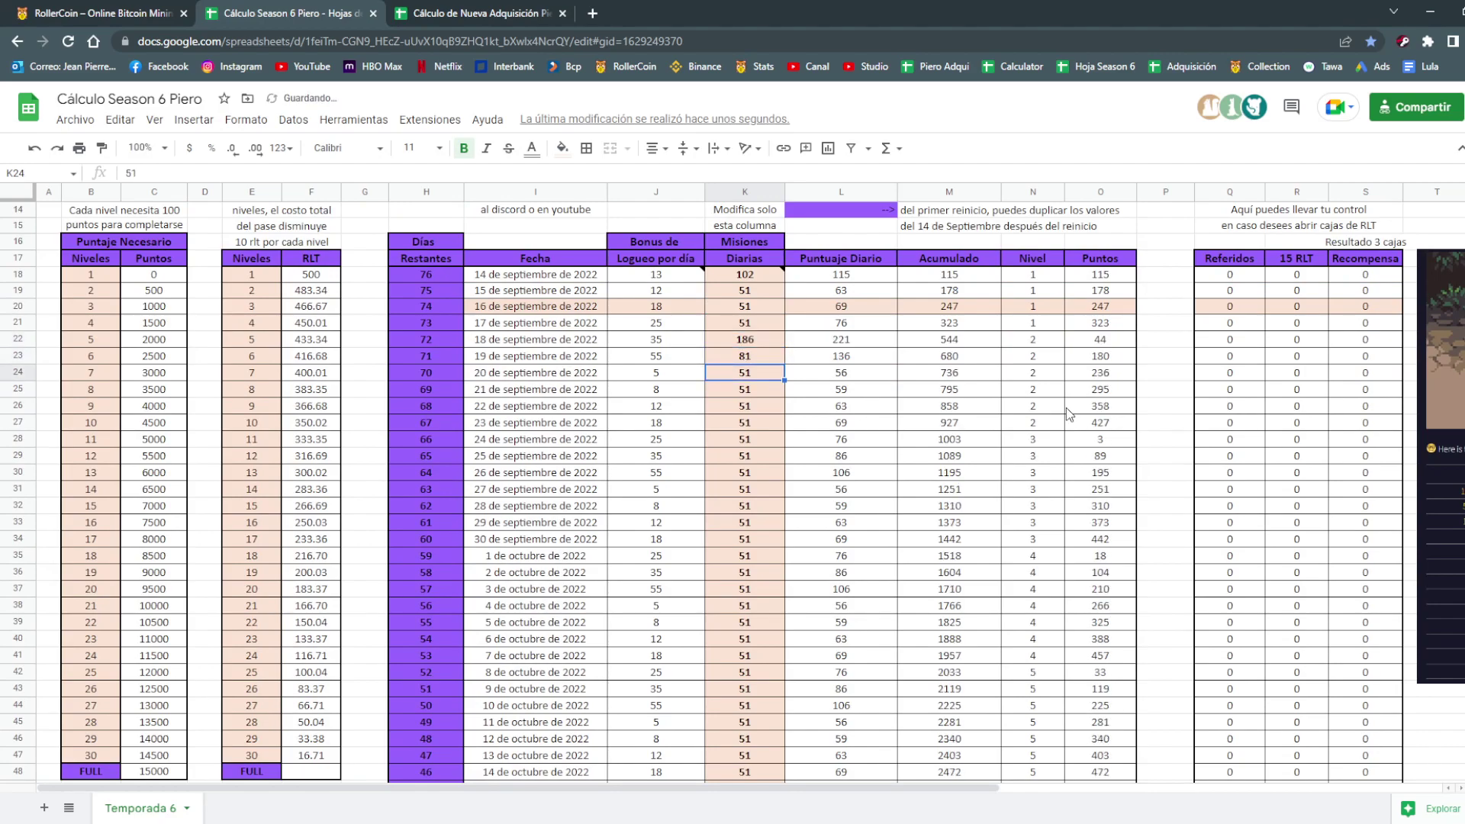
Restore the 18 and 19 September daily missions values to 51.
{"action": "scroll", "coordinate": [1069, 414], "scroll_direction": "down", "scroll_amount": 2}
{"action": "scroll", "coordinate": [1015, 443], "scroll_direction": "up", "scroll_amount": 5}
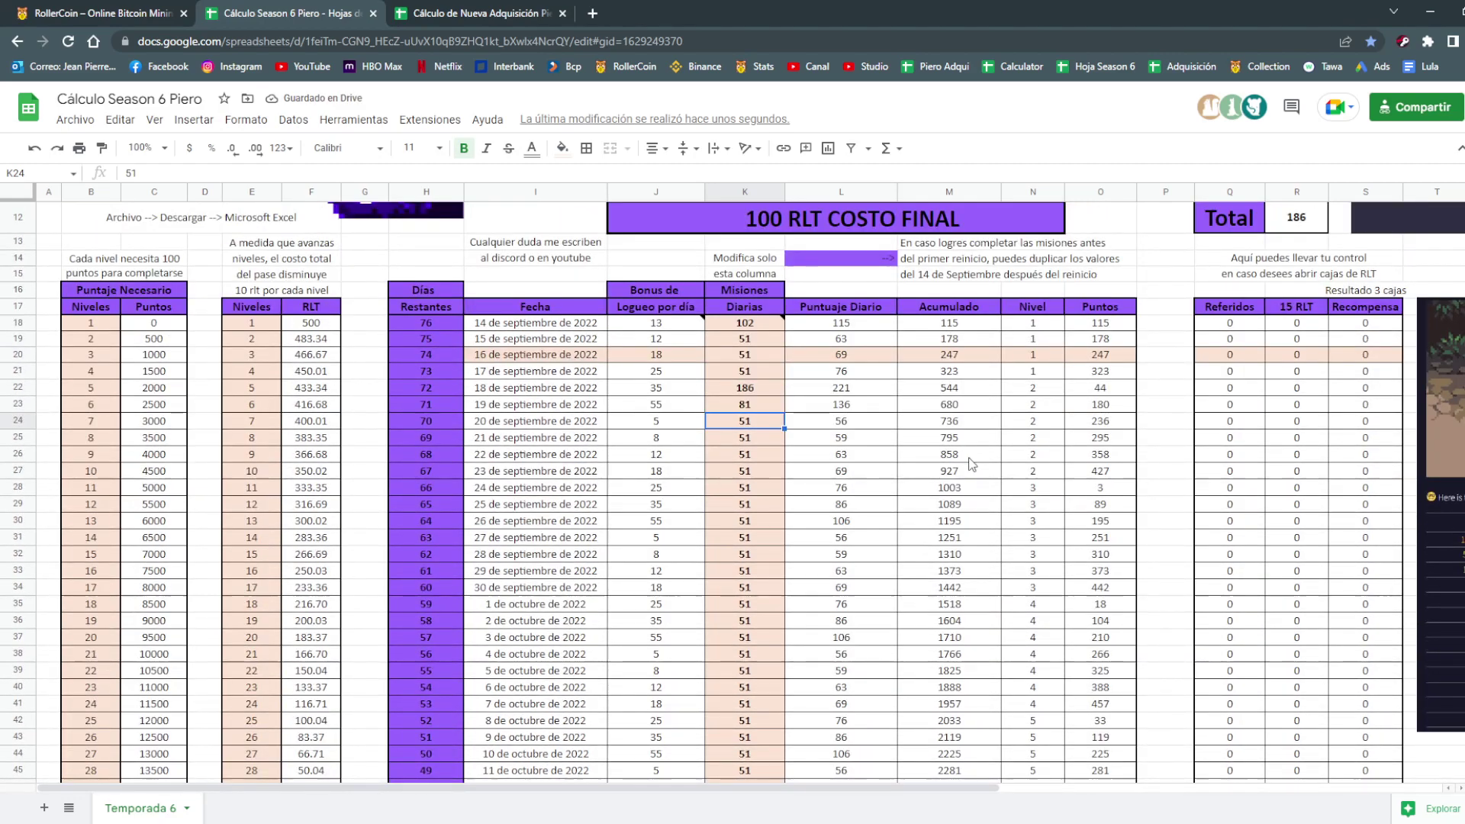
{"action": "key", "text": "Up"}
{"action": "key", "text": "Up"}
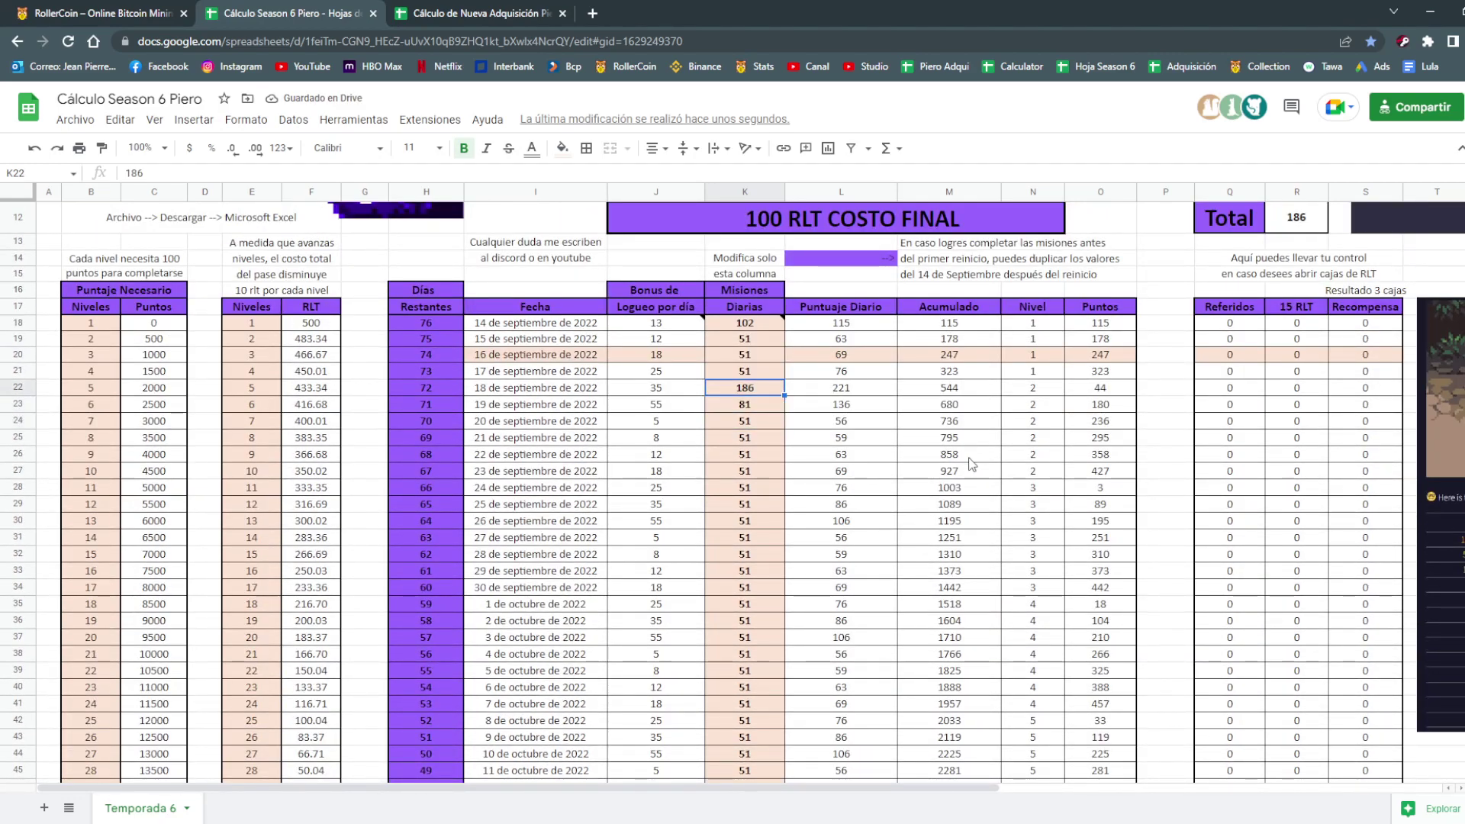
{"action": "type", "text": "51"}
{"action": "key", "text": "Return"}
{"action": "type", "text": "51"}
{"action": "key", "text": "Return"}
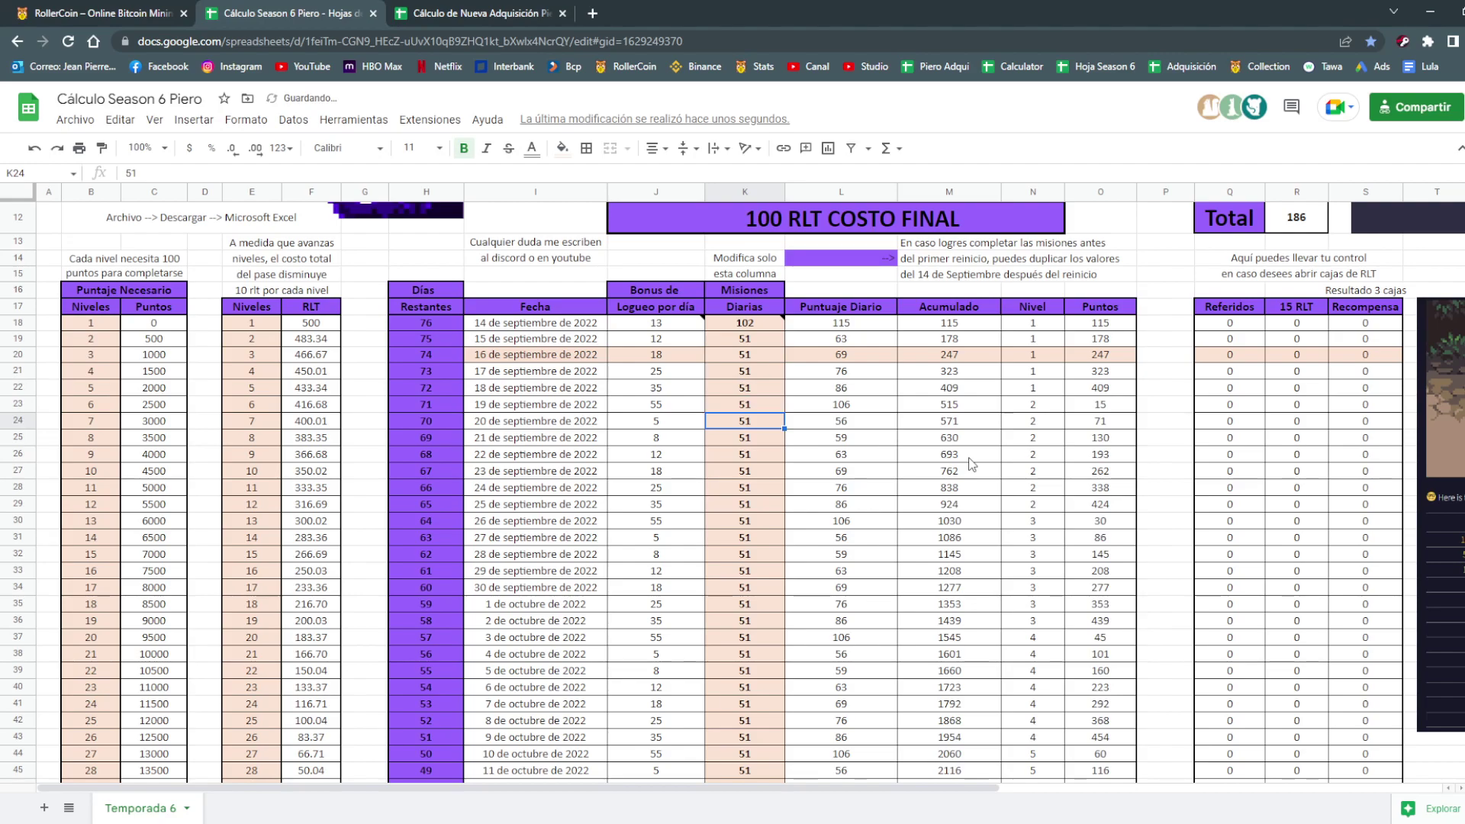
On the acquisition sheet, check the no problem notes and the possible value 51 beside them.
{"action": "left_click", "coordinate": [474, 13]}
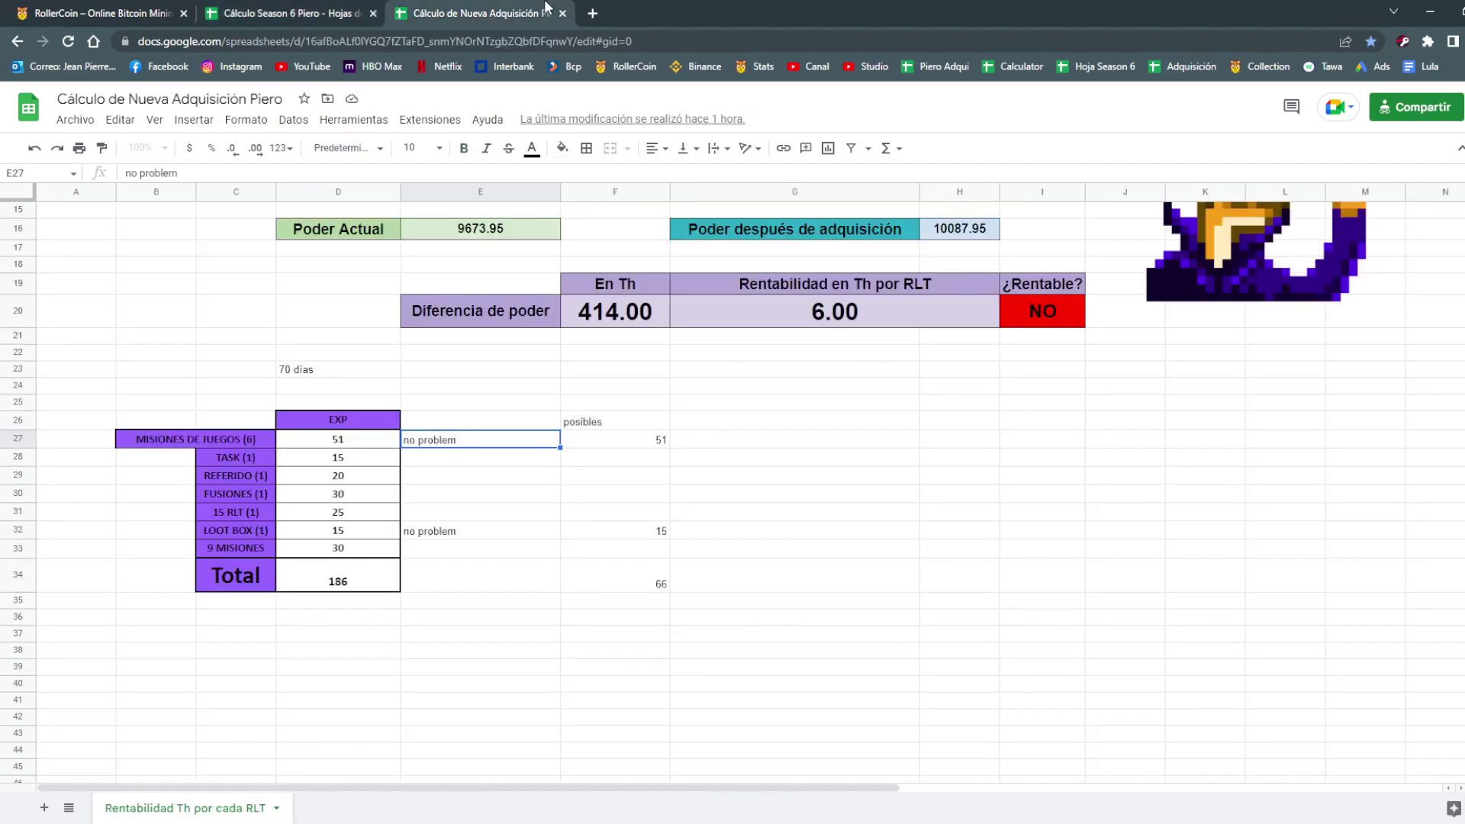
{"action": "left_click", "coordinate": [695, 492]}
{"action": "left_click", "coordinate": [511, 455]}
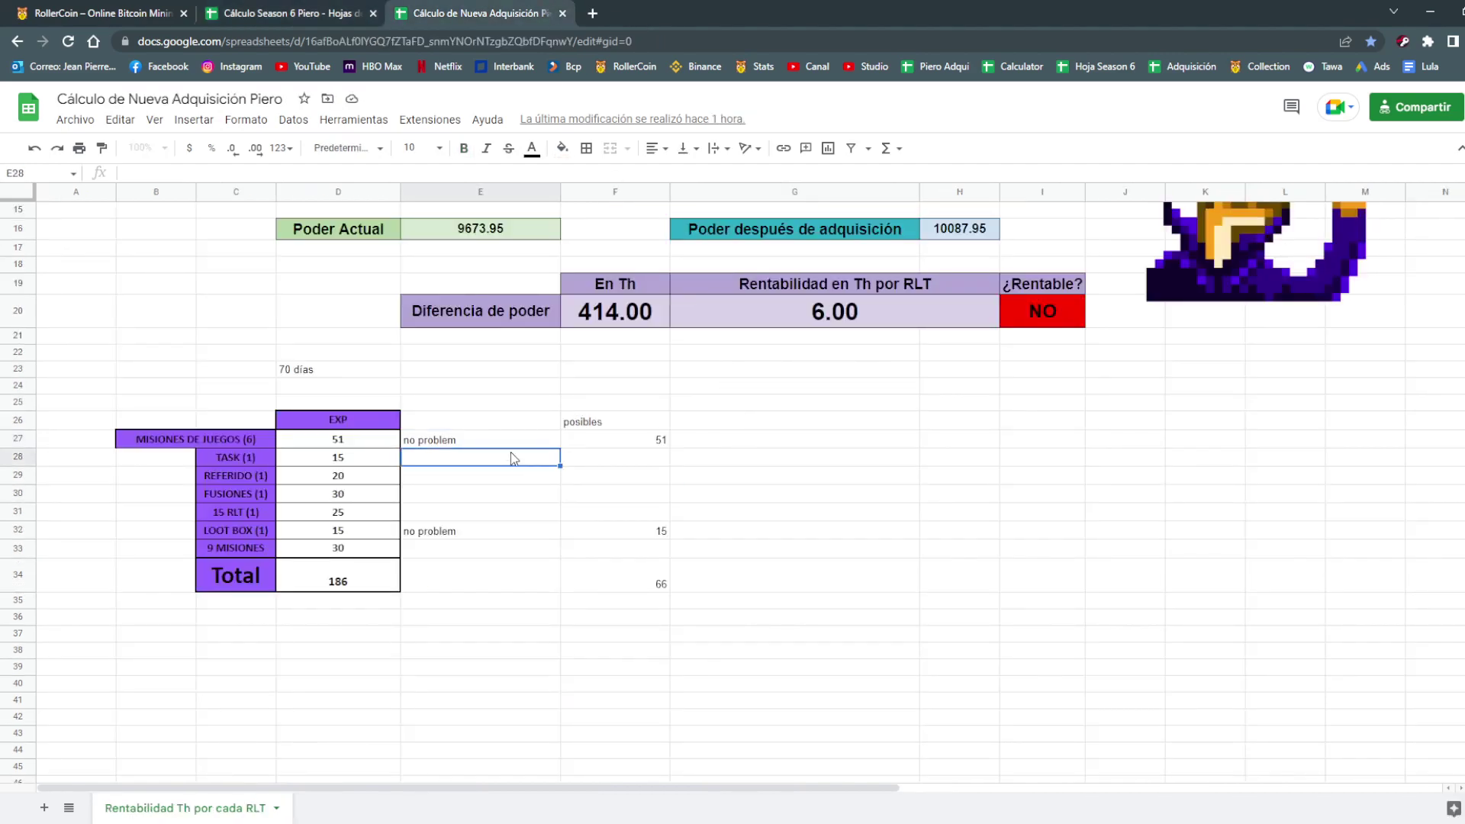
{"action": "key", "text": "Up"}
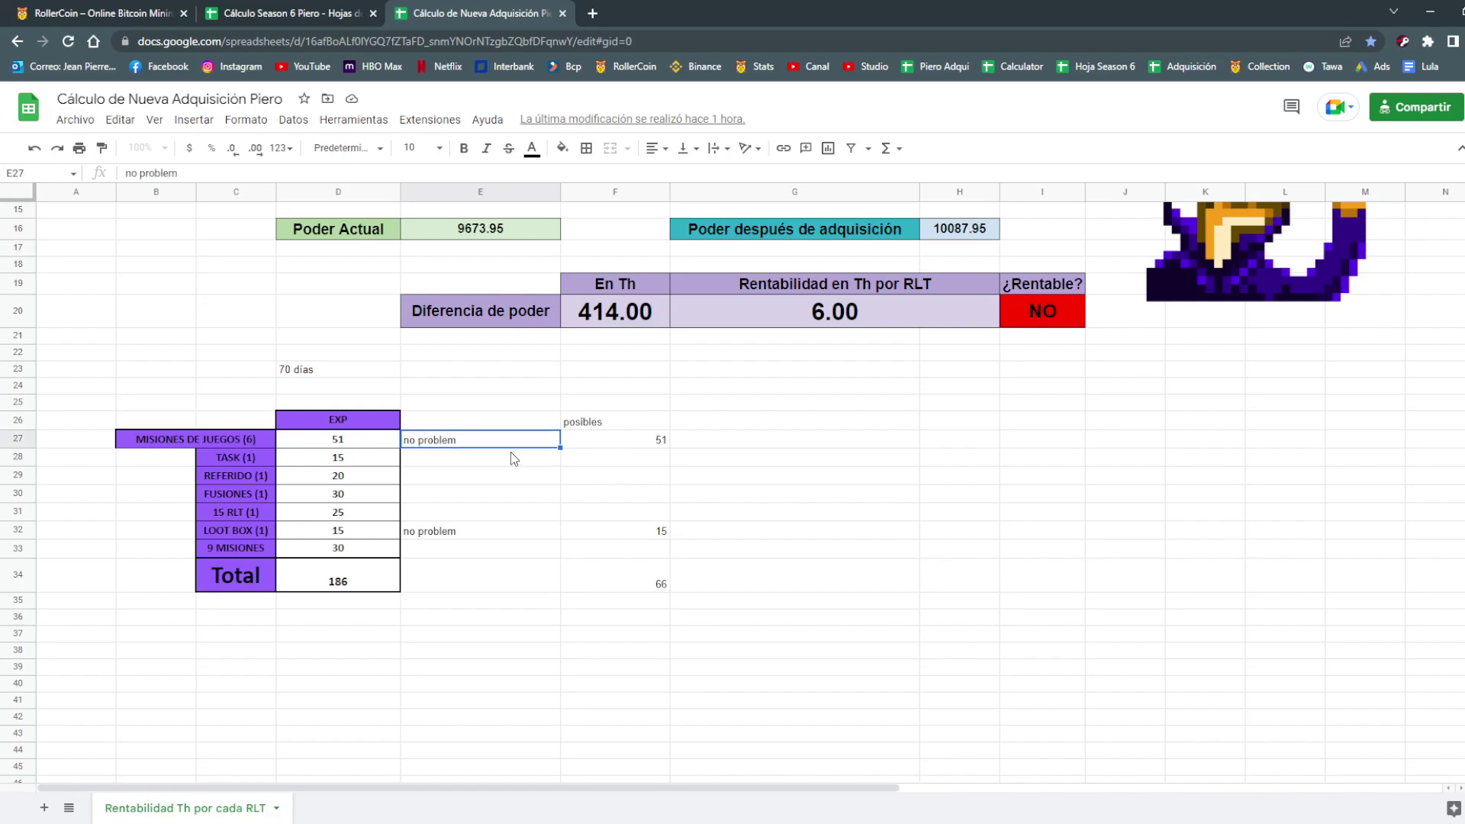
{"action": "key", "text": "Right"}
{"action": "key", "text": "Left"}
{"action": "key", "text": "Down"}
{"action": "key", "text": "Down"}
{"action": "key", "text": "Down"}
{"action": "key", "text": "Down"}
{"action": "key", "text": "Down"}
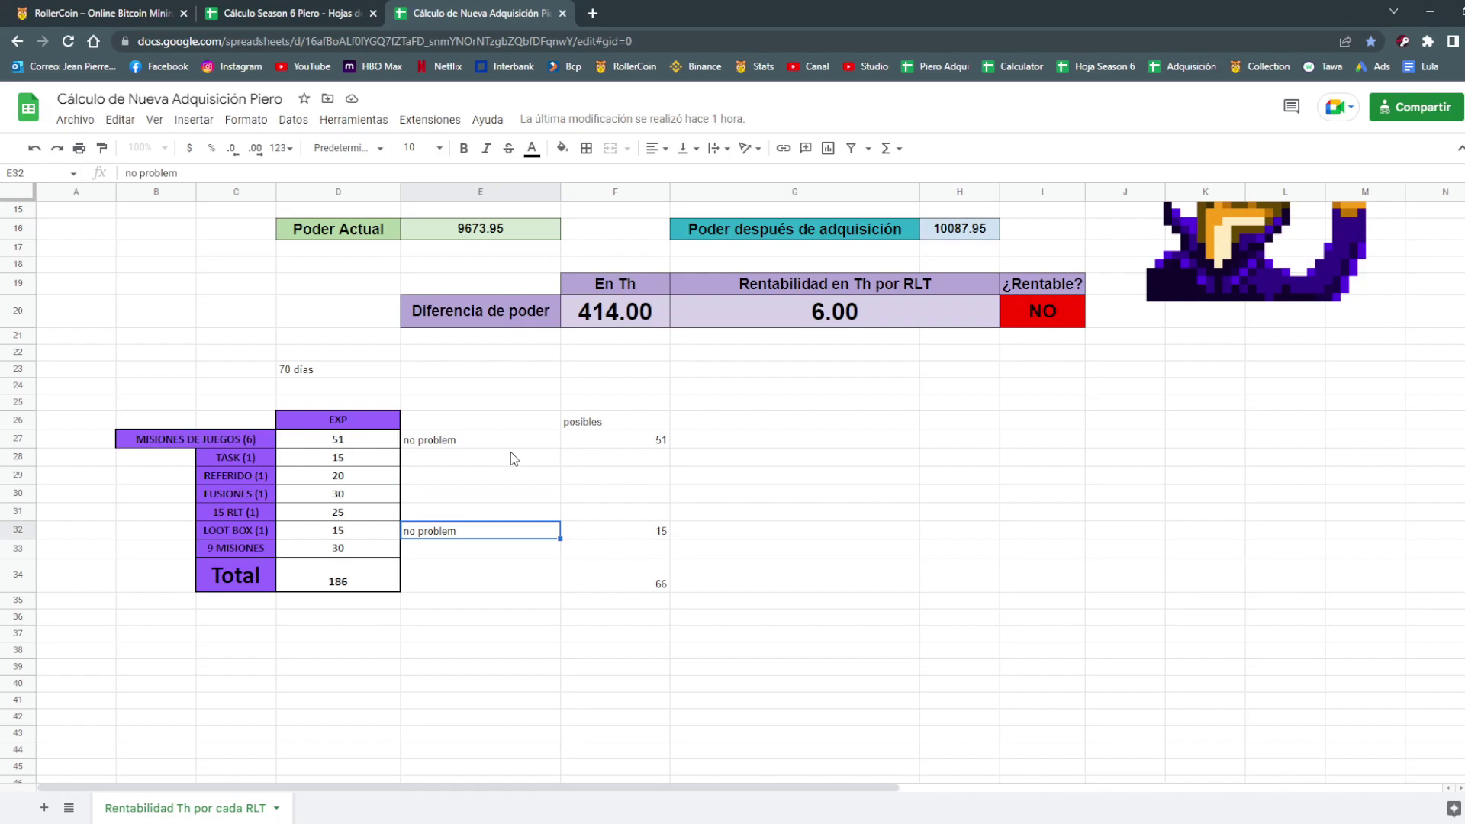
Go to the RollerCoin game room and look over the full daily quests list.
{"action": "left_click", "coordinate": [104, 13]}
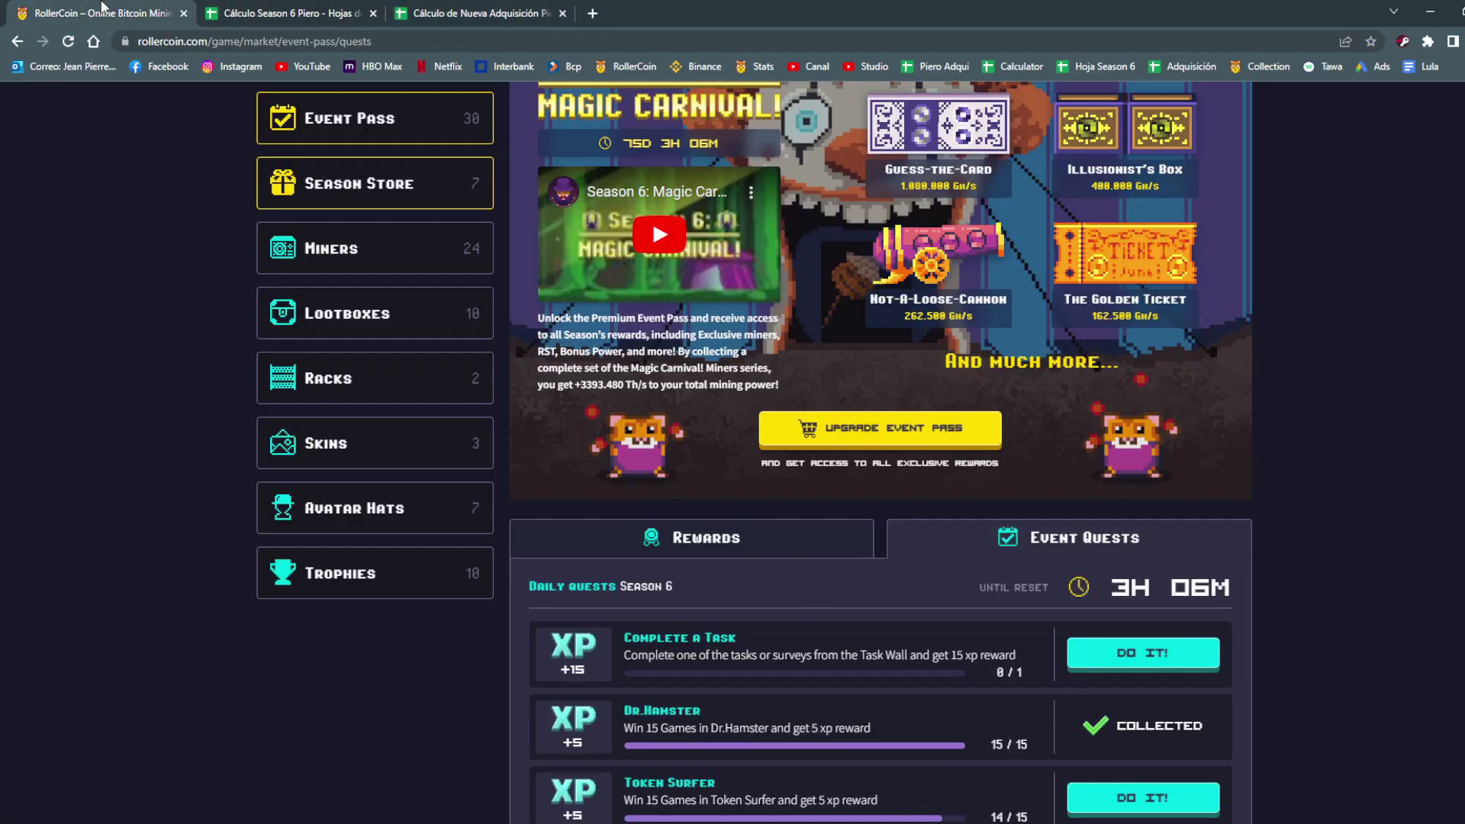
{"action": "scroll", "coordinate": [790, 338], "scroll_direction": "up", "scroll_amount": 3}
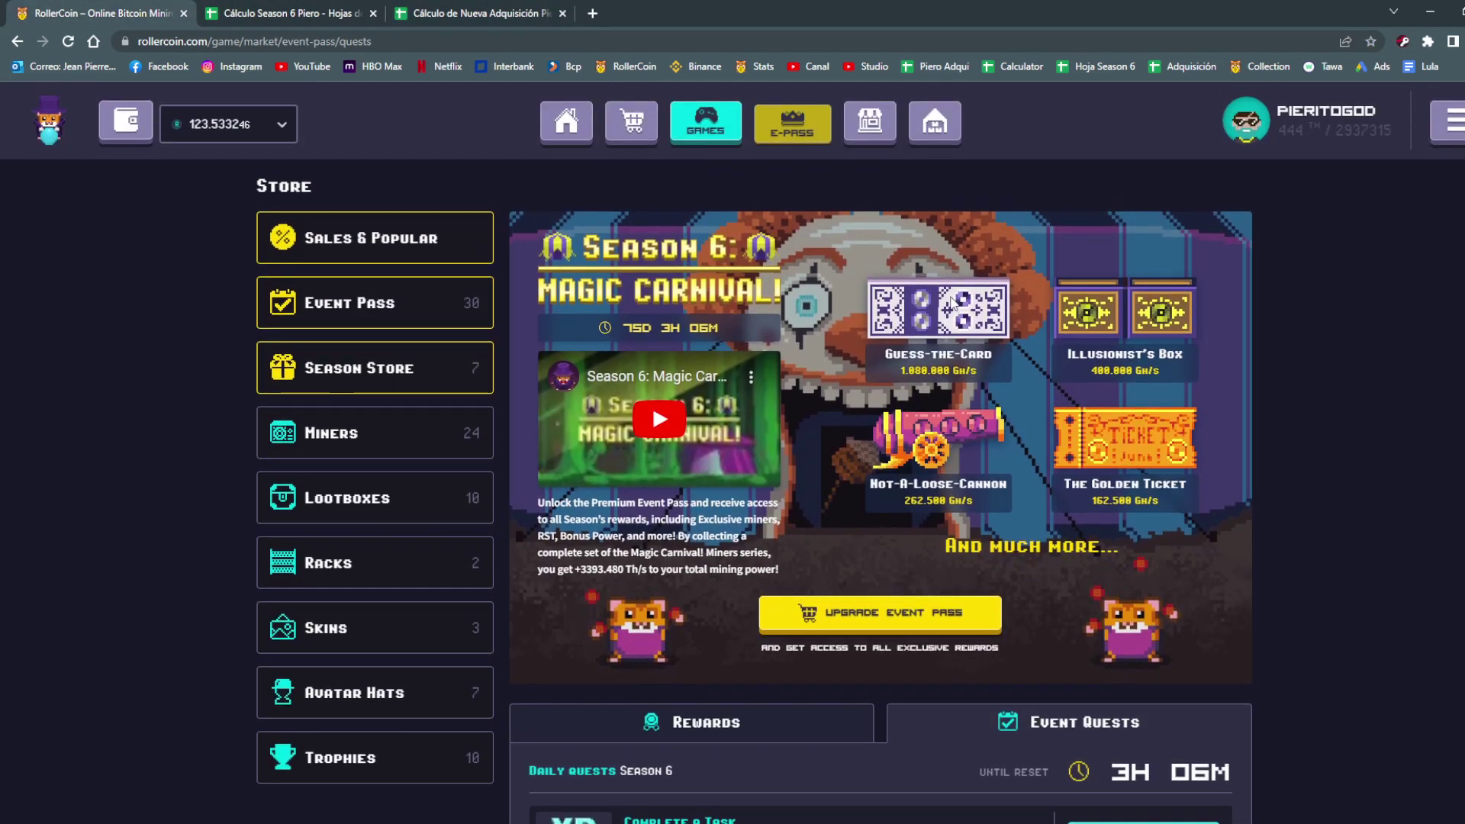
{"action": "left_click", "coordinate": [577, 126]}
{"action": "scroll", "coordinate": [388, 379], "scroll_direction": "down", "scroll_amount": 1}
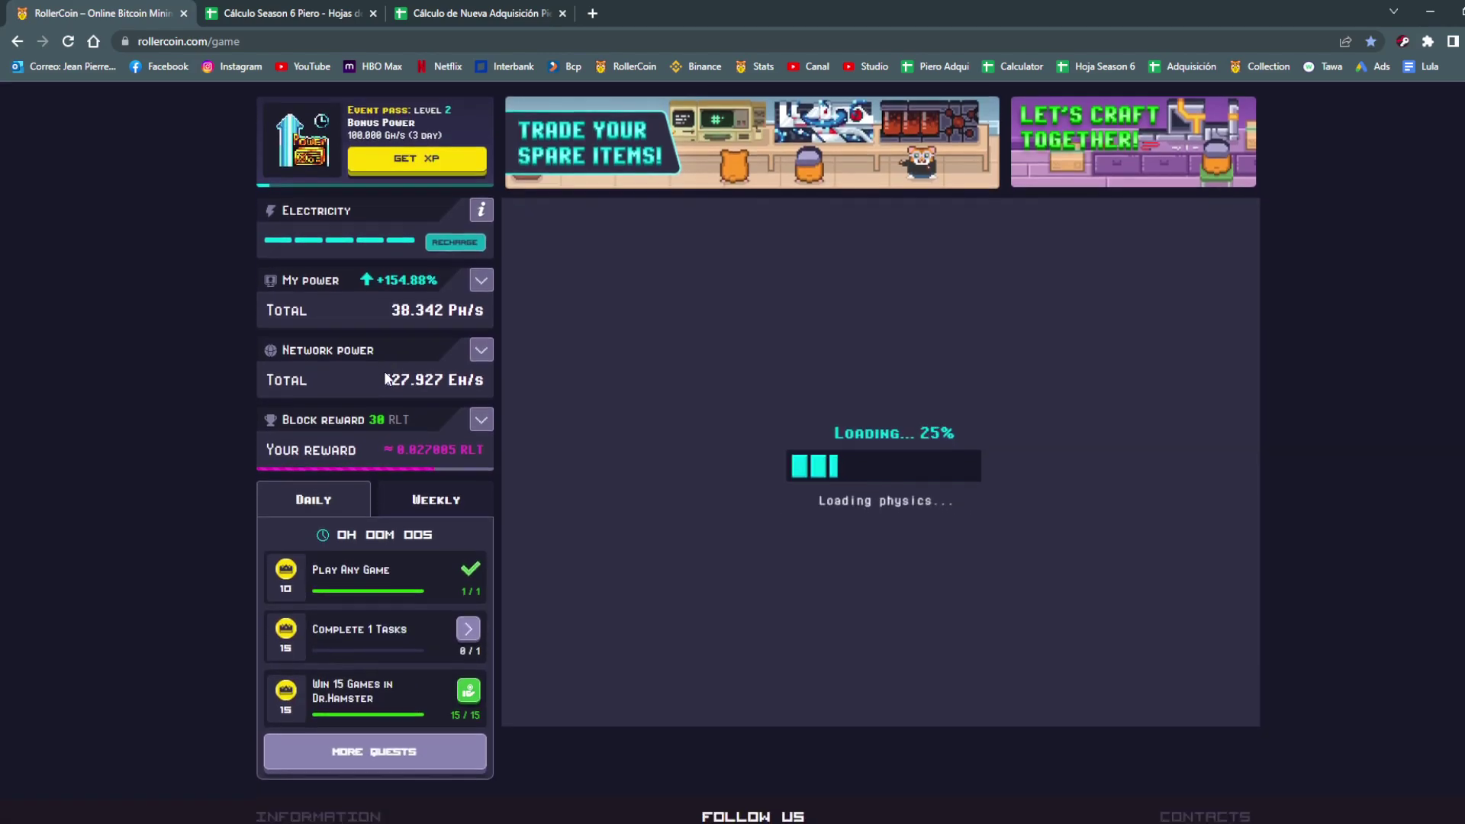
{"action": "left_click", "coordinate": [435, 750]}
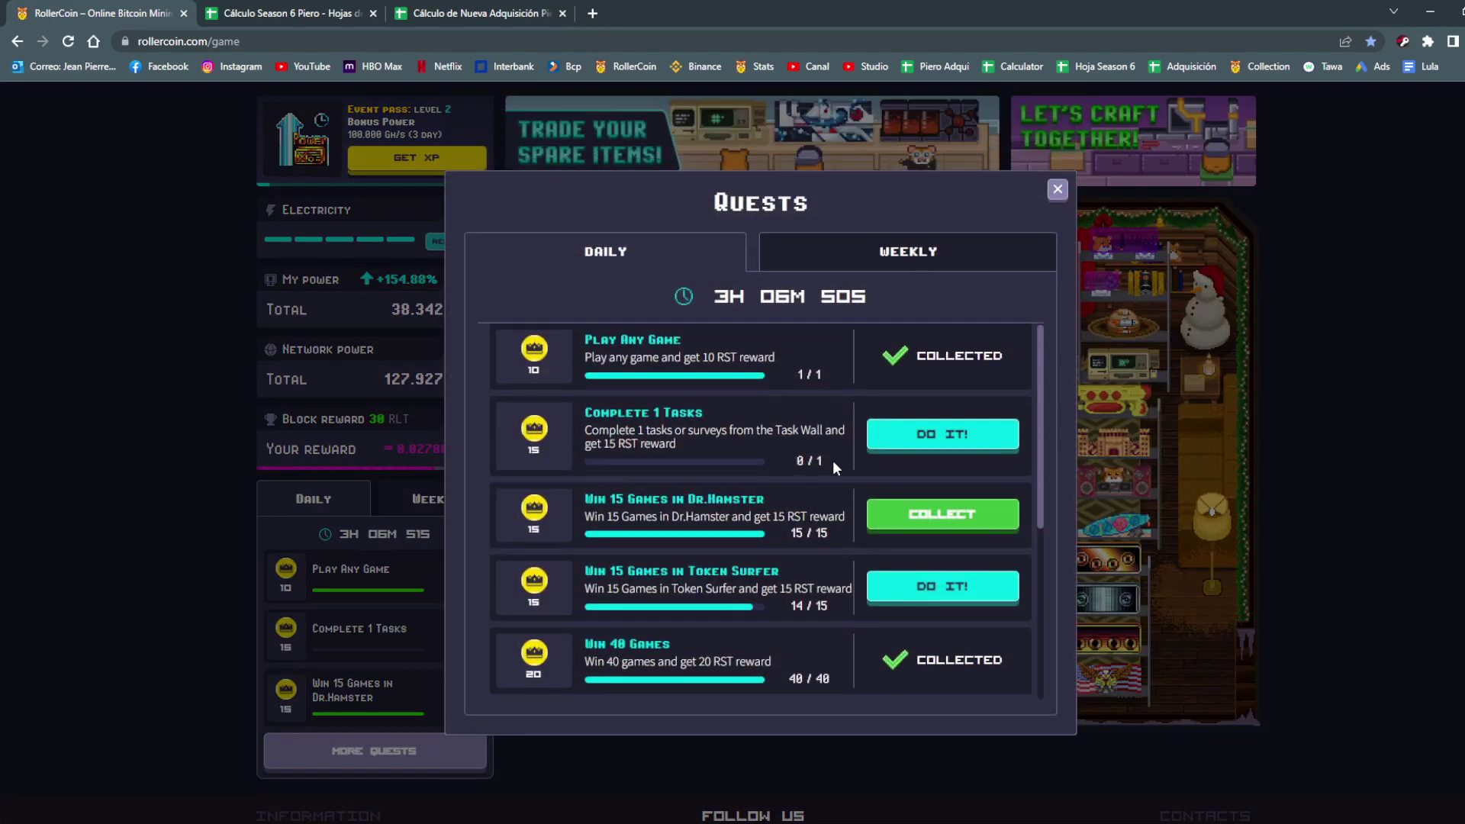
{"action": "scroll", "coordinate": [833, 460], "scroll_direction": "down", "scroll_amount": 3}
{"action": "scroll", "coordinate": [845, 449], "scroll_direction": "up", "scroll_amount": 3}
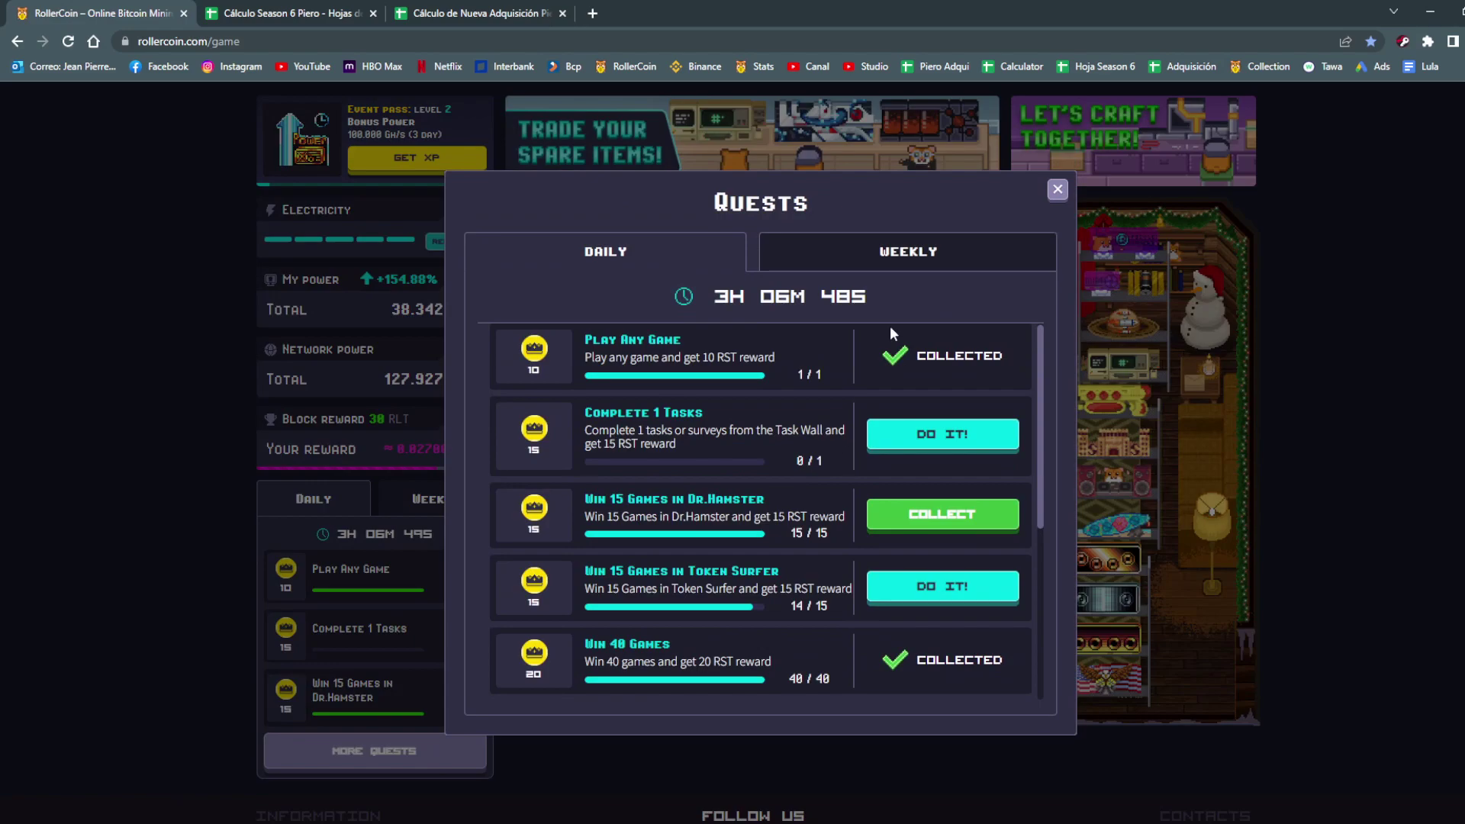
{"action": "scroll", "coordinate": [893, 396], "scroll_direction": "down", "scroll_amount": 2}
{"action": "scroll", "coordinate": [916, 343], "scroll_direction": "up", "scroll_amount": 2}
{"action": "left_click", "coordinate": [1058, 190]}
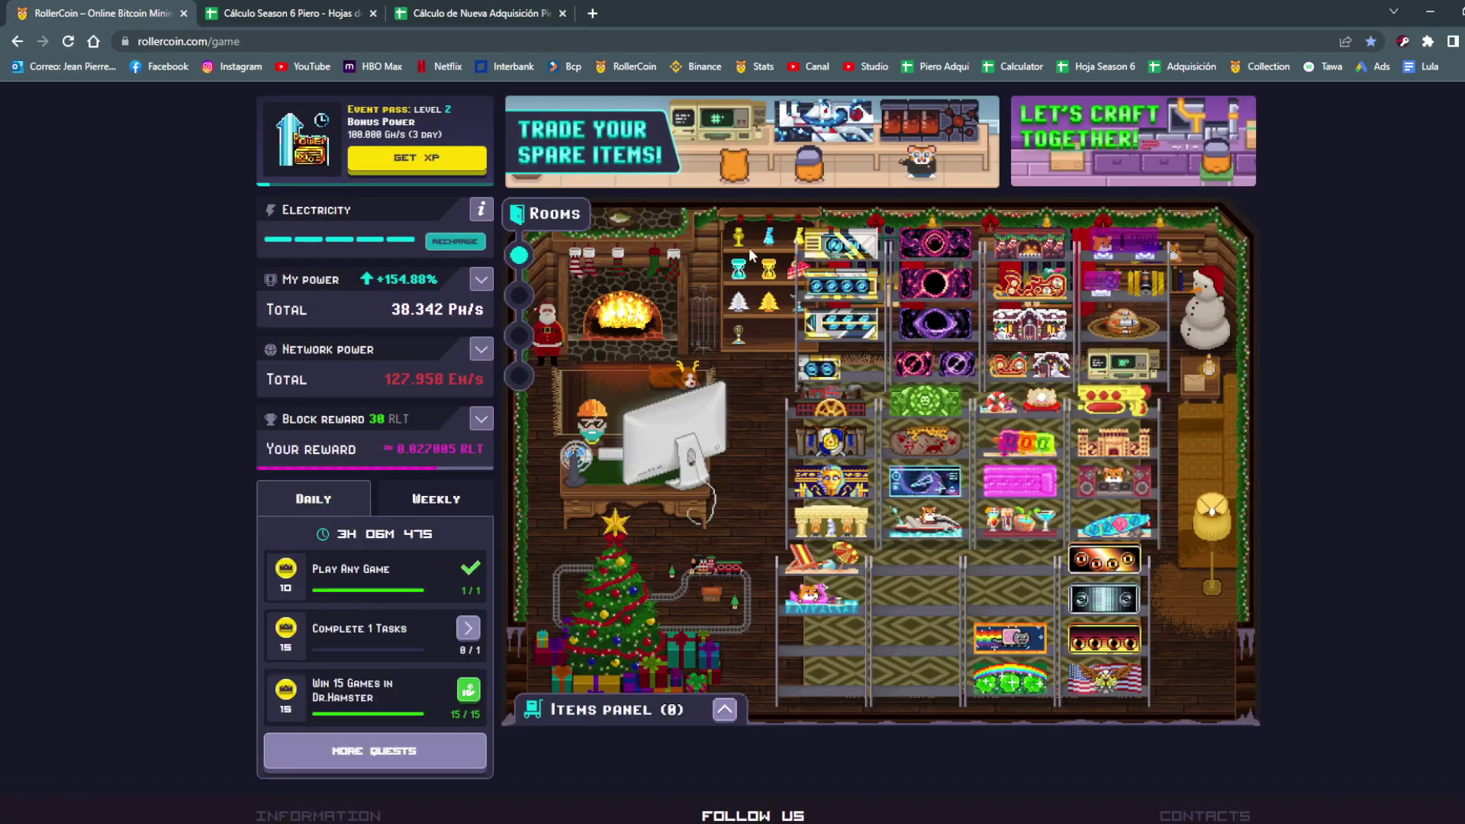
Browse the Season Store items and prices, then return to the game room.
{"action": "scroll", "coordinate": [749, 247], "scroll_direction": "up", "scroll_amount": 2}
{"action": "left_click", "coordinate": [632, 122]}
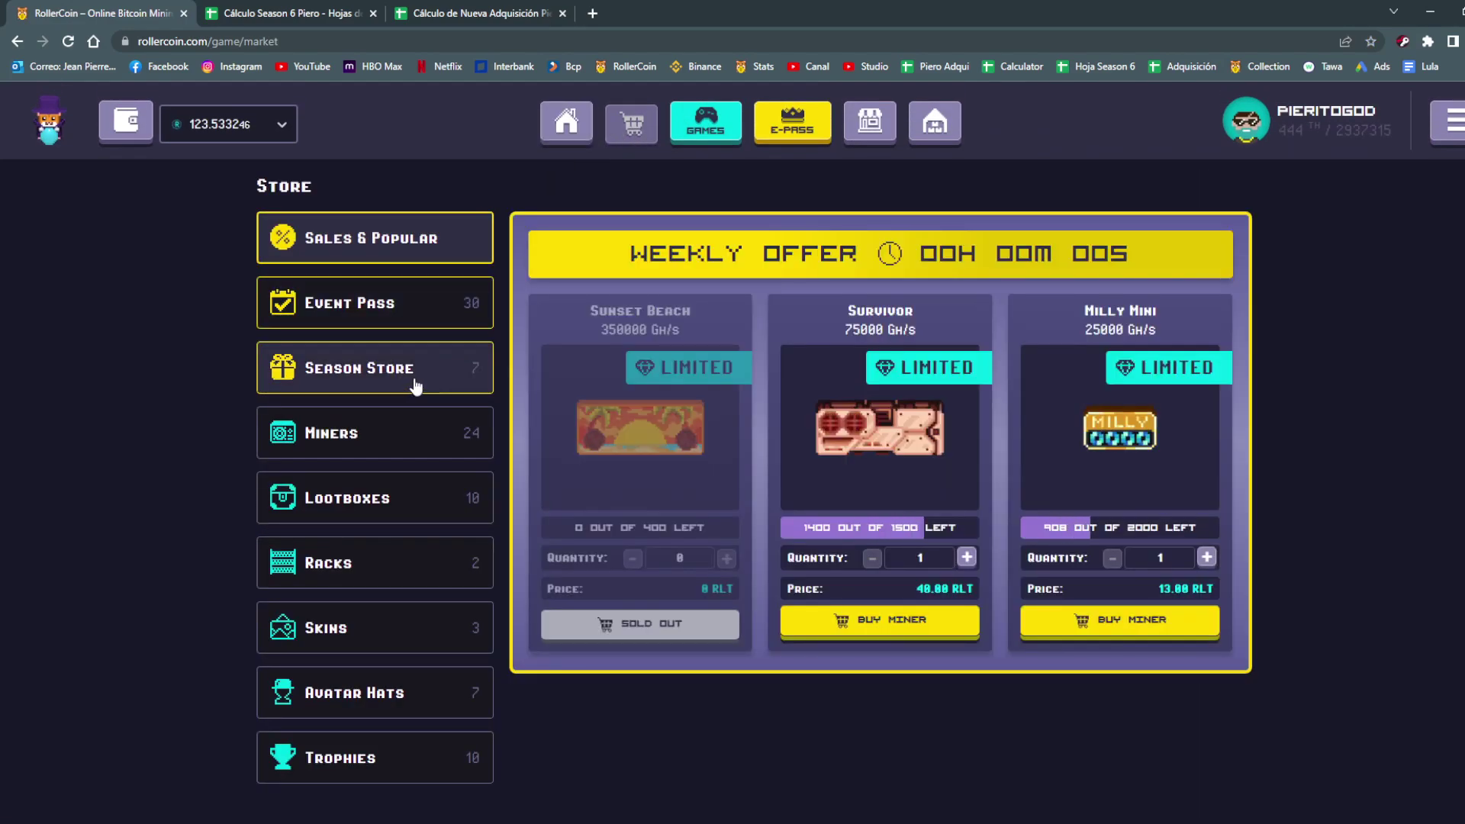
{"action": "left_click", "coordinate": [416, 368]}
{"action": "scroll", "coordinate": [813, 341], "scroll_direction": "down", "scroll_amount": 2}
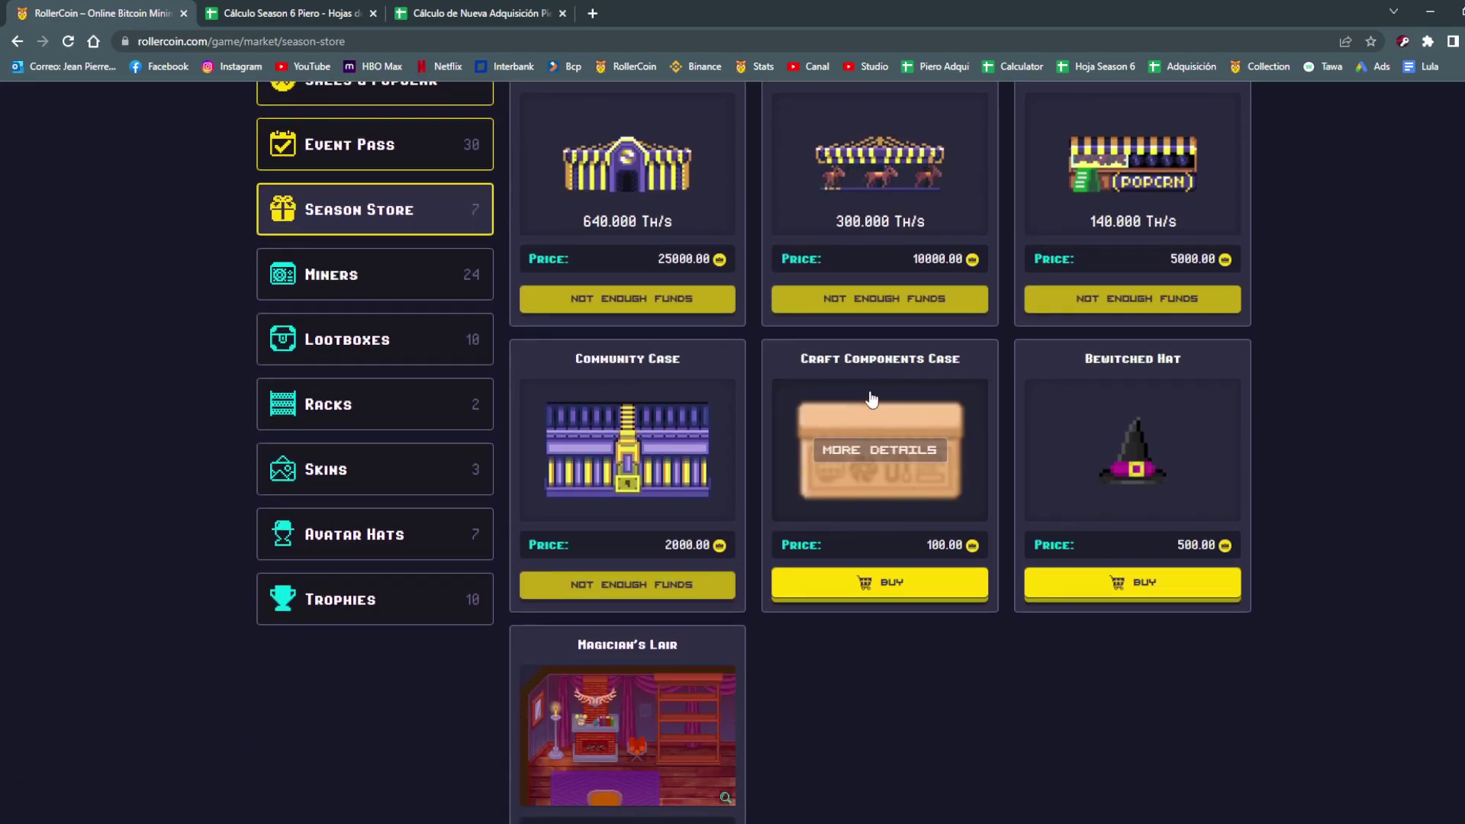
{"action": "scroll", "coordinate": [785, 242], "scroll_direction": "up", "scroll_amount": 2}
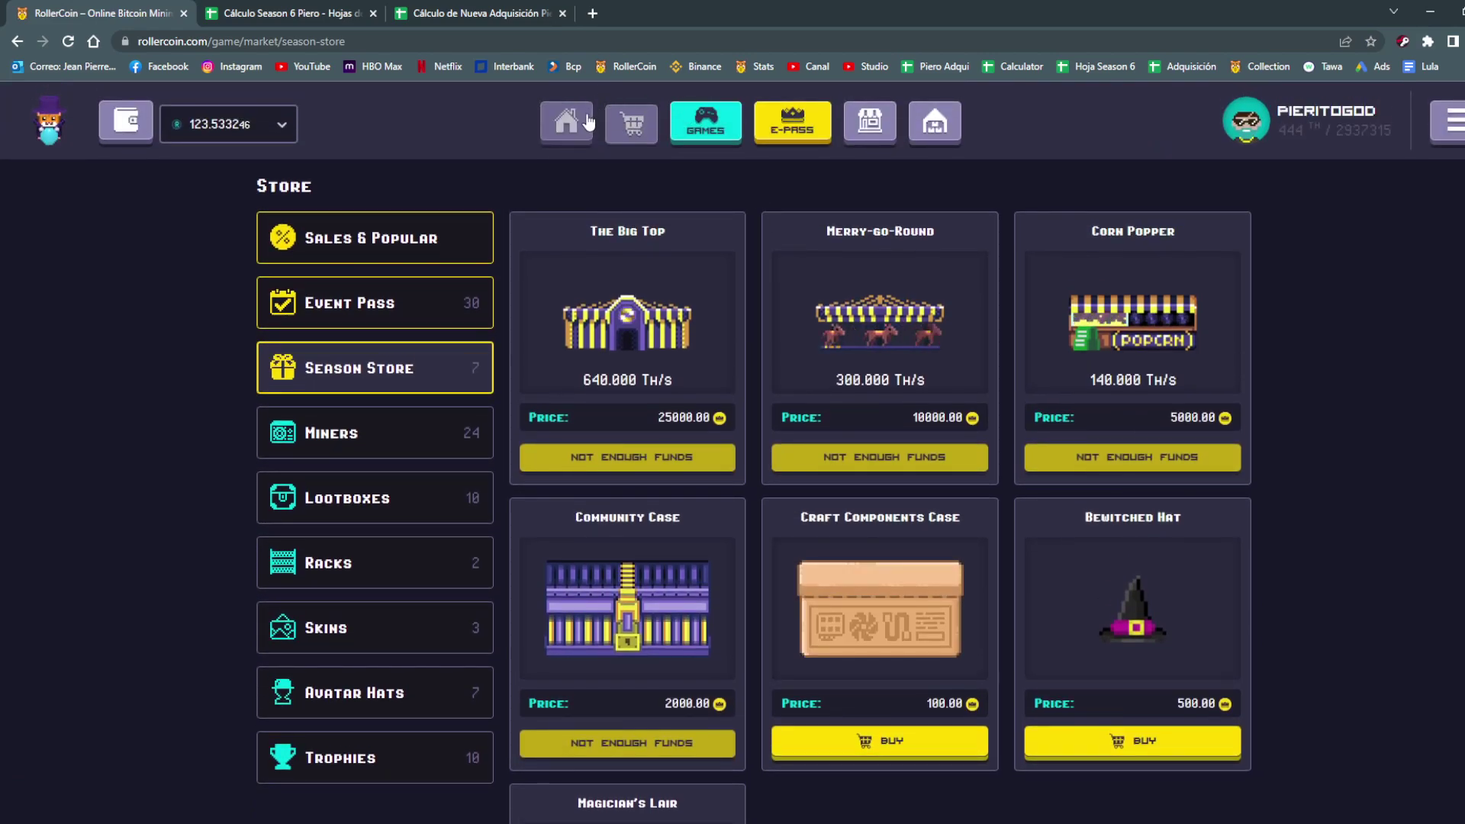
{"action": "left_click", "coordinate": [588, 122]}
{"action": "scroll", "coordinate": [427, 649], "scroll_direction": "down", "scroll_amount": 1}
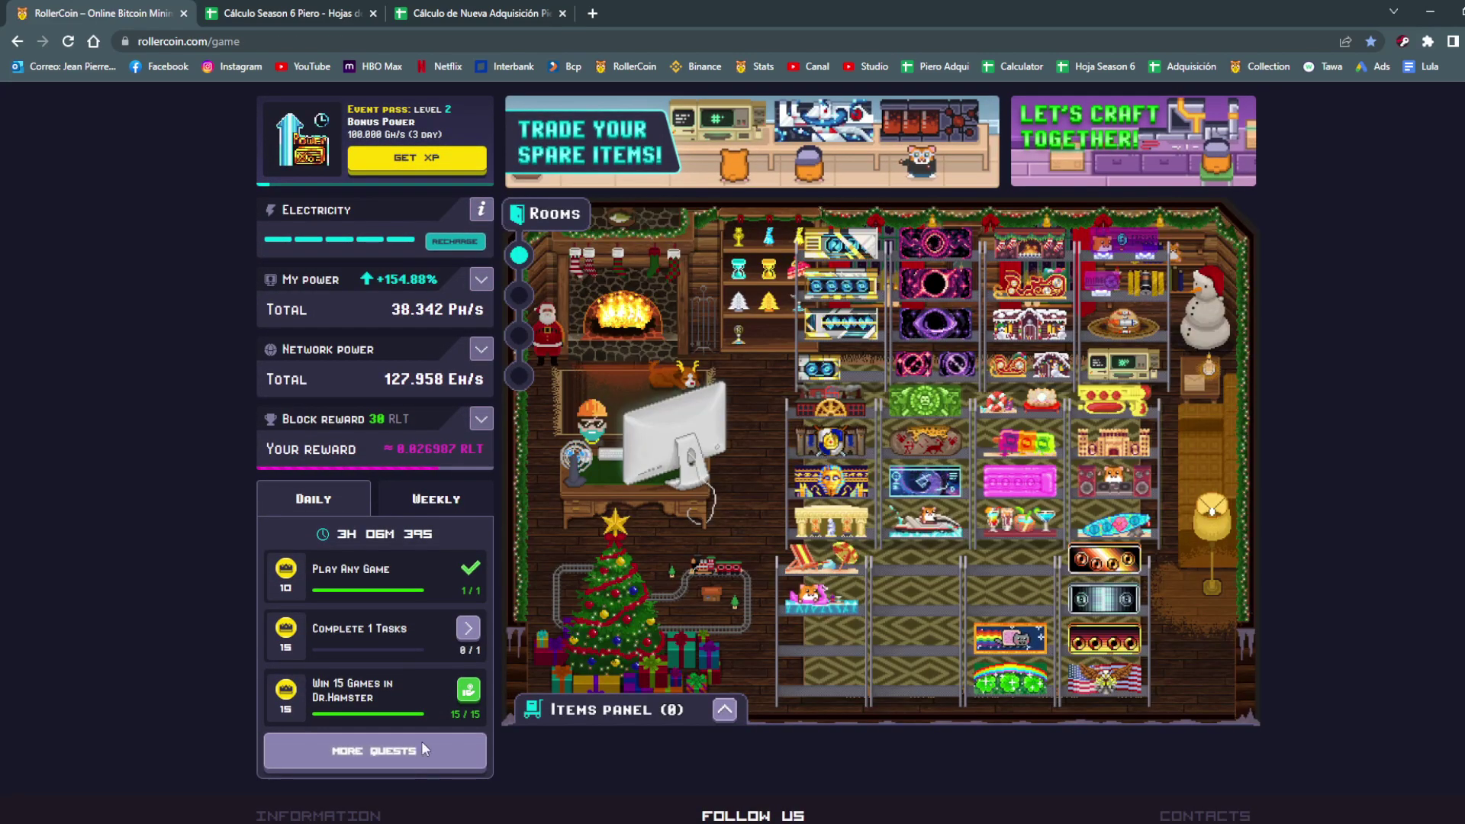
Reopen the daily quests list and highlight a quest description while reviewing rewards.
{"action": "left_click", "coordinate": [425, 750]}
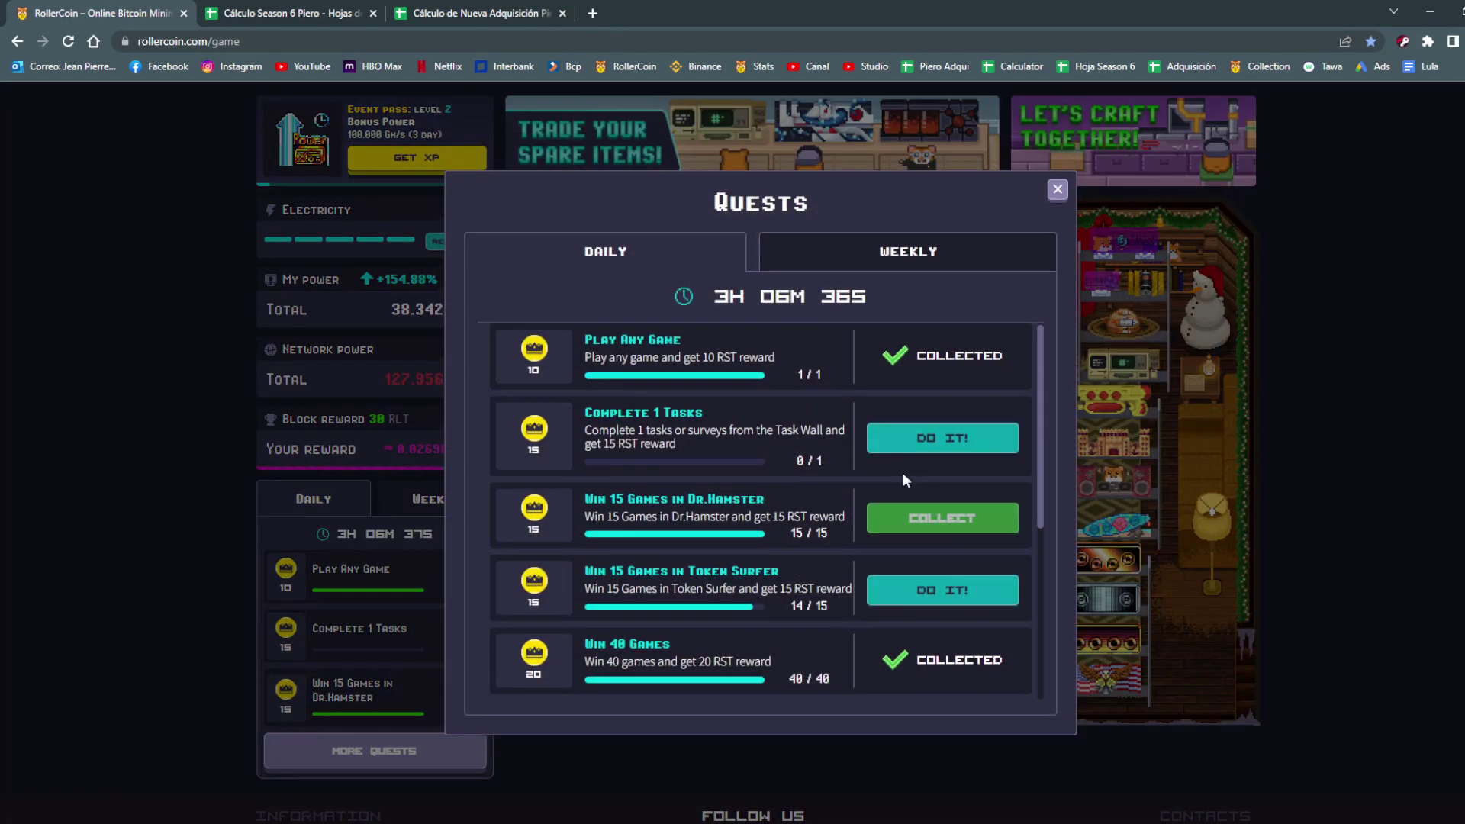
{"action": "scroll", "coordinate": [723, 486], "scroll_direction": "down", "scroll_amount": 4}
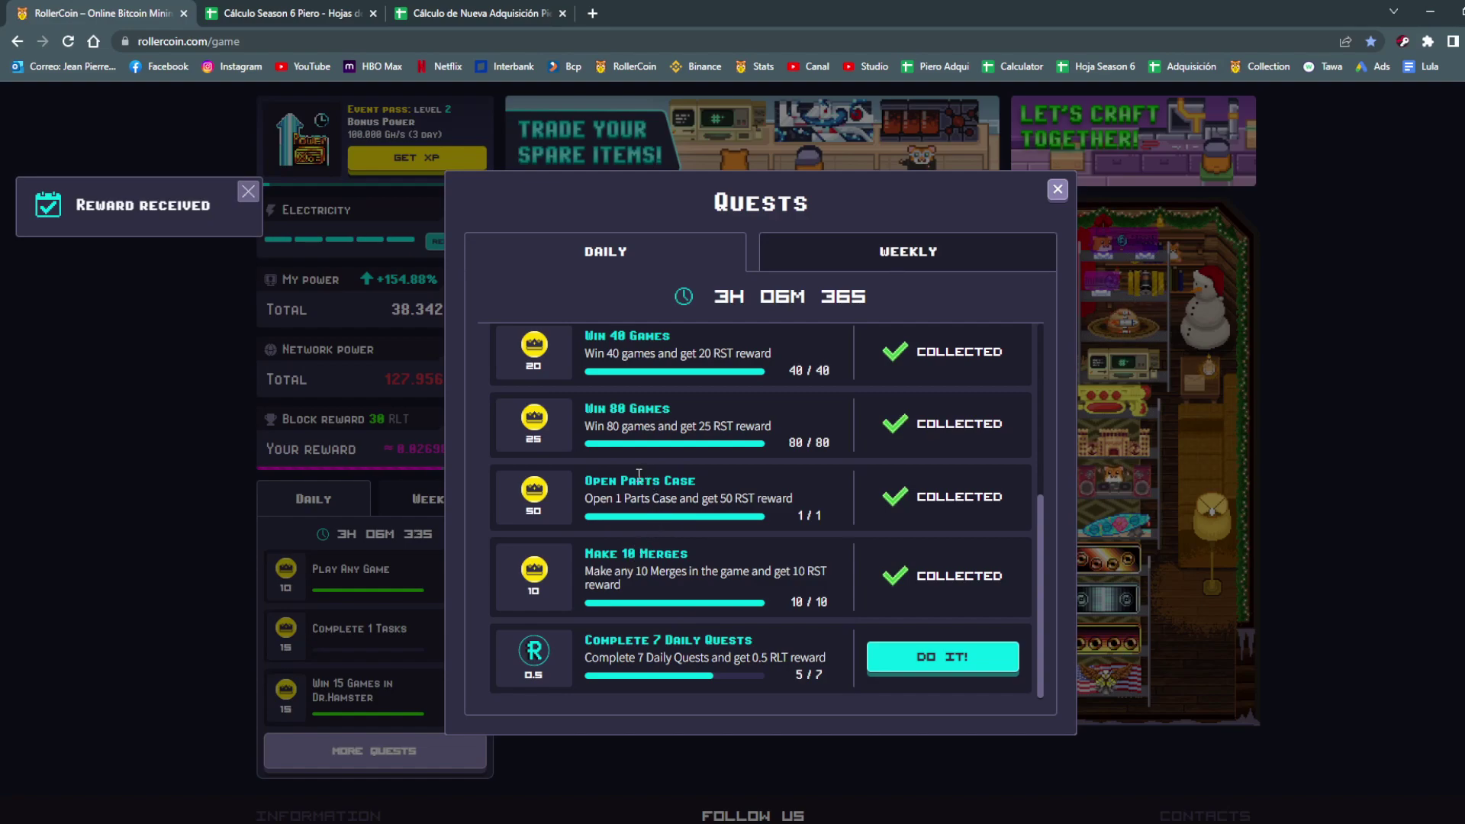
{"action": "left_click_drag", "start_coordinate": [623, 500], "coordinate": [742, 500]}
{"action": "left_click", "coordinate": [754, 503]}
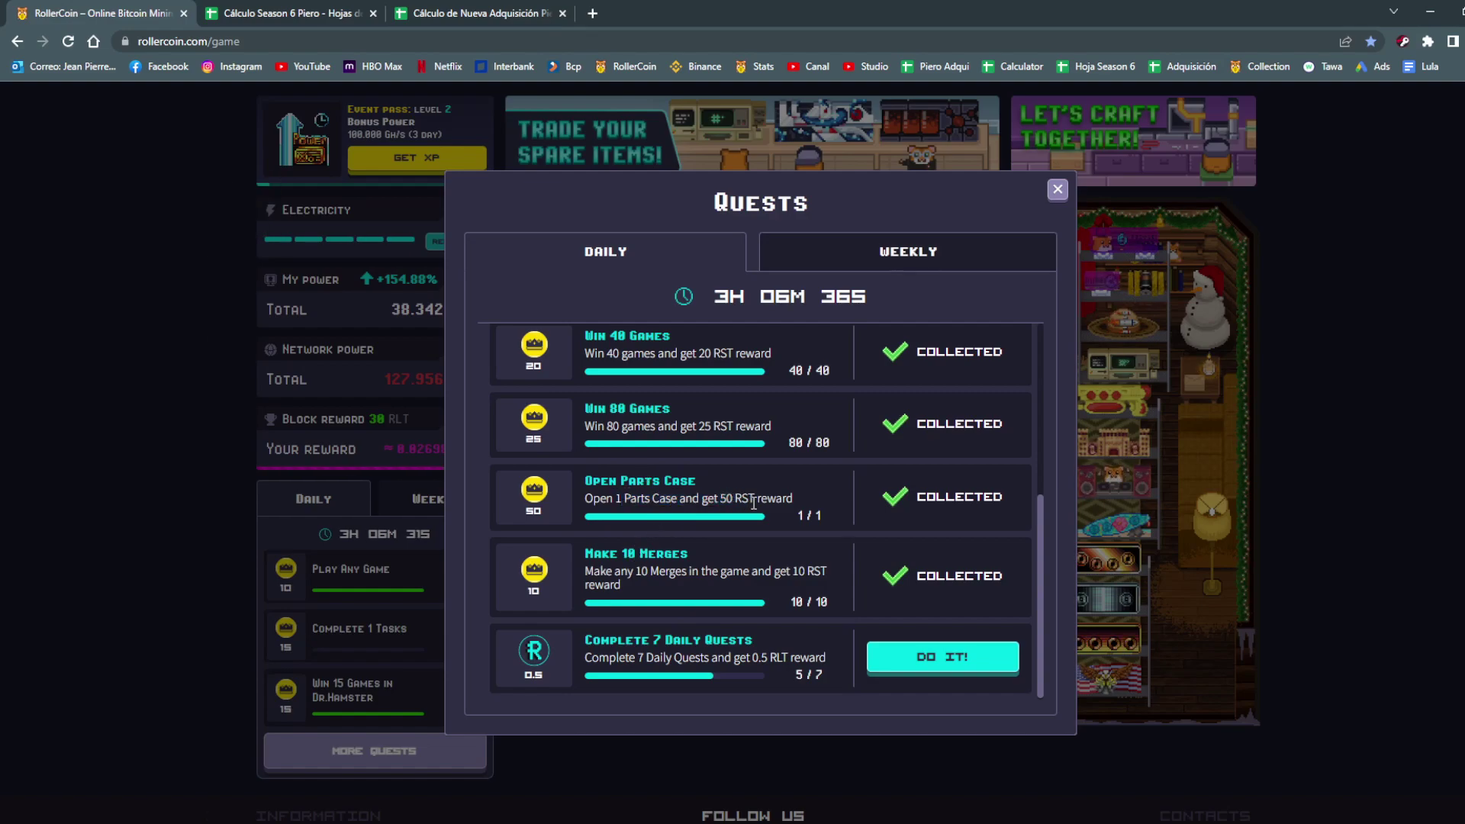
{"action": "scroll", "coordinate": [759, 489], "scroll_direction": "up", "scroll_amount": 3}
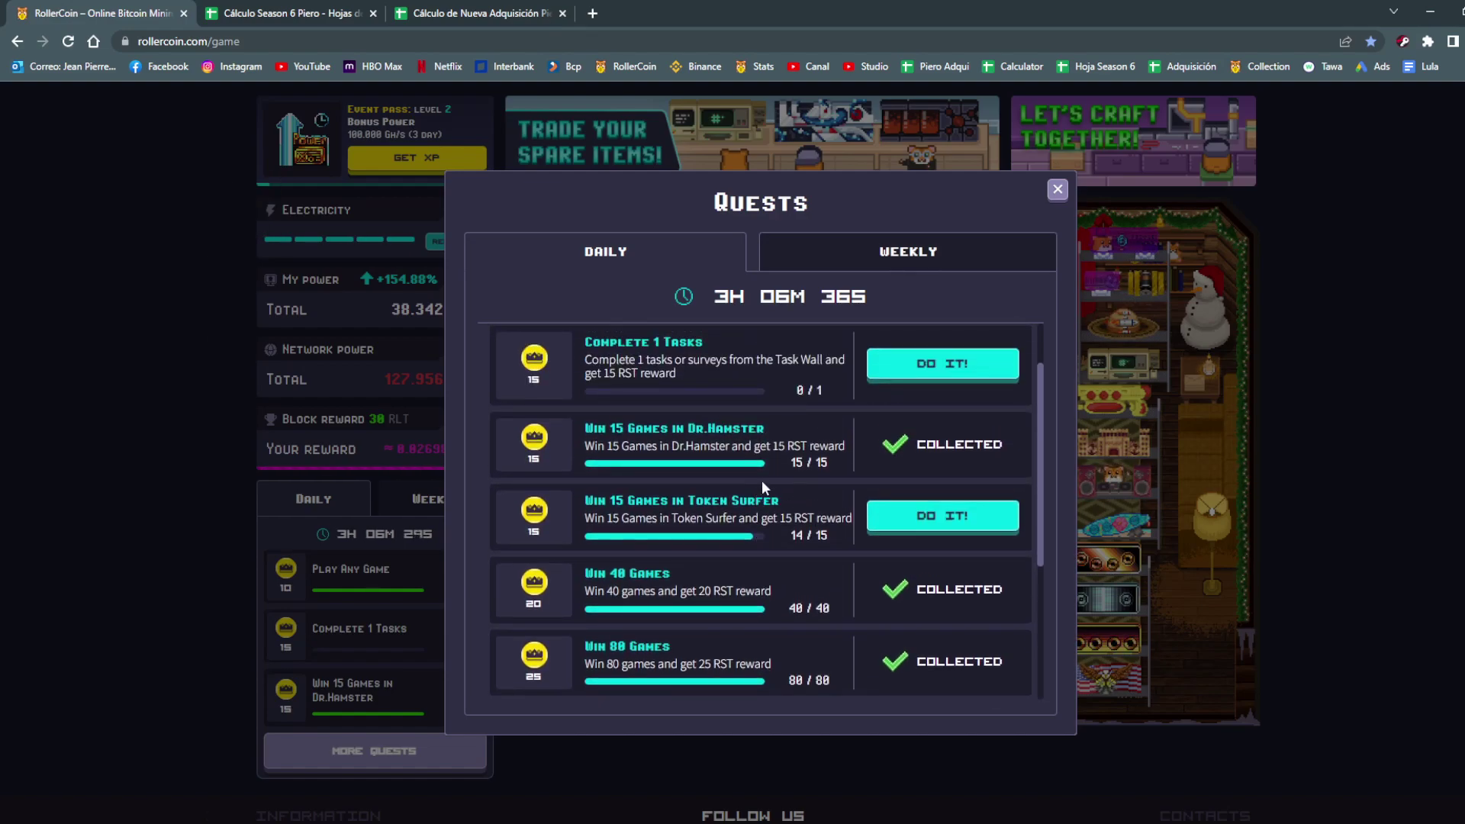
{"action": "scroll", "coordinate": [824, 435], "scroll_direction": "up", "scroll_amount": 1}
{"action": "scroll", "coordinate": [829, 430], "scroll_direction": "down", "scroll_amount": 4}
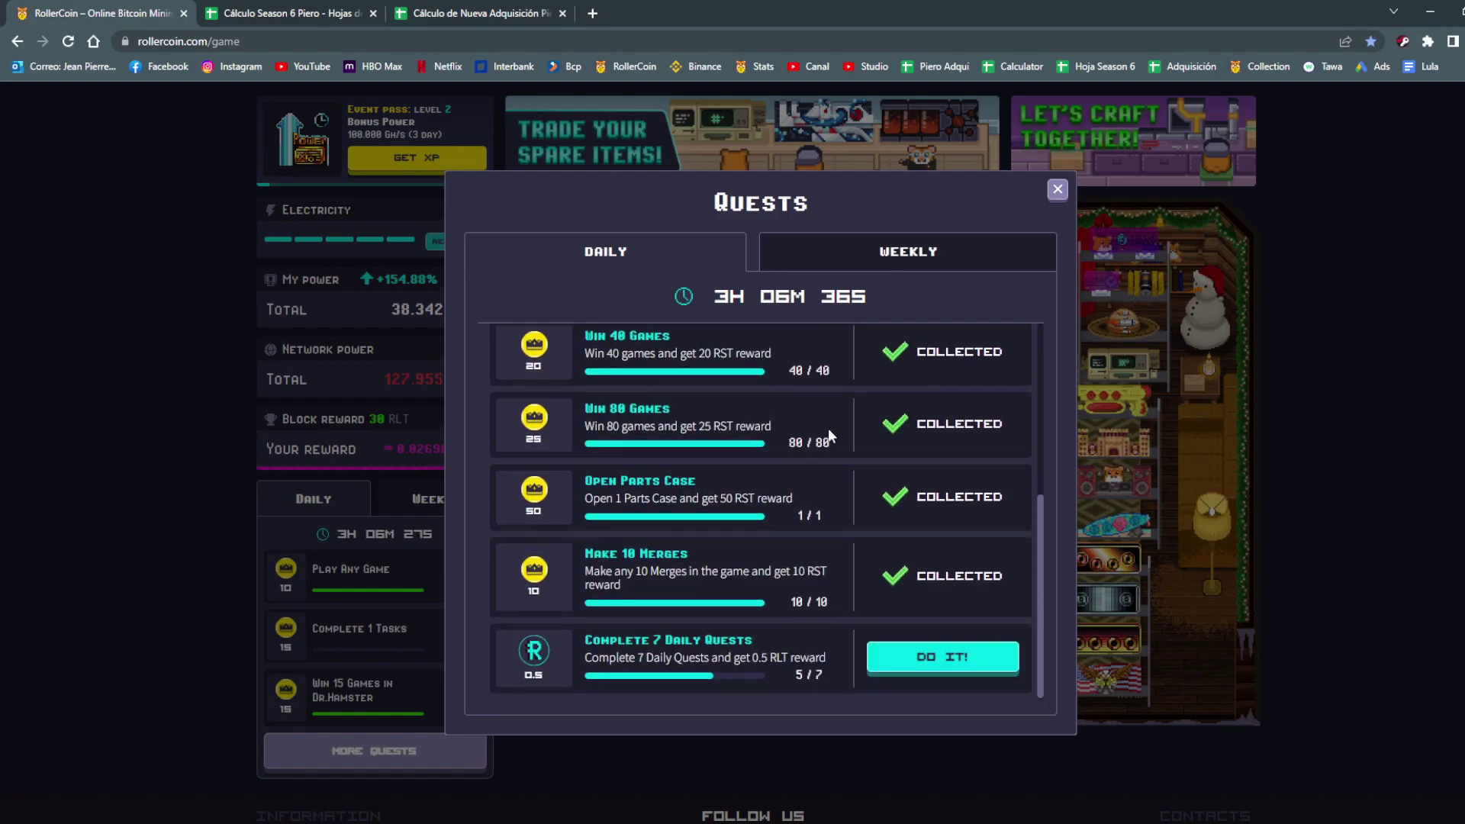
{"action": "scroll", "coordinate": [832, 649], "scroll_direction": "up", "scroll_amount": 2}
{"action": "scroll", "coordinate": [846, 602], "scroll_direction": "up", "scroll_amount": 2}
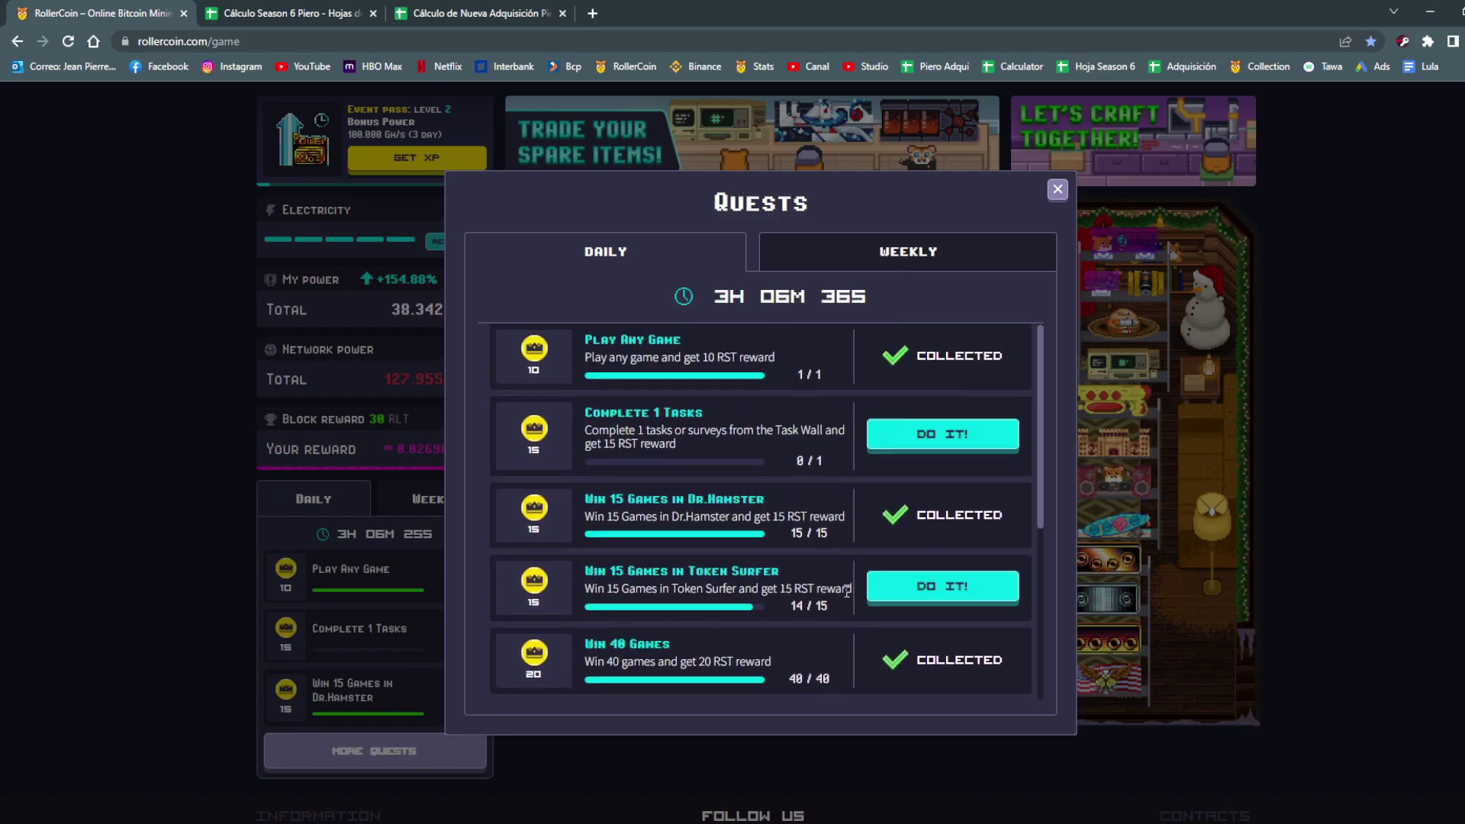
{"action": "scroll", "coordinate": [775, 505], "scroll_direction": "down", "scroll_amount": 4}
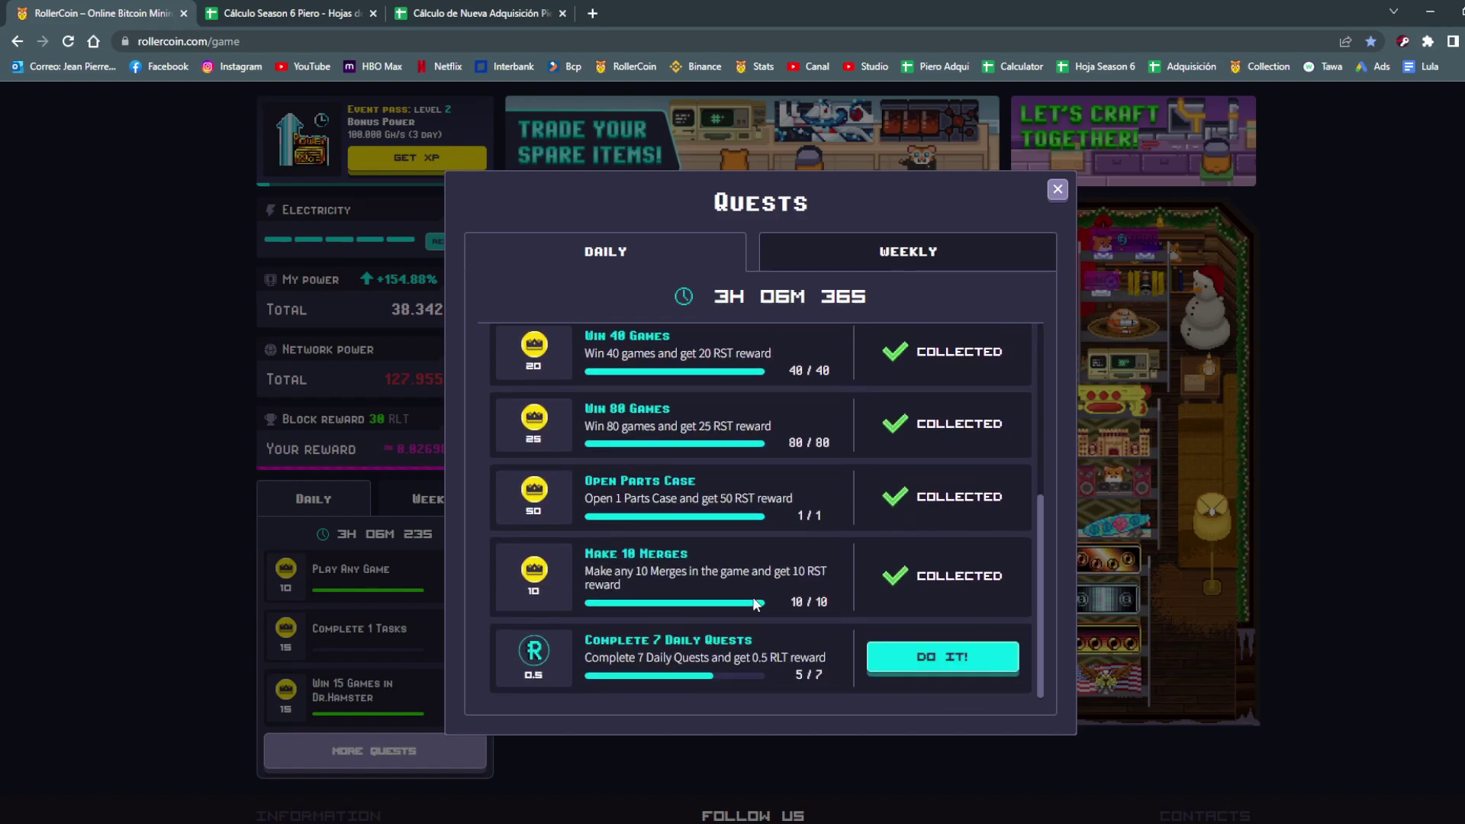
{"action": "scroll", "coordinate": [822, 628], "scroll_direction": "up", "scroll_amount": 4}
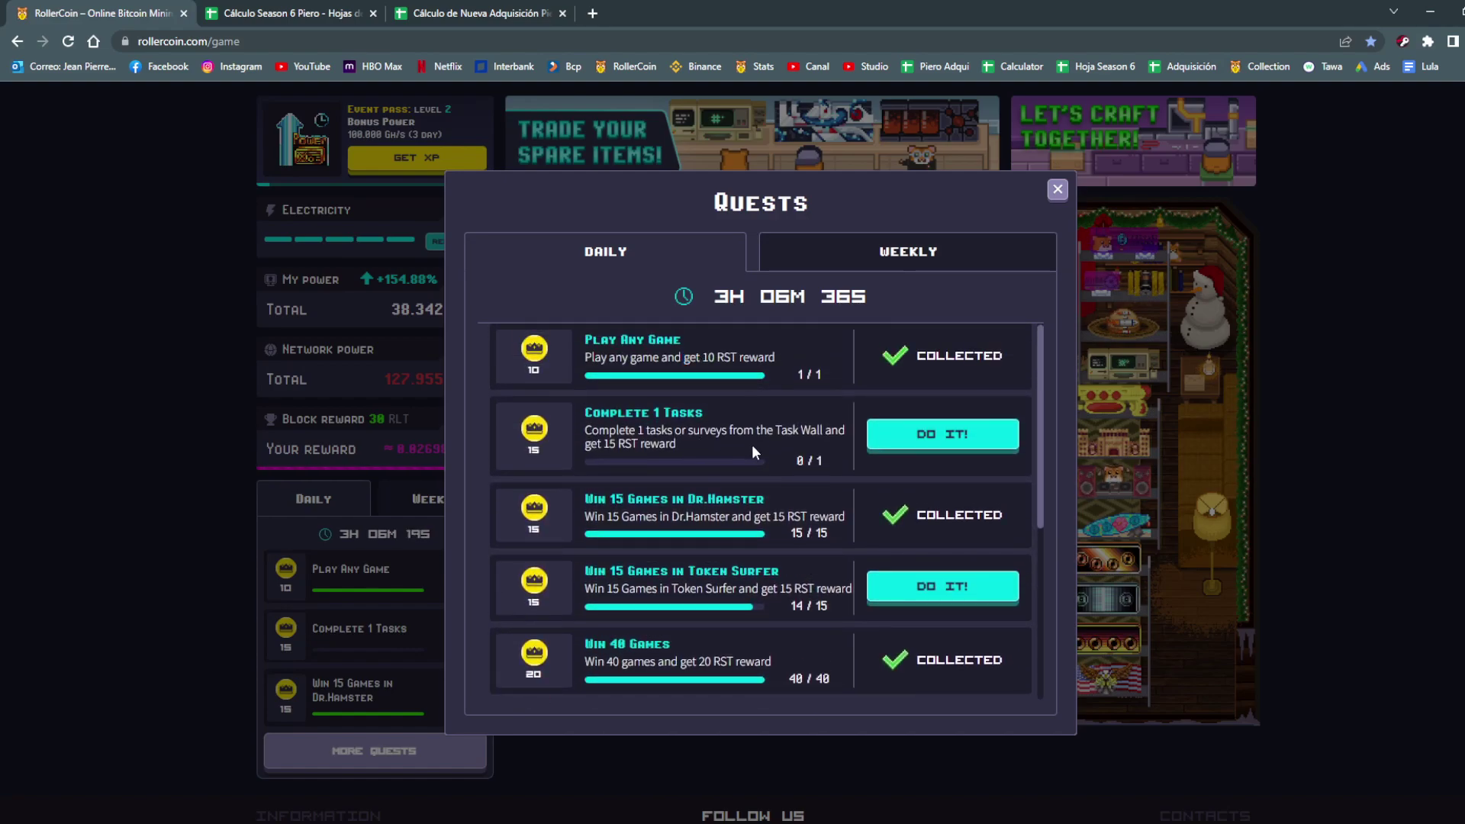
{"action": "scroll", "coordinate": [748, 511], "scroll_direction": "down", "scroll_amount": 1}
Highlight the merges quest reward and the Complete 7 Daily Quests description, then close Quests.
{"action": "left_click_drag", "start_coordinate": [725, 509], "coordinate": [774, 510]}
{"action": "scroll", "coordinate": [670, 456], "scroll_direction": "down", "scroll_amount": 2}
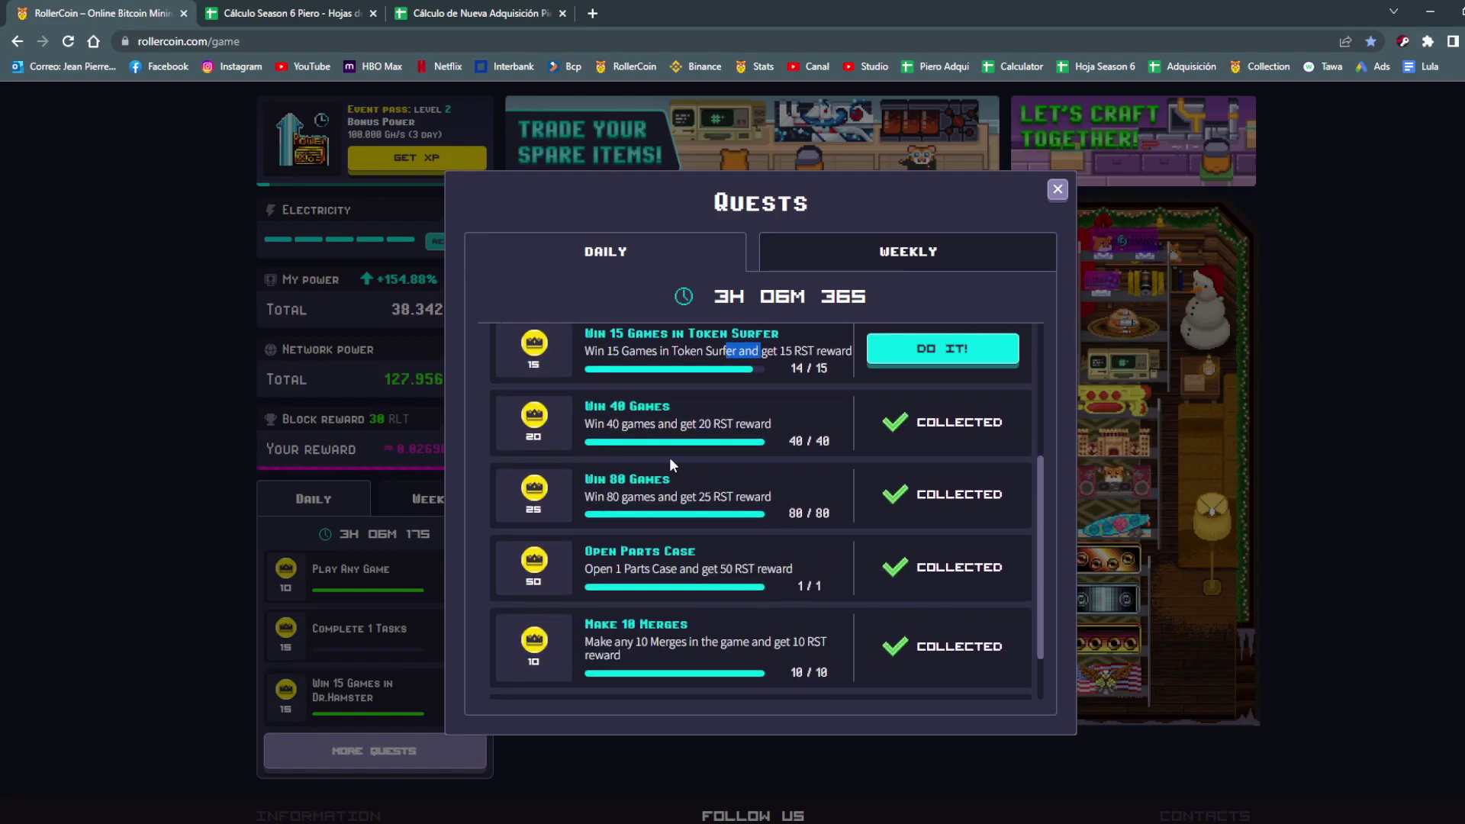
{"action": "scroll", "coordinate": [706, 494], "scroll_direction": "down", "scroll_amount": 1}
{"action": "left_click_drag", "start_coordinate": [664, 500], "coordinate": [735, 499]}
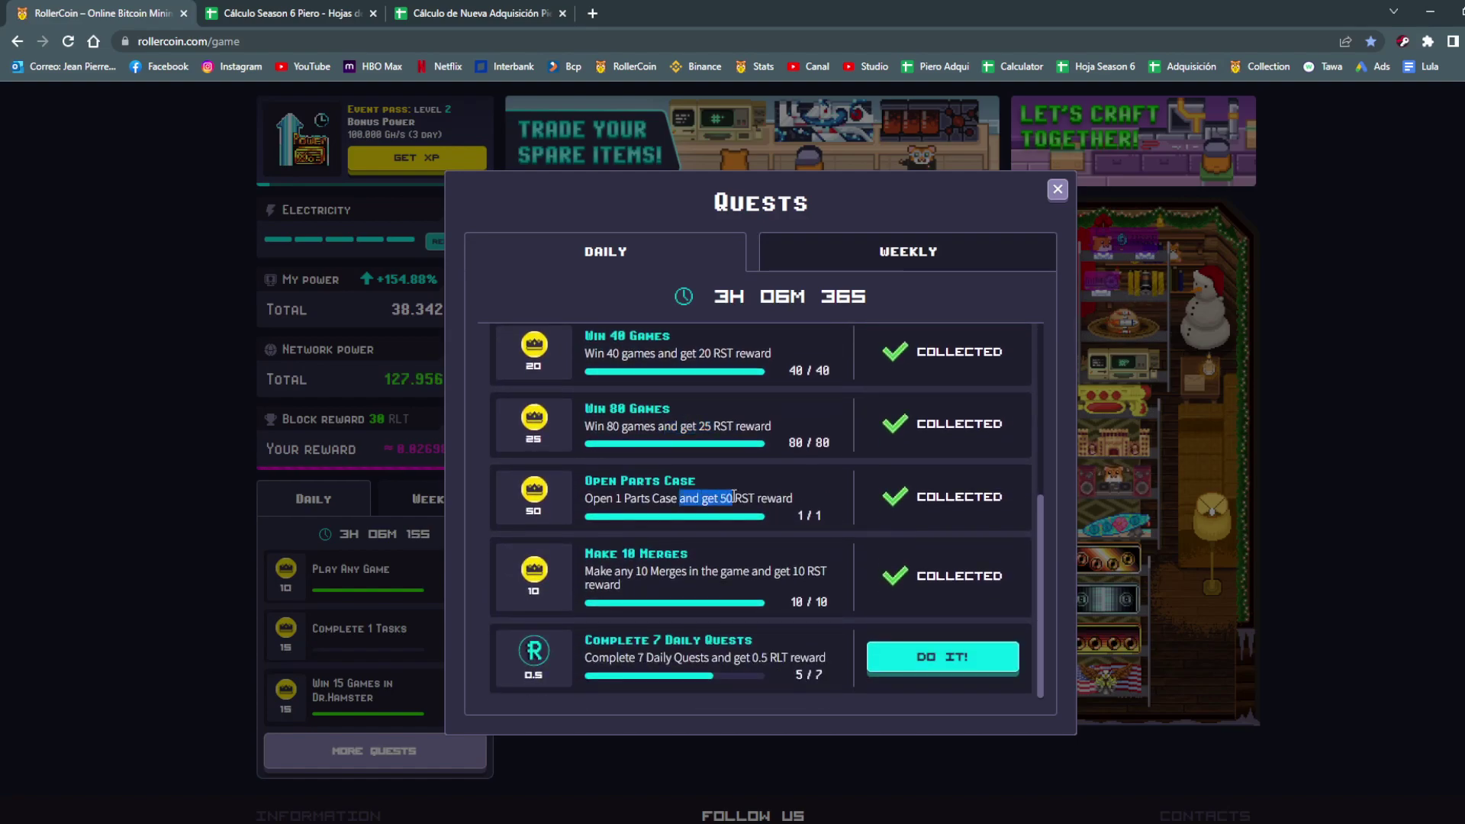
{"action": "left_click_drag", "start_coordinate": [679, 558], "coordinate": [640, 571]}
{"action": "scroll", "coordinate": [818, 548], "scroll_direction": "up", "scroll_amount": 1}
{"action": "scroll", "coordinate": [821, 542], "scroll_direction": "up", "scroll_amount": 3}
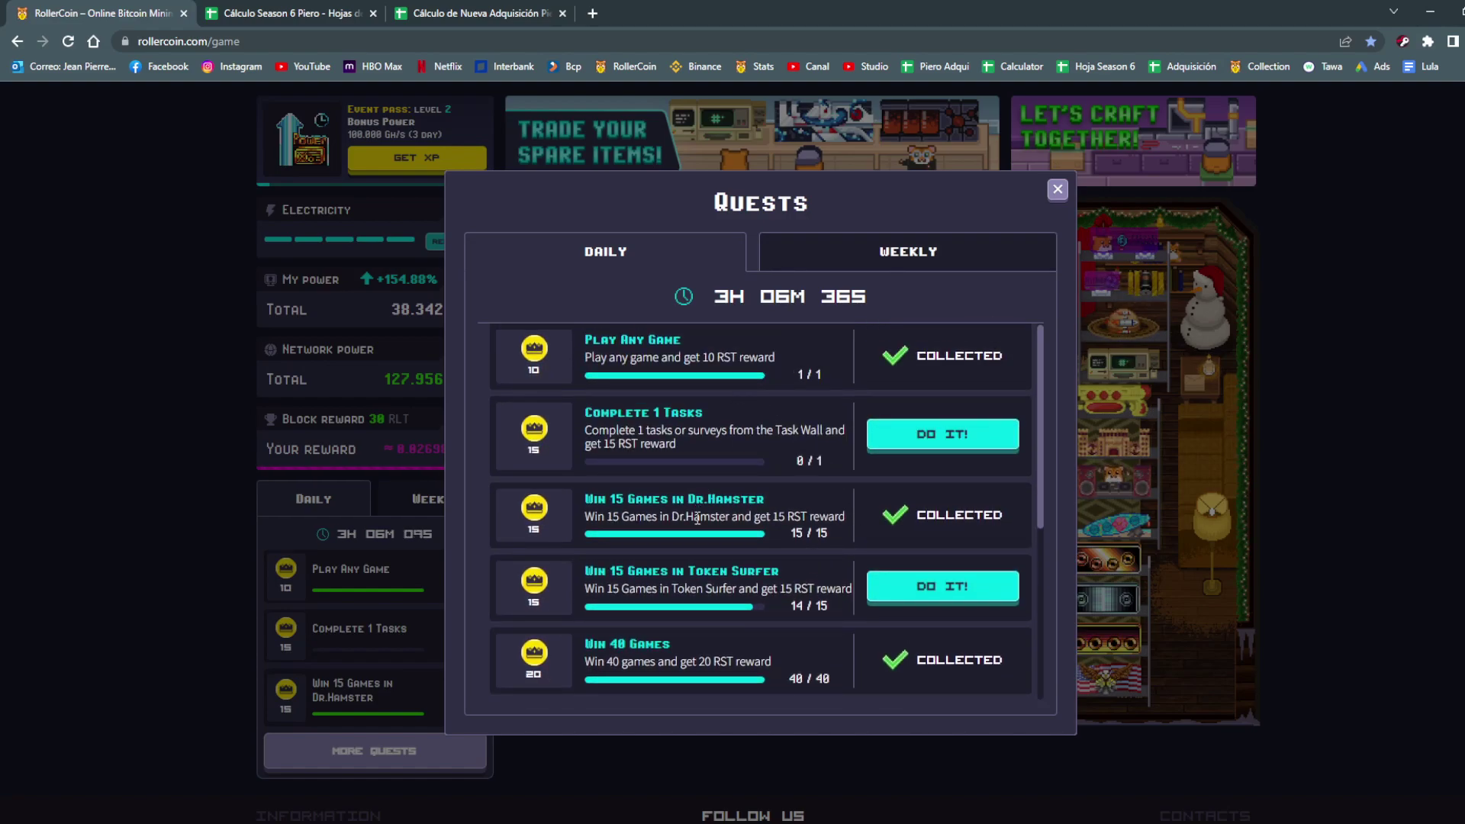
{"action": "scroll", "coordinate": [723, 575], "scroll_direction": "down", "scroll_amount": 4}
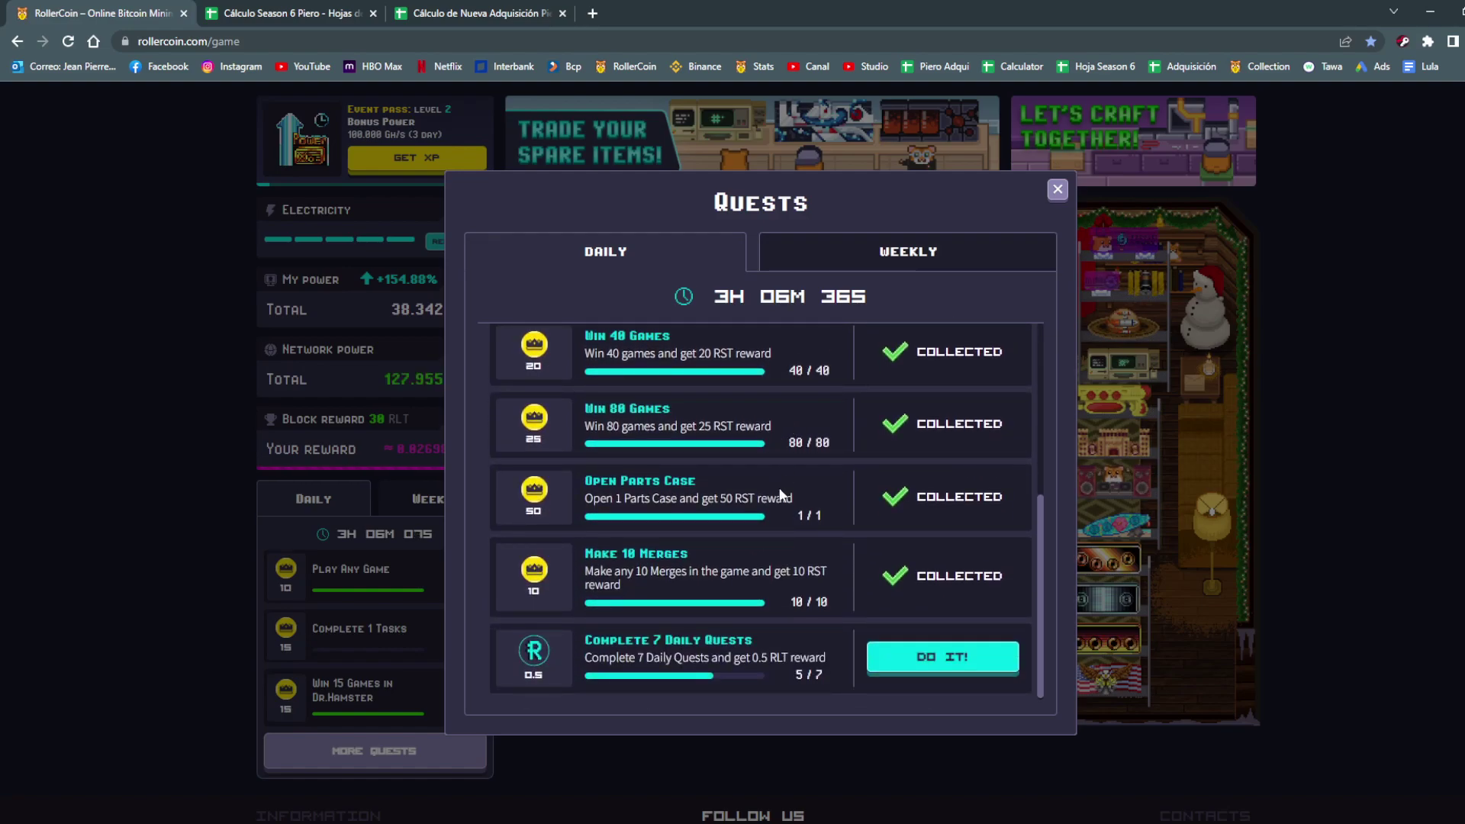
{"action": "left_click_drag", "start_coordinate": [657, 658], "coordinate": [744, 658]}
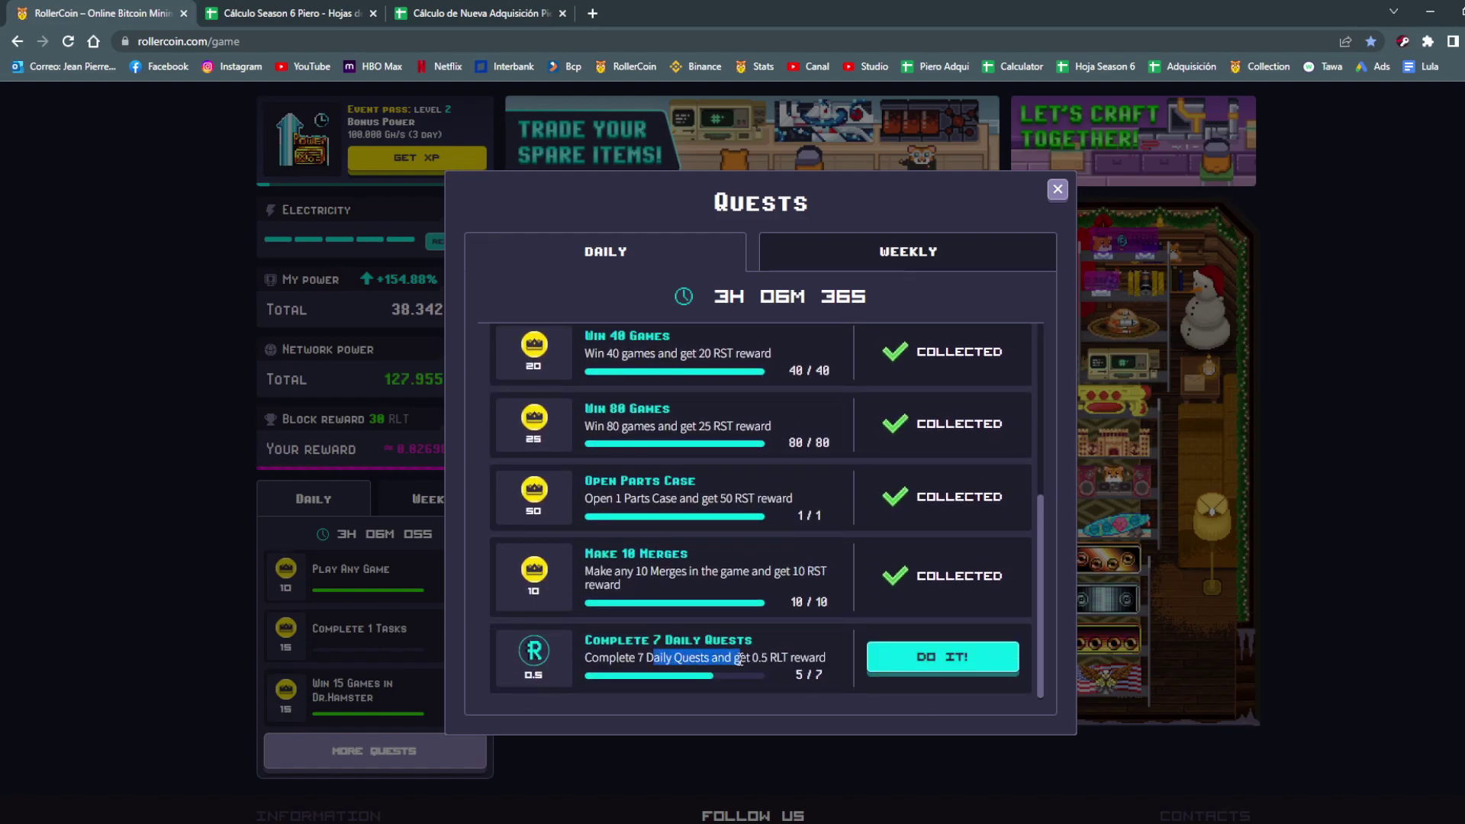
{"action": "left_click", "coordinate": [806, 670]}
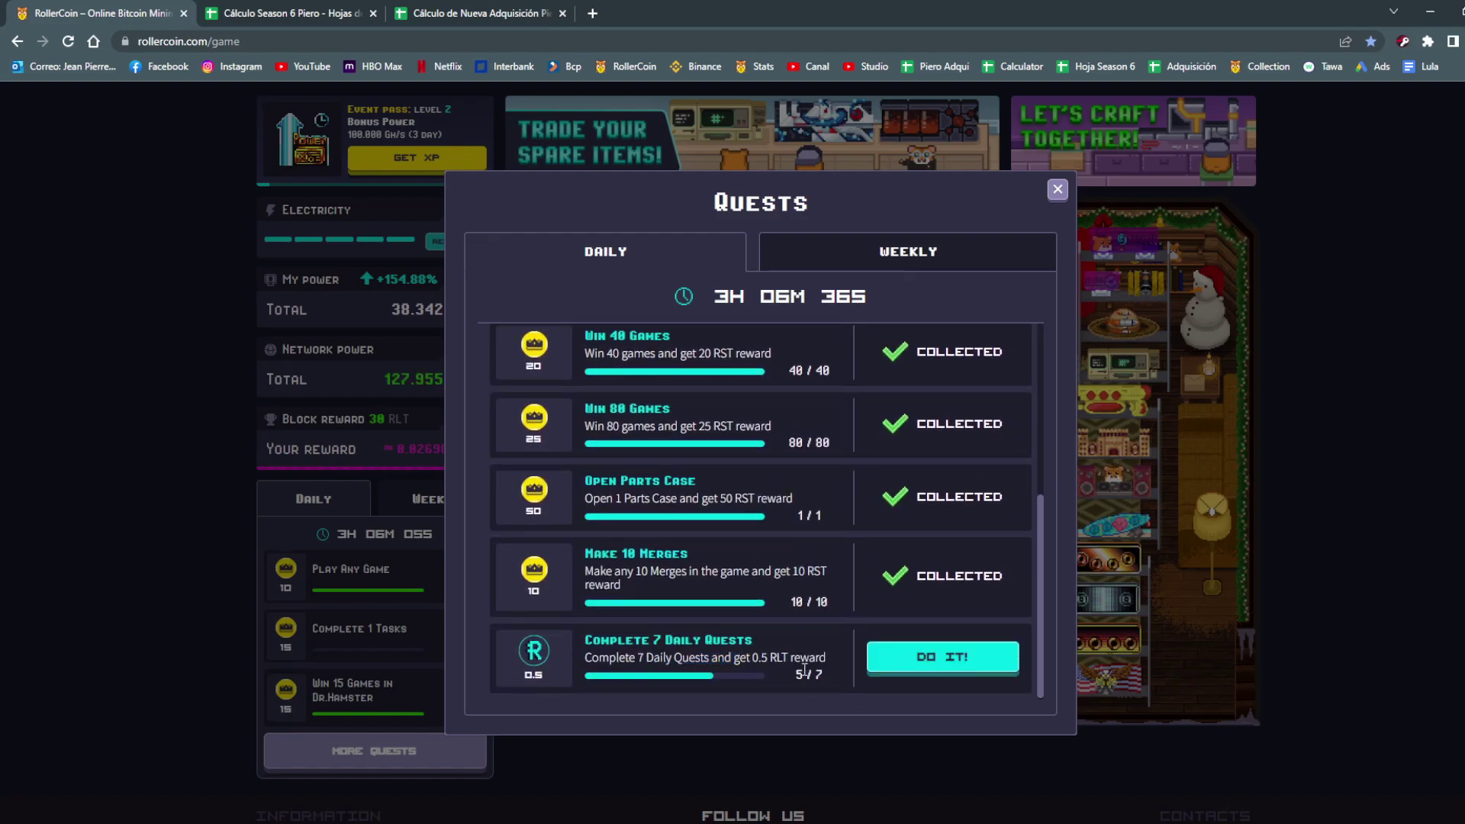
{"action": "left_click", "coordinate": [1058, 192]}
Enter 0.5 in cell H24 of the Nueva Adquisición sheet.
{"action": "key", "text": "ctrl+Tab"}
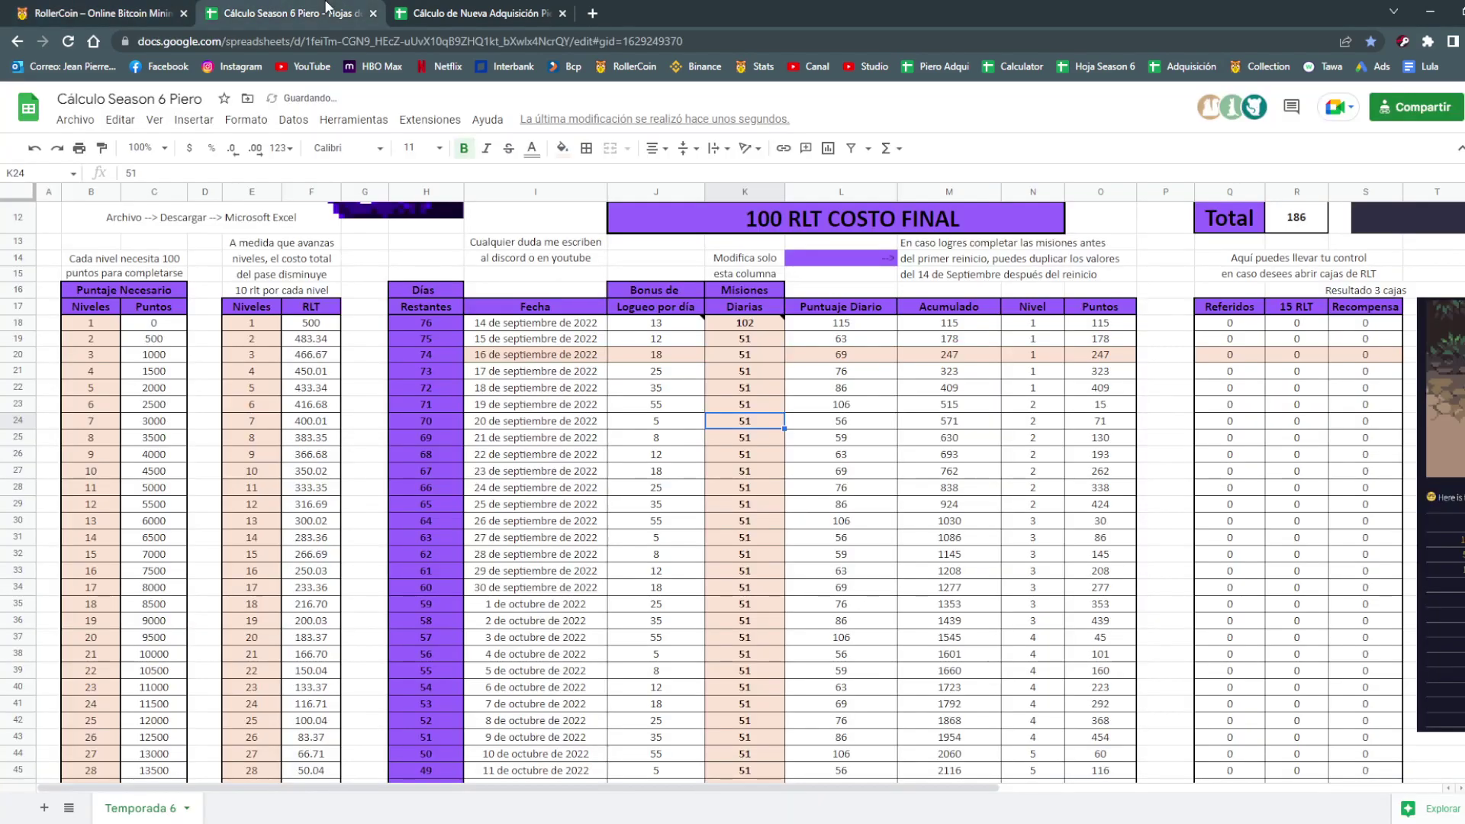
{"action": "key", "text": "ctrl+Tab"}
{"action": "left_click", "coordinate": [1164, 387]}
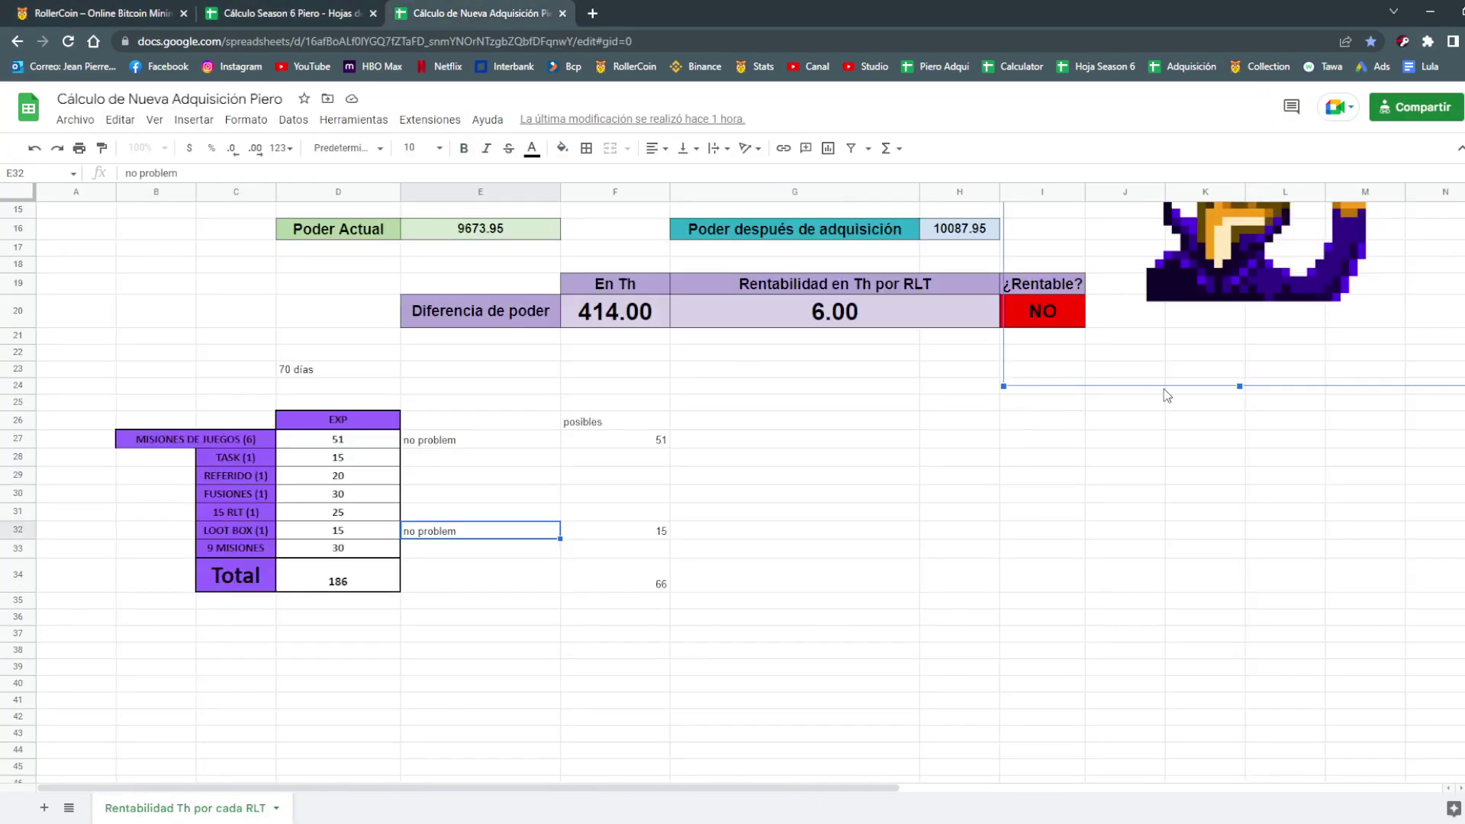
{"action": "left_click", "coordinate": [939, 388]}
{"action": "type", "text": "0.5"}
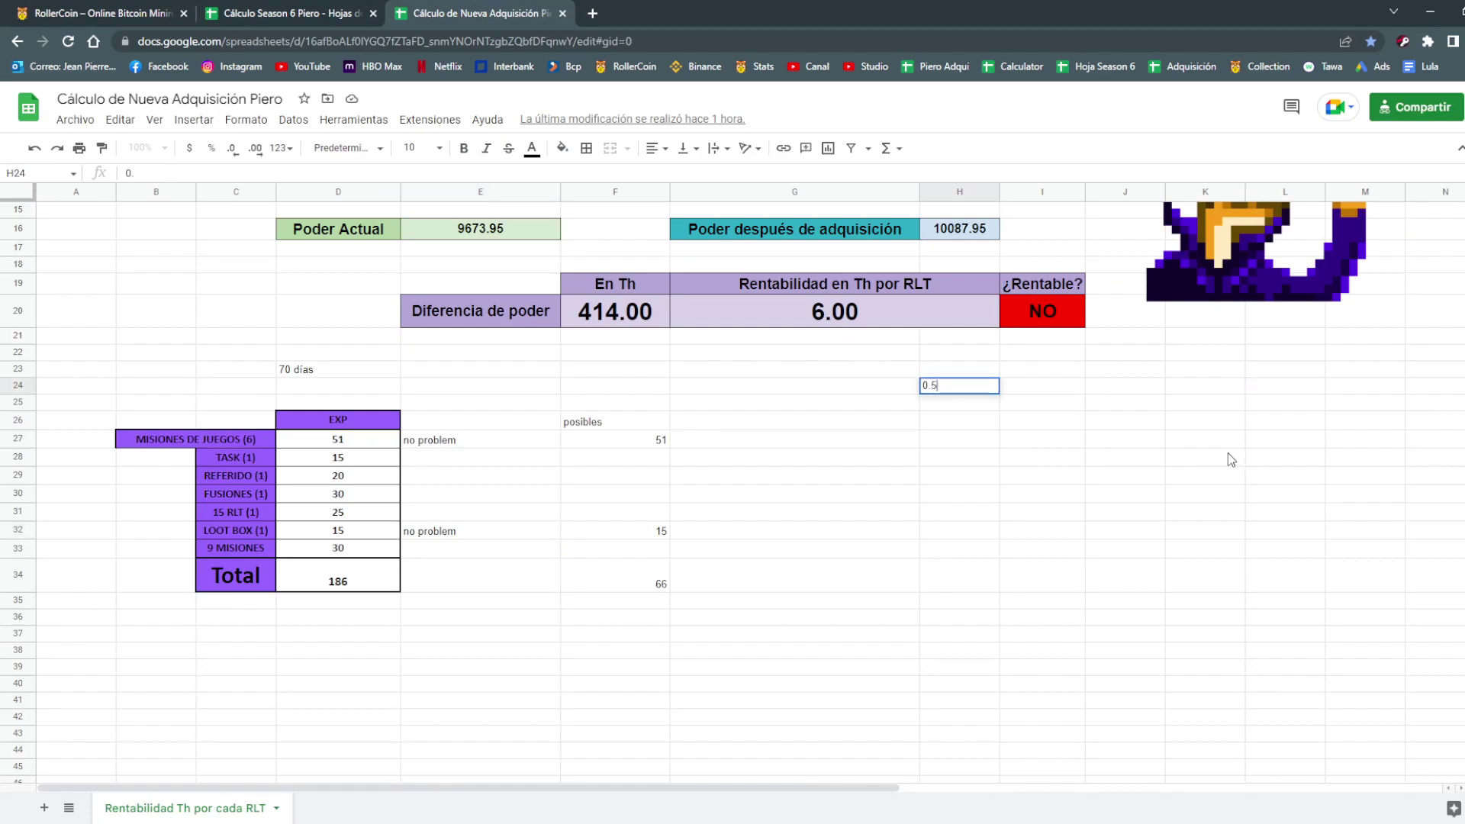
{"action": "key", "text": "Return"}
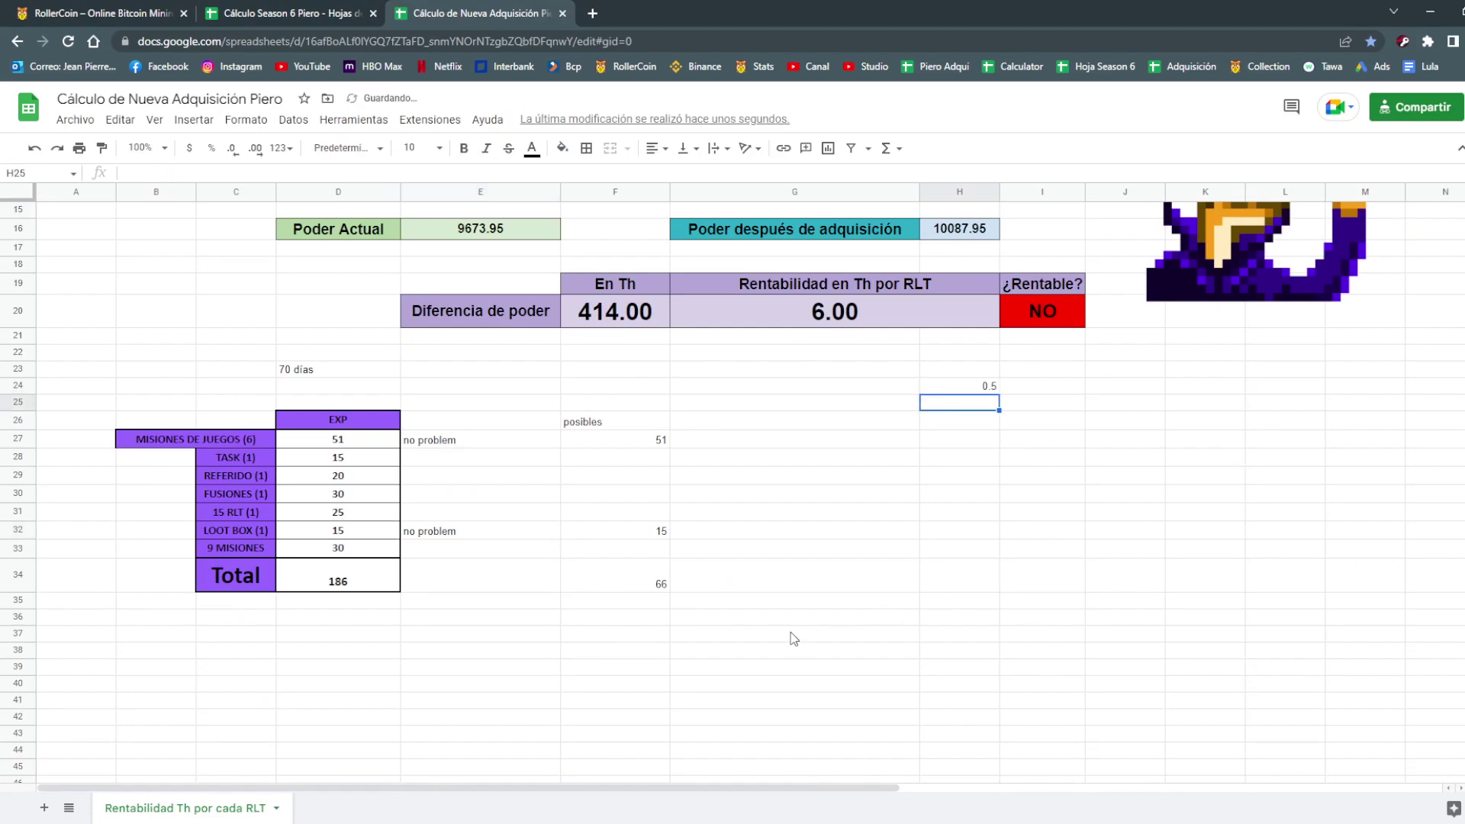
Check the 15 in F32 and the 9 MISIONES label in C33, glancing at the Season 6 sheet.
{"action": "left_click", "coordinate": [667, 529]}
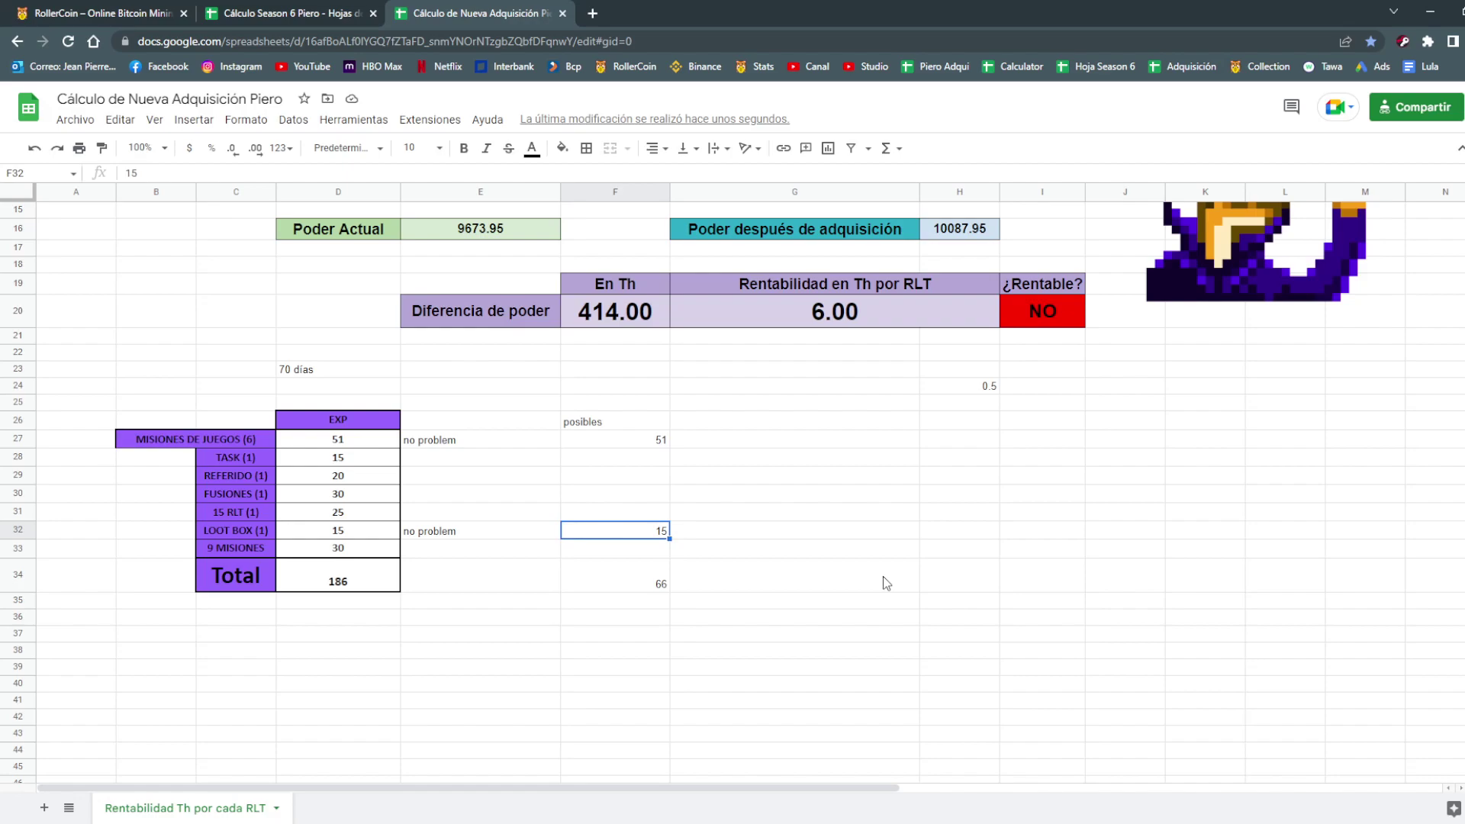
{"action": "key", "text": "Down"}
{"action": "key", "text": "Left"}
{"action": "key", "text": "Left"}
{"action": "key", "text": "Left"}
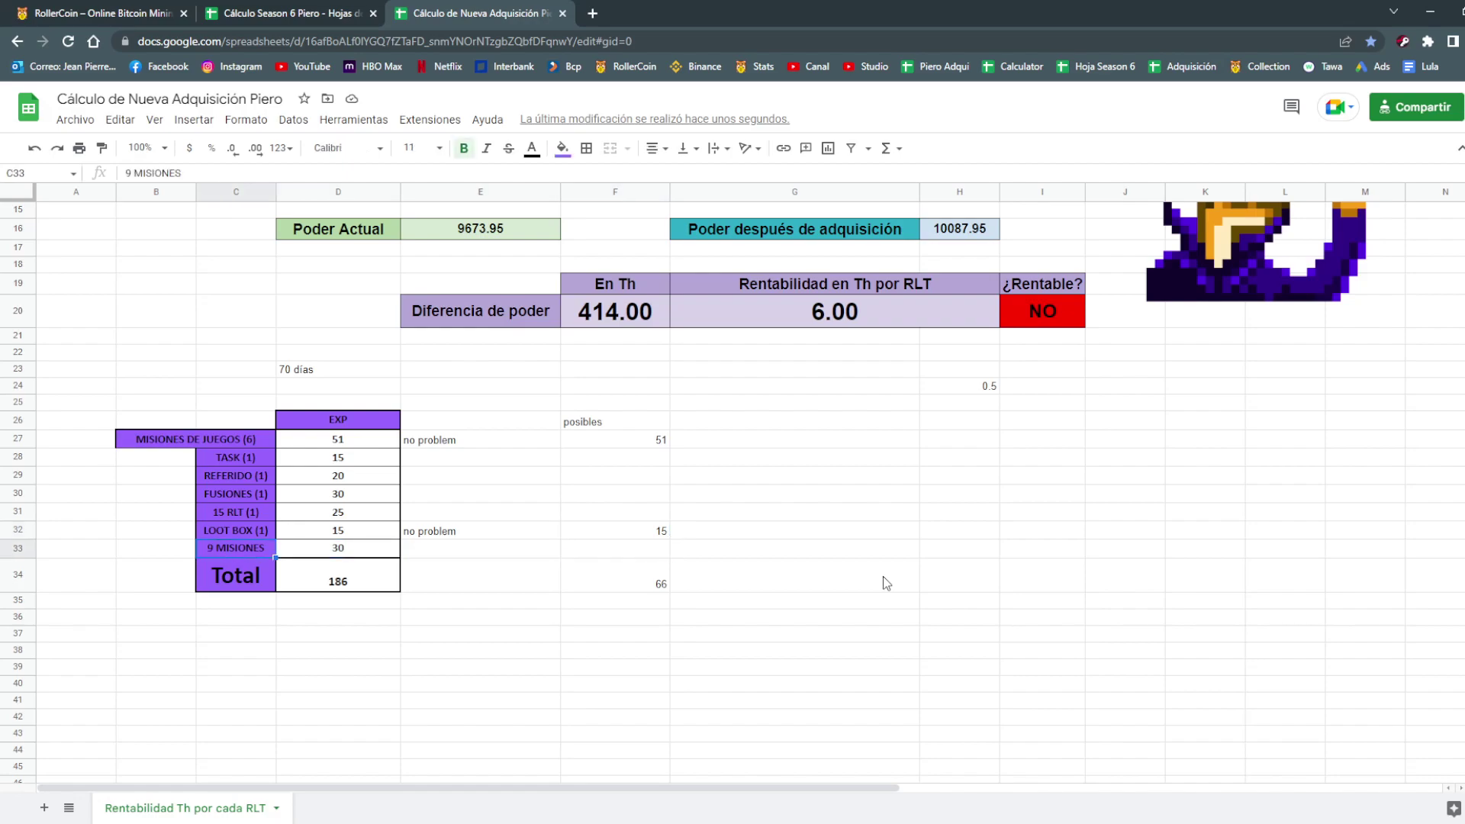
{"action": "key", "text": "Right"}
{"action": "key", "text": "Right"}
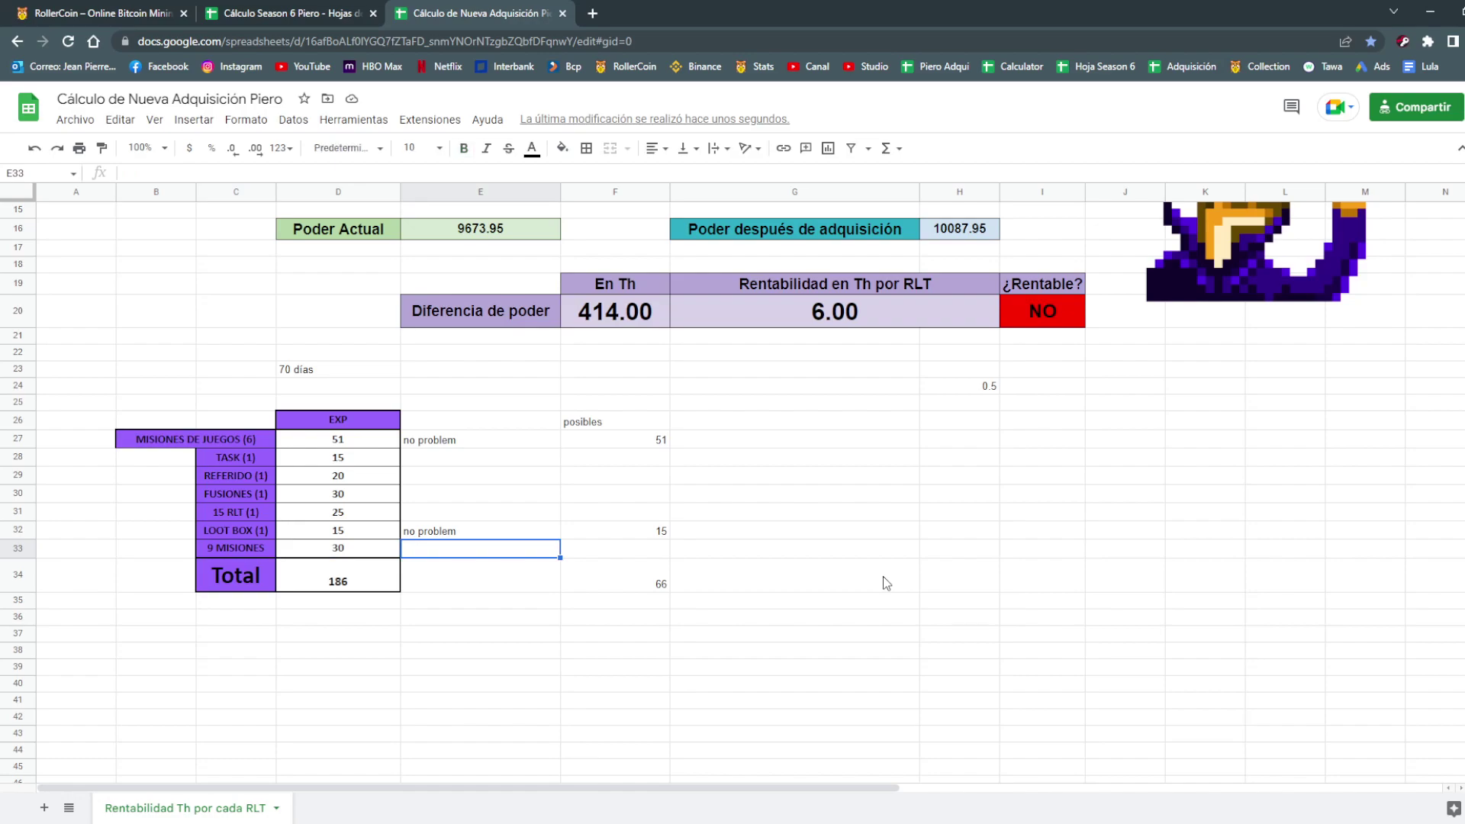
{"action": "key", "text": "Right"}
{"action": "key", "text": "Up"}
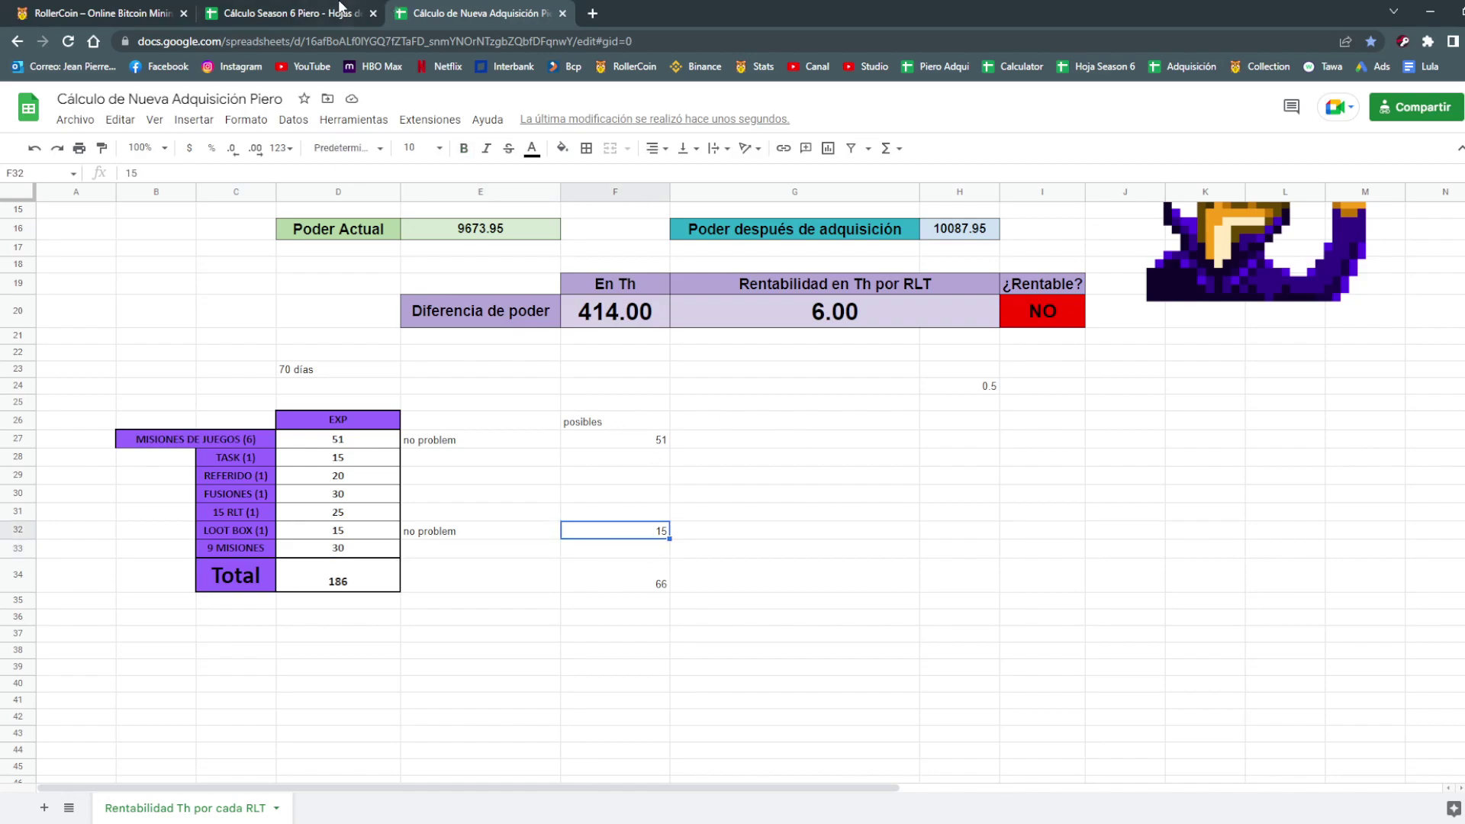
{"action": "left_click", "coordinate": [339, 10]}
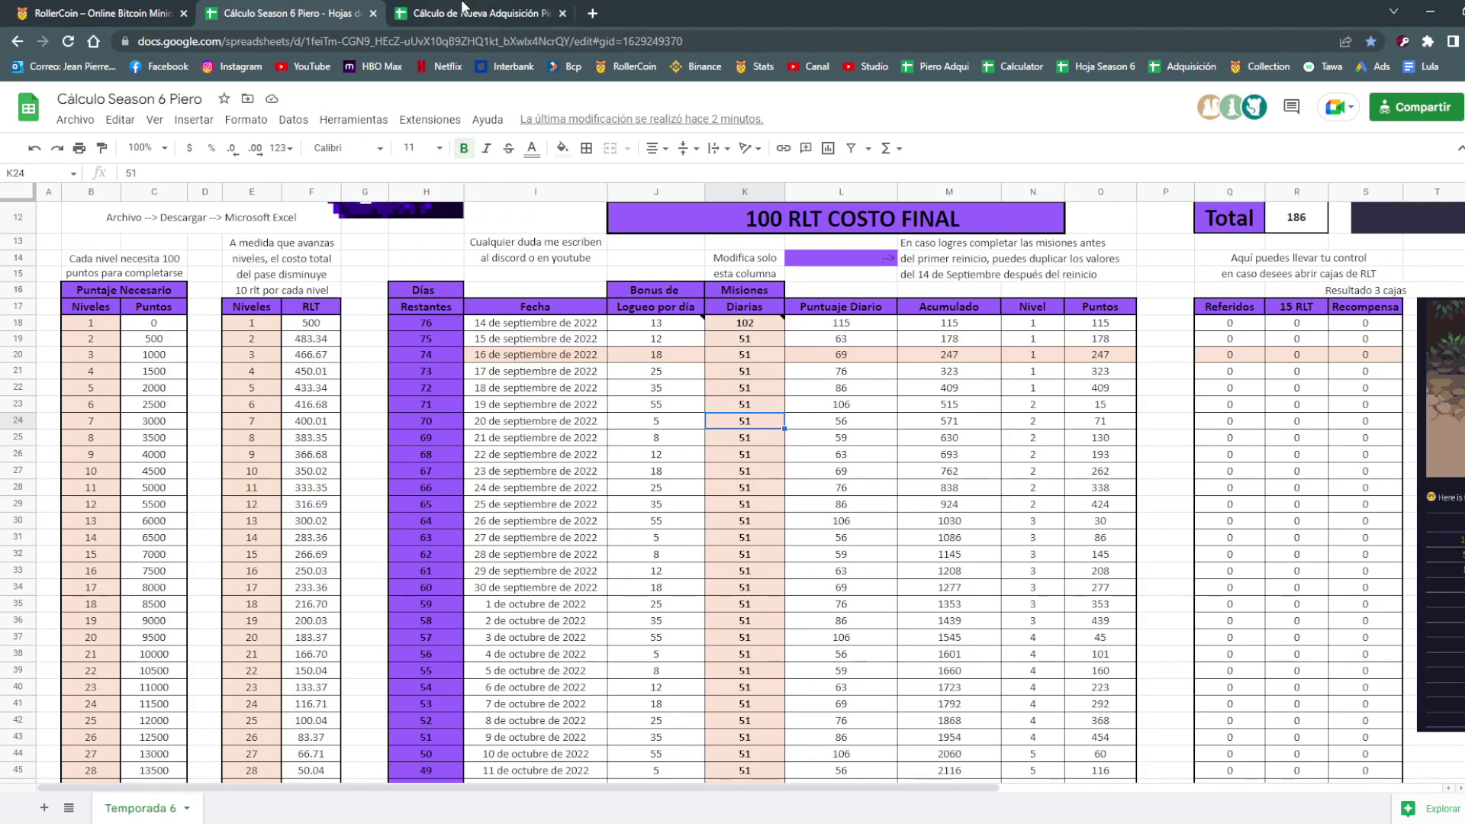
{"action": "left_click", "coordinate": [465, 12]}
Move the 70 días note from D23 to F23, then switch to the Cálculo Season 6 Piero sheet.
{"action": "left_click", "coordinate": [319, 370]}
{"action": "key", "text": "ctrl+c"}
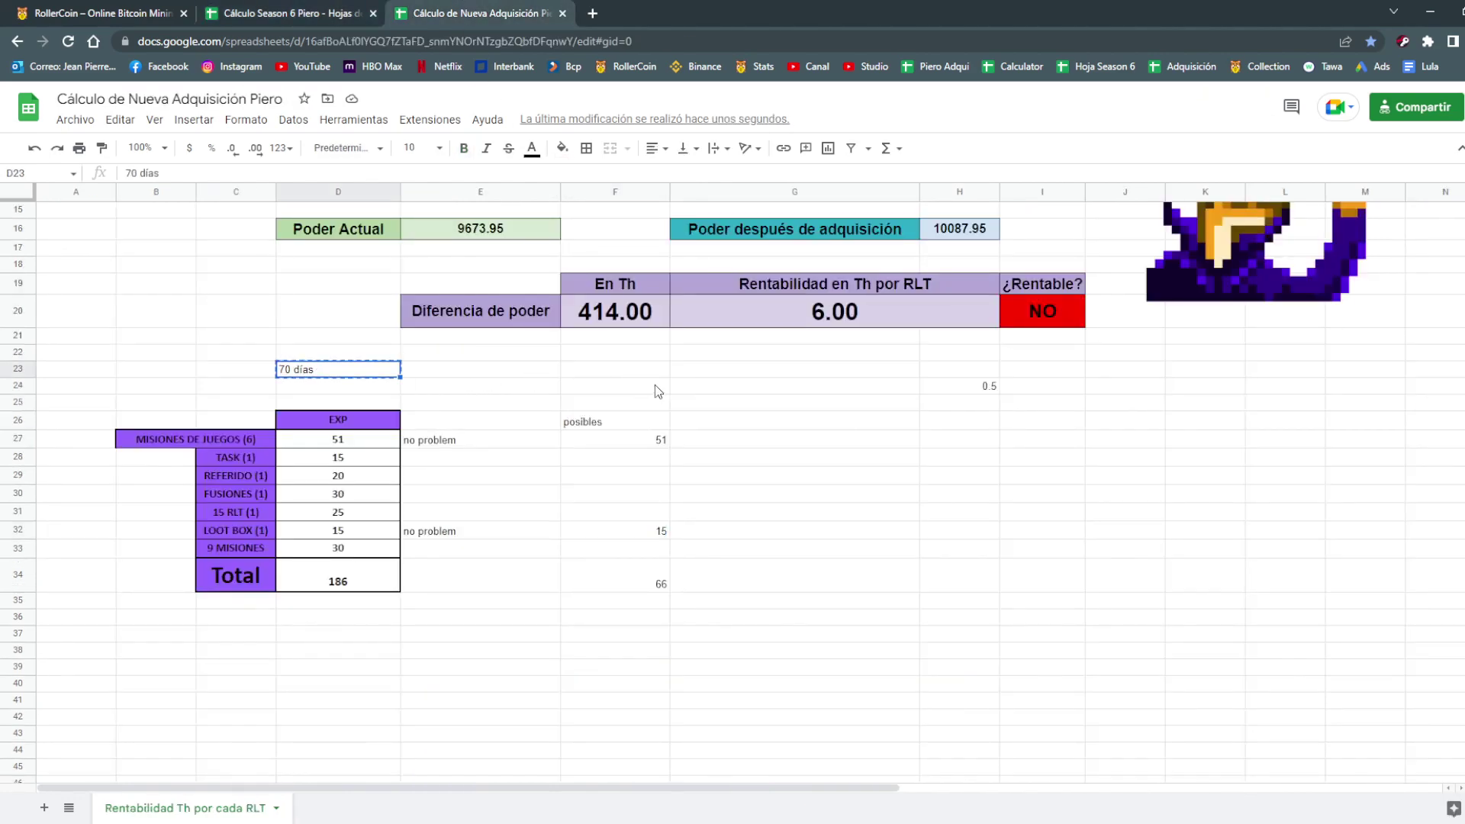
{"action": "key", "text": "Right"}
{"action": "key", "text": "Right"}
{"action": "key", "text": "Right"}
{"action": "key", "text": "ctrl+v"}
{"action": "key", "text": "ctrl+z"}
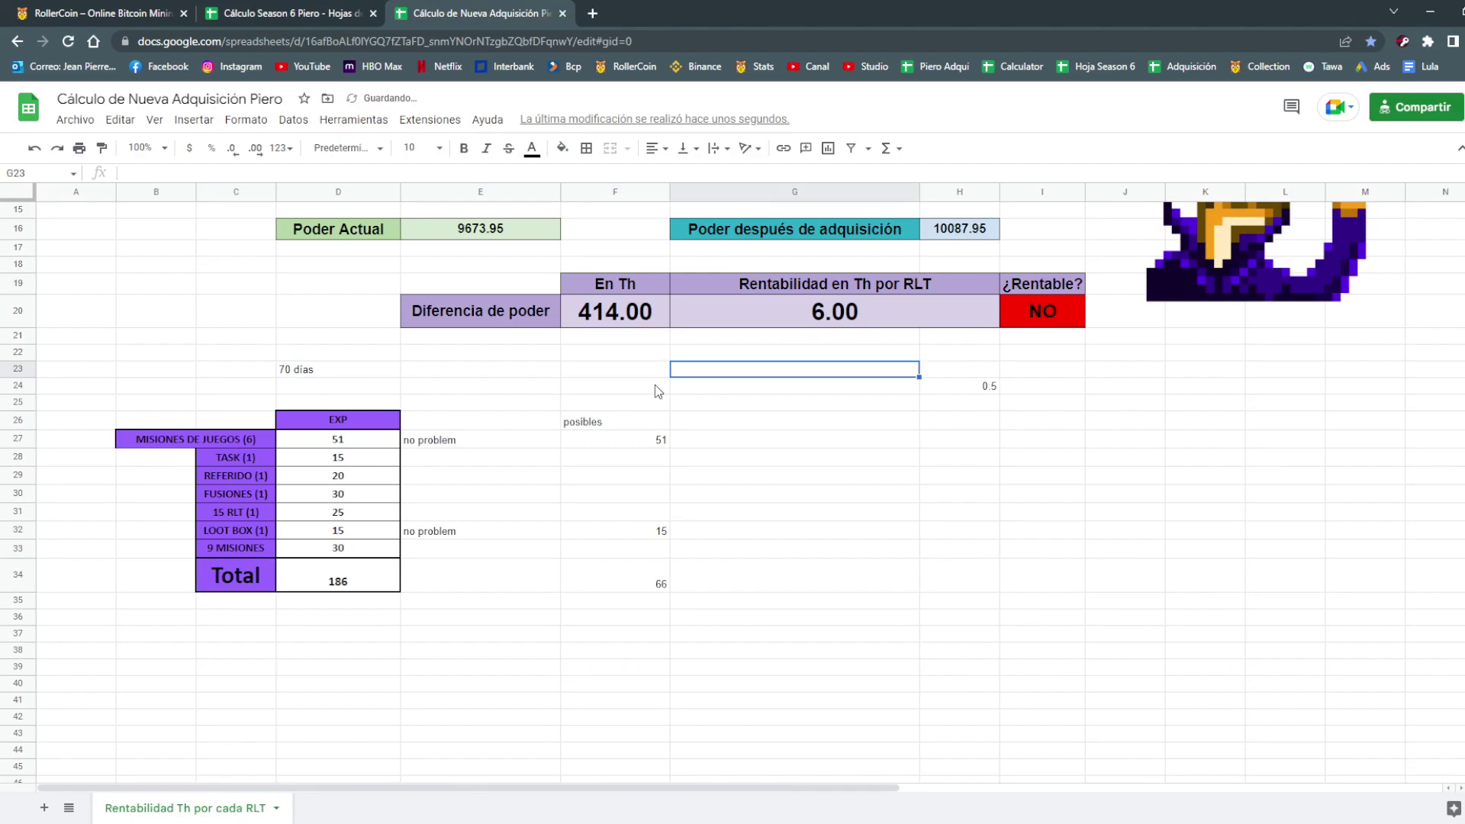
{"action": "key", "text": "Left"}
{"action": "key", "text": "Left"}
{"action": "key", "text": "Left"}
{"action": "key", "text": "Right"}
{"action": "key", "text": "Right"}
{"action": "key", "text": "ctrl+v"}
{"action": "key", "text": "Left"}
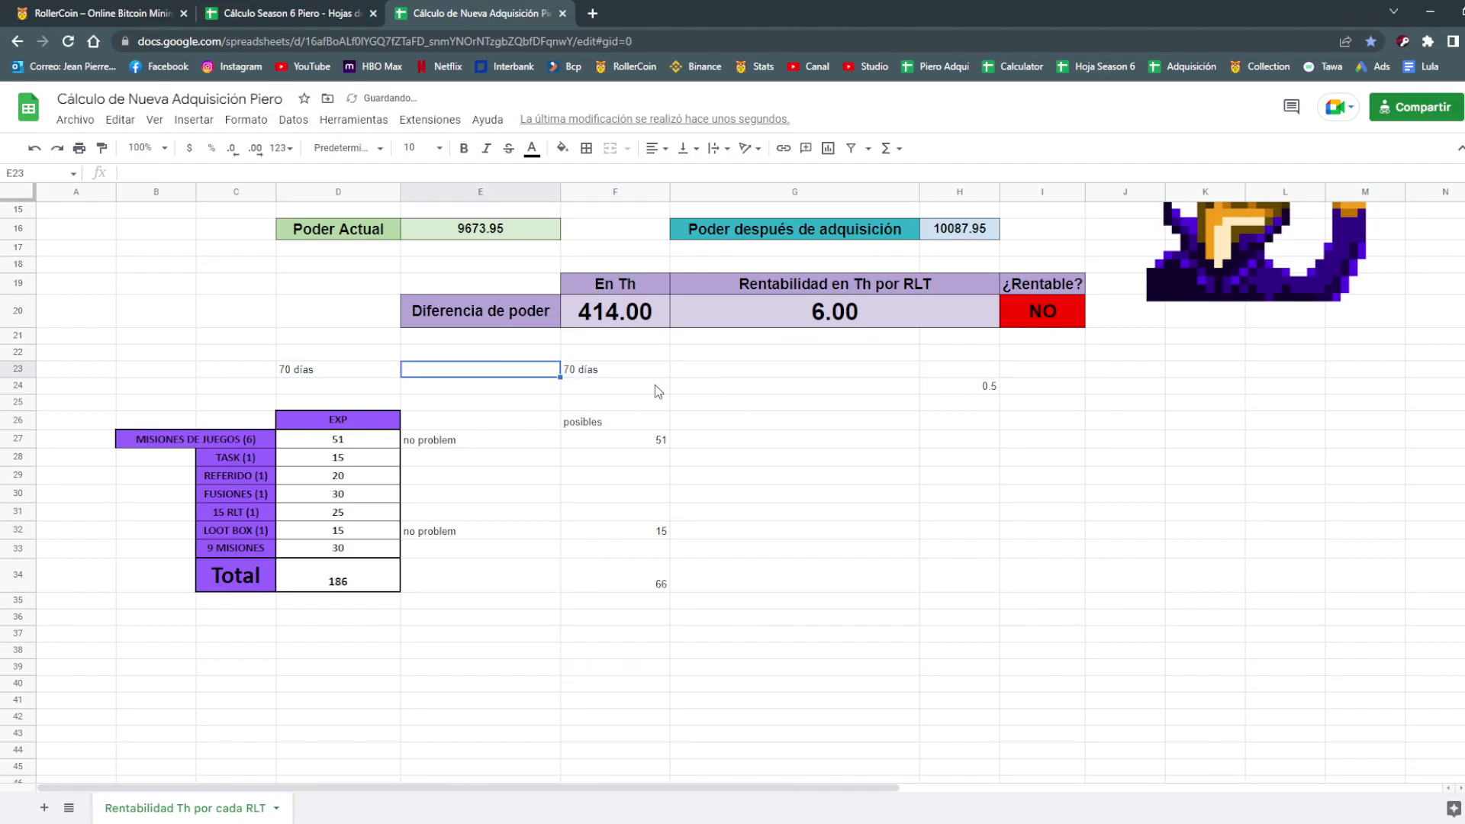
{"action": "key", "text": "Left"}
{"action": "key", "text": "Delete"}
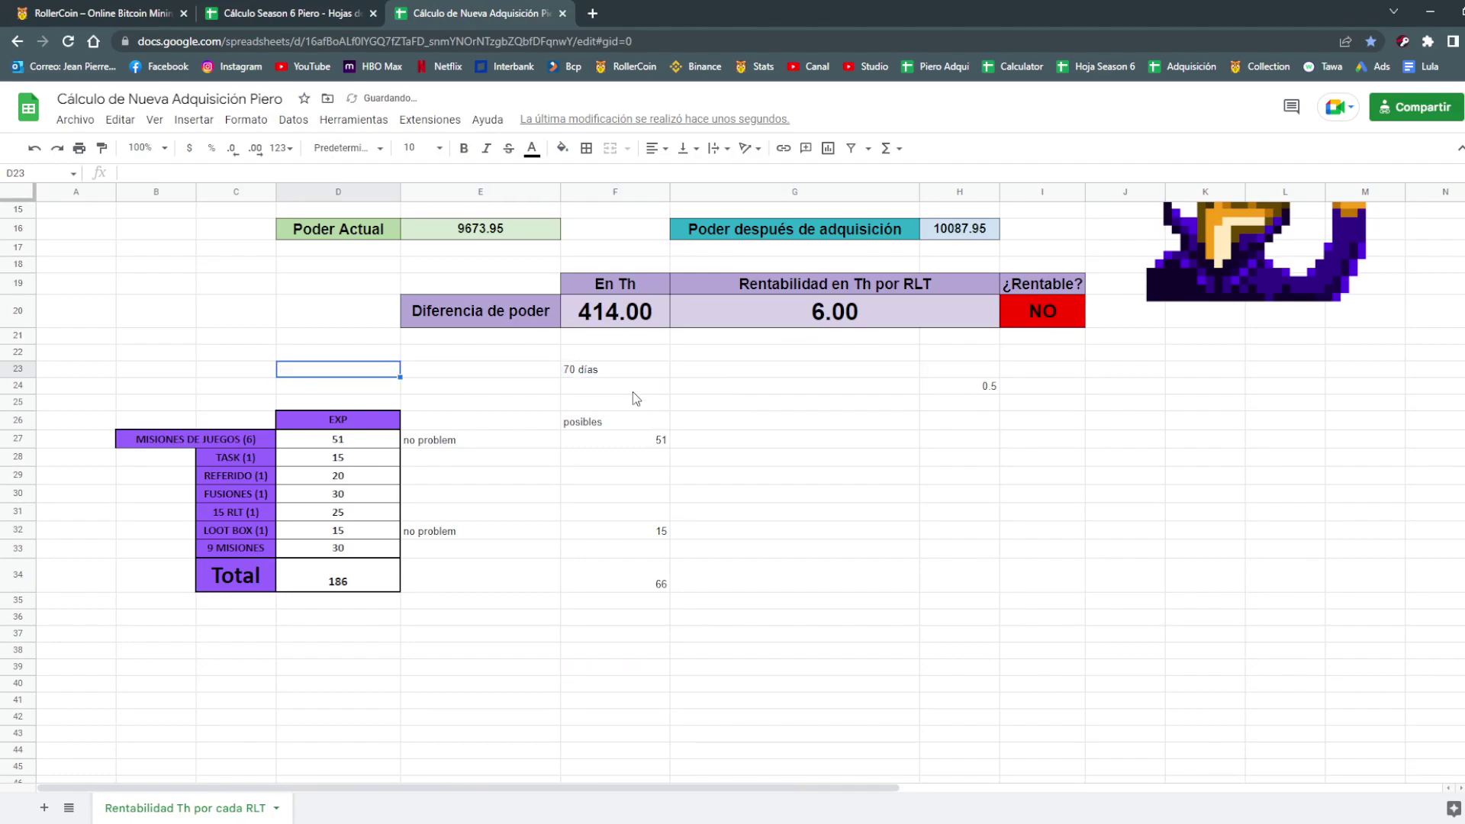
{"action": "key", "text": "ctrl+Page_Up"}
Enter 66 daily missions for 20, 21 and 22 September in K24:K26.
{"action": "left_click", "coordinate": [768, 355]}
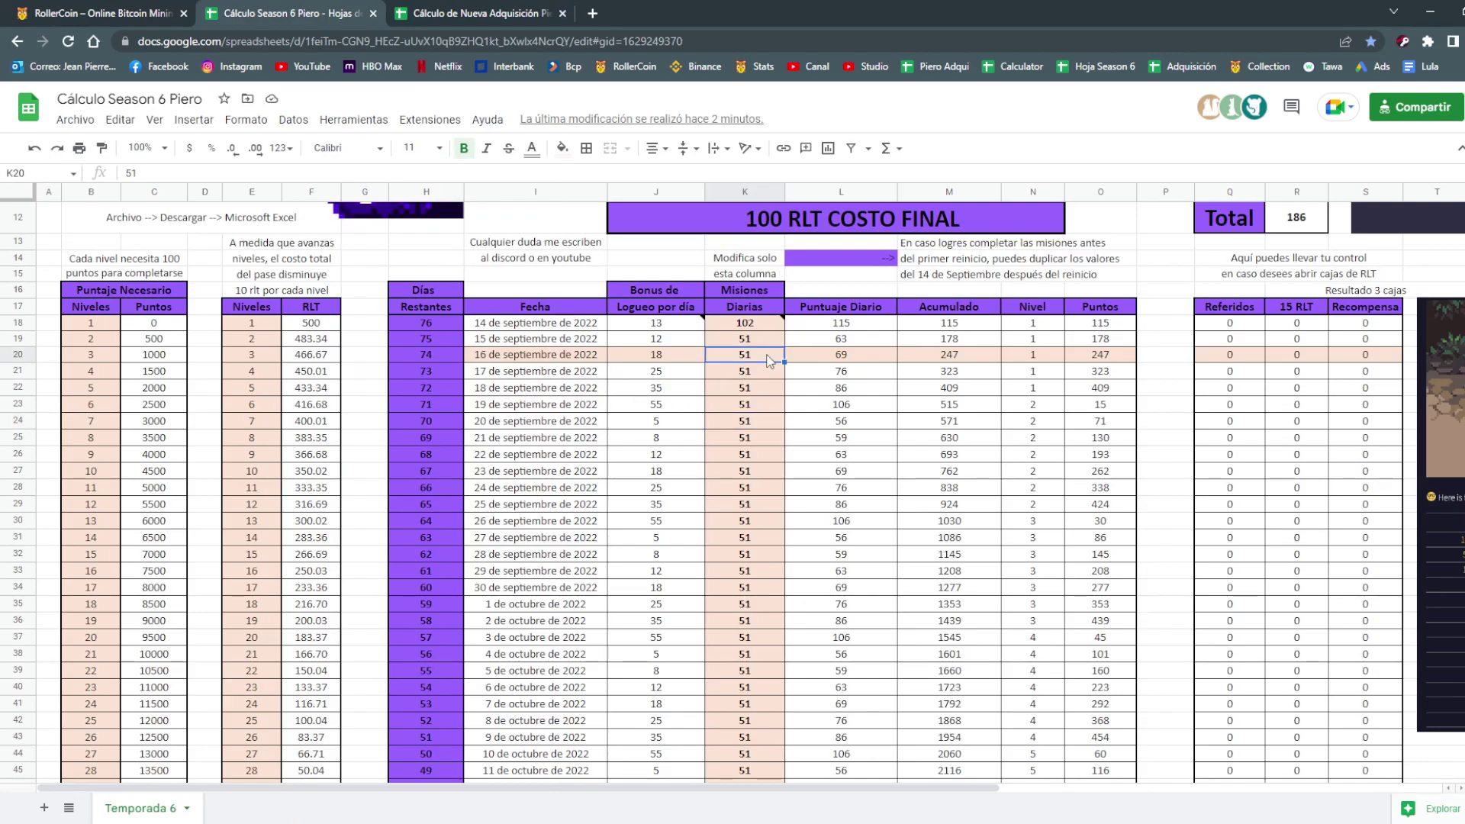
{"action": "left_click", "coordinate": [732, 426]}
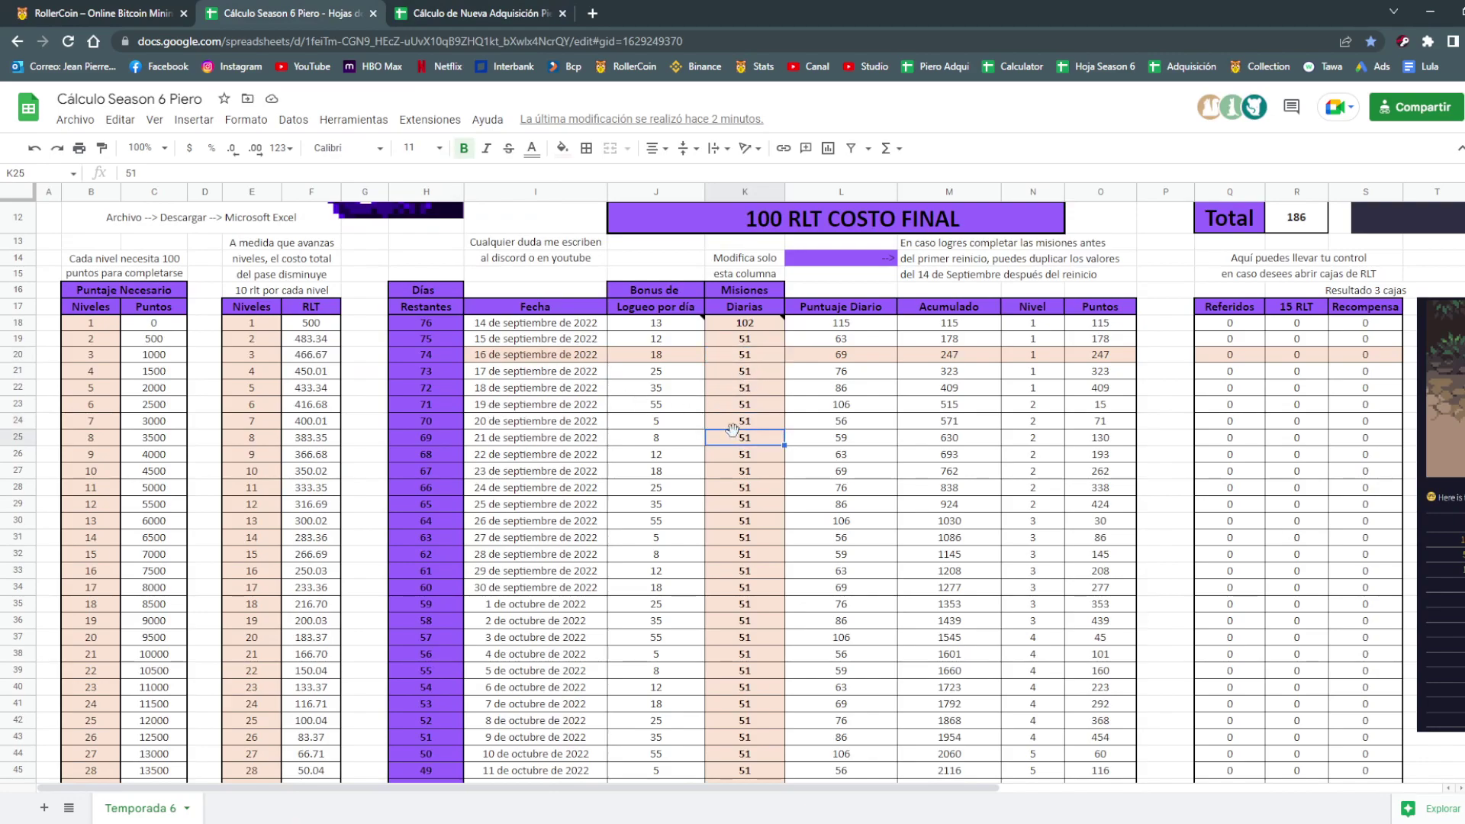
{"action": "type", "text": "66"}
{"action": "key", "text": "Return"}
{"action": "type", "text": "66"}
{"action": "key", "text": "Return"}
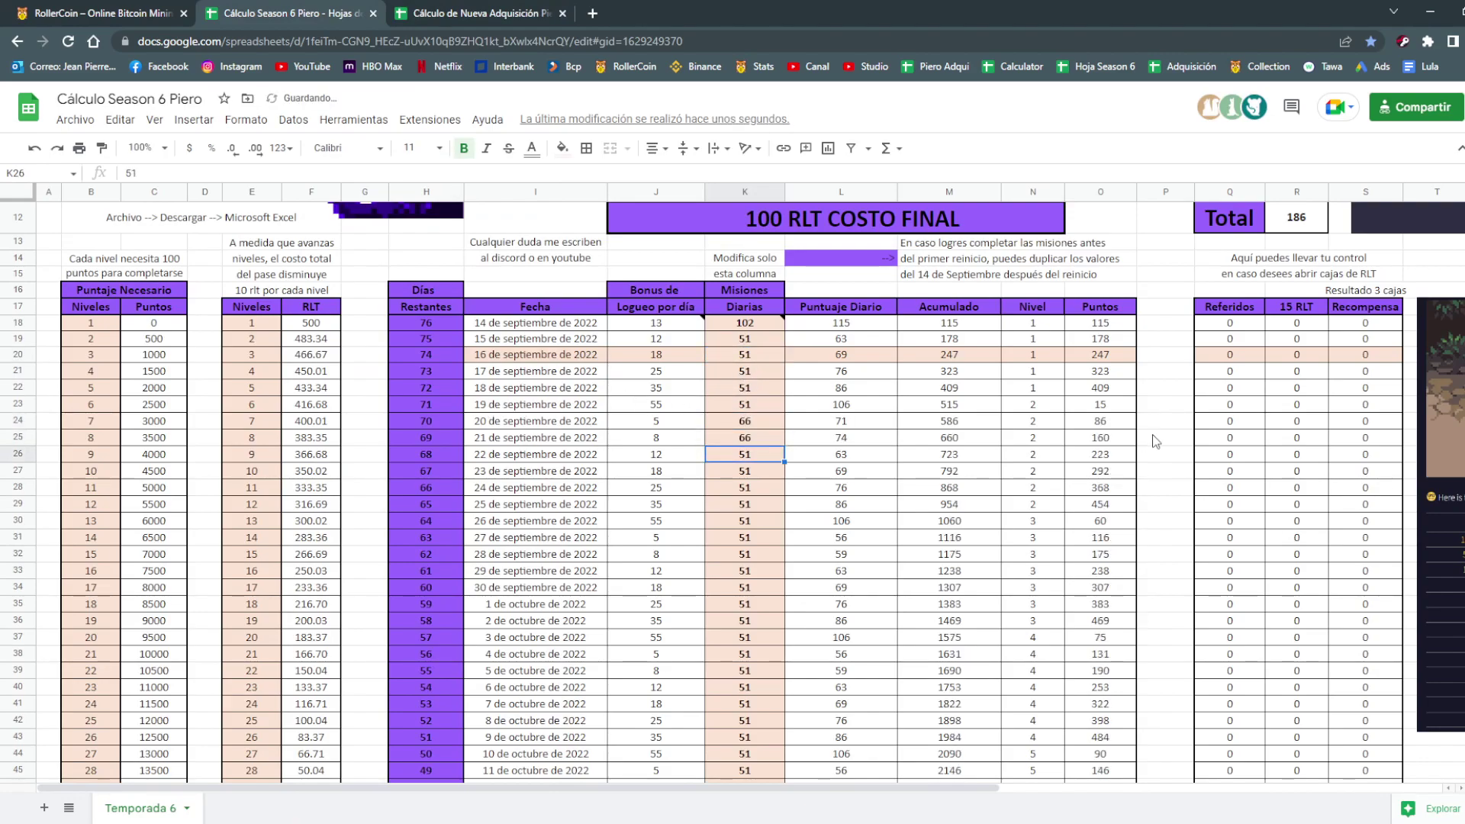
{"action": "type", "text": "66"}
{"action": "key", "text": "Return"}
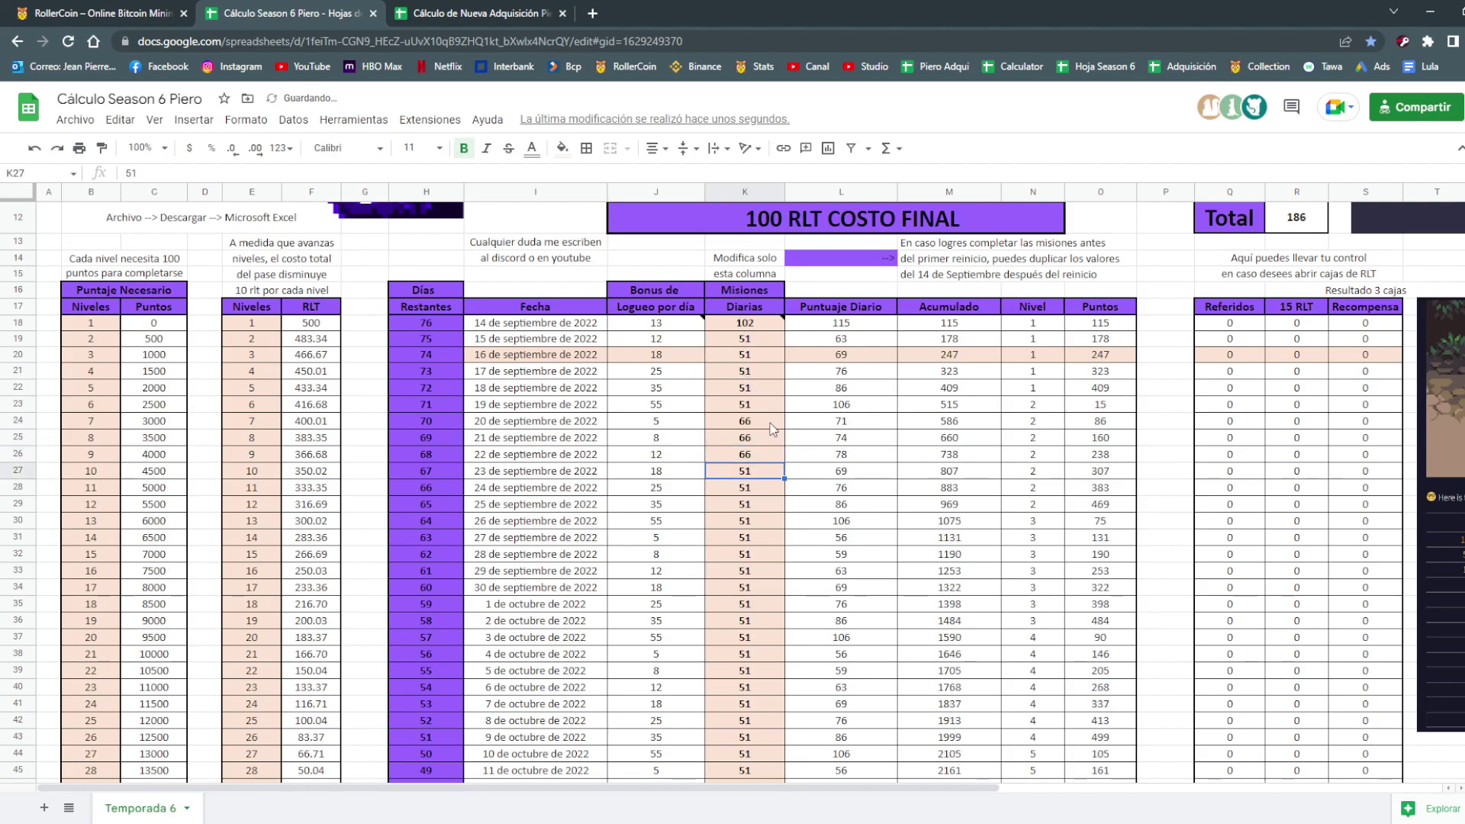
Fill 66 down the daily missions column and enter 66 for the season's final day.
{"action": "left_click_drag", "start_coordinate": [770, 426], "coordinate": [774, 804]}
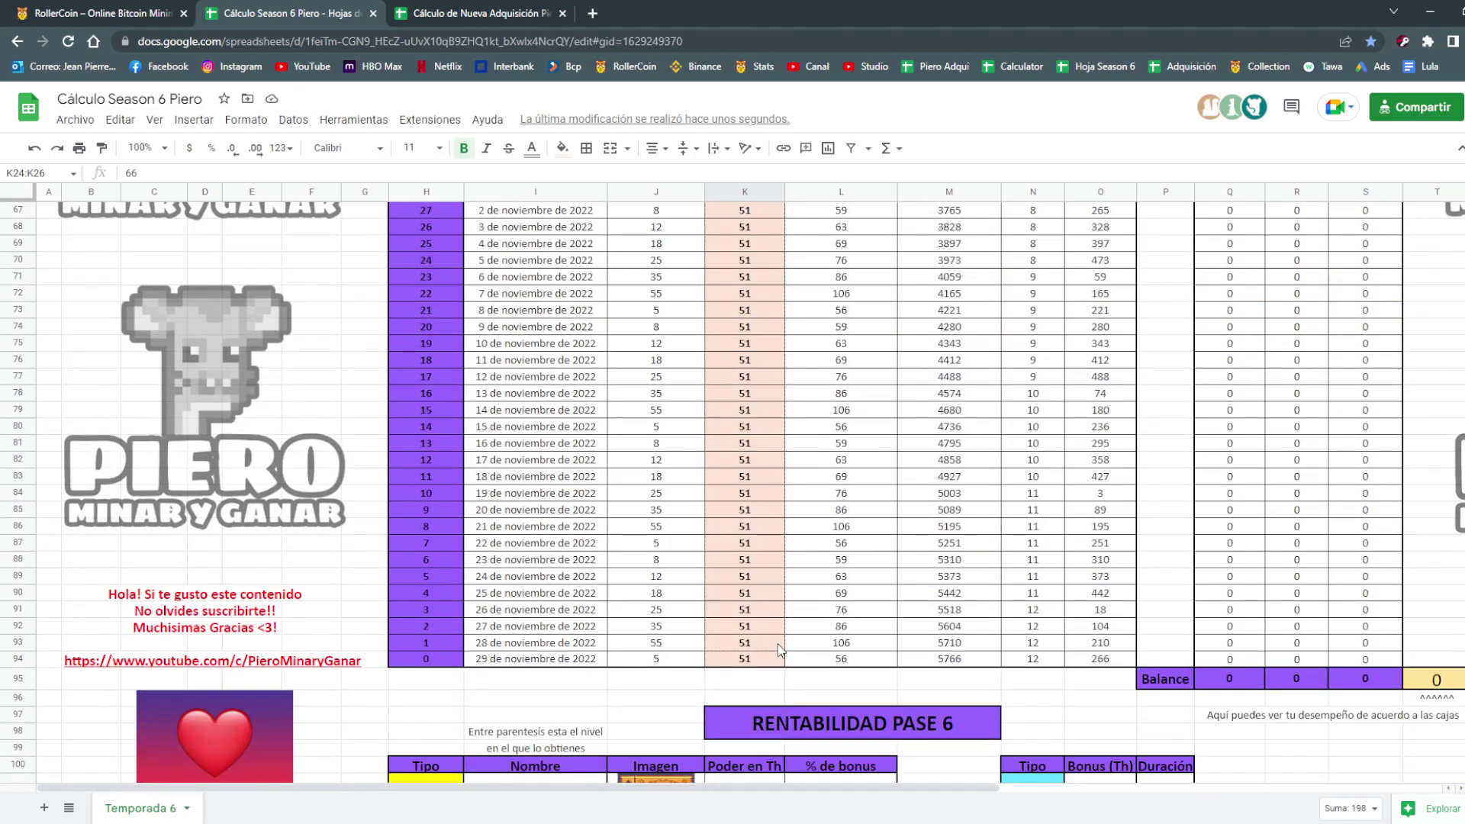
{"action": "left_click_drag", "start_coordinate": [774, 804], "coordinate": [777, 643]}
{"action": "left_click", "coordinate": [756, 659]}
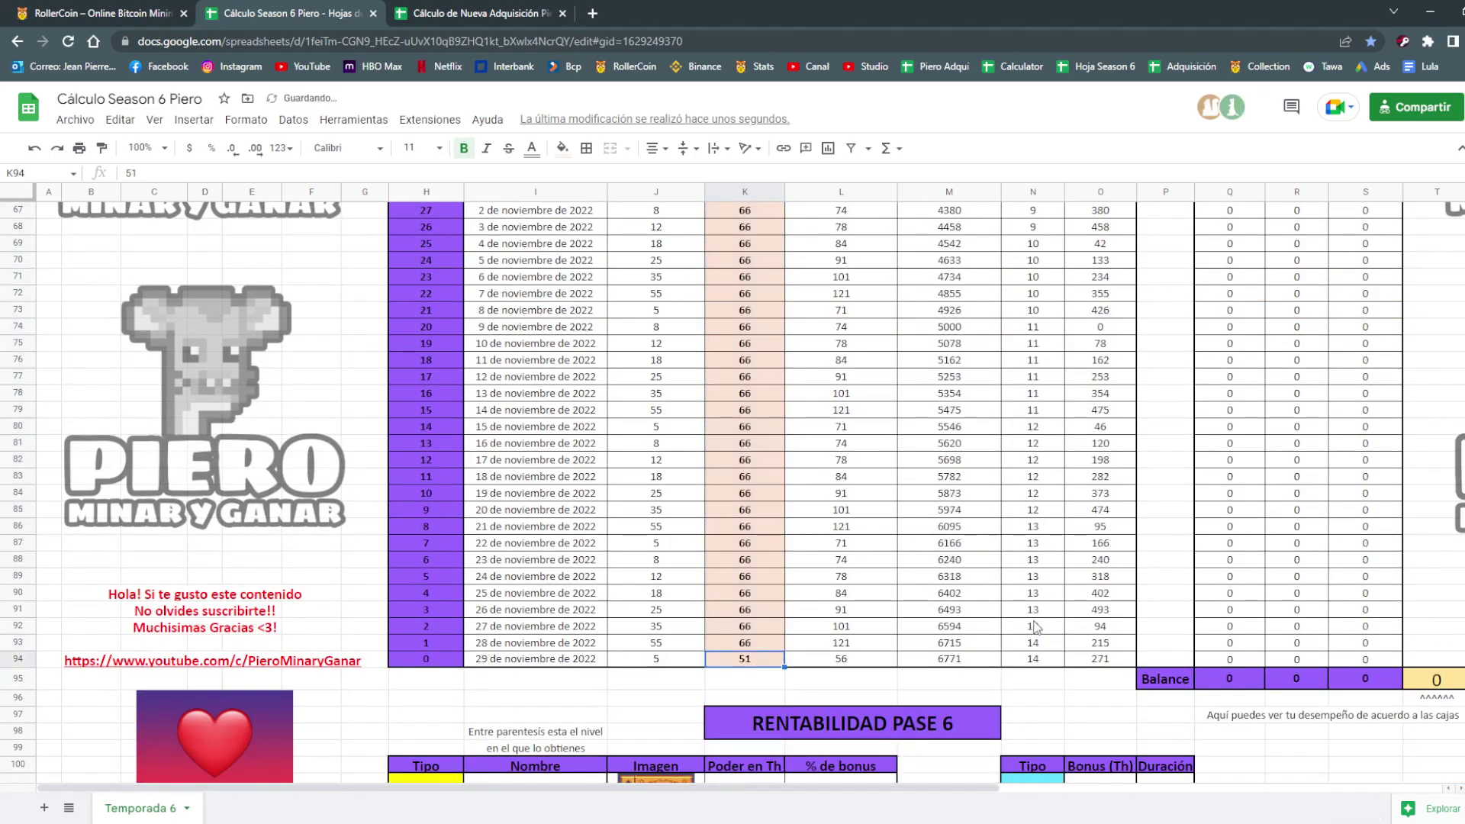
{"action": "type", "text": "66"}
{"action": "key", "text": "Return"}
Return to the 'Cálculo de Nueva Adquisición' spreadsheet.
{"action": "scroll", "coordinate": [1034, 626], "scroll_direction": "up", "scroll_amount": 5}
{"action": "scroll", "coordinate": [1034, 626], "scroll_direction": "up", "scroll_amount": 5}
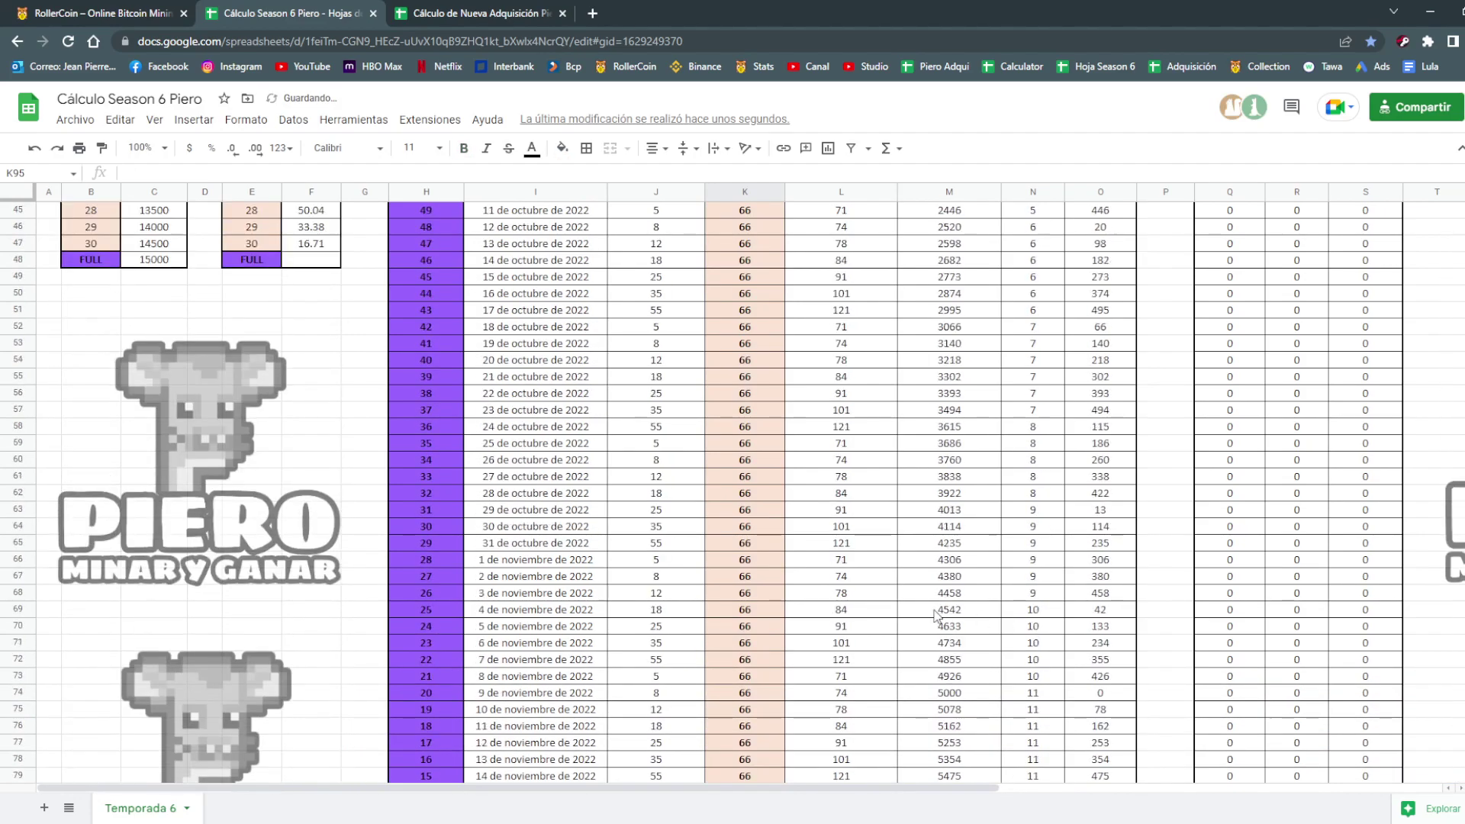
{"action": "scroll", "coordinate": [1034, 626], "scroll_direction": "up", "scroll_amount": 8}
{"action": "left_click", "coordinate": [400, 13]}
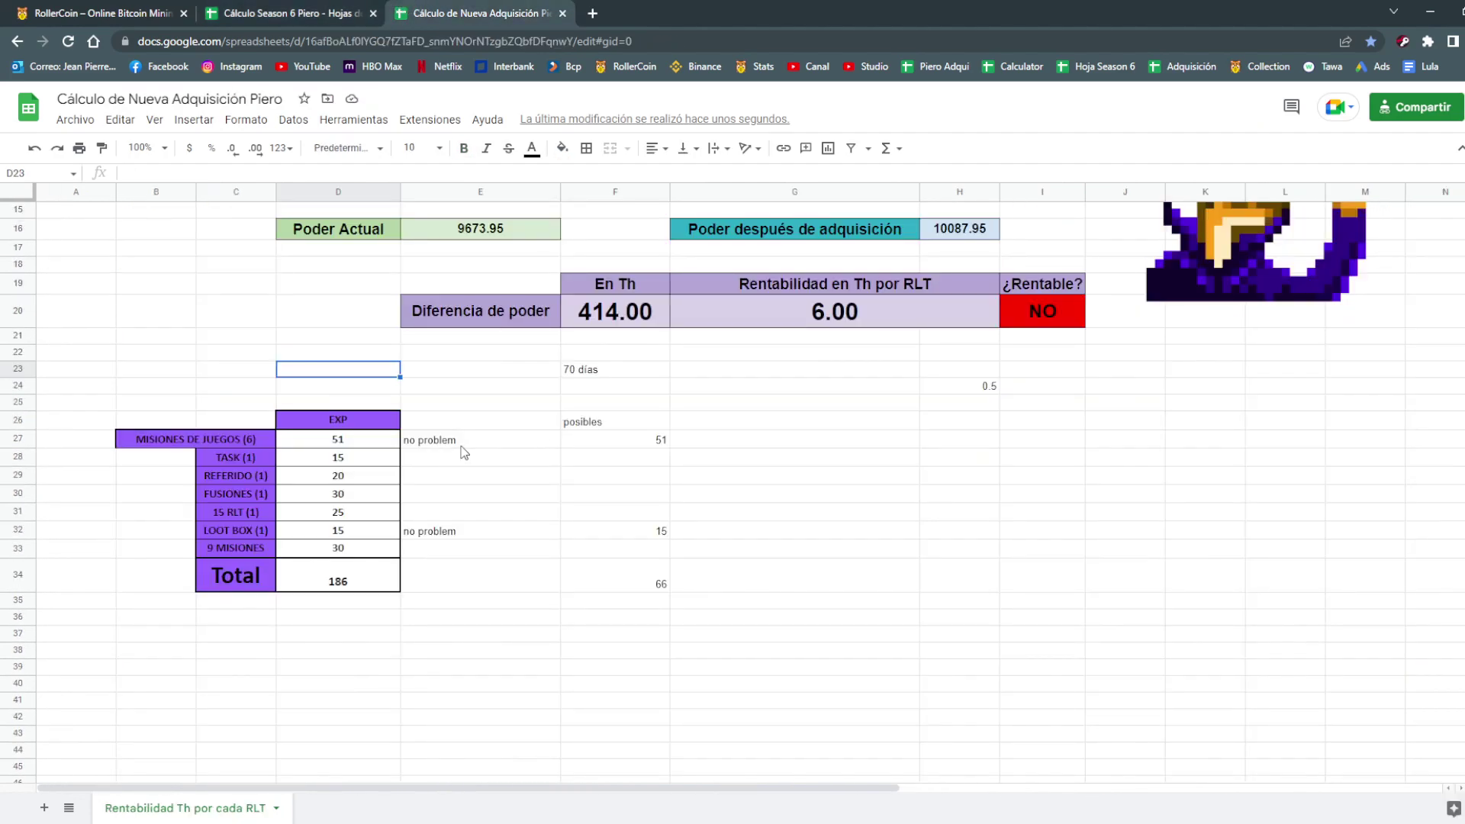
Note the FUSIONES row as 'no problem' with 30 XP in F30.
{"action": "left_click", "coordinate": [519, 483]}
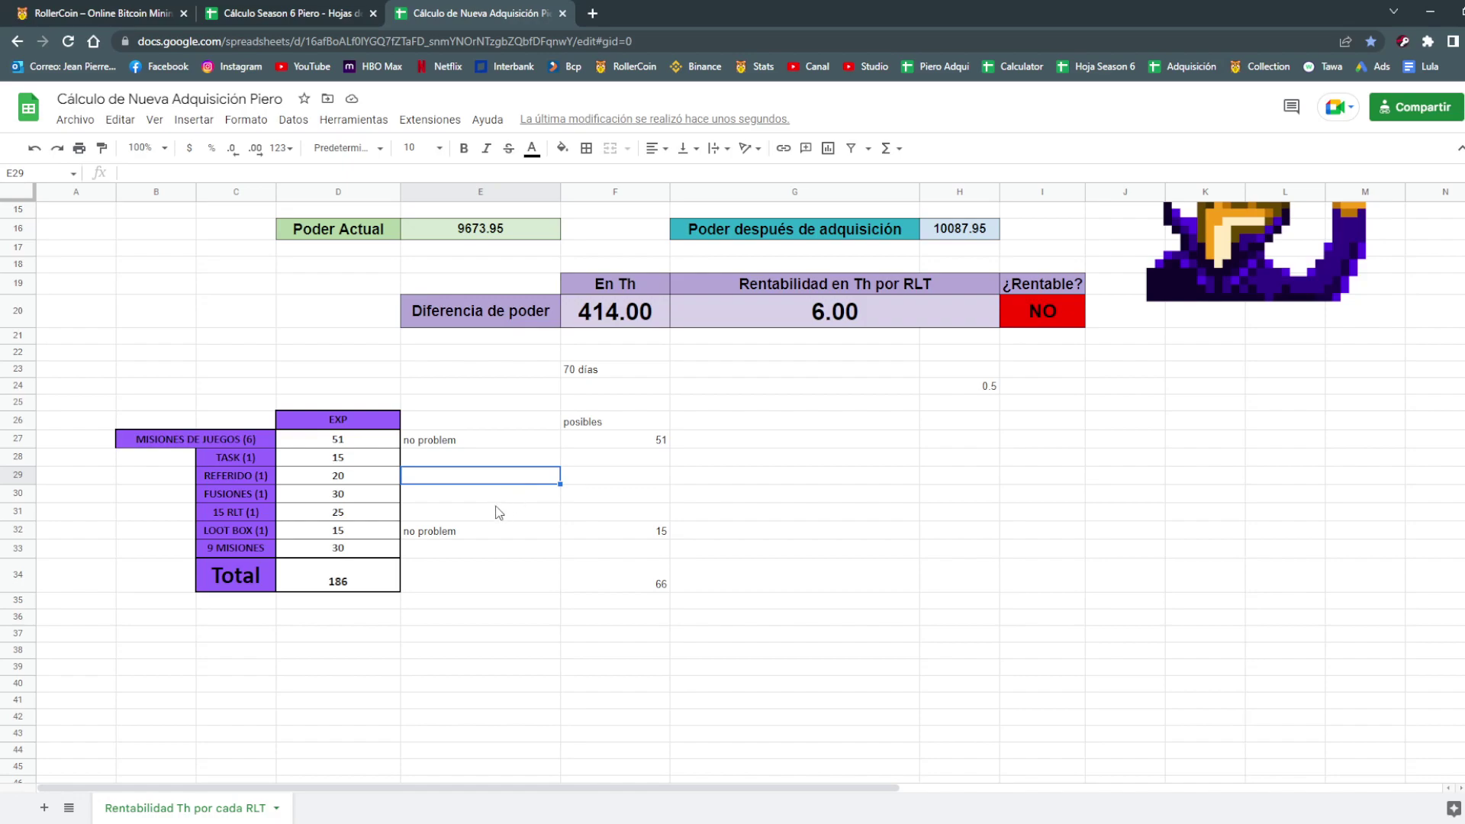
{"action": "left_click", "coordinate": [483, 500]}
{"action": "type", "text": "no"}
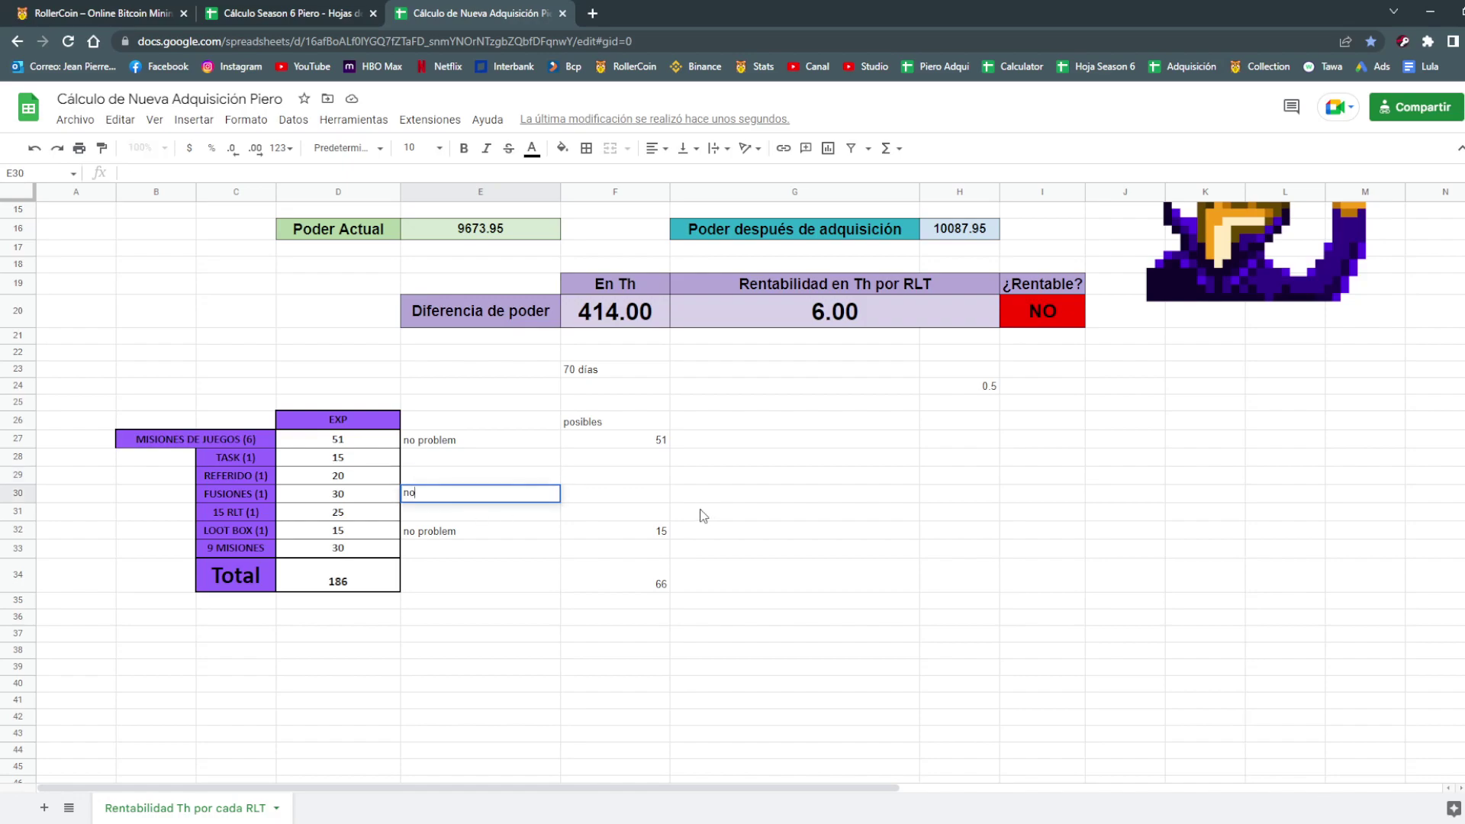
{"action": "type", "text": " pro"}
{"action": "key", "text": "BackSpace"}
{"action": "type", "text": "lem"}
{"action": "key", "text": "Tab"}
{"action": "type", "text": "30"}
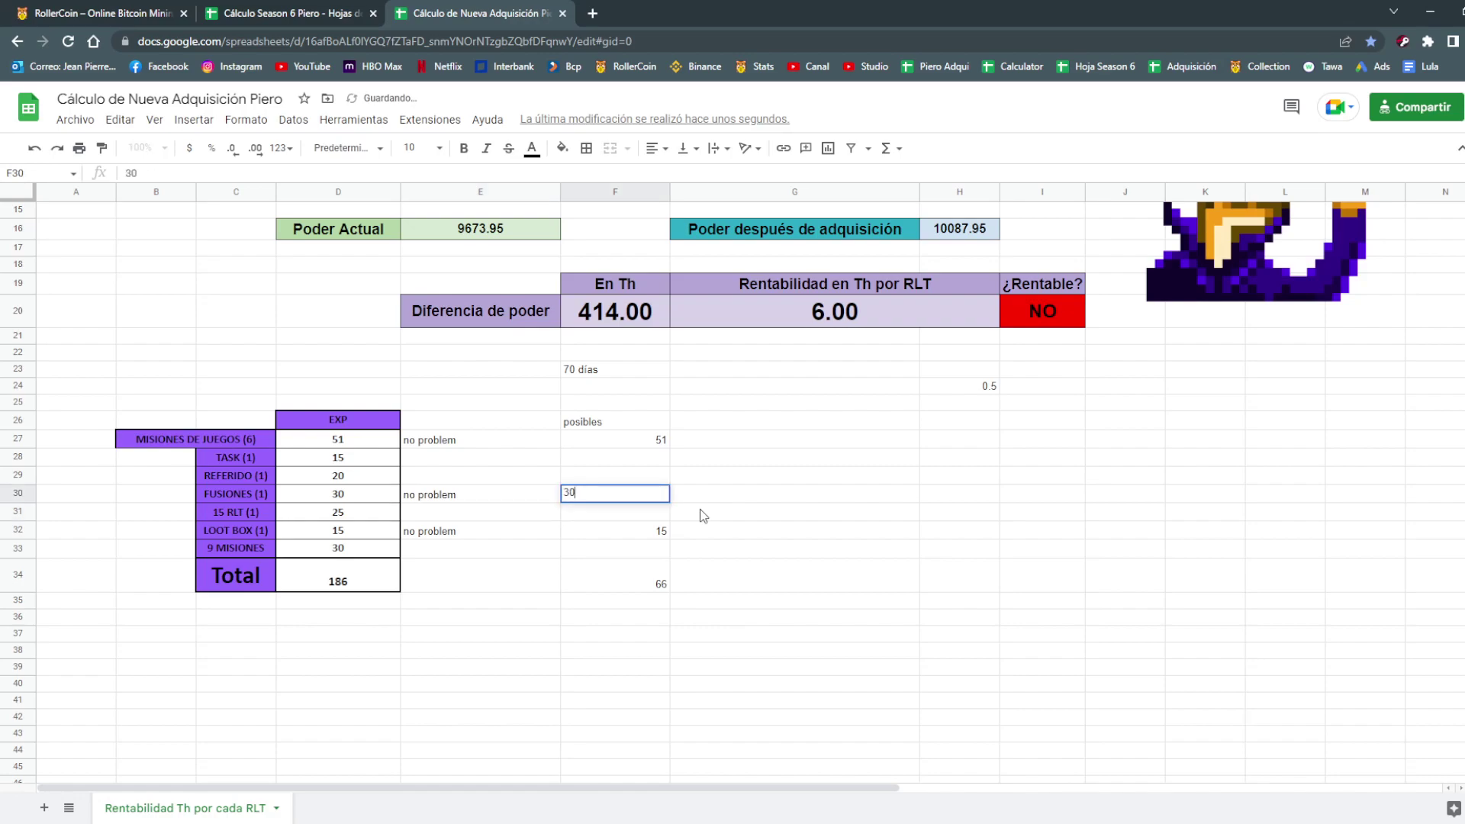
{"action": "key", "text": "Return"}
In RollerCoin's Storage, show the parts available for merging.
{"action": "left_click", "coordinate": [153, 13]}
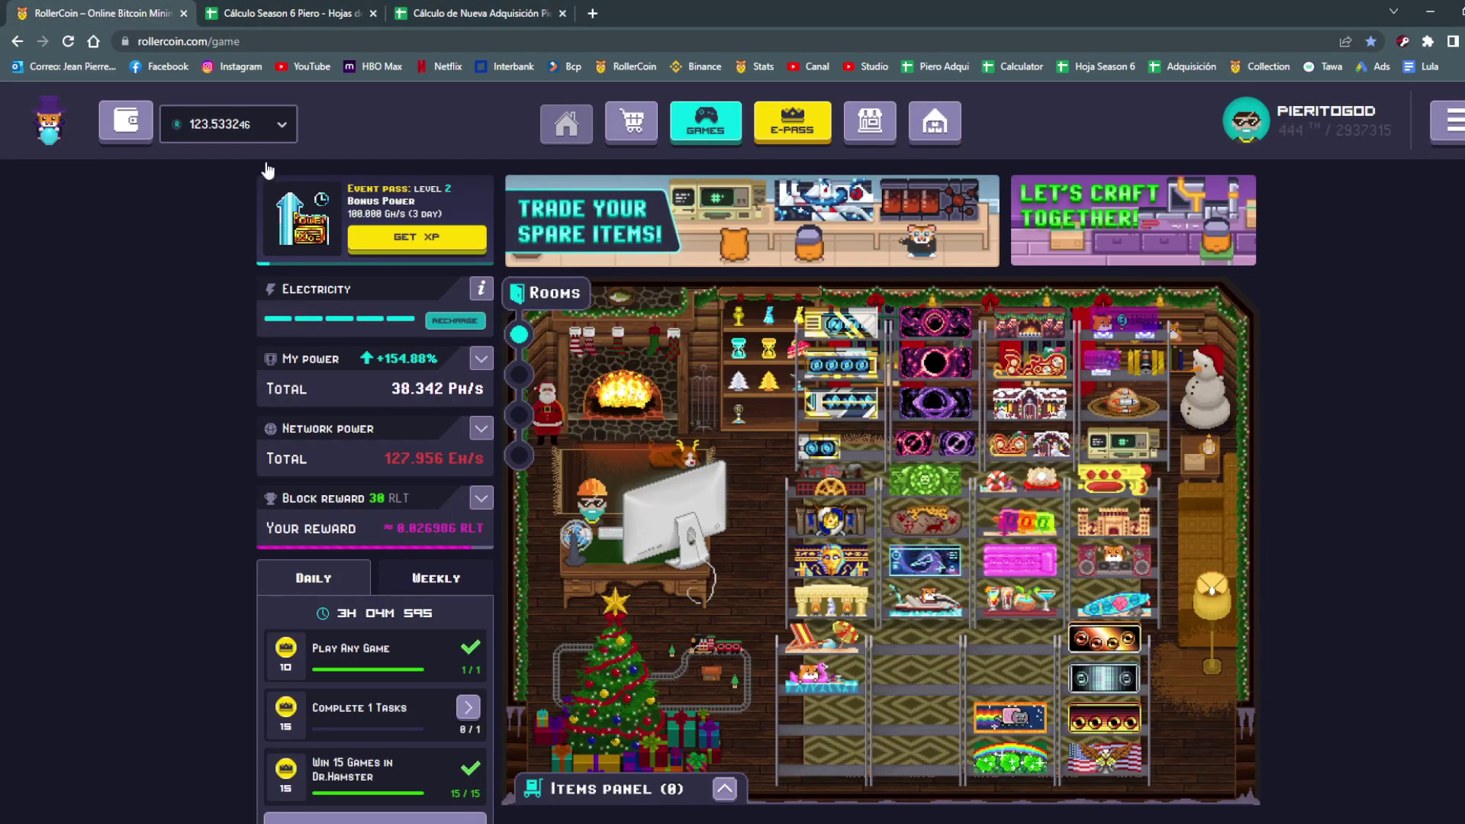
{"action": "left_click", "coordinate": [889, 116]}
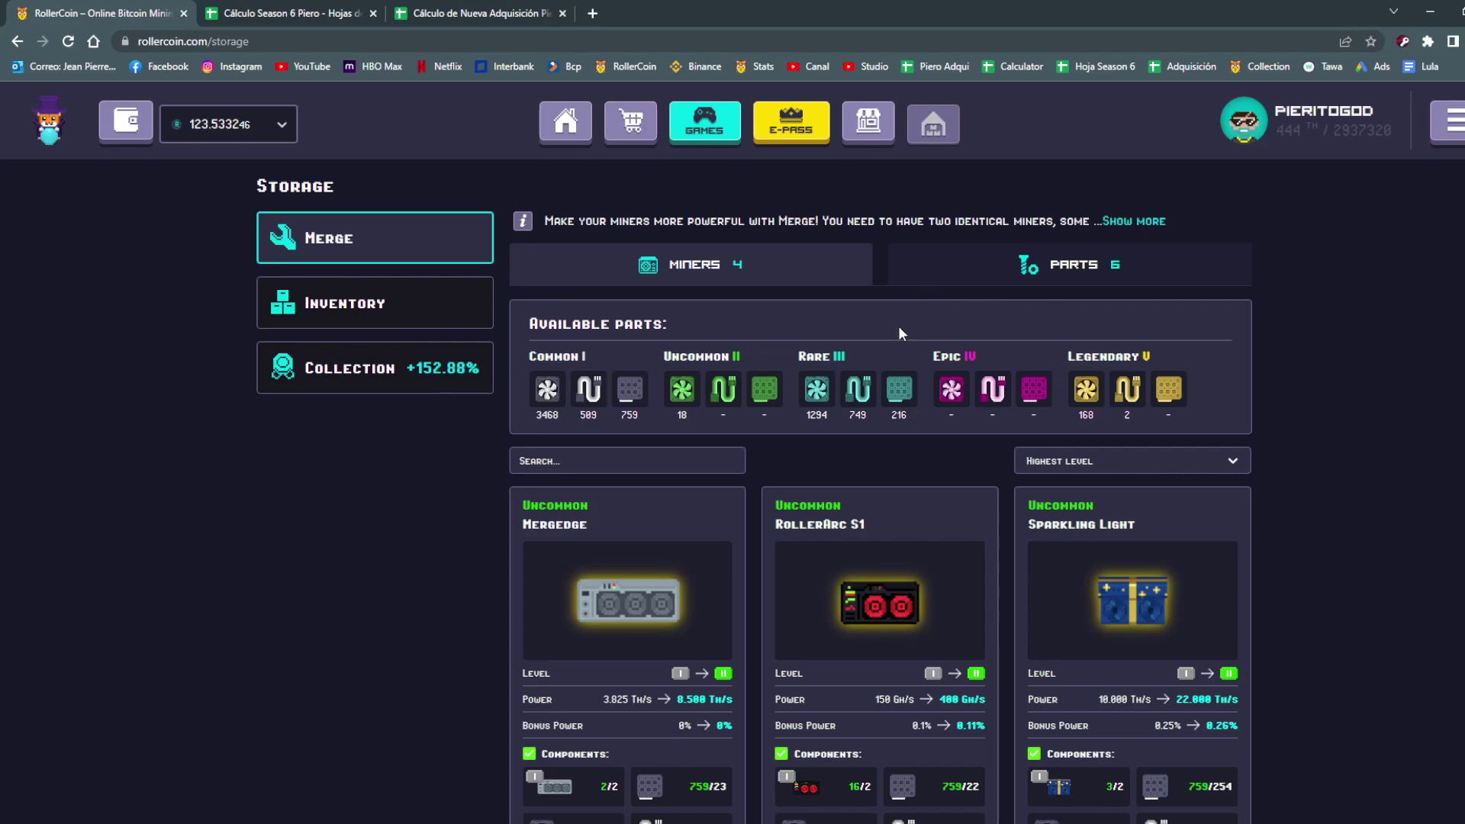
{"action": "scroll", "coordinate": [897, 359], "scroll_direction": "down", "scroll_amount": 2}
{"action": "scroll", "coordinate": [916, 391], "scroll_direction": "up", "scroll_amount": 2}
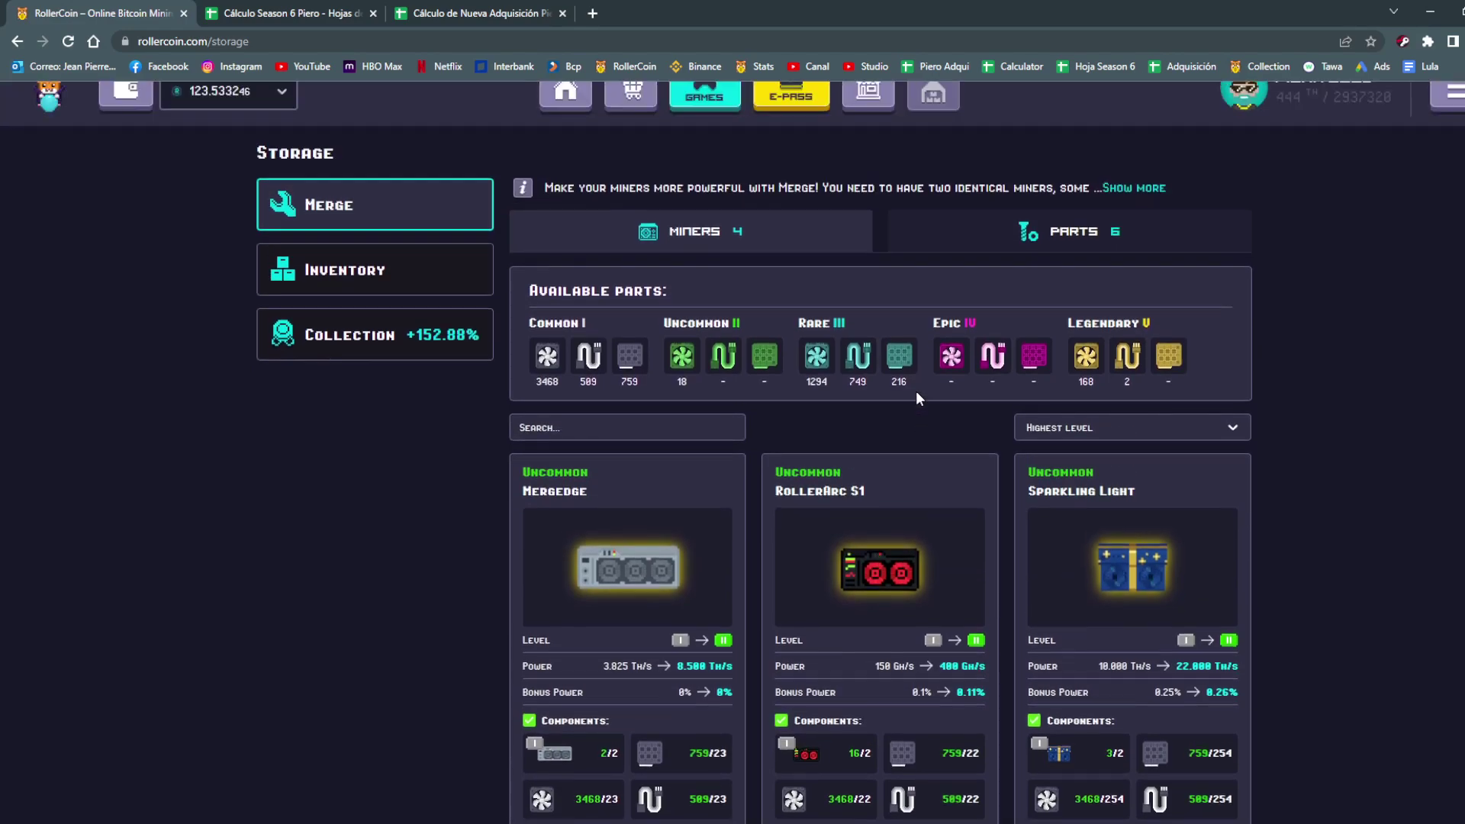
{"action": "left_click", "coordinate": [1054, 277]}
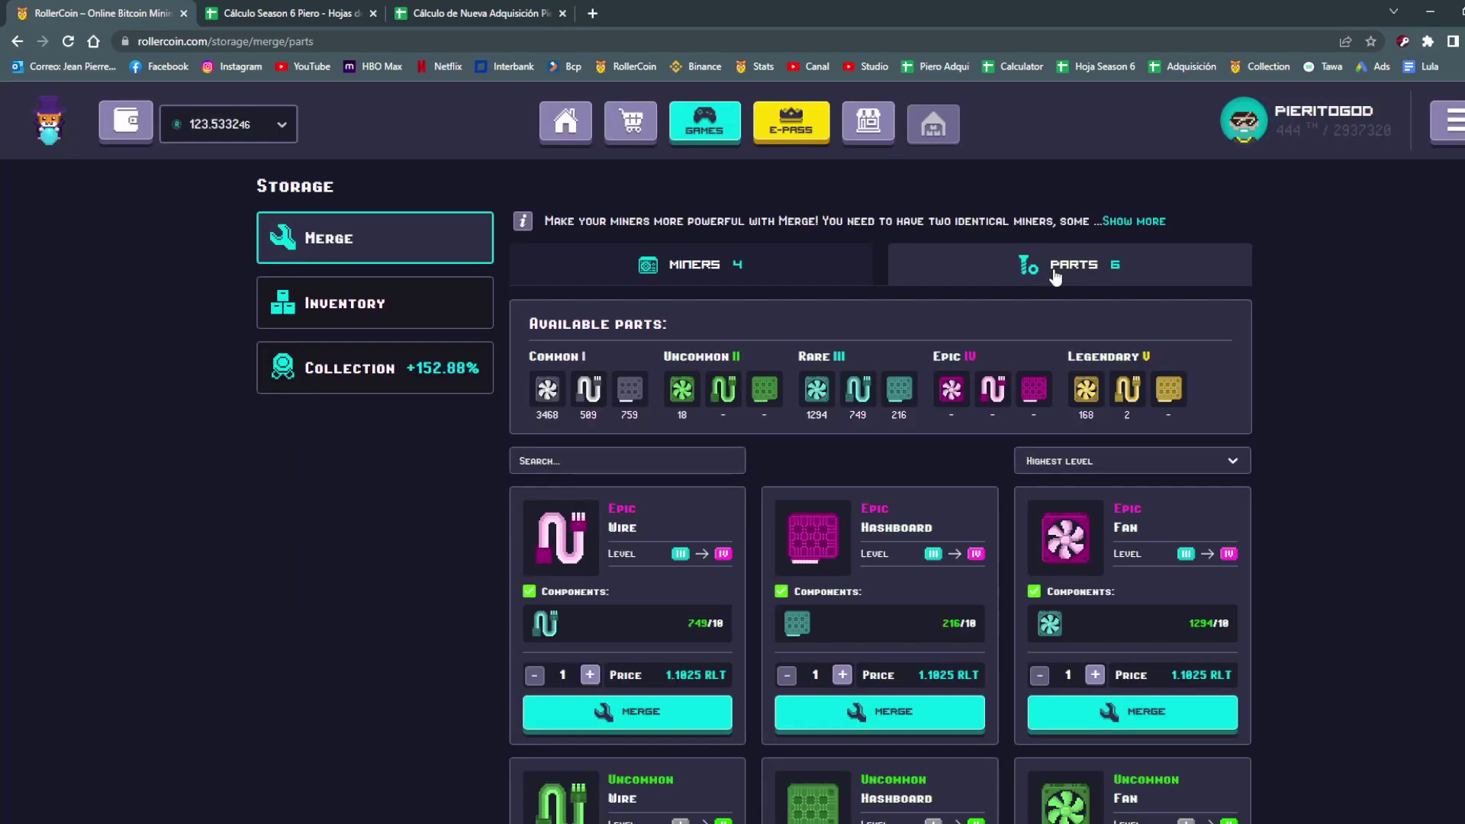
Load all part merge recipes and browse their costs, e.g. Epic 1.1025 and Legendary 5.7081 RLT.
{"action": "scroll", "coordinate": [808, 426], "scroll_direction": "down", "scroll_amount": 1}
{"action": "scroll", "coordinate": [795, 465], "scroll_direction": "down", "scroll_amount": 2}
{"action": "scroll", "coordinate": [795, 466], "scroll_direction": "down", "scroll_amount": 5}
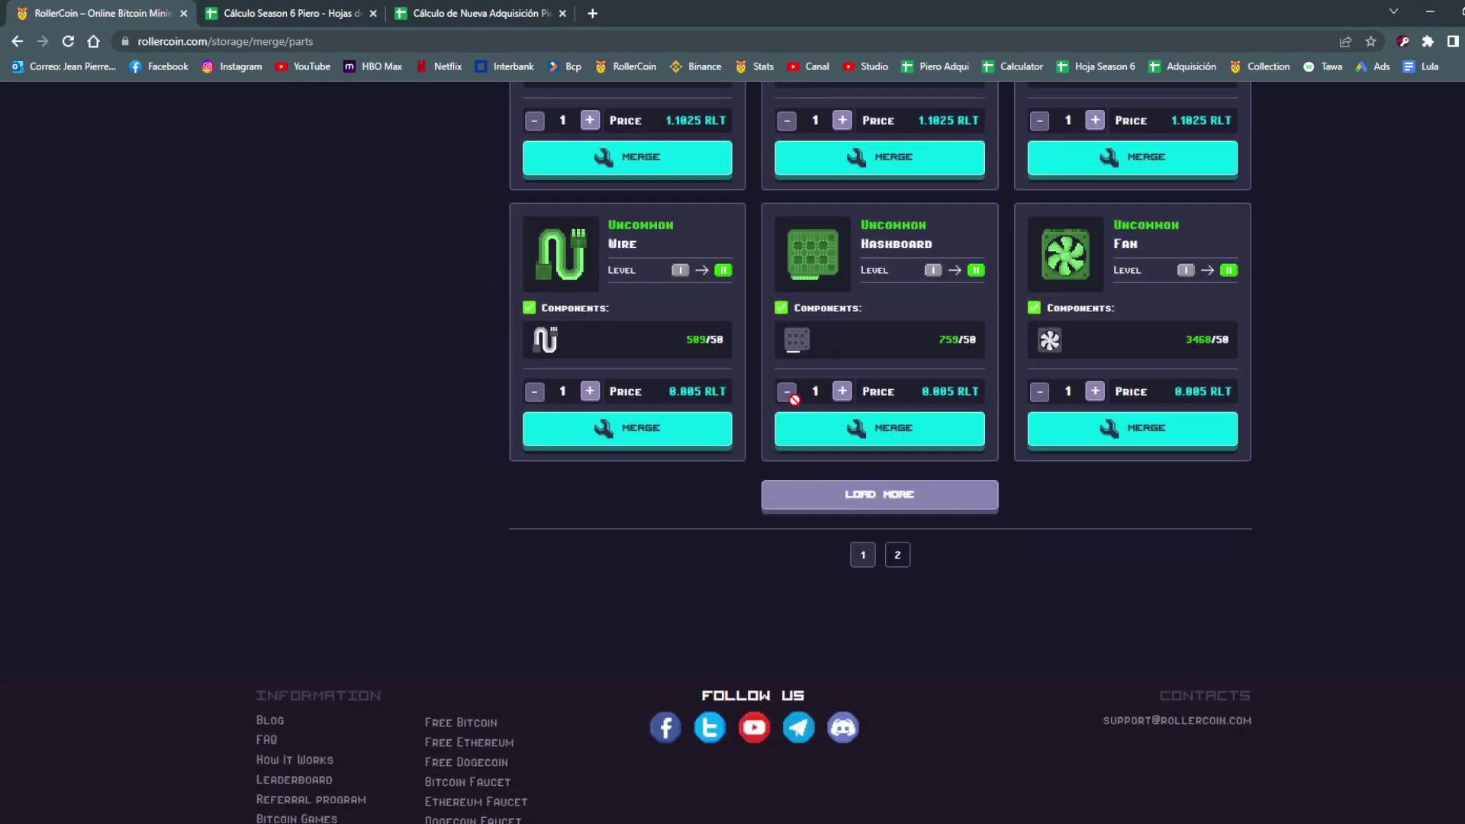
{"action": "left_click", "coordinate": [858, 495]}
{"action": "scroll", "coordinate": [885, 450], "scroll_direction": "up", "scroll_amount": 3}
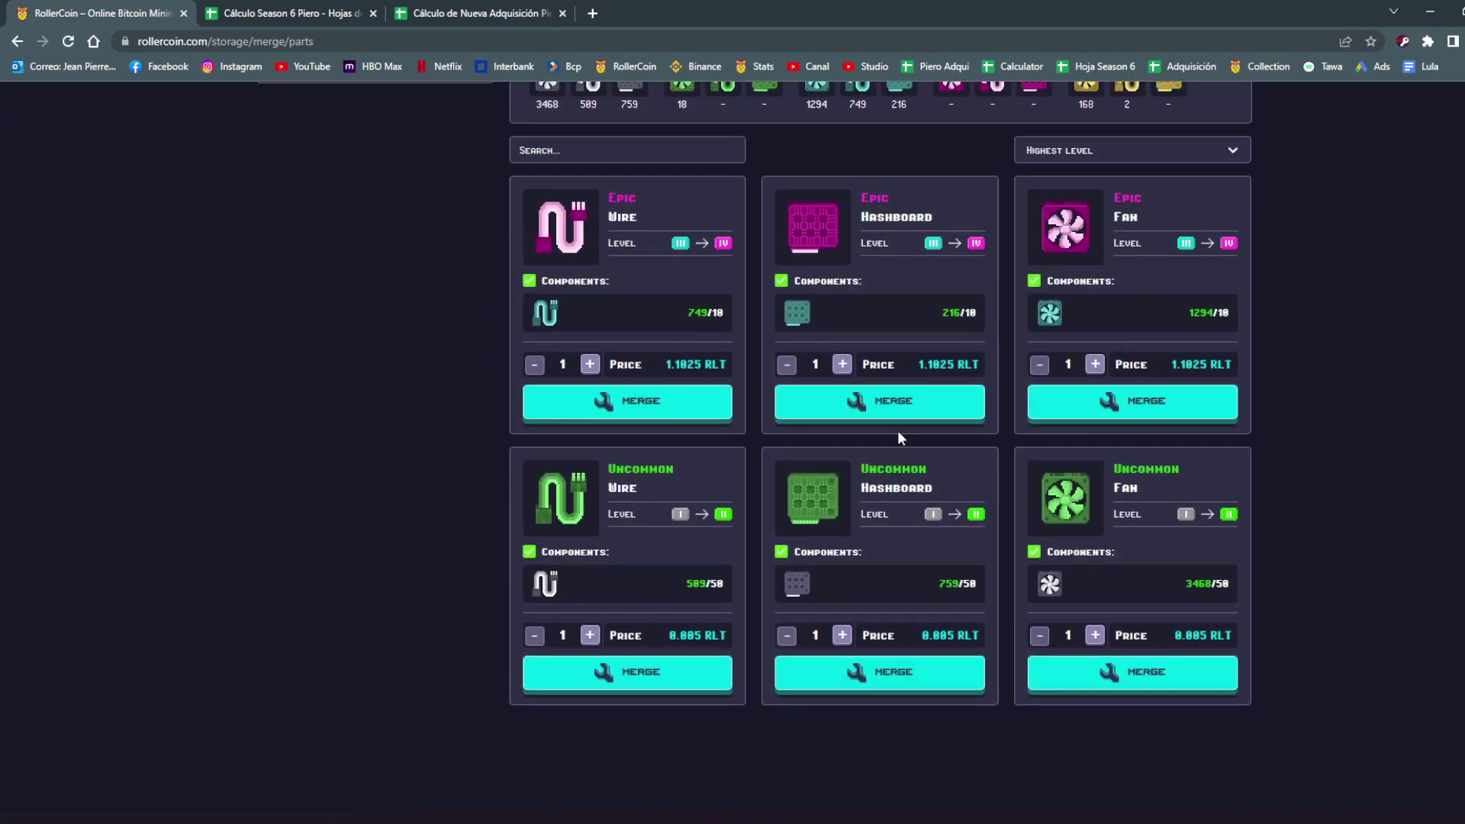
{"action": "scroll", "coordinate": [898, 437], "scroll_direction": "up", "scroll_amount": 1}
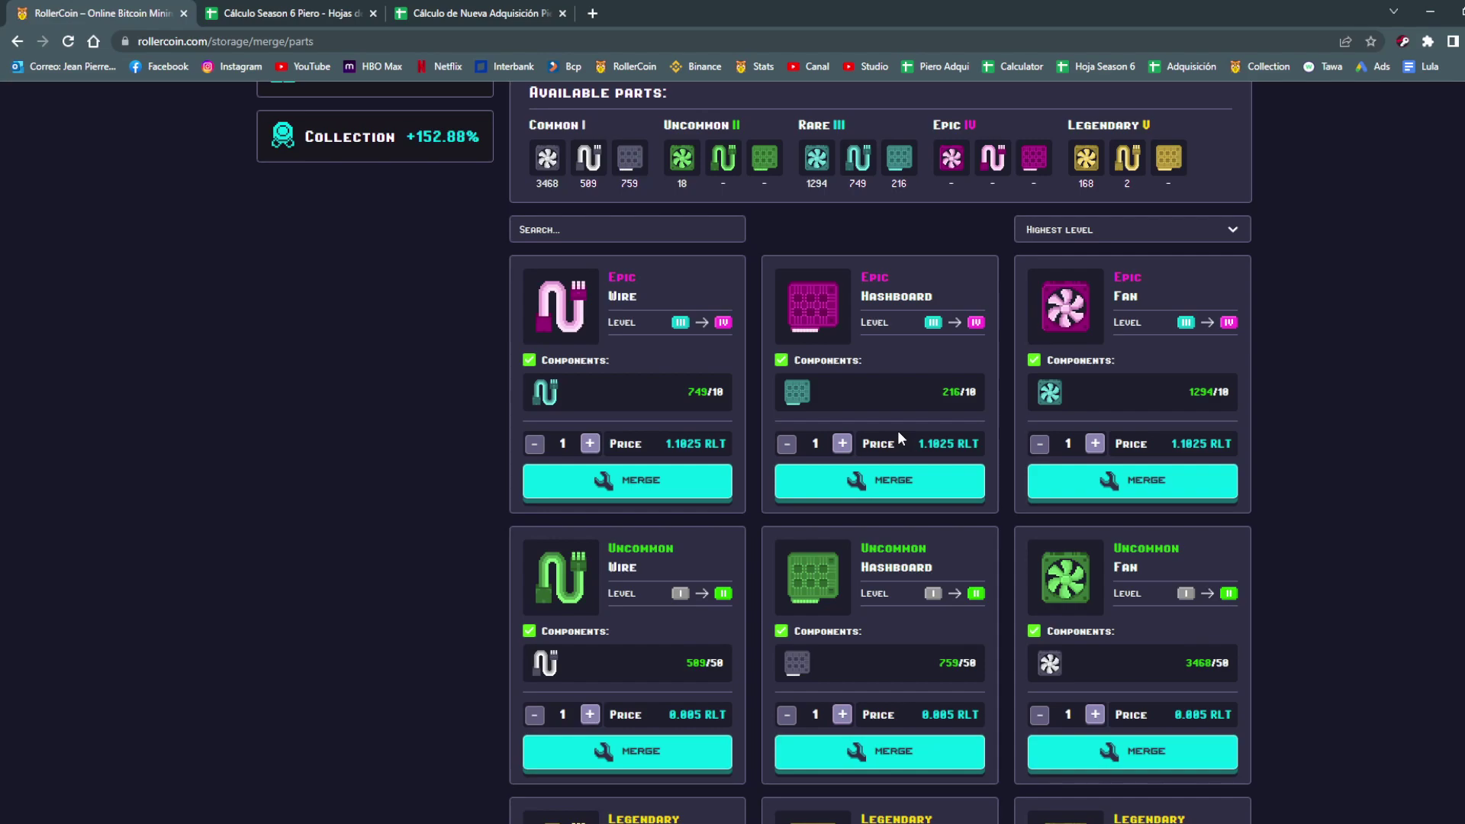
{"action": "scroll", "coordinate": [897, 430], "scroll_direction": "down", "scroll_amount": 3}
{"action": "scroll", "coordinate": [977, 452], "scroll_direction": "down", "scroll_amount": 1}
{"action": "scroll", "coordinate": [977, 452], "scroll_direction": "down", "scroll_amount": 3}
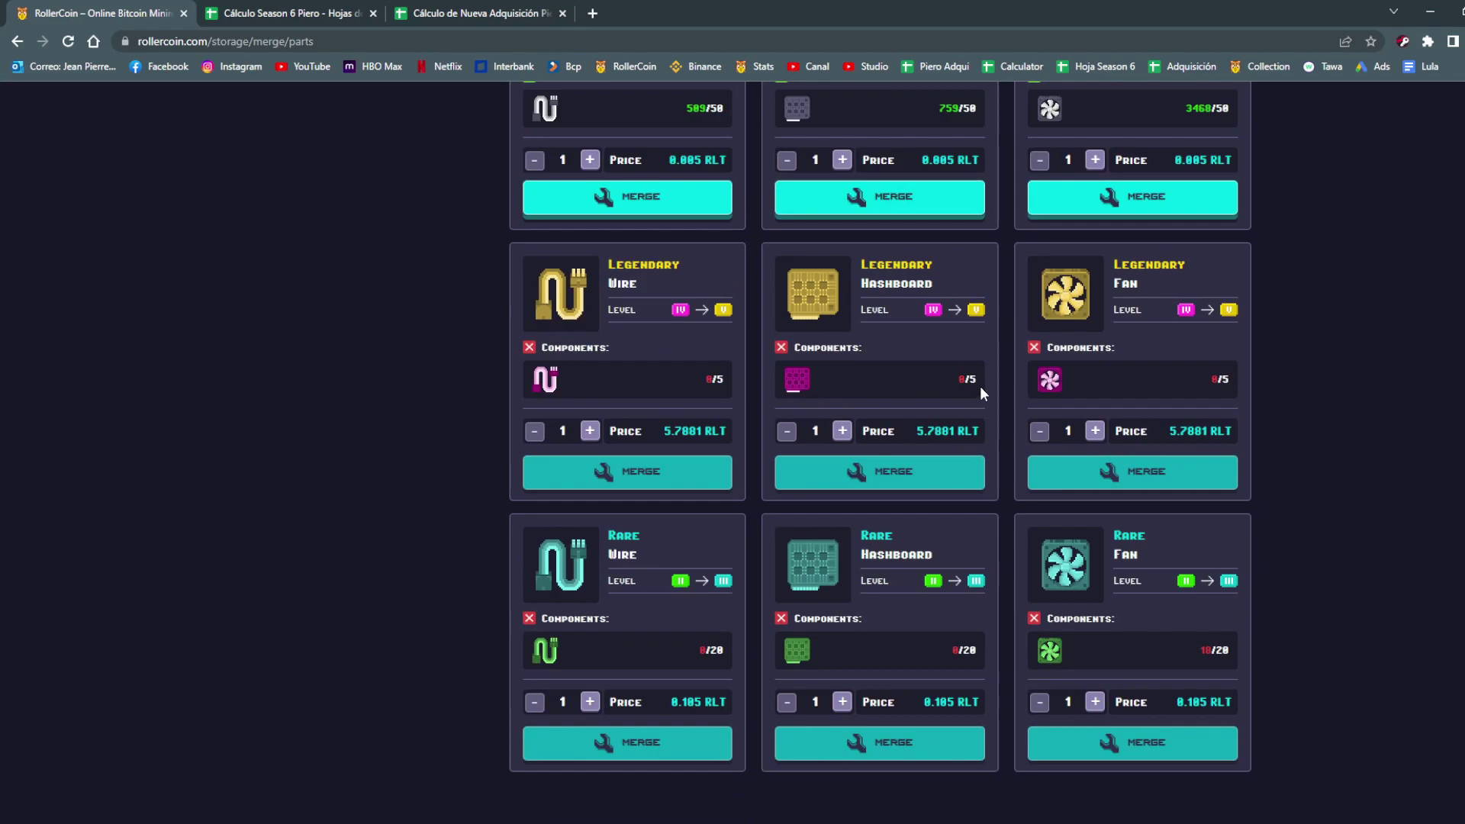
{"action": "scroll", "coordinate": [1003, 416], "scroll_direction": "up", "scroll_amount": 3}
{"action": "scroll", "coordinate": [985, 442], "scroll_direction": "up", "scroll_amount": 1}
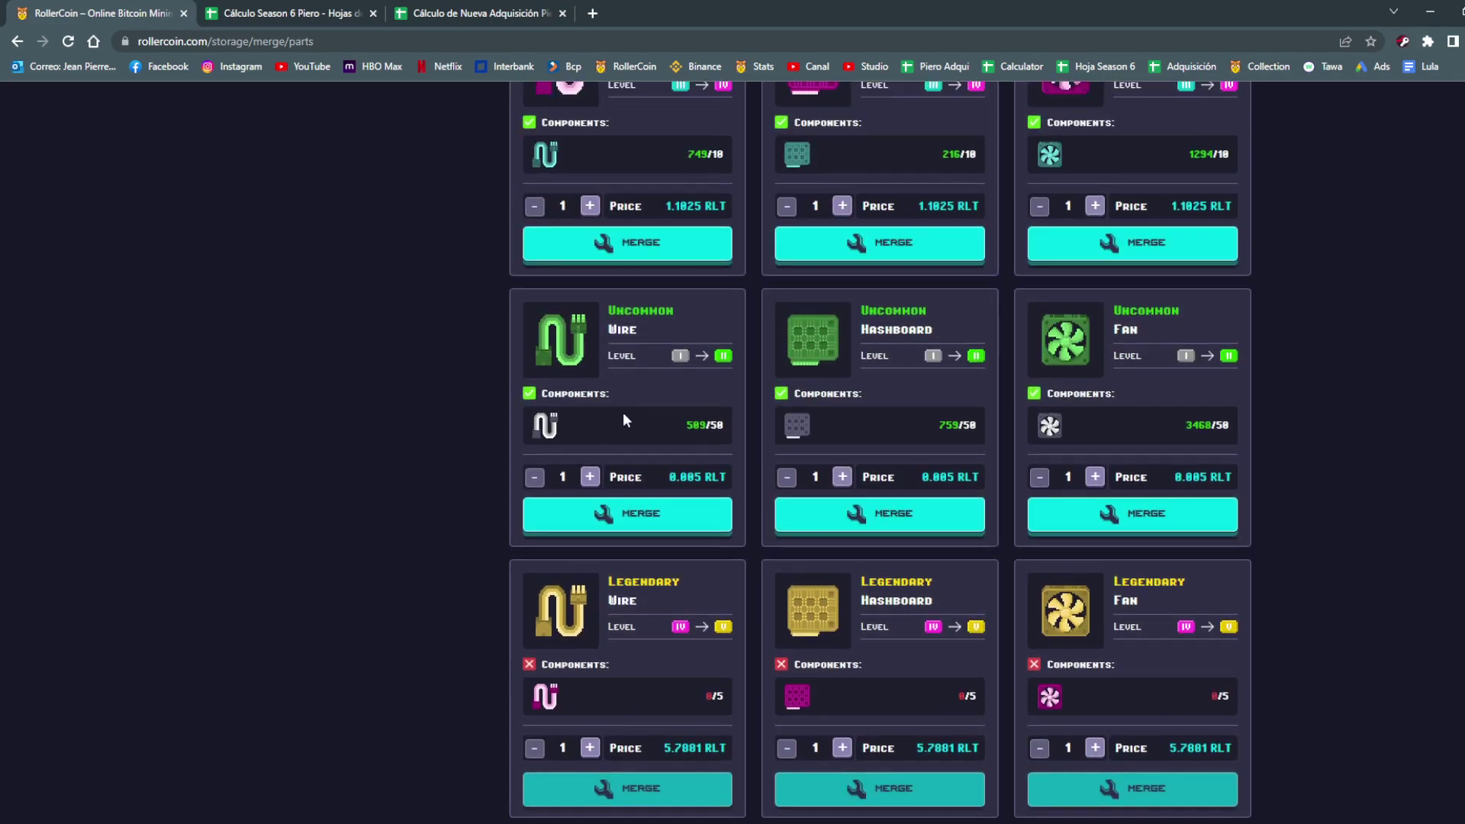
Load RollerCoin in a new browser tab placed second in the tab bar.
{"action": "left_click", "coordinate": [592, 13]}
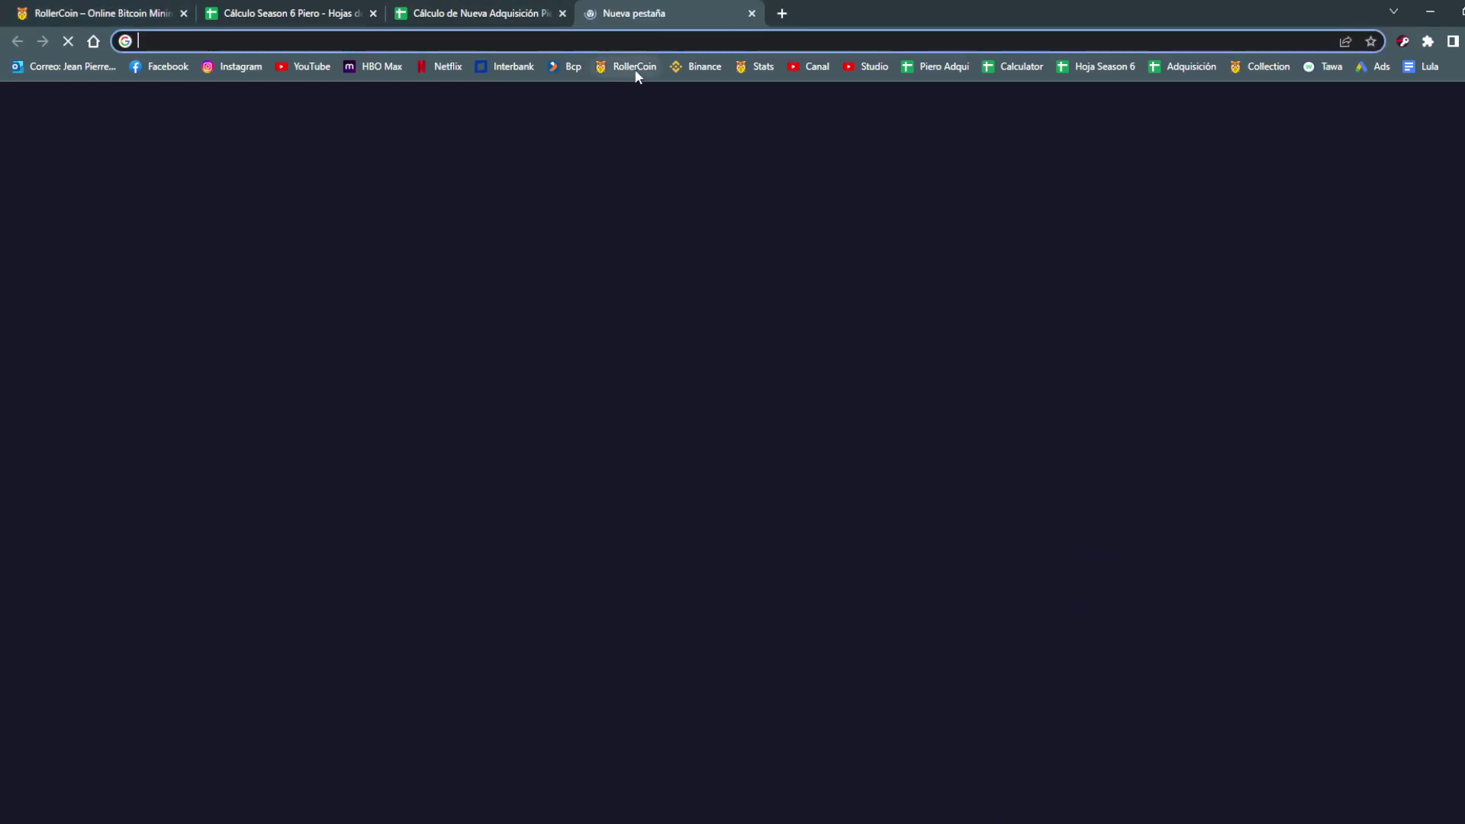
{"action": "left_click", "coordinate": [634, 66]}
{"action": "left_click_drag", "start_coordinate": [656, 9], "coordinate": [275, 11]}
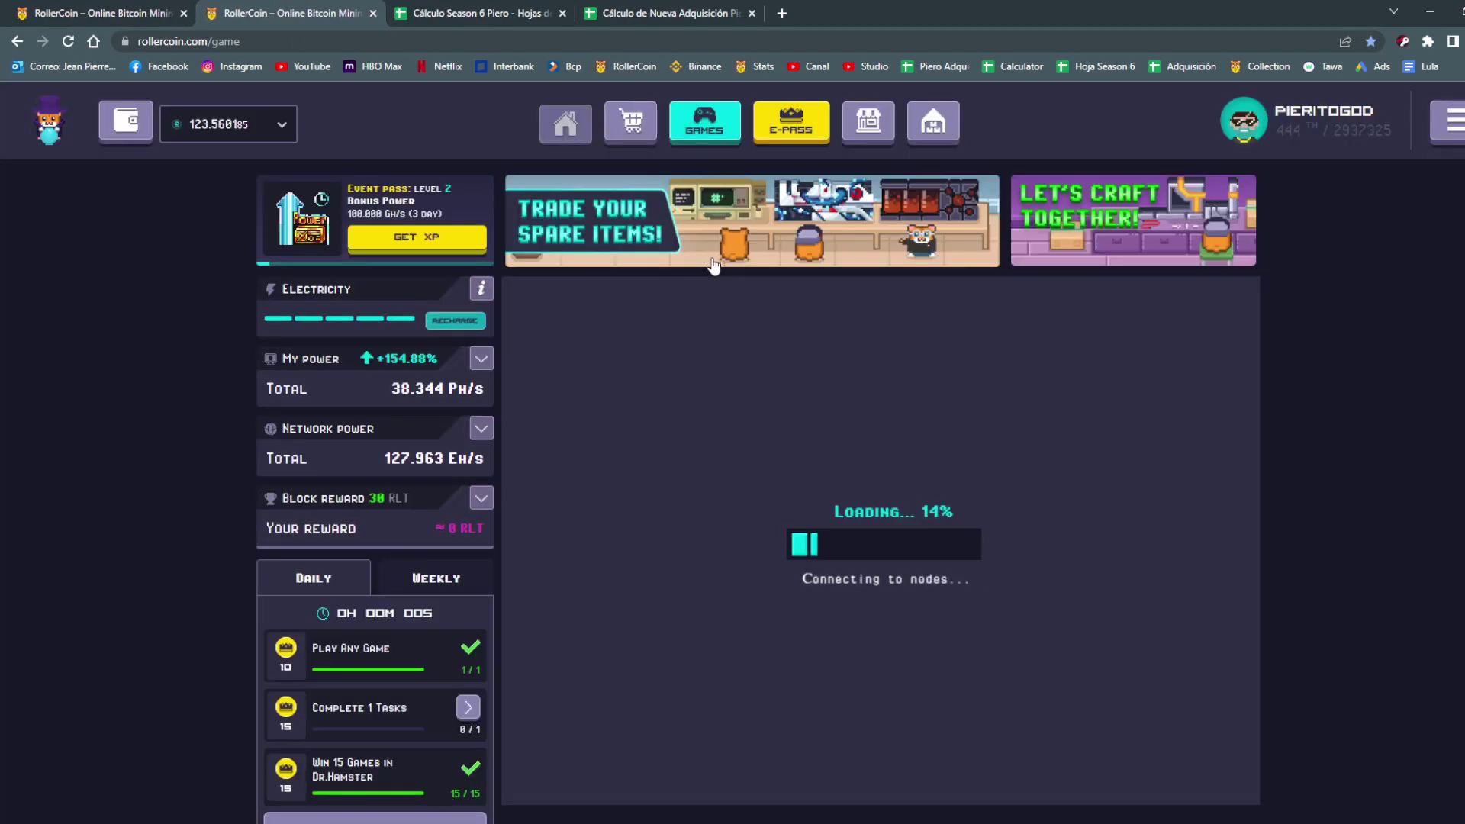
List marketplace Parts sorted by Price: Low - High.
{"action": "left_click", "coordinate": [870, 120]}
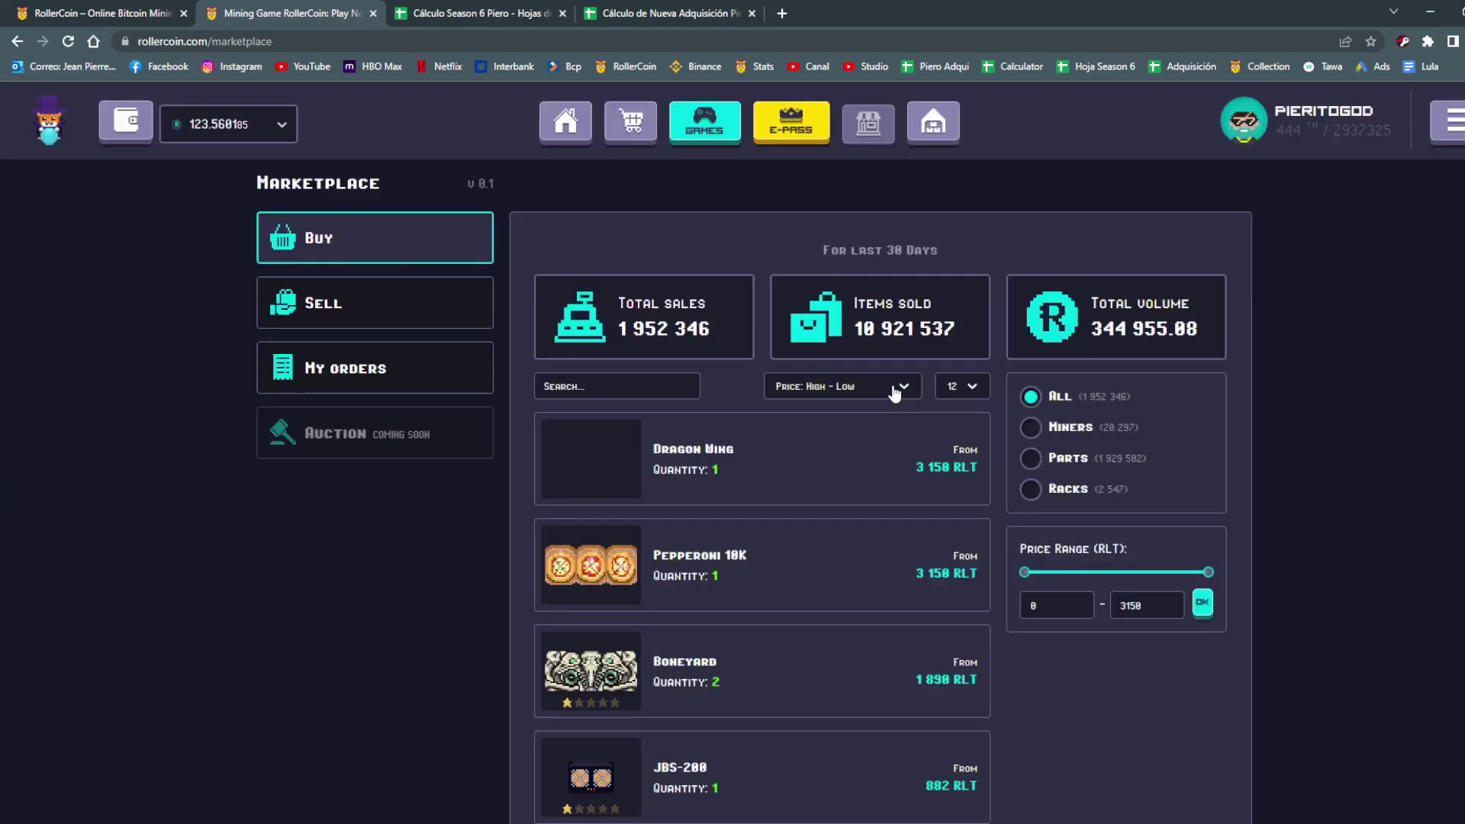
{"action": "left_click", "coordinate": [894, 389]}
{"action": "left_click", "coordinate": [861, 441]}
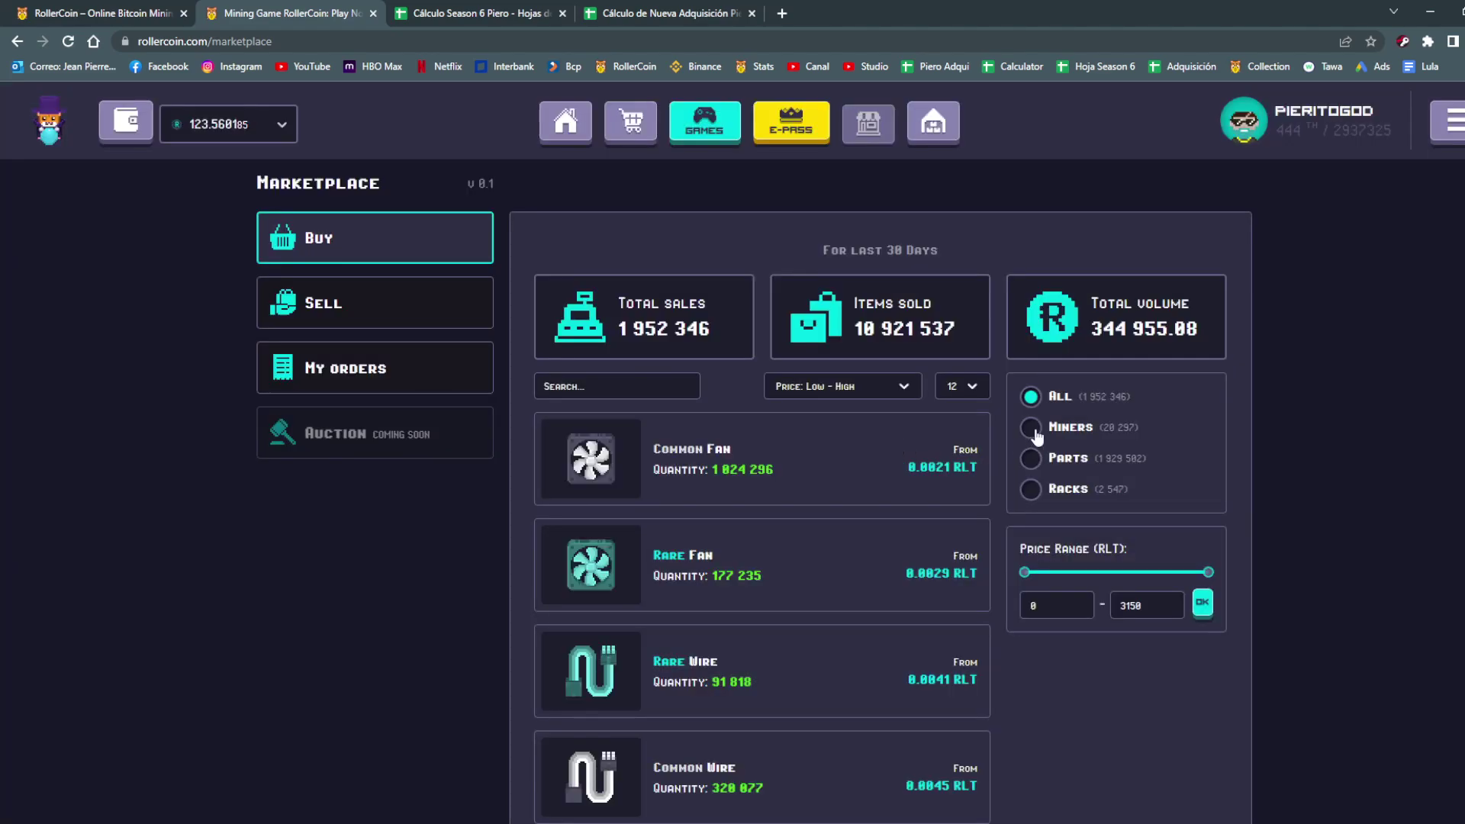
{"action": "left_click", "coordinate": [1031, 459]}
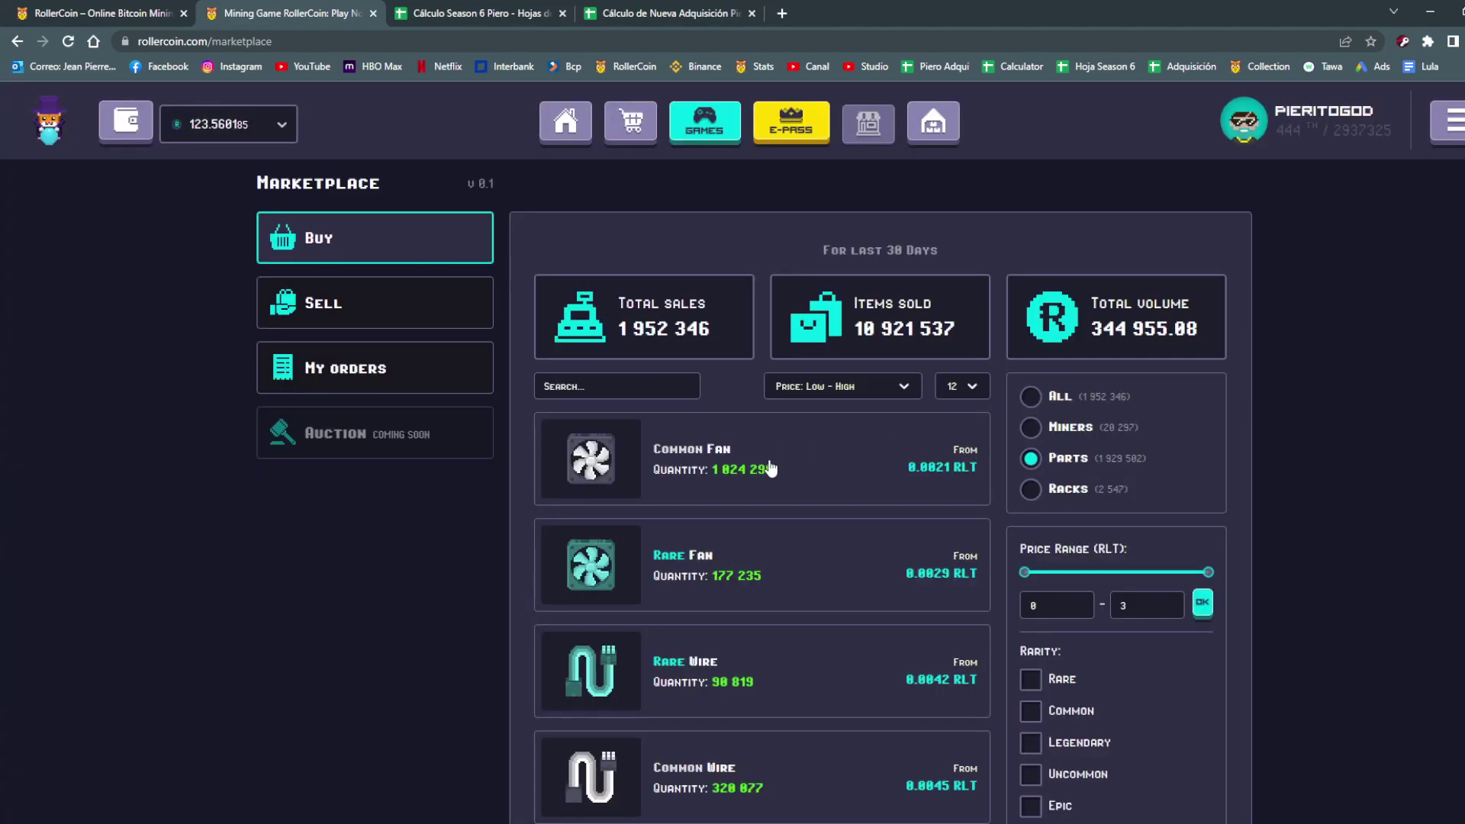
{"action": "left_click", "coordinate": [88, 10]}
Start a parts list below the XP table with ventilador, cables and placas.
{"action": "left_click", "coordinate": [502, 9]}
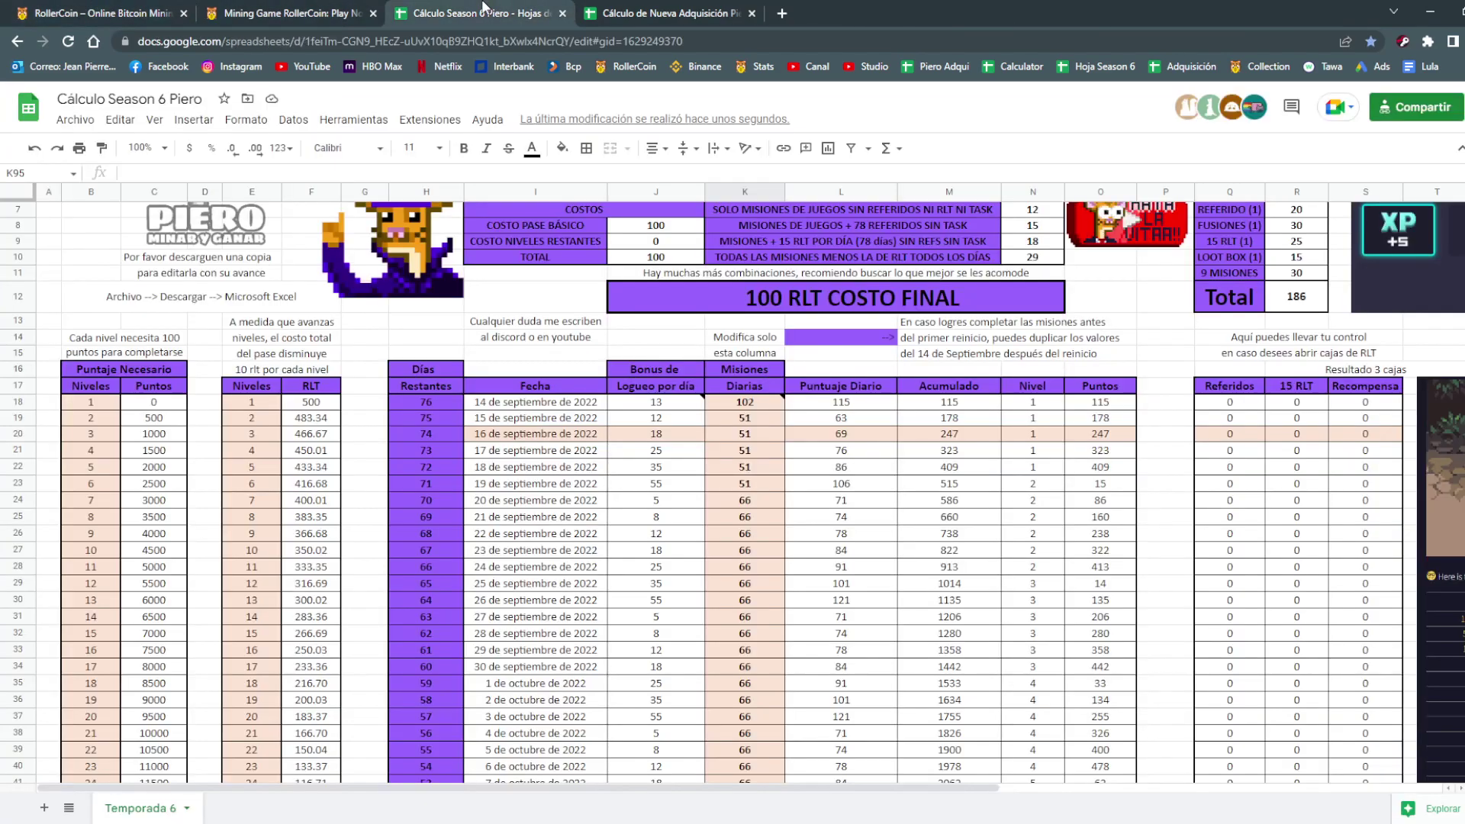
{"action": "left_click", "coordinate": [607, 11]}
{"action": "scroll", "coordinate": [854, 474], "scroll_direction": "down", "scroll_amount": 1}
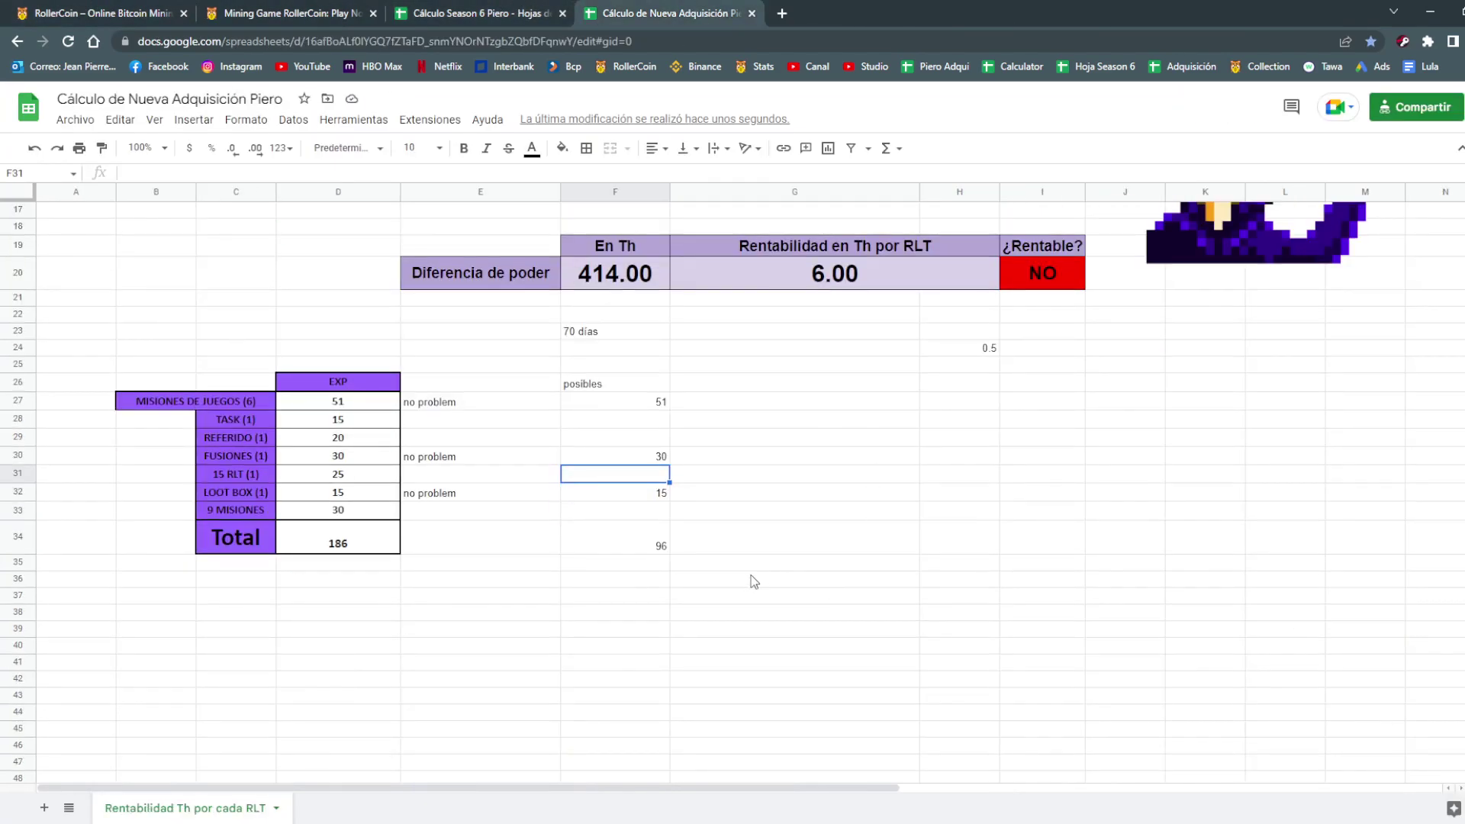
{"action": "left_click", "coordinate": [618, 629]}
{"action": "key", "text": "Left"}
{"action": "type", "text": "ventilador"}
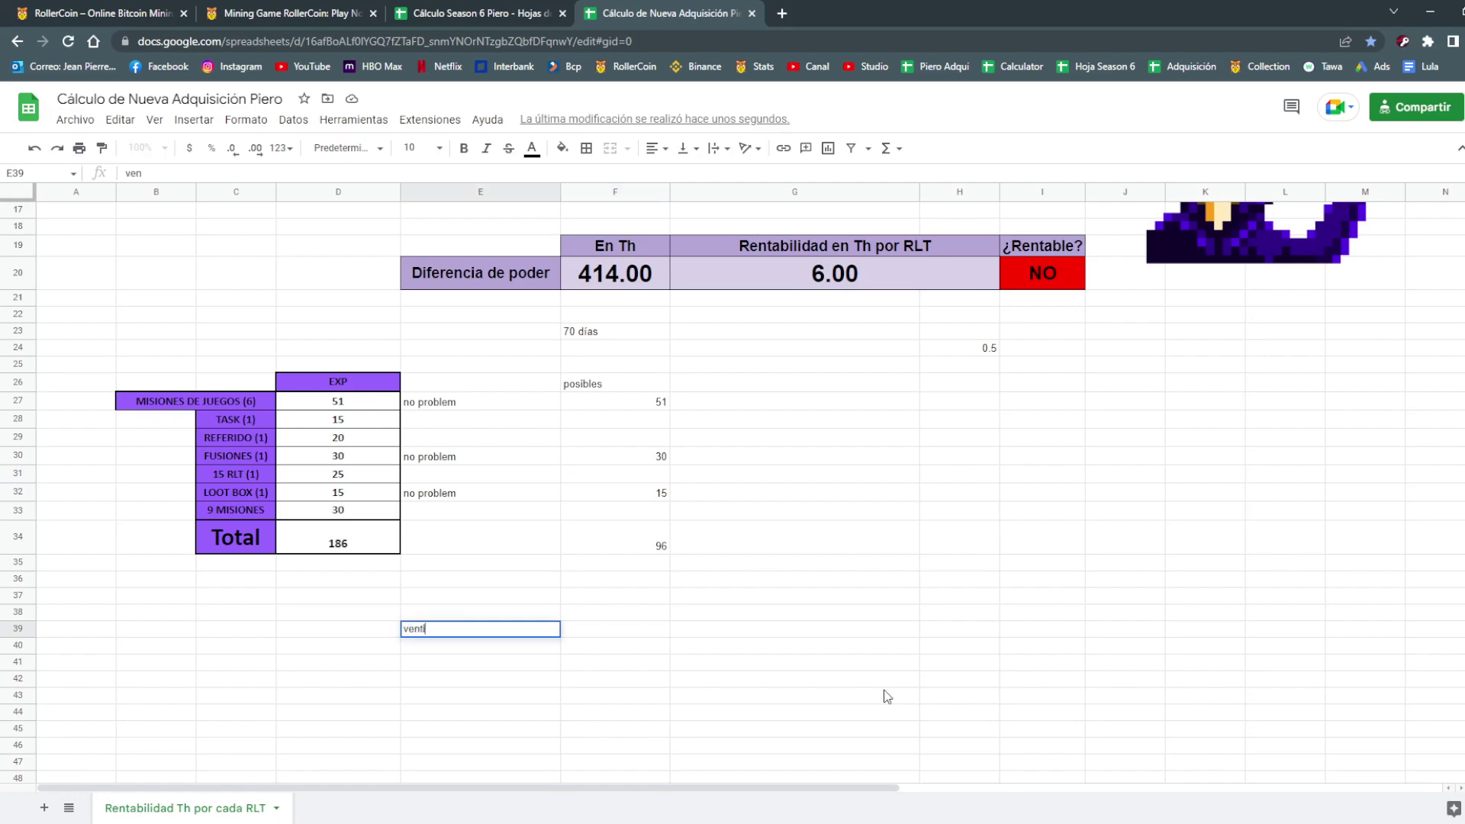
{"action": "key", "text": "Return"}
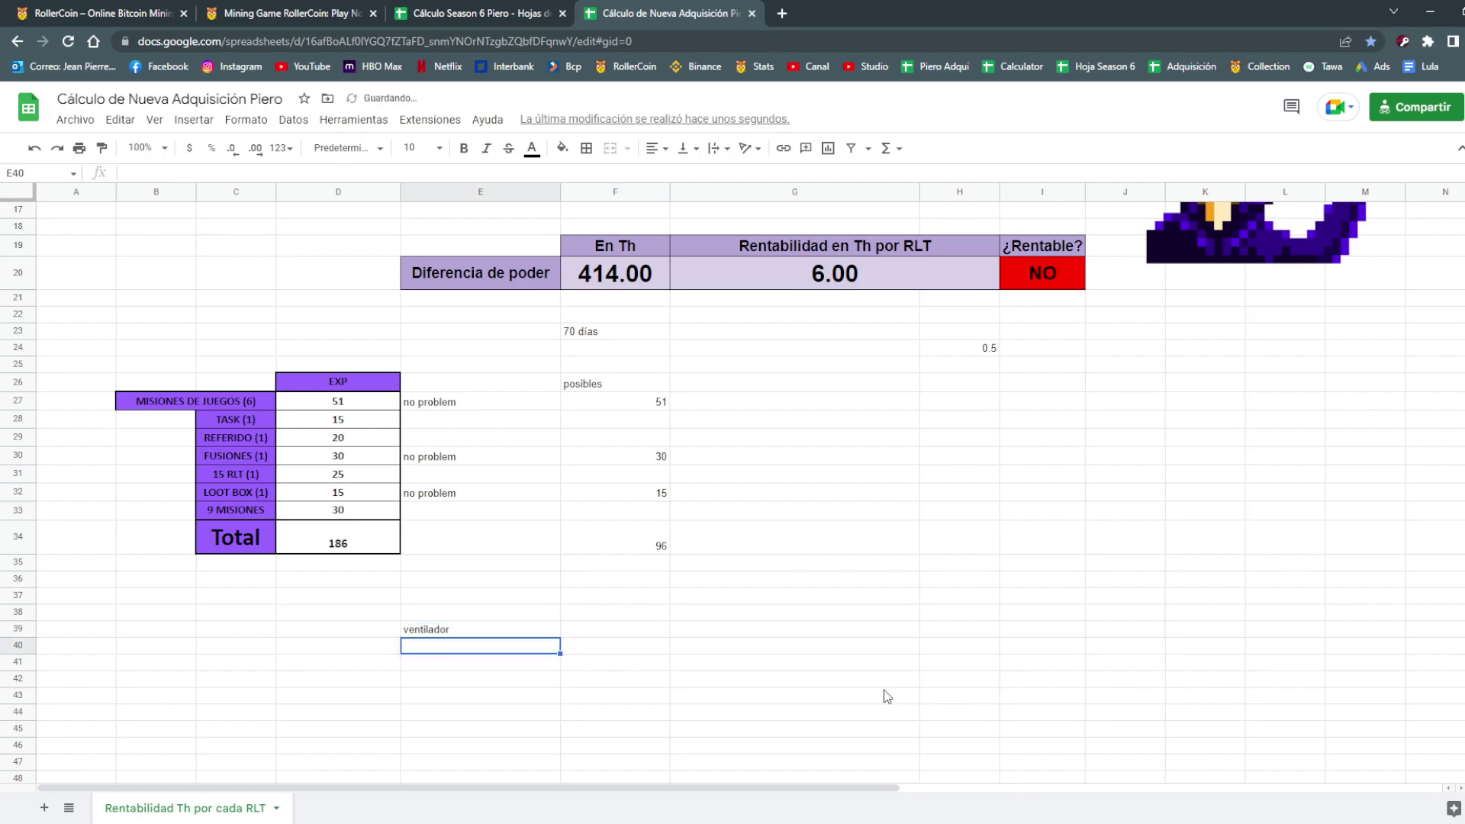
{"action": "type", "text": "cables"}
{"action": "key", "text": "Return"}
{"action": "type", "text": "pla"}
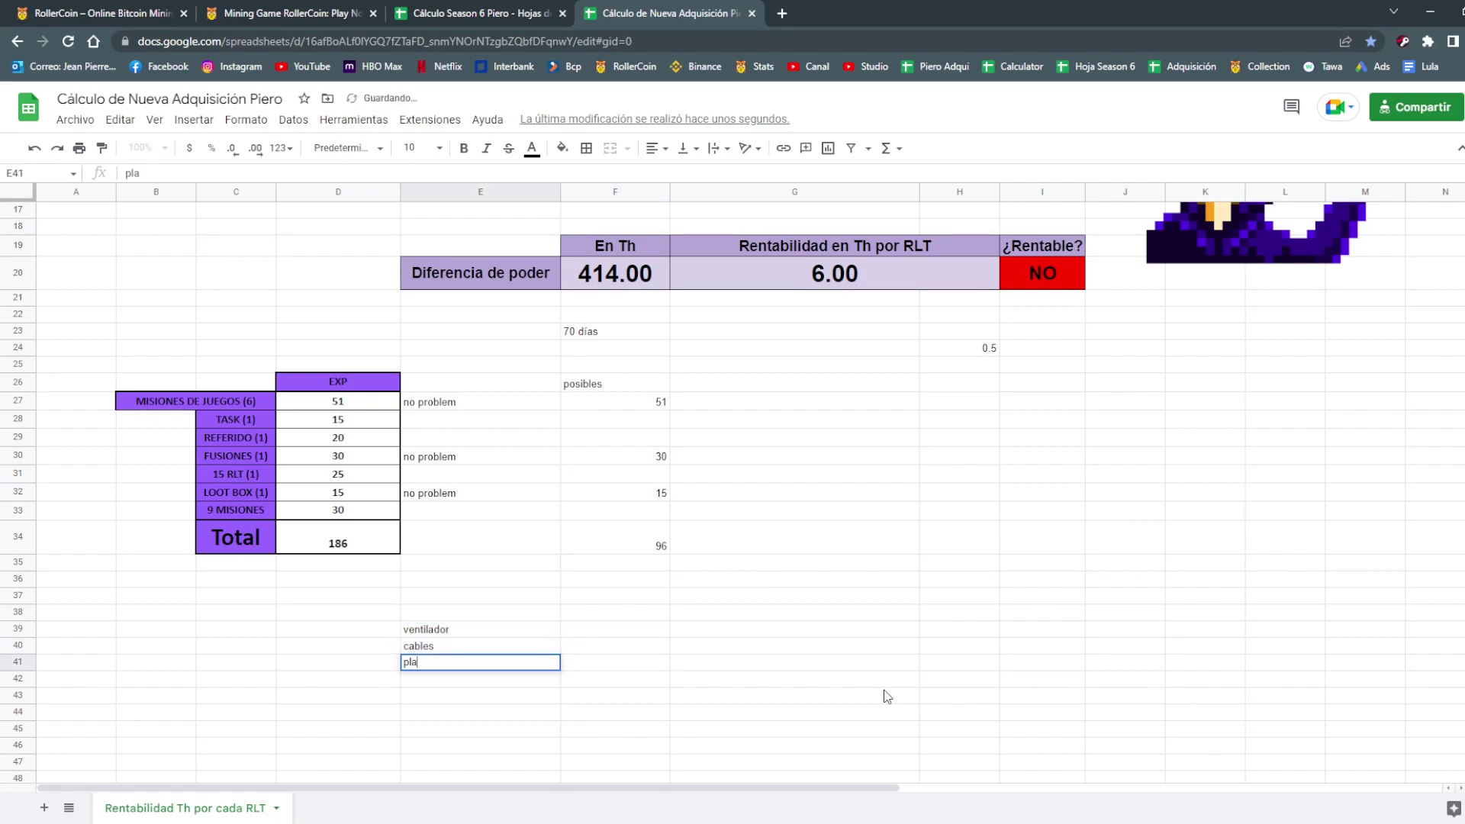
{"action": "type", "text": "cas"}
{"action": "key", "text": "Up"}
{"action": "key", "text": "Up"}
{"action": "key", "text": "Right"}
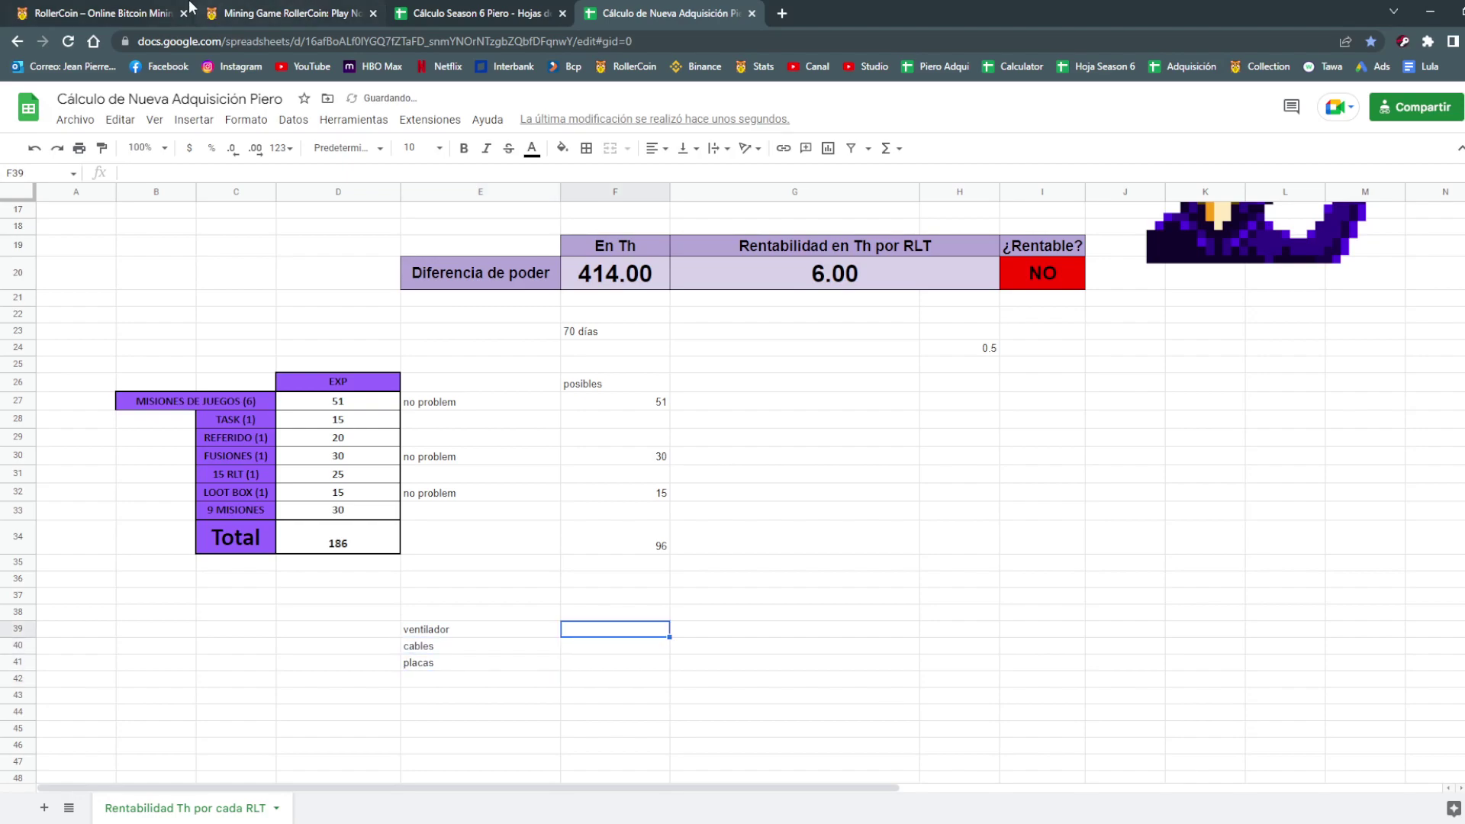
Check marketplace prices and enter 0.0021 for ventilador and 0.0045 for cables.
{"action": "left_click", "coordinate": [290, 13]}
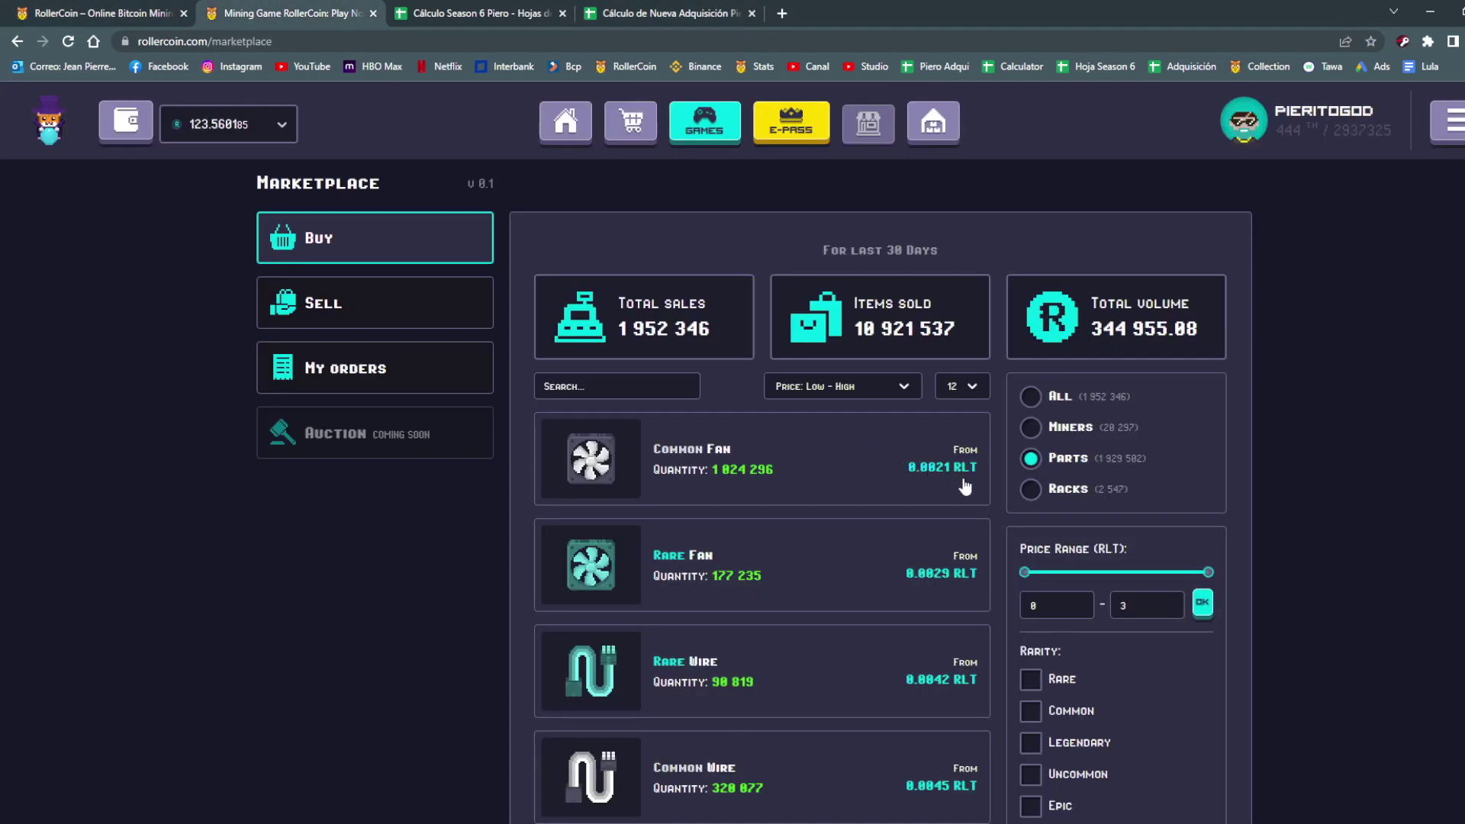
{"action": "scroll", "coordinate": [909, 469], "scroll_direction": "down", "scroll_amount": 2}
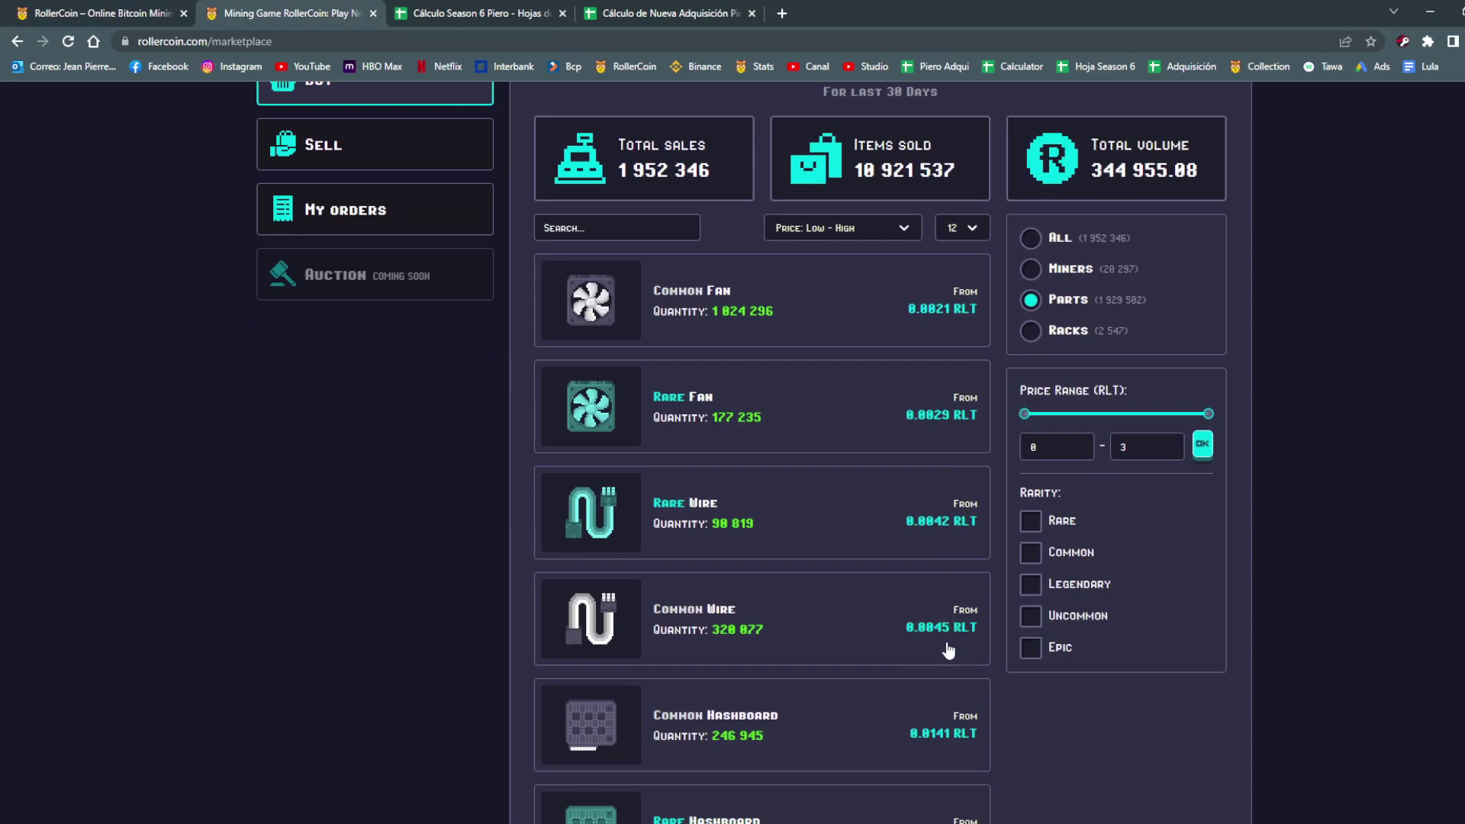
{"action": "left_click", "coordinate": [649, 13]}
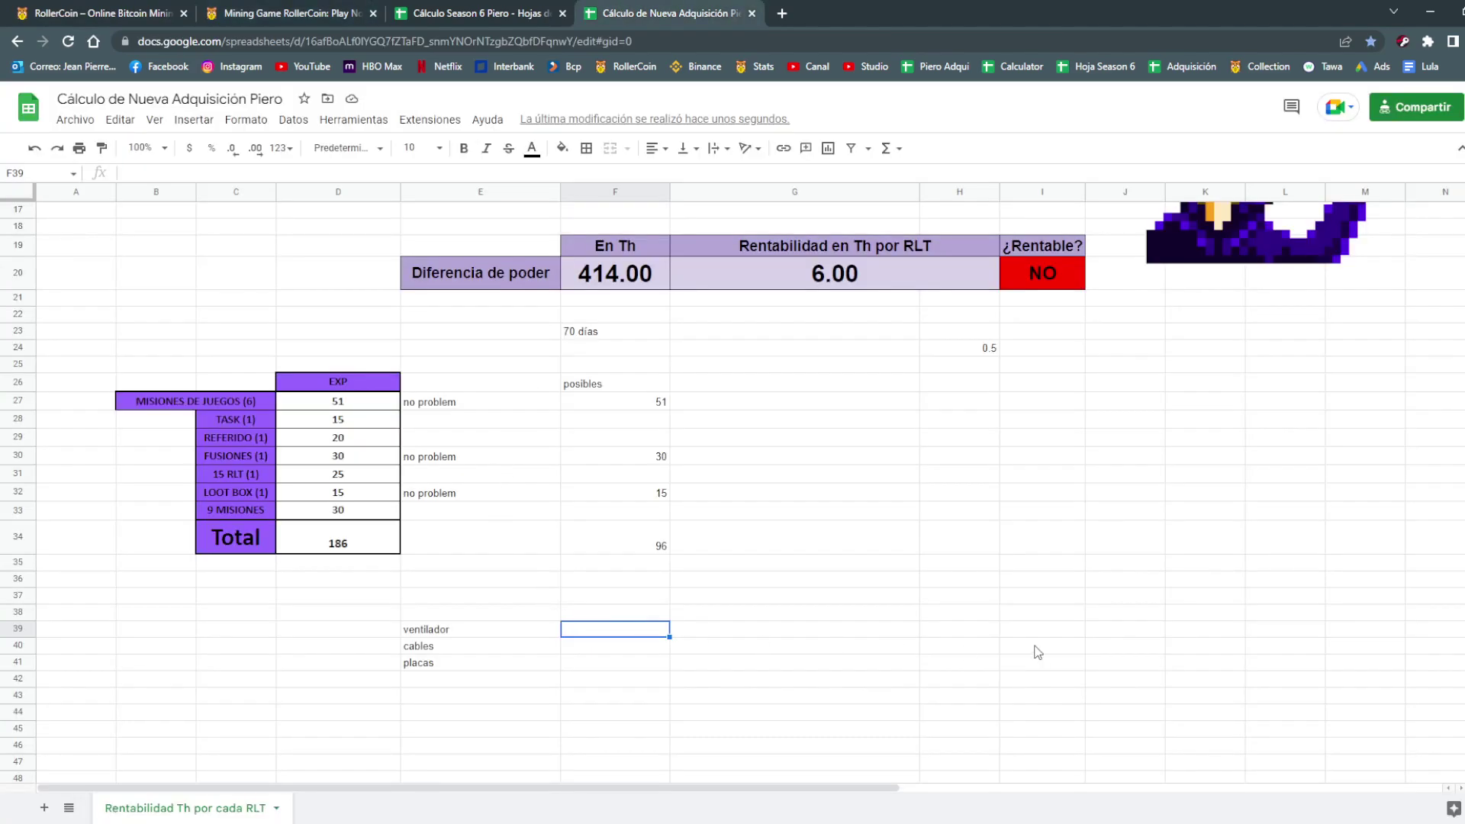
{"action": "type", "text": "0.0021"}
{"action": "key", "text": "Return"}
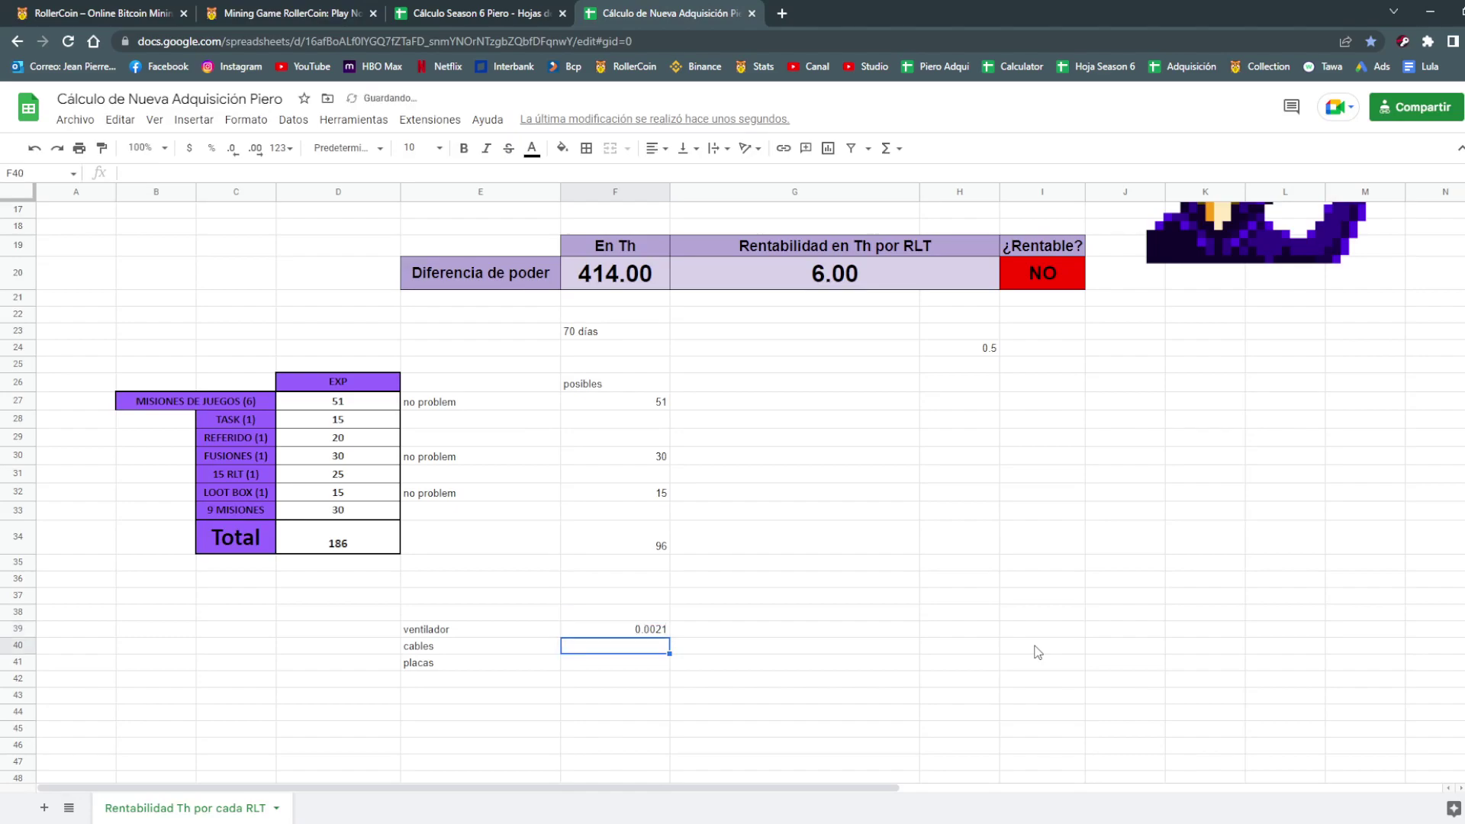
{"action": "type", "text": "0.0045"}
{"action": "key", "text": "Return"}
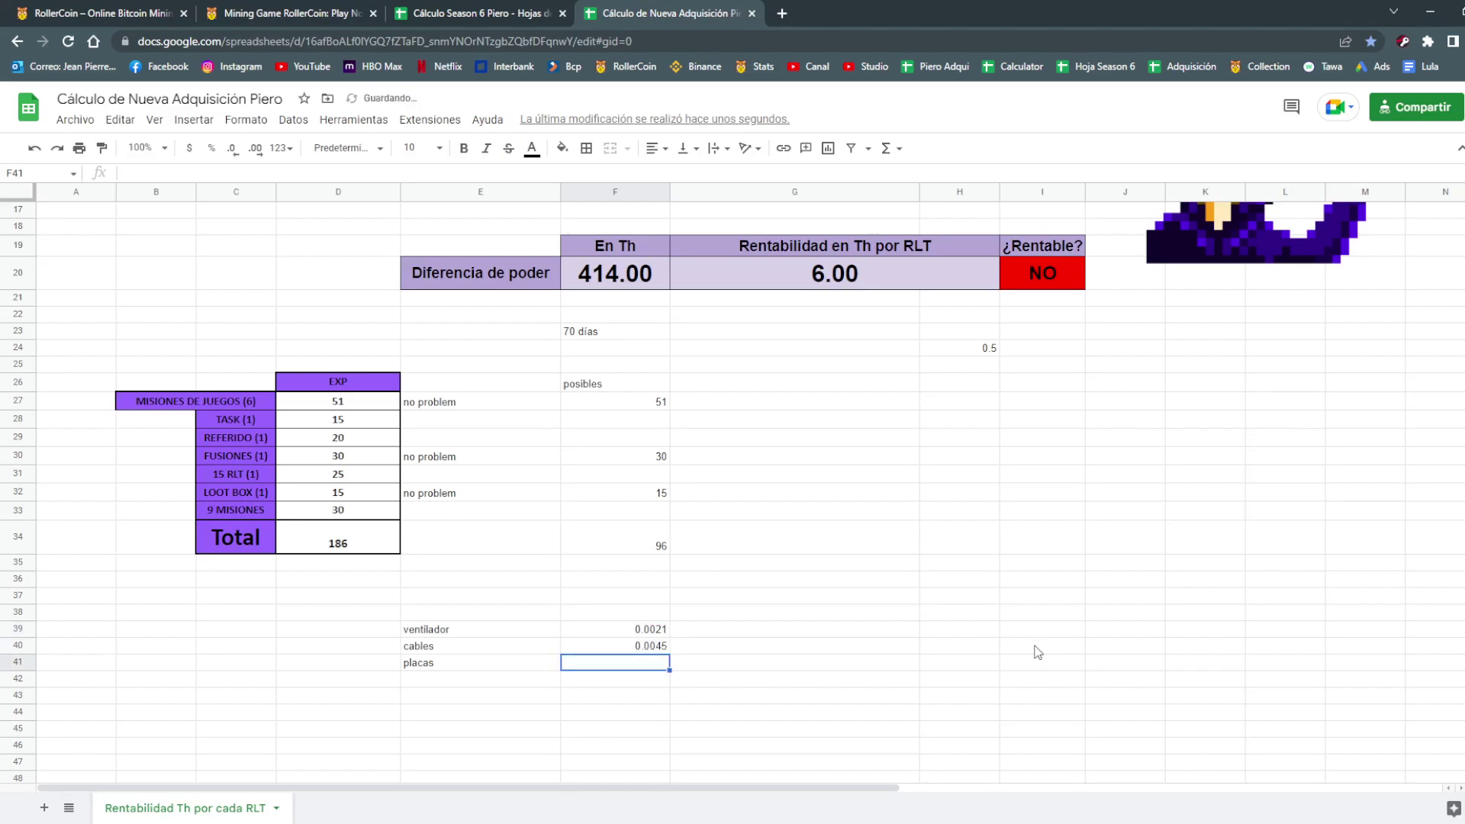
Check the Common Hashboard price and enter 0.0141 for placas in F41.
{"action": "left_click", "coordinate": [115, 13]}
{"action": "left_click", "coordinate": [290, 13]}
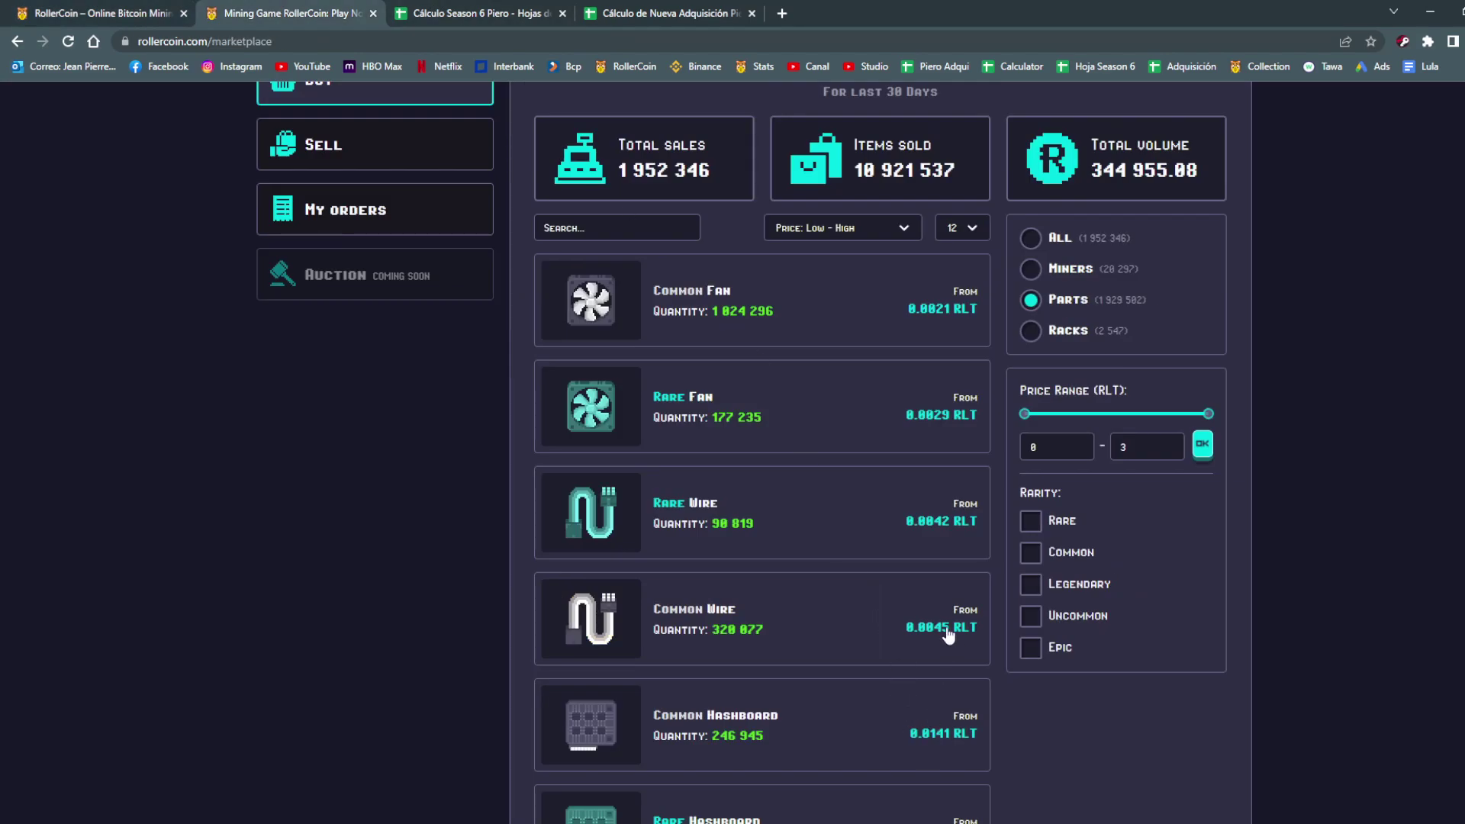
{"action": "scroll", "coordinate": [949, 635], "scroll_direction": "down", "scroll_amount": 1}
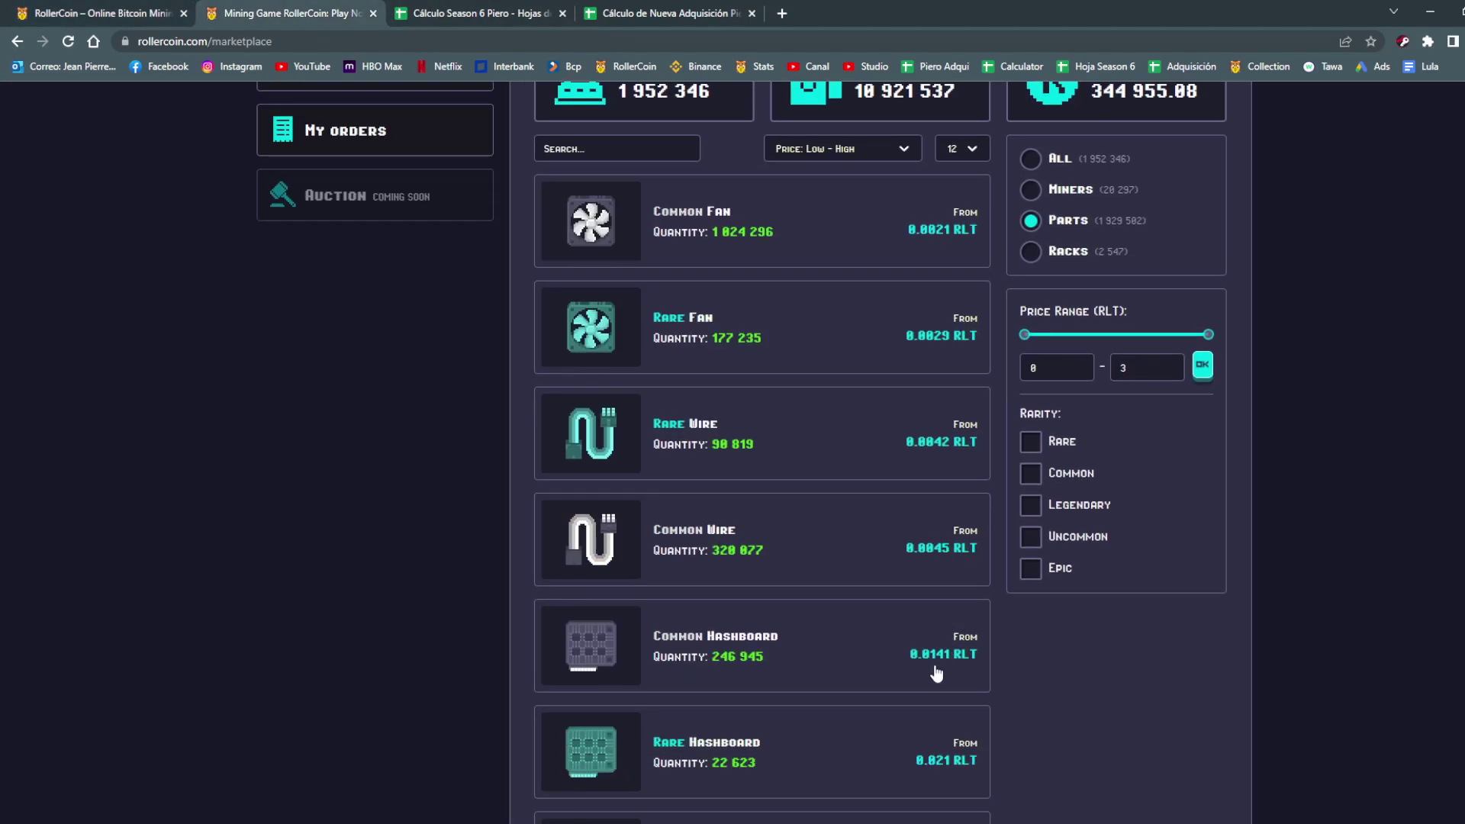
{"action": "left_click", "coordinate": [599, 13]}
{"action": "type", "text": "0"}
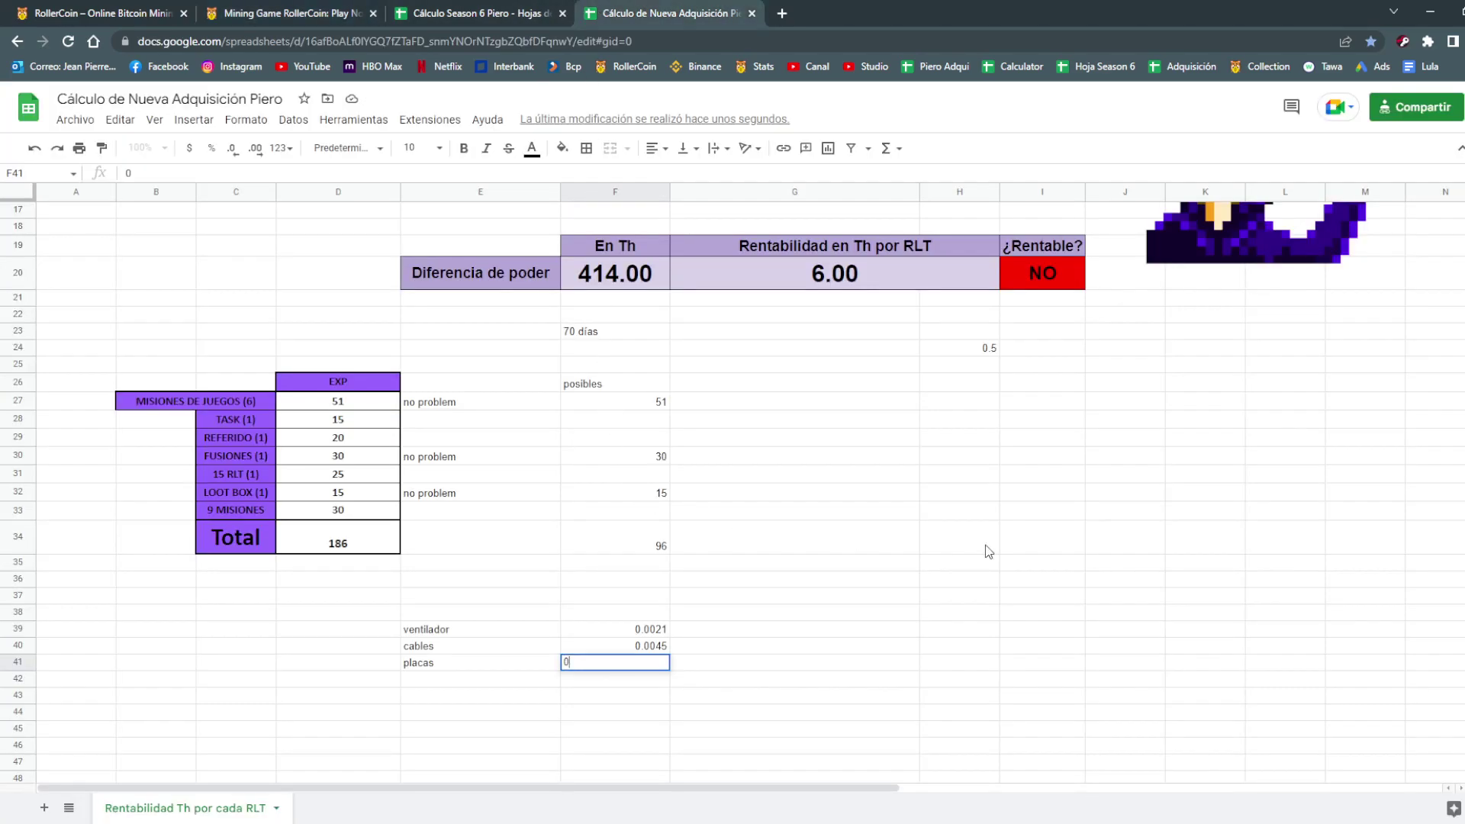
{"action": "type", "text": ".0141"}
{"action": "key", "text": "Return"}
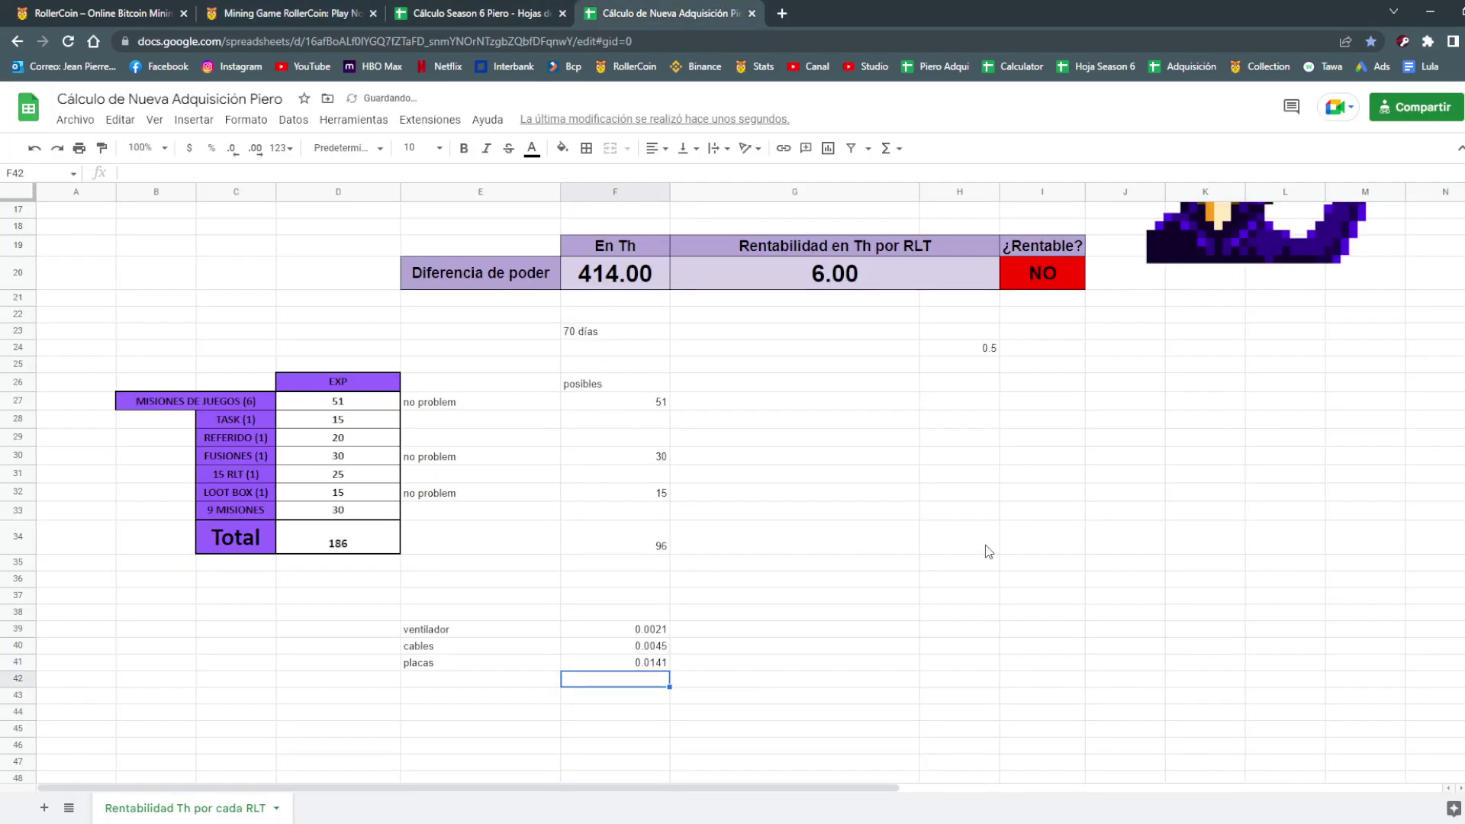
{"action": "key", "text": "Up"}
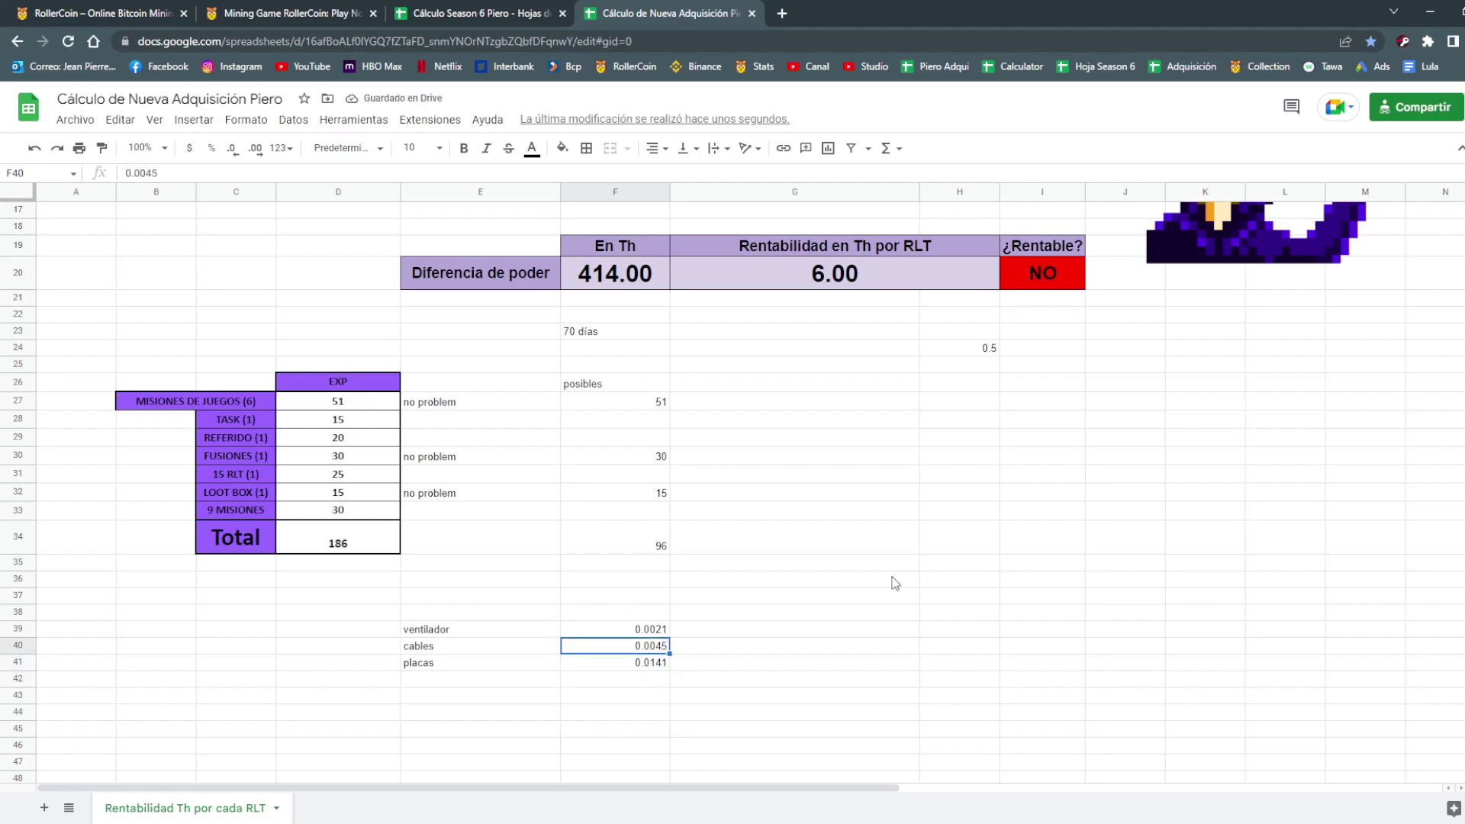
{"action": "key", "text": "Up"}
{"action": "key", "text": "Up"}
{"action": "key", "text": "Down"}
{"action": "key", "text": "Down"}
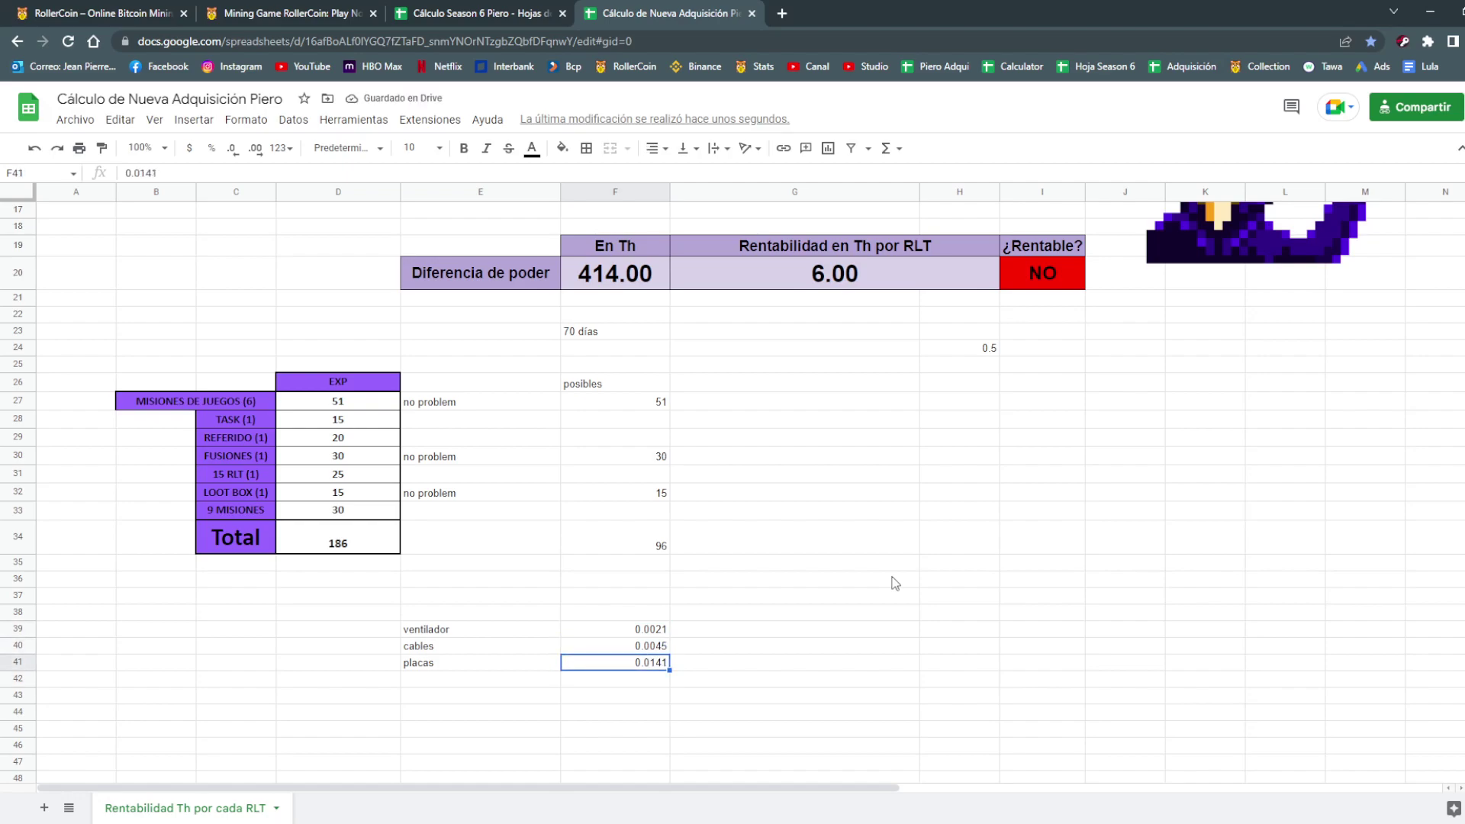
{"action": "key", "text": "Up"}
{"action": "key", "text": "Up"}
{"action": "key", "text": "Down"}
{"action": "key", "text": "Up"}
{"action": "key", "text": "Down"}
{"action": "key", "text": "Down"}
{"action": "key", "text": "Up"}
{"action": "key", "text": "Up"}
{"action": "key", "text": "Down"}
{"action": "key", "text": "Down"}
{"action": "key", "text": "Up"}
{"action": "key", "text": "Up"}
{"action": "key", "text": "Up"}
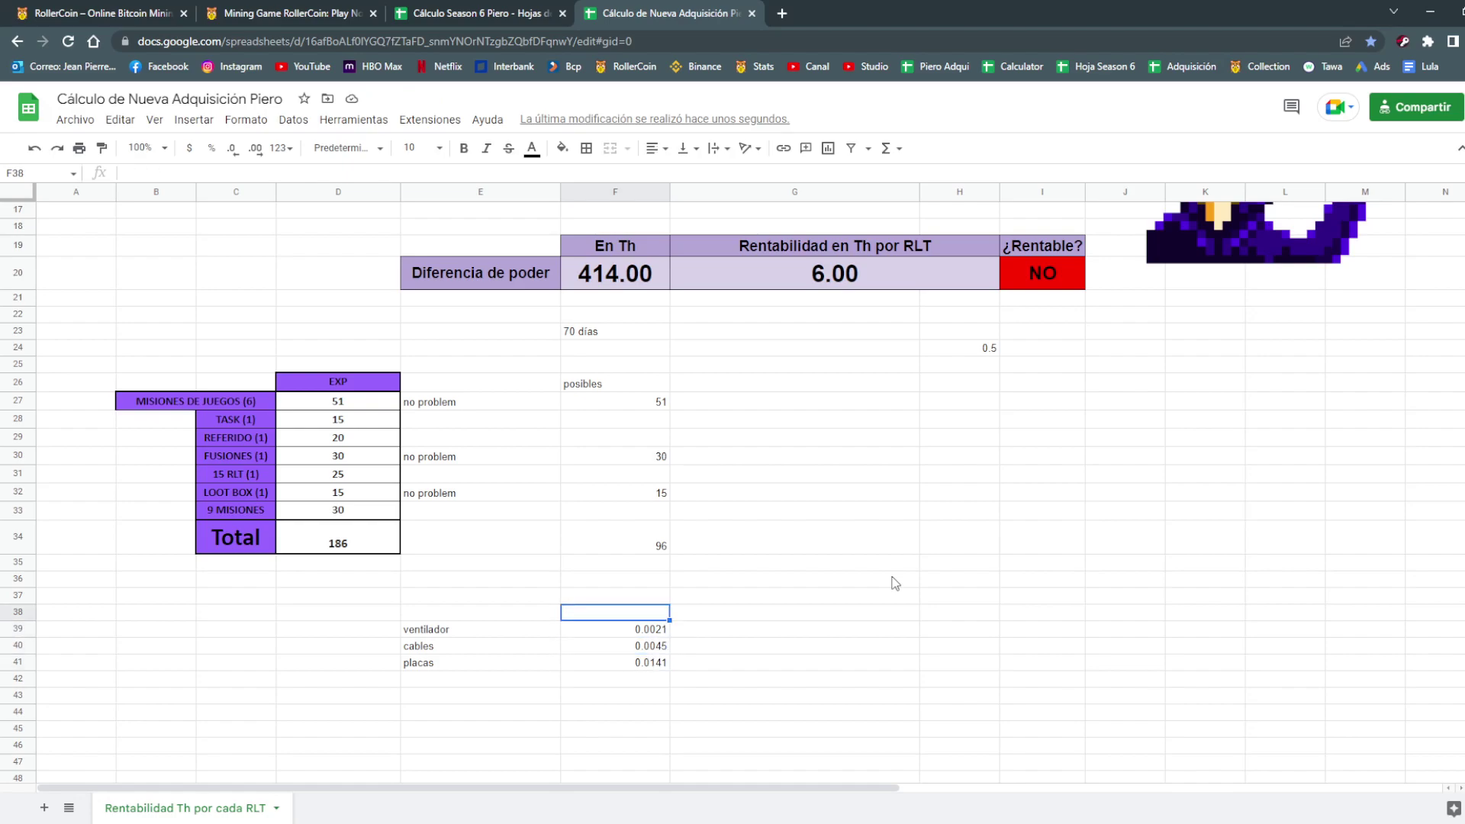
{"action": "key", "text": "Down"}
{"action": "key", "text": "Right"}
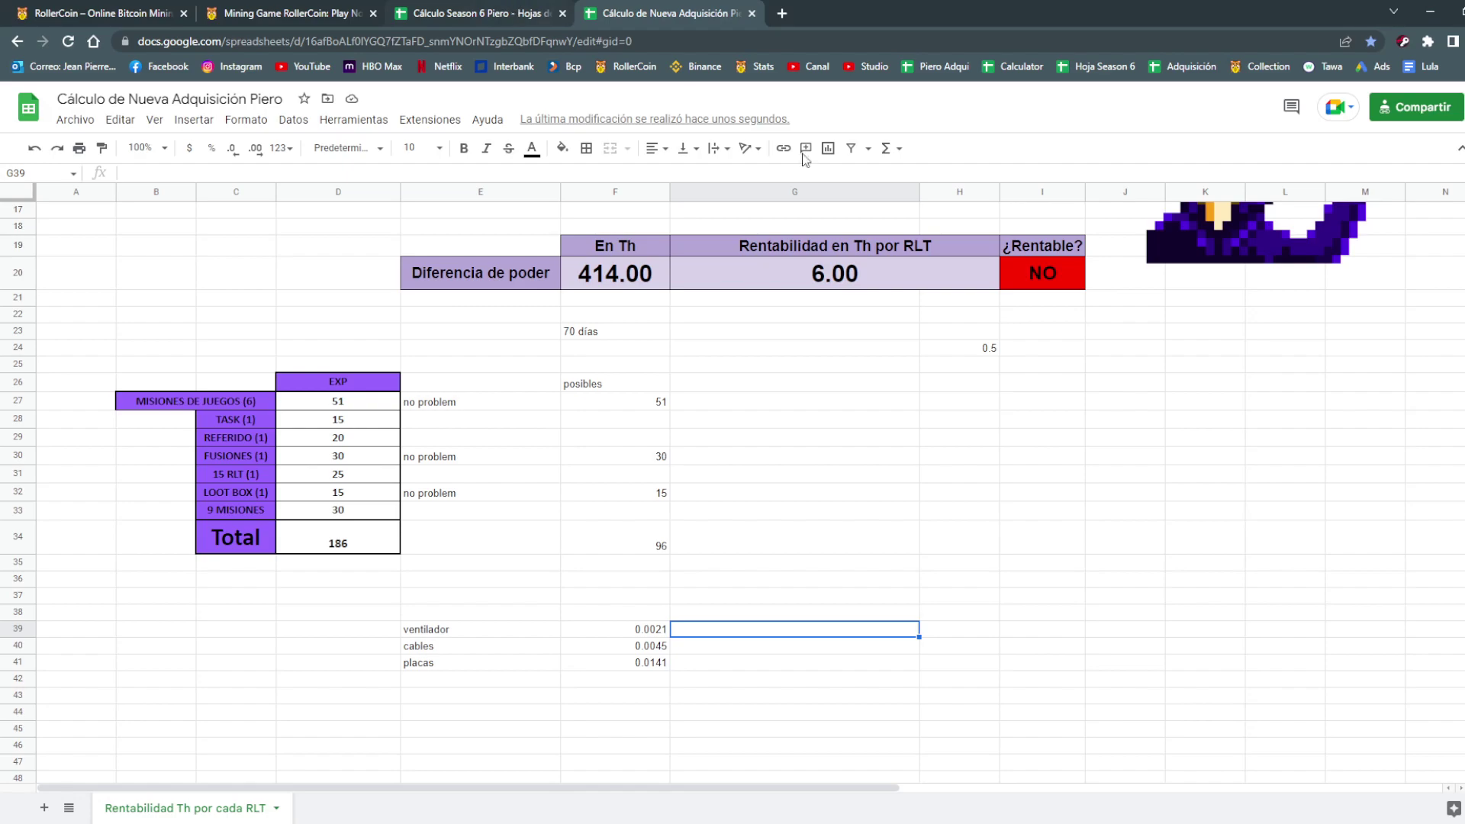
Add a '1 merge' heading in G38.
{"action": "type", "text": "="}
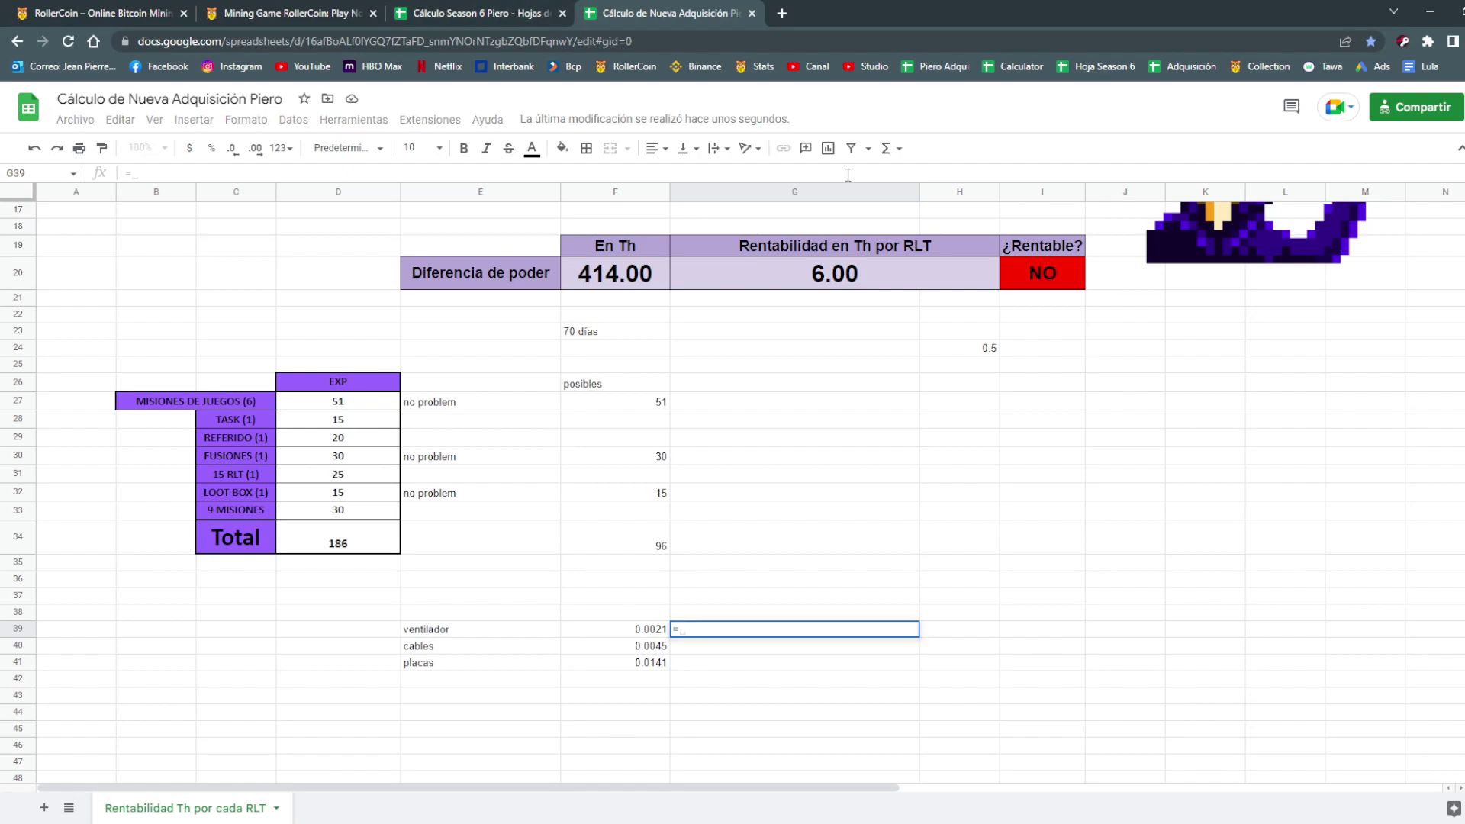
{"action": "key", "text": "Escape"}
{"action": "key", "text": "Up"}
{"action": "type", "text": "1 mergfe"}
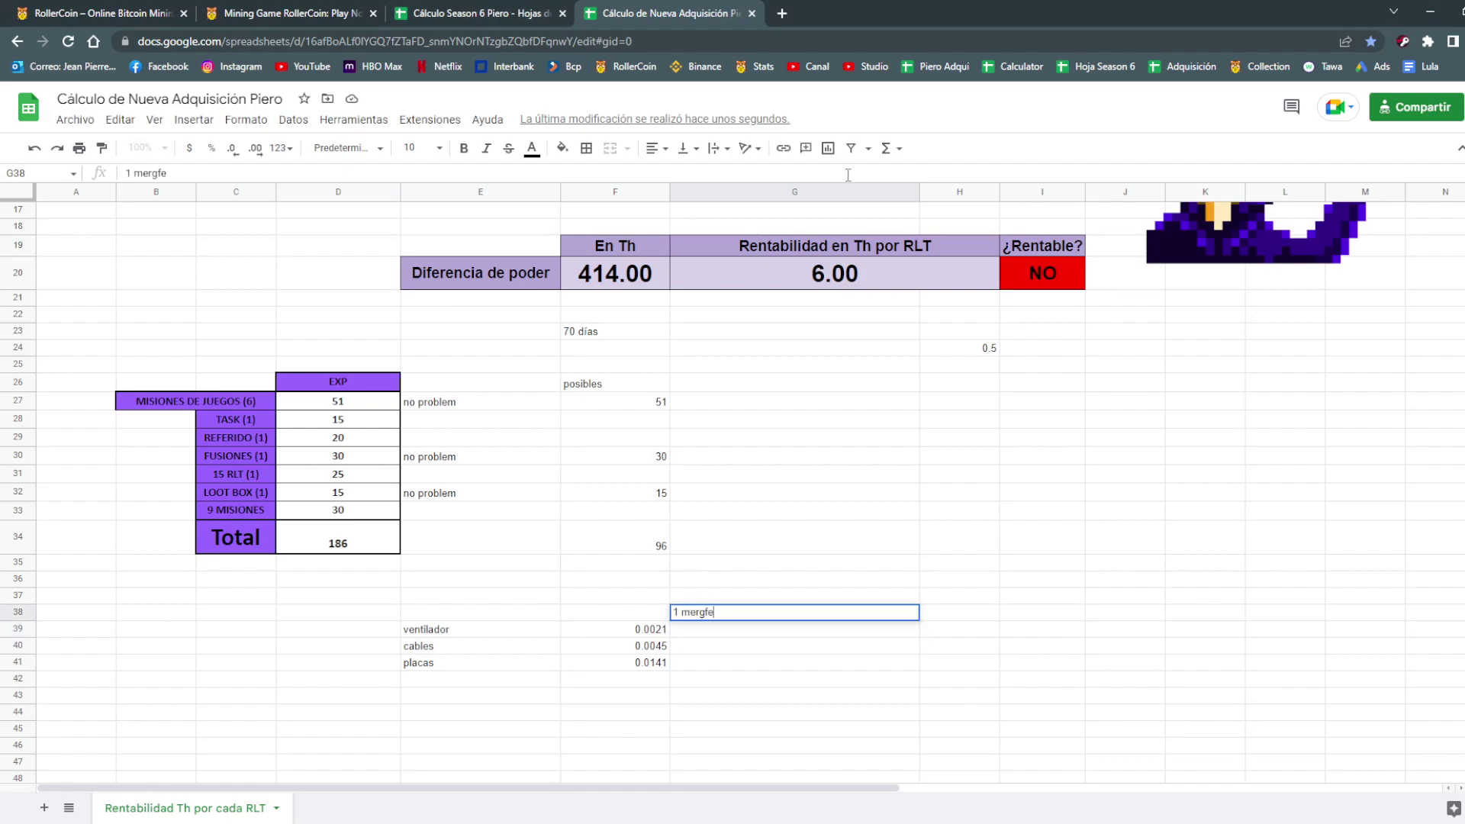
{"action": "key", "text": "BackSpace"}
{"action": "key", "text": "BackSpace"}
{"action": "type", "text": "e"}
{"action": "key", "text": "Return"}
Enter =F39*50, =F40*50 and =F41*50, giving merge costs 0.105, 0.225 and 0.705.
{"action": "type", "text": "=F39"}
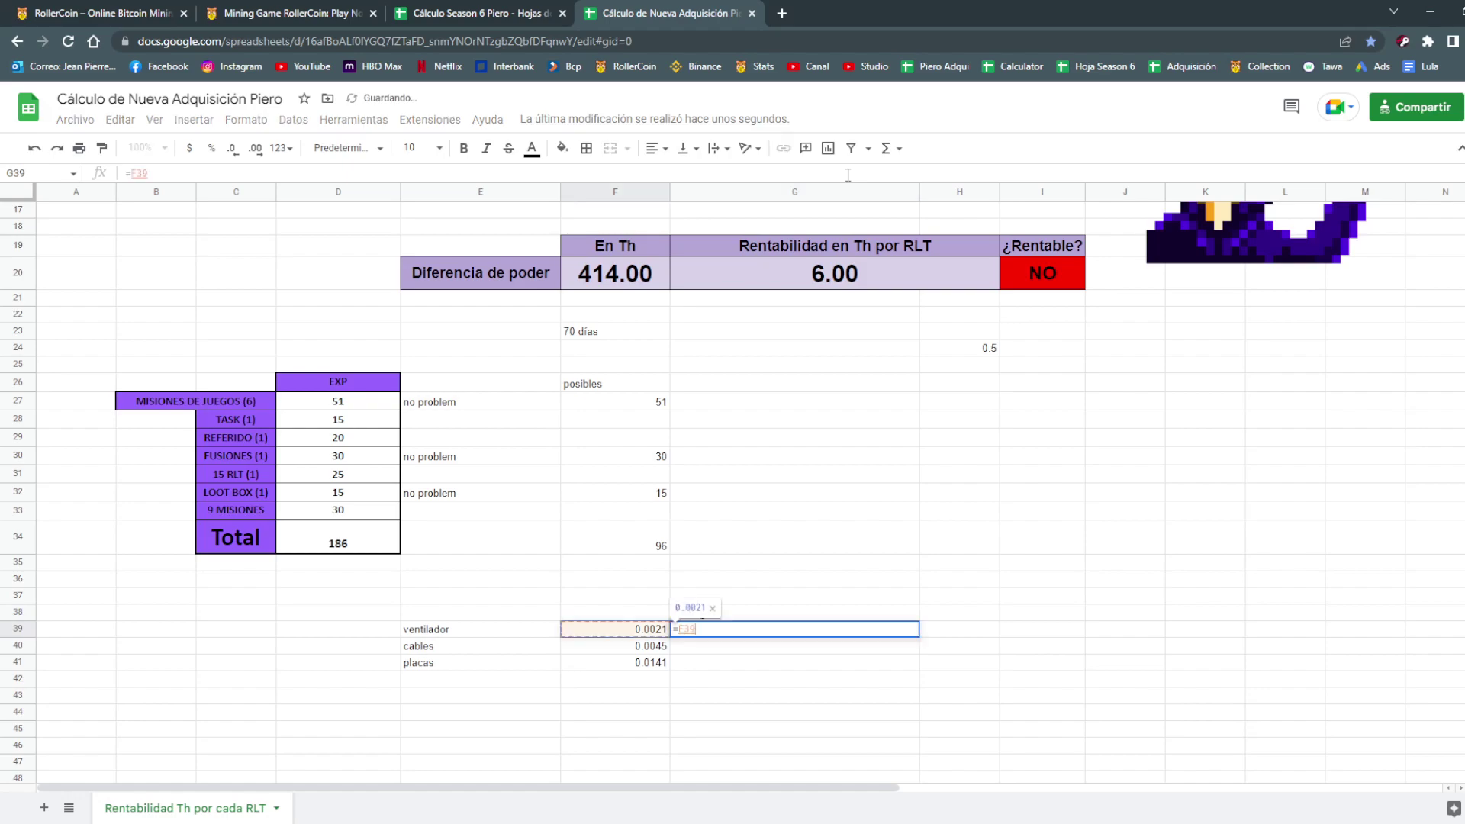
{"action": "type", "text": "*50"}
{"action": "key", "text": "Return"}
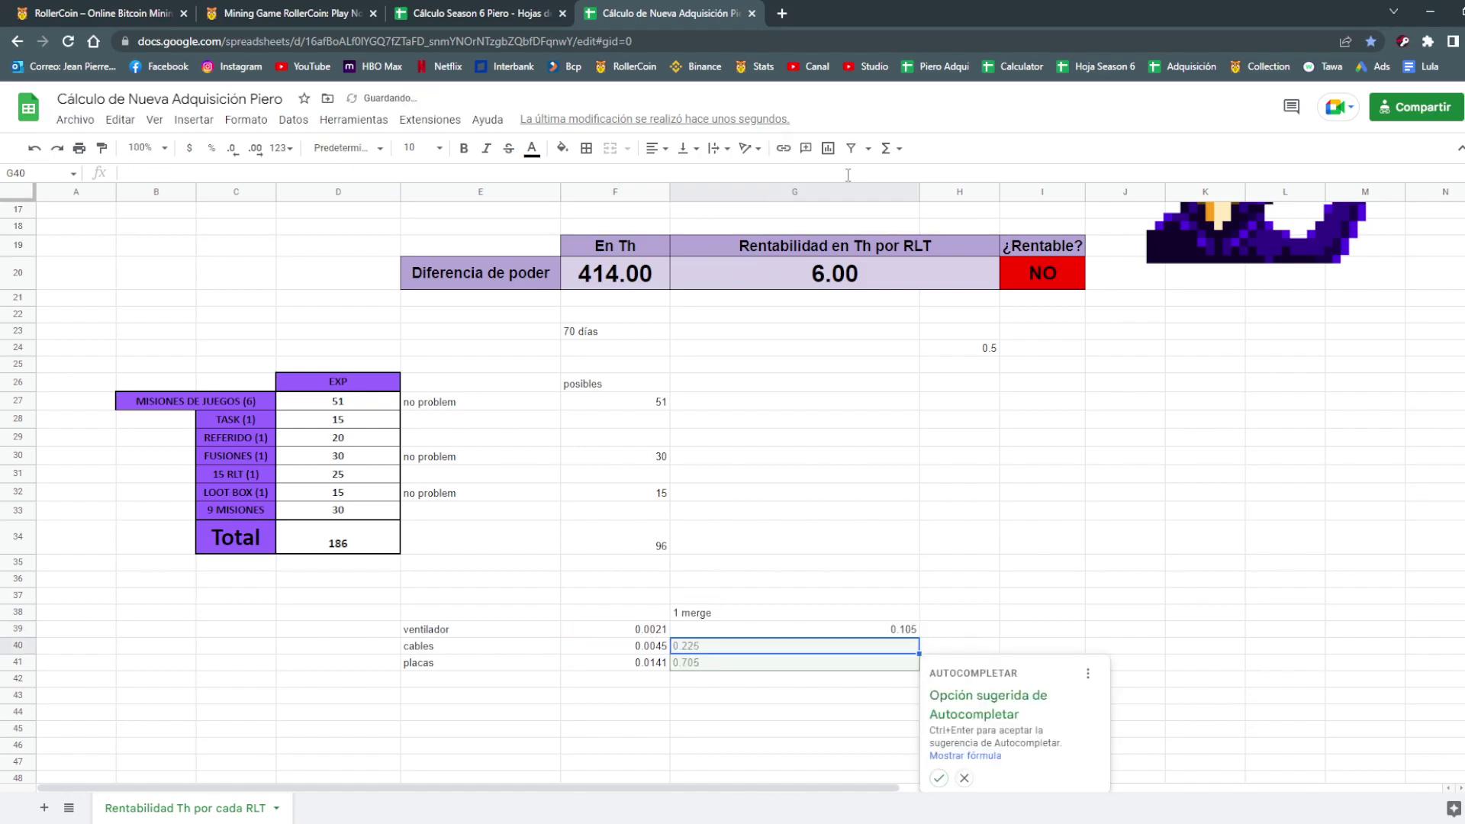
{"action": "key", "text": "Right"}
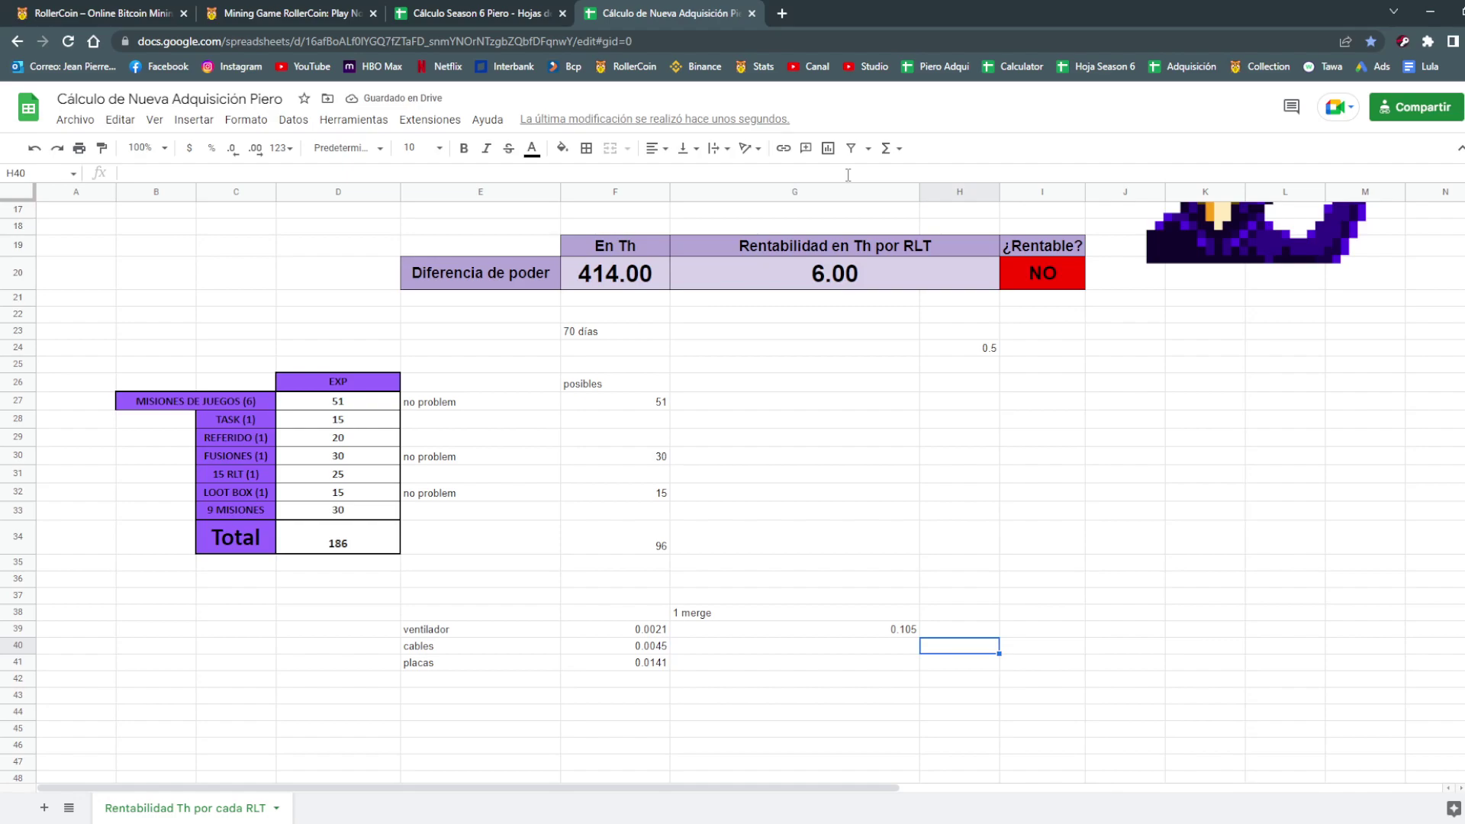
{"action": "key", "text": "Left"}
{"action": "type", "text": "=F40"}
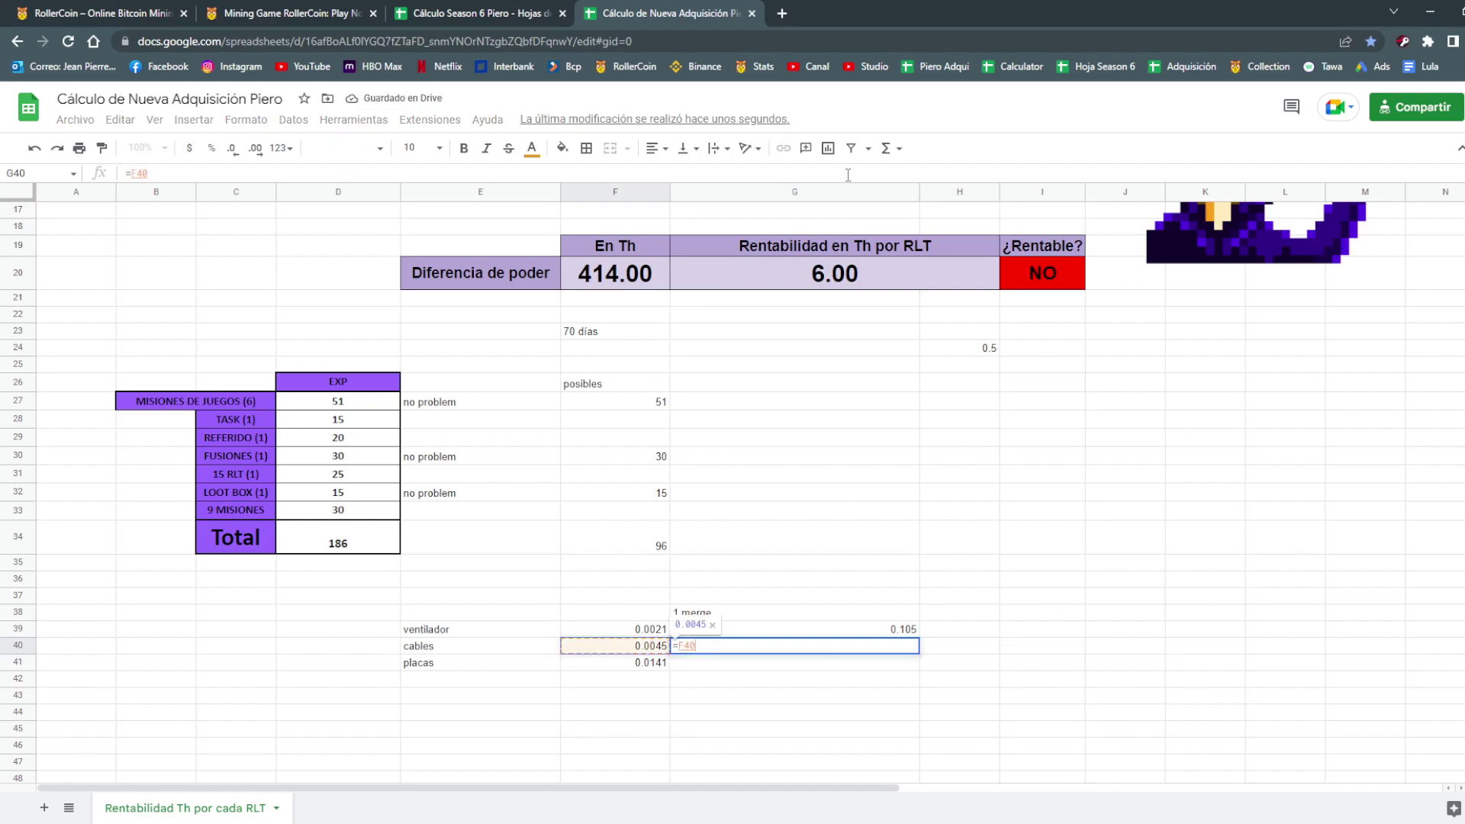
{"action": "type", "text": "*50"}
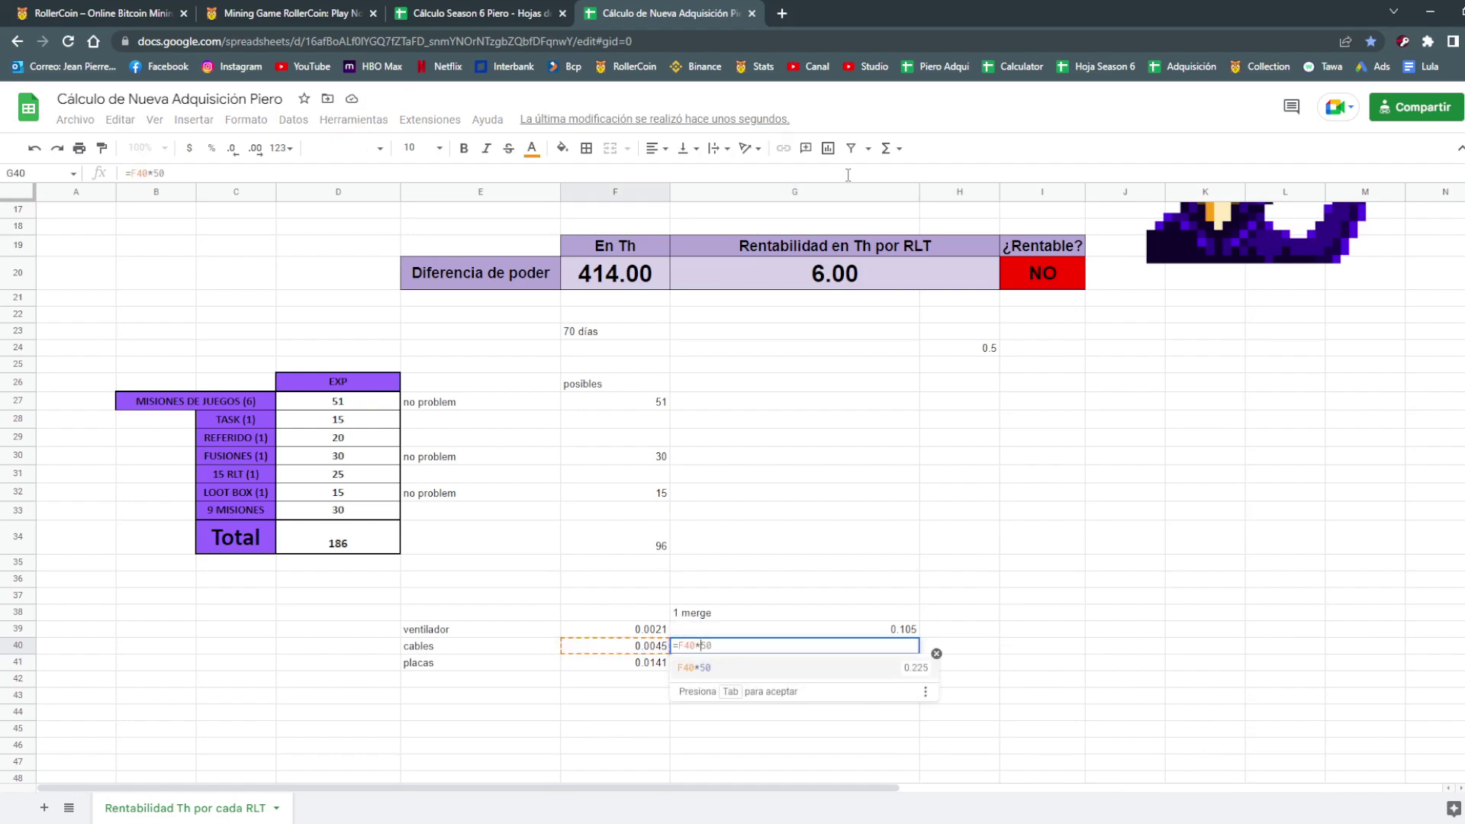
{"action": "key", "text": "Return"}
{"action": "type", "text": "="}
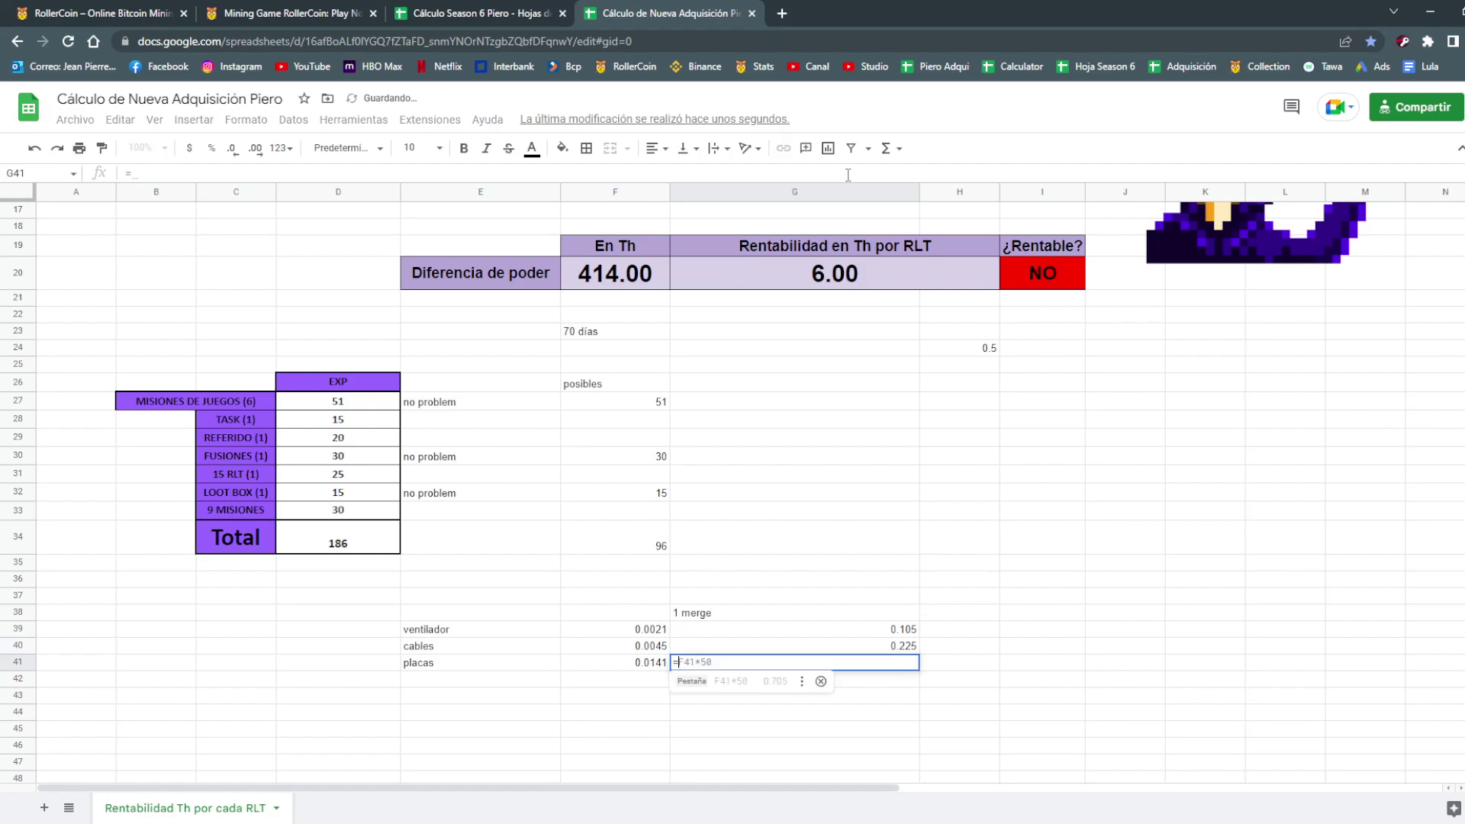
{"action": "type", "text": "F41*50"}
{"action": "key", "text": "Return"}
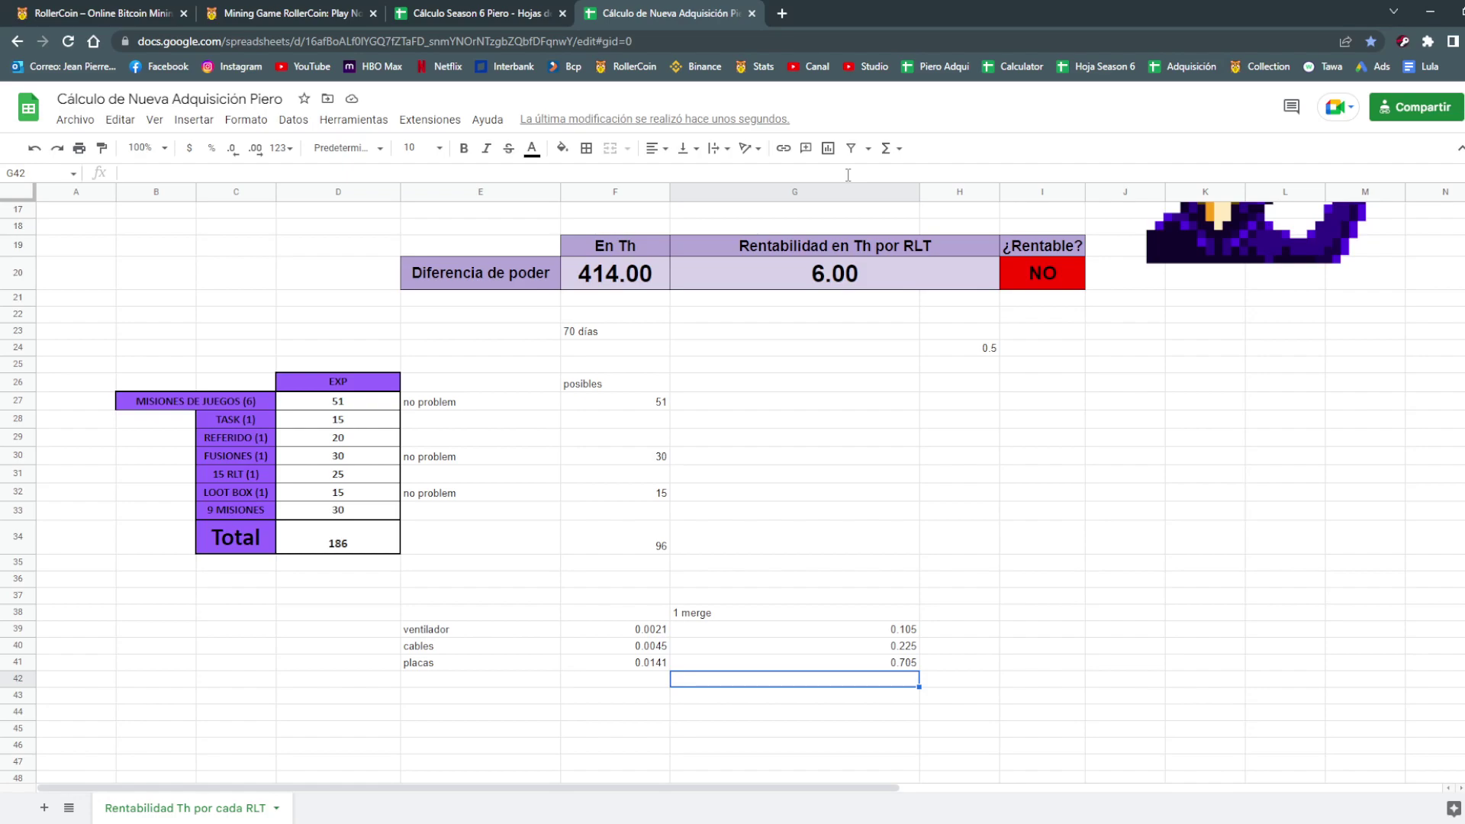
{"action": "key", "text": "Up"}
{"action": "key", "text": "Up"}
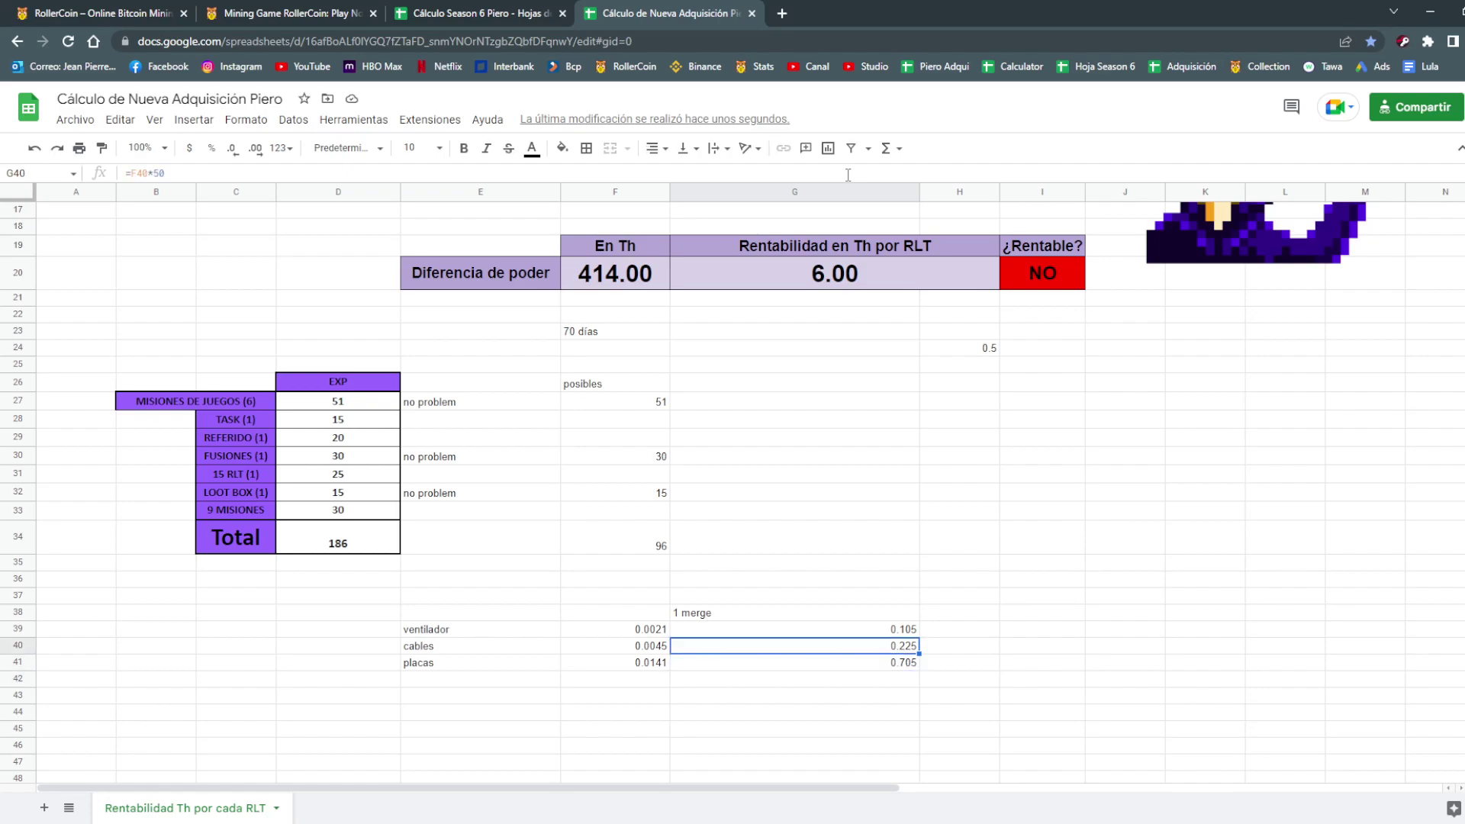
{"action": "key", "text": "Up"}
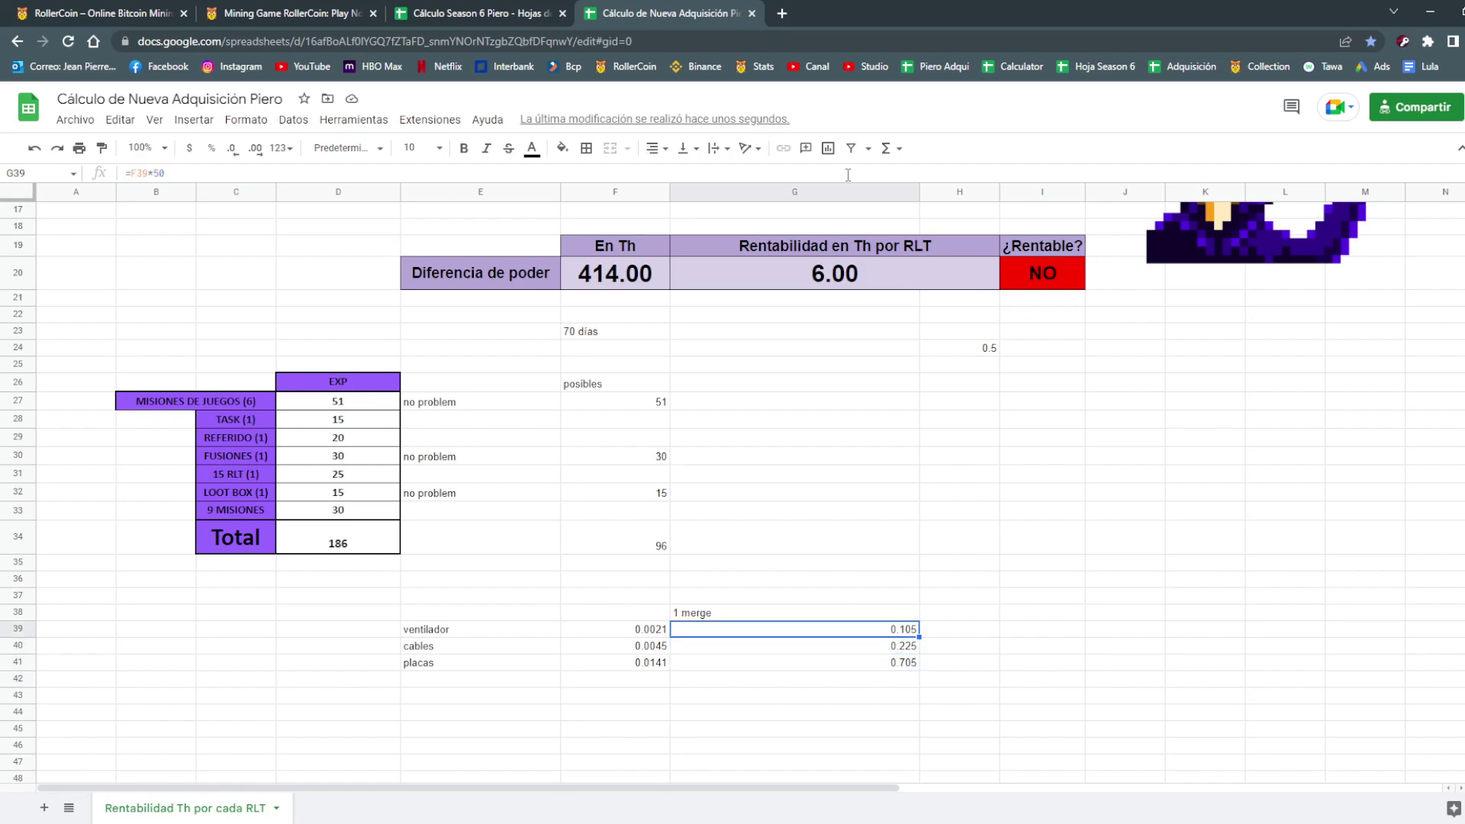
{"action": "key", "text": "Down"}
{"action": "key", "text": "Down"}
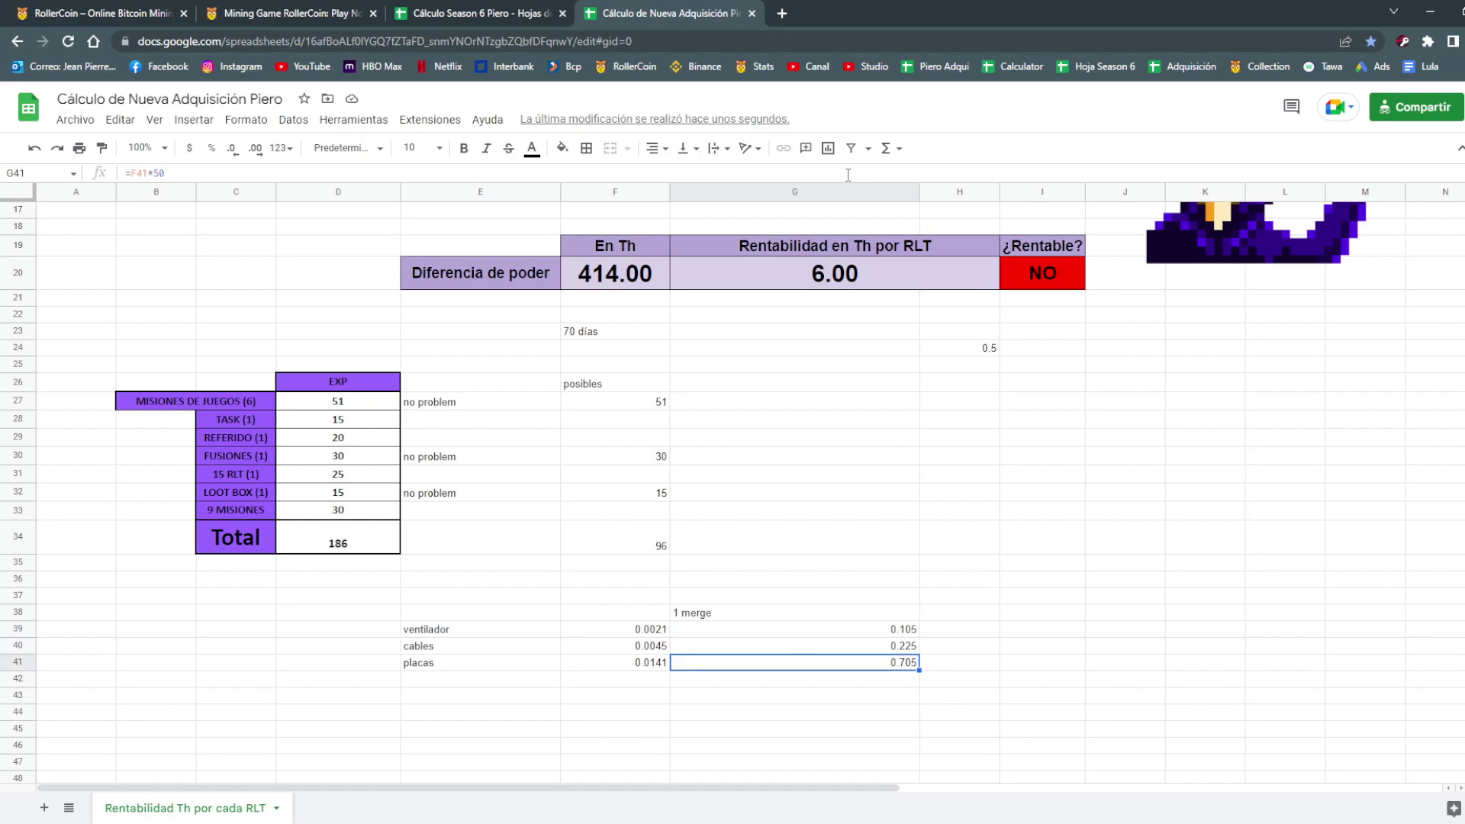
{"action": "key", "text": "Up"}
{"action": "key", "text": "Up"}
{"action": "key", "text": "Down"}
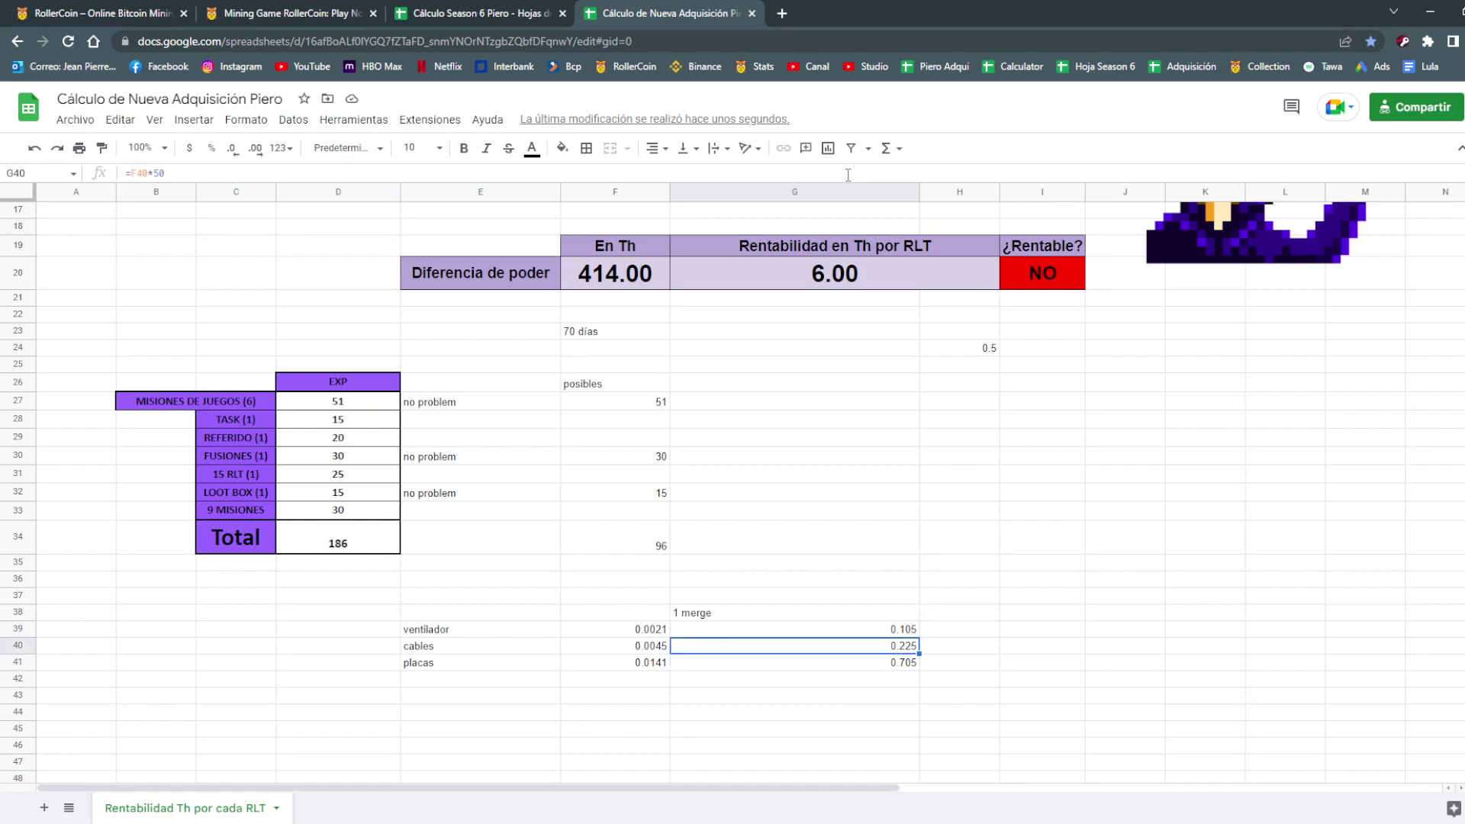
{"action": "key", "text": "Down"}
{"action": "key", "text": "Up"}
{"action": "key", "text": "Down"}
{"action": "key", "text": "Up"}
{"action": "key", "text": "Down"}
{"action": "key", "text": "Up"}
{"action": "key", "text": "Down"}
{"action": "key", "text": "Up"}
{"action": "key", "text": "Up"}
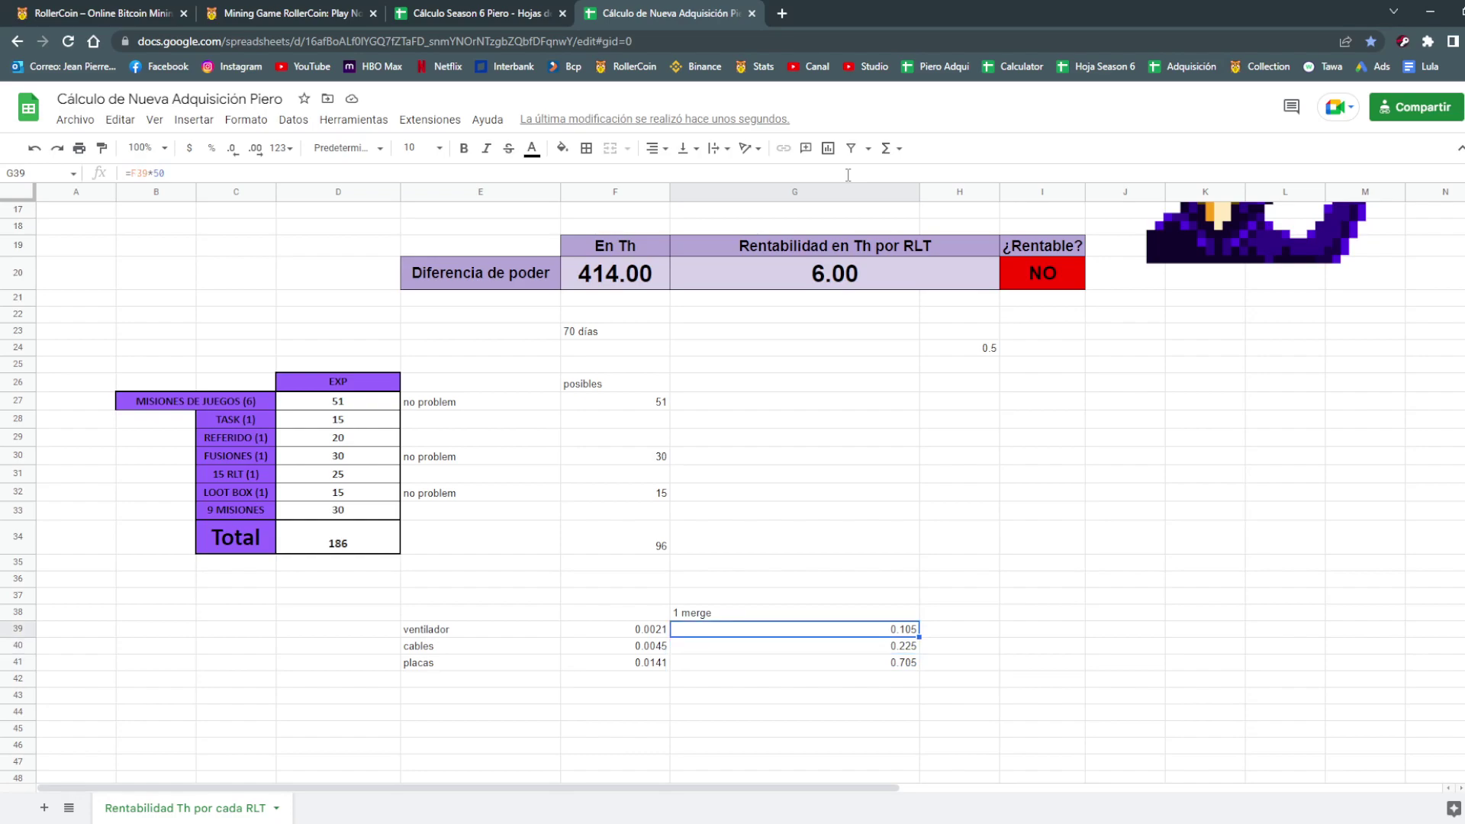
Enter =G39*10 in H39 for a ten-merge ventilador cost of 1.05.
{"action": "key", "text": "Right"}
{"action": "key", "text": "Left"}
{"action": "key", "text": "Right"}
{"action": "type", "text": "="}
{"action": "key", "text": "Left"}
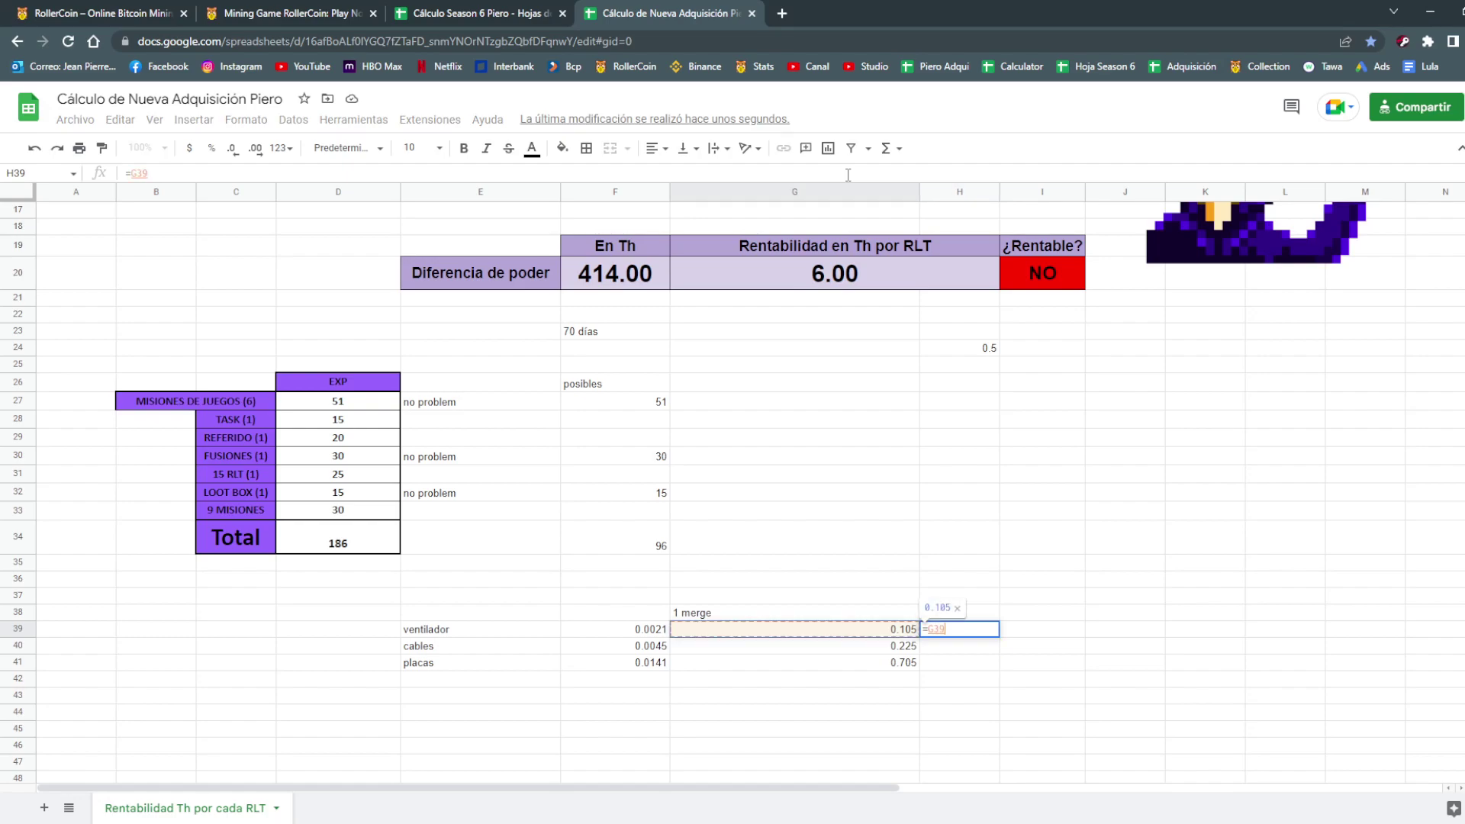
{"action": "type", "text": "*10"}
{"action": "key", "text": "Return"}
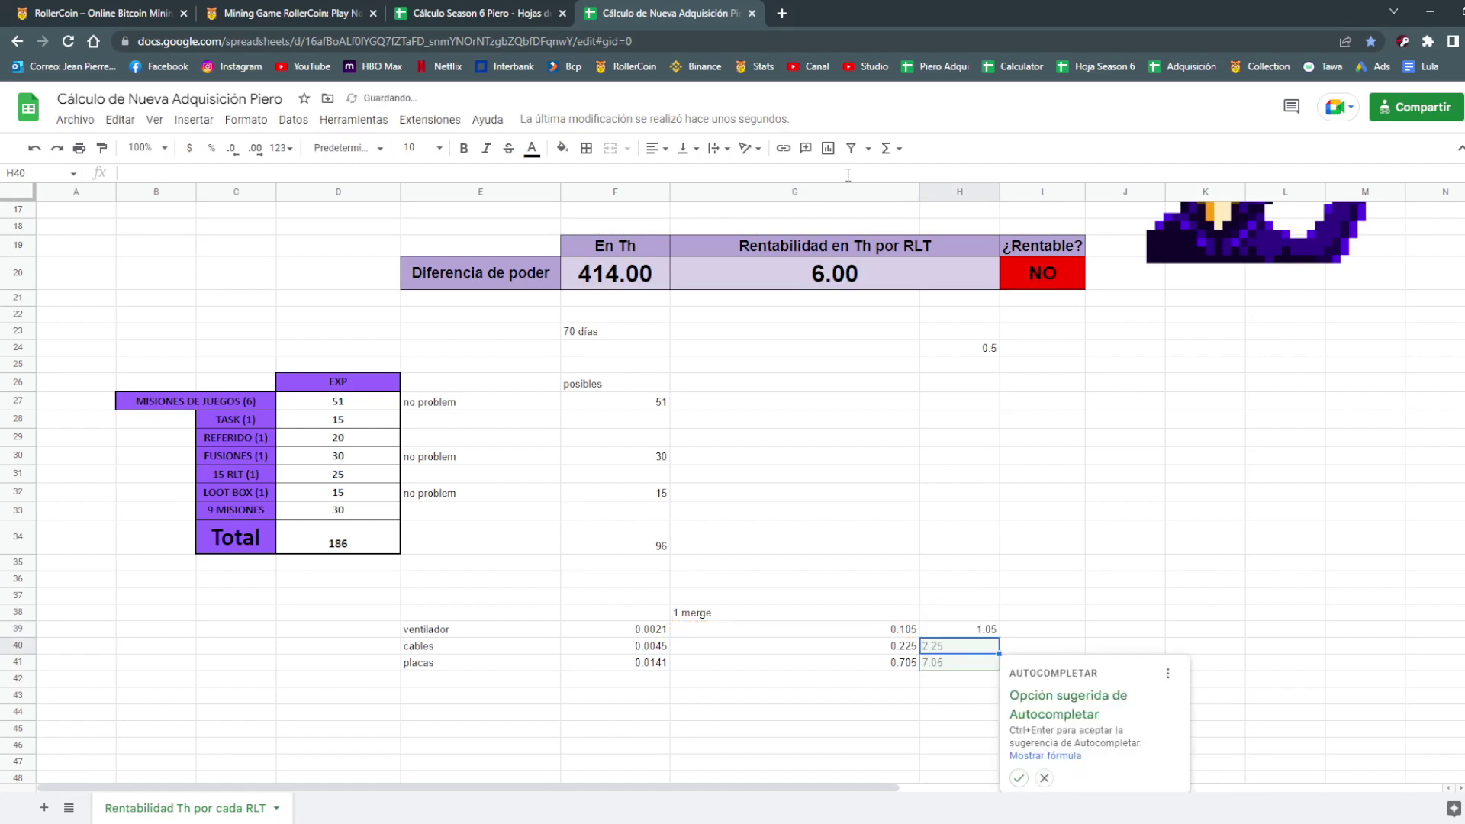
{"action": "key", "text": "Up"}
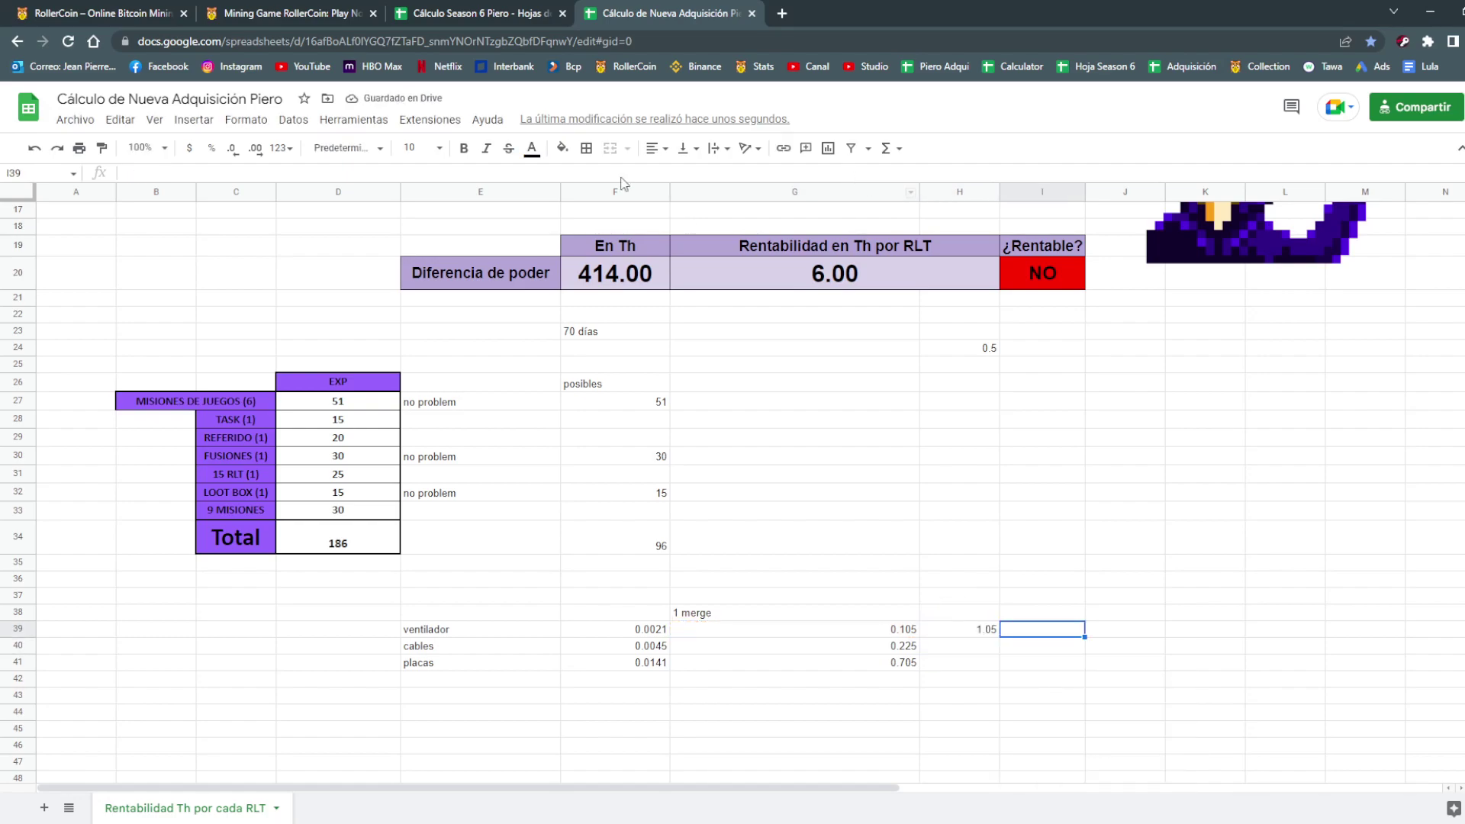
Check RollerCoin's merge parts page, then enter =H39/210 in I39 to get 0.005.
{"action": "left_click", "coordinate": [269, 8]}
{"action": "left_click", "coordinate": [152, 13]}
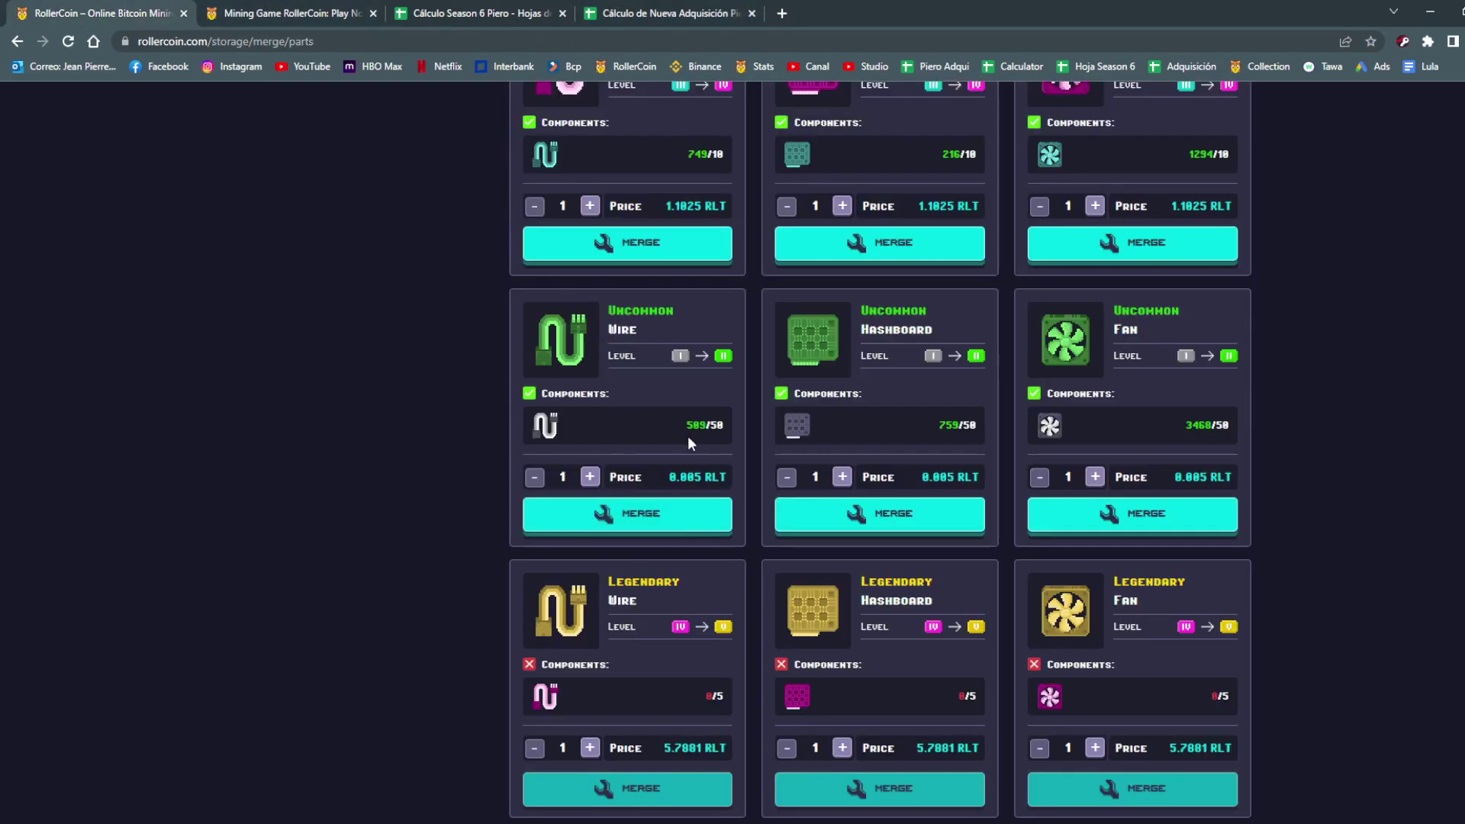
{"action": "left_click", "coordinate": [611, 13]}
{"action": "type", "text": "=0.0"}
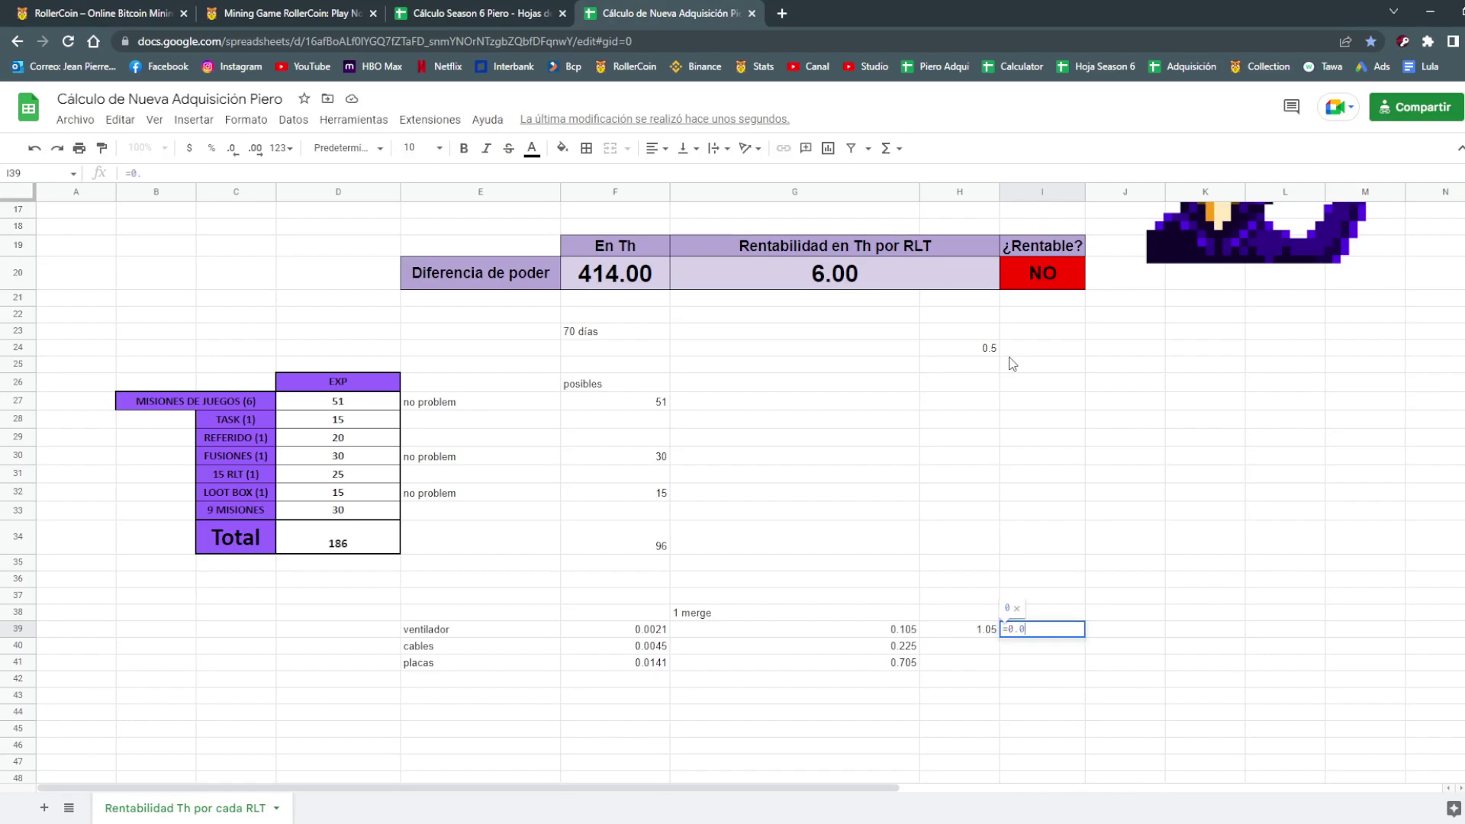
{"action": "type", "text": "=H39/210"}
{"action": "key", "text": "Return"}
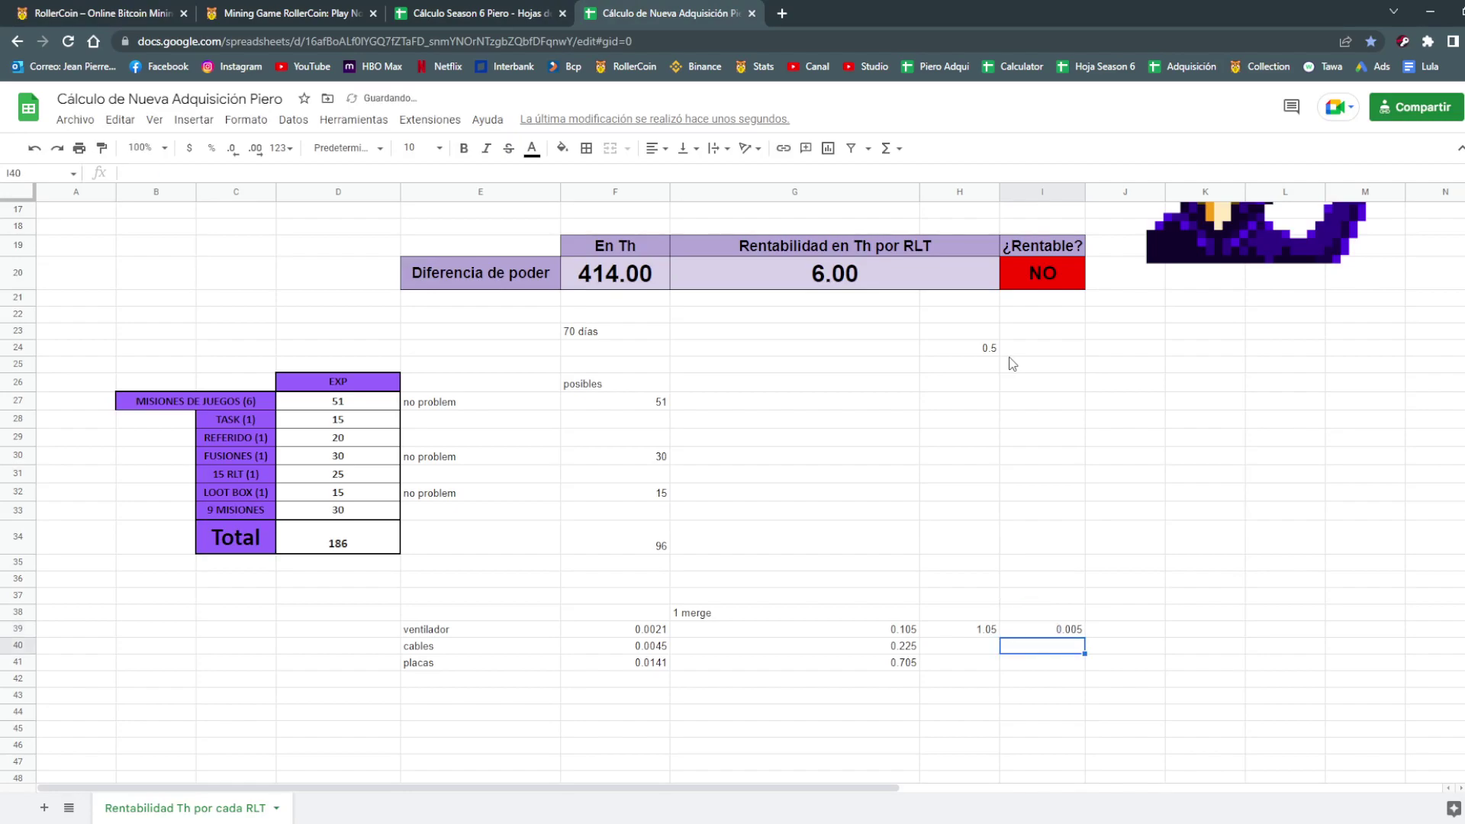
In J39, multiply the 0.005 share by 10 to get 0.05.
{"action": "key", "text": "Right"}
{"action": "key", "text": "Up"}
{"action": "type", "text": "="}
{"action": "key", "text": "Left"}
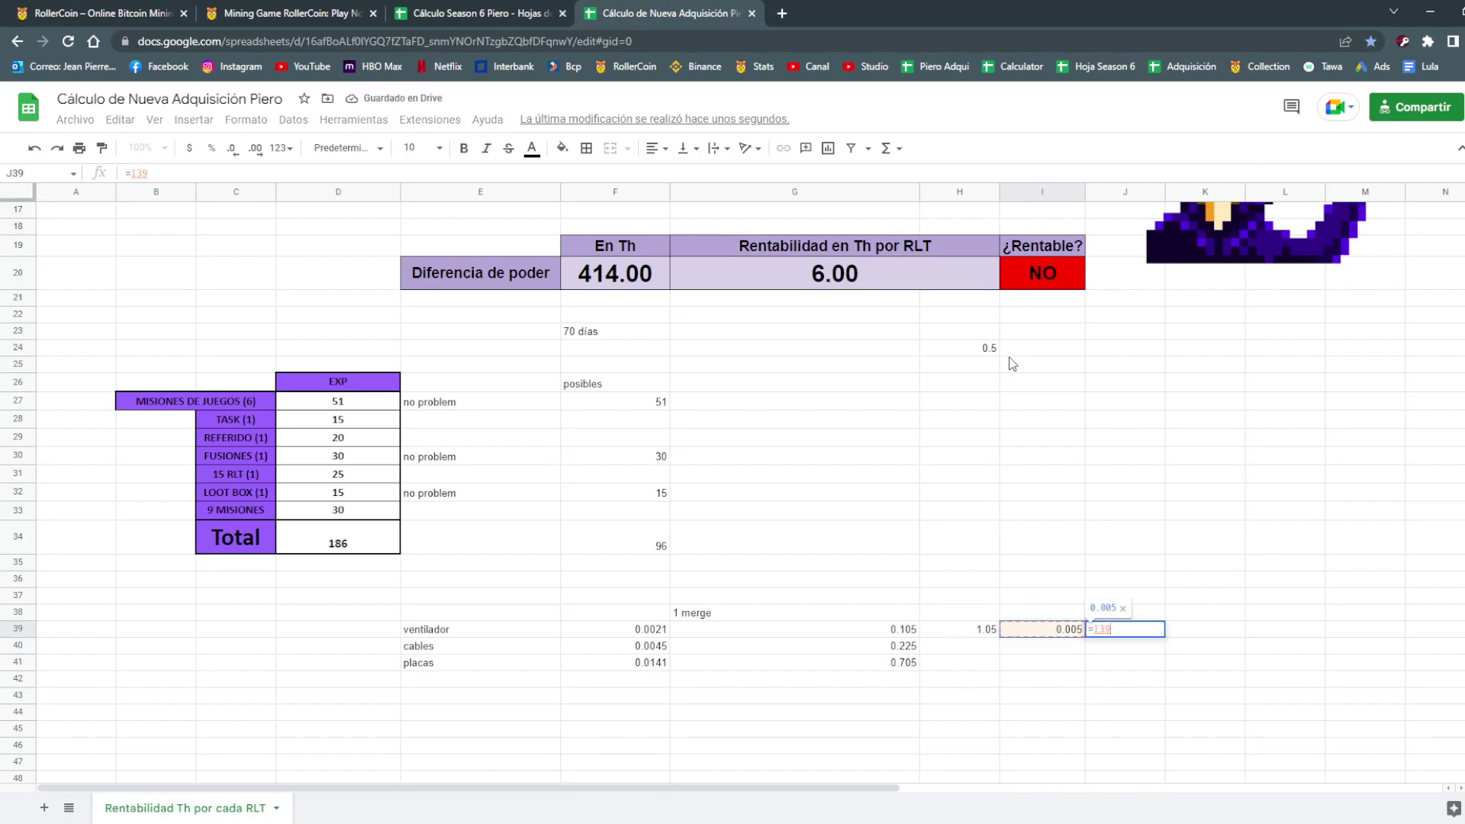
{"action": "type", "text": "*10"}
{"action": "key", "text": "Return"}
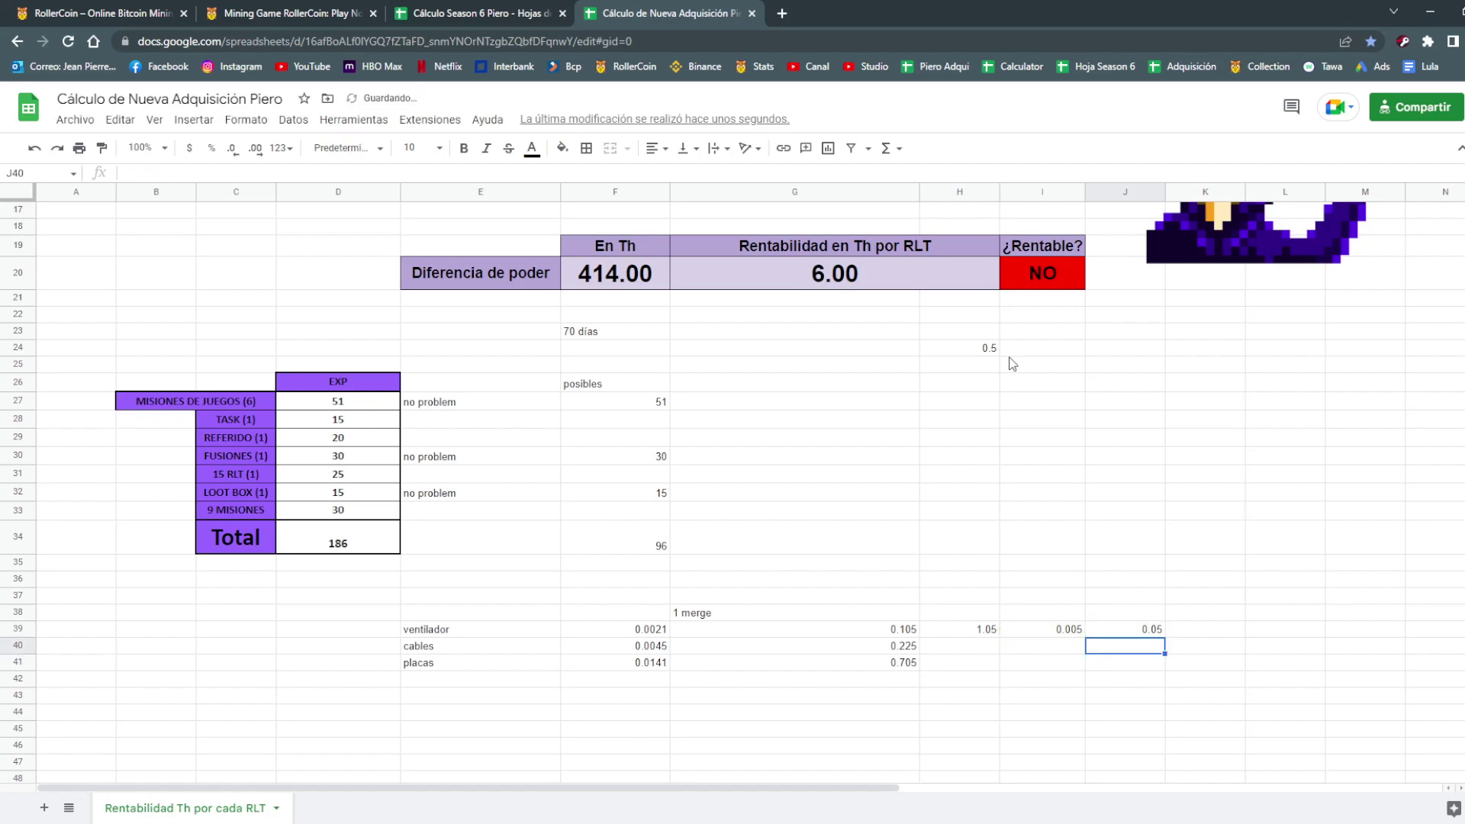
Enter =H39+J39 in K39 so the merge chain totals 1.1.
{"action": "key", "text": "Right"}
{"action": "key", "text": "Up"}
{"action": "type", "text": "="}
{"action": "key", "text": "Left"}
{"action": "key", "text": "Left"}
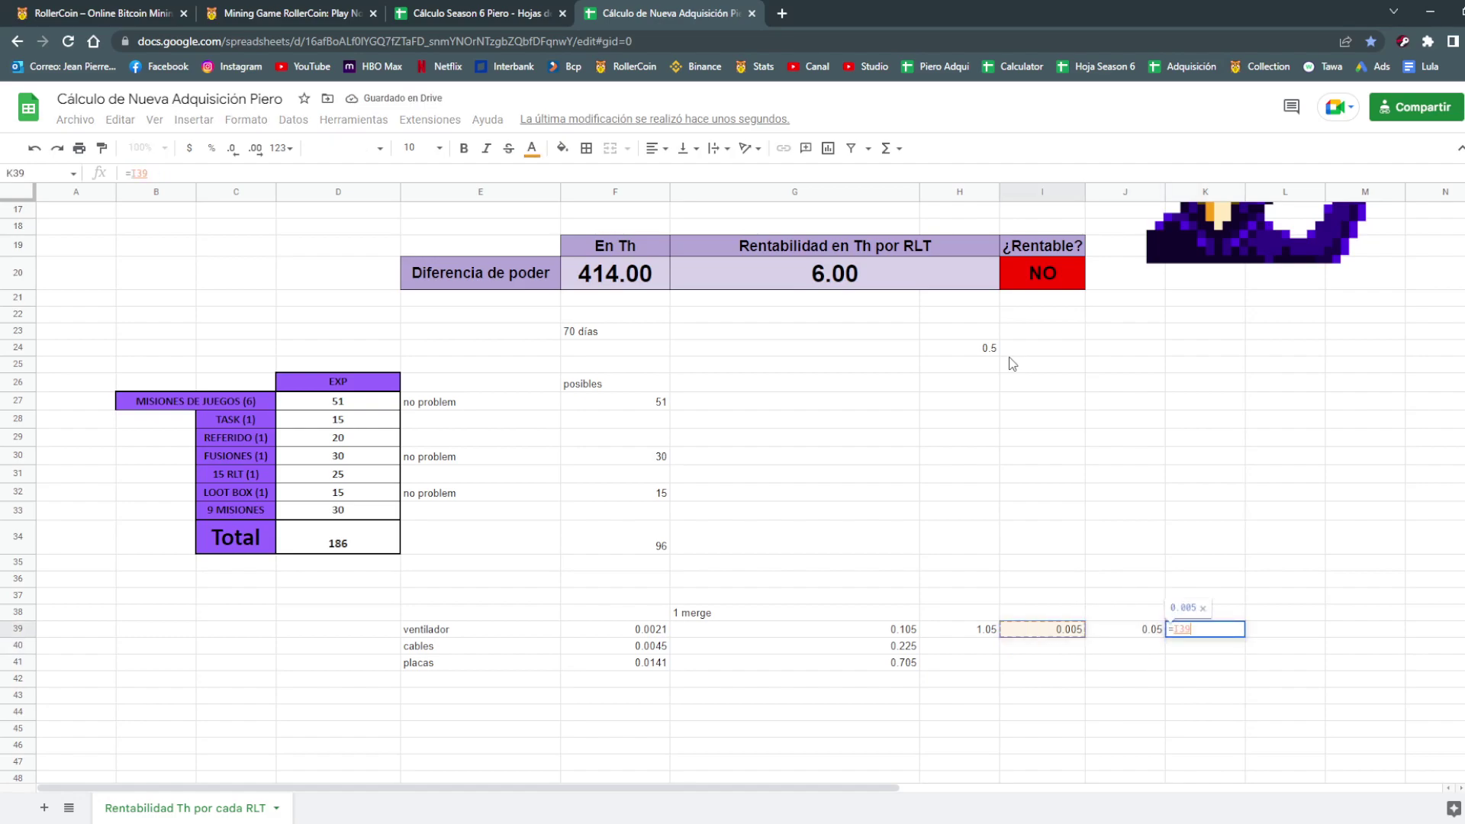
{"action": "key", "text": "Left"}
{"action": "type", "text": "+"}
{"action": "key", "text": "Left"}
{"action": "key", "text": "Return"}
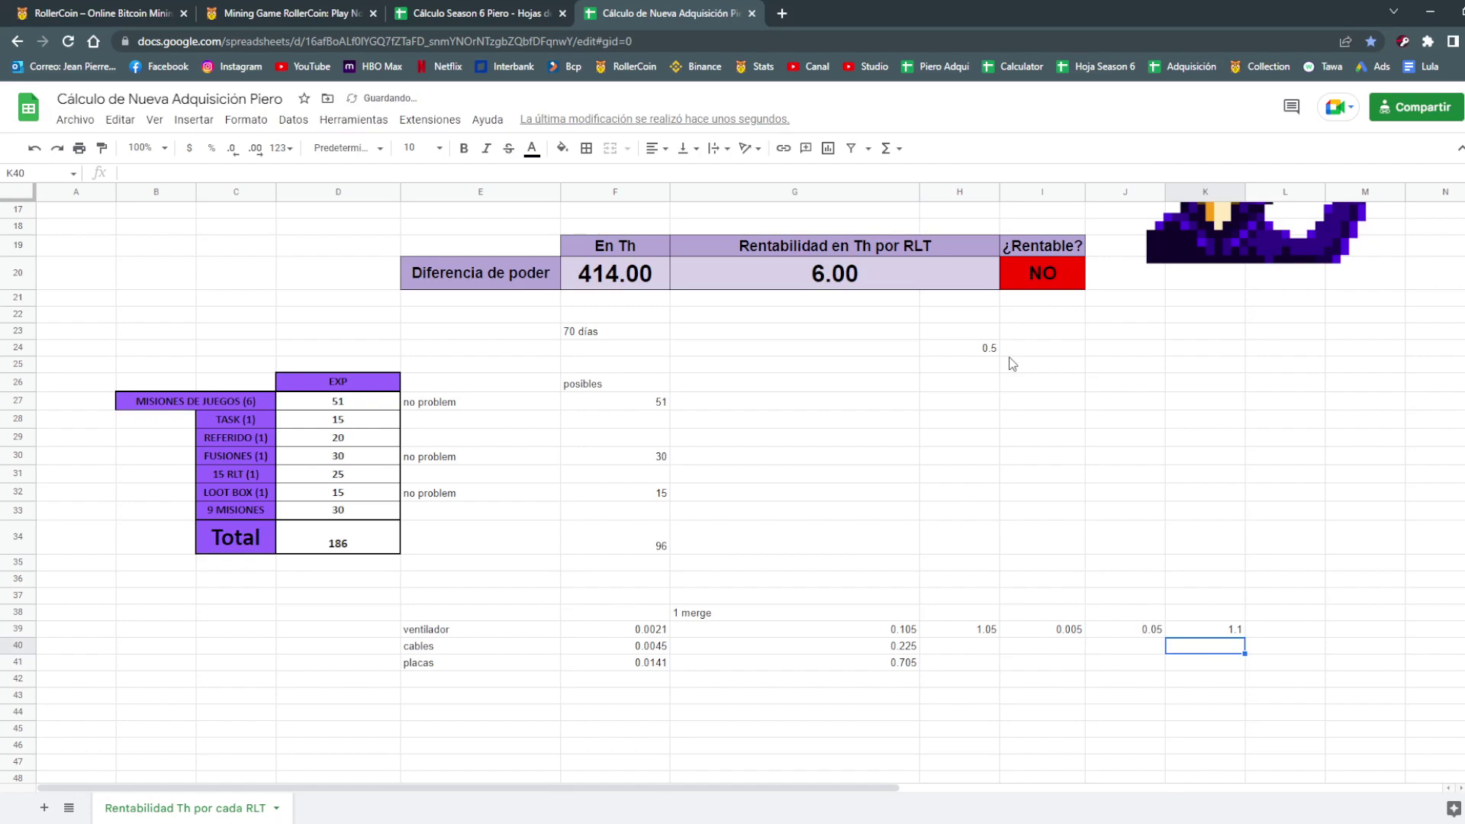
{"action": "key", "text": "Up"}
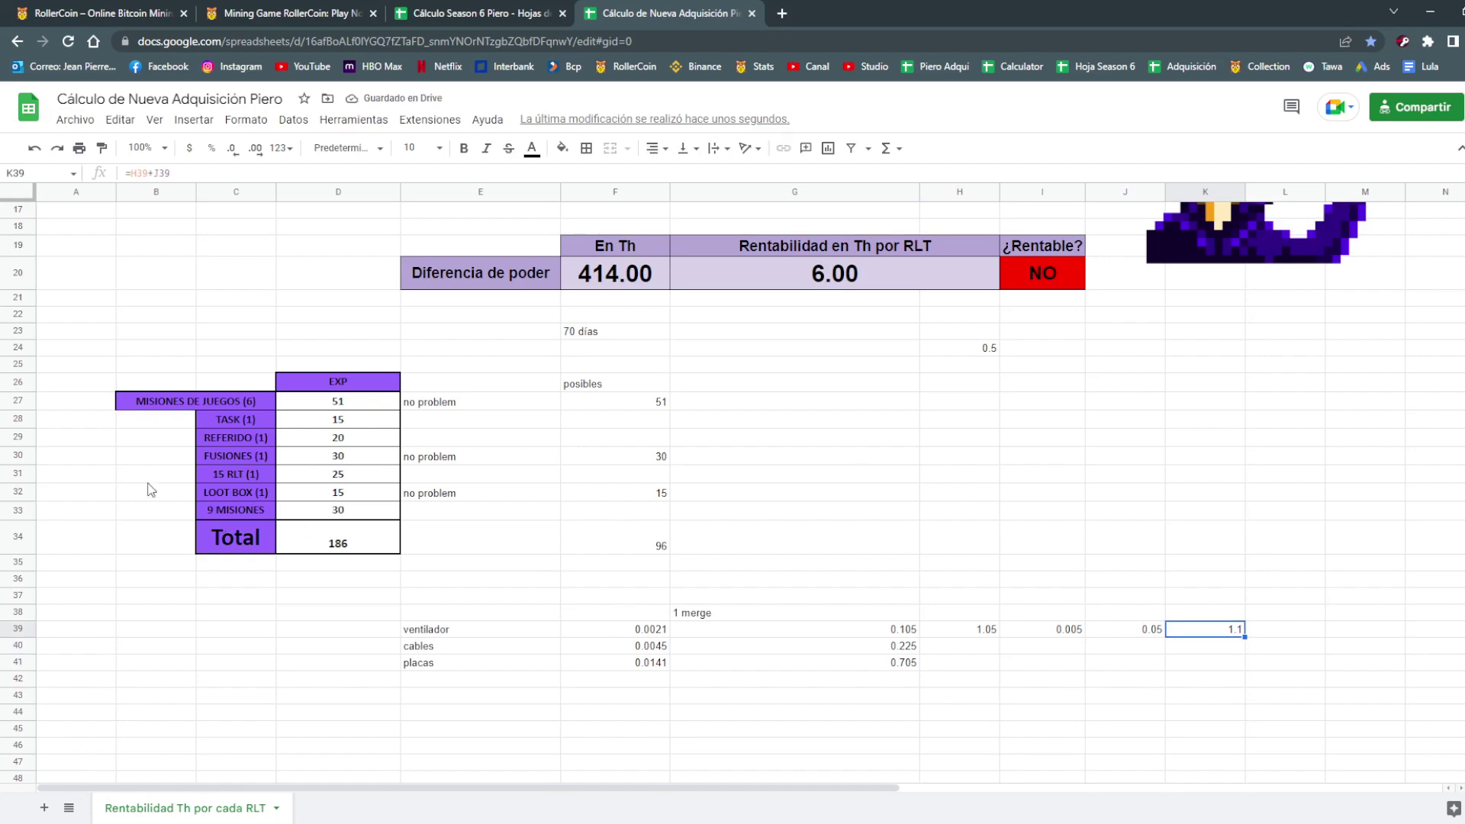
Note 1.1 beside the FUSIONES row and select the three part prices to see their sum.
{"action": "left_click_drag", "start_coordinate": [153, 462], "coordinate": [653, 452]}
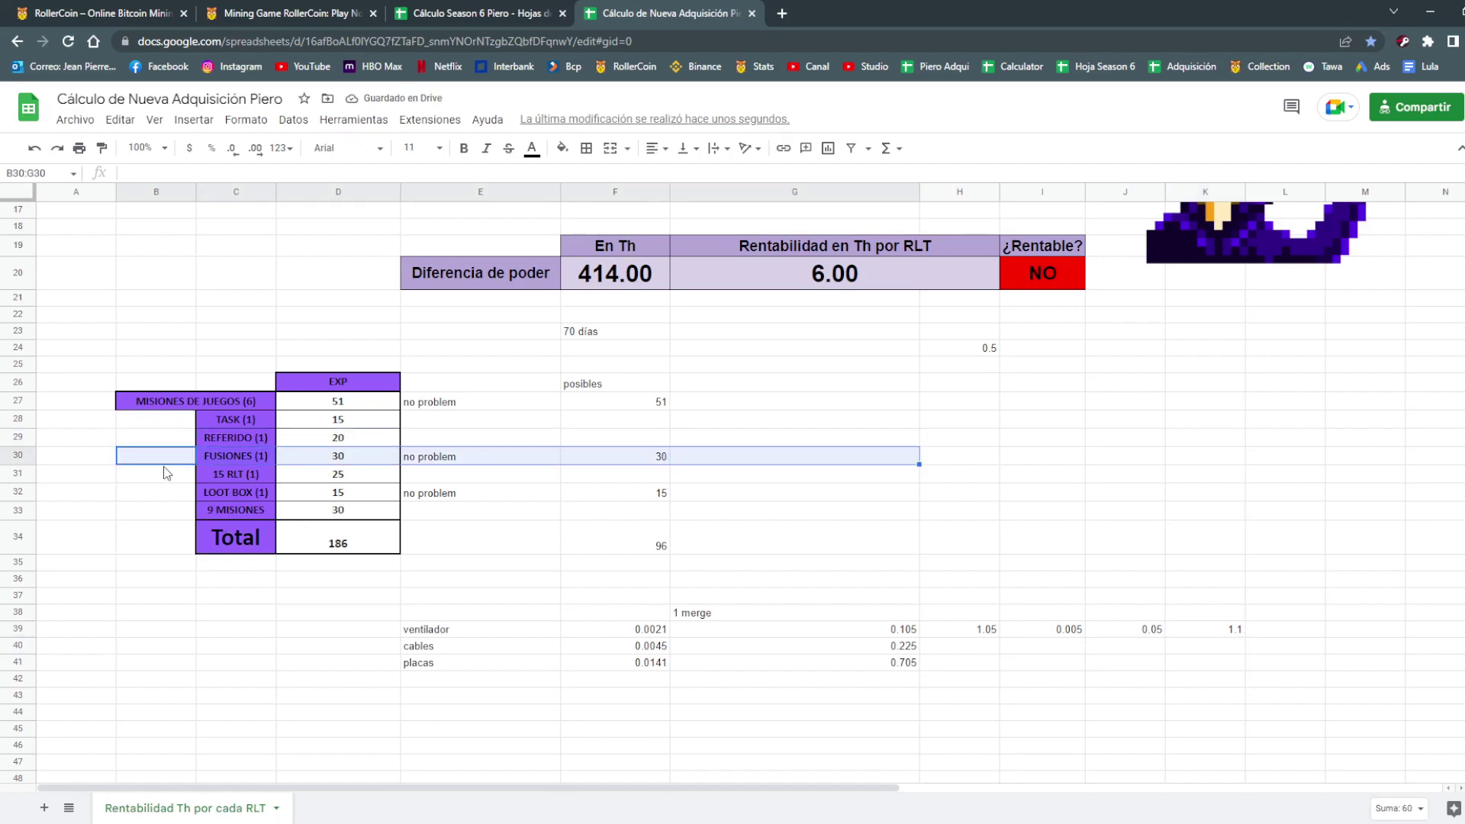
{"action": "left_click", "coordinate": [116, 456]}
{"action": "left_click", "coordinate": [115, 456]}
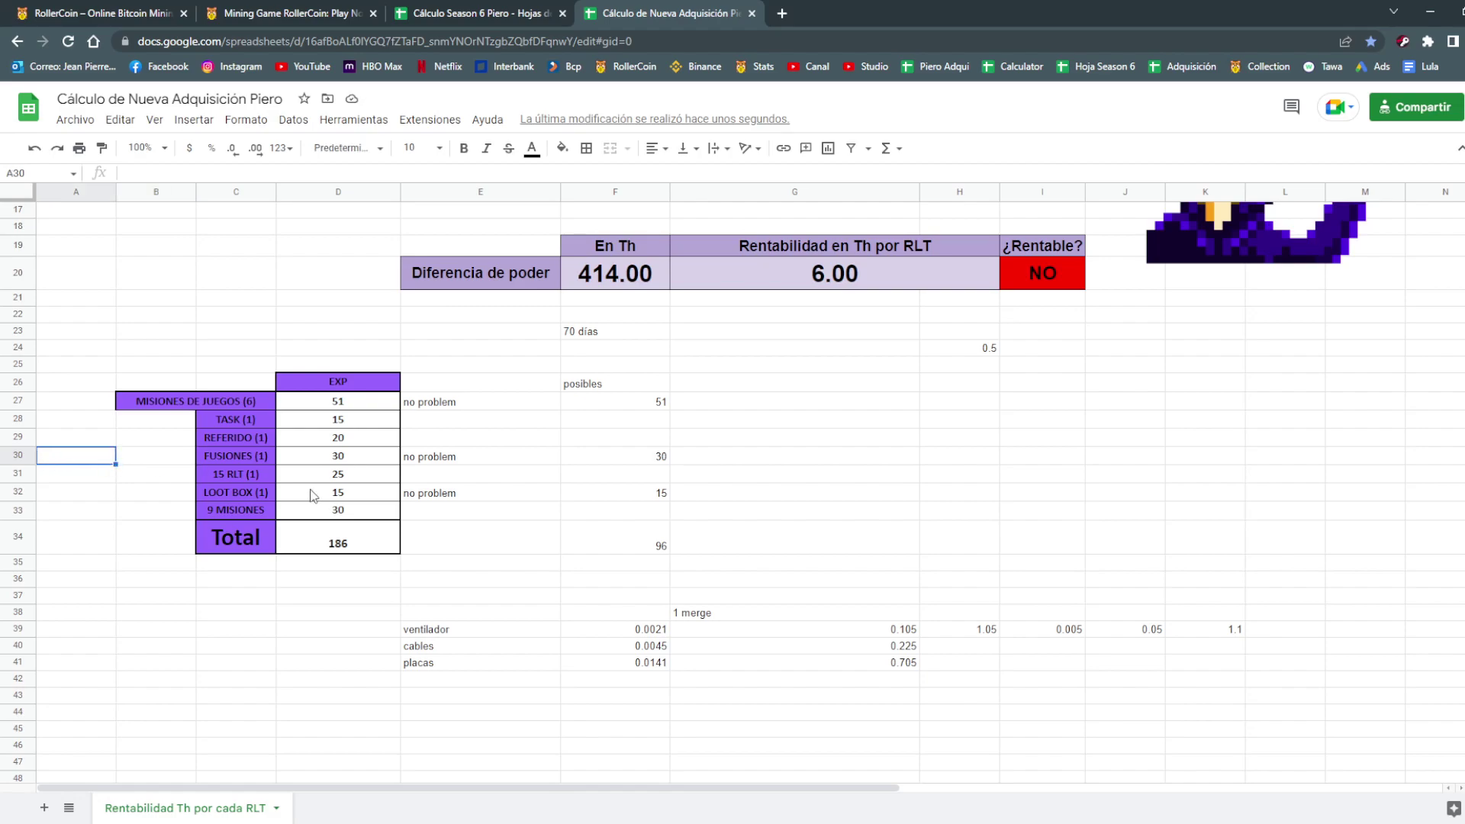
{"action": "key", "text": "Right"}
{"action": "type", "text": "1.1"}
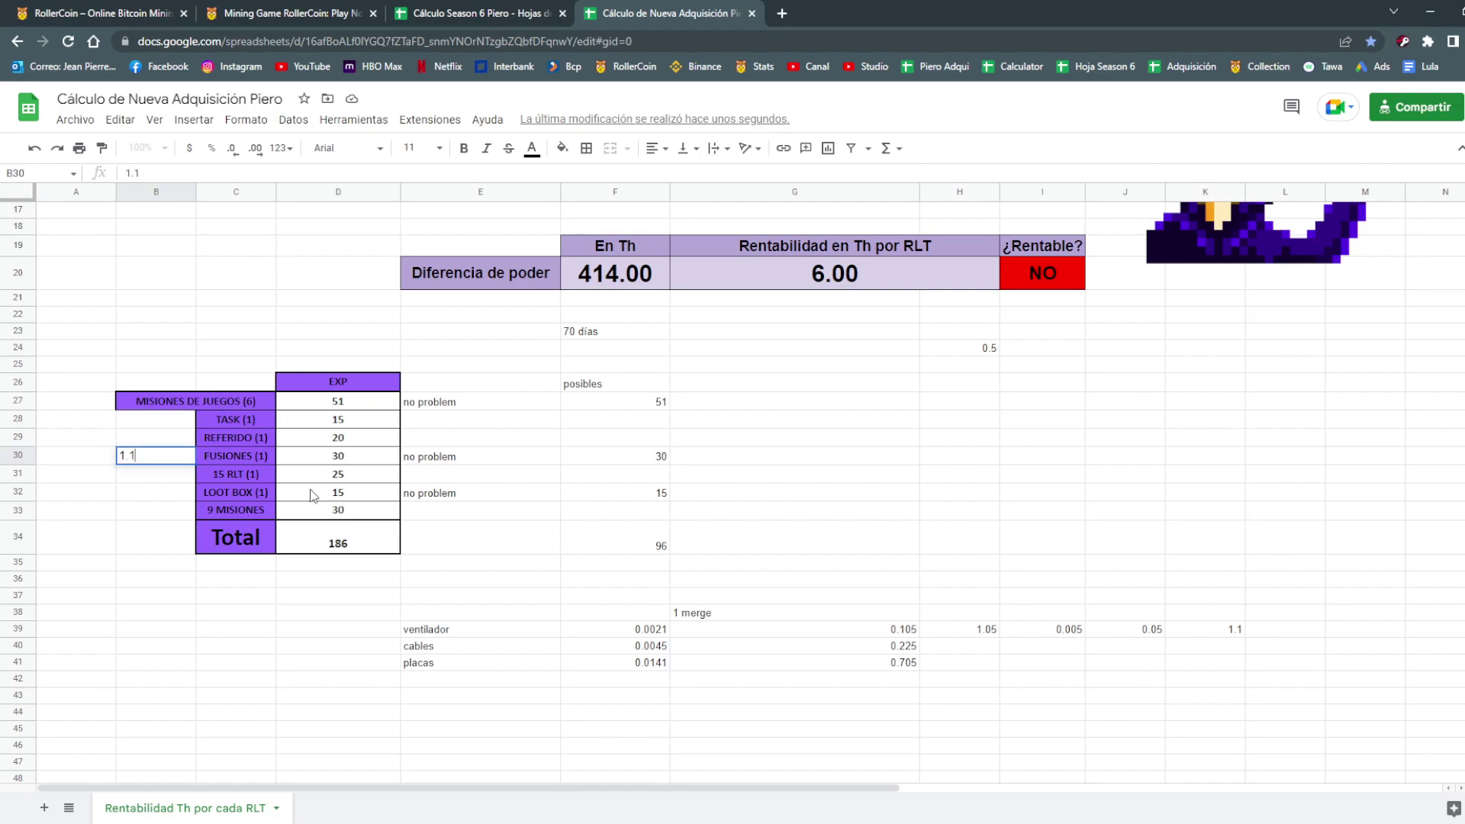
{"action": "key", "text": "Return"}
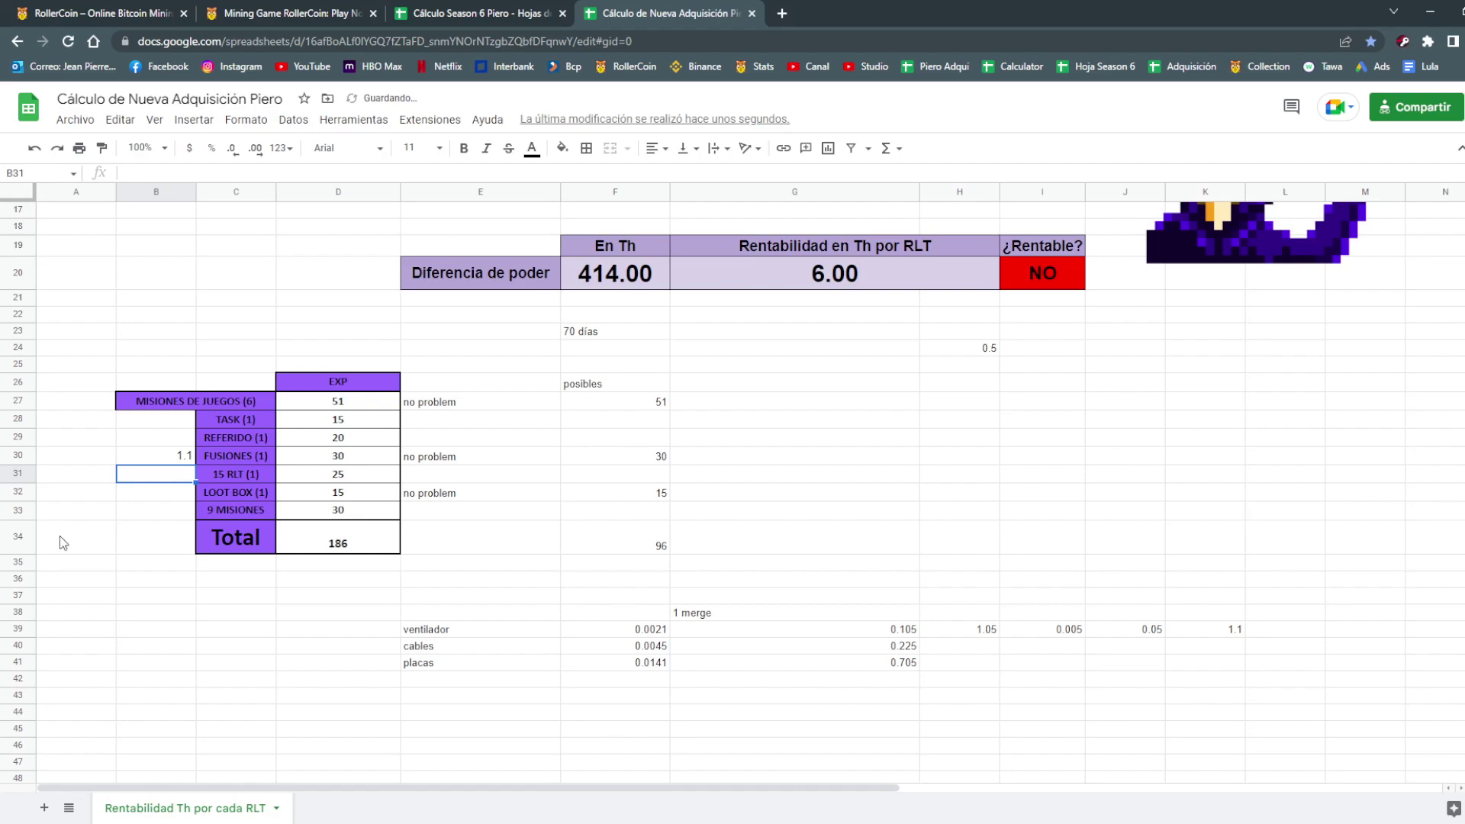
{"action": "left_click_drag", "start_coordinate": [640, 630], "coordinate": [654, 664]}
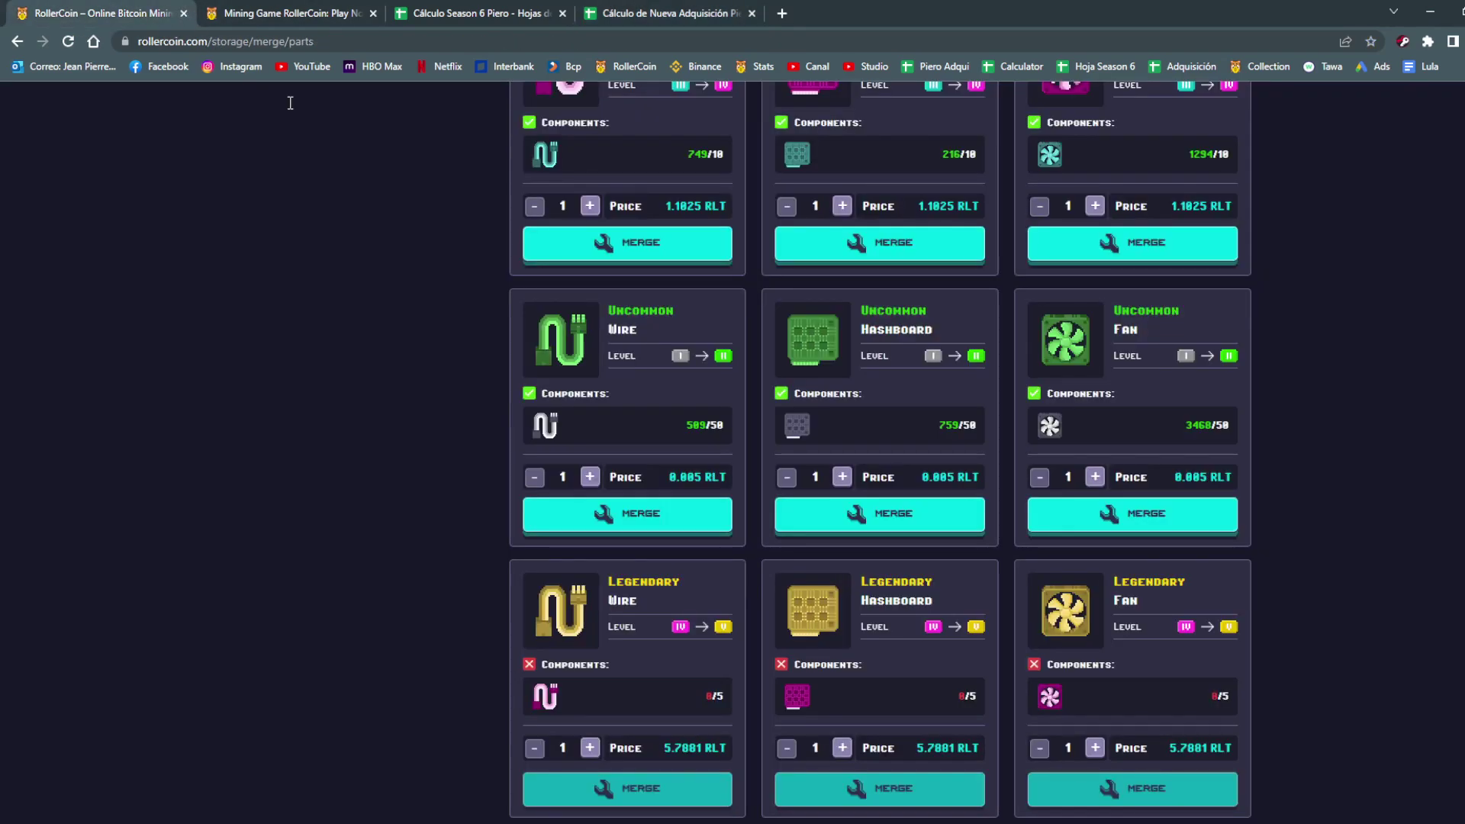
From RollerCoin's home page, open the Event Pass and review the Event Quests XP rewards.
{"action": "scroll", "coordinate": [847, 392], "scroll_direction": "up", "scroll_amount": 5}
{"action": "left_click", "coordinate": [565, 123]}
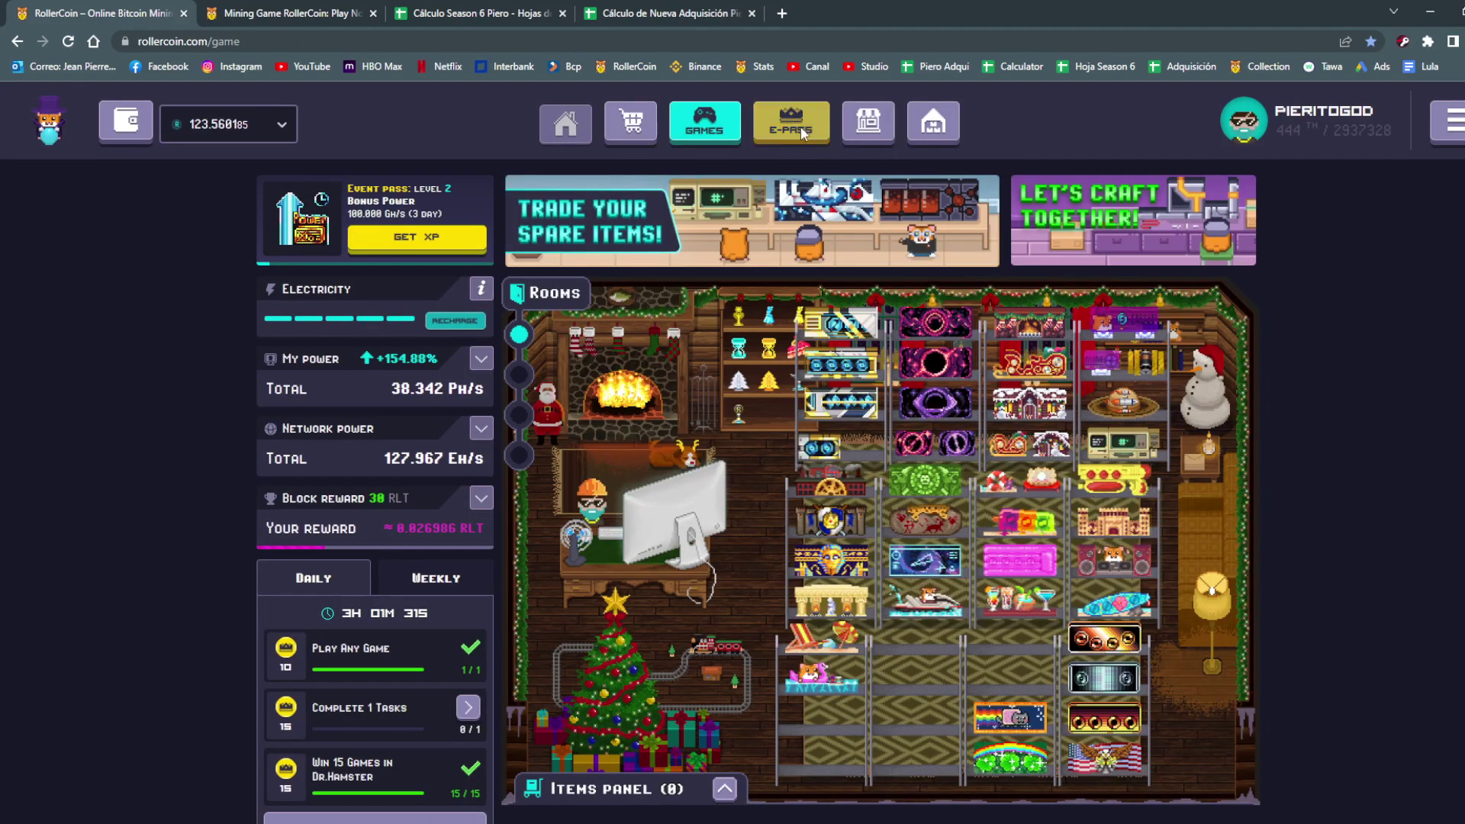
{"action": "left_click", "coordinate": [799, 127]}
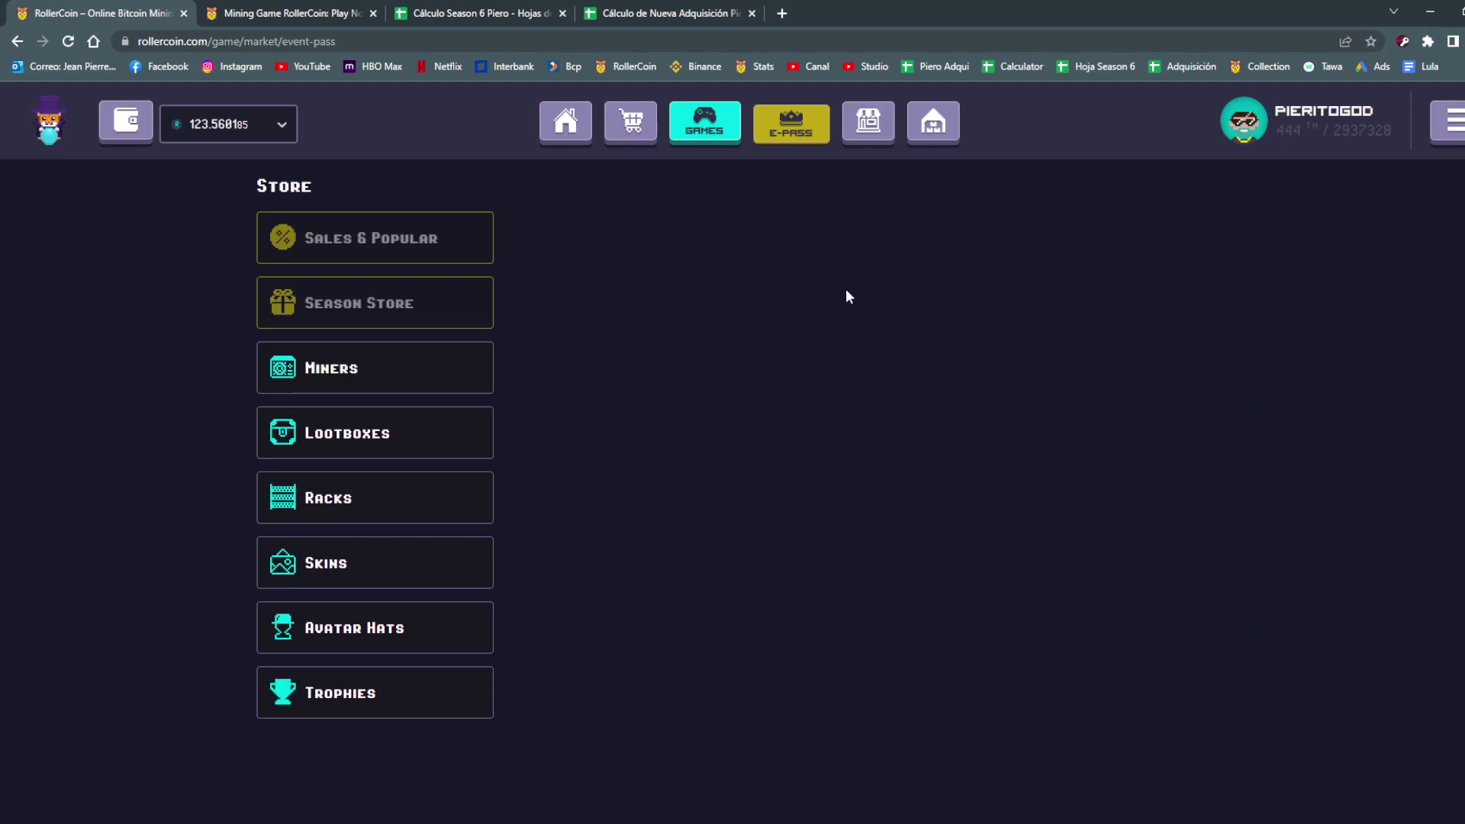
{"action": "scroll", "coordinate": [983, 335], "scroll_direction": "down", "scroll_amount": 5}
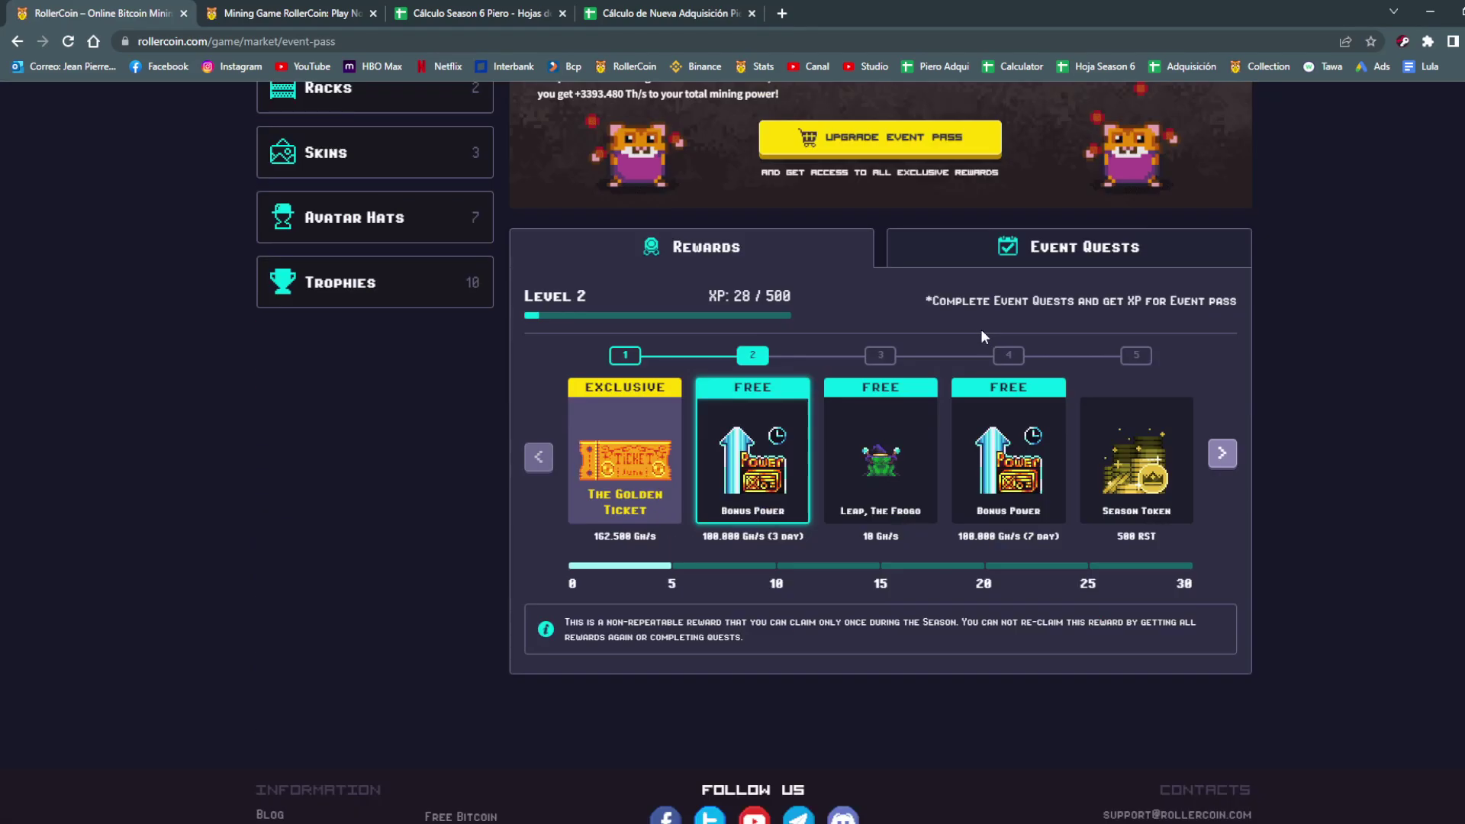
{"action": "left_click", "coordinate": [1073, 260]}
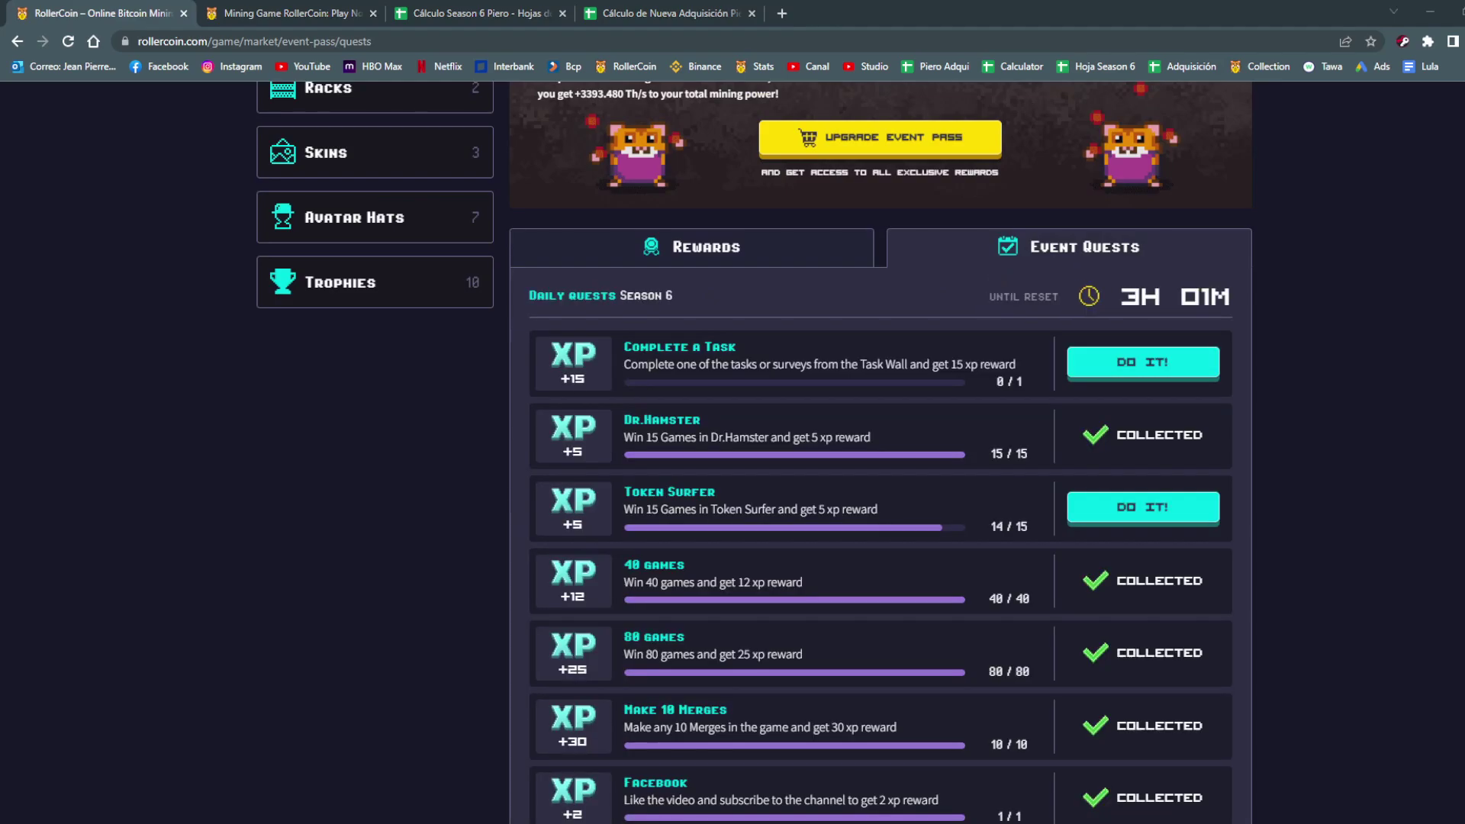
{"action": "scroll", "coordinate": [989, 319], "scroll_direction": "down", "scroll_amount": 5}
{"action": "scroll", "coordinate": [990, 370], "scroll_direction": "up", "scroll_amount": 2}
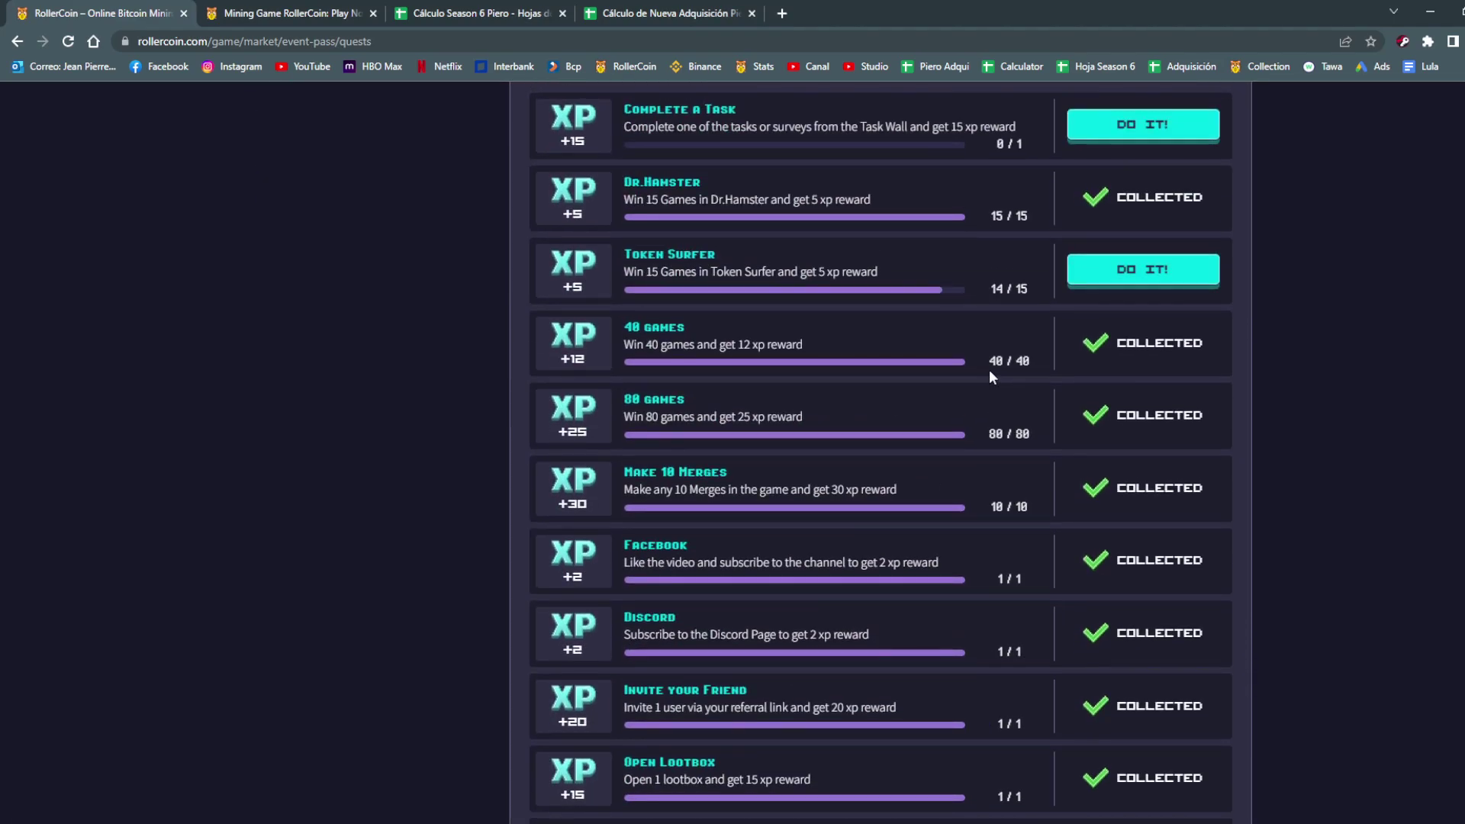
{"action": "scroll", "coordinate": [989, 369], "scroll_direction": "up", "scroll_amount": 10}
Browse the full daily quests list, close it, and go back to the acquisition spreadsheet.
{"action": "left_click", "coordinate": [566, 122]}
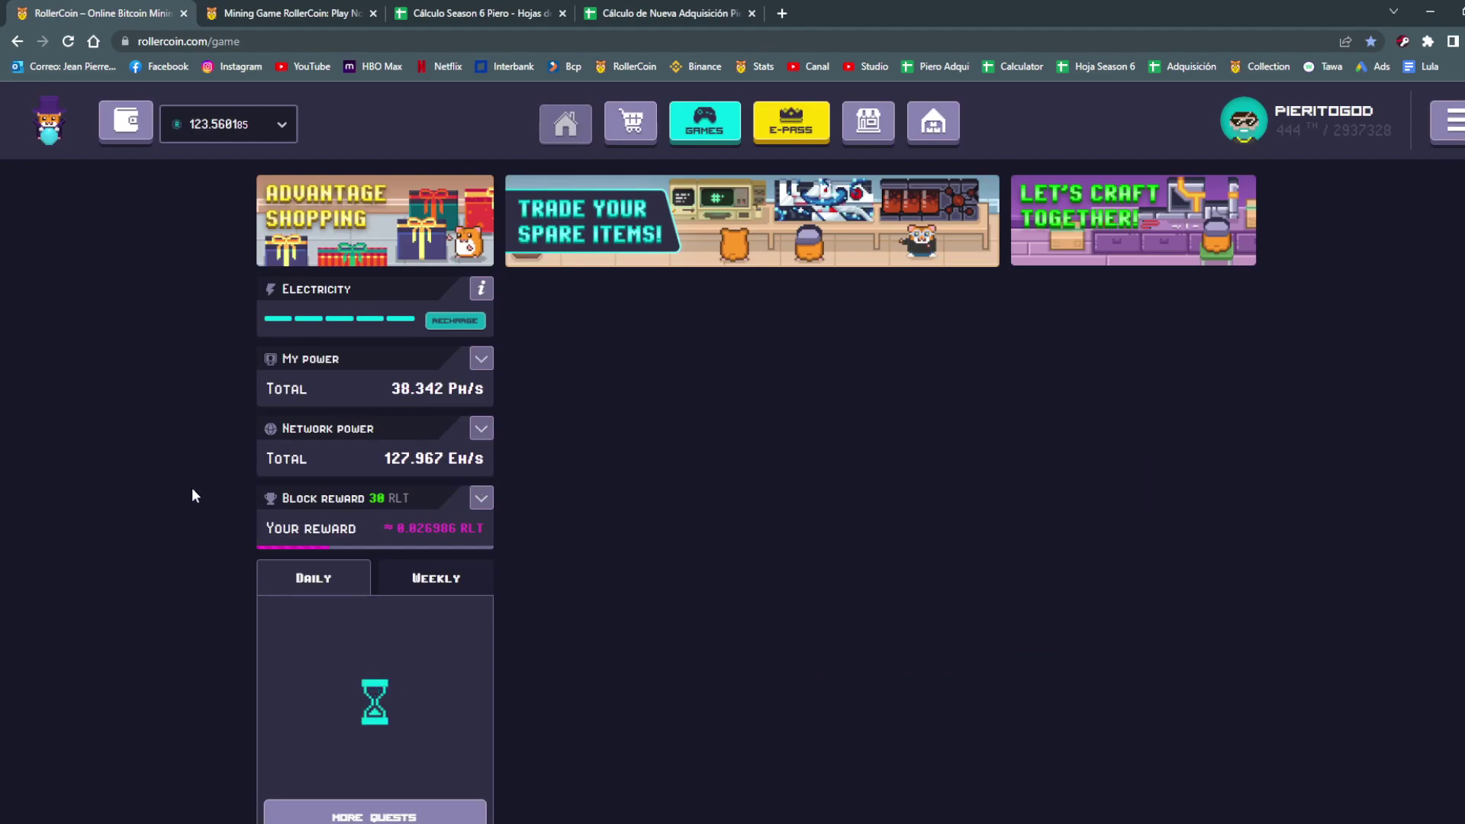
{"action": "scroll", "coordinate": [191, 488], "scroll_direction": "down", "scroll_amount": 1}
{"action": "left_click", "coordinate": [355, 755]}
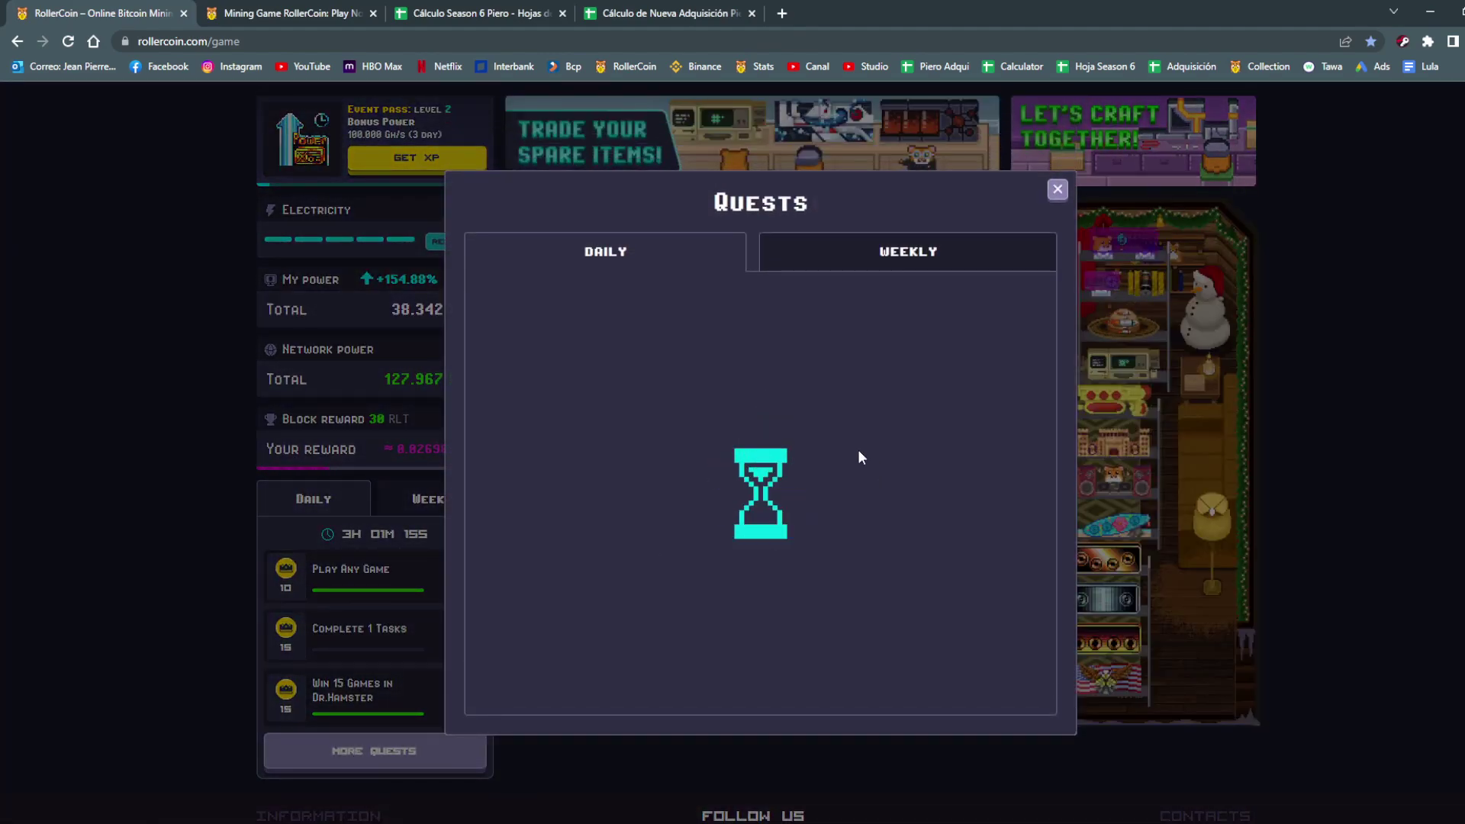
{"action": "scroll", "coordinate": [858, 454], "scroll_direction": "down", "scroll_amount": 4}
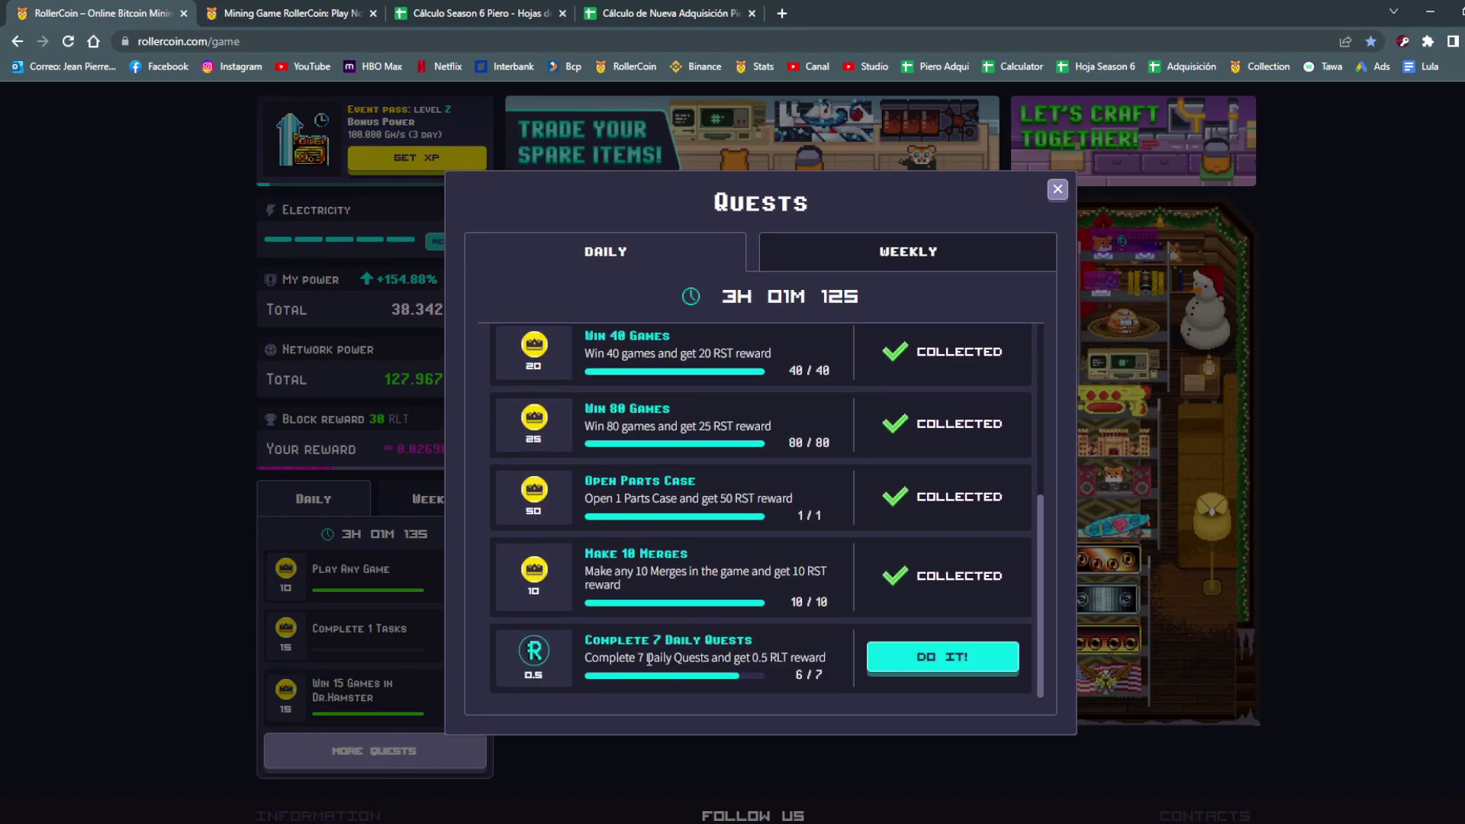
{"action": "scroll", "coordinate": [847, 512], "scroll_direction": "up", "scroll_amount": 4}
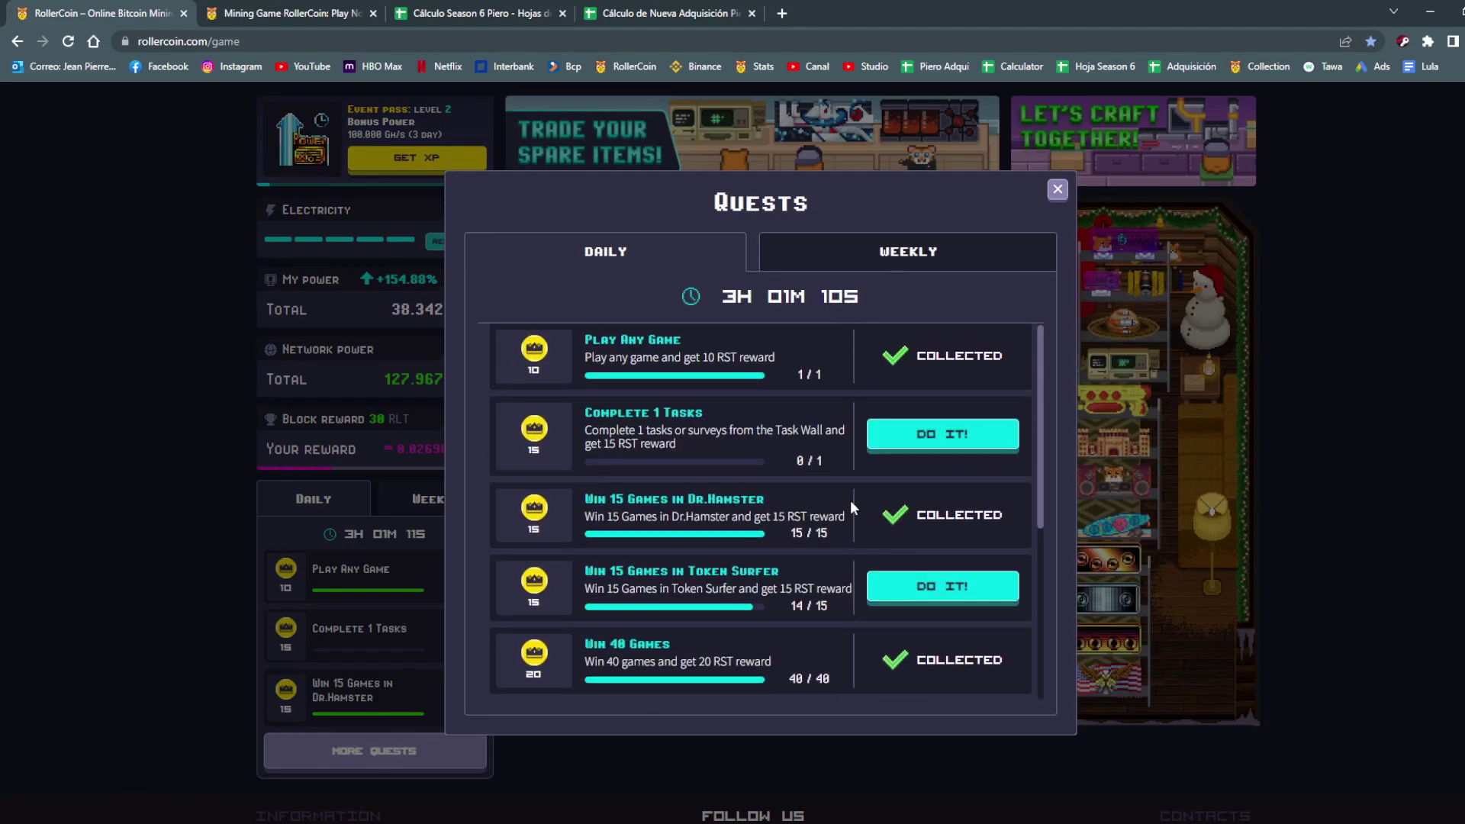
{"action": "scroll", "coordinate": [755, 488], "scroll_direction": "down", "scroll_amount": 4}
{"action": "scroll", "coordinate": [751, 481], "scroll_direction": "up", "scroll_amount": 4}
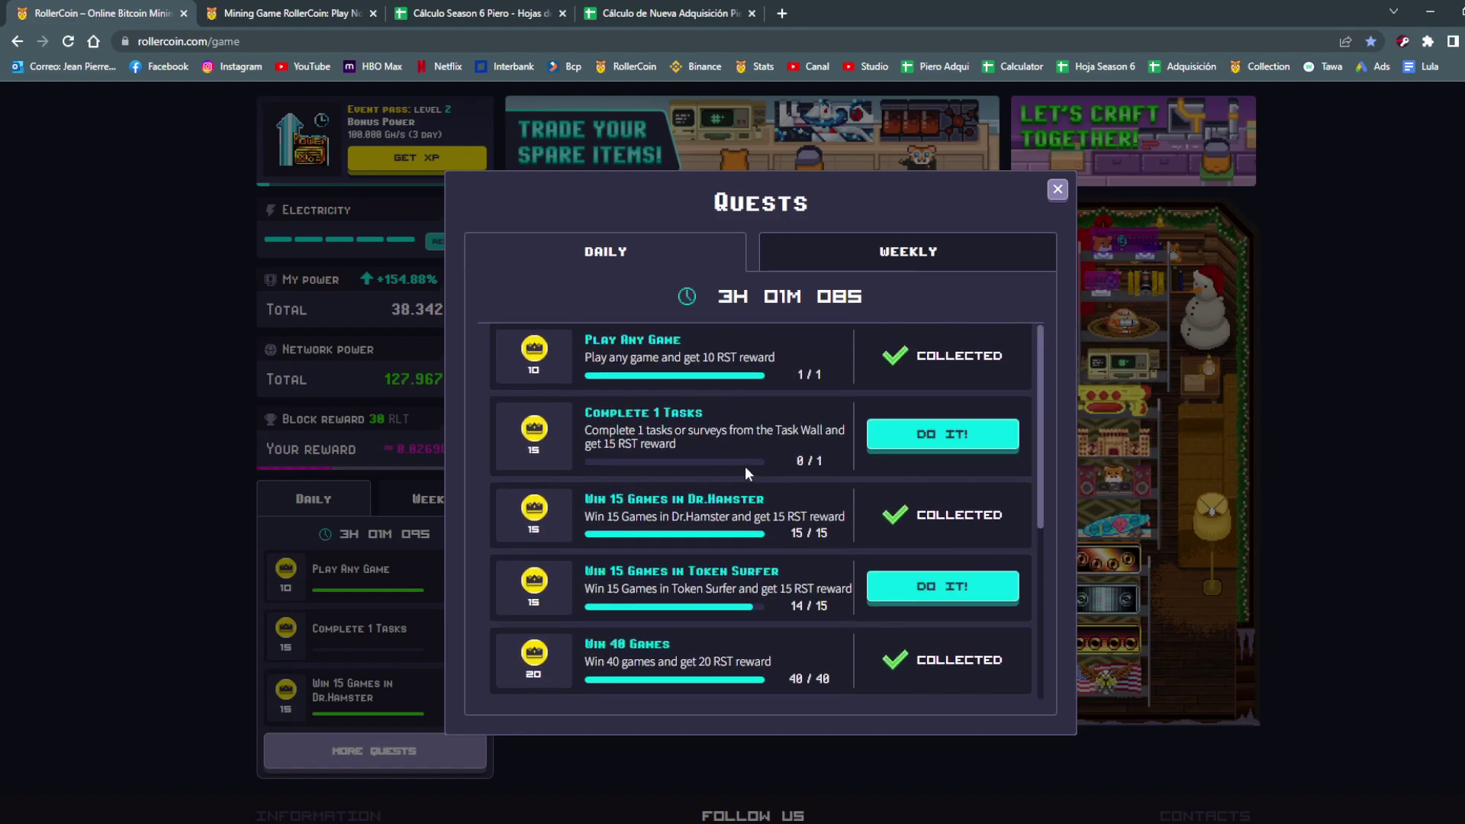
{"action": "scroll", "coordinate": [745, 467], "scroll_direction": "down", "scroll_amount": 4}
{"action": "scroll", "coordinate": [741, 461], "scroll_direction": "up", "scroll_amount": 4}
{"action": "scroll", "coordinate": [725, 446], "scroll_direction": "down", "scroll_amount": 3}
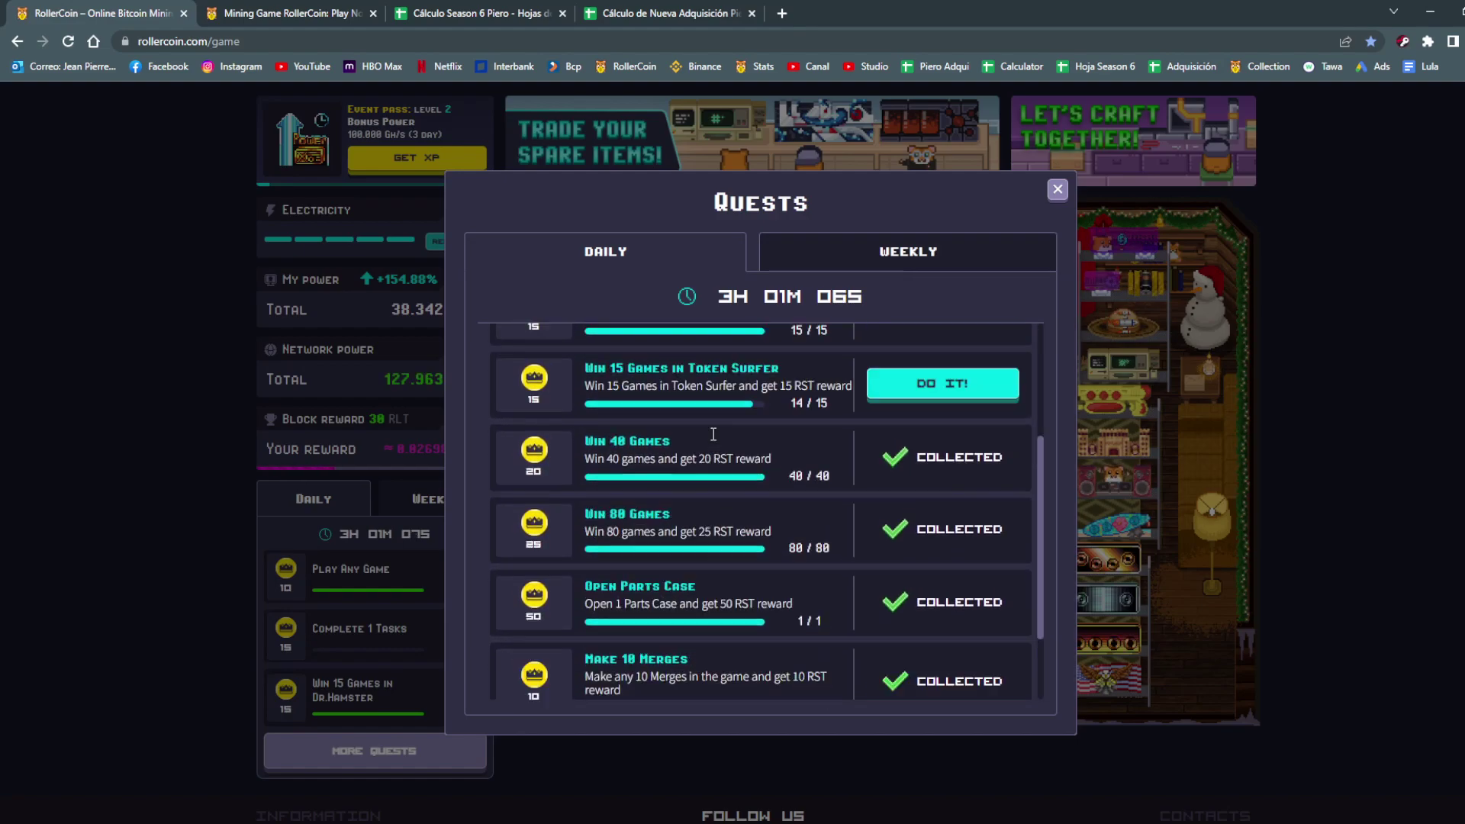
{"action": "scroll", "coordinate": [687, 572], "scroll_direction": "down", "scroll_amount": 2}
{"action": "scroll", "coordinate": [763, 496], "scroll_direction": "up", "scroll_amount": 3}
{"action": "scroll", "coordinate": [840, 382], "scroll_direction": "up", "scroll_amount": 2}
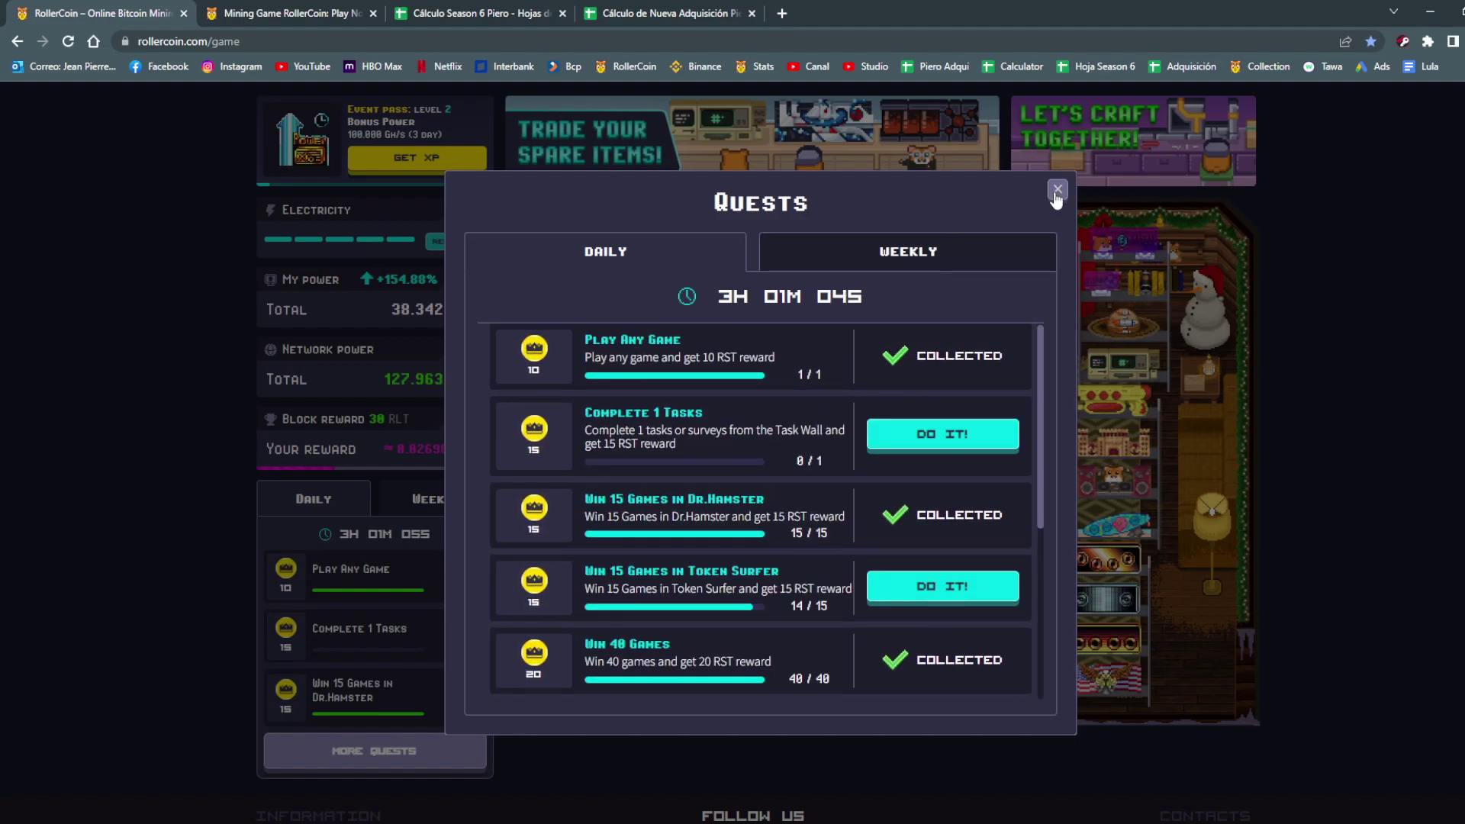
{"action": "left_click", "coordinate": [1057, 190]}
{"action": "left_click", "coordinate": [607, 9]}
Enter =K39*70 in L39 for a 70-day merge cost total of 77.
{"action": "scroll", "coordinate": [1153, 504], "scroll_direction": "down", "scroll_amount": 1}
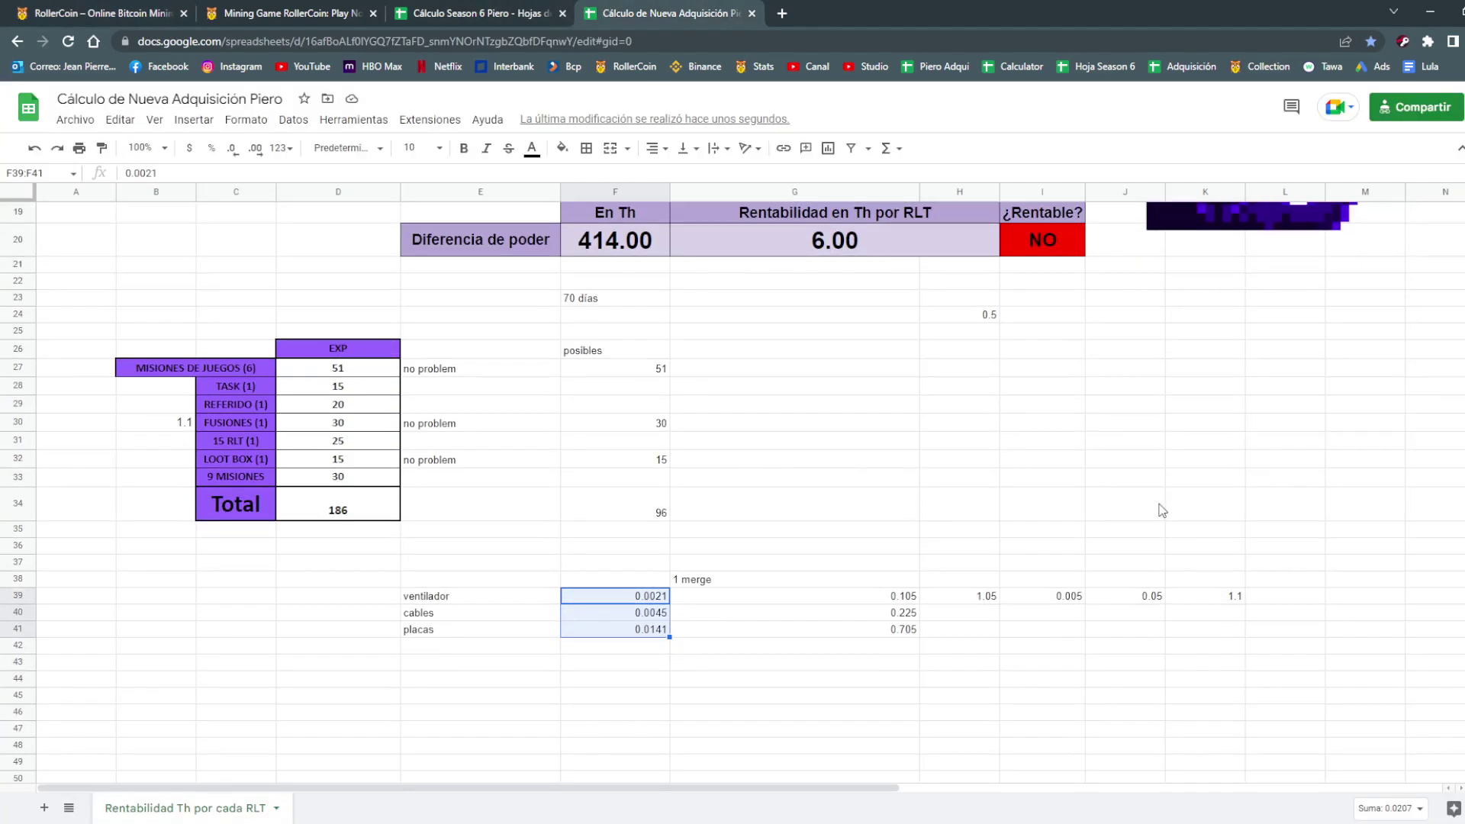
{"action": "scroll", "coordinate": [1068, 611], "scroll_direction": "down", "scroll_amount": 4}
{"action": "left_click", "coordinate": [1015, 578]}
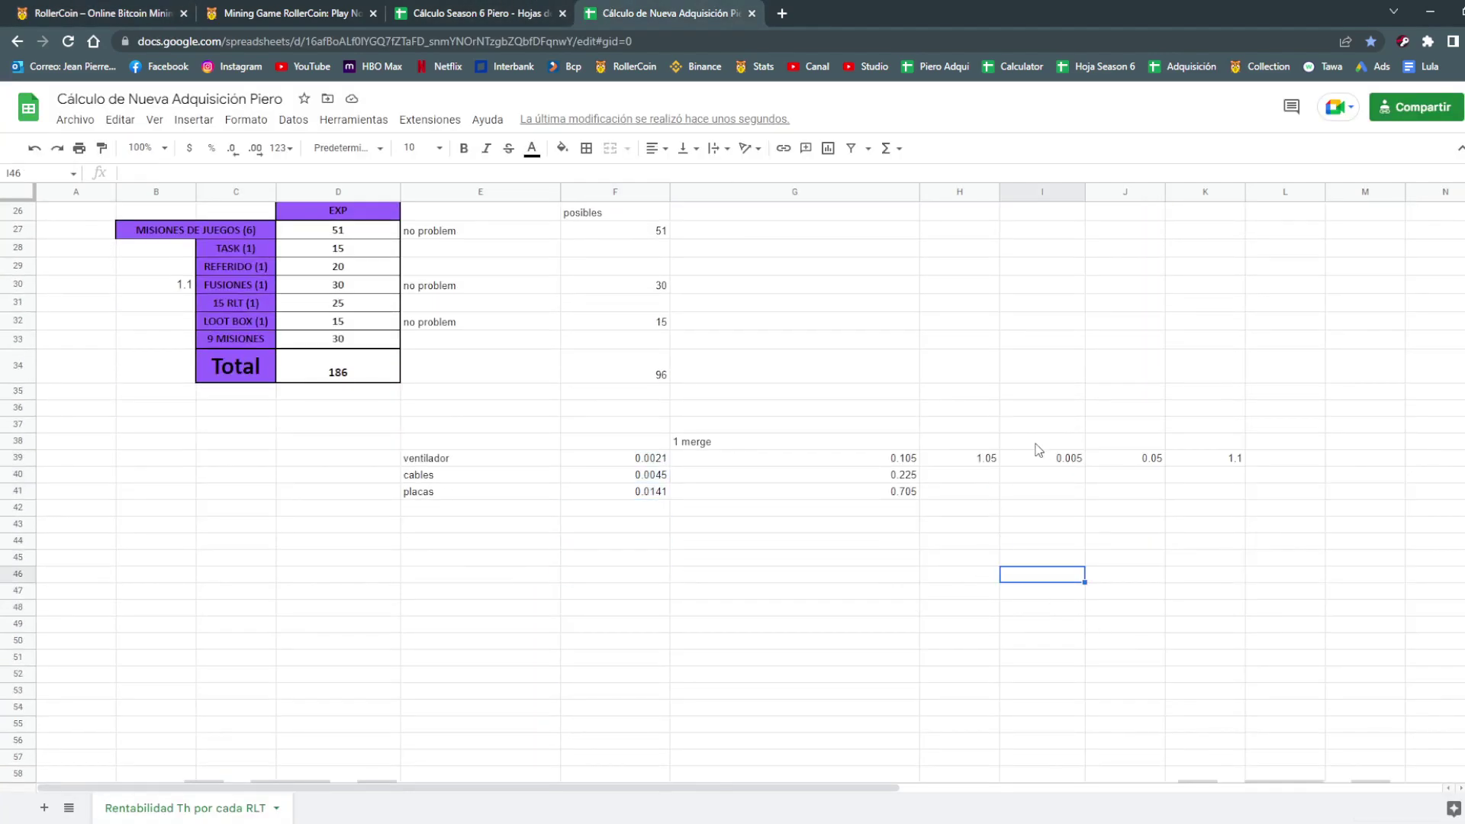
{"action": "left_click", "coordinate": [658, 458]}
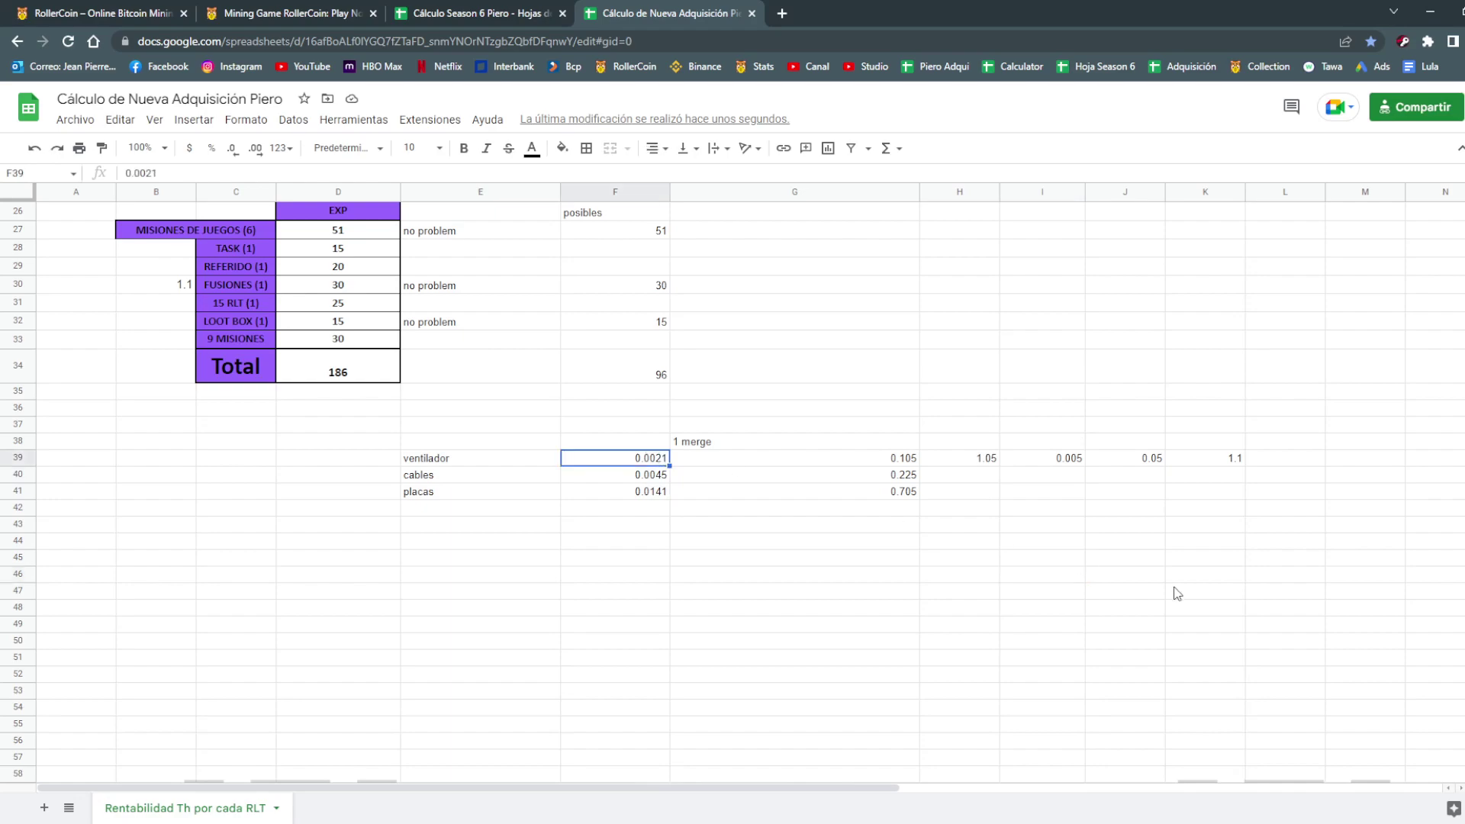
{"action": "left_click", "coordinate": [1235, 459]}
{"action": "left_click", "coordinate": [1314, 456]}
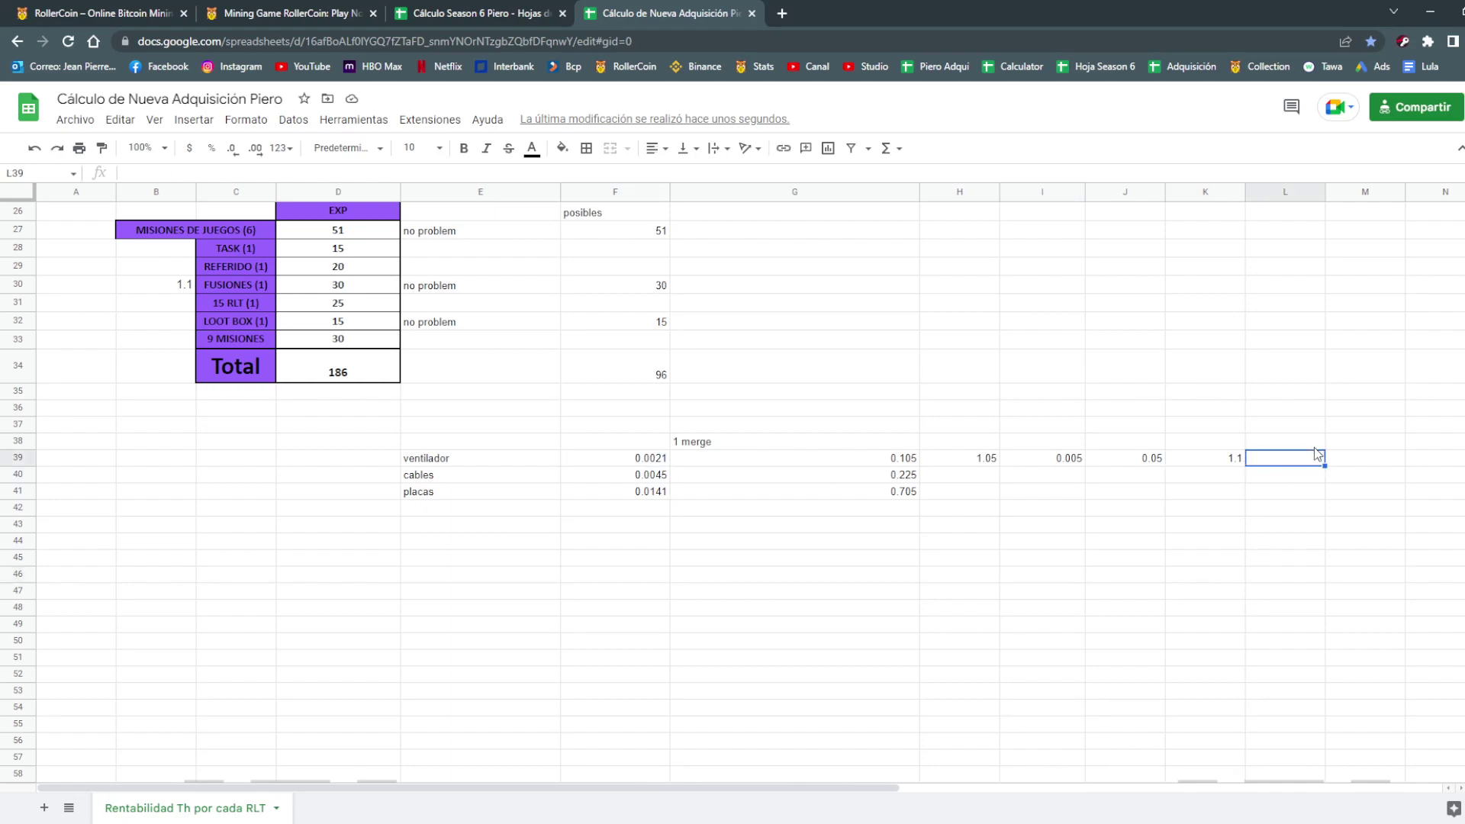
{"action": "type", "text": "=K39"}
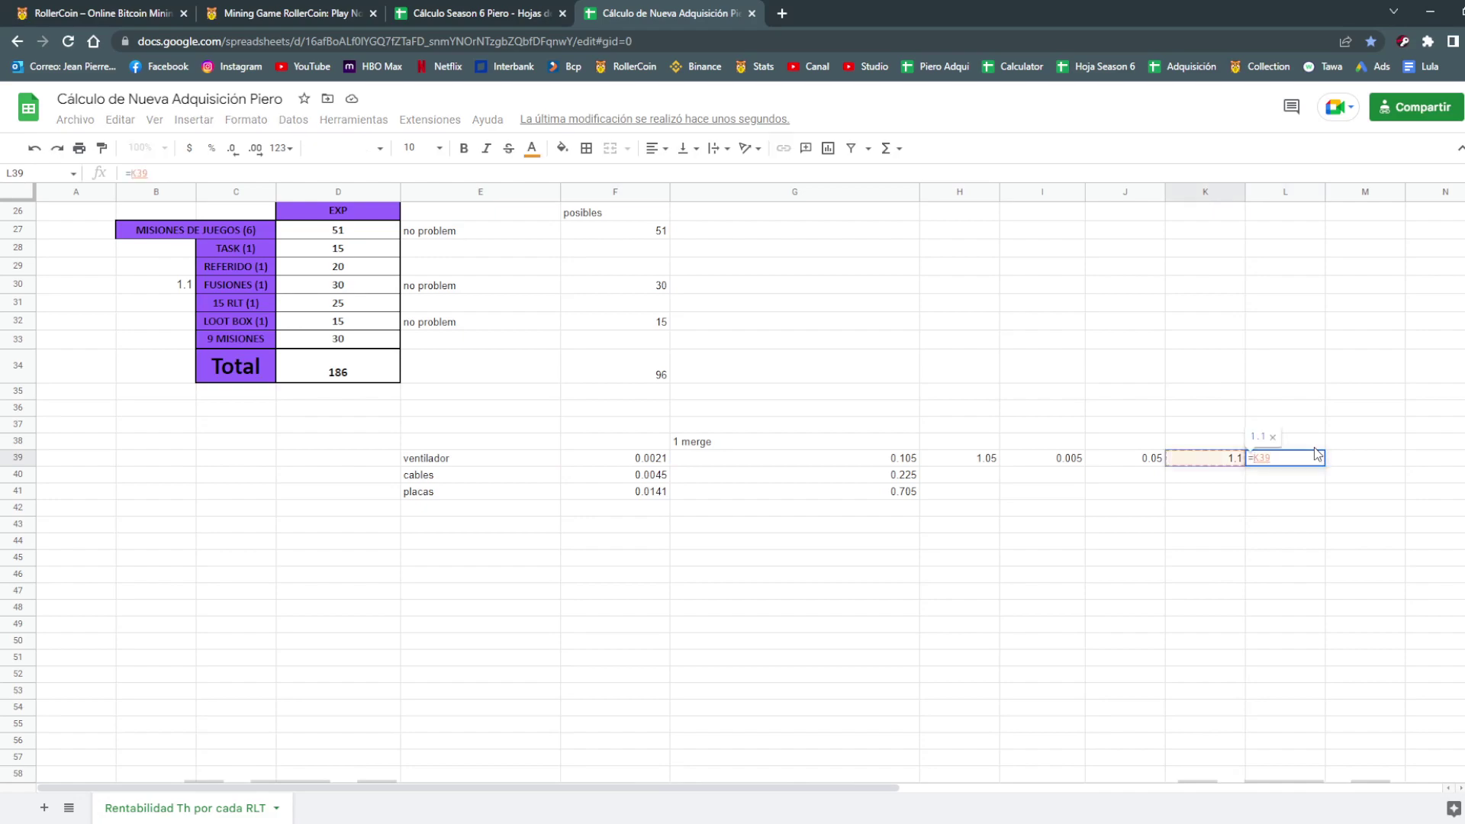
{"action": "type", "text": "*70"}
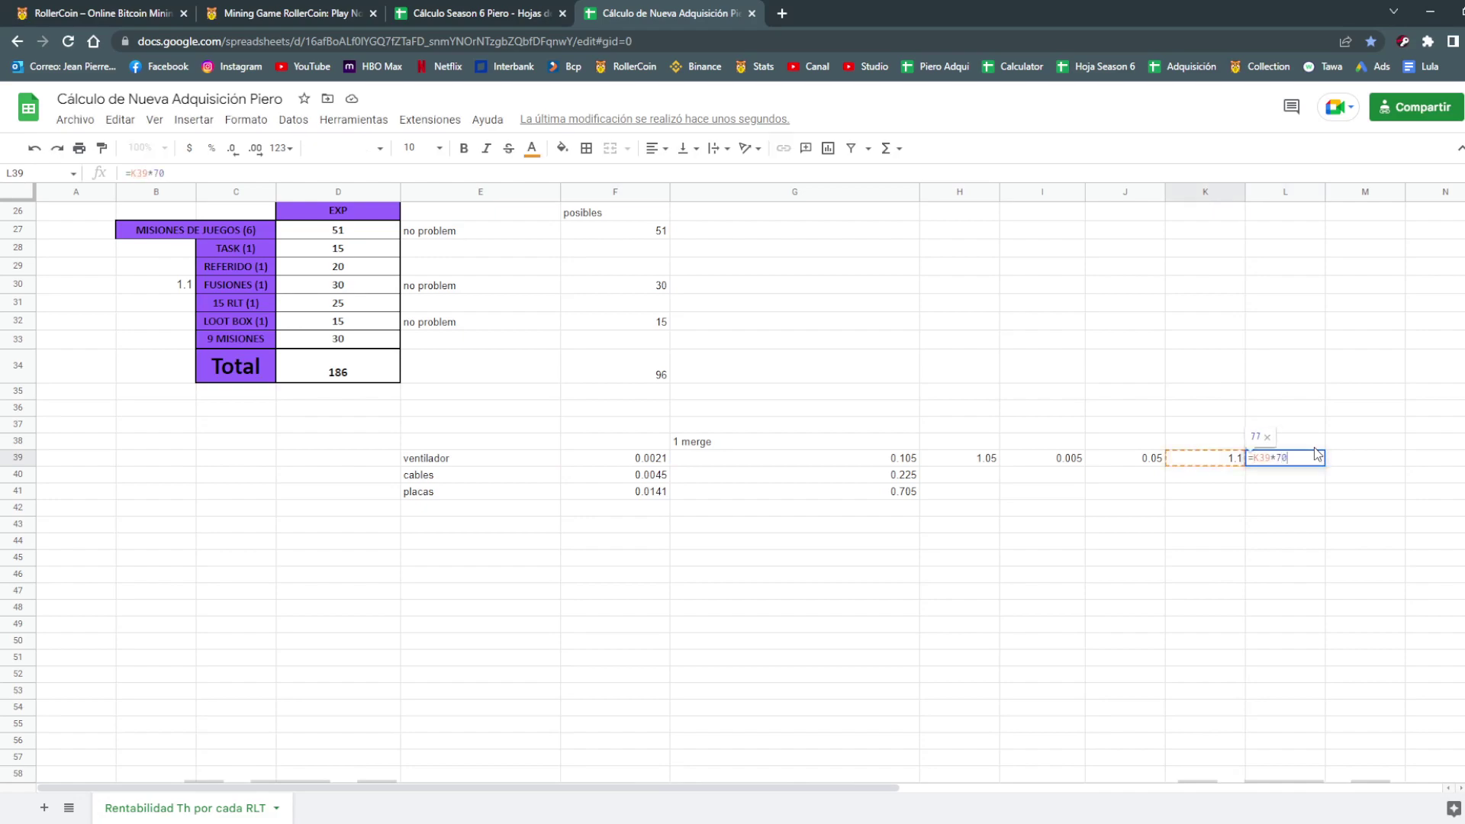
{"action": "key", "text": "Return"}
Step along row 39 from the F39 fan price to the 77 total, checking each formula.
{"action": "scroll", "coordinate": [1358, 534], "scroll_direction": "up", "scroll_amount": 1}
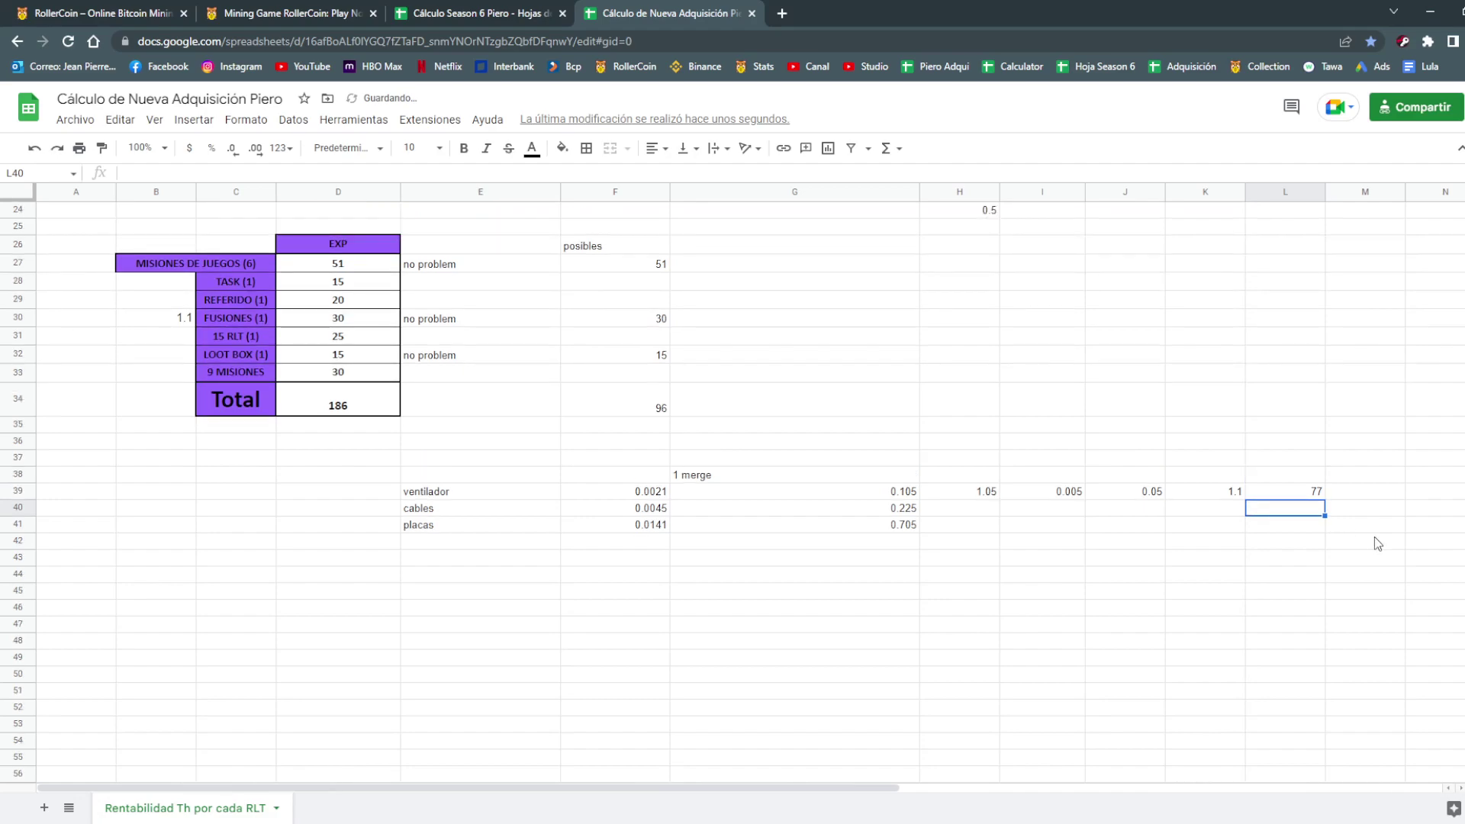
{"action": "scroll", "coordinate": [1376, 538], "scroll_direction": "up", "scroll_amount": 1}
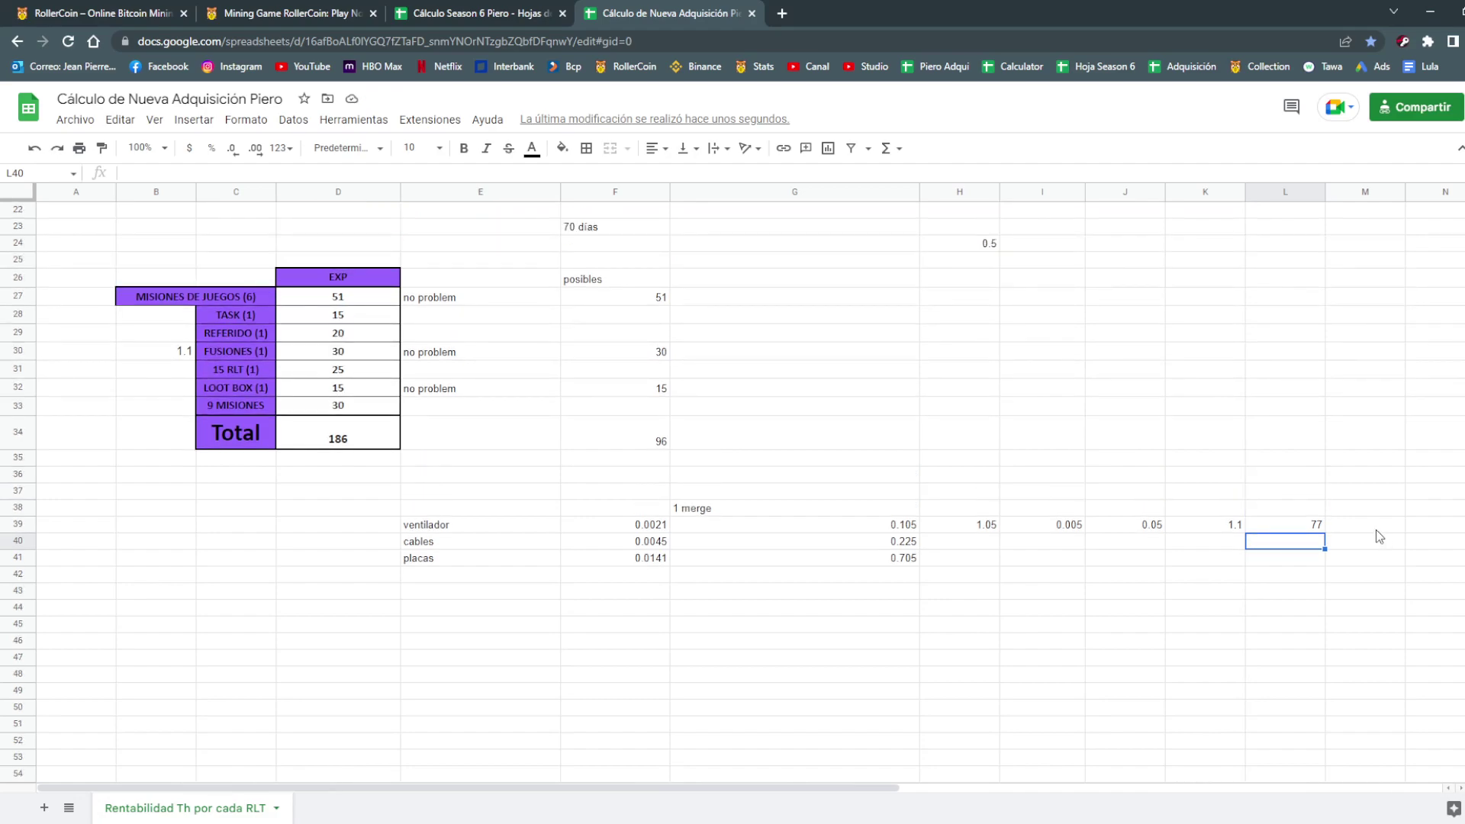
{"action": "key", "text": "Left"}
{"action": "key", "text": "Left"}
{"action": "key", "text": "Left"}
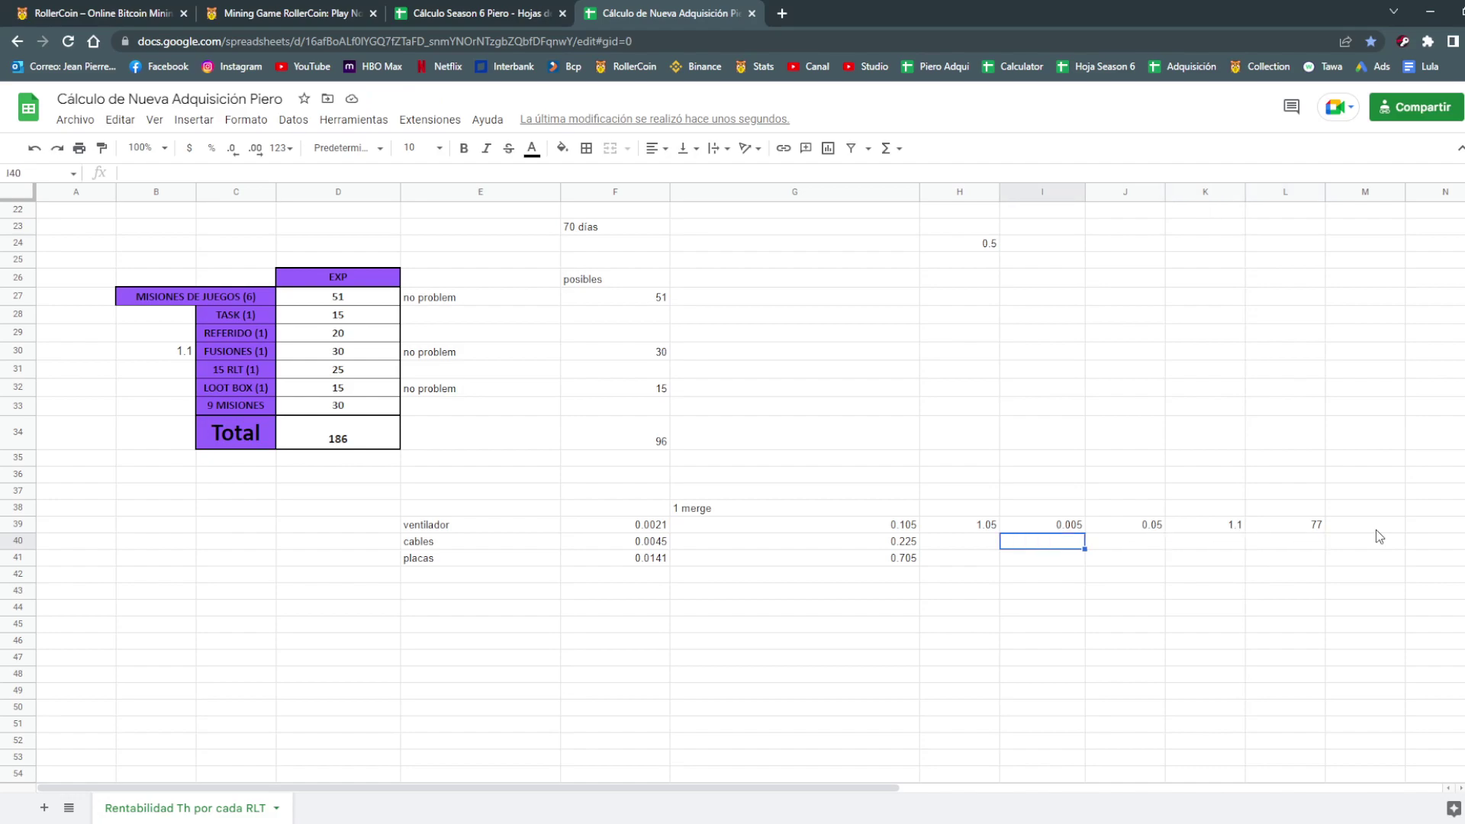
{"action": "key", "text": "Left"}
{"action": "key", "text": "Left"}
{"action": "key", "text": "Left"}
{"action": "key", "text": "Up"}
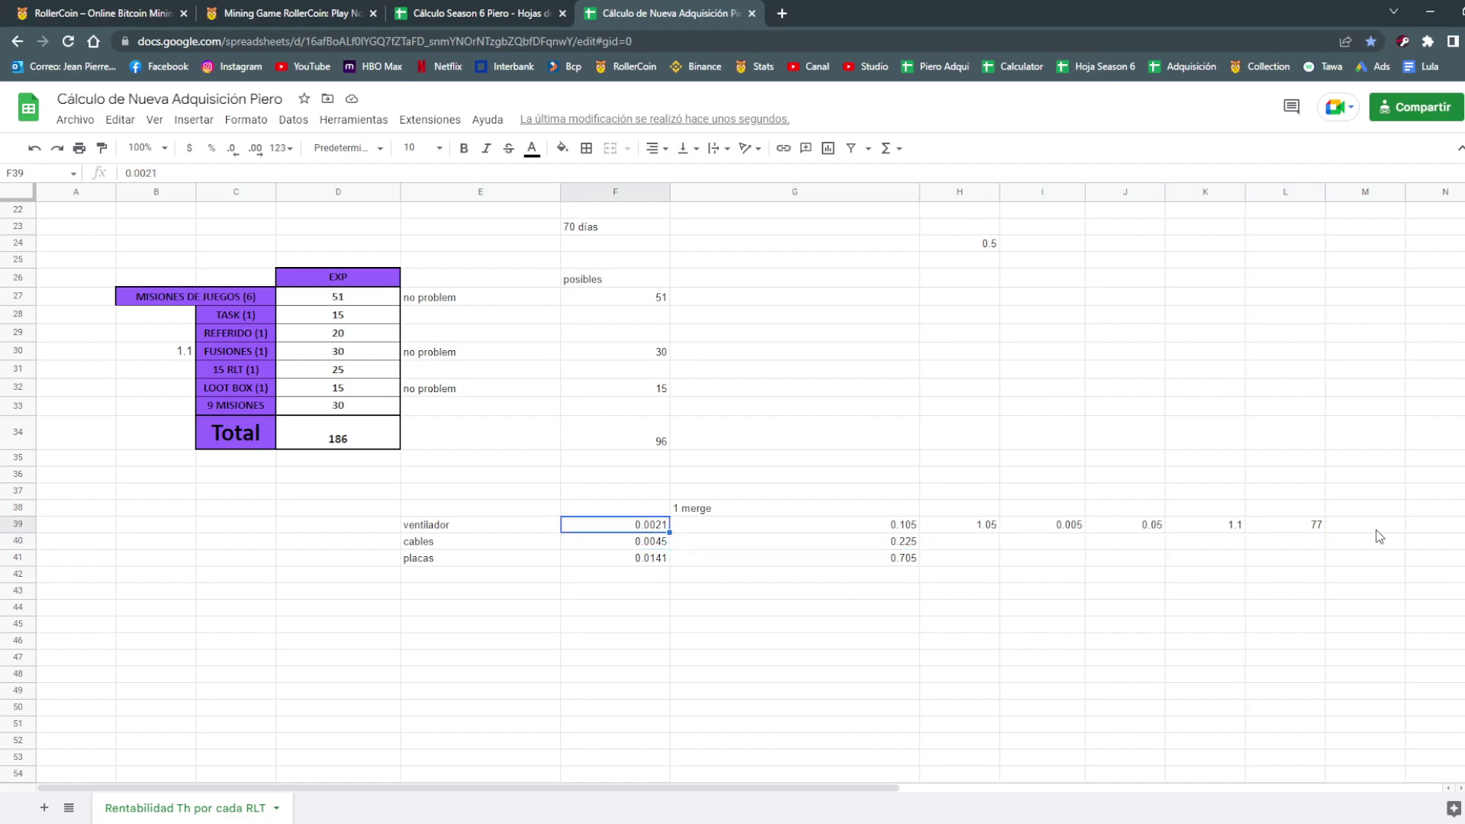
{"action": "key", "text": "Right"}
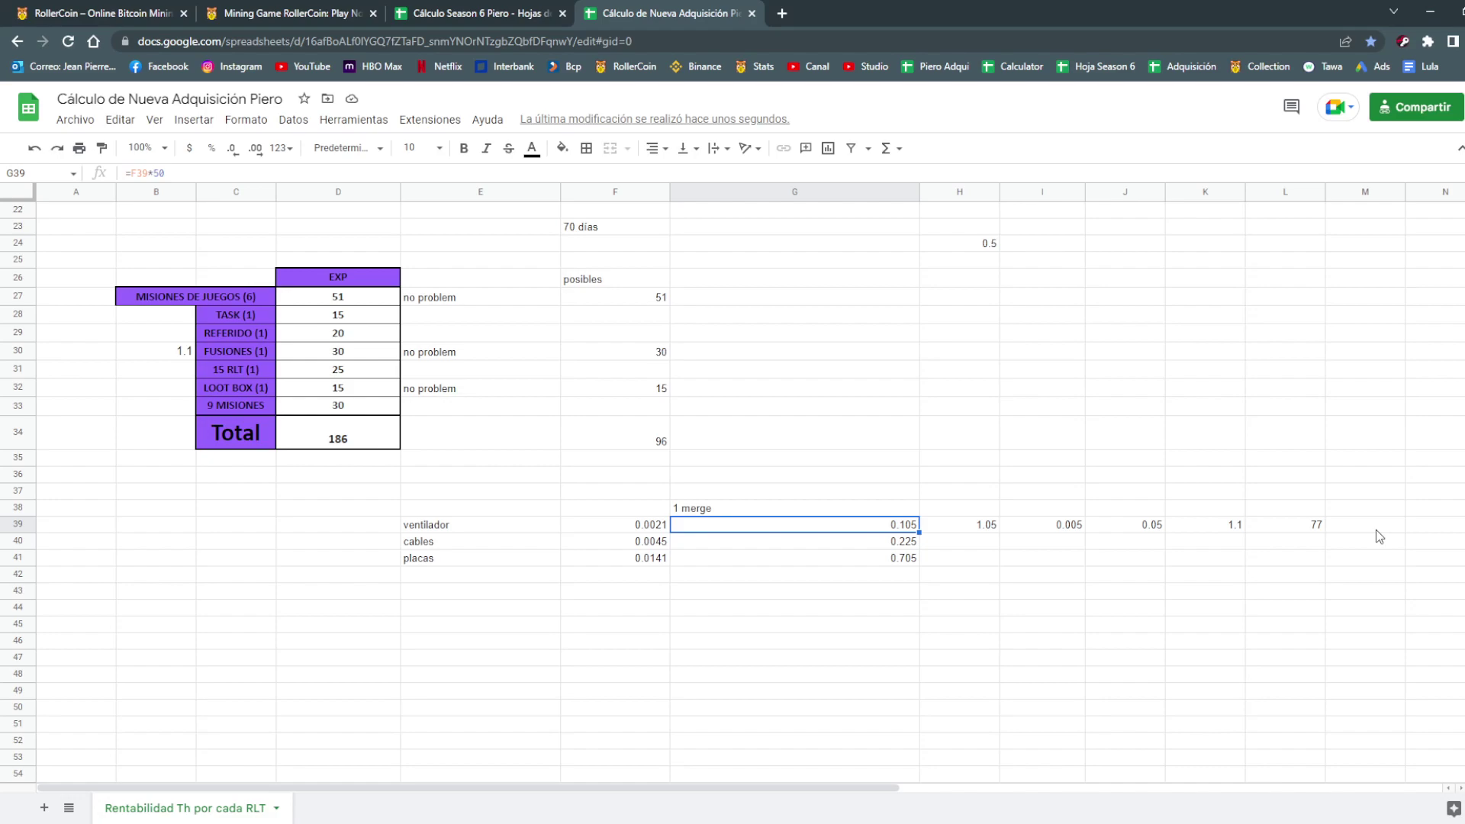
{"action": "key", "text": "Right"}
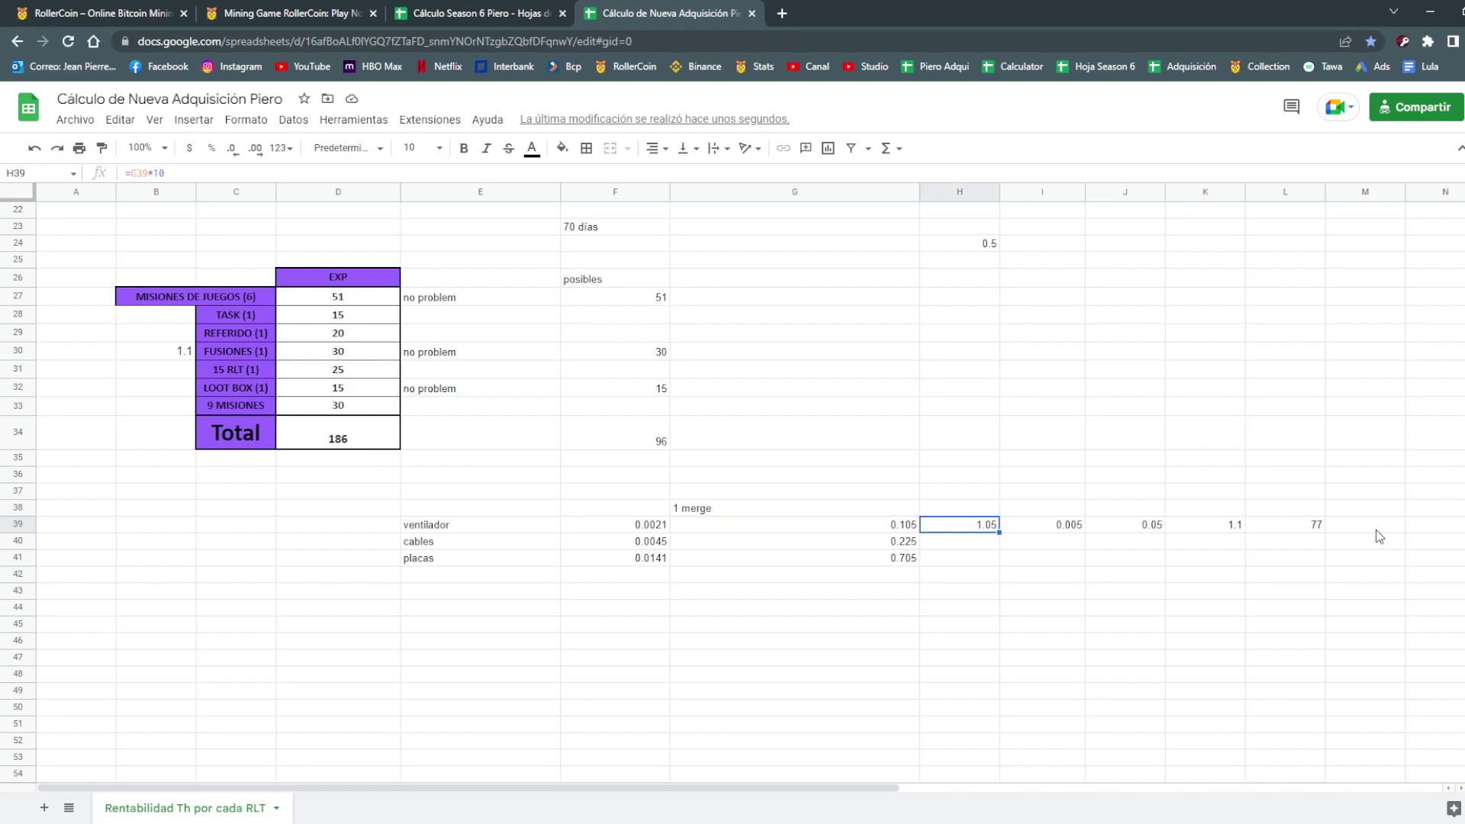
{"action": "key", "text": "Right"}
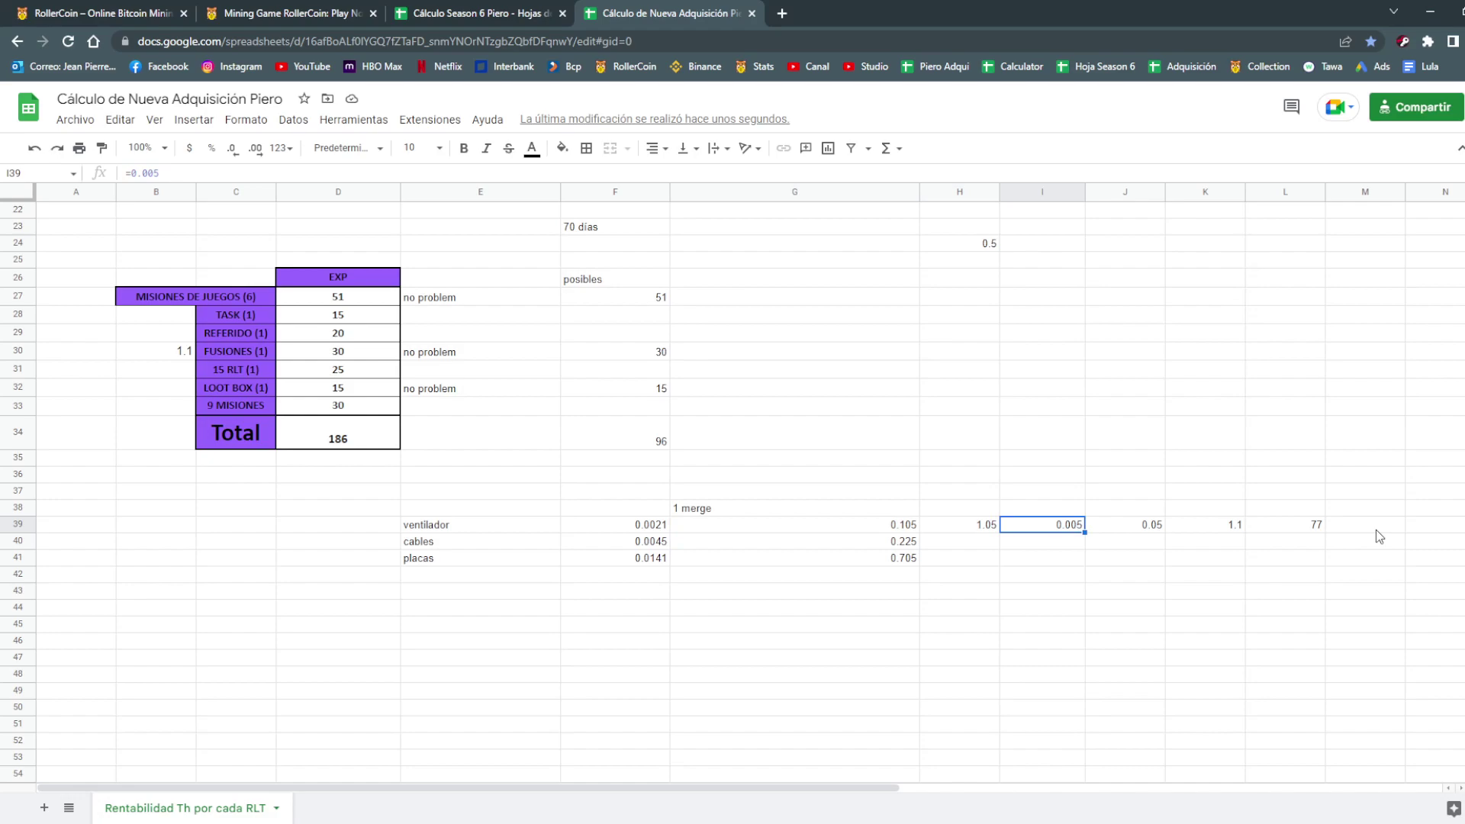
{"action": "key", "text": "Right"}
{"action": "key", "text": "Right"}
{"action": "key", "text": "Right"}
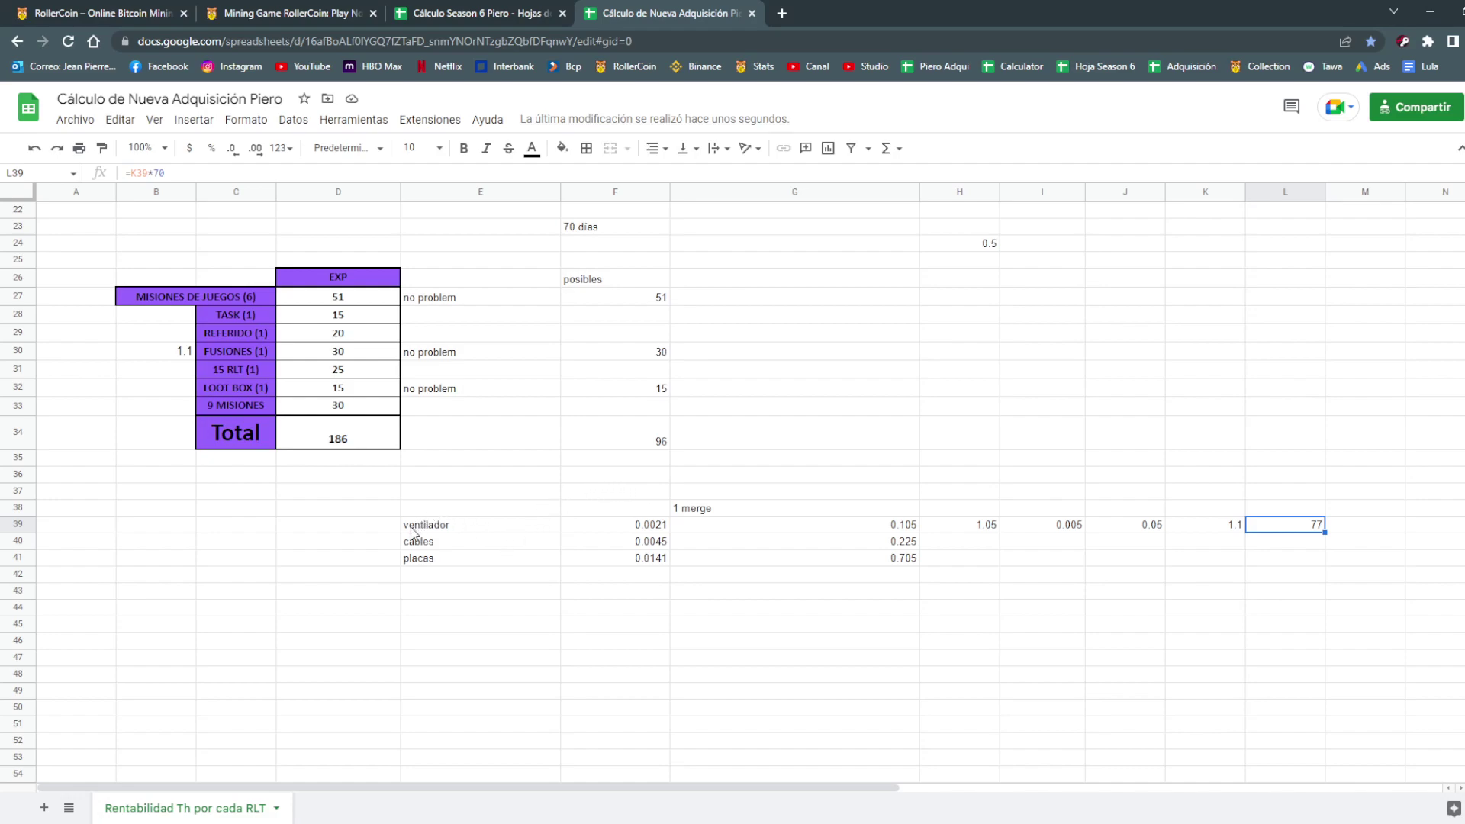
{"action": "left_click_drag", "start_coordinate": [412, 532], "coordinate": [690, 534]}
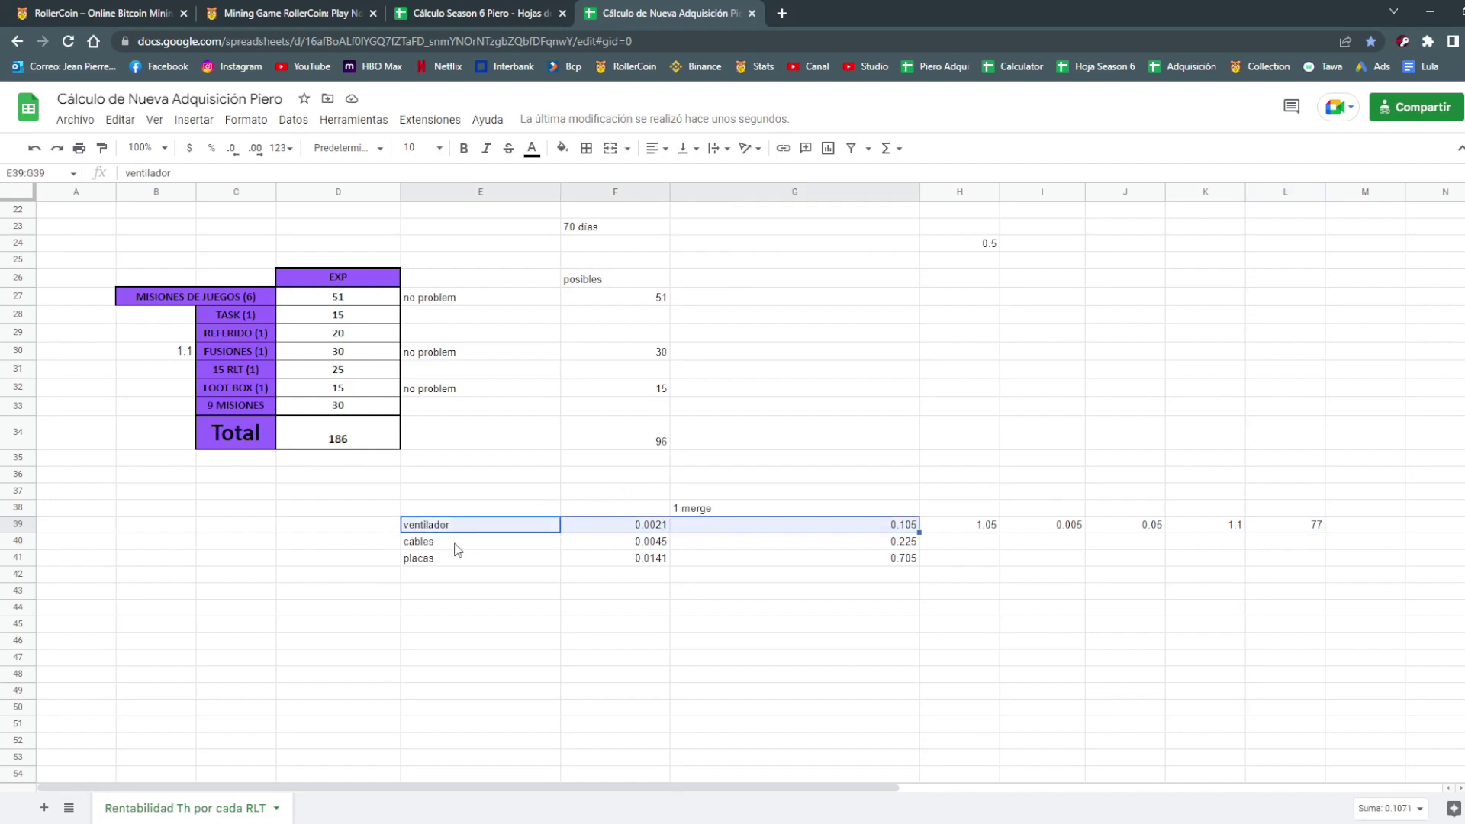
{"action": "left_click_drag", "start_coordinate": [457, 550], "coordinate": [623, 565]}
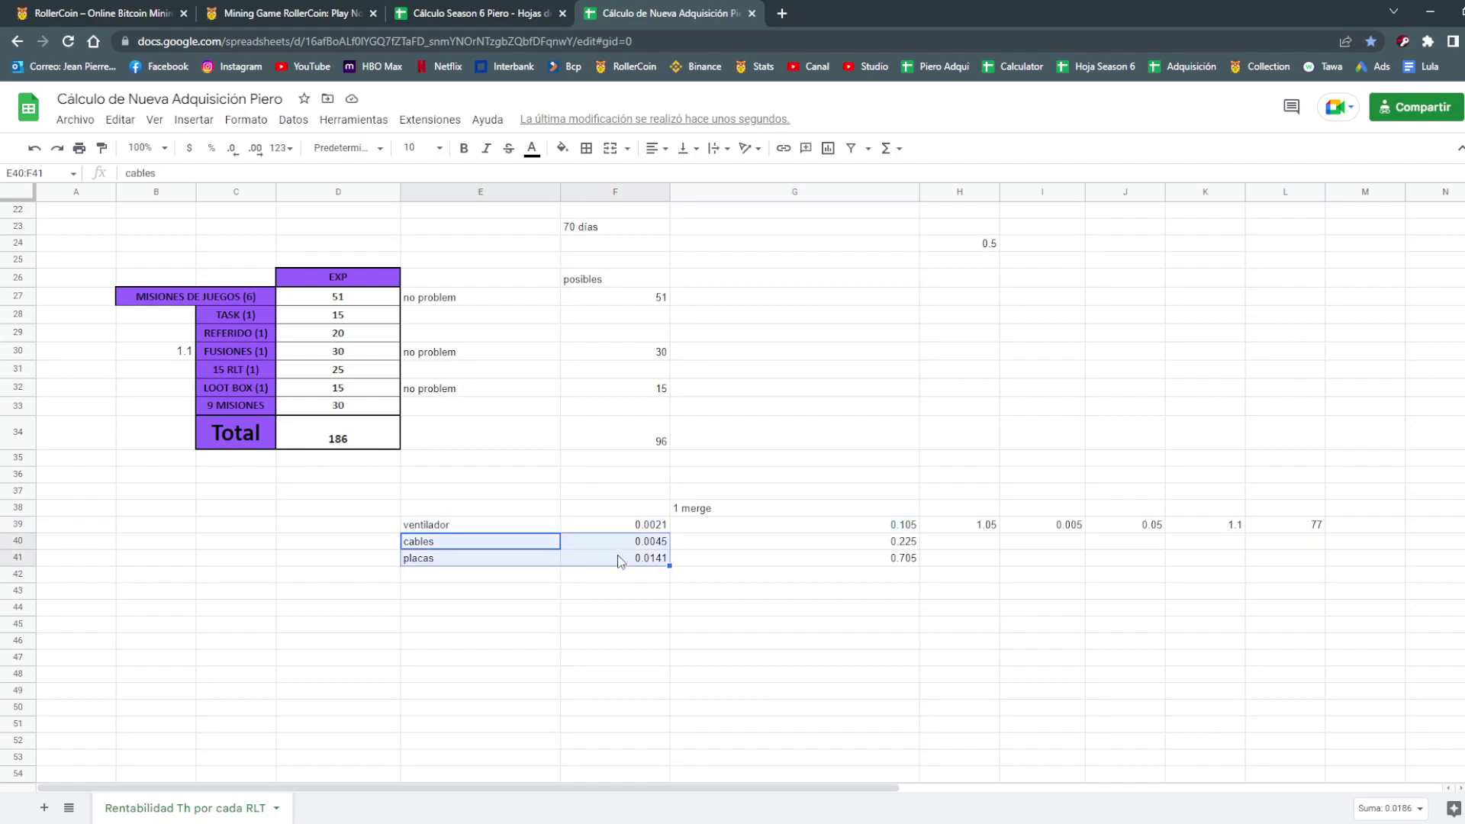
{"action": "left_click", "coordinate": [605, 631]}
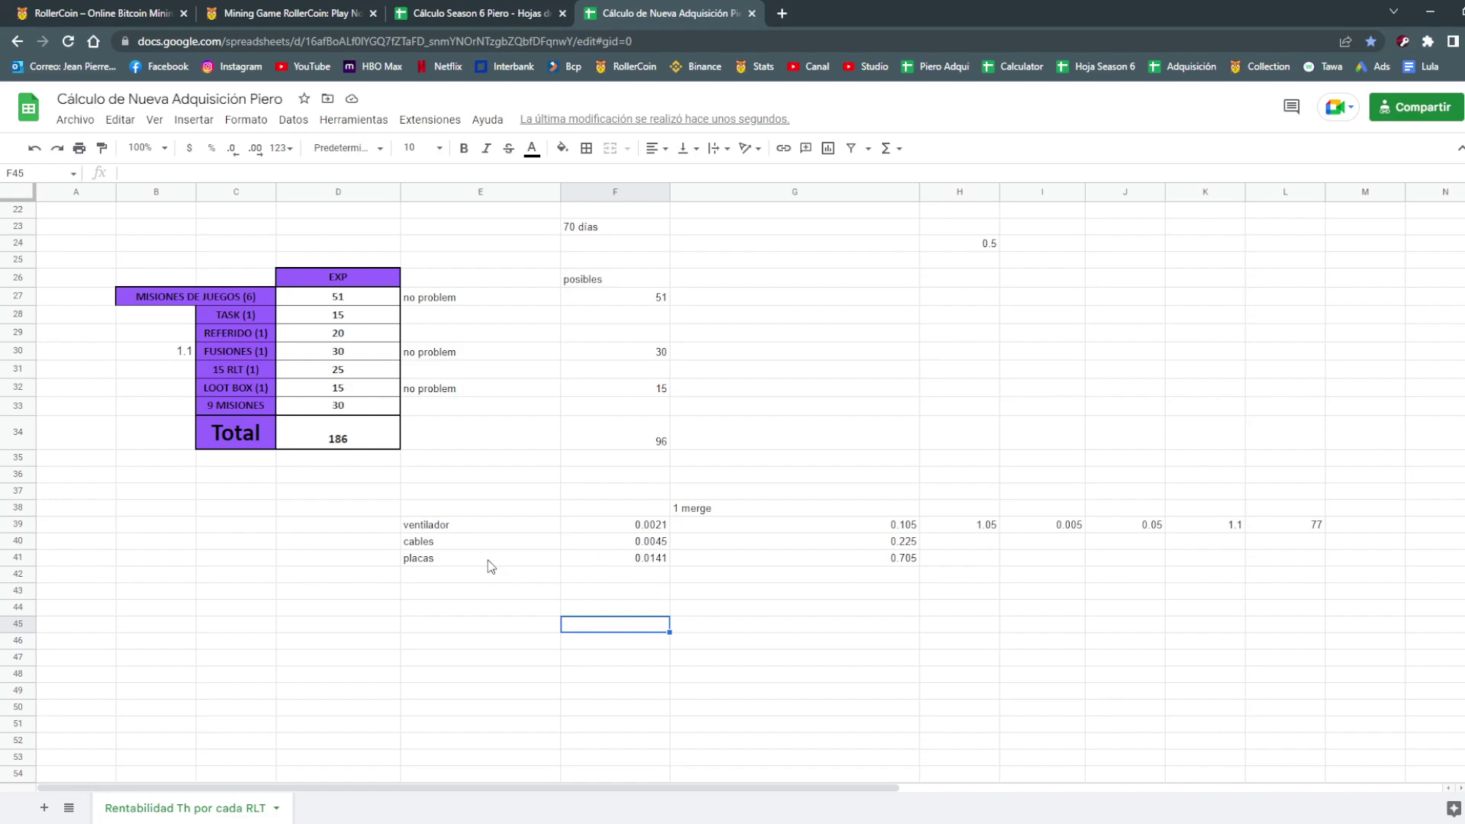
{"action": "left_click_drag", "start_coordinate": [488, 564], "coordinate": [646, 556]}
{"action": "left_click_drag", "start_coordinate": [486, 525], "coordinate": [581, 528]}
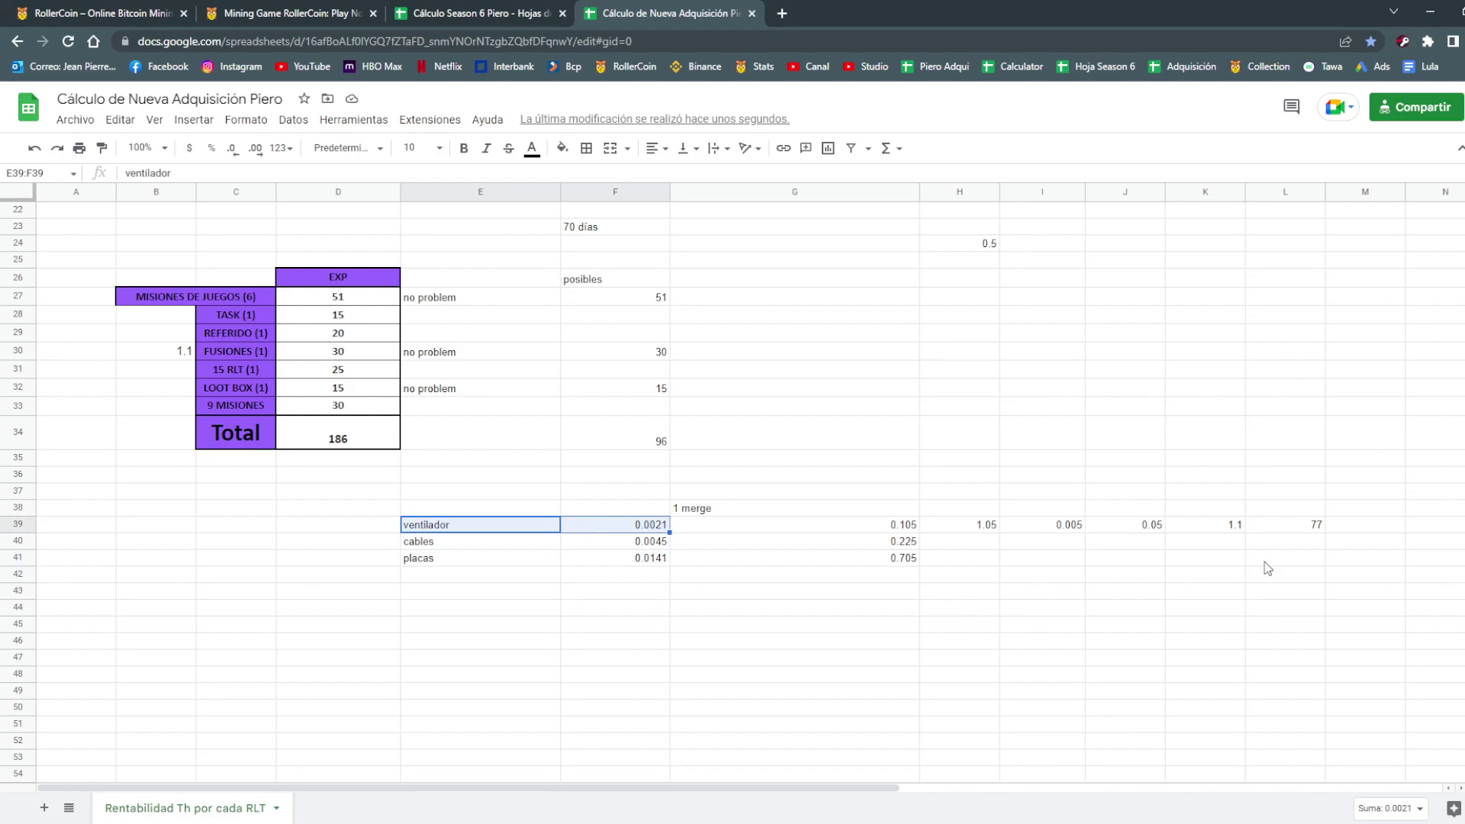
{"action": "left_click", "coordinate": [1371, 529]}
{"action": "left_click", "coordinate": [1315, 527]}
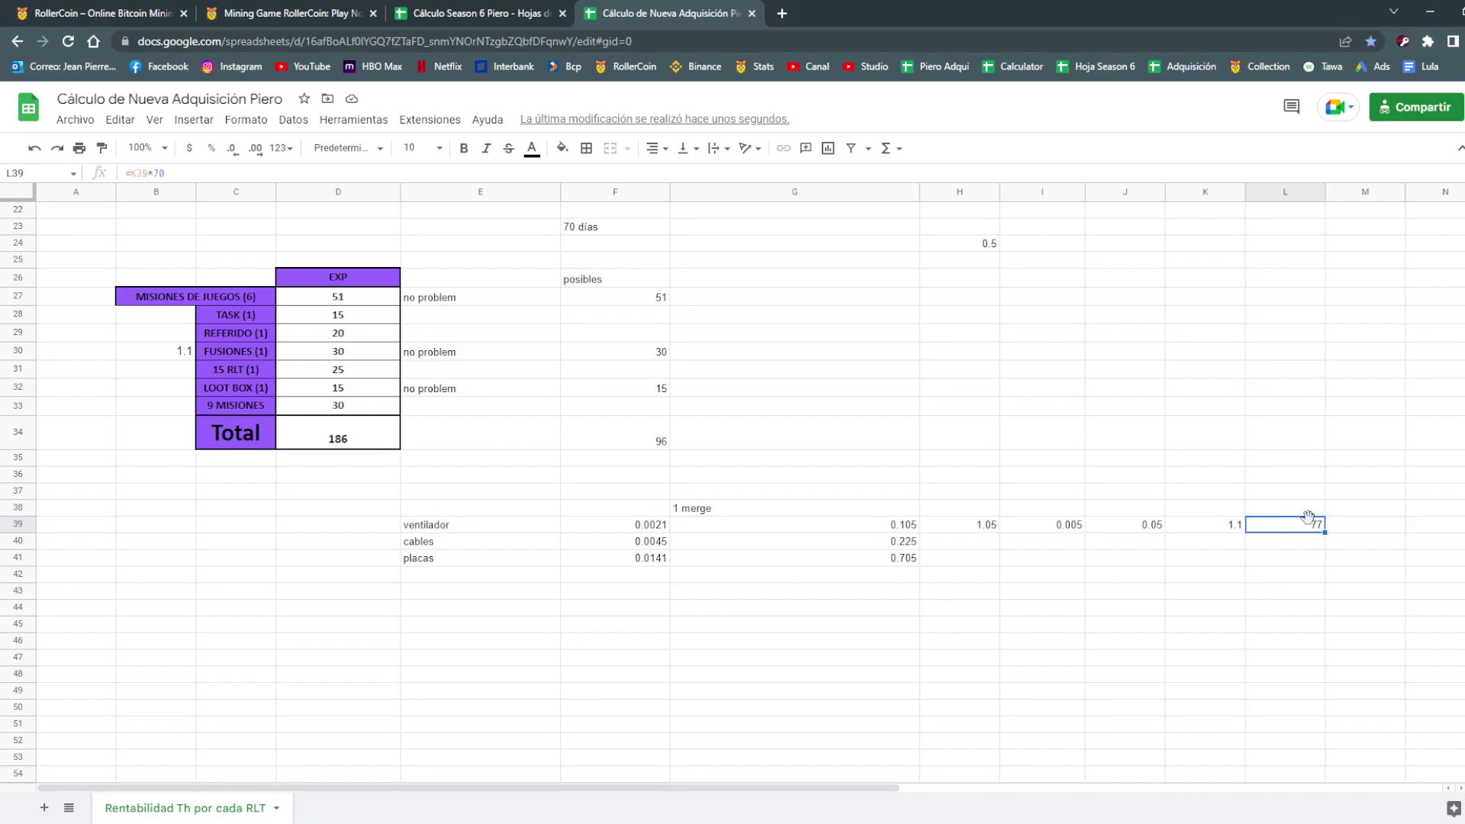
{"action": "type", "text": "77"}
{"action": "left_click", "coordinate": [1021, 439]}
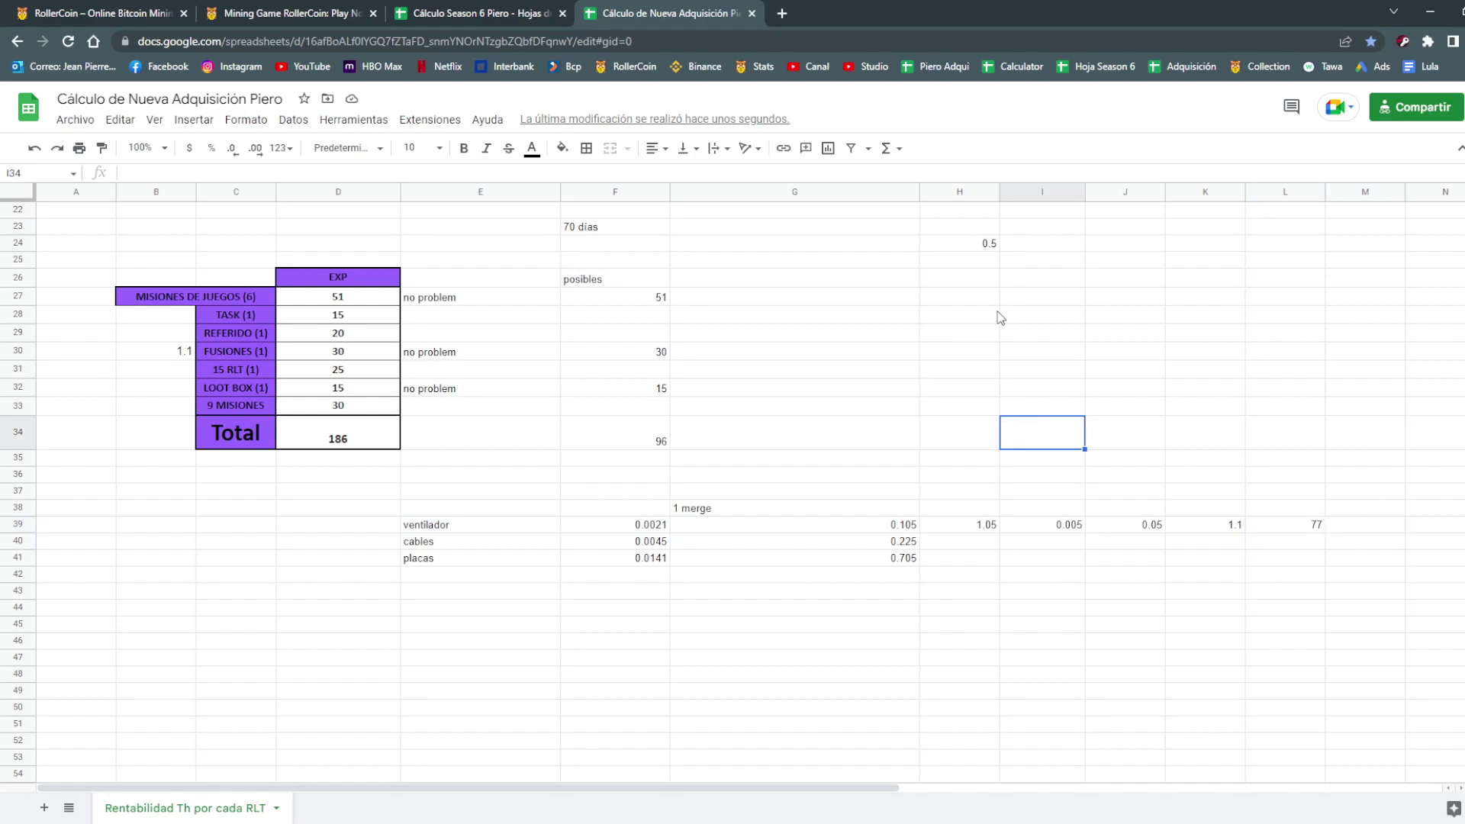
Enter =H24*70 in H25 for a 35 RLT estimate and label it rlt.
{"action": "left_click", "coordinate": [988, 260]}
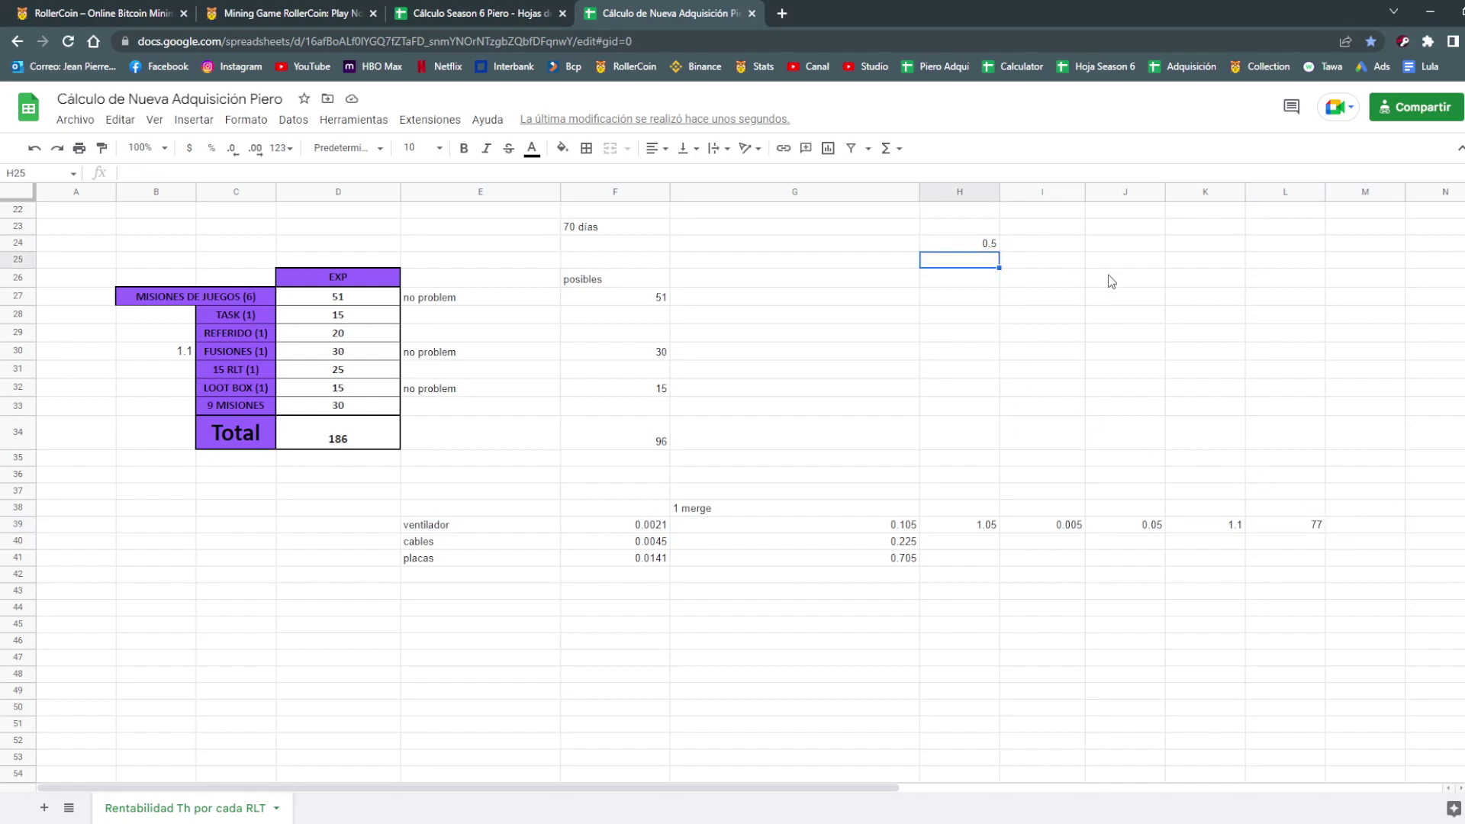
{"action": "type", "text": "=H24"}
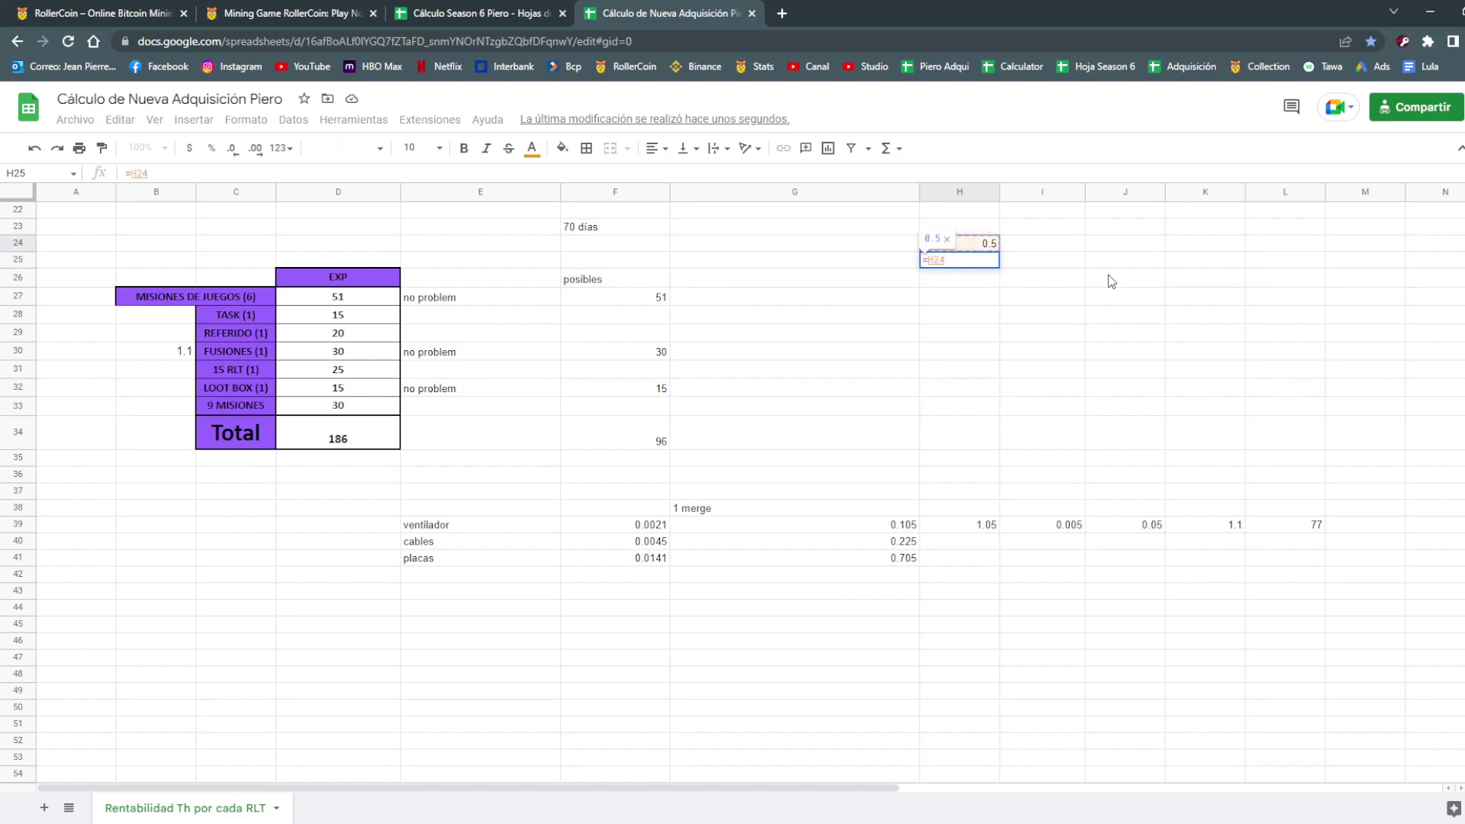
{"action": "type", "text": "*70"}
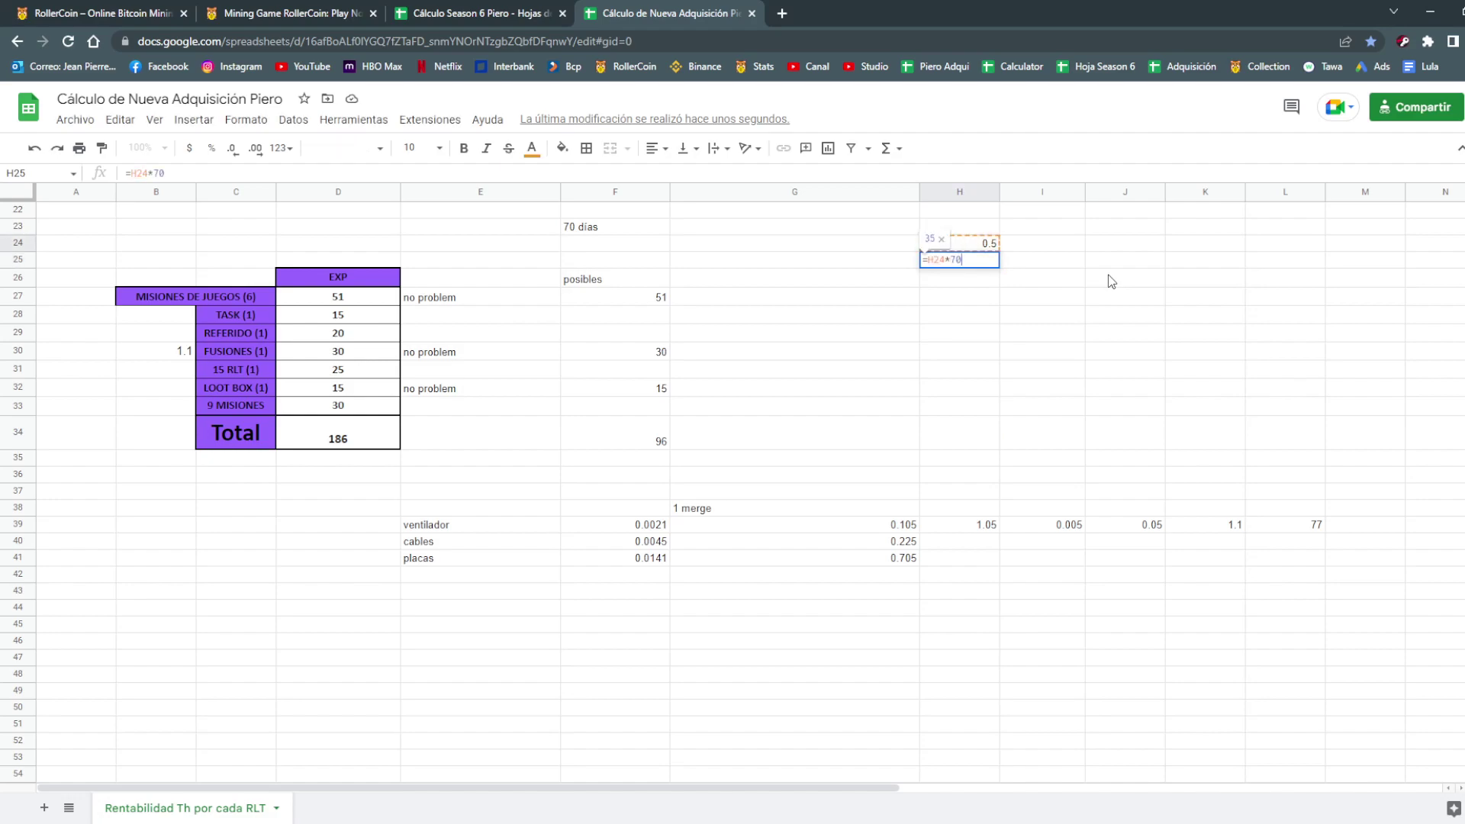
{"action": "key", "text": "Return"}
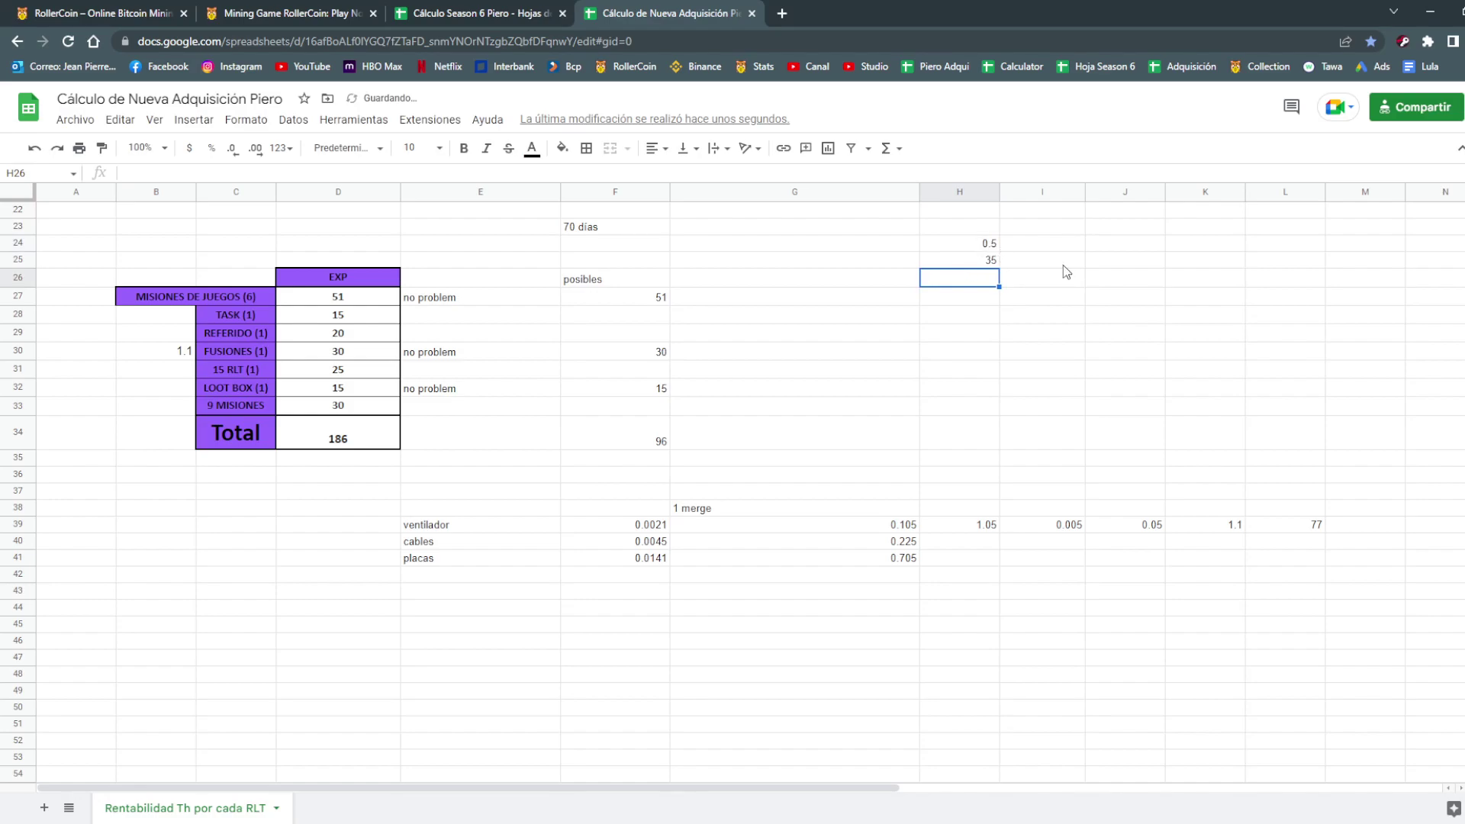
{"action": "left_click", "coordinate": [1064, 264]}
{"action": "type", "text": "rlt"}
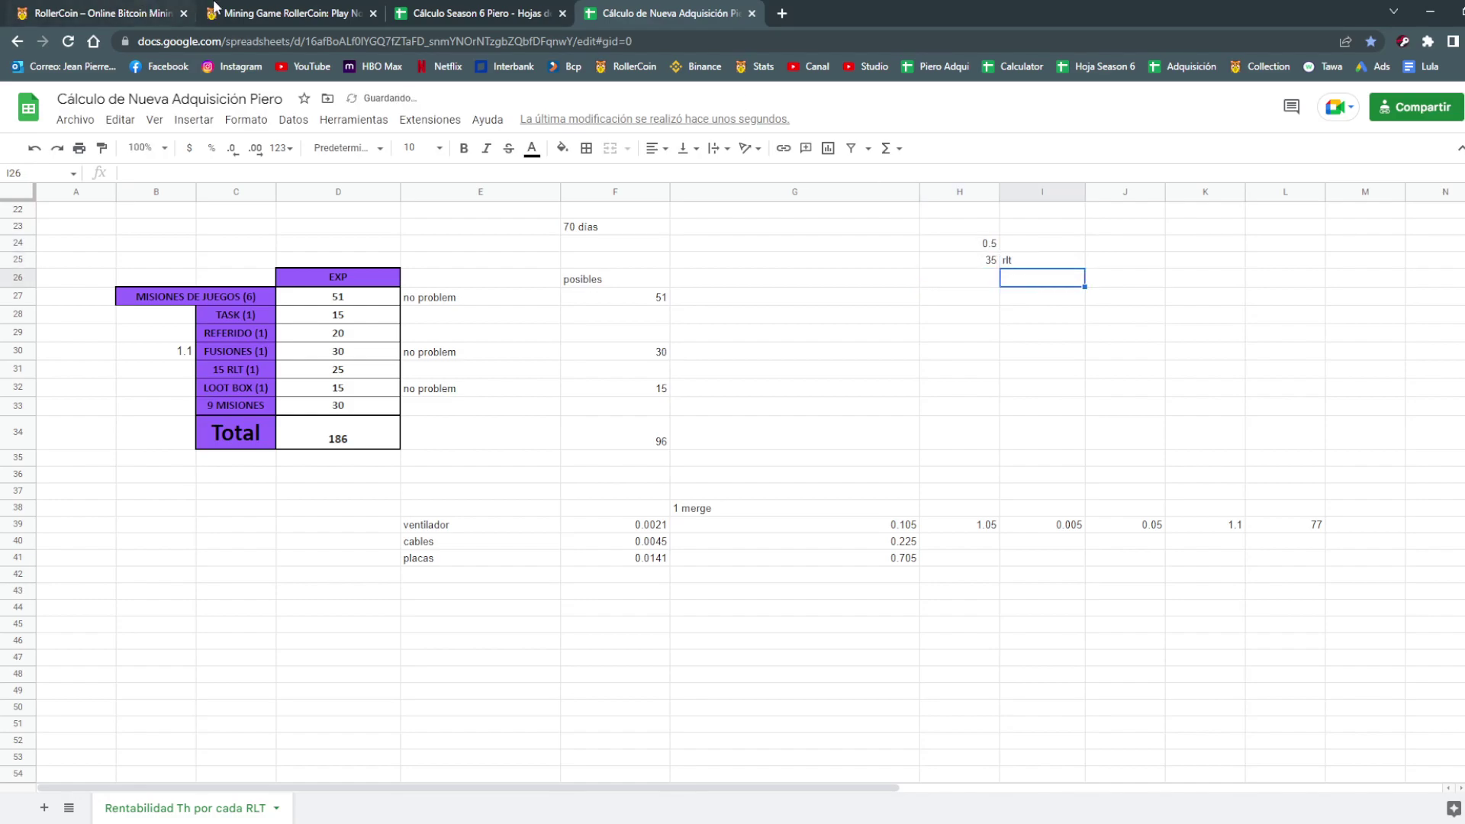
Switch from the spreadsheet to the RollerCoin game tab.
{"action": "left_click", "coordinate": [473, 13]}
{"action": "left_click", "coordinate": [357, 9]}
{"action": "left_click", "coordinate": [107, 13]}
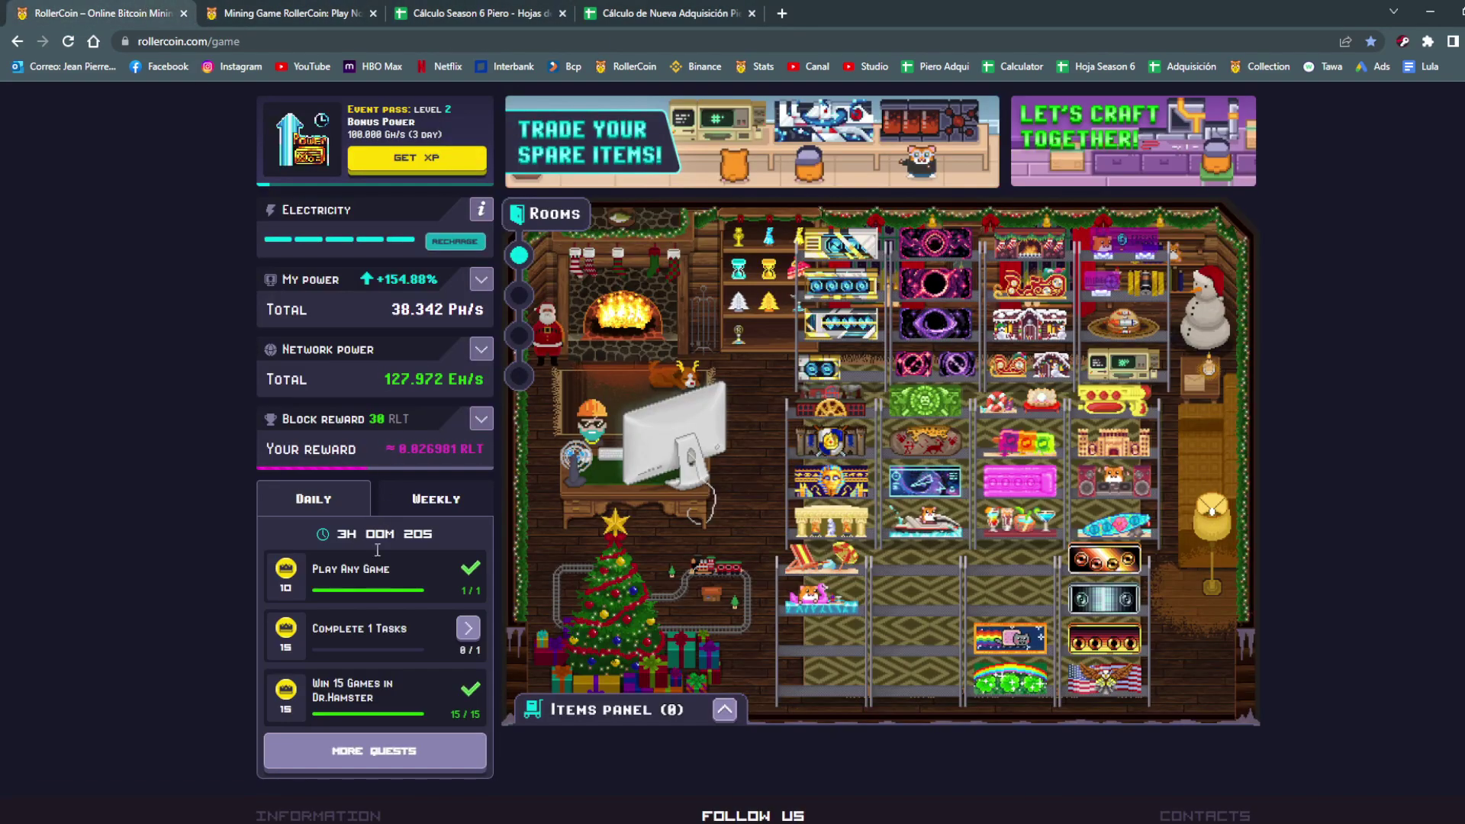
Open the full weekly quests list and inspect the Complete 5 Tasks reward.
{"action": "left_click", "coordinate": [458, 501]}
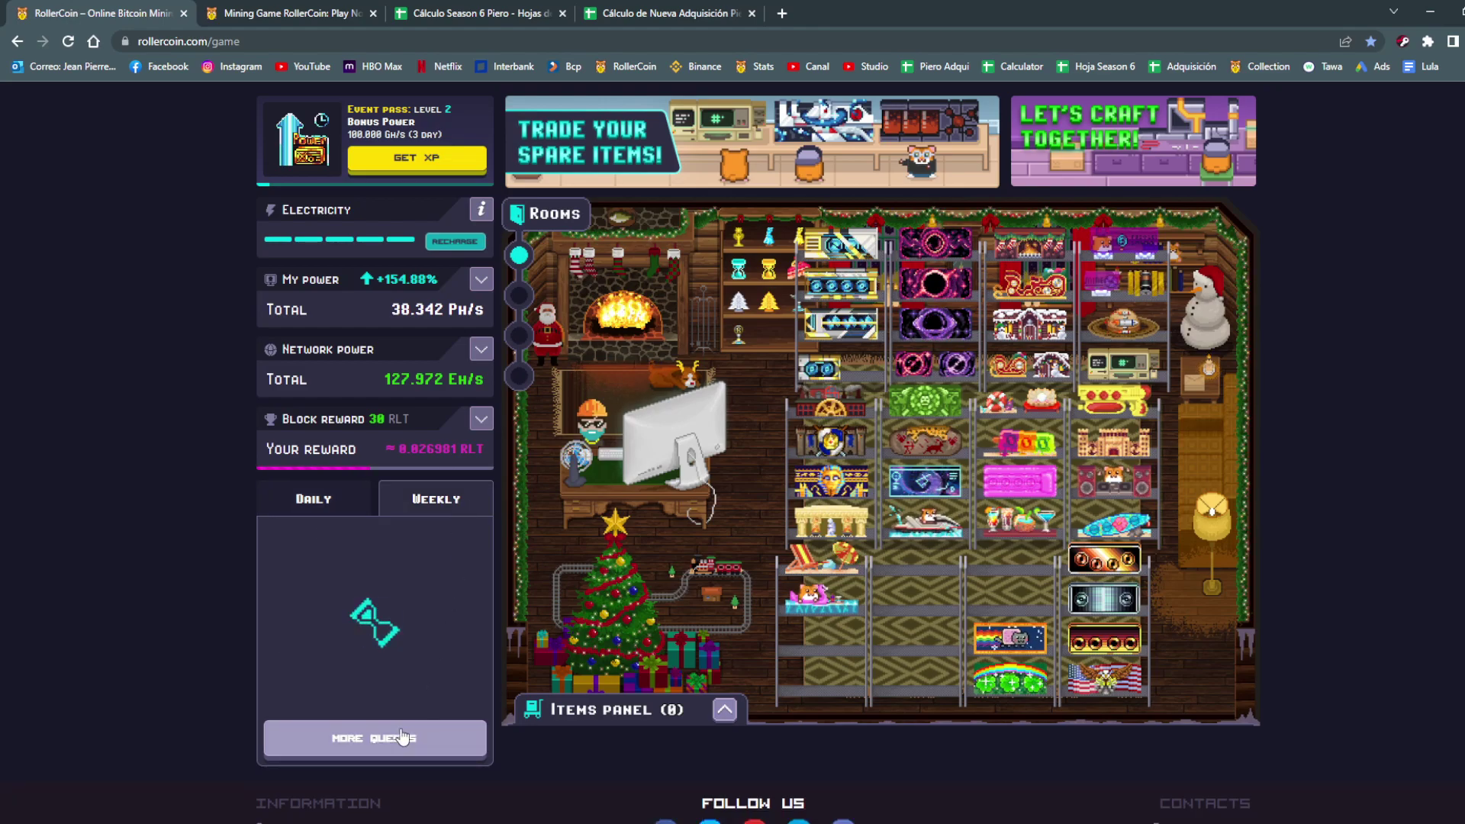
{"action": "left_click", "coordinate": [392, 752]}
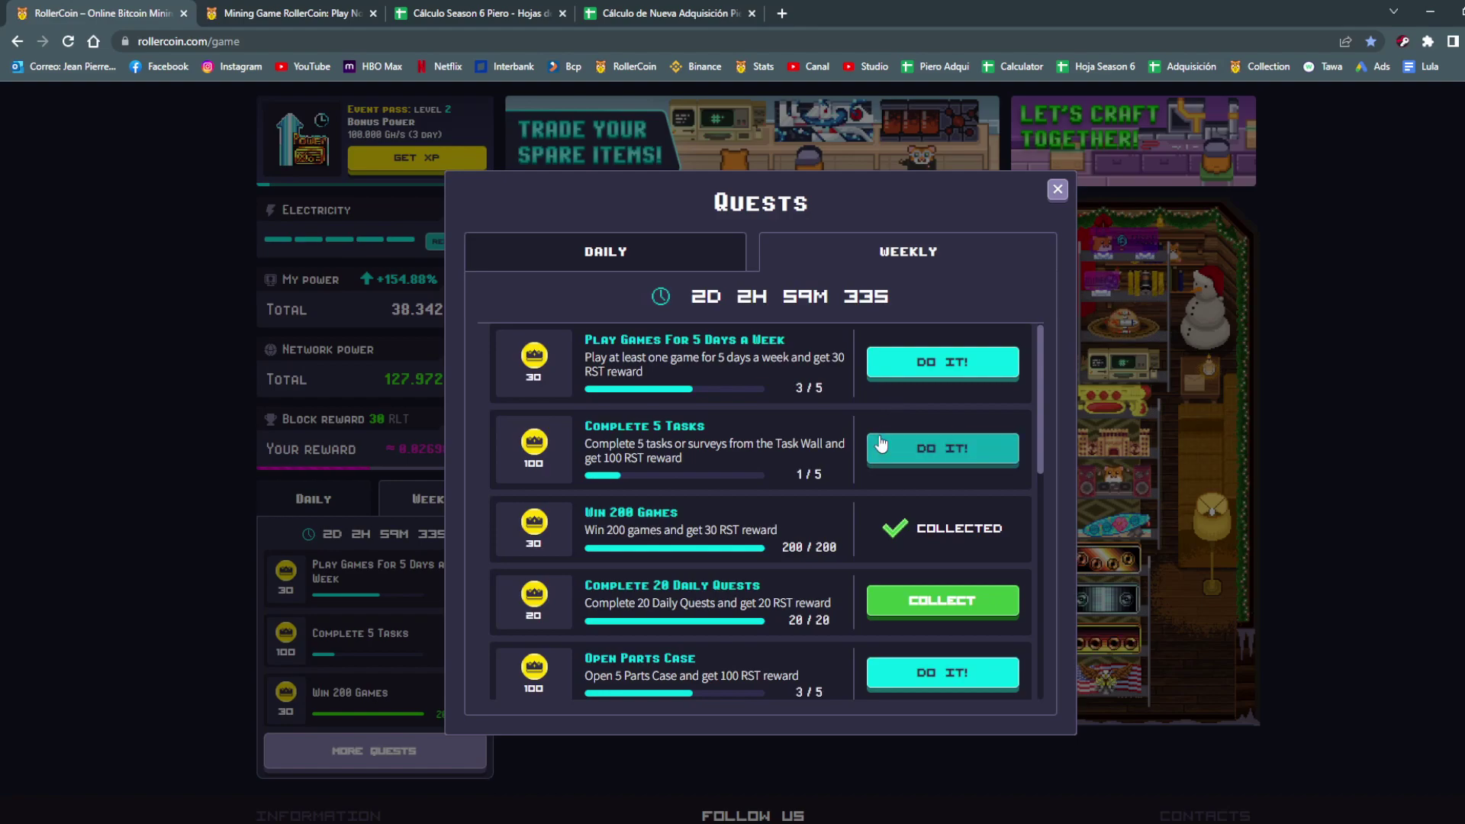
{"action": "scroll", "coordinate": [893, 443], "scroll_direction": "down", "scroll_amount": 4}
{"action": "scroll", "coordinate": [821, 467], "scroll_direction": "down", "scroll_amount": 3}
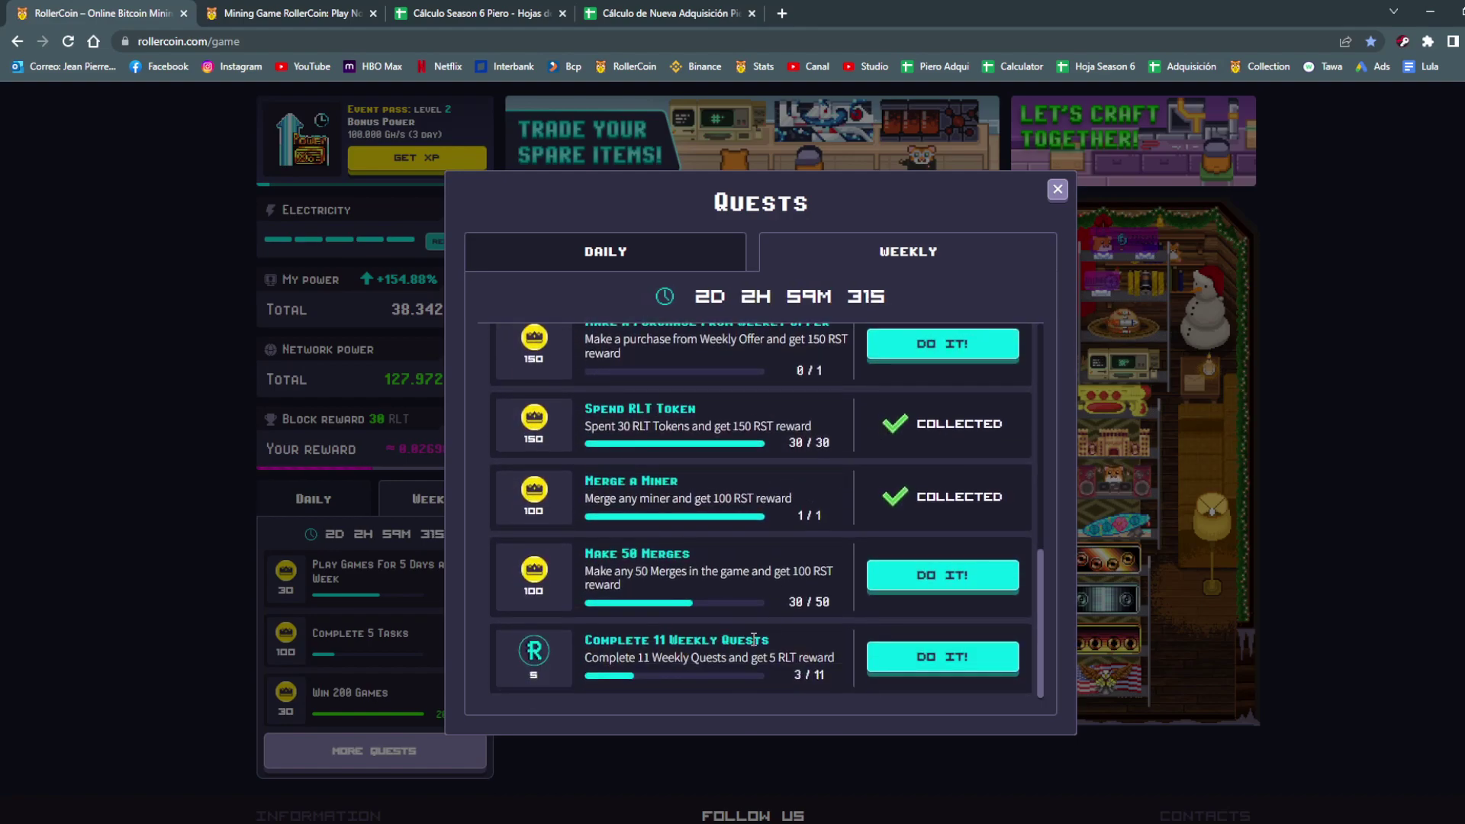
{"action": "scroll", "coordinate": [763, 496], "scroll_direction": "up", "scroll_amount": 1}
{"action": "scroll", "coordinate": [706, 514], "scroll_direction": "up", "scroll_amount": 5}
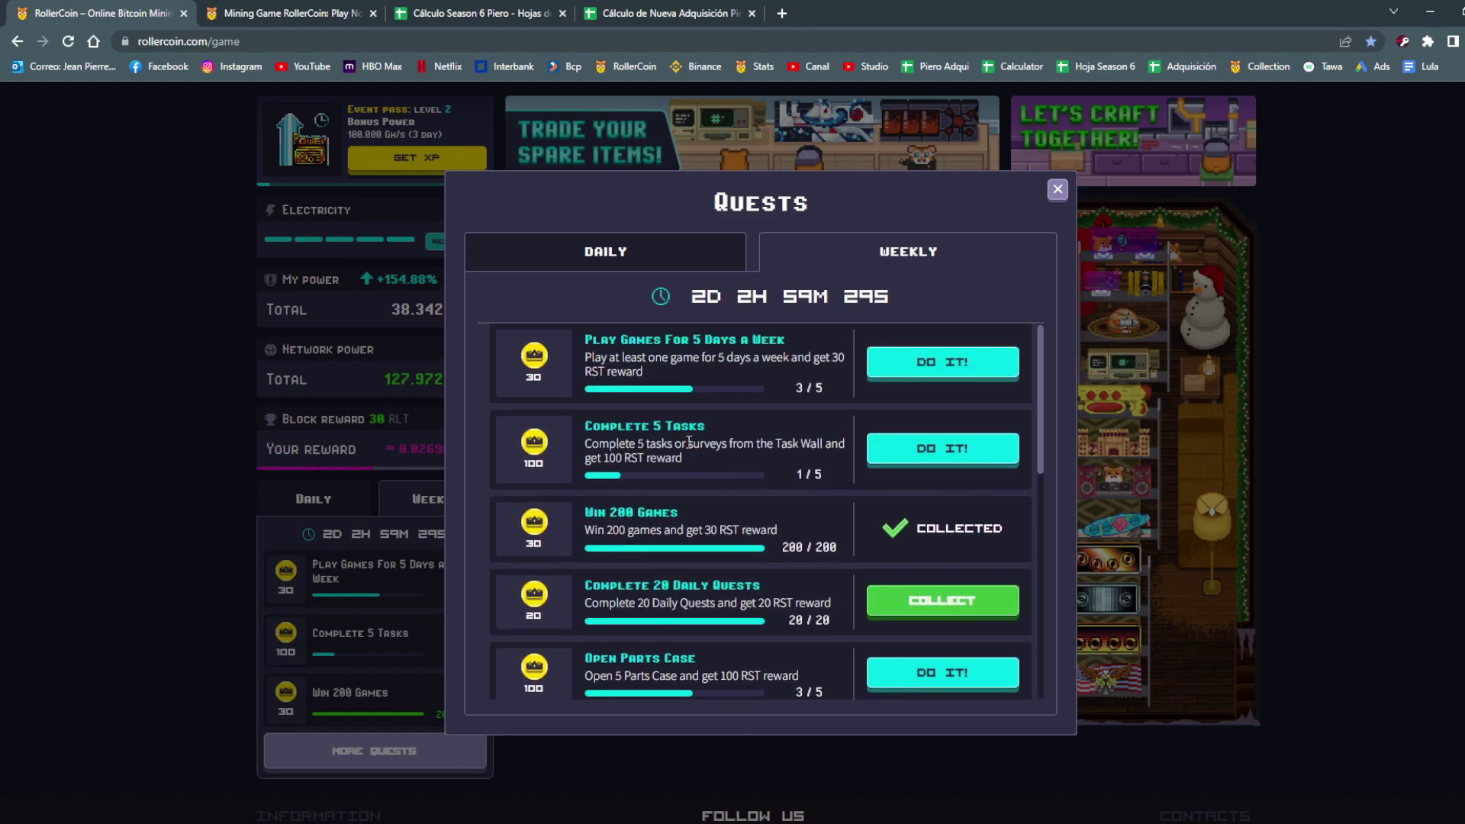
{"action": "mouse_move", "coordinate": [661, 441]}
{"action": "left_mouse_down"}
{"action": "mouse_move", "coordinate": [821, 445]}
{"action": "mouse_move", "coordinate": [777, 455]}
{"action": "left_mouse_up"}
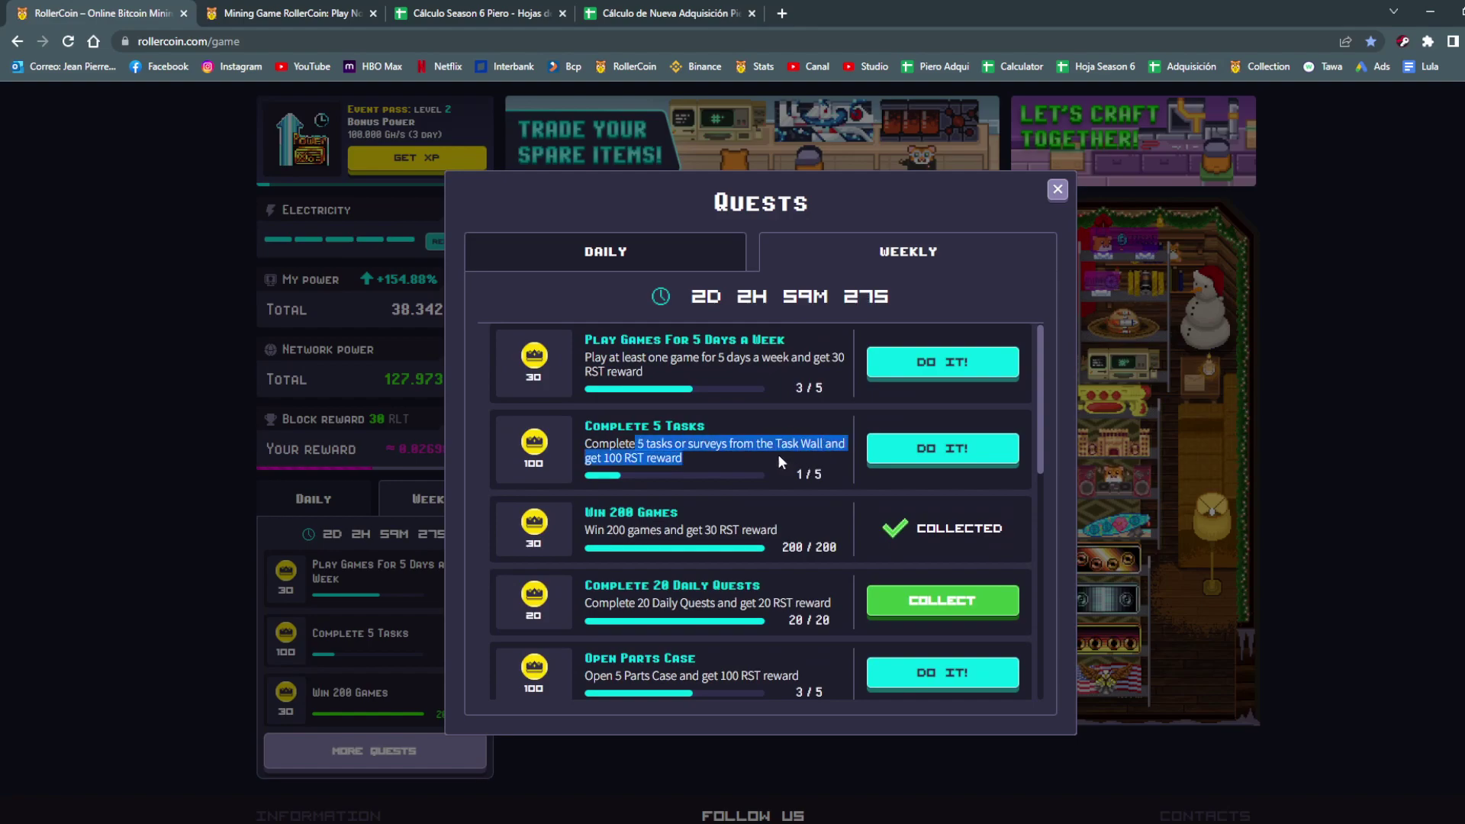
{"action": "left_click", "coordinate": [797, 464]}
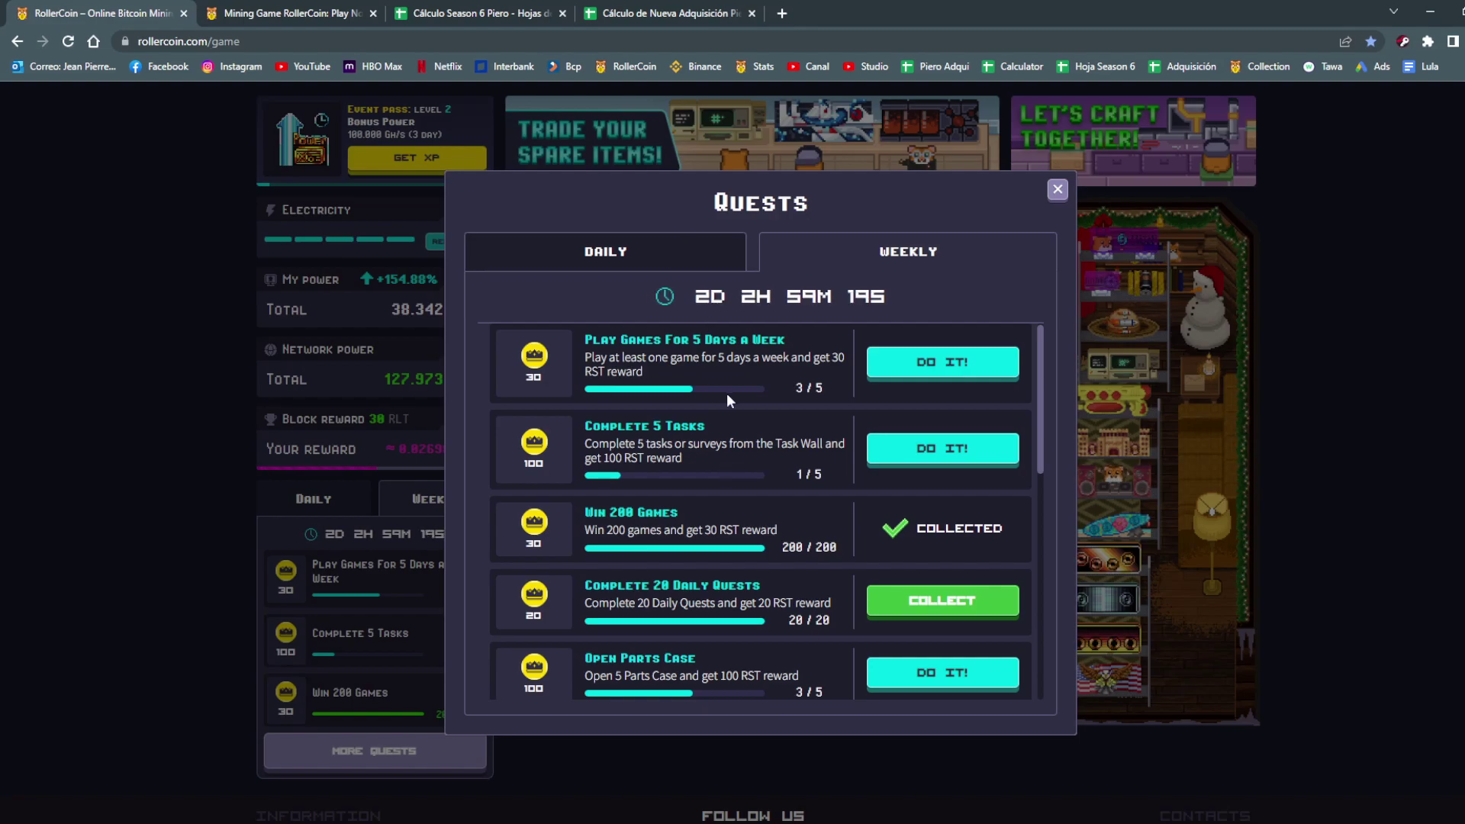
Scroll through the remaining weekly quests, then return to the Cálculo de Nueva Adquisición spreadsheet.
{"action": "scroll", "coordinate": [727, 392], "scroll_direction": "down", "scroll_amount": 2}
{"action": "scroll", "coordinate": [789, 497], "scroll_direction": "up", "scroll_amount": 2}
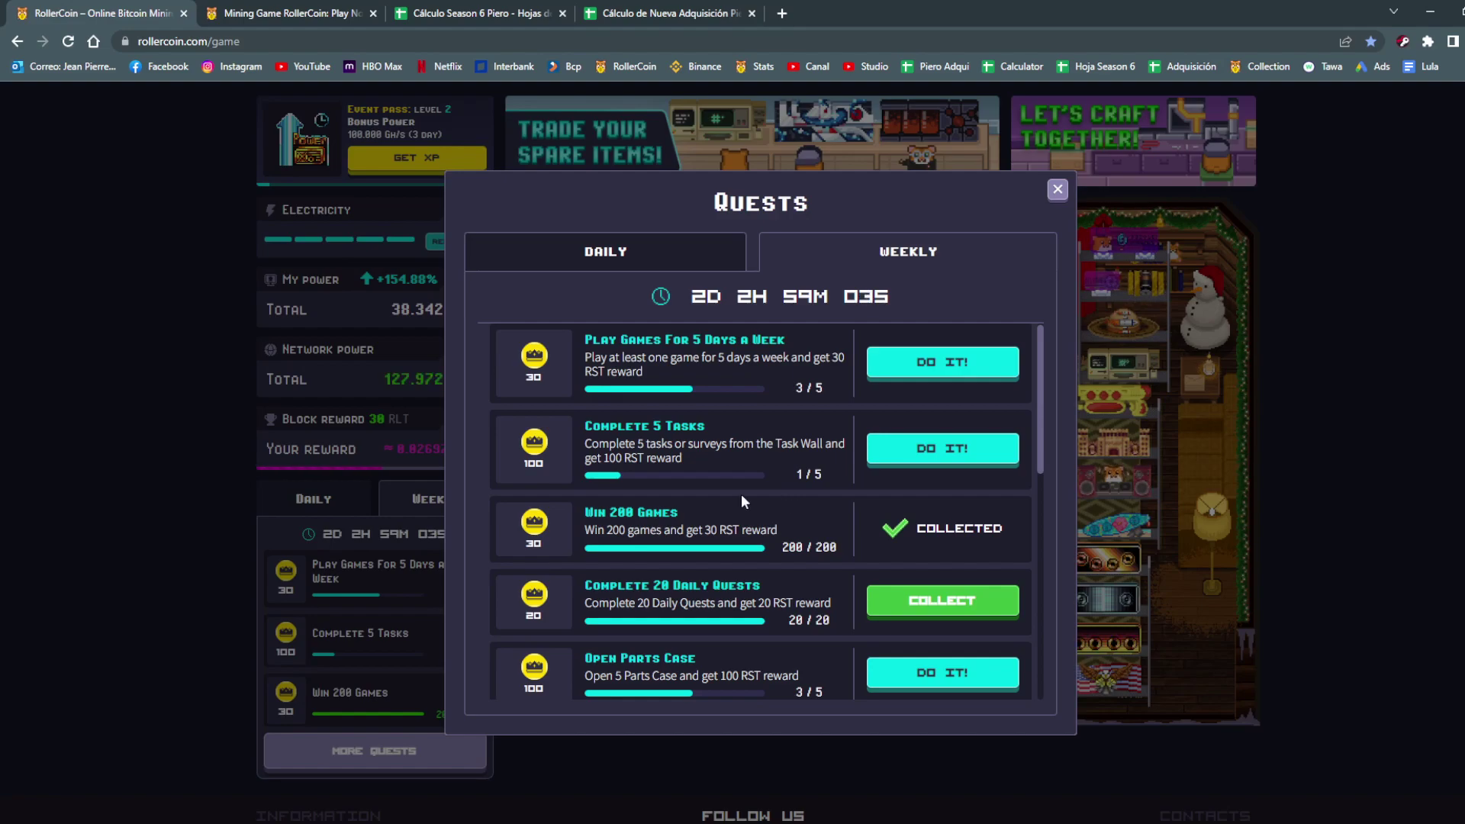
{"action": "scroll", "coordinate": [776, 431], "scroll_direction": "down", "scroll_amount": 1}
{"action": "scroll", "coordinate": [775, 423], "scroll_direction": "down", "scroll_amount": 5}
{"action": "scroll", "coordinate": [757, 463], "scroll_direction": "up", "scroll_amount": 1}
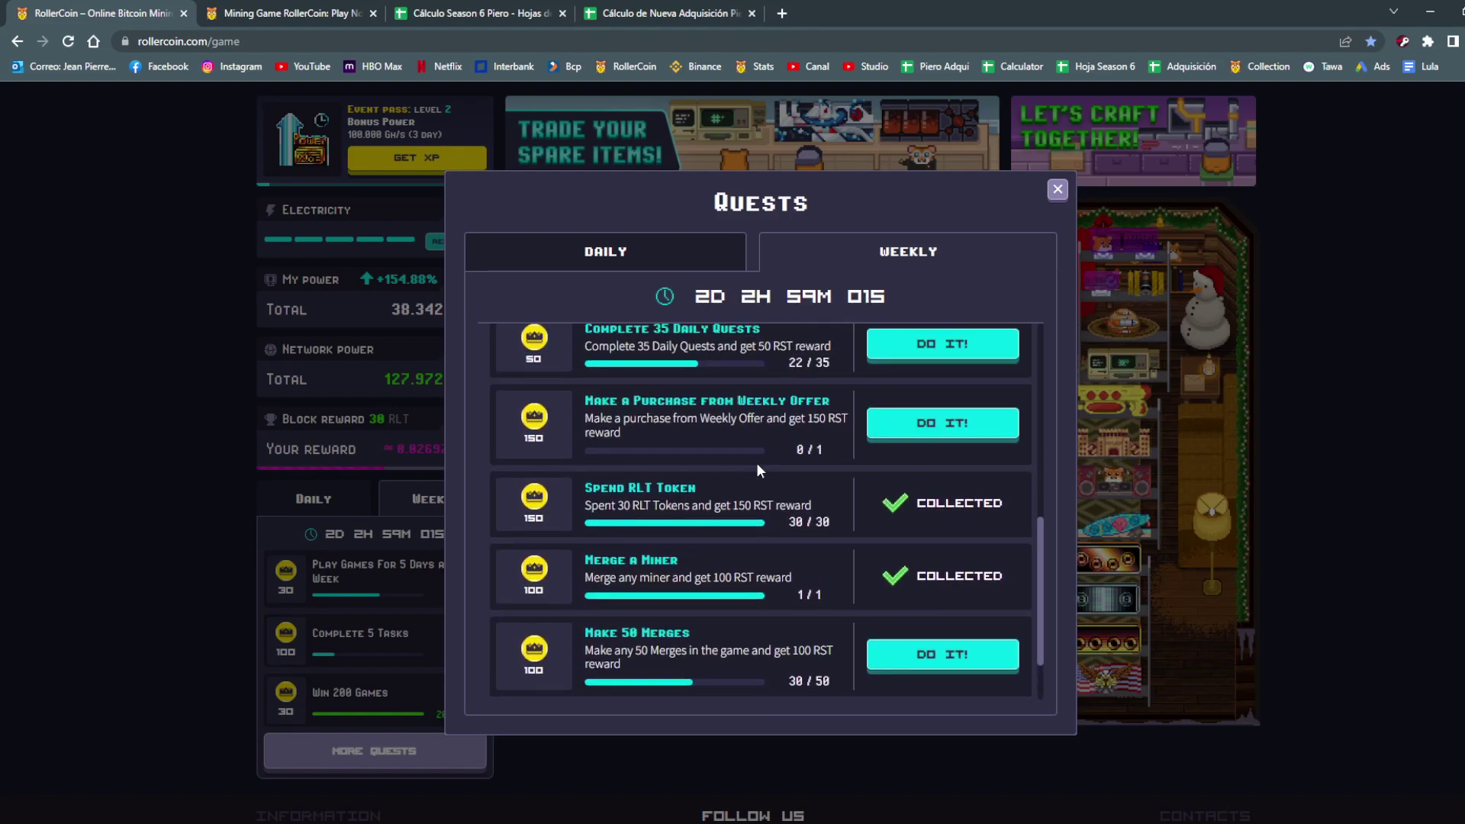
{"action": "scroll", "coordinate": [712, 619], "scroll_direction": "down", "scroll_amount": 1}
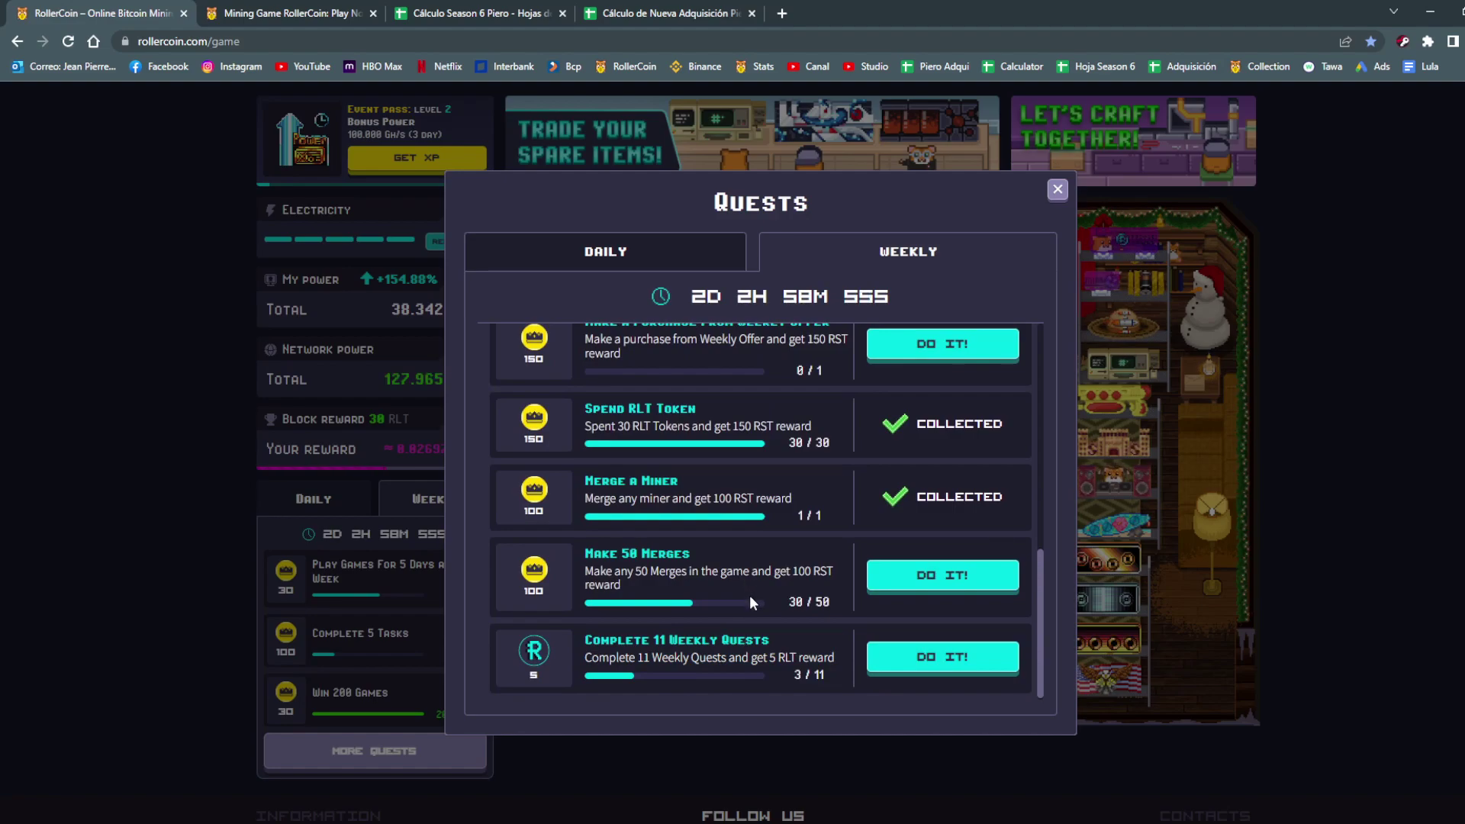
{"action": "left_click", "coordinate": [610, 13]}
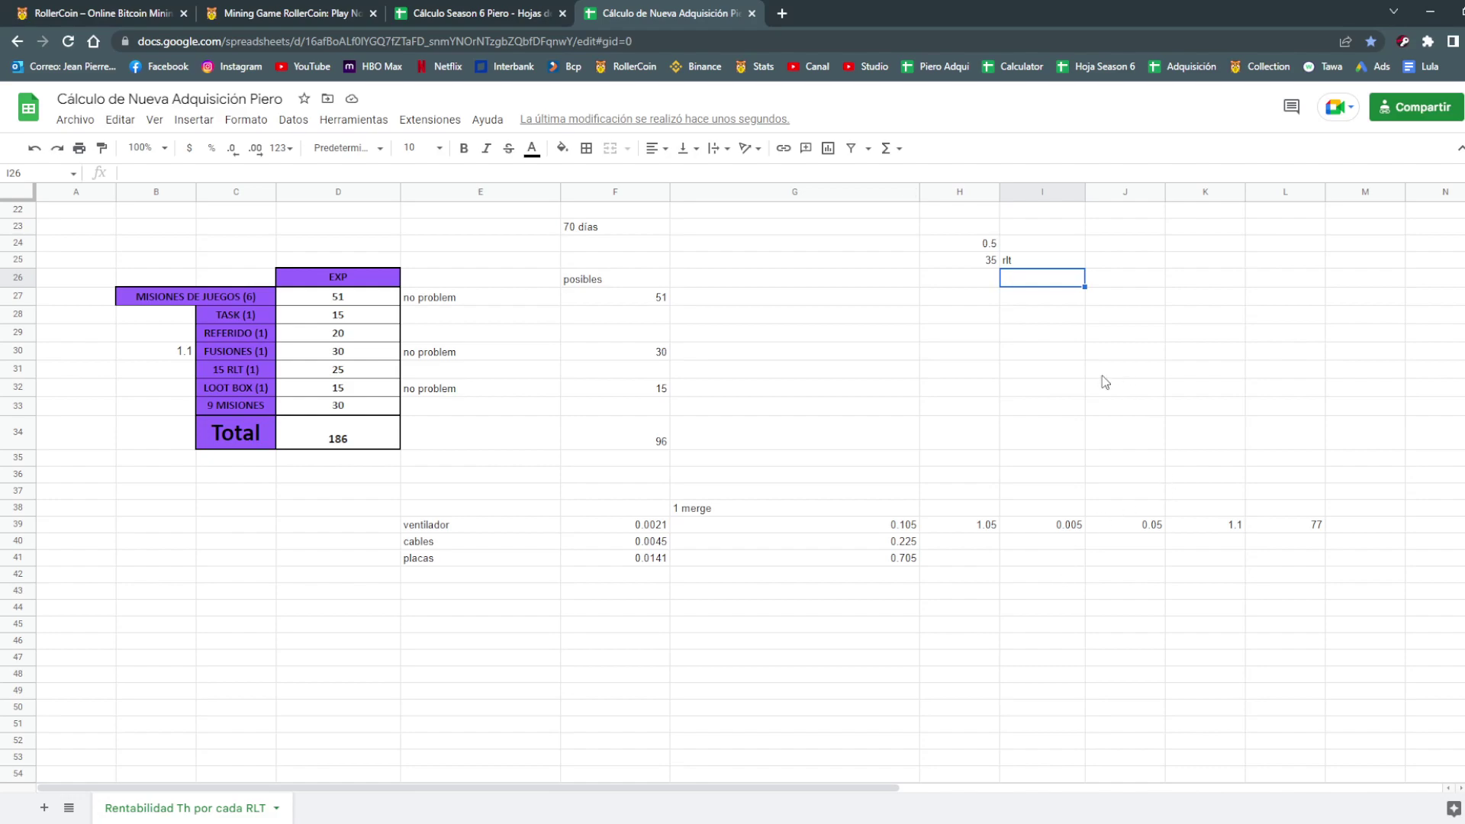
{"action": "left_click", "coordinate": [1329, 527]}
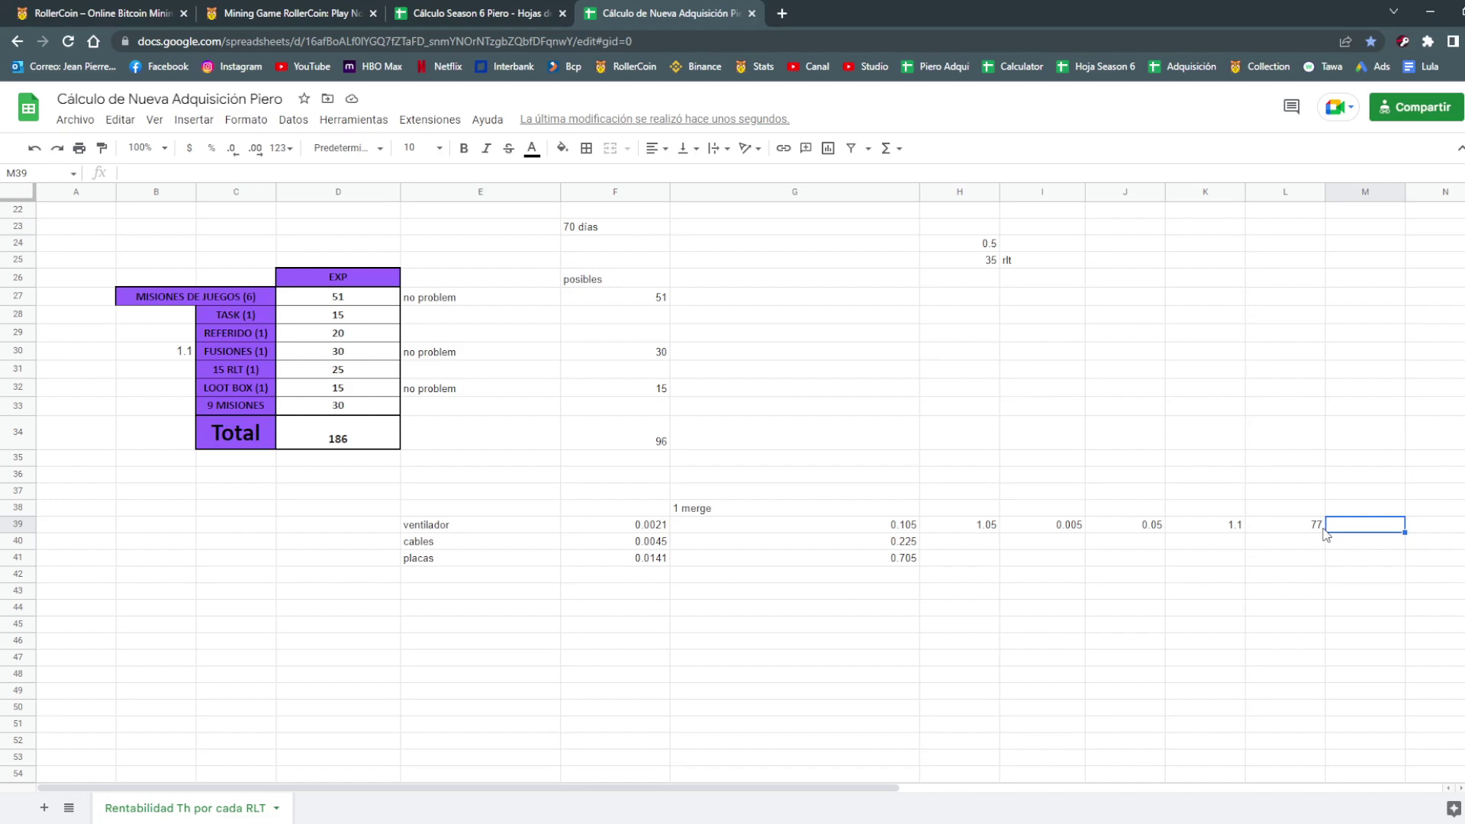
{"action": "left_click", "coordinate": [251, 13]}
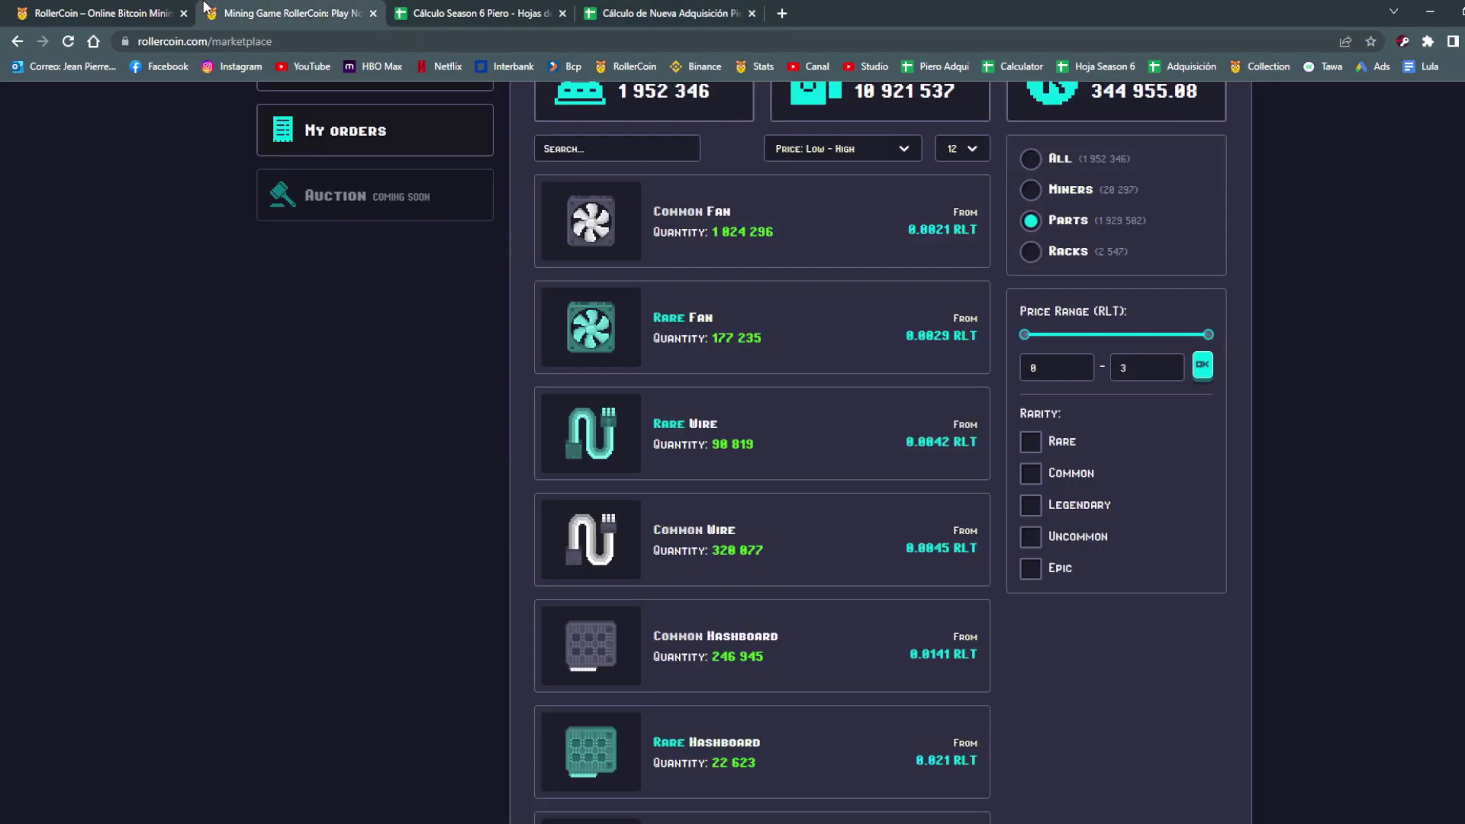
{"action": "left_click", "coordinate": [137, 13]}
{"action": "left_click", "coordinate": [1058, 190]}
{"action": "scroll", "coordinate": [786, 98], "scroll_direction": "up", "scroll_amount": 1}
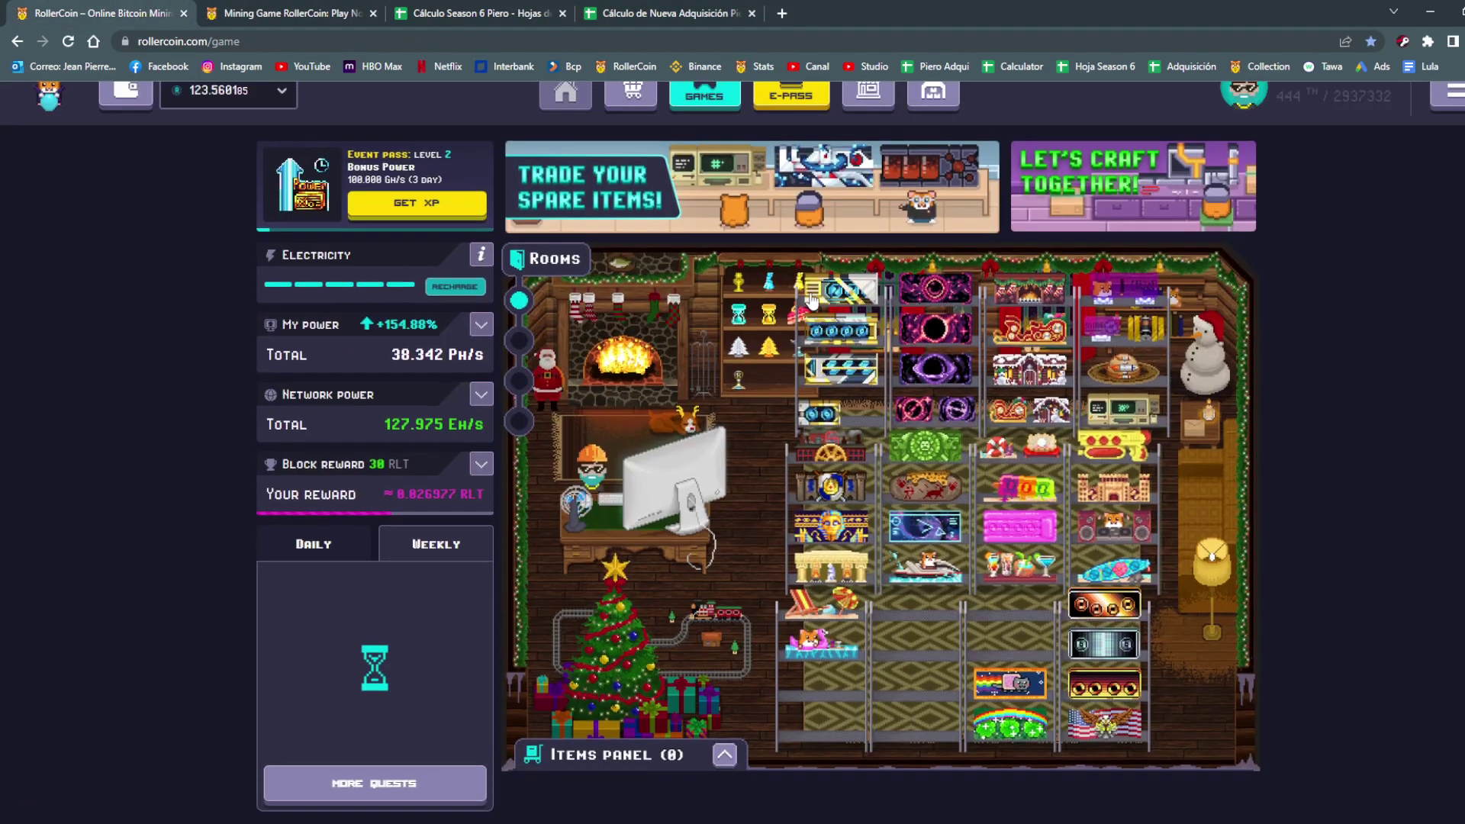
{"action": "left_click", "coordinate": [671, 13]}
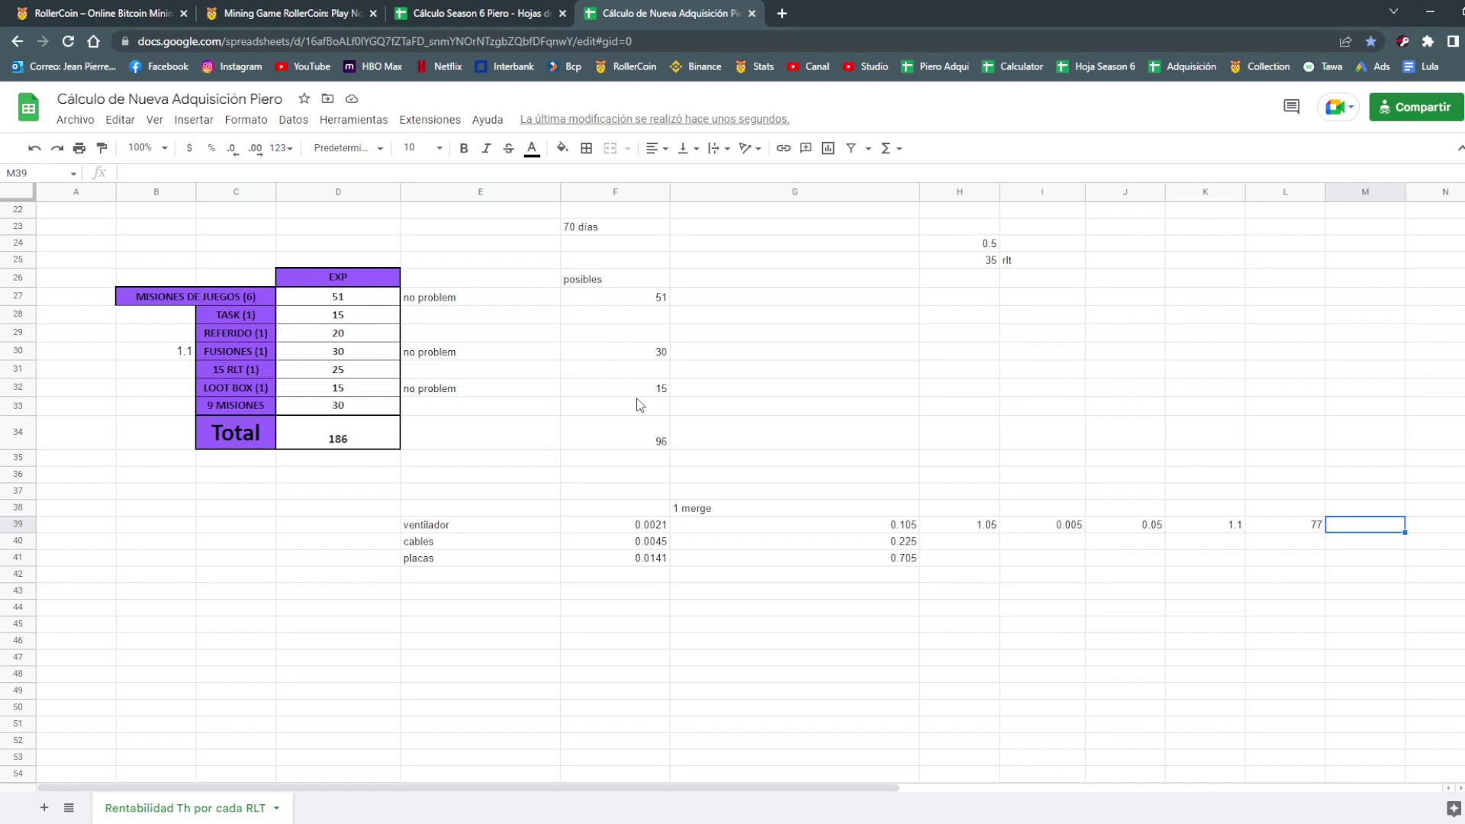
Enter 96 daily missions for 20, 21 and 22 September in the Season 6 calculator.
{"action": "left_click", "coordinate": [356, 10]}
{"action": "left_click", "coordinate": [99, 13]}
{"action": "left_click", "coordinate": [477, 13]}
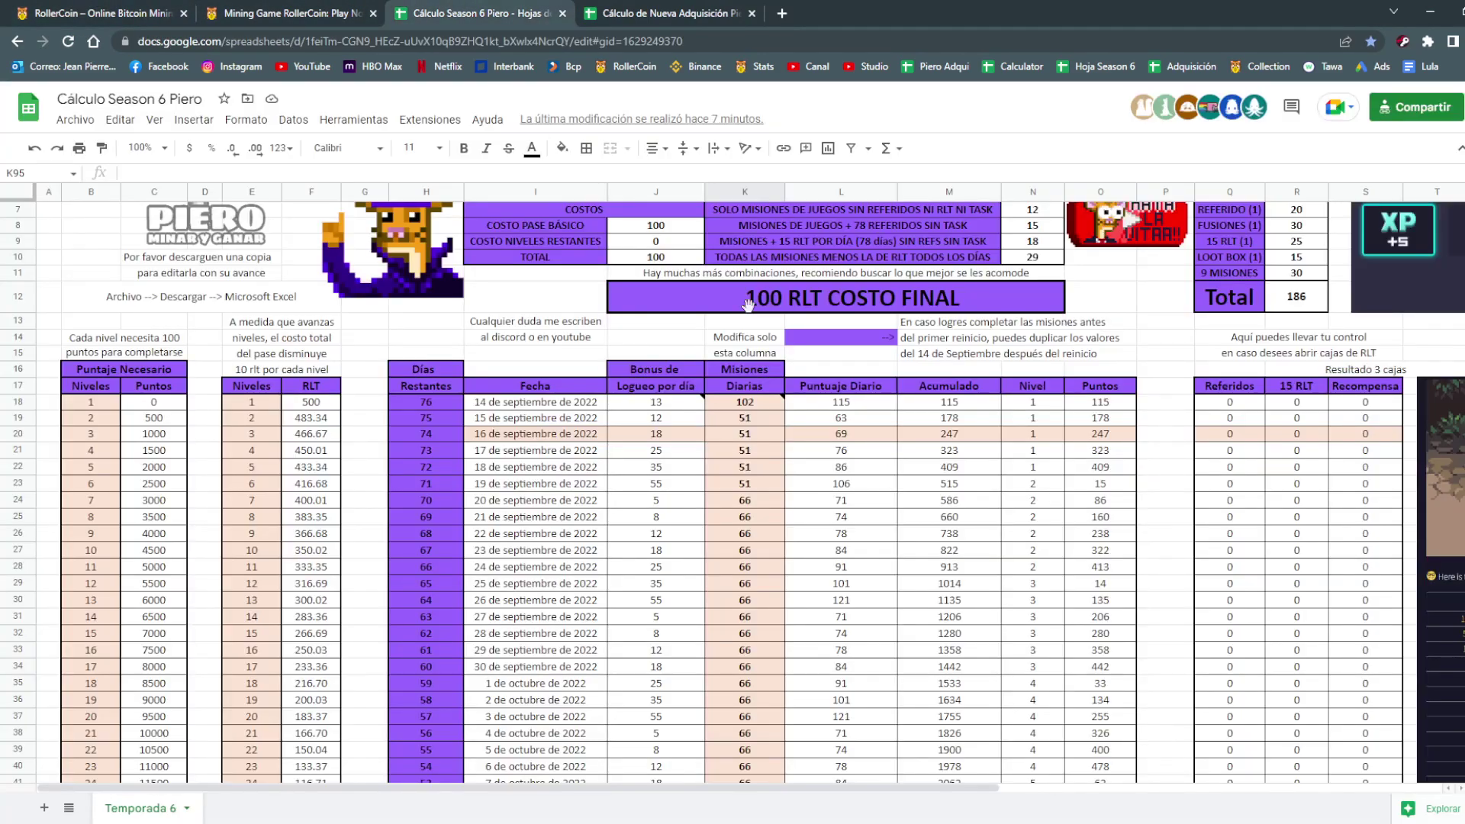
{"action": "left_click", "coordinate": [745, 500]}
{"action": "type", "text": "96"}
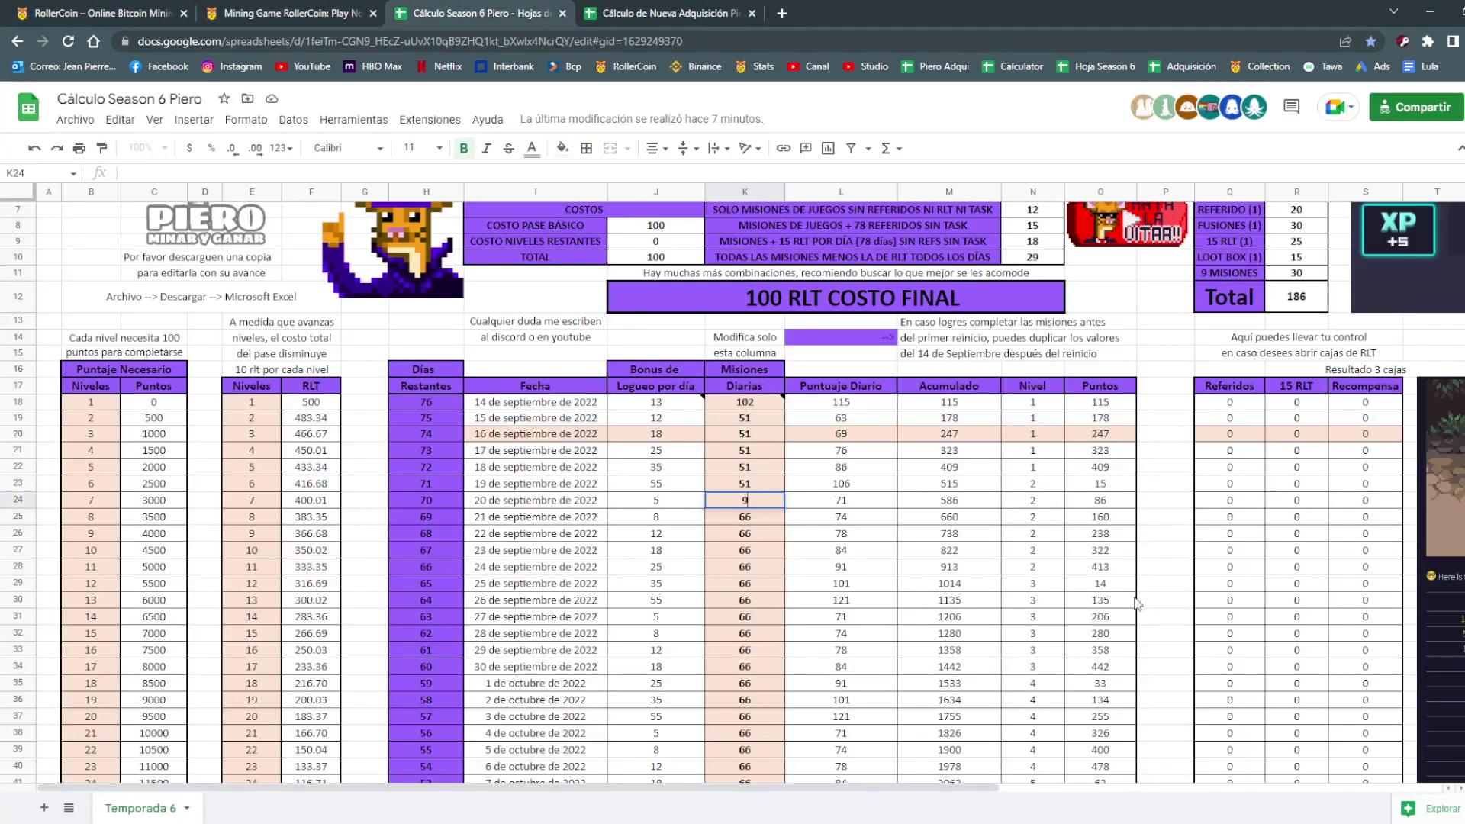
{"action": "key", "text": "Return"}
{"action": "type", "text": "96"}
{"action": "key", "text": "Return"}
{"action": "type", "text": "96"}
{"action": "key", "text": "Return"}
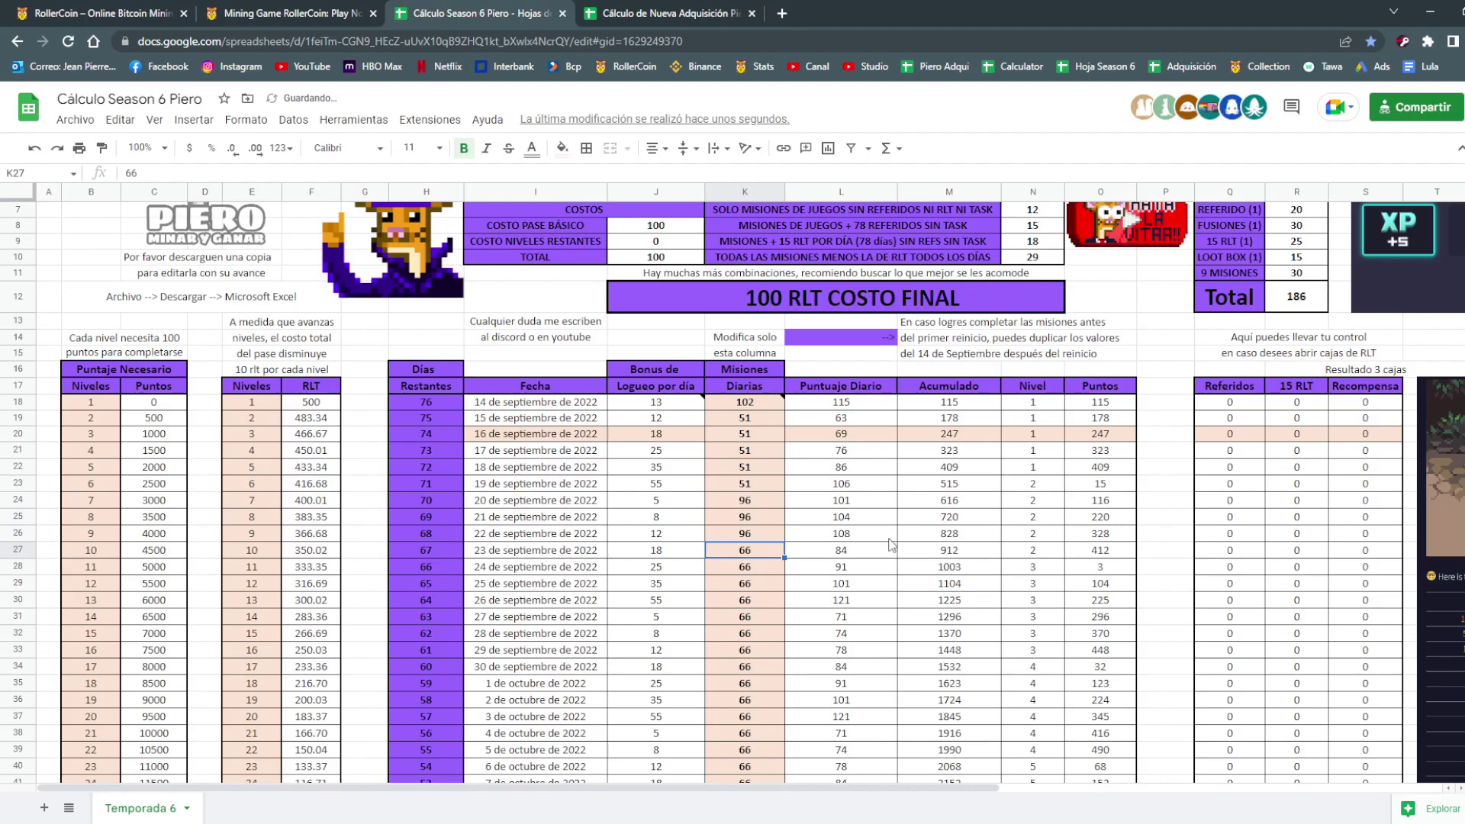
Fill 96 down the daily missions column through 29 November, then return to the acquisition sheet.
{"action": "scroll", "coordinate": [901, 487], "scroll_direction": "down", "scroll_amount": 3}
{"action": "mouse_move", "coordinate": [763, 341]}
{"action": "left_mouse_down"}
{"action": "mouse_move", "coordinate": [773, 390]}
{"action": "mouse_move", "coordinate": [764, 374]}
{"action": "left_mouse_up"}
{"action": "left_click", "coordinate": [829, 330]}
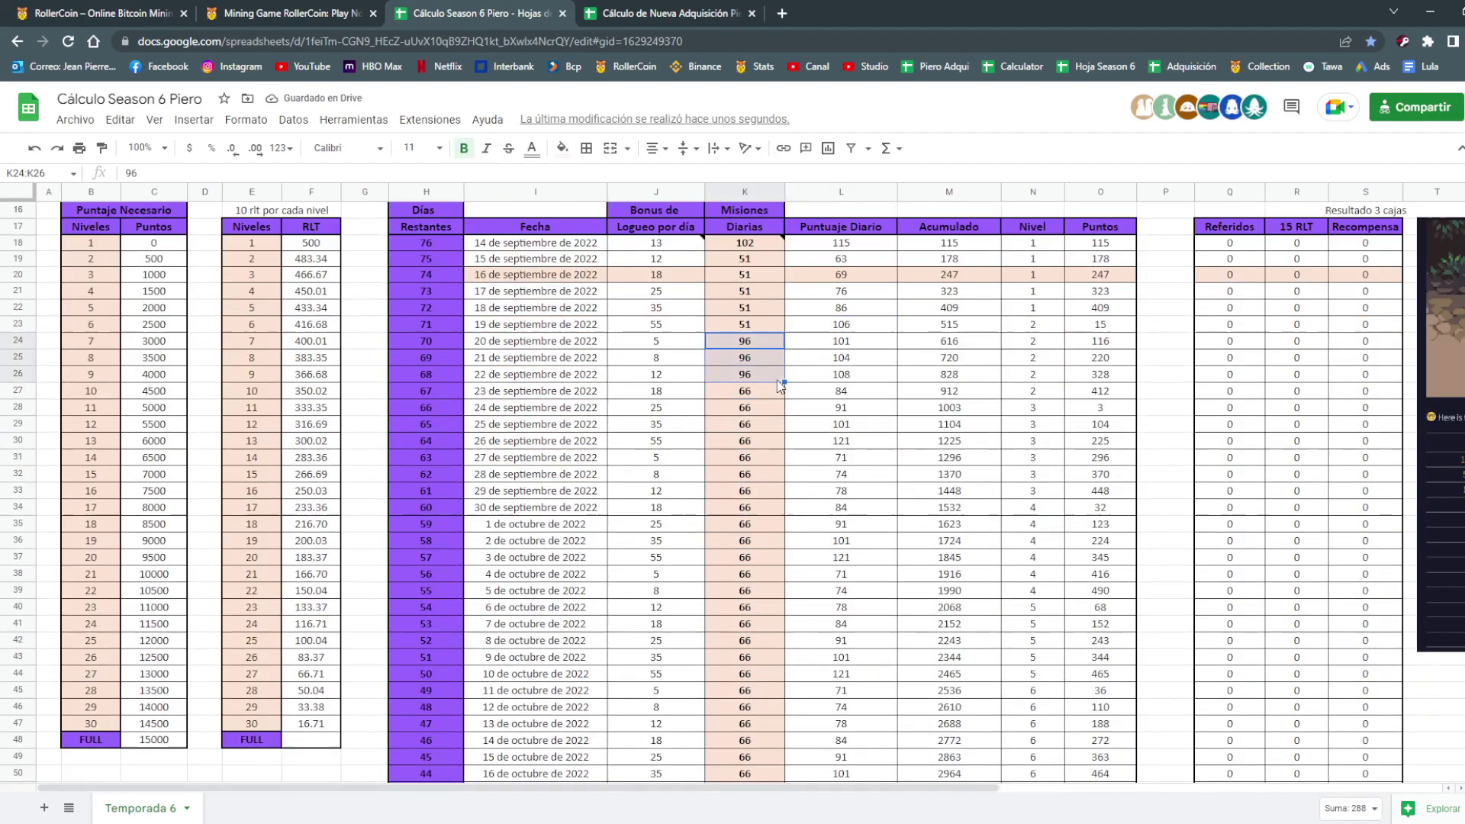
{"action": "scroll", "coordinate": [785, 561], "scroll_direction": "down", "scroll_amount": 5}
{"action": "scroll", "coordinate": [785, 561], "scroll_direction": "down", "scroll_amount": 5}
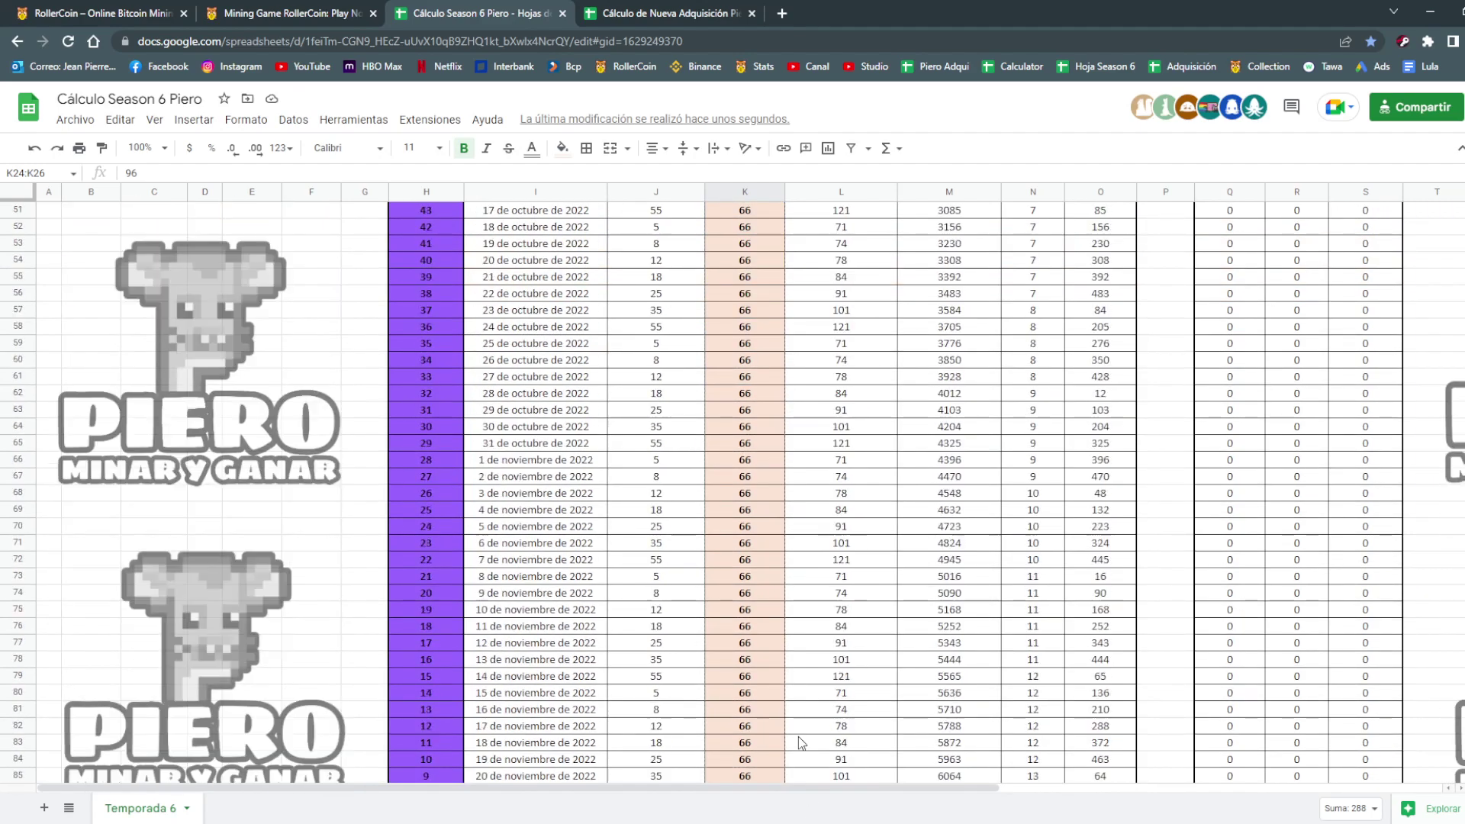
{"action": "scroll", "coordinate": [785, 561], "scroll_direction": "down", "scroll_amount": 5}
{"action": "left_click_drag", "start_coordinate": [745, 774], "coordinate": [756, 436]}
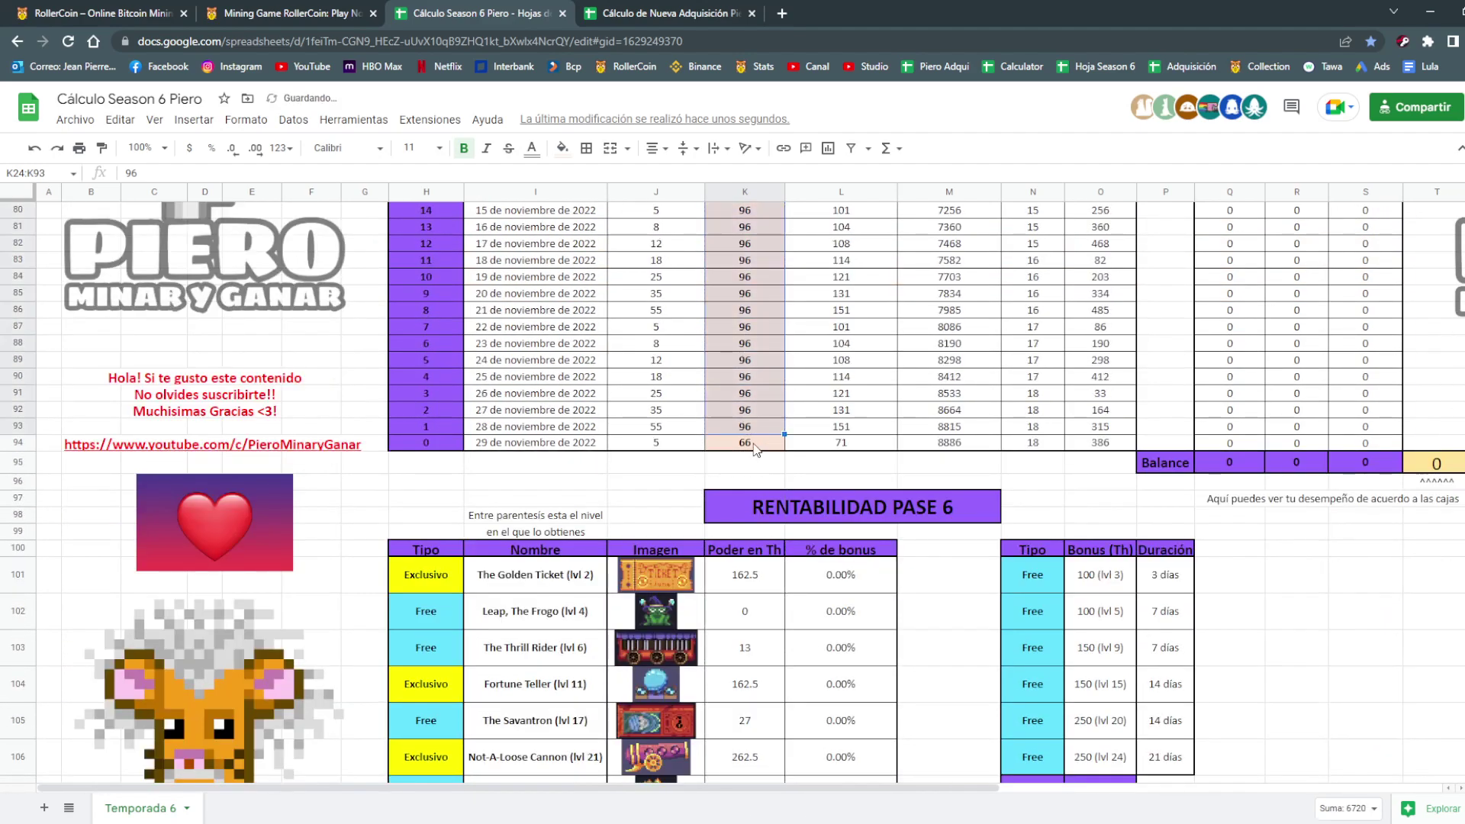
{"action": "type", "text": "96"}
{"action": "key", "text": "Return"}
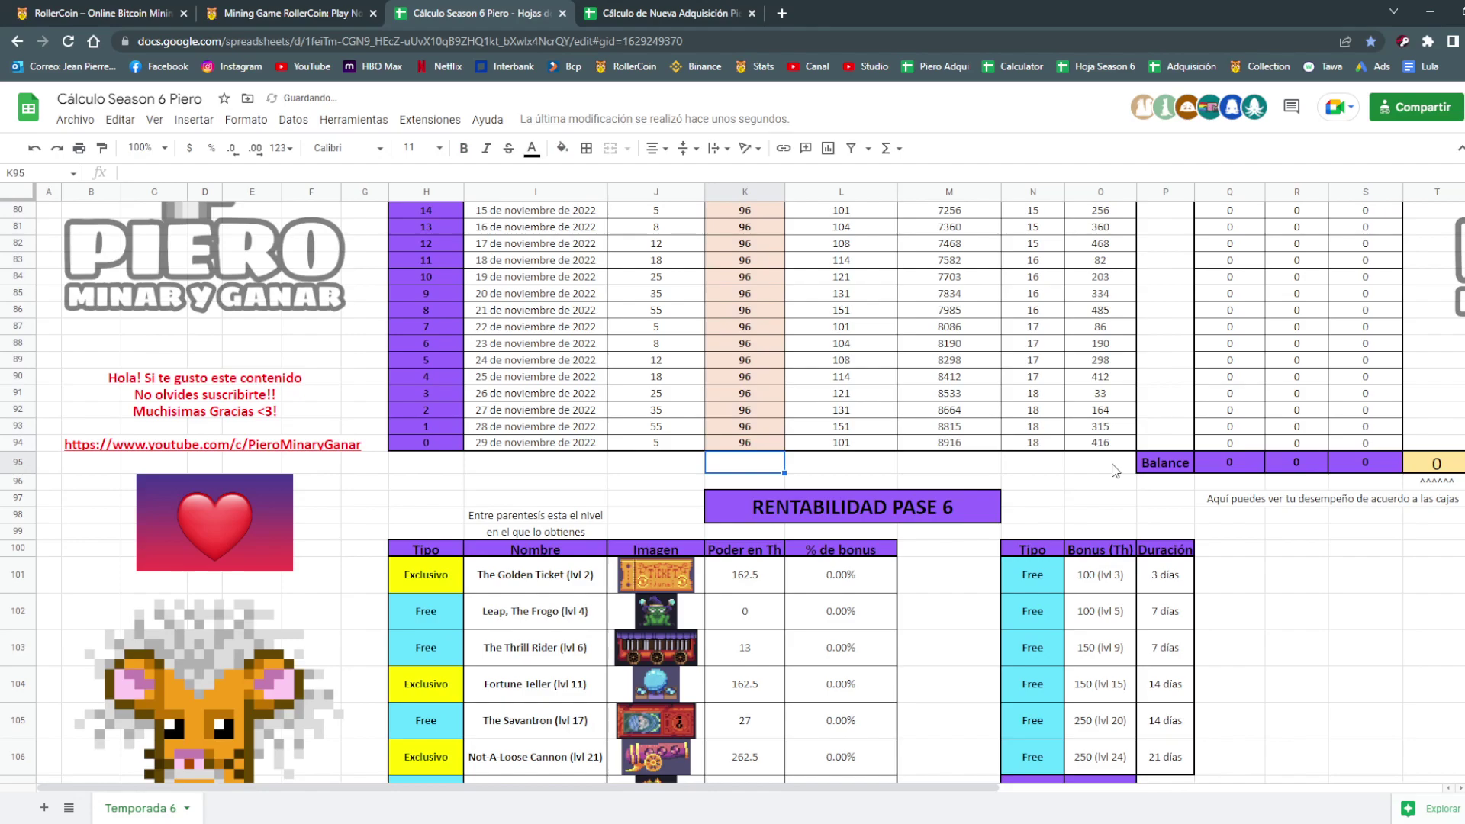
{"action": "scroll", "coordinate": [997, 473], "scroll_direction": "up", "scroll_amount": 5}
{"action": "scroll", "coordinate": [997, 474], "scroll_direction": "up", "scroll_amount": 5}
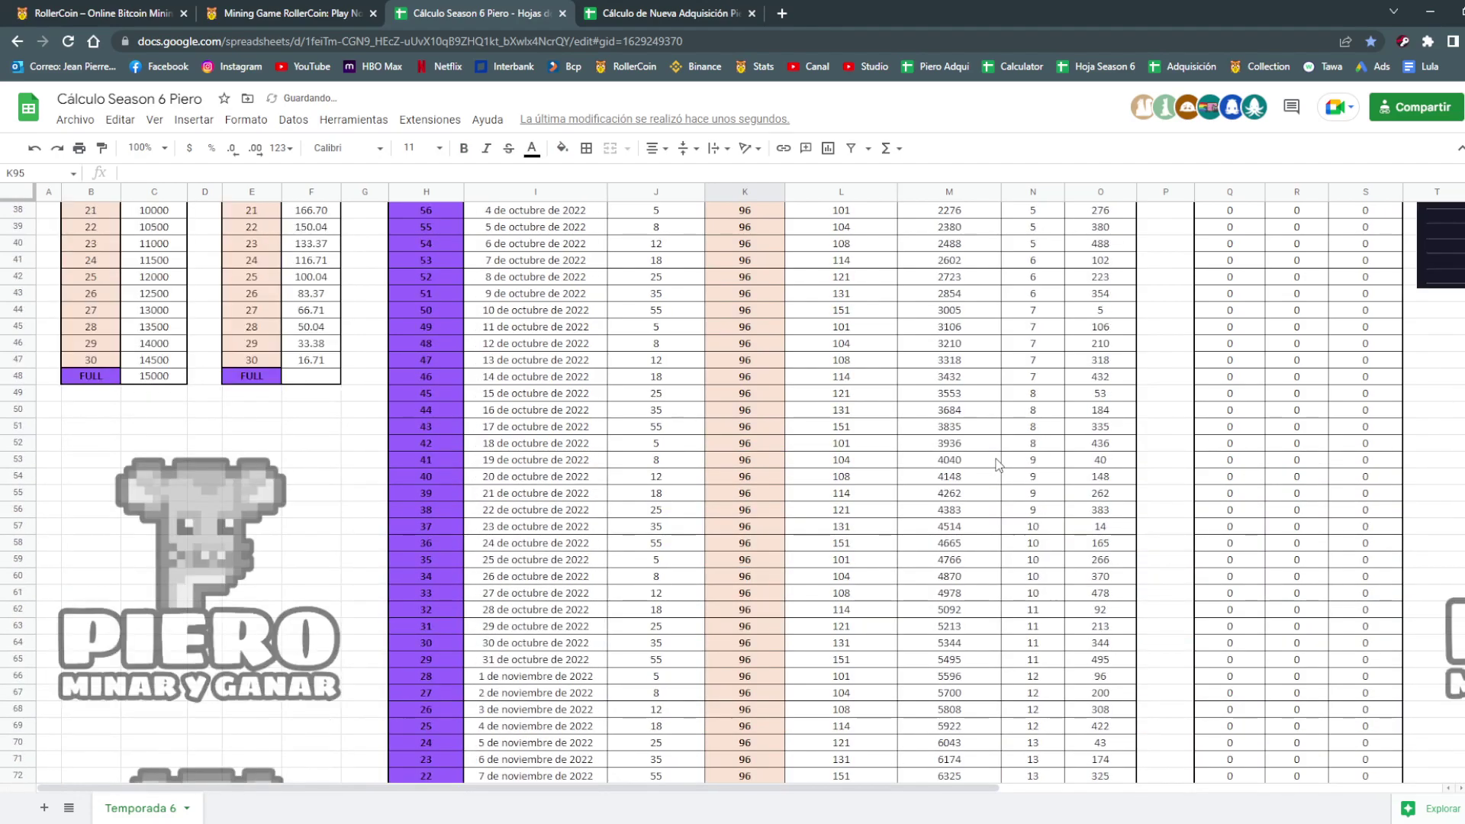
{"action": "scroll", "coordinate": [997, 473], "scroll_direction": "up", "scroll_amount": 10}
{"action": "left_click", "coordinate": [651, 13]}
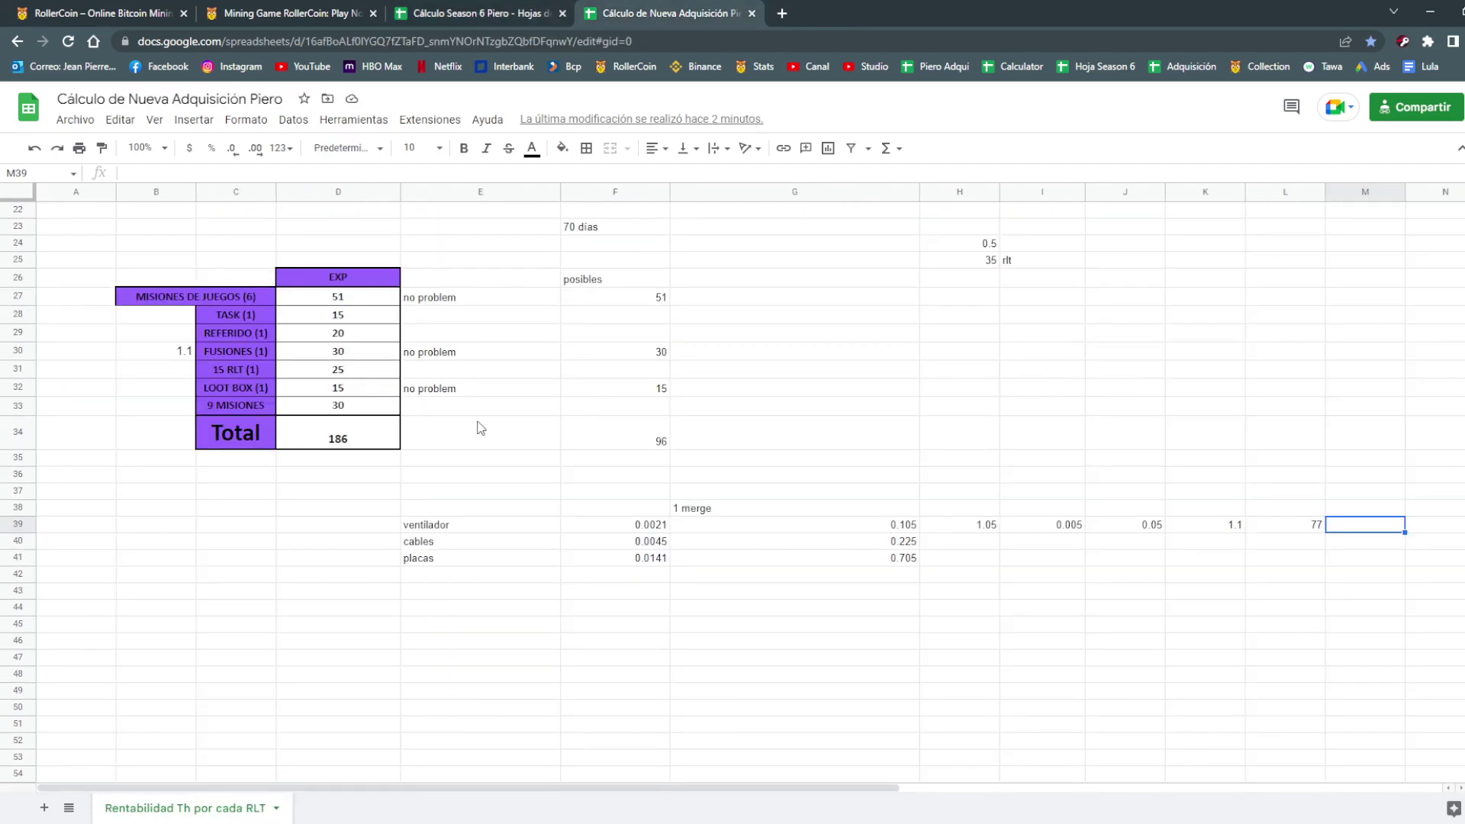
Inspect the possible-points total formula and the TASK, REFERIDO and 15 RLT row labels.
{"action": "left_click", "coordinate": [566, 429]}
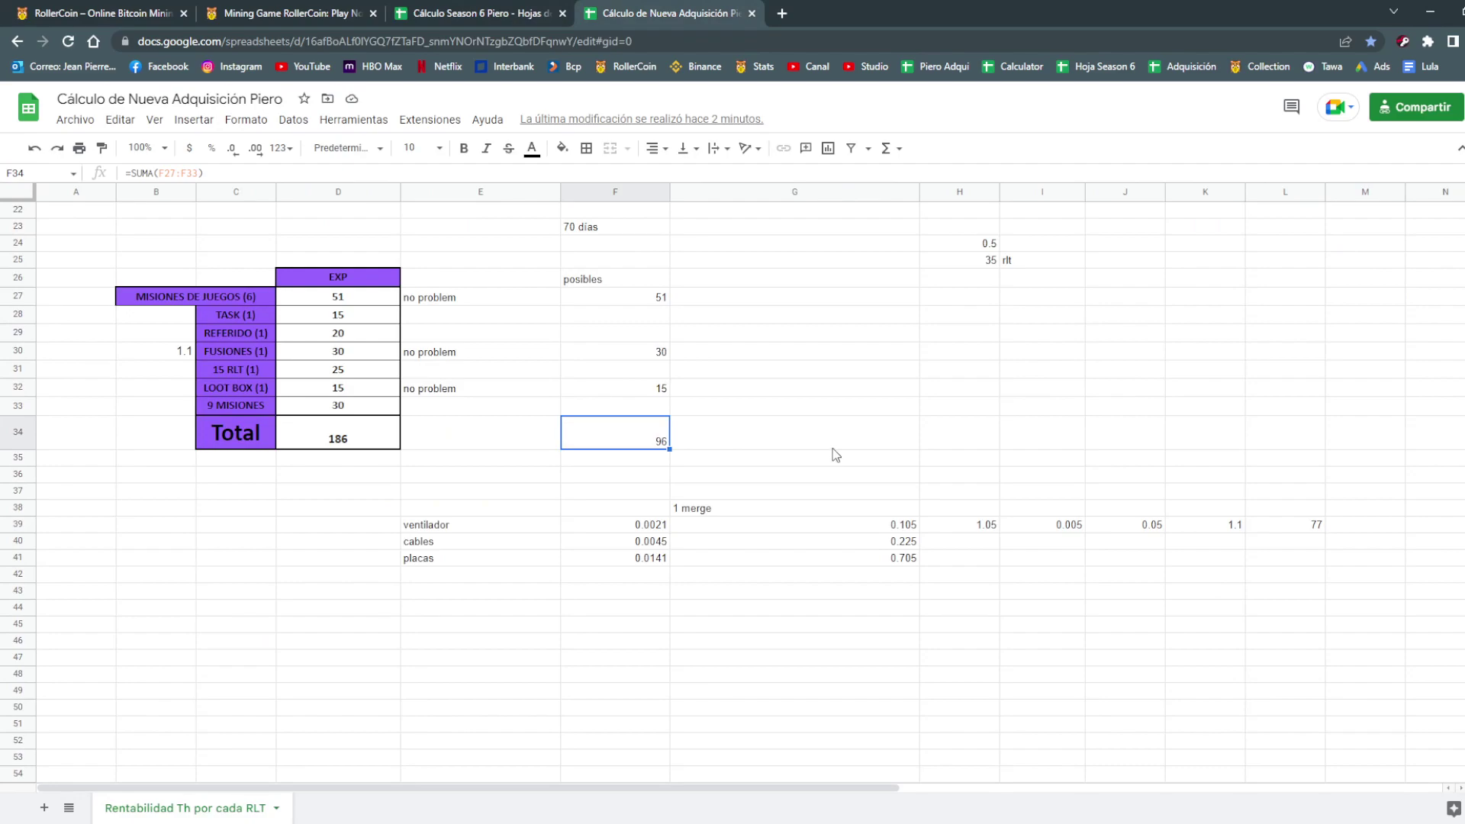
{"action": "left_click_drag", "start_coordinate": [250, 405], "coordinate": [355, 412]}
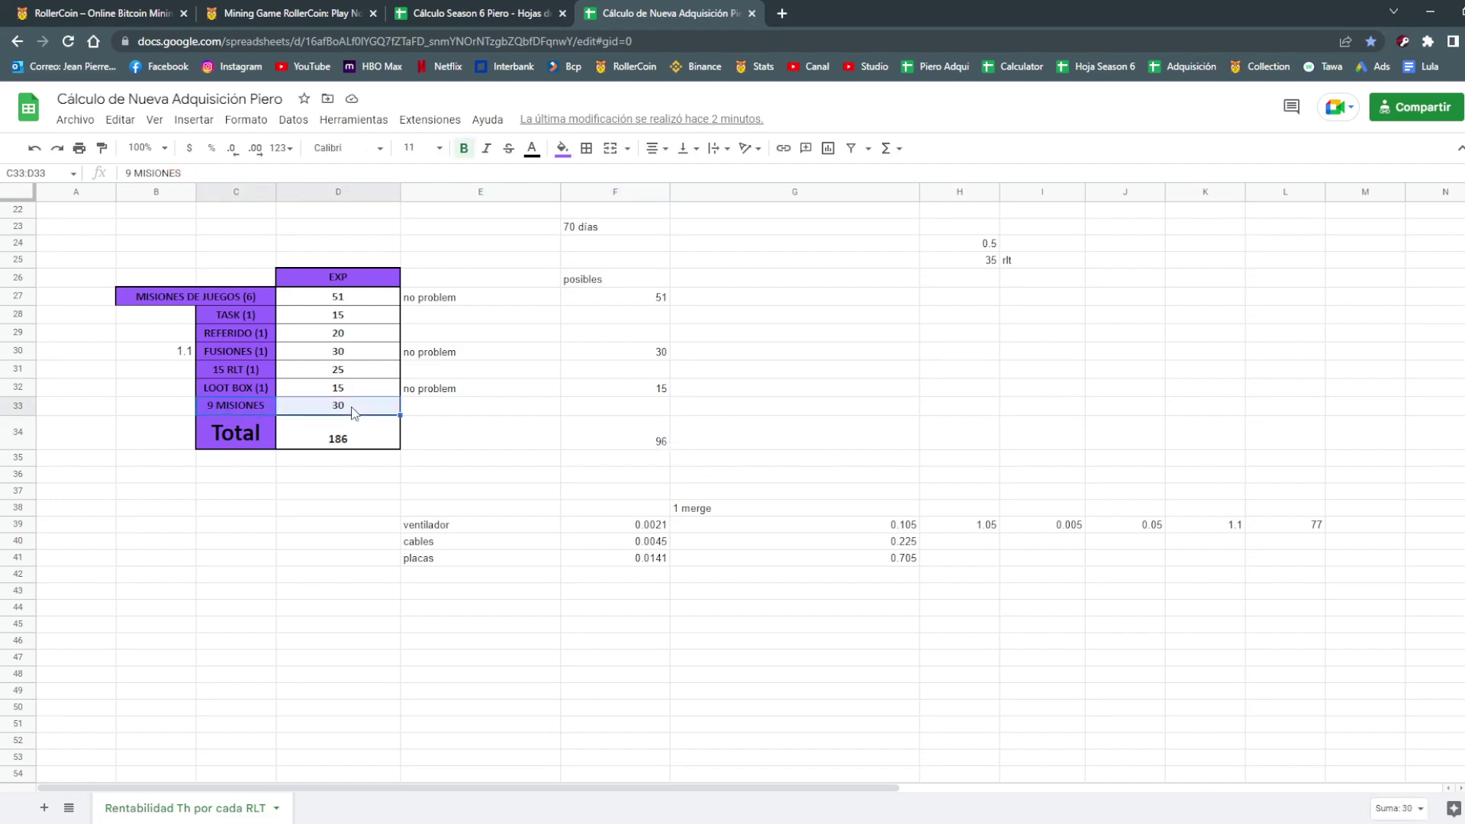
{"action": "left_click", "coordinate": [504, 445]}
{"action": "left_click", "coordinate": [548, 523]}
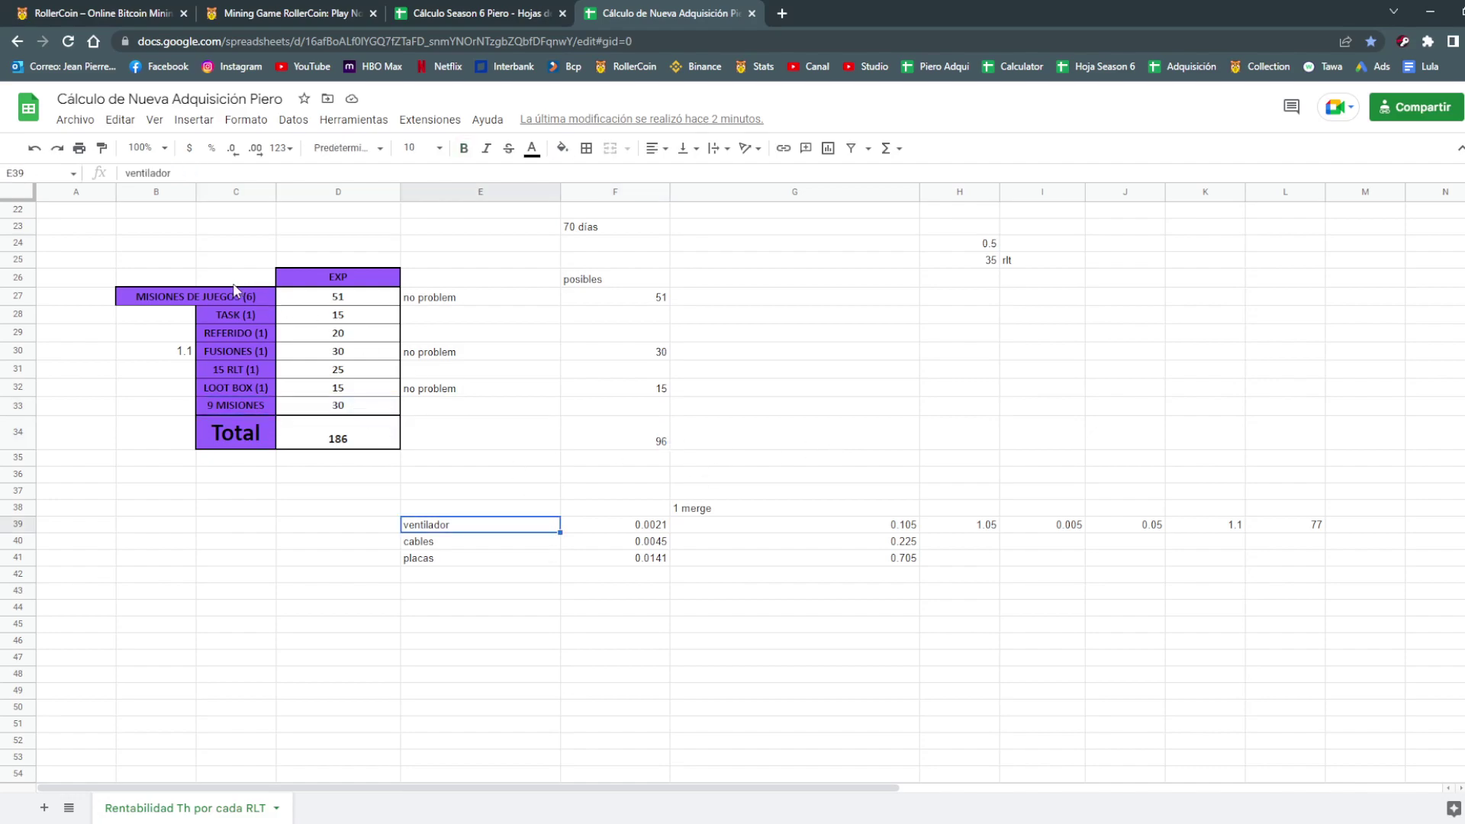
{"action": "left_click", "coordinate": [243, 312]}
{"action": "left_click", "coordinate": [238, 330]}
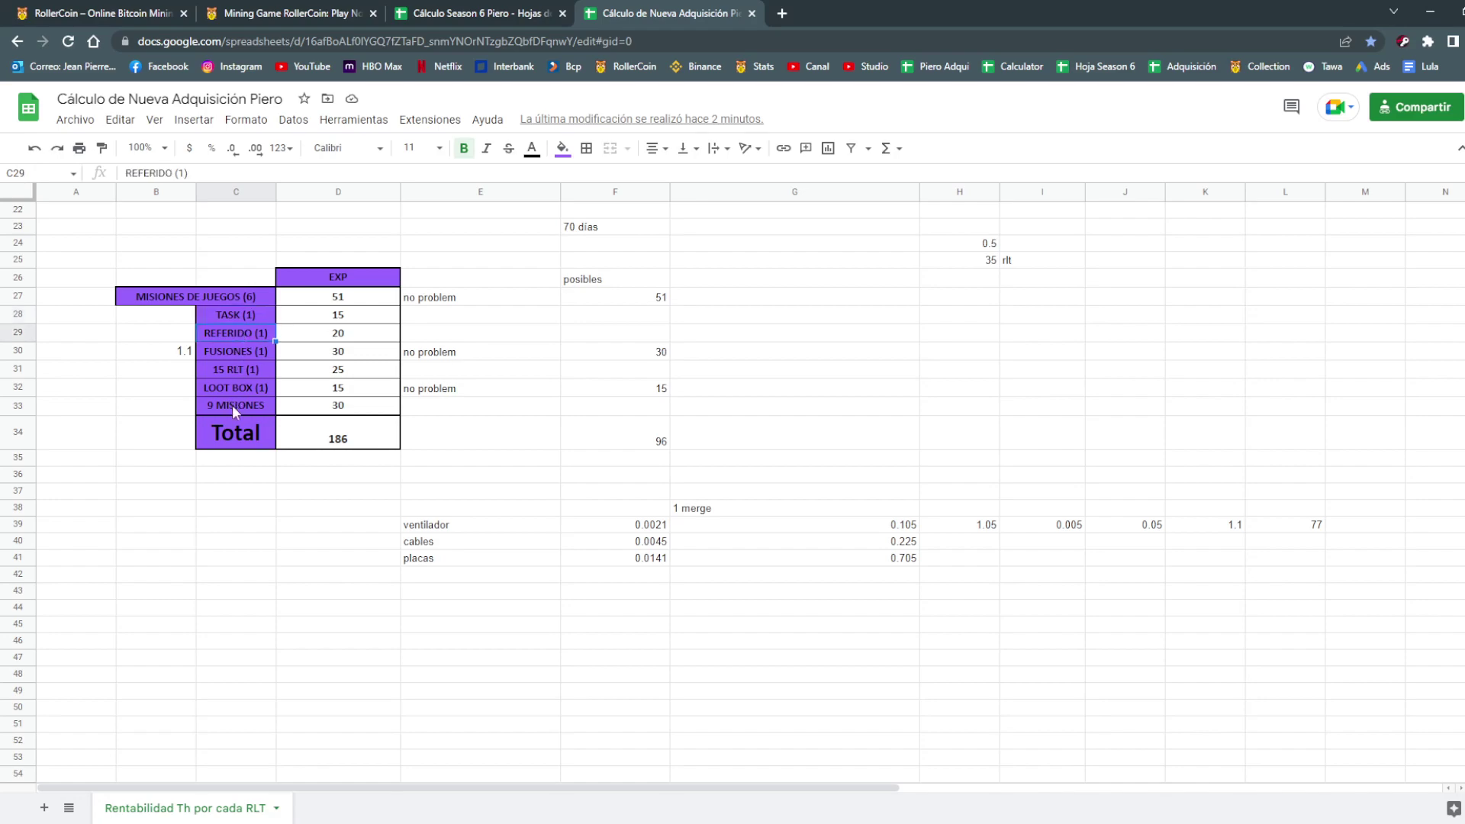
{"action": "left_click", "coordinate": [247, 369]}
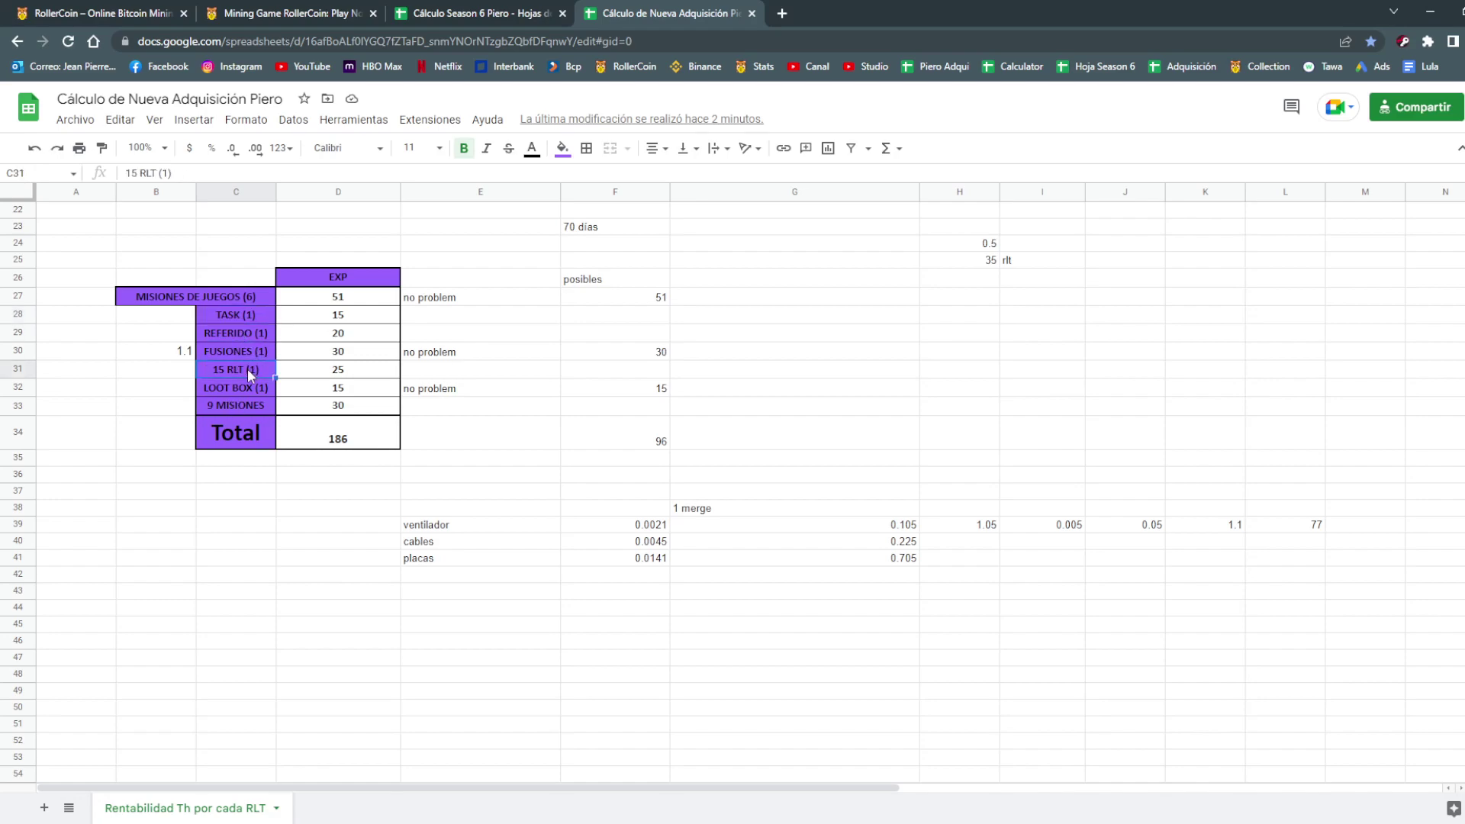
Label the TASK row 'europa', then enter 15 TASK points and 30 for 9 MISIONES.
{"action": "left_click", "coordinate": [135, 319]}
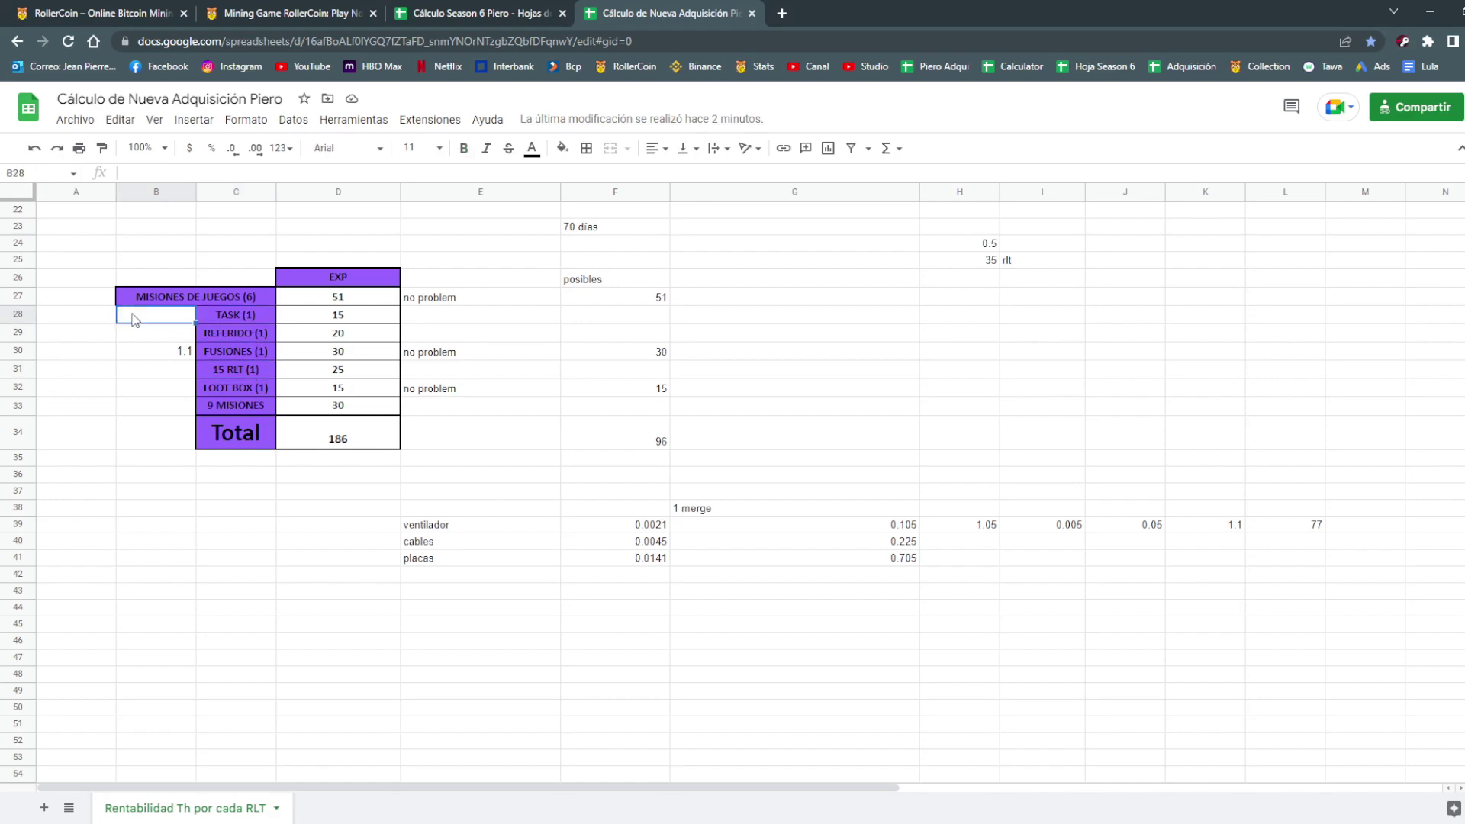
{"action": "type", "text": "europa"}
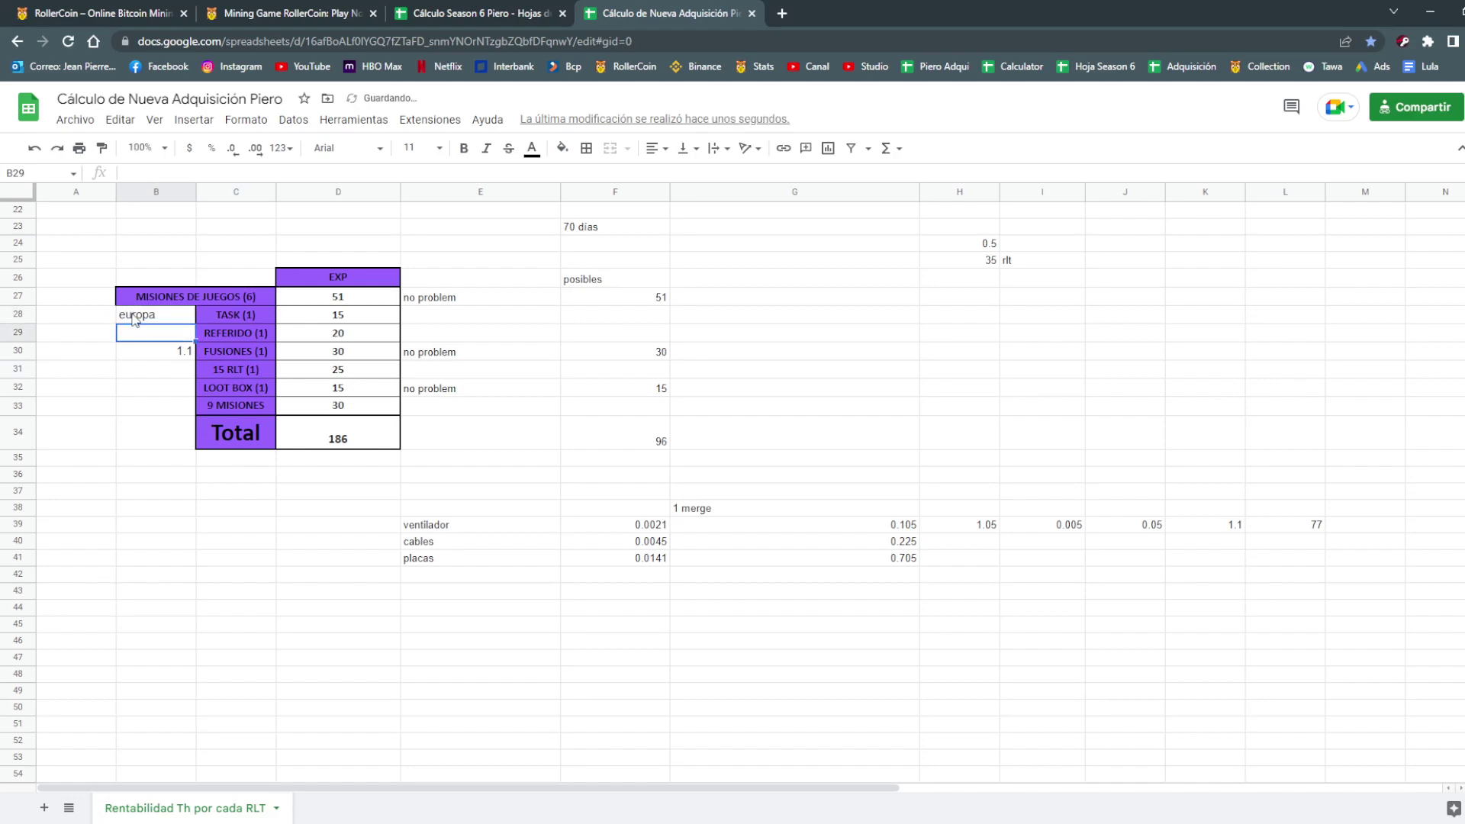
{"action": "key", "text": "Tab"}
{"action": "key", "text": "Tab"}
{"action": "key", "text": "Tab"}
{"action": "key", "text": "Tab"}
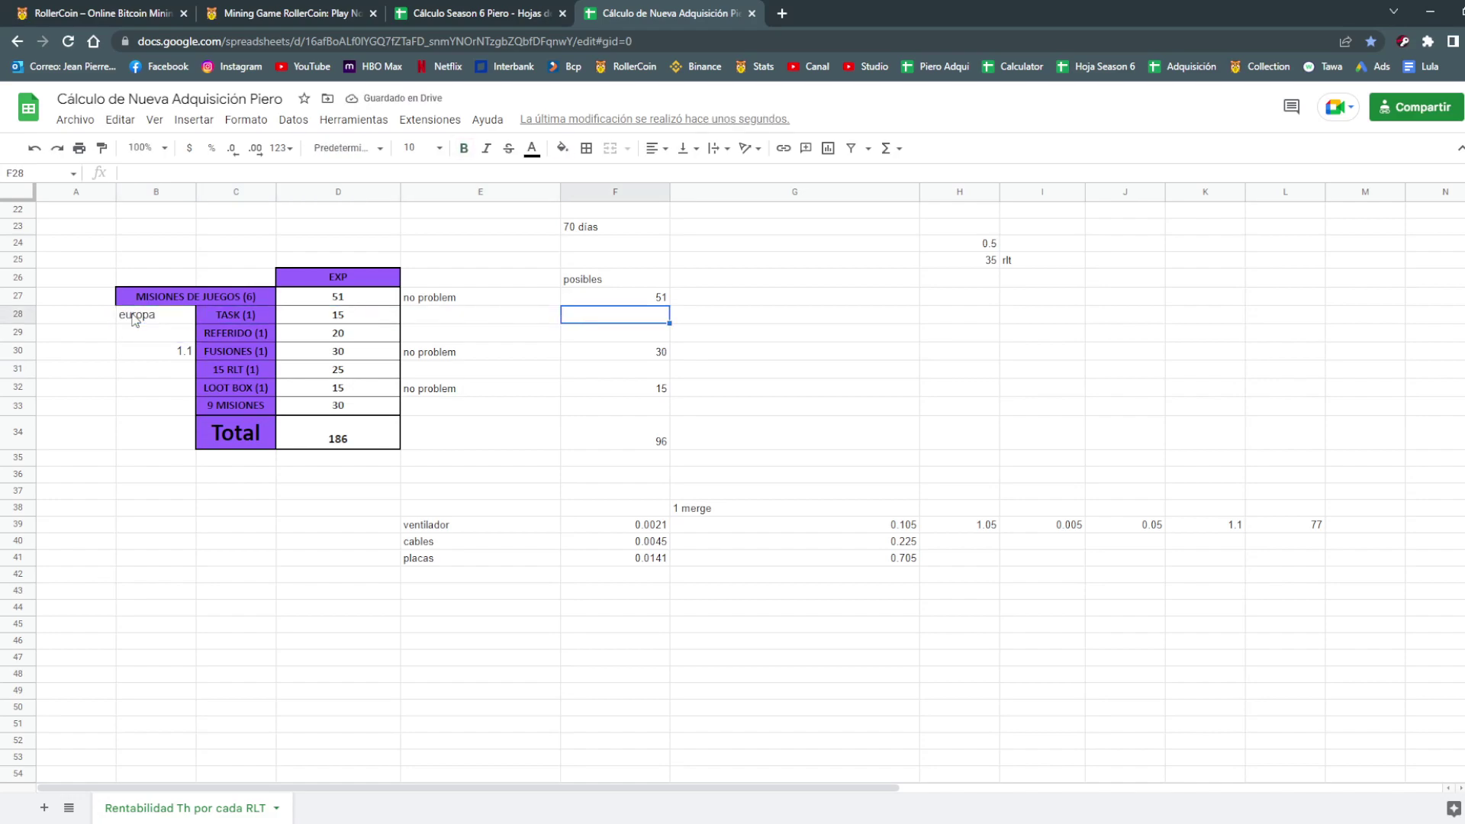
{"action": "type", "text": "15"}
{"action": "key", "text": "Return"}
{"action": "key", "text": "Down"}
{"action": "key", "text": "Down"}
{"action": "key", "text": "Down"}
{"action": "key", "text": "Down"}
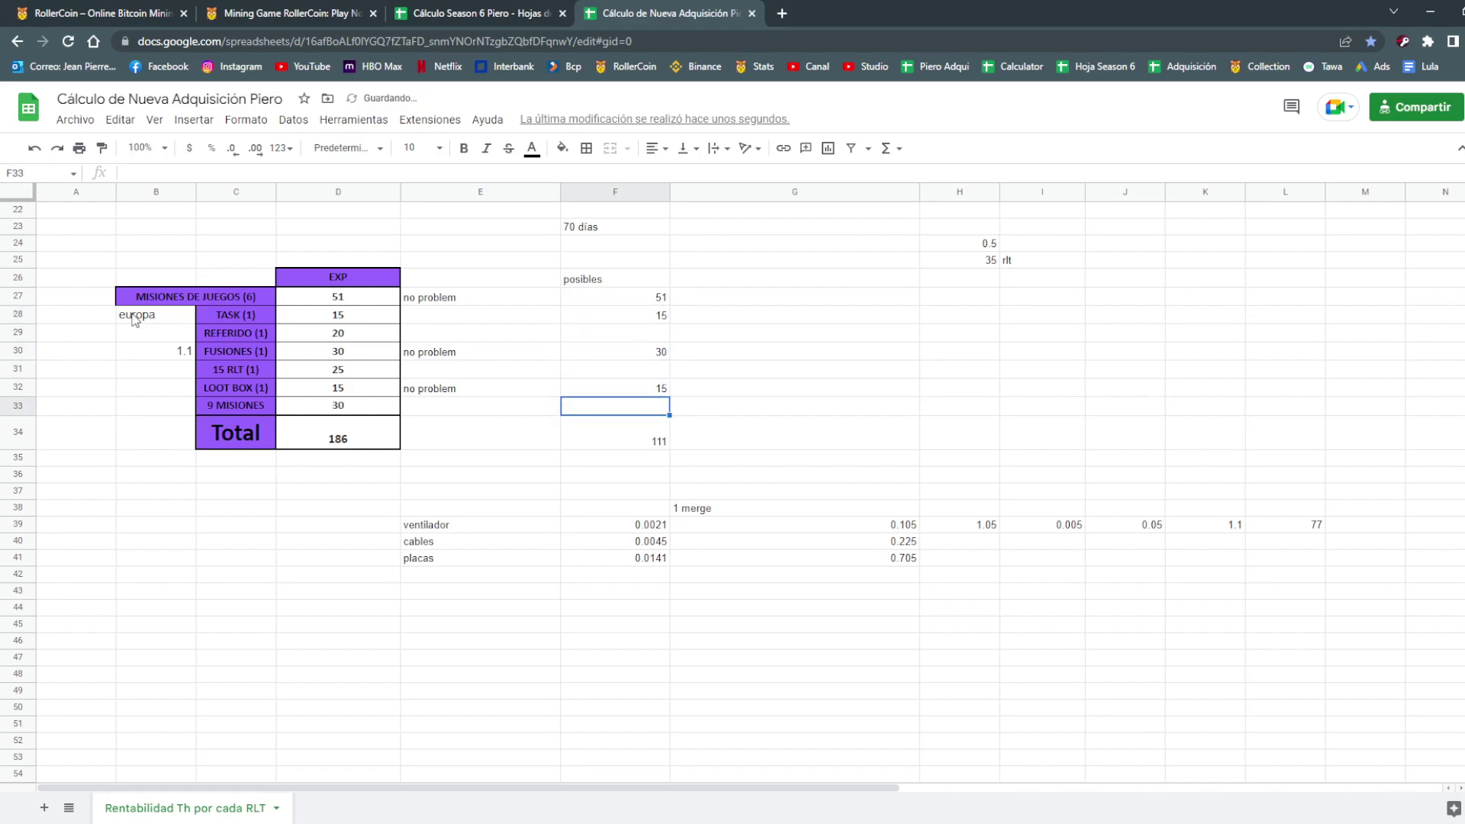
{"action": "type", "text": "30"}
{"action": "key", "text": "Return"}
Enter 141 daily missions for 20, 21 and 22 September in the Season 6 calculator.
{"action": "left_click", "coordinate": [446, 13]}
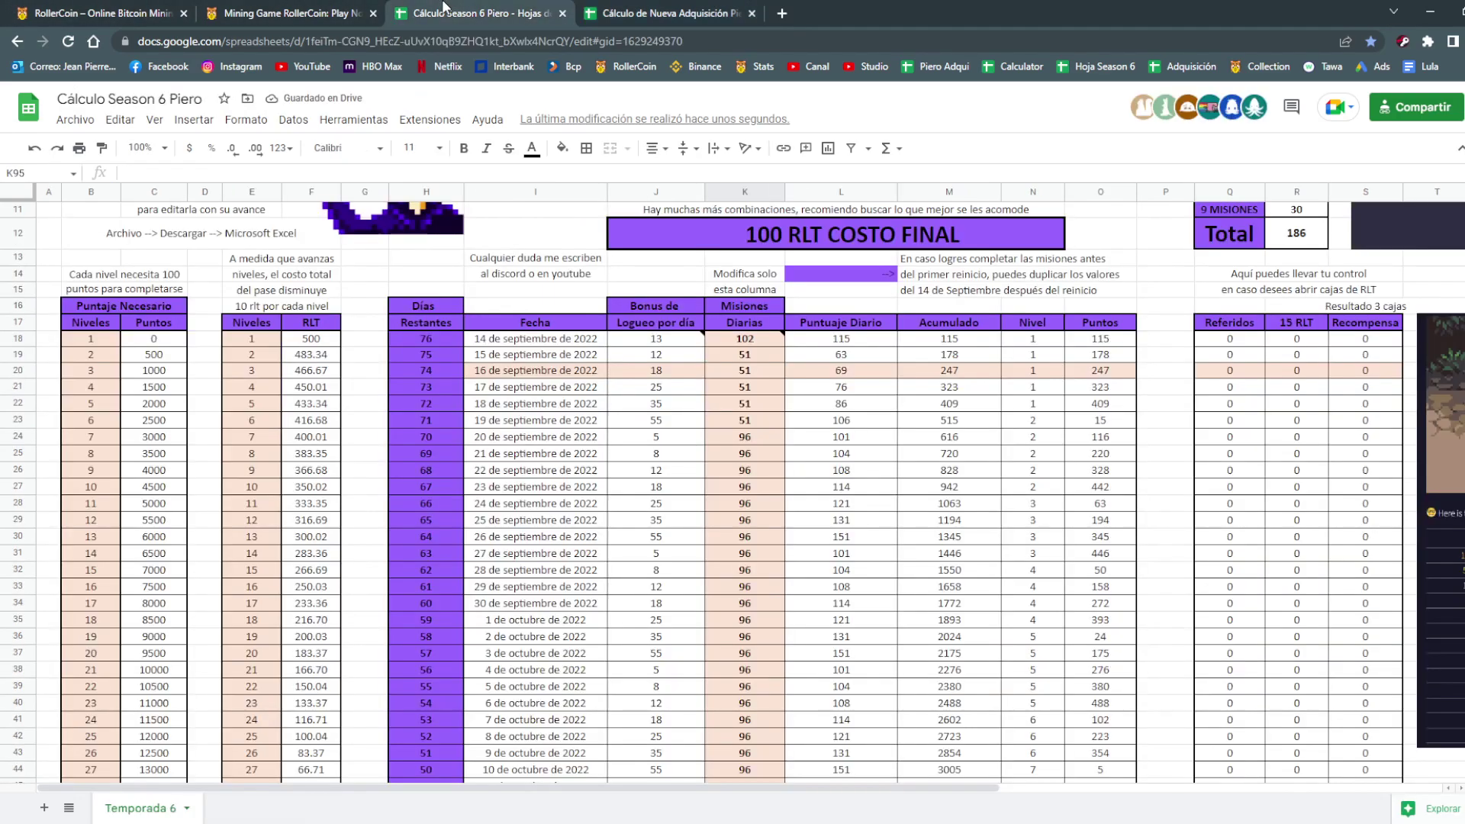
{"action": "left_click", "coordinate": [754, 437]}
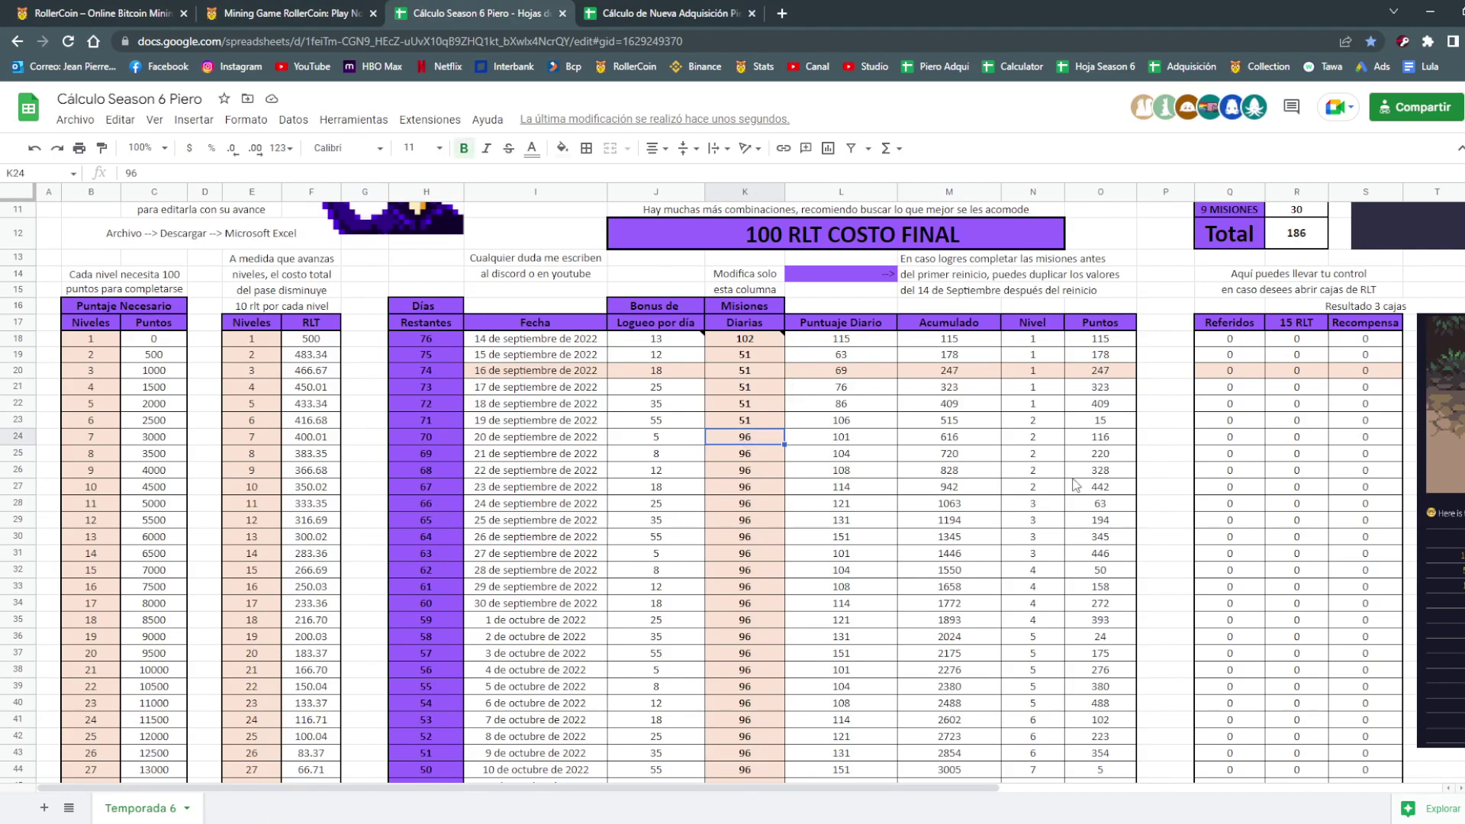
{"action": "type", "text": "141"}
{"action": "key", "text": "Return"}
{"action": "type", "text": "141"}
{"action": "key", "text": "Return"}
{"action": "type", "text": "141"}
{"action": "key", "text": "Return"}
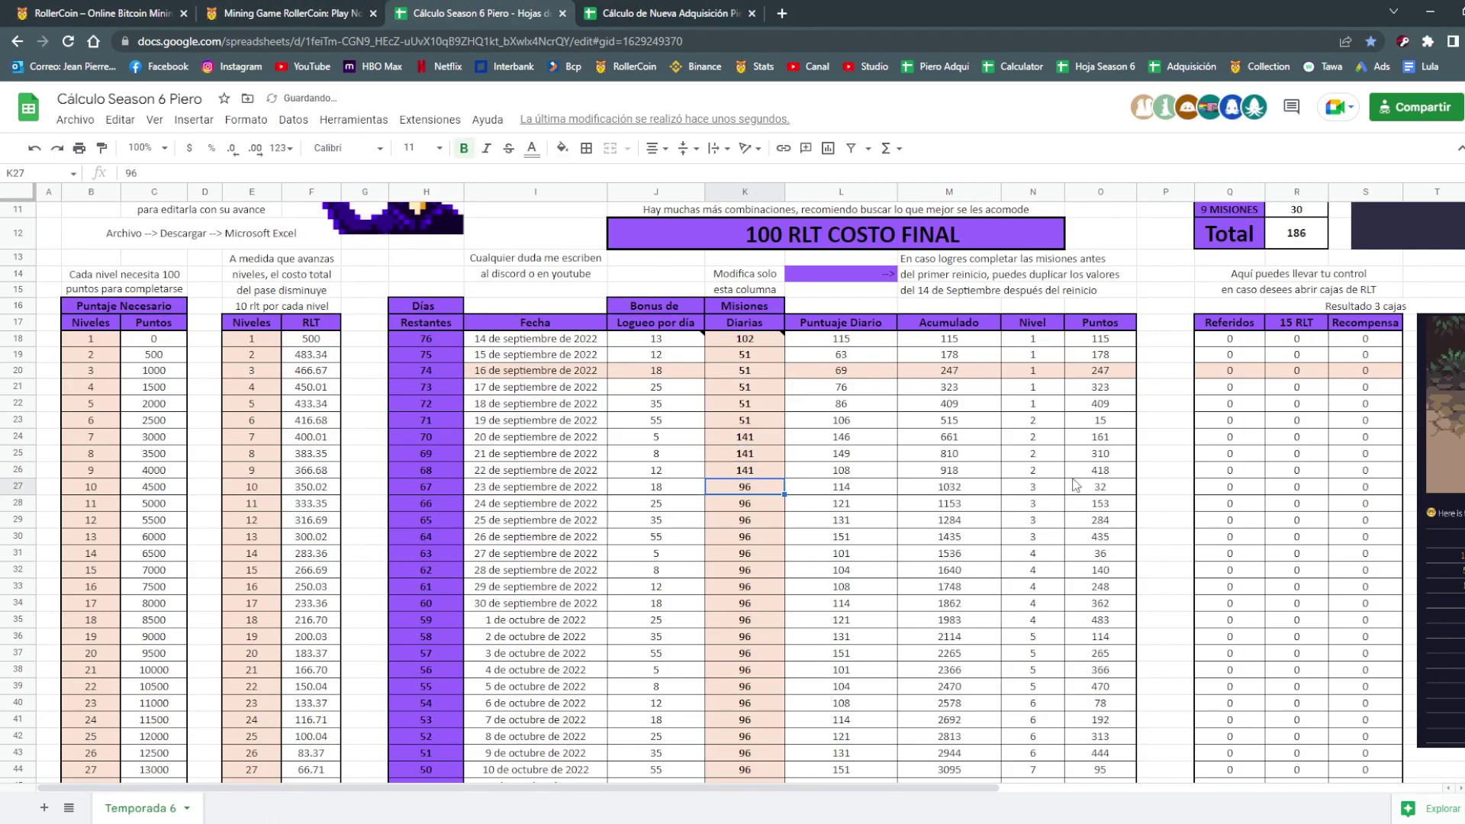
Fill 141 down through 29 November and check the 200 RLT total pass cost.
{"action": "scroll", "coordinate": [735, 371], "scroll_direction": "down", "scroll_amount": 1}
{"action": "left_click_drag", "start_coordinate": [744, 346], "coordinate": [778, 378]}
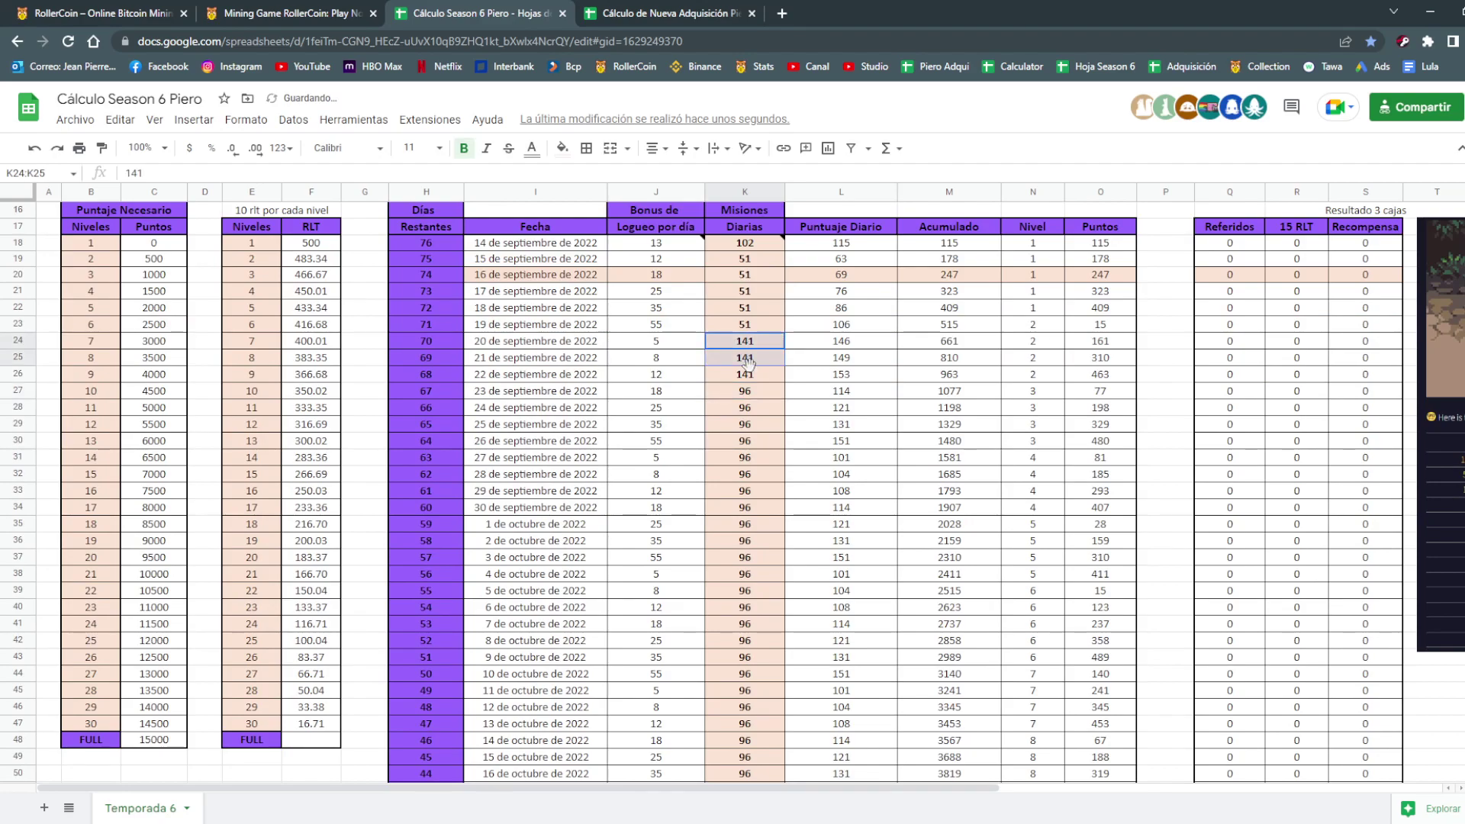
{"action": "scroll", "coordinate": [784, 381], "scroll_direction": "down", "scroll_amount": 5}
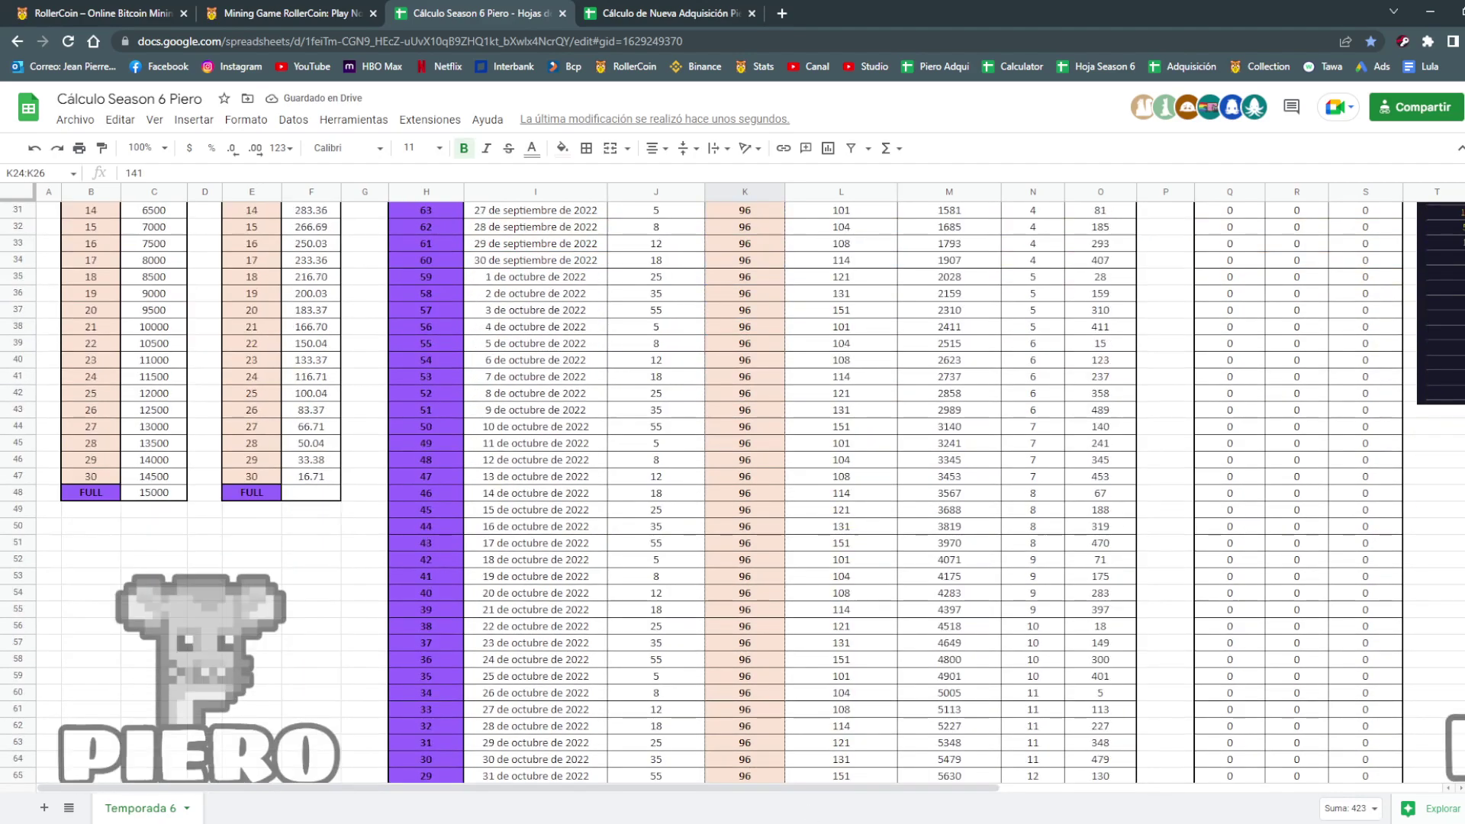
{"action": "scroll", "coordinate": [785, 404], "scroll_direction": "down", "scroll_amount": 3}
{"action": "scroll", "coordinate": [787, 431], "scroll_direction": "down", "scroll_amount": 2}
{"action": "scroll", "coordinate": [789, 458], "scroll_direction": "down", "scroll_amount": 2}
{"action": "left_click_drag", "start_coordinate": [789, 458], "coordinate": [788, 459]}
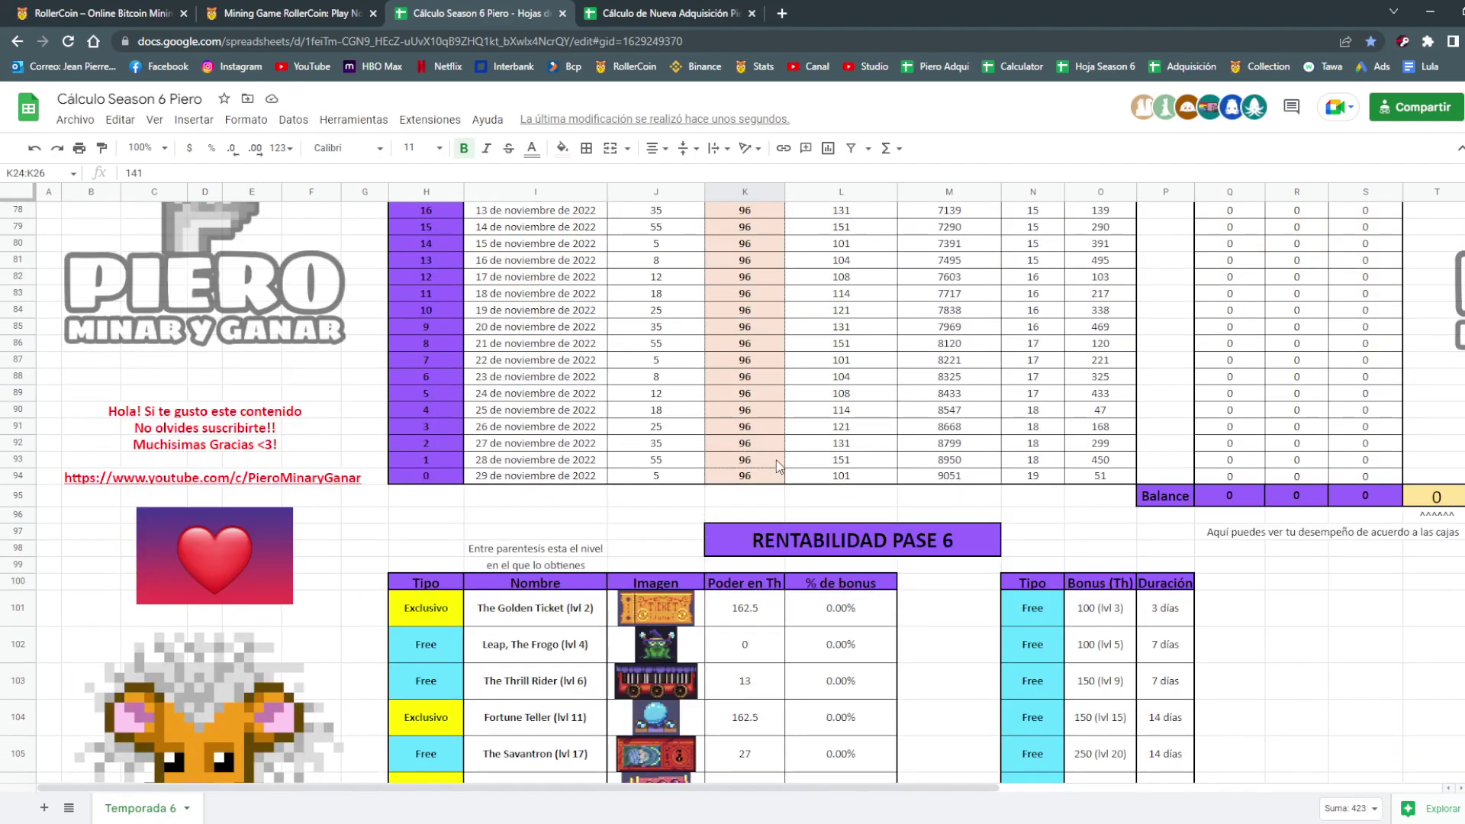
{"action": "type", "text": "141"}
{"action": "key", "text": "Return"}
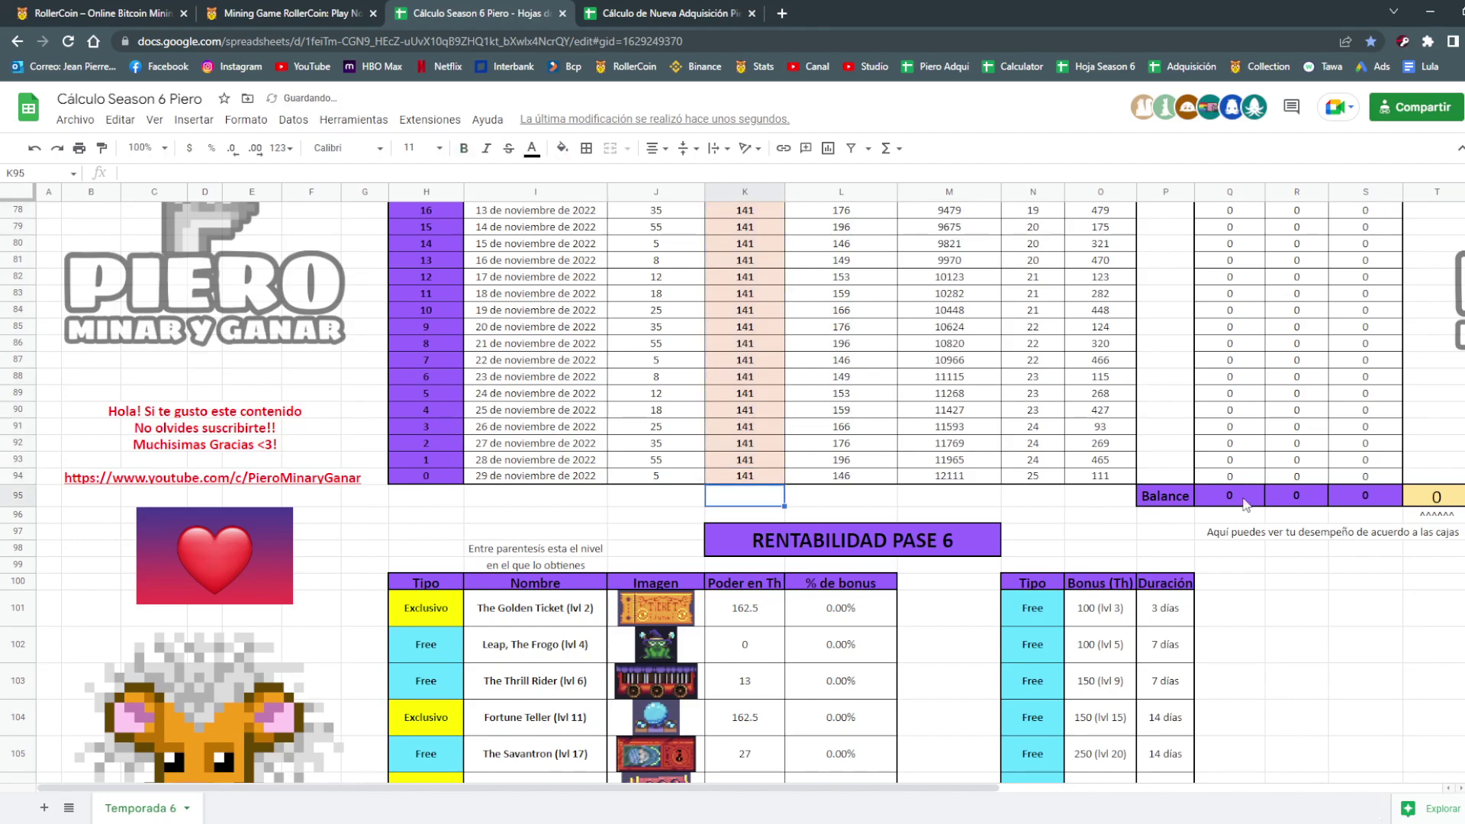
{"action": "scroll", "coordinate": [1214, 496], "scroll_direction": "up", "scroll_amount": 3}
{"action": "scroll", "coordinate": [883, 441], "scroll_direction": "up", "scroll_amount": 4}
{"action": "scroll", "coordinate": [425, 376], "scroll_direction": "up", "scroll_amount": 3}
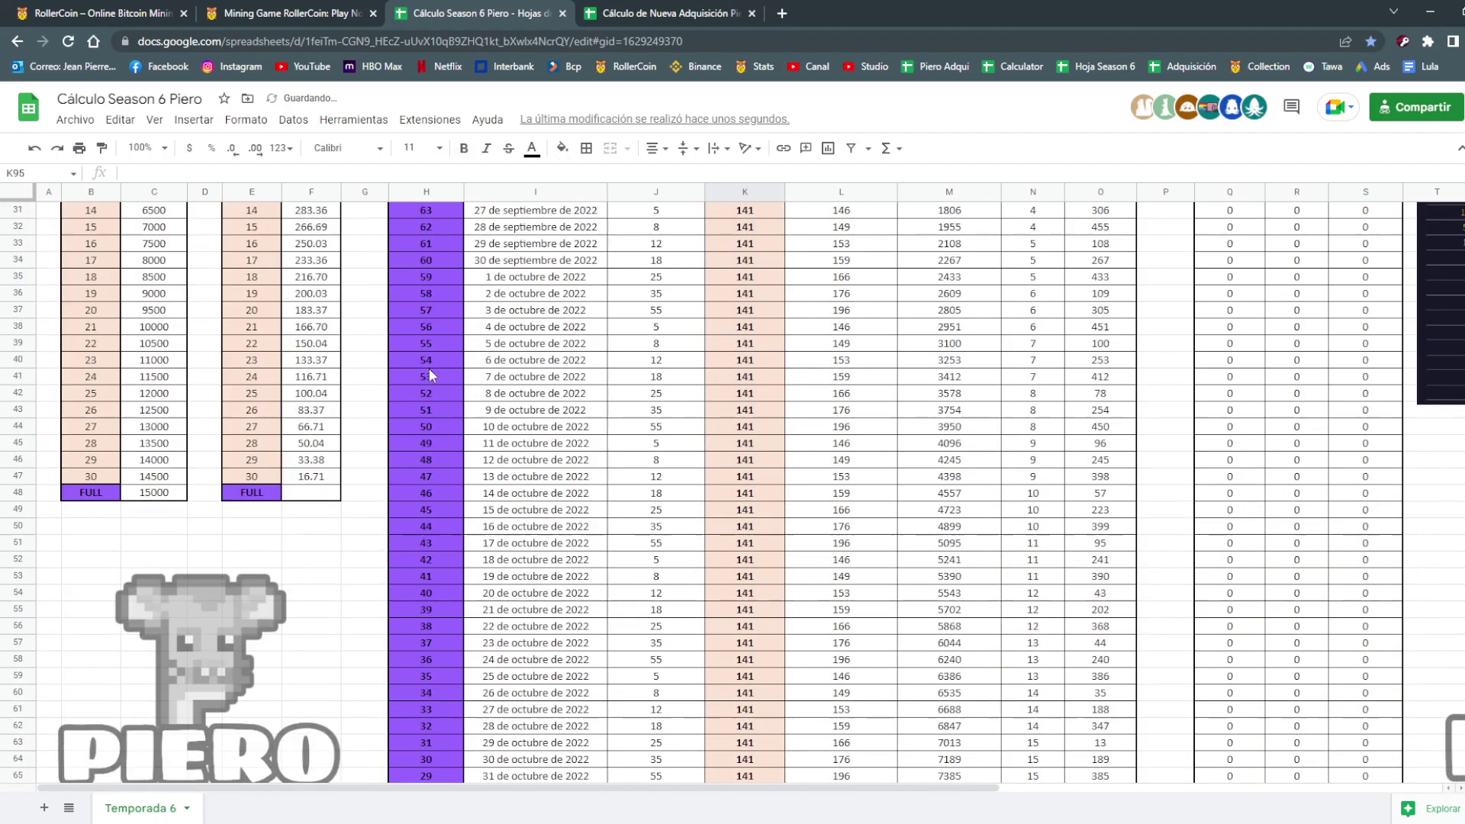
{"action": "scroll", "coordinate": [588, 413], "scroll_direction": "up", "scroll_amount": 4}
{"action": "scroll", "coordinate": [661, 354], "scroll_direction": "up", "scroll_amount": 3}
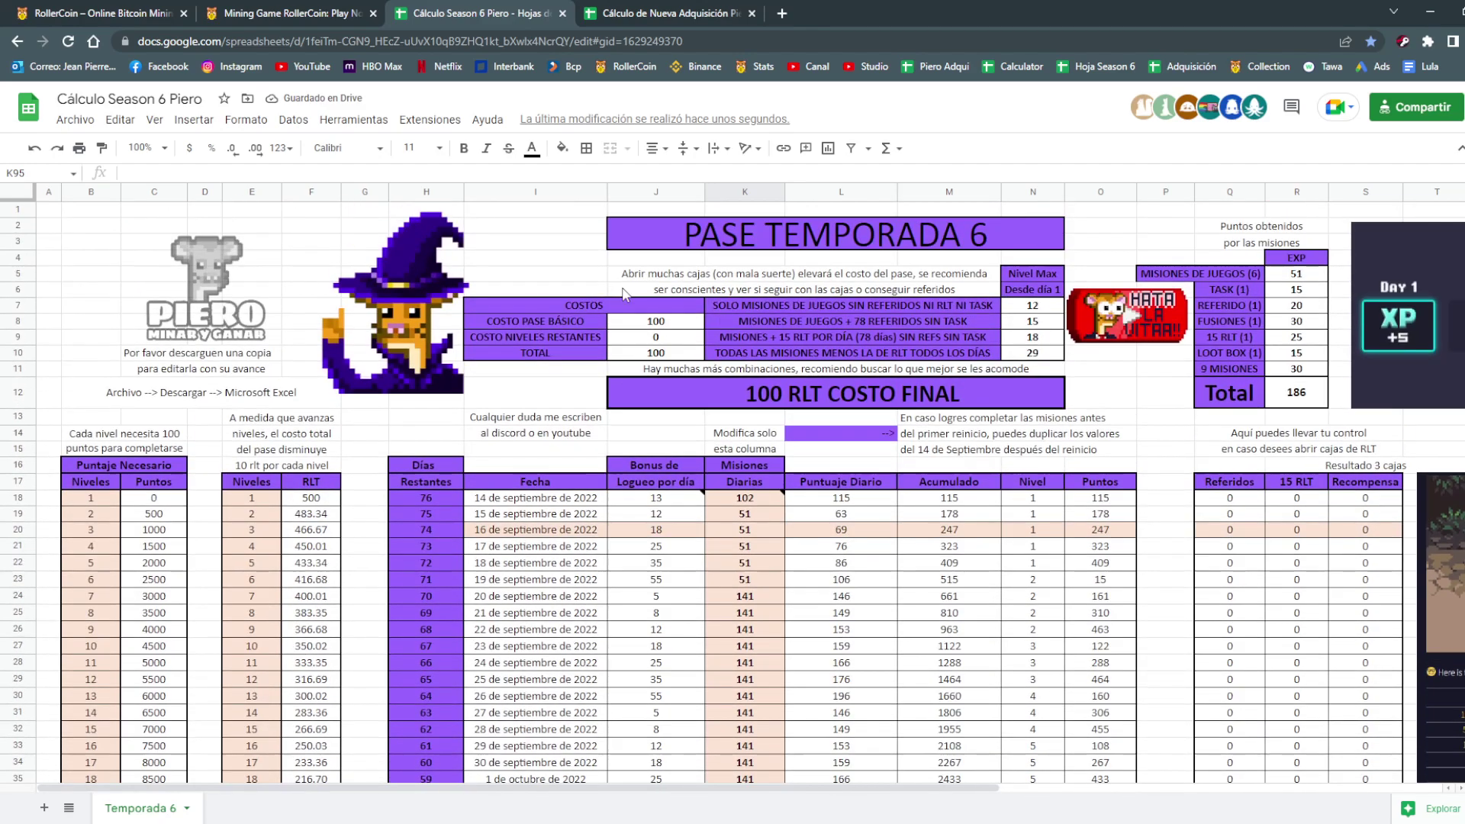
{"action": "left_click", "coordinate": [661, 354]}
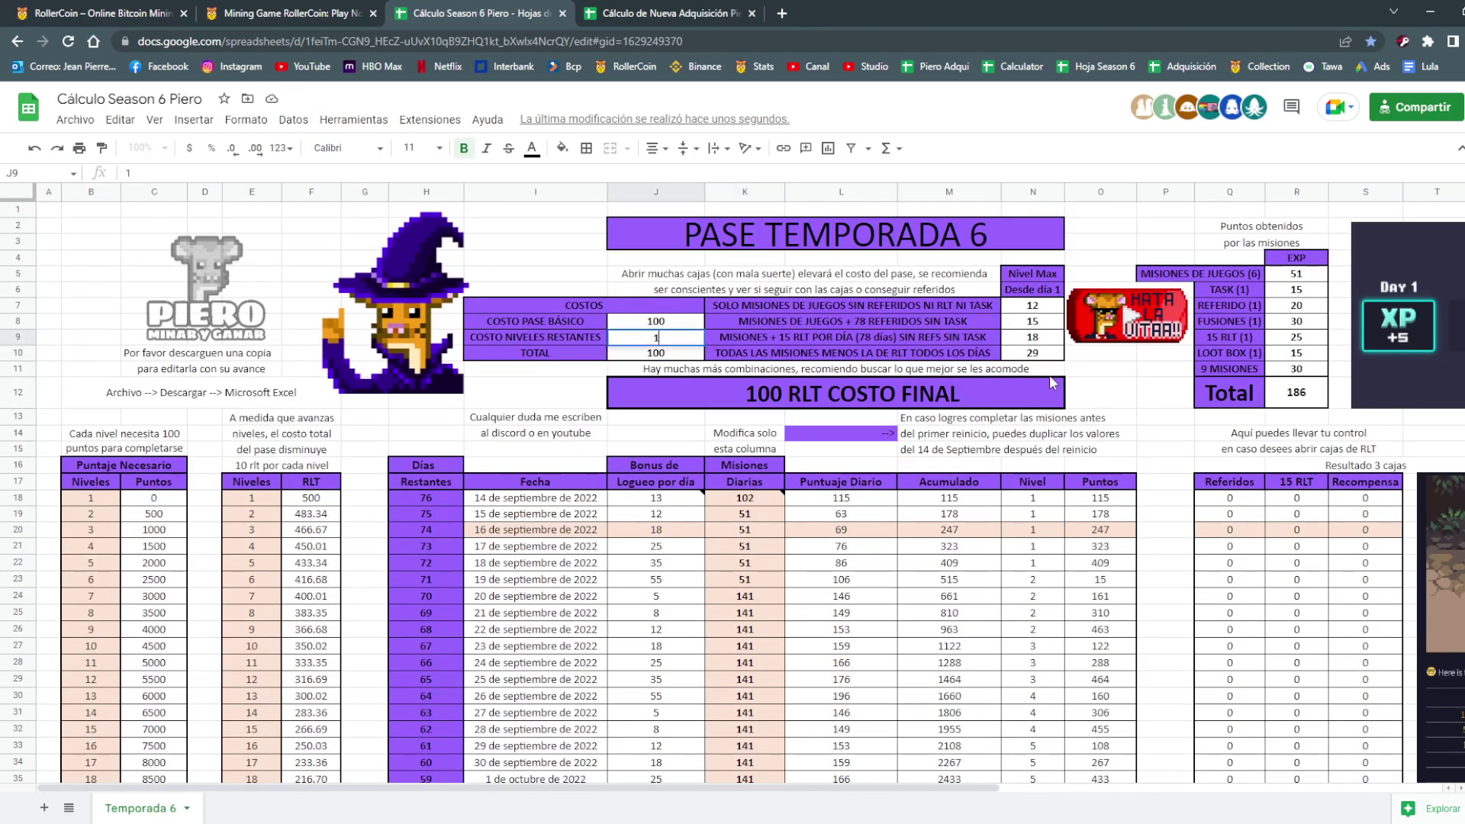
{"action": "left_click", "coordinate": [664, 12]}
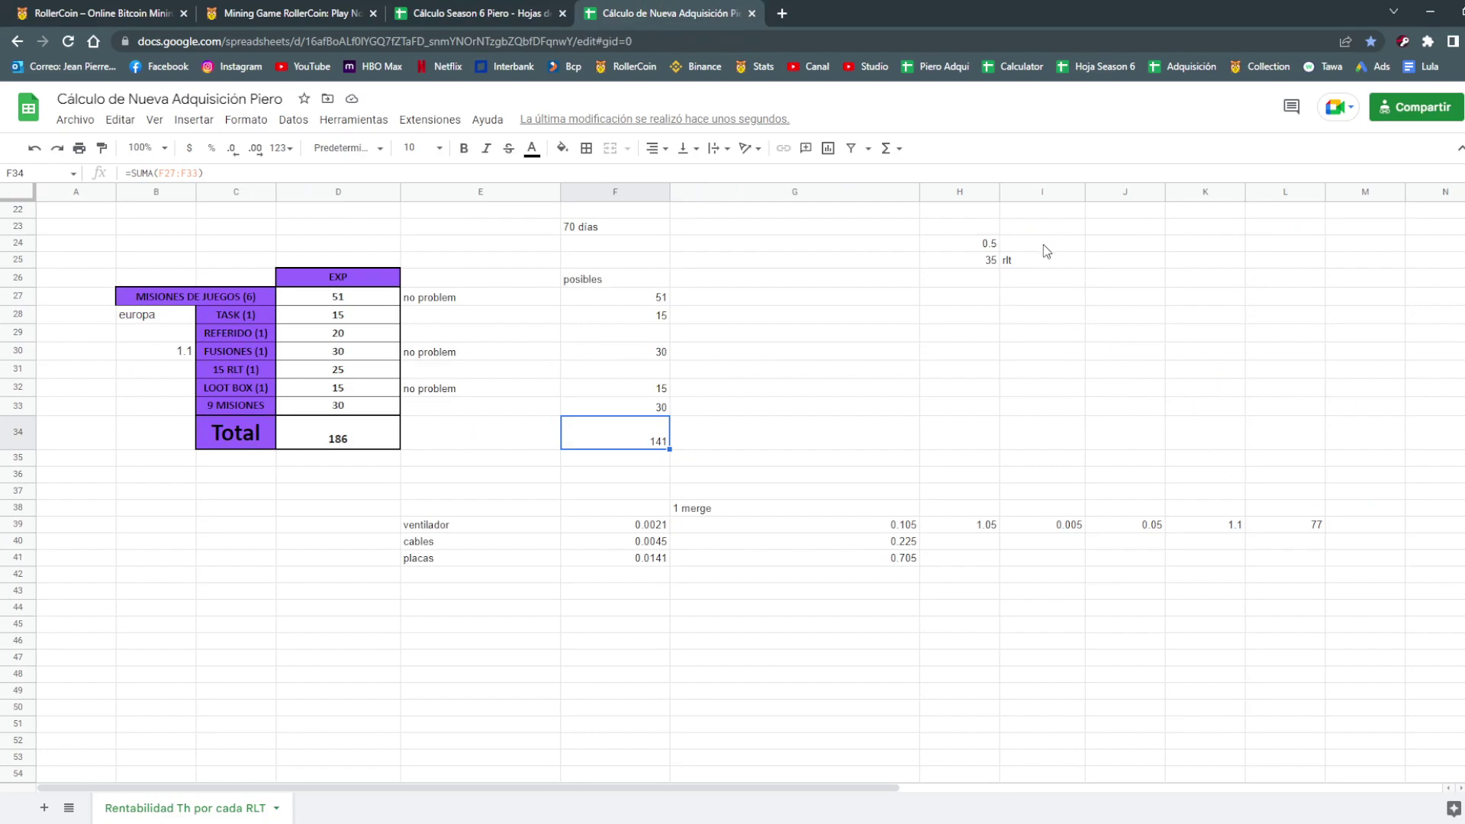
Inspect how the 35 RLT figure and the ventilador row values in F39:L39 are calculated.
{"action": "left_click", "coordinate": [984, 261]}
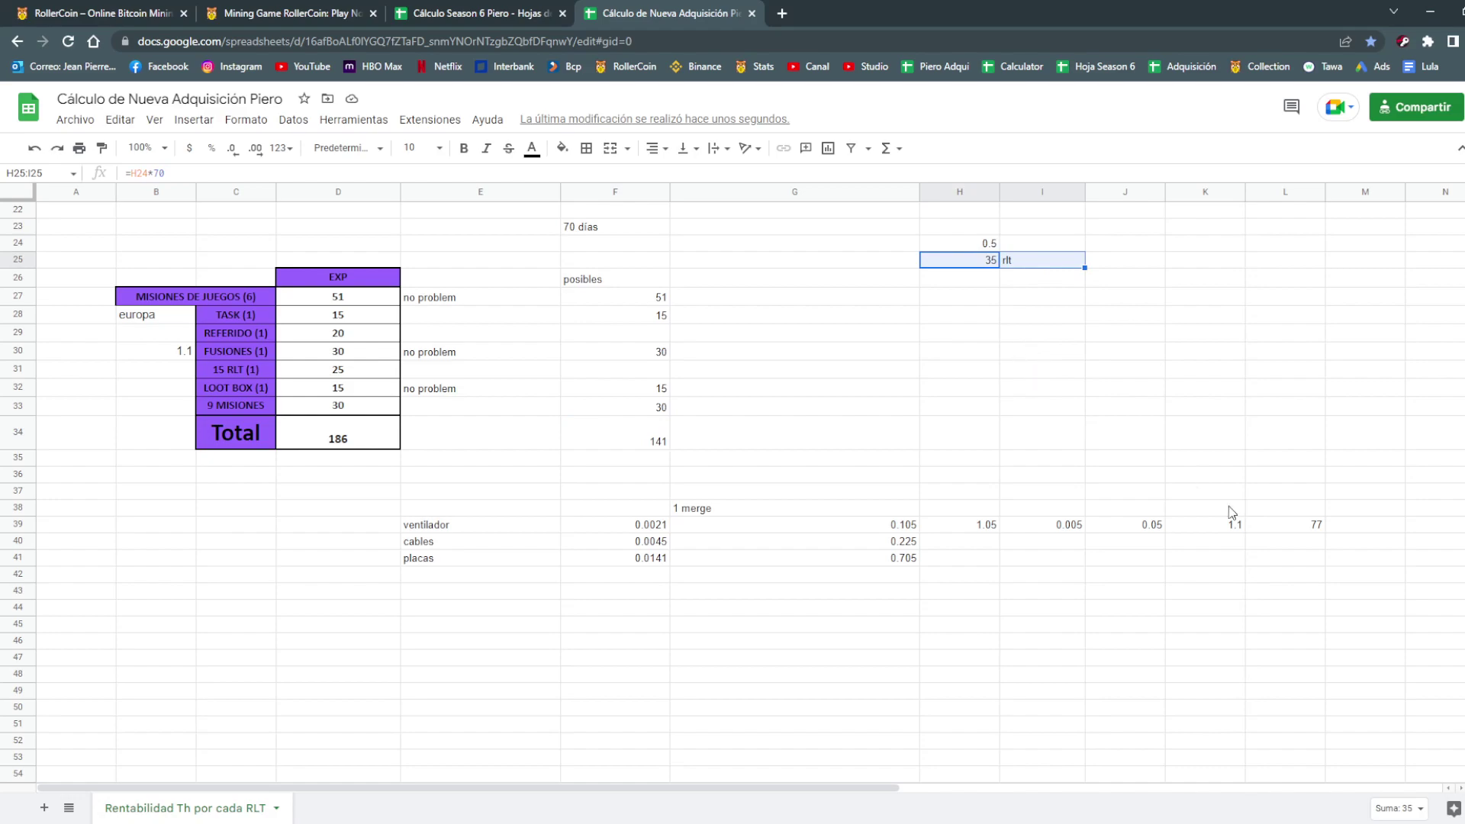
{"action": "left_click", "coordinate": [1307, 527]}
{"action": "left_click", "coordinate": [1291, 593]}
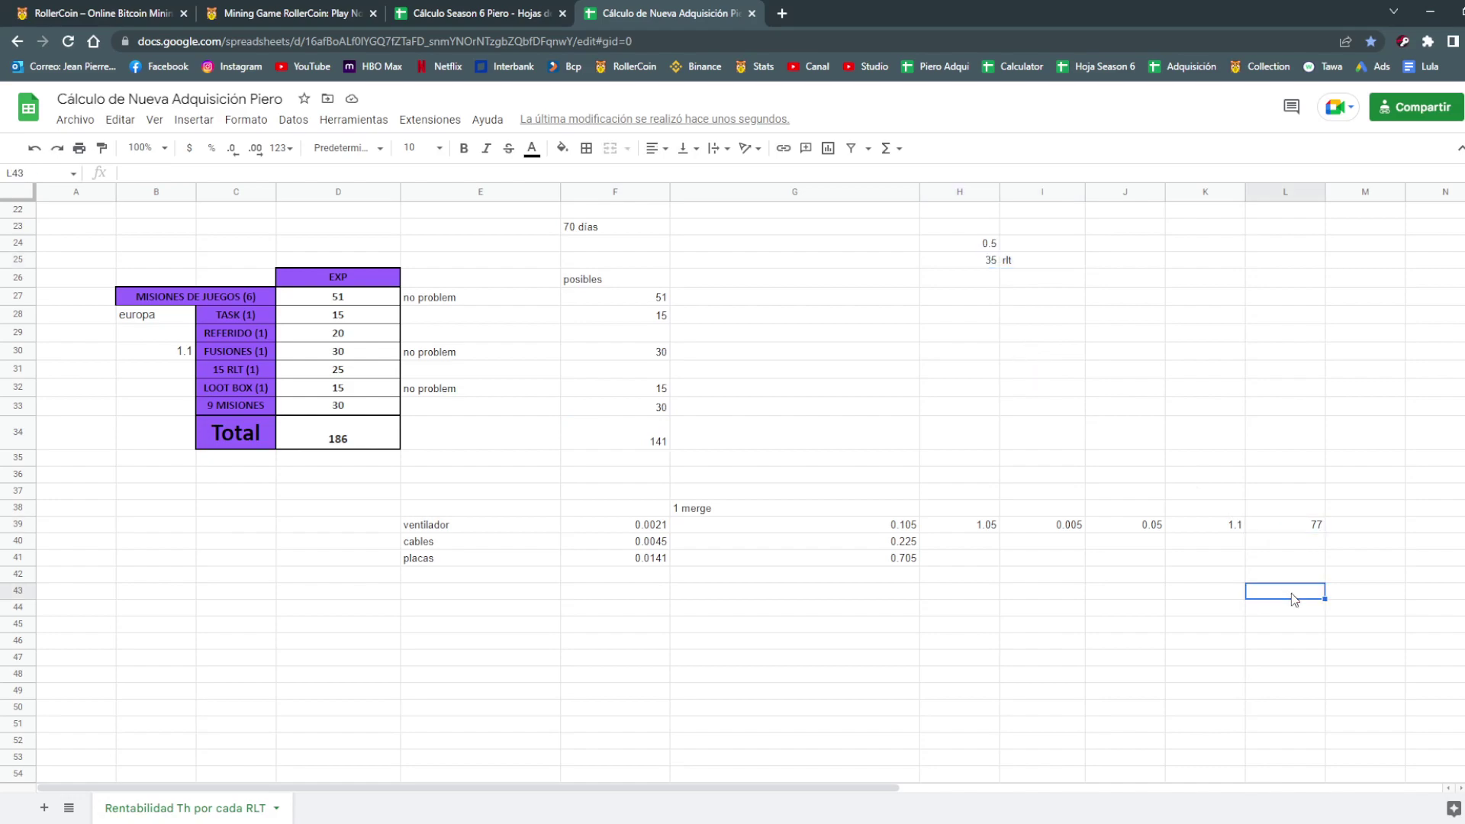
{"action": "left_click", "coordinate": [1308, 527]}
{"action": "left_click", "coordinate": [1291, 566]}
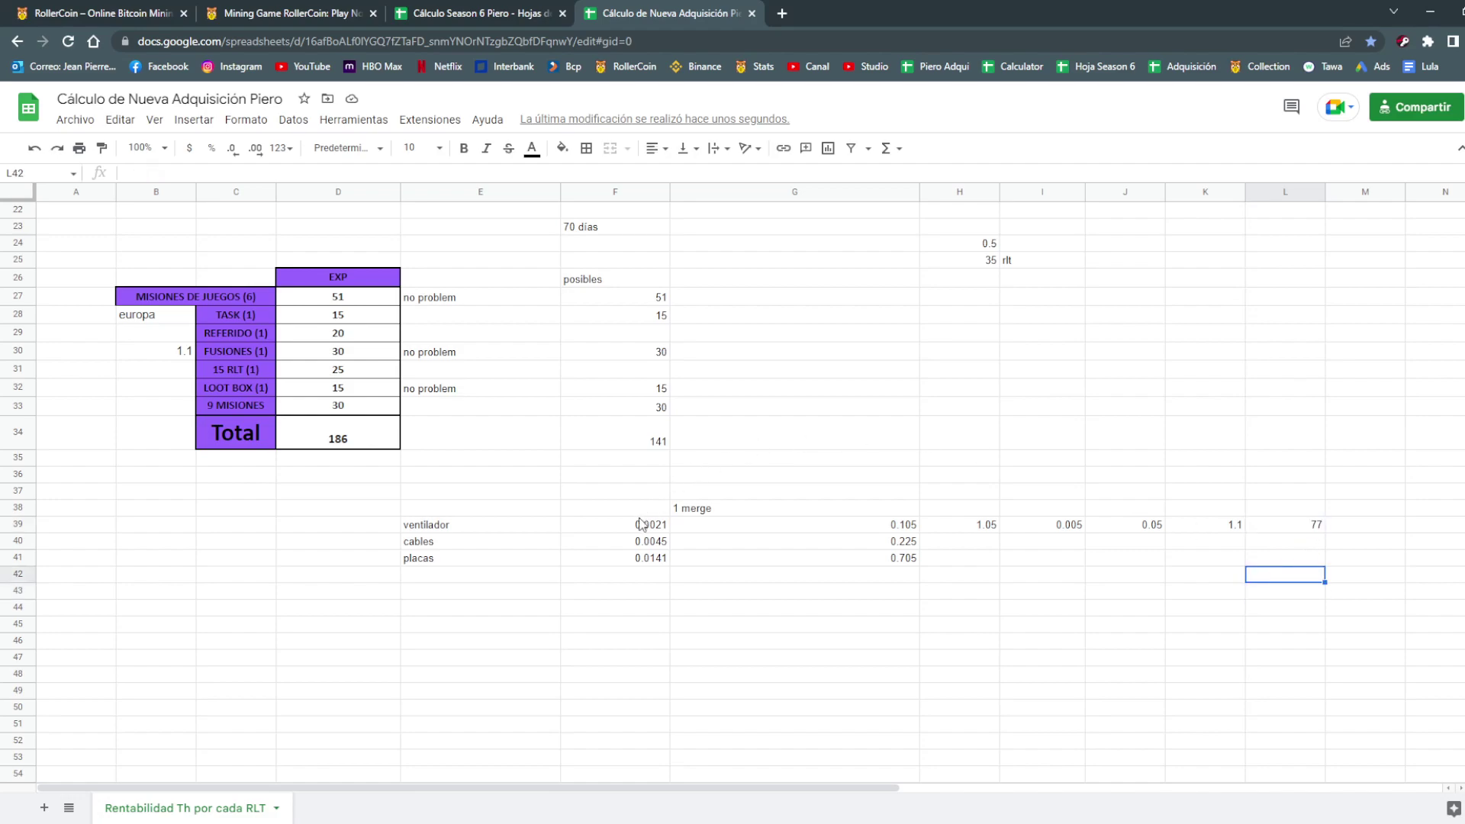
{"action": "left_click_drag", "start_coordinate": [642, 526], "coordinate": [1327, 530]}
{"action": "left_click", "coordinate": [1159, 578]}
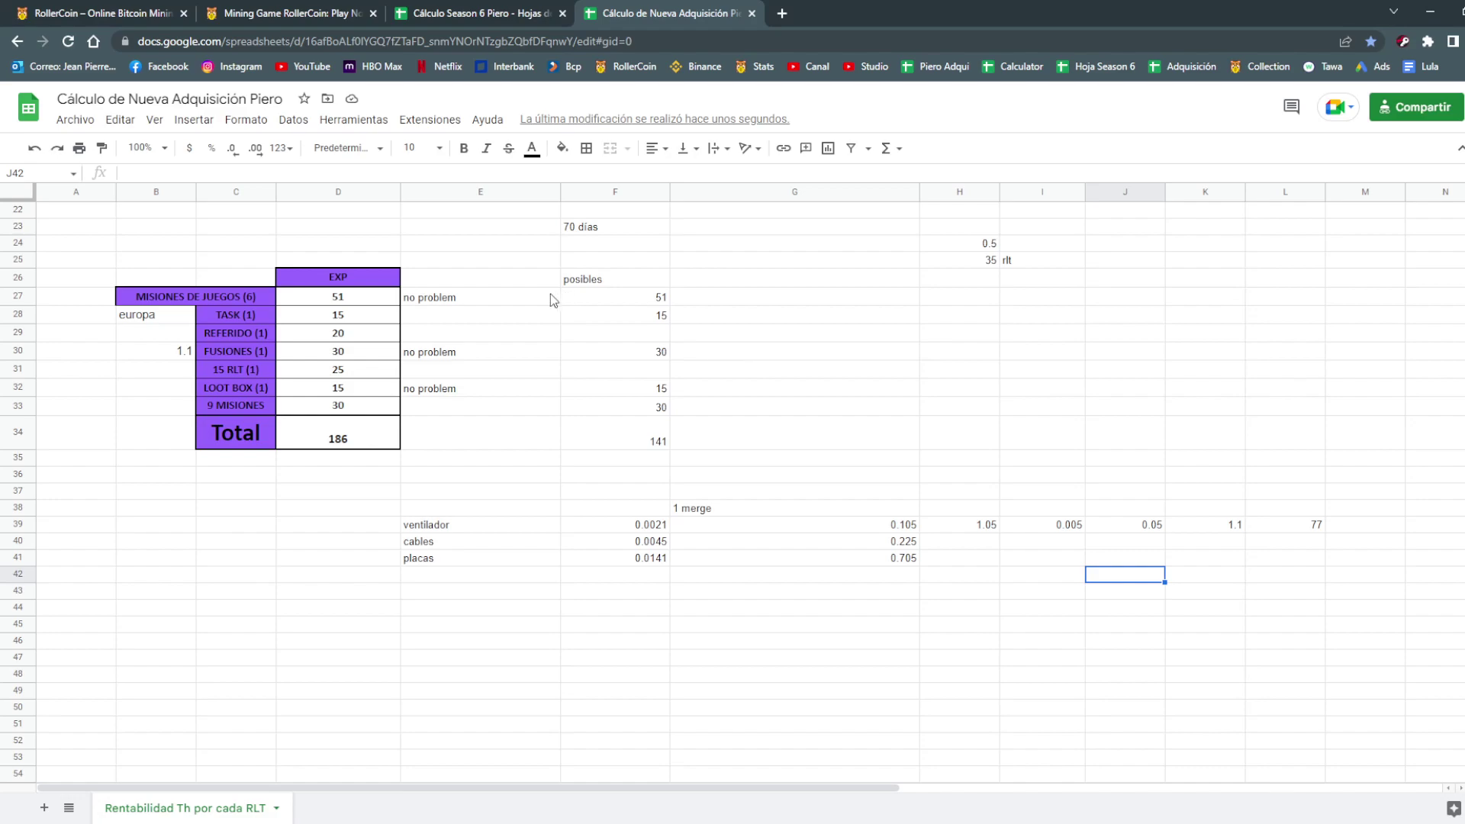
Delete the Task points from F28 and enter the Referido points in F29 instead.
{"action": "left_click", "coordinate": [644, 321]}
{"action": "key", "text": "Return"}
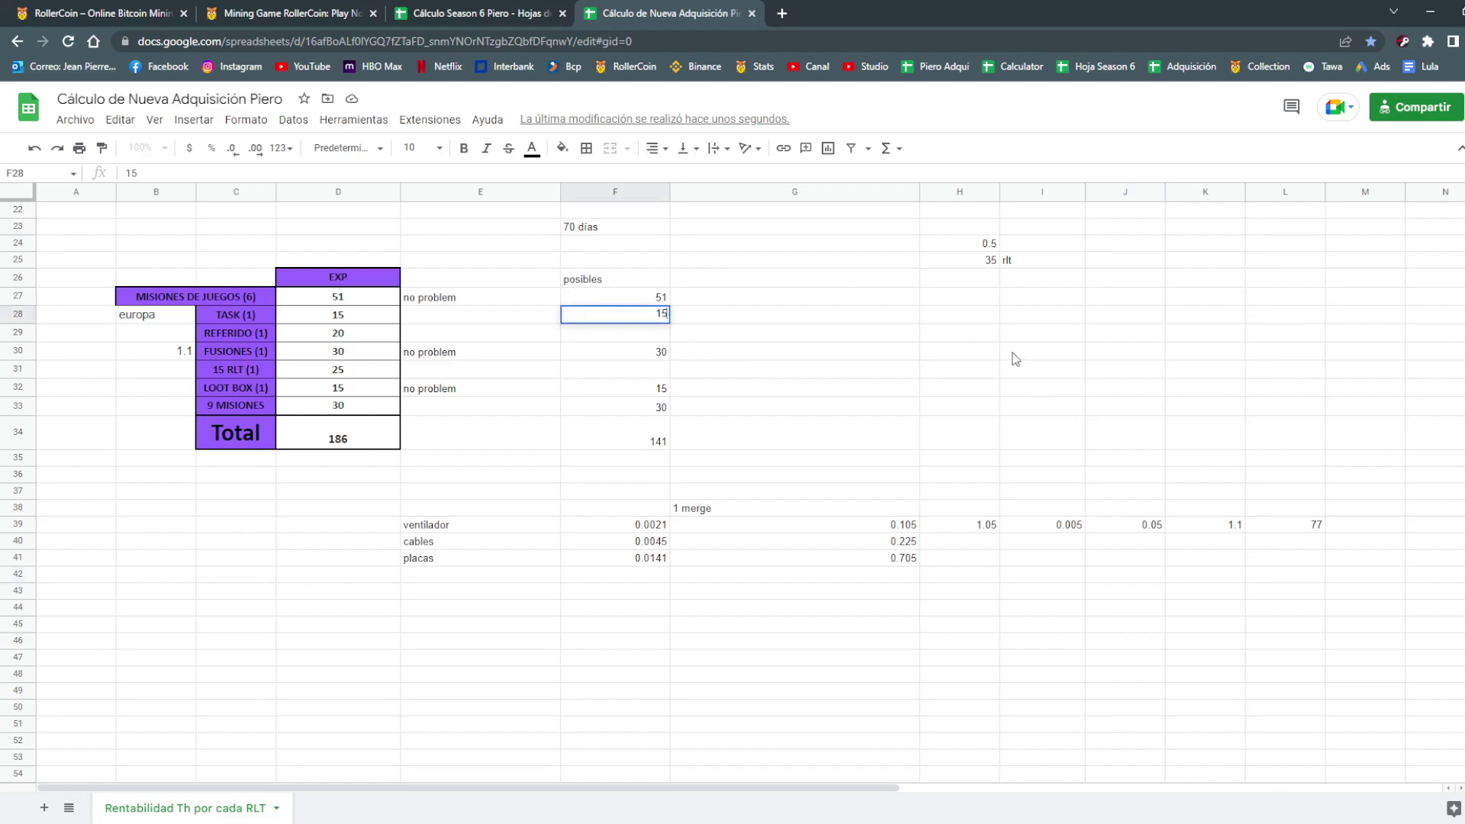
{"action": "key", "text": "BackSpace"}
{"action": "key", "text": "BackSpace"}
{"action": "key", "text": "Return"}
{"action": "key", "text": "Down"}
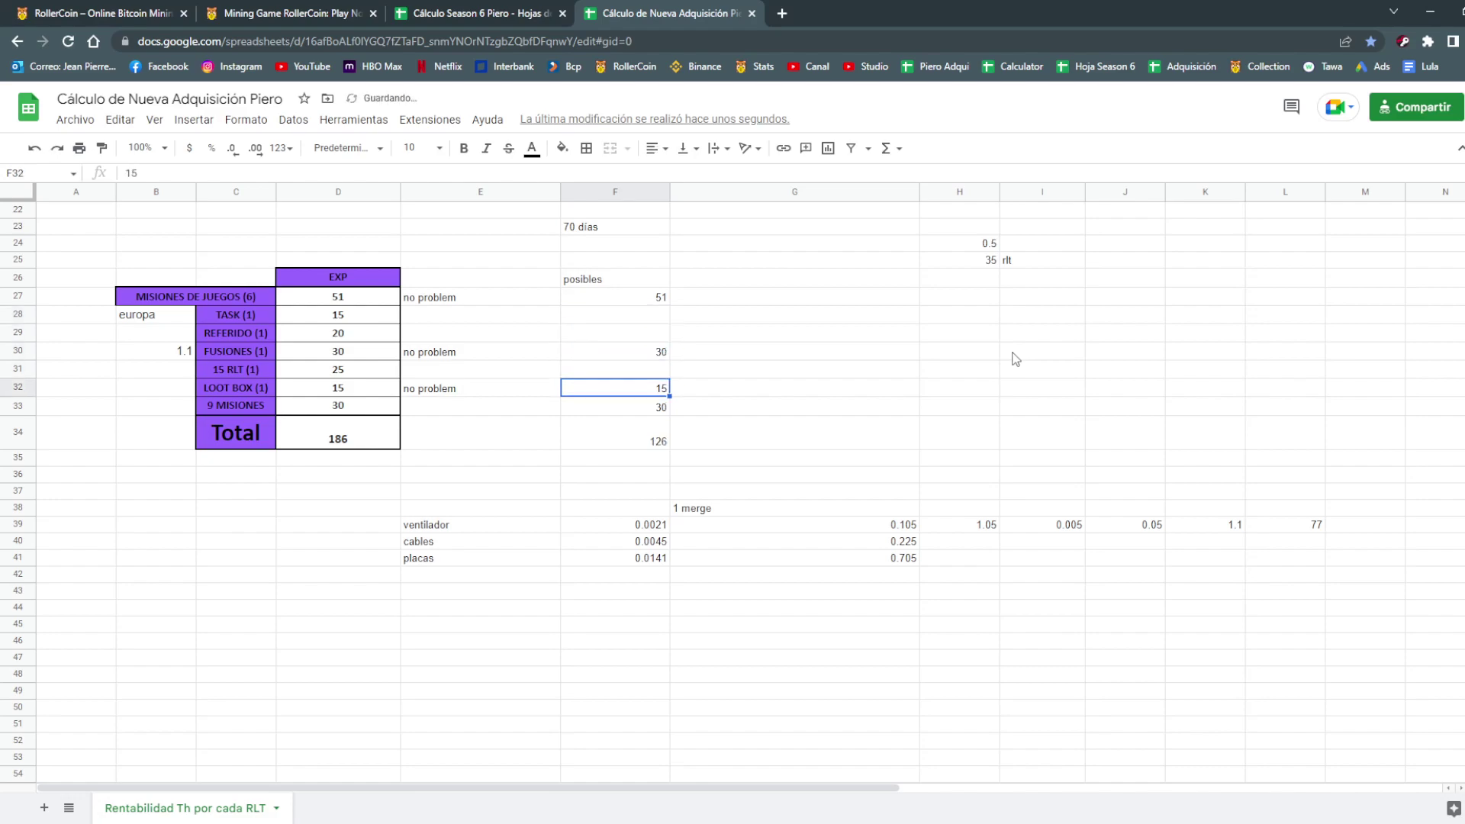
{"action": "key", "text": "Down"}
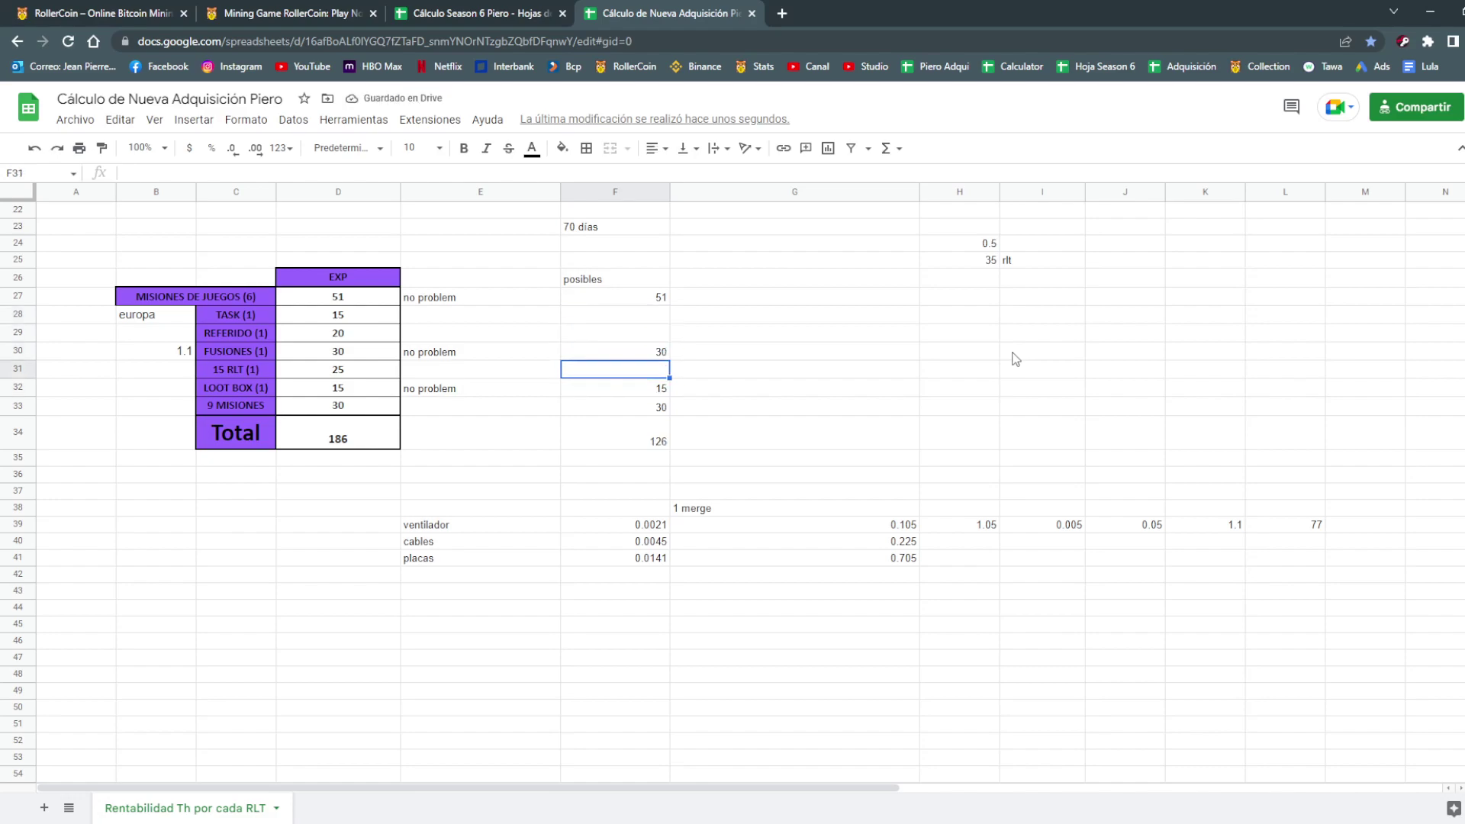
{"action": "key", "text": "Up"}
{"action": "key", "text": "Up"}
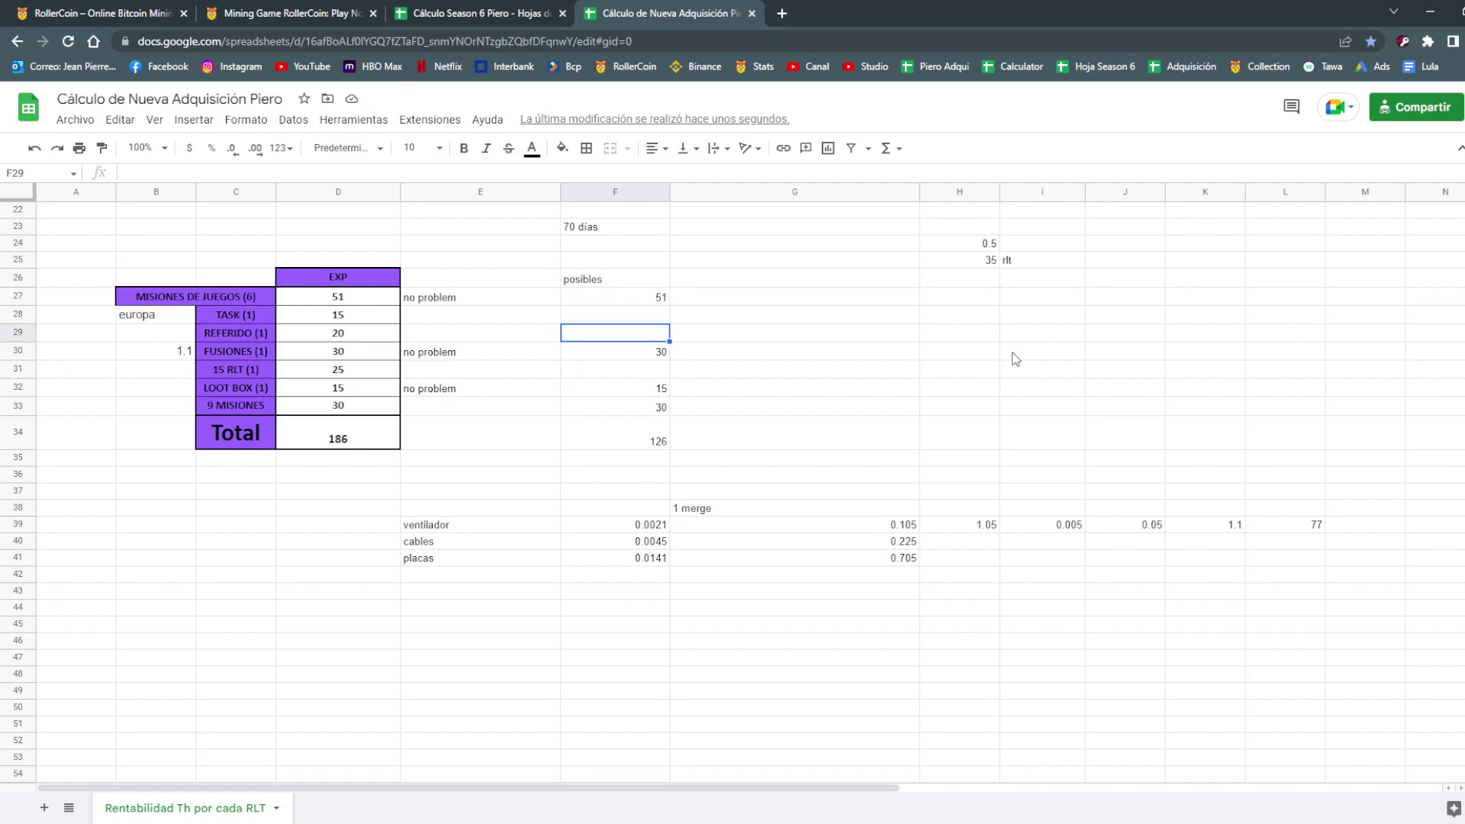
{"action": "type", "text": "15"}
{"action": "key", "text": "Return"}
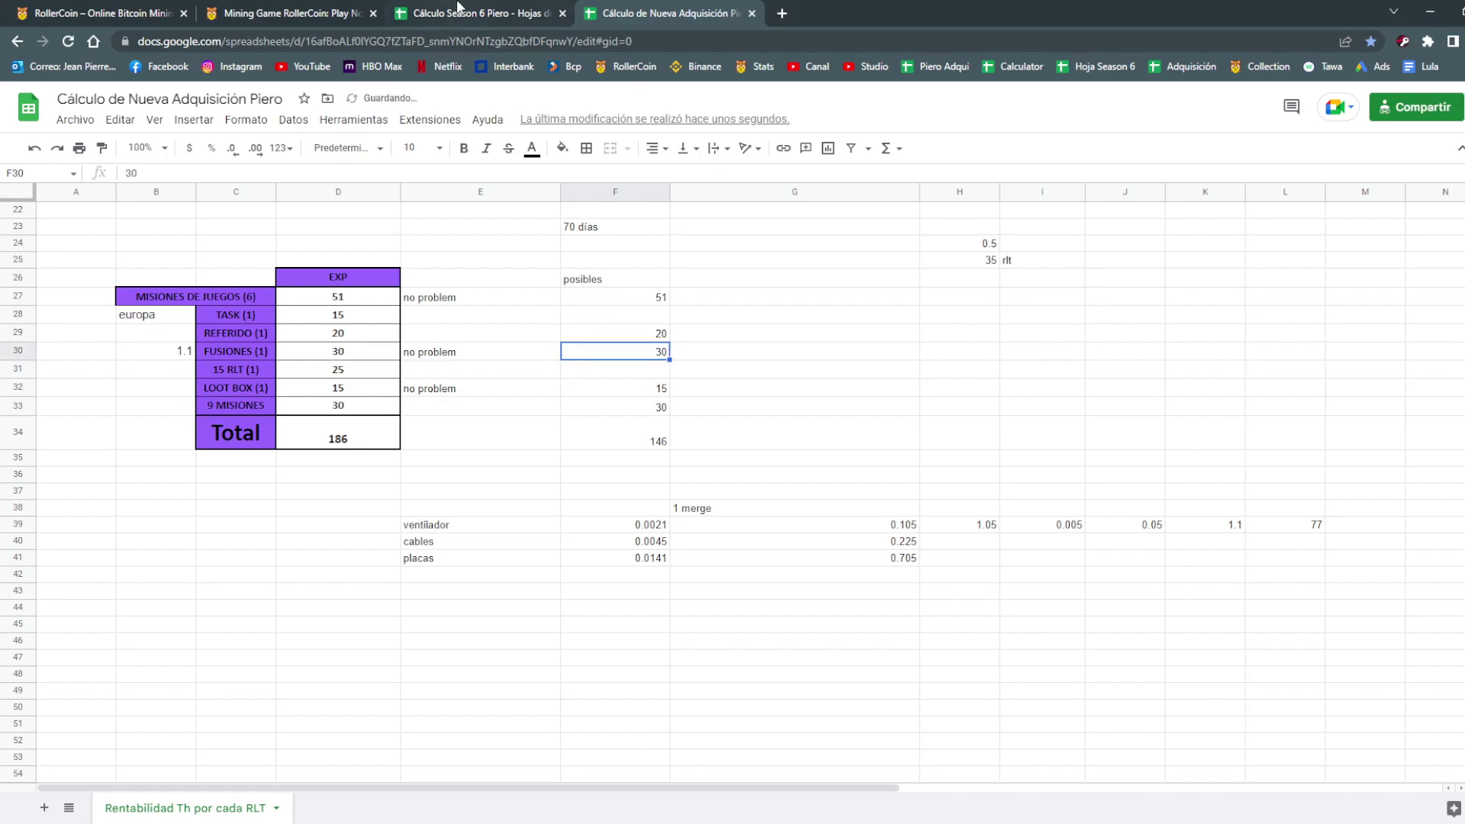
Enter 146 daily missions for 20, 21 and 22 September in the Season 6 calculator.
{"action": "left_click", "coordinate": [473, 13]}
{"action": "scroll", "coordinate": [695, 444], "scroll_direction": "down", "scroll_amount": 1}
{"action": "left_click", "coordinate": [755, 519]}
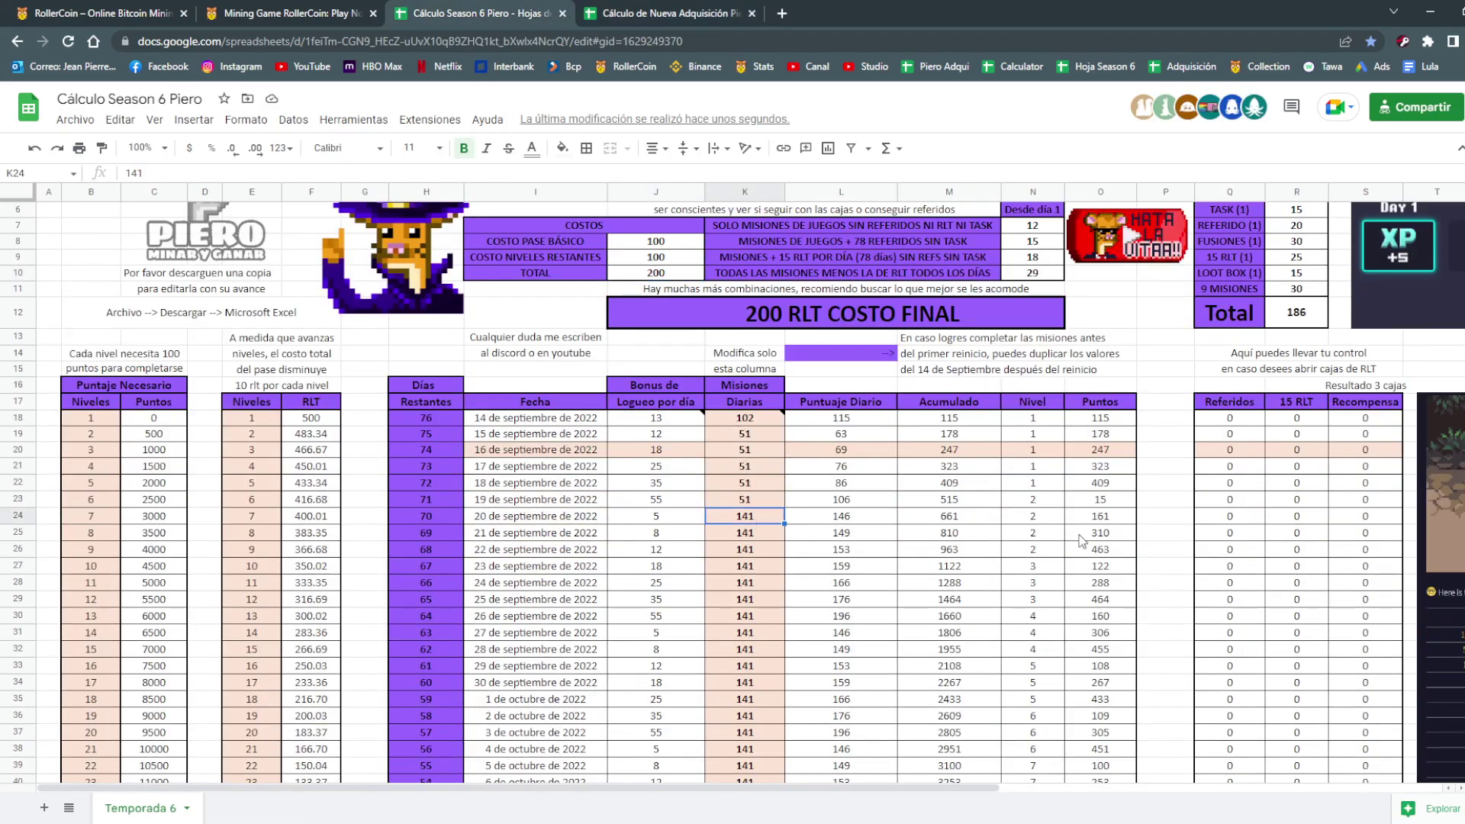
{"action": "type", "text": "146"}
{"action": "key", "text": "Return"}
{"action": "type", "text": "146"}
{"action": "key", "text": "Return"}
{"action": "type", "text": "146"}
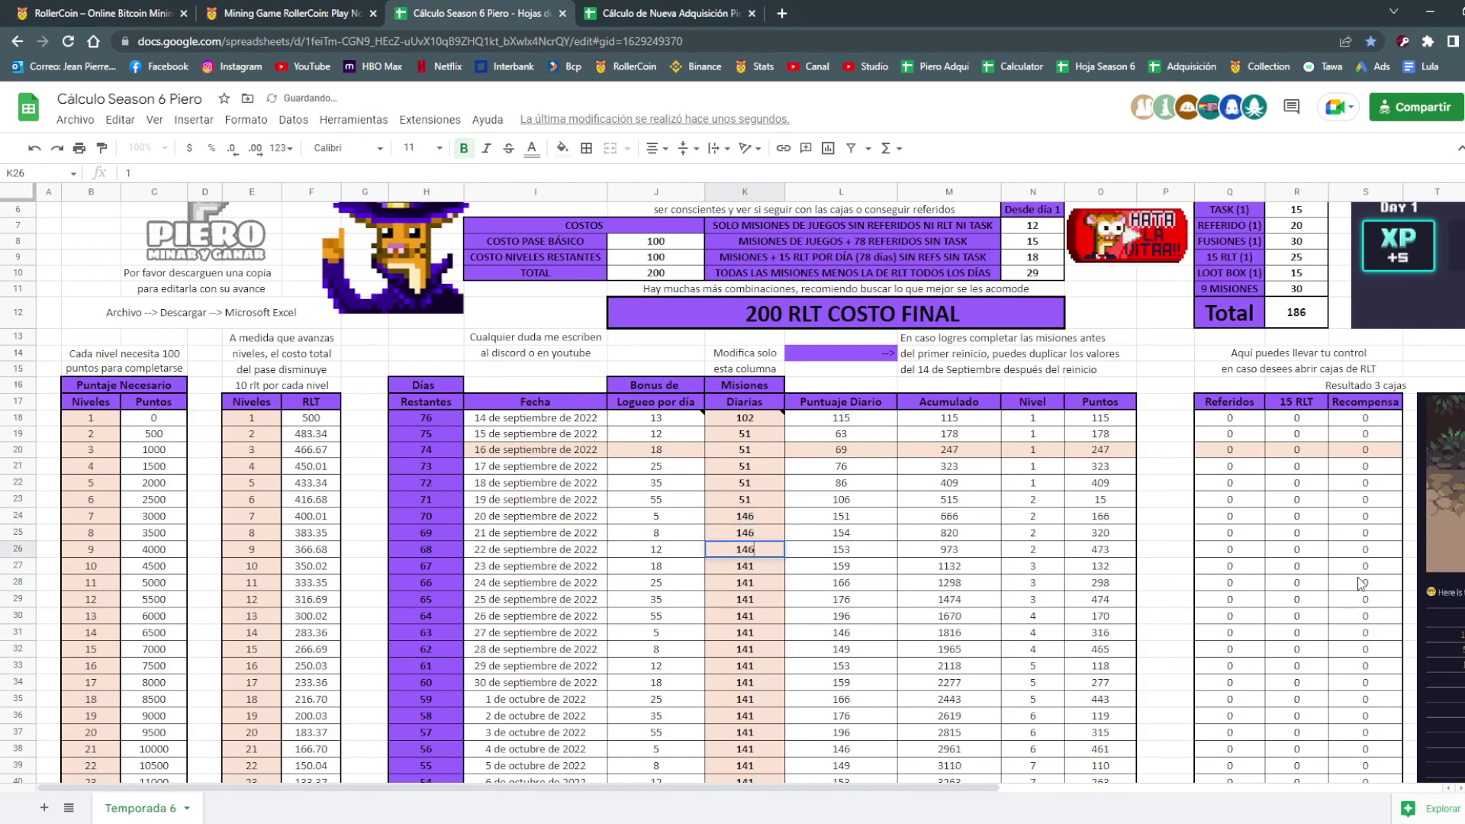
{"action": "key", "text": "Return"}
Fill 146 down through 28 November with Ctrl+D, then return to the acquisition sheet.
{"action": "scroll", "coordinate": [756, 328], "scroll_direction": "down", "scroll_amount": 2}
{"action": "left_click_drag", "start_coordinate": [759, 343], "coordinate": [771, 378]}
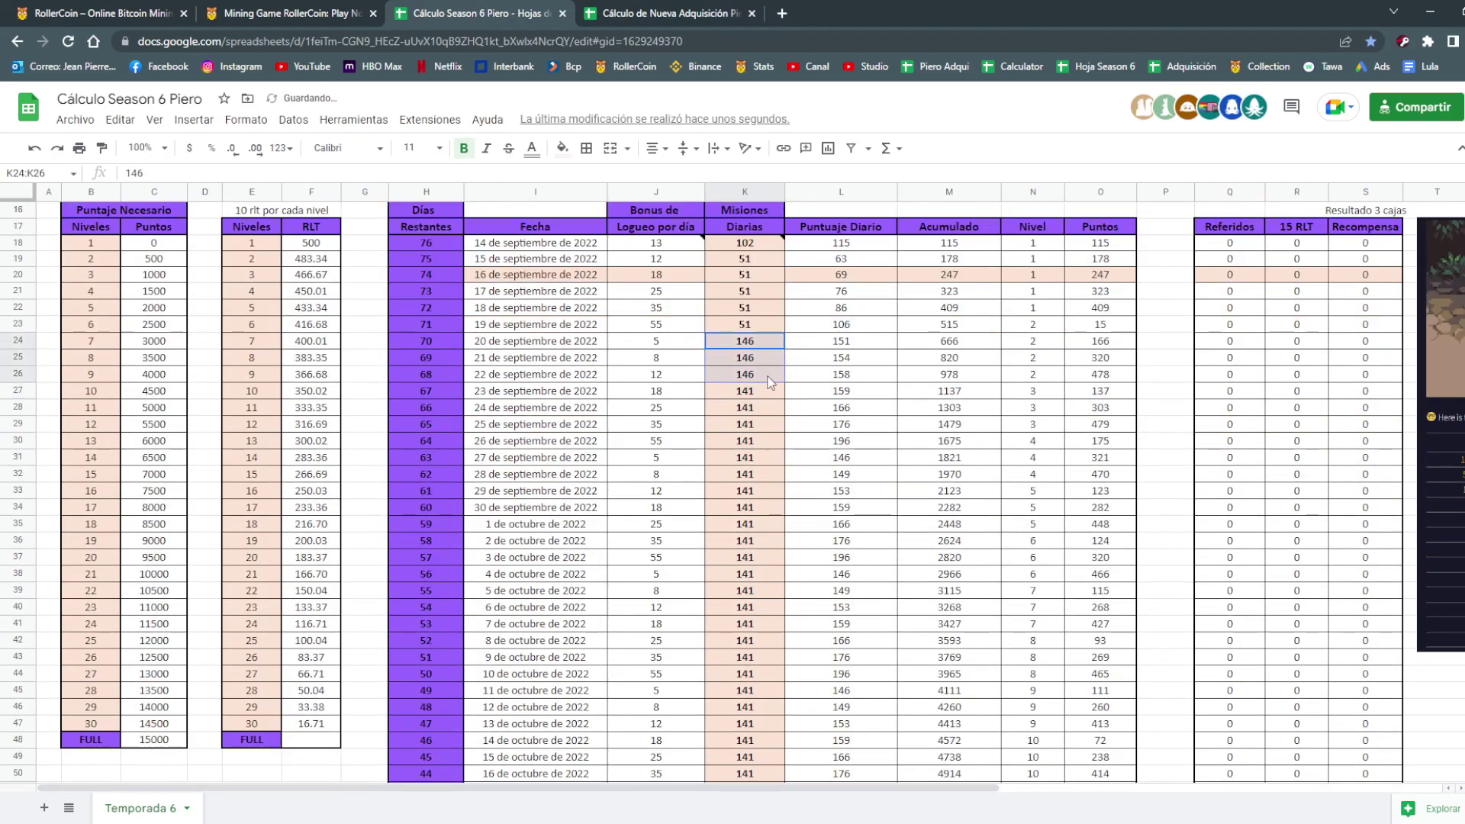
{"action": "scroll", "coordinate": [771, 378], "scroll_direction": "down", "scroll_amount": 3}
{"action": "scroll", "coordinate": [775, 406], "scroll_direction": "down", "scroll_amount": 3}
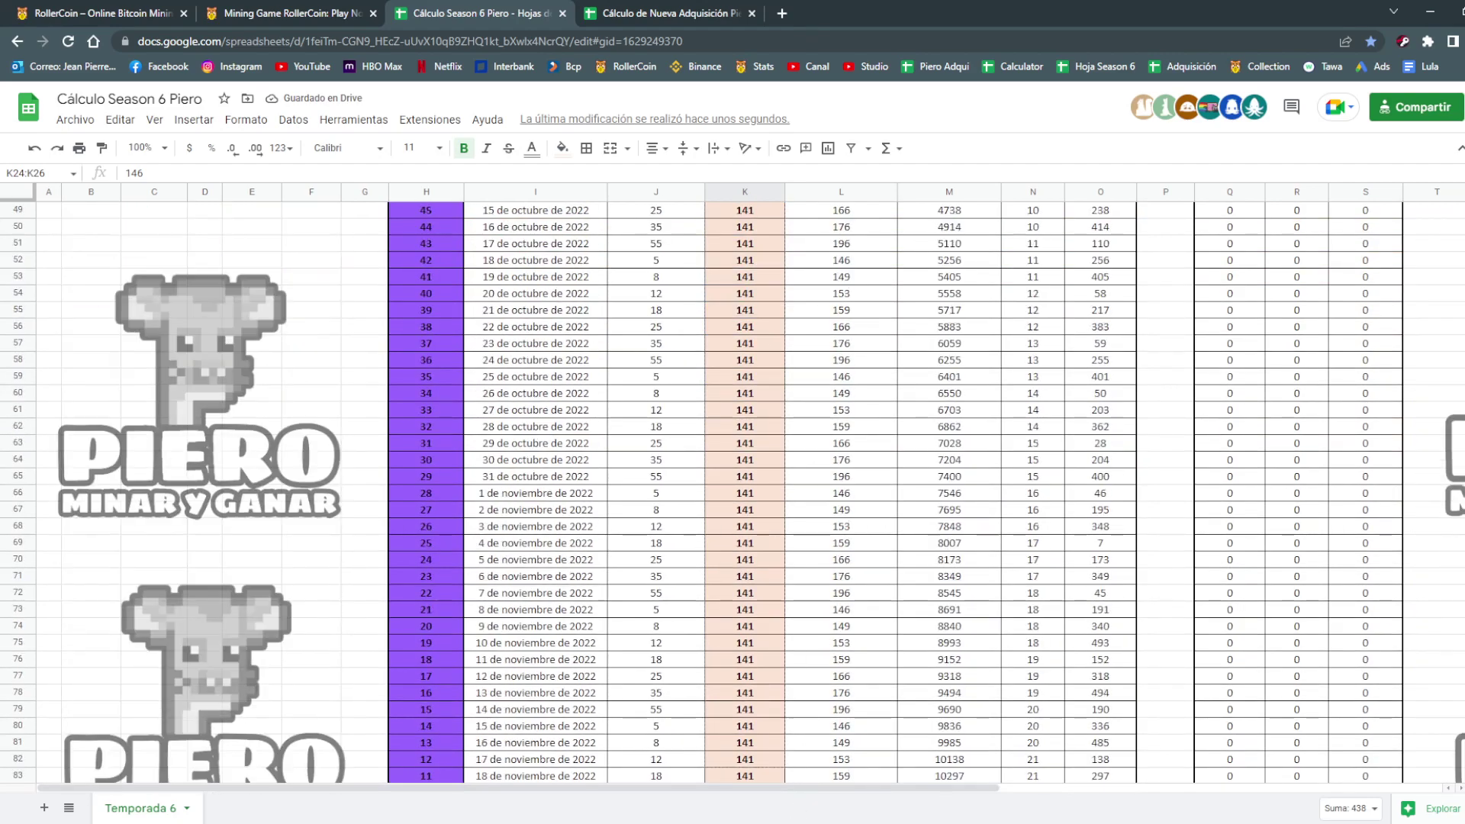
{"action": "scroll", "coordinate": [774, 406], "scroll_direction": "down", "scroll_amount": 5}
{"action": "scroll", "coordinate": [774, 406], "scroll_direction": "down", "scroll_amount": 2}
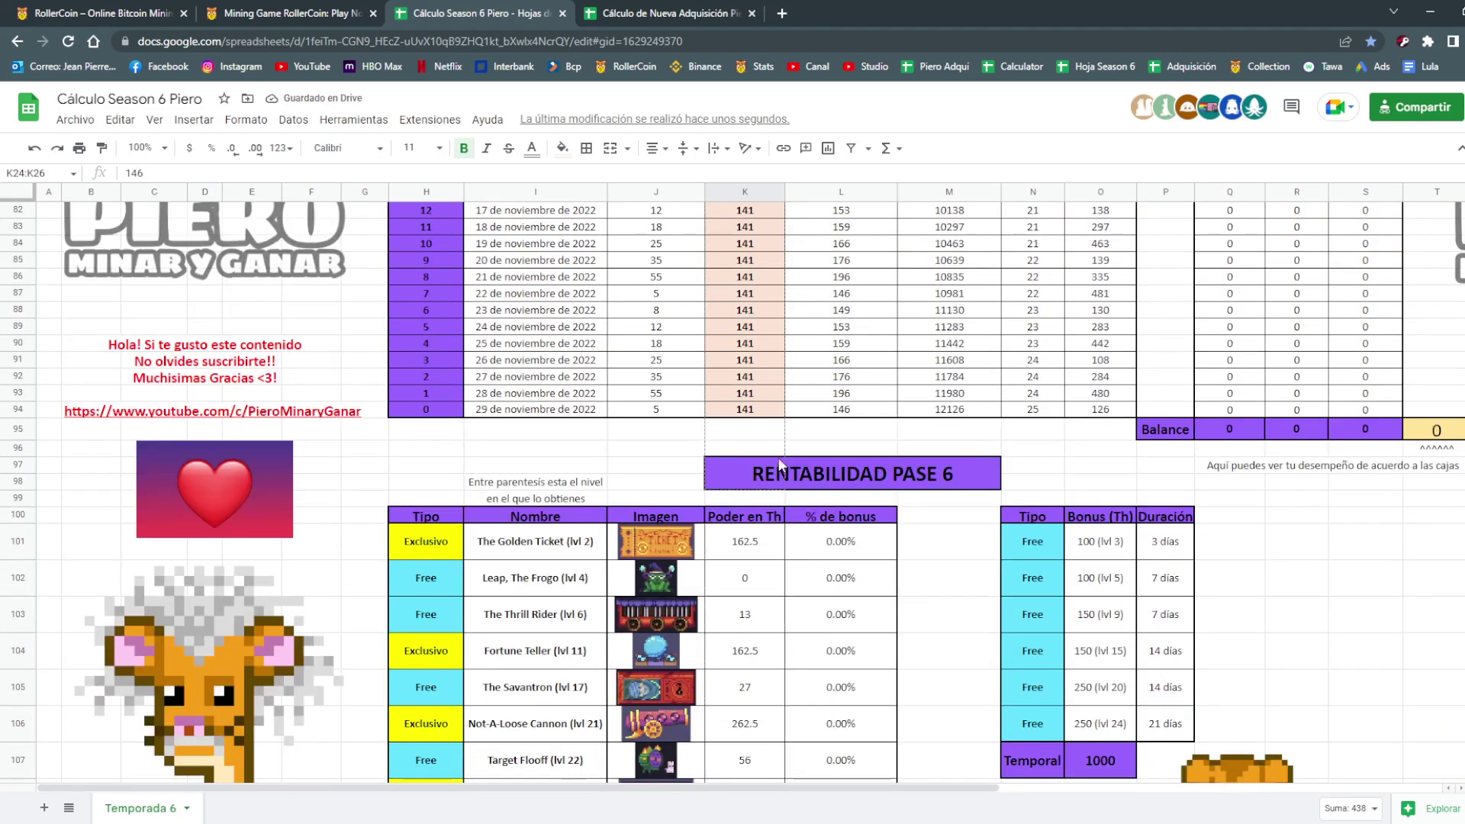
{"action": "left_click", "coordinate": [775, 393], "text": "shift"}
{"action": "key", "text": "ctrl+d"}
{"action": "left_click", "coordinate": [759, 408]}
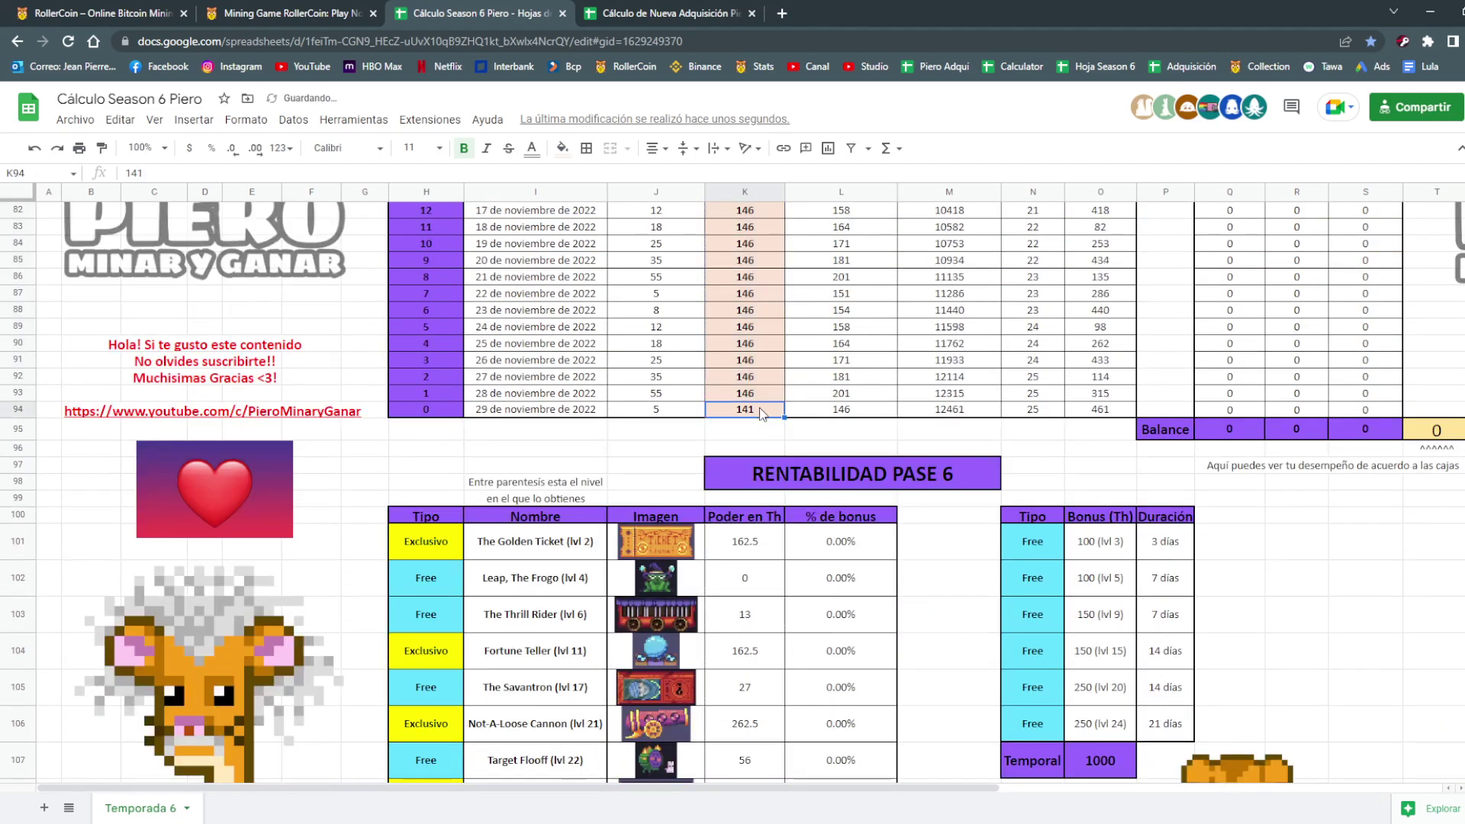
{"action": "scroll", "coordinate": [759, 407], "scroll_direction": "up", "scroll_amount": 4}
{"action": "scroll", "coordinate": [758, 407], "scroll_direction": "up", "scroll_amount": 4}
{"action": "scroll", "coordinate": [759, 408], "scroll_direction": "up", "scroll_amount": 3}
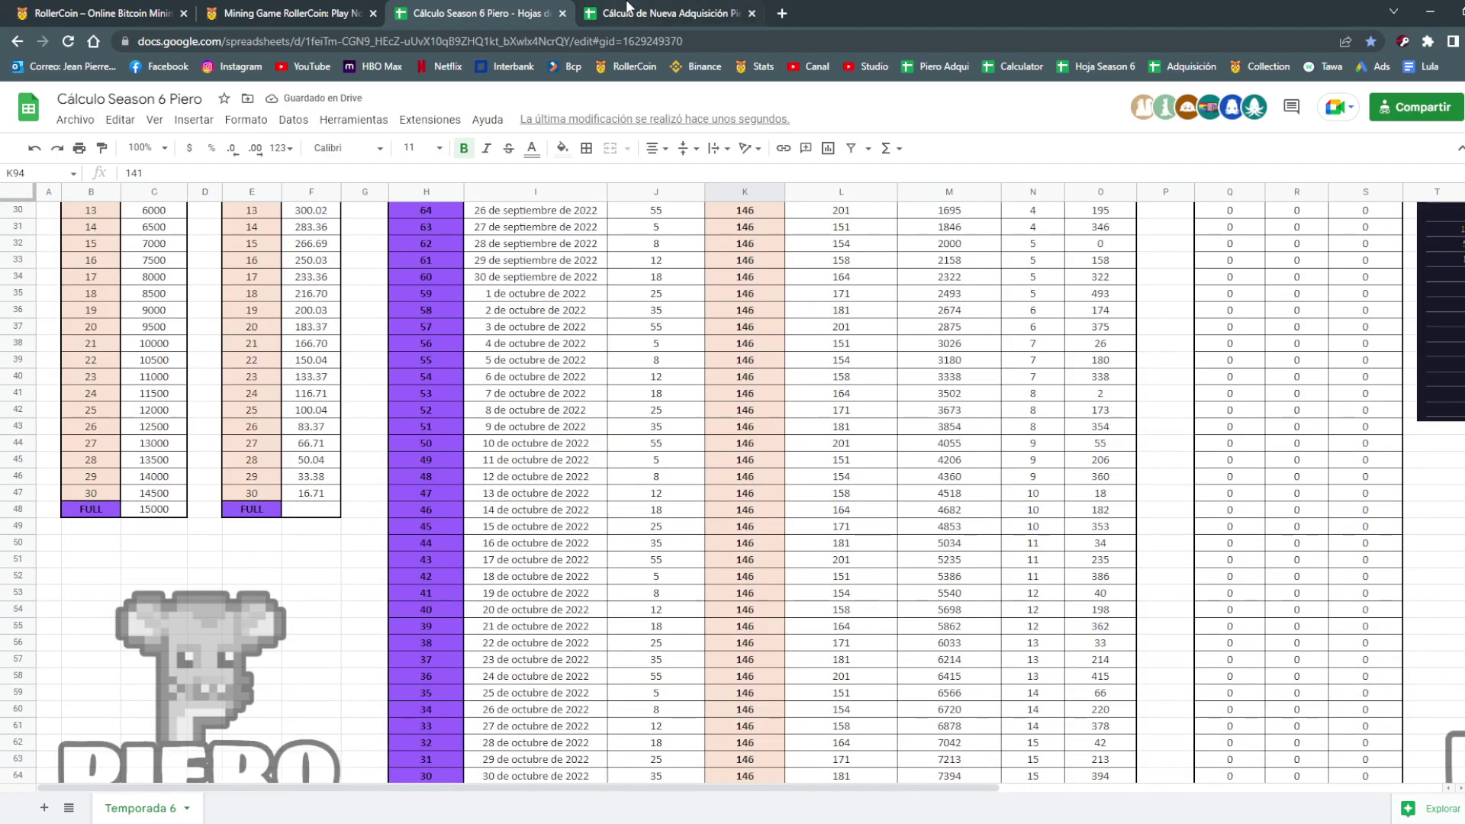
{"action": "left_click", "coordinate": [627, 8]}
{"action": "left_click", "coordinate": [800, 331]}
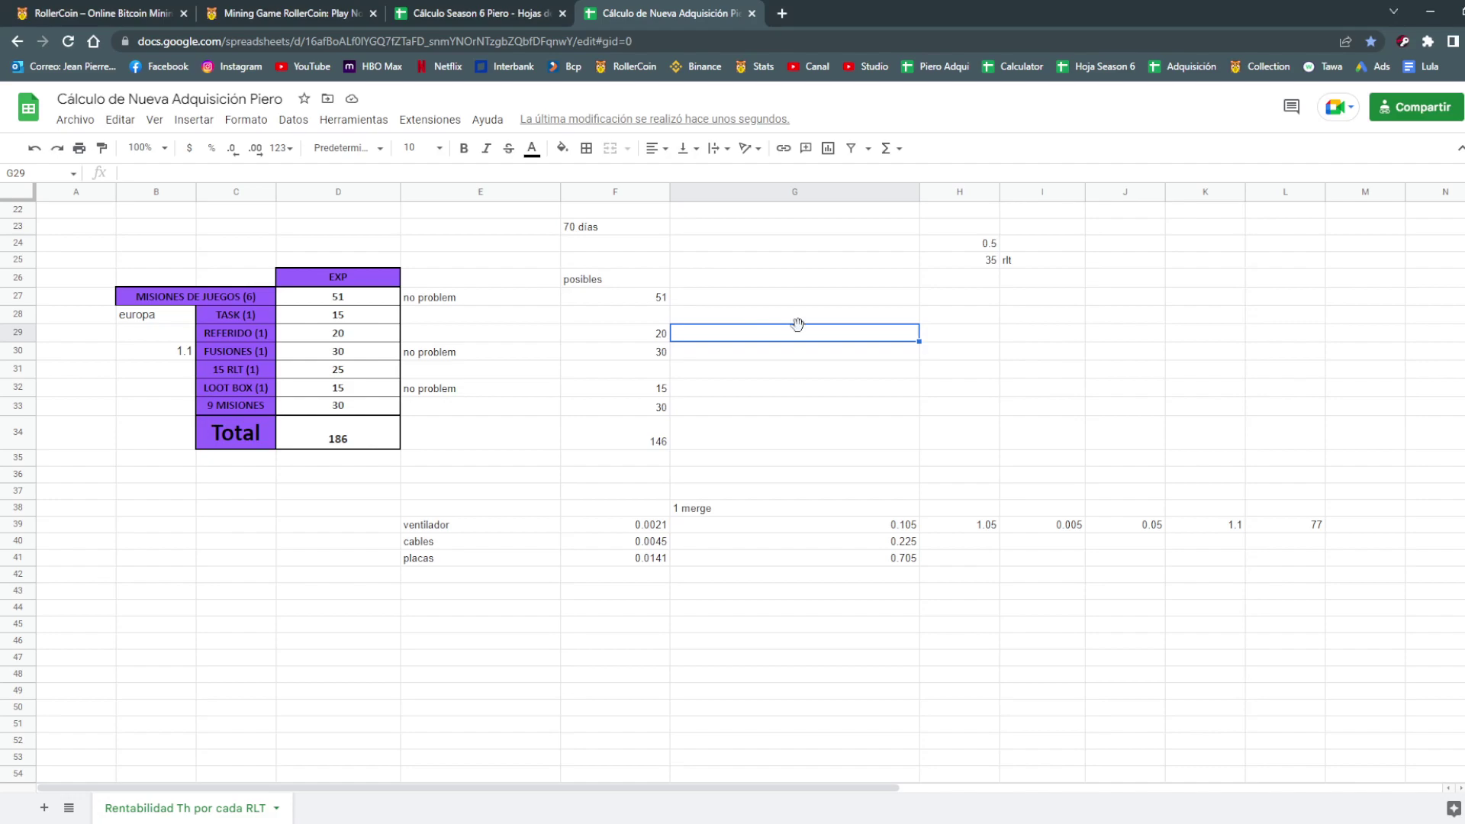
Delete the 20 Referido points and label row 31 'ultima opcion'.
{"action": "key", "text": "Left"}
{"action": "key", "text": "Delete"}
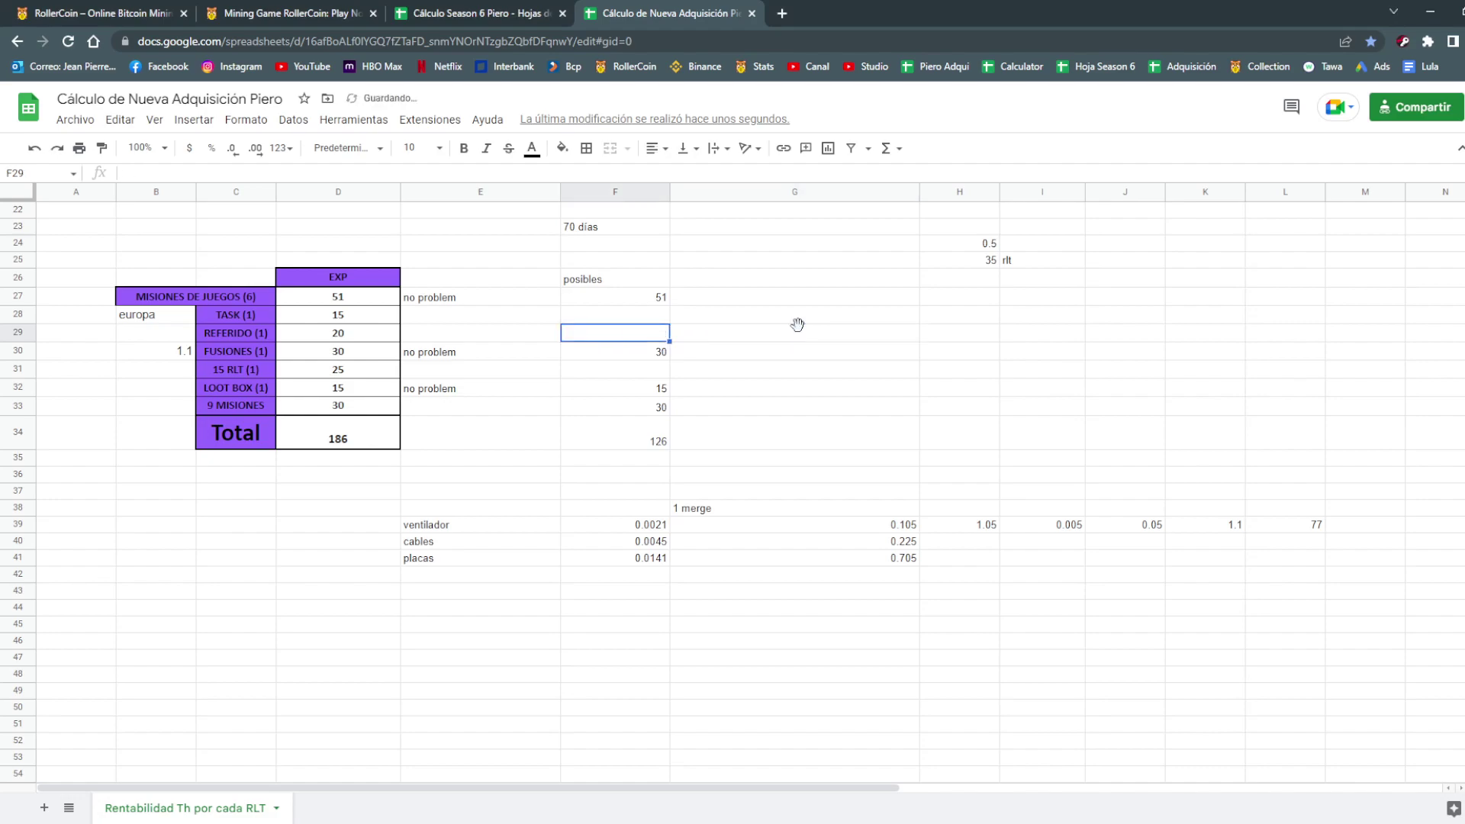
{"action": "key", "text": "Down"}
{"action": "key", "text": "Down"}
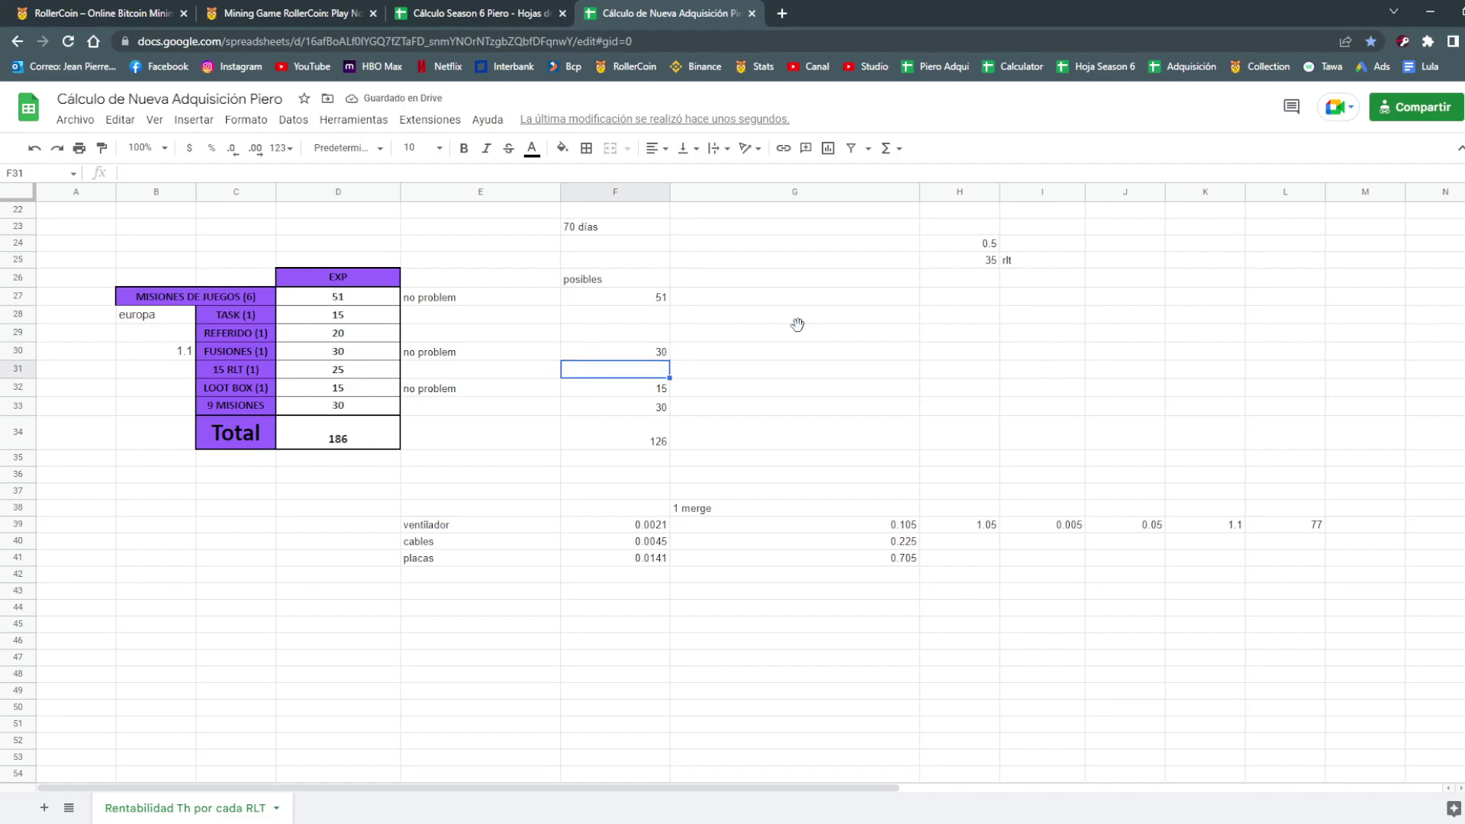
{"action": "key", "text": "Left"}
{"action": "key", "text": "Left"}
{"action": "key", "text": "Left"}
{"action": "key", "text": "Left"}
{"action": "key", "text": "Left"}
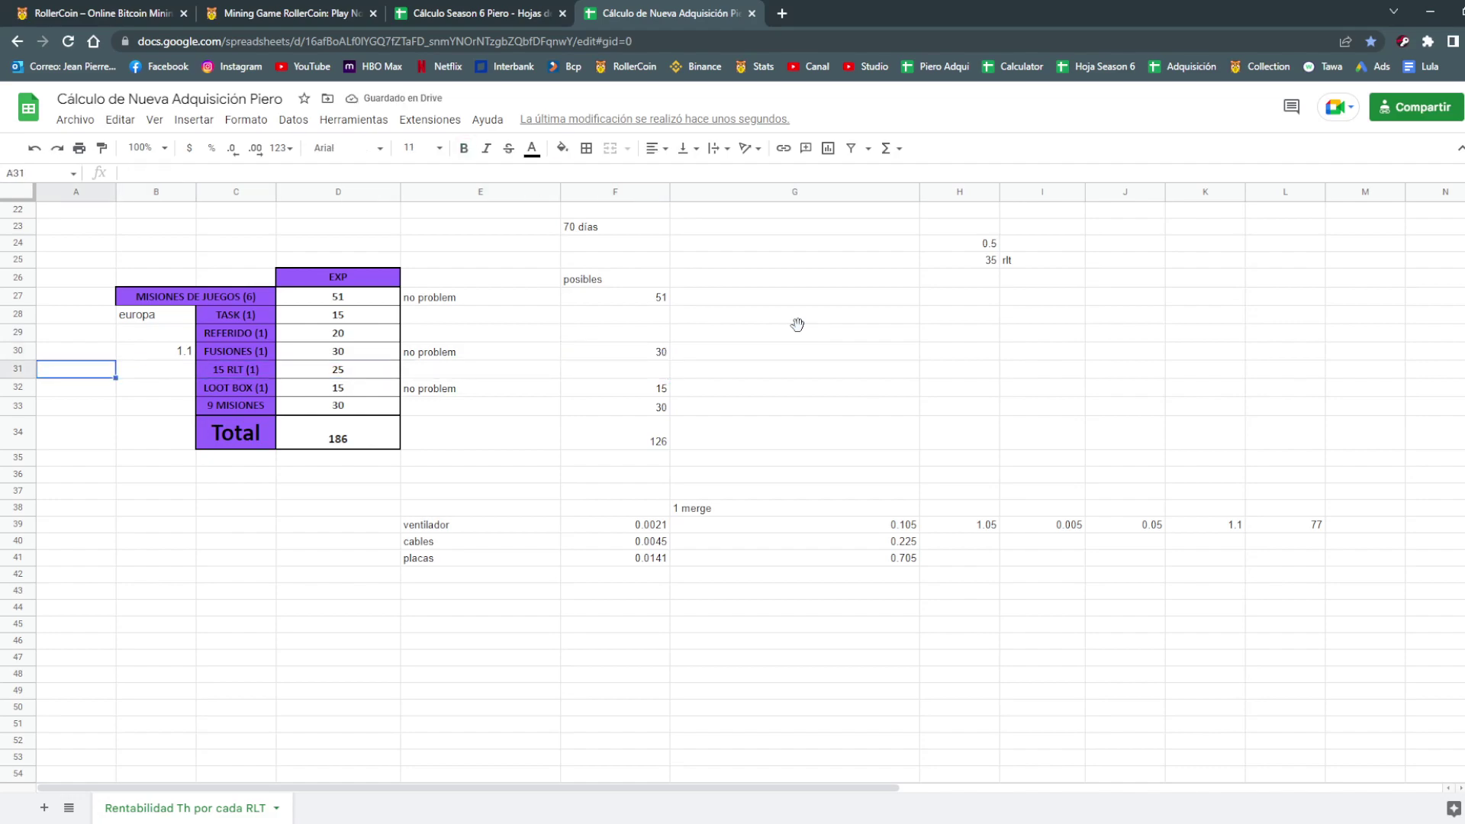
{"action": "type", "text": "ultima opfion"}
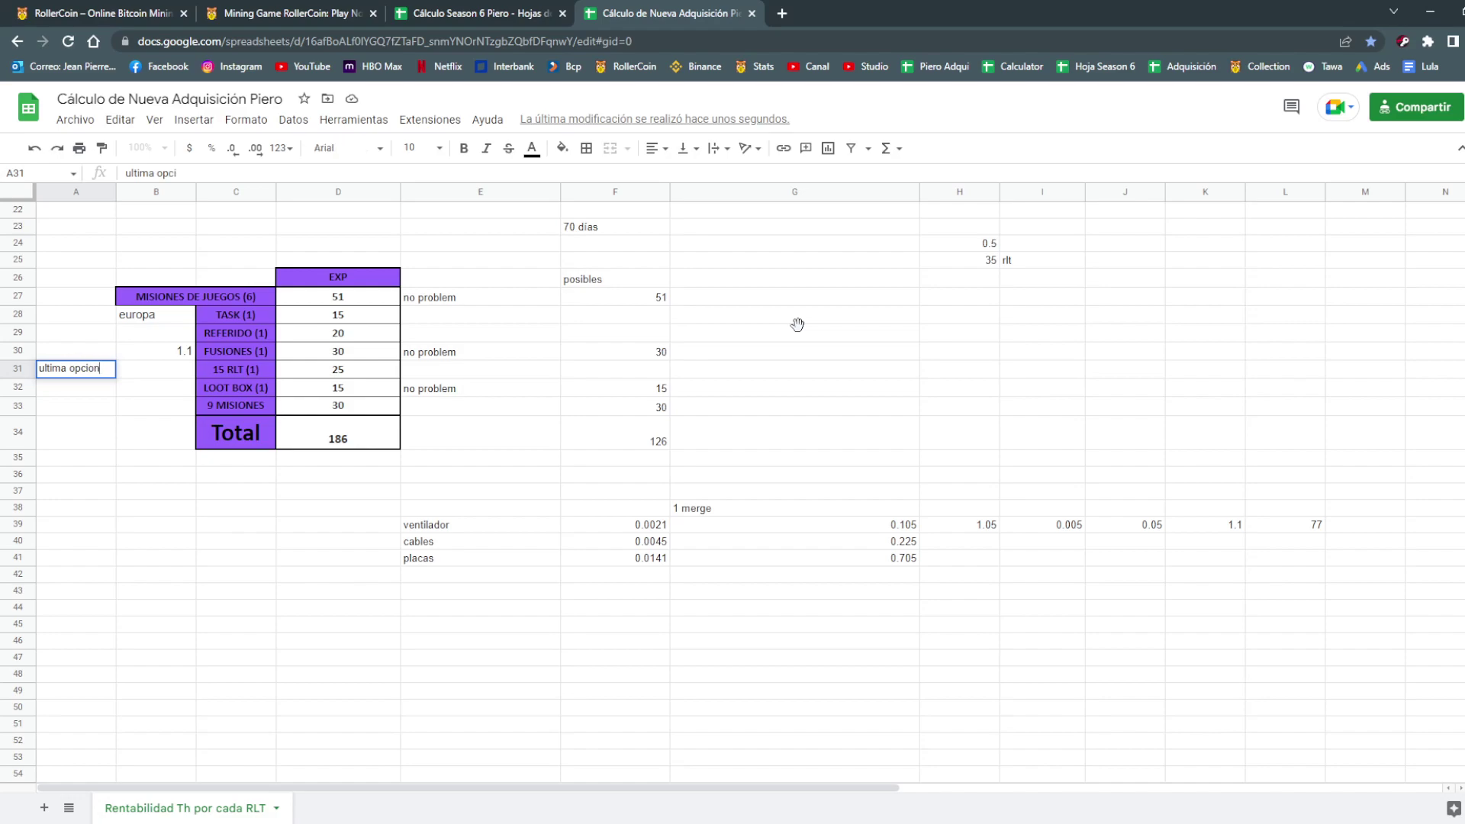
{"action": "type", "text": "cion"}
{"action": "key", "text": "Return"}
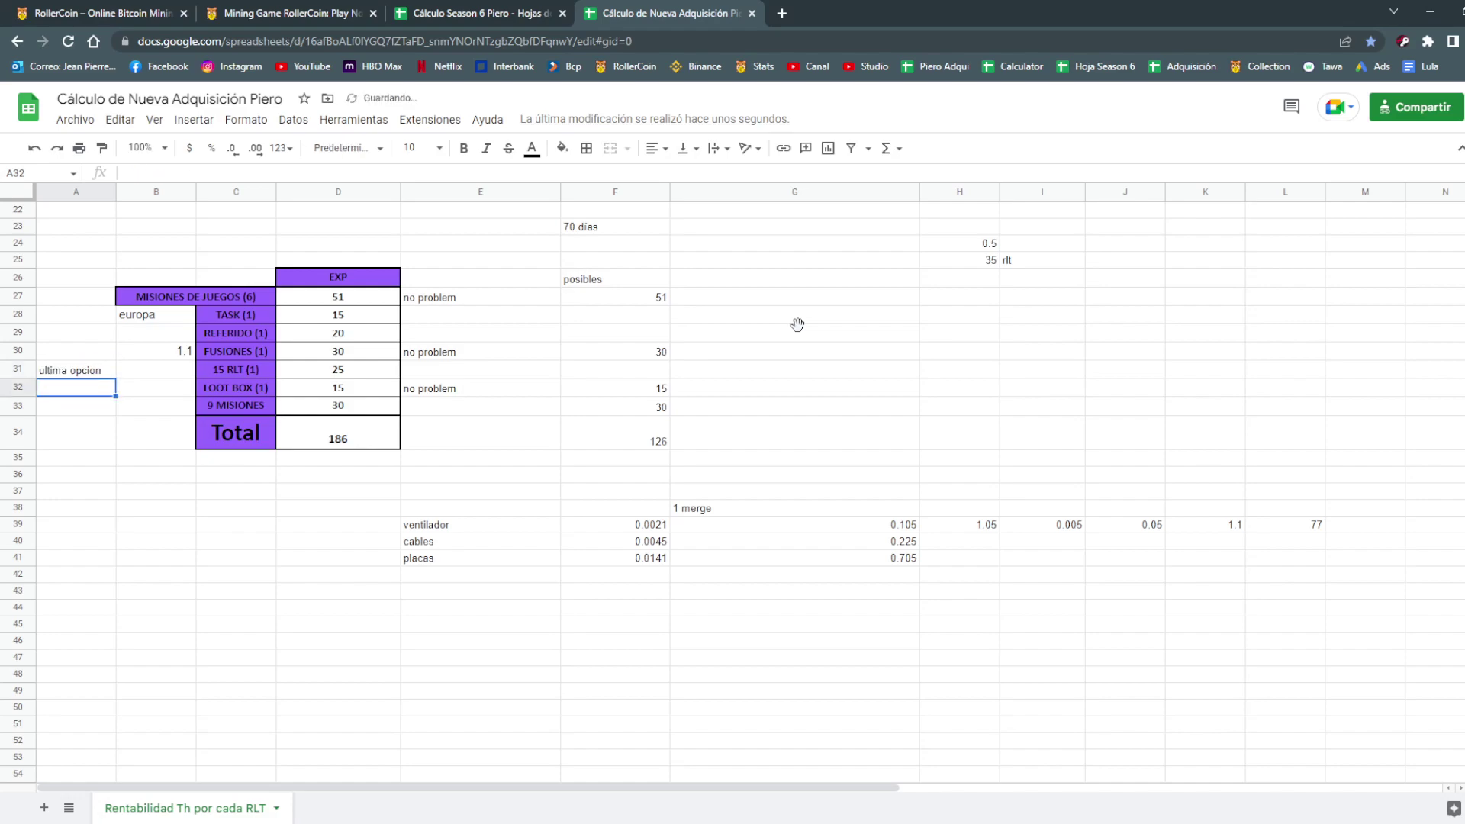
Review the Referido EXP and 15 RLT cells, then open RollerCoin's Event Pass store page.
{"action": "key", "text": "Right"}
{"action": "key", "text": "Up"}
{"action": "key", "text": "Up"}
{"action": "key", "text": "Up"}
{"action": "key", "text": "Up"}
{"action": "key", "text": "Right"}
{"action": "key", "text": "Down"}
{"action": "key", "text": "Right"}
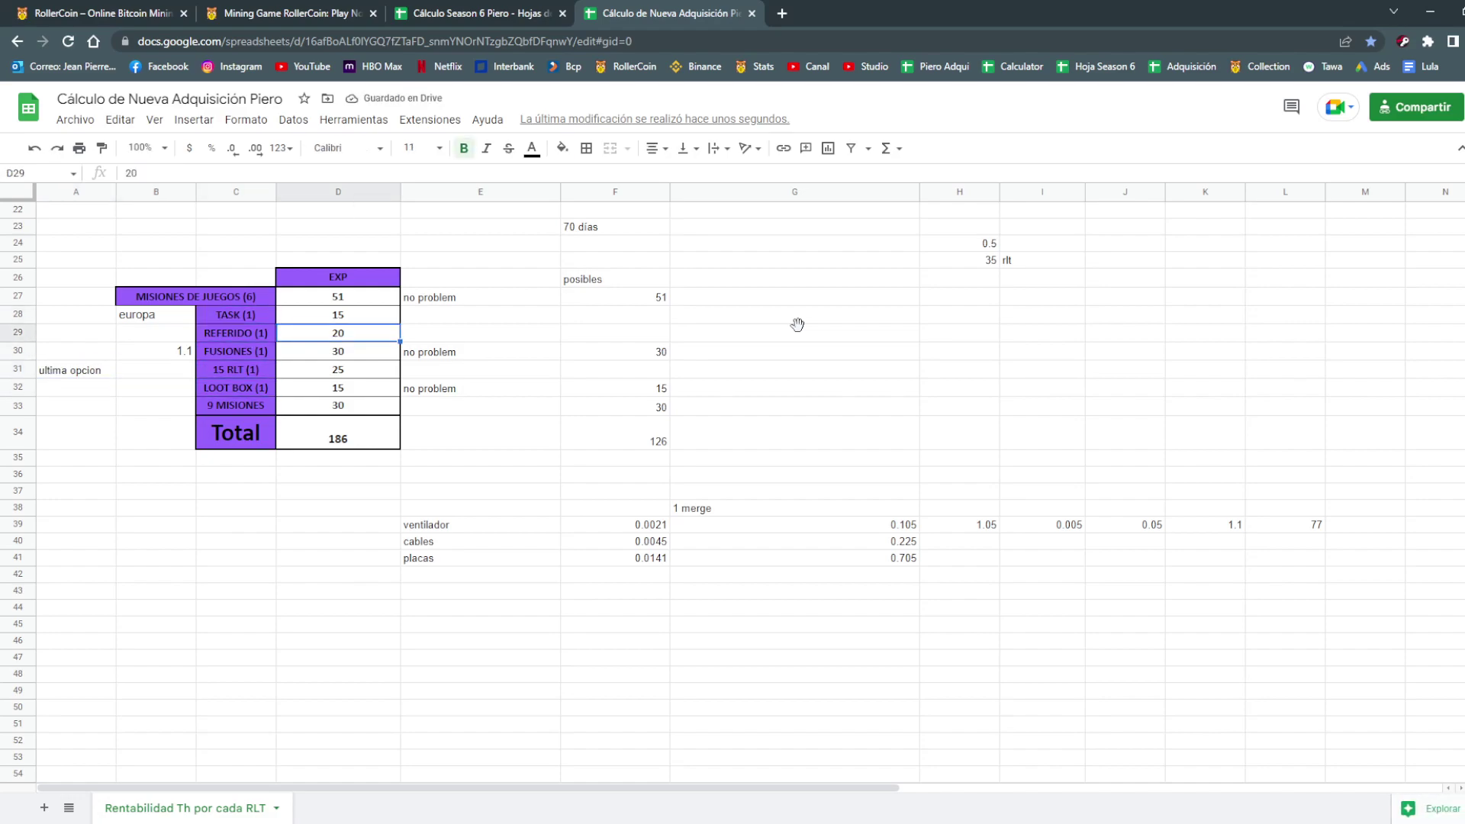
{"action": "key", "text": "Up"}
{"action": "key", "text": "Down"}
{"action": "key", "text": "Up"}
{"action": "key", "text": "Down"}
{"action": "key", "text": "Up"}
{"action": "key", "text": "Down"}
{"action": "key", "text": "Up"}
{"action": "key", "text": "Down"}
{"action": "key", "text": "Up"}
{"action": "key", "text": "Down"}
{"action": "key", "text": "Left"}
{"action": "key", "text": "Left"}
{"action": "key", "text": "Down"}
{"action": "key", "text": "Down"}
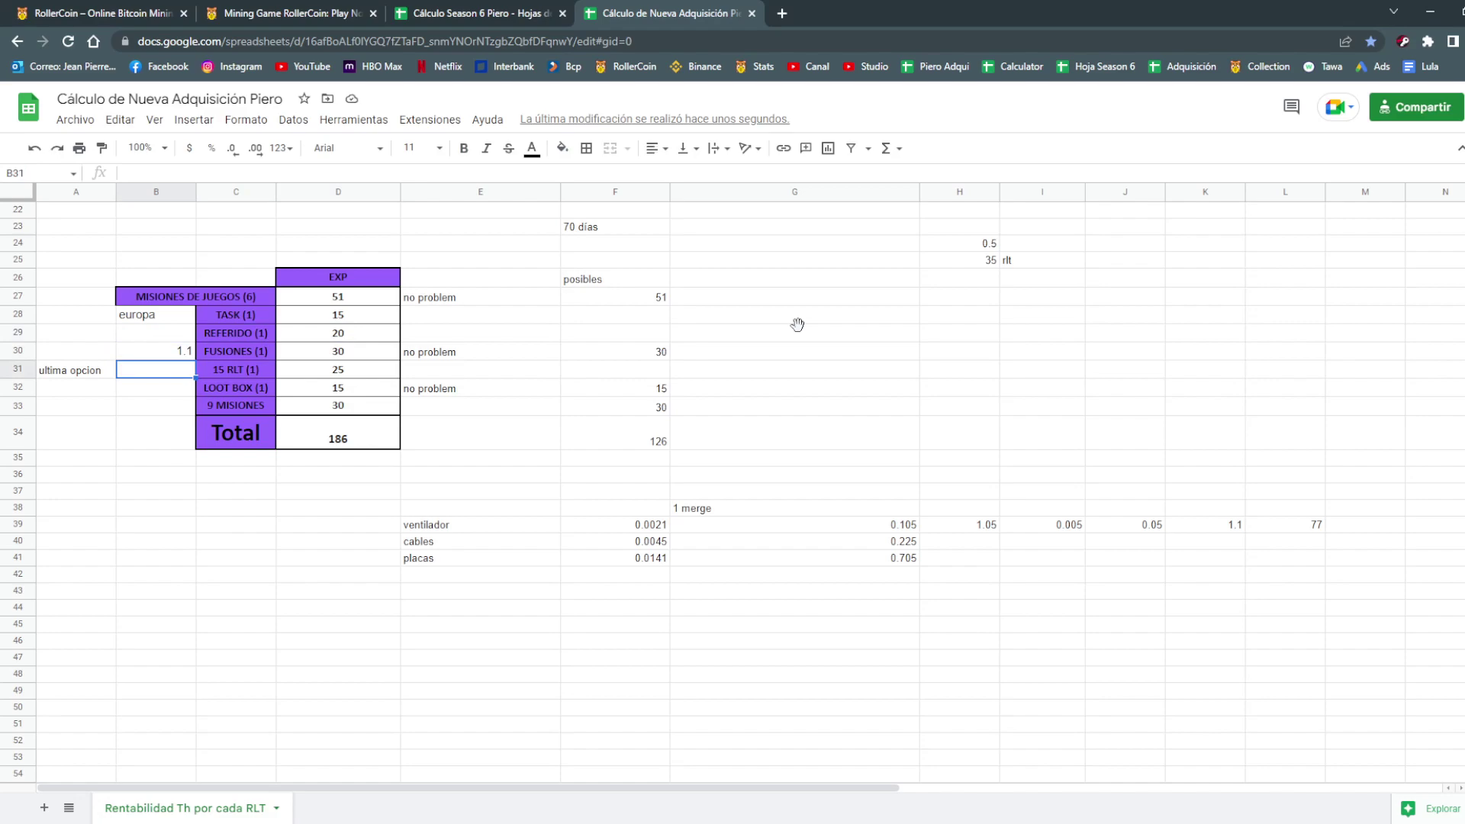
{"action": "key", "text": "Right"}
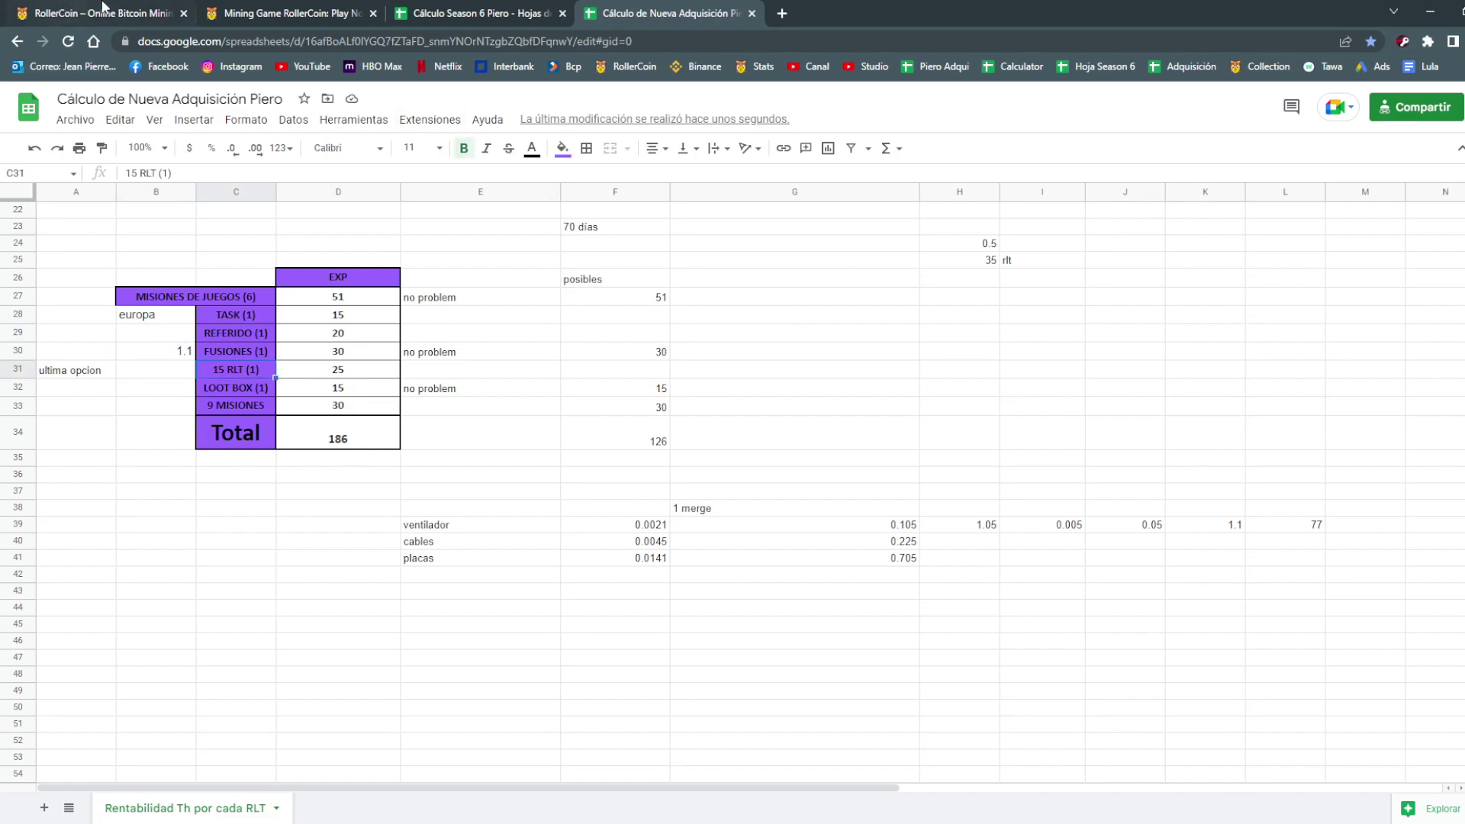
{"action": "left_click", "coordinate": [103, 13]}
{"action": "left_click", "coordinate": [809, 137]}
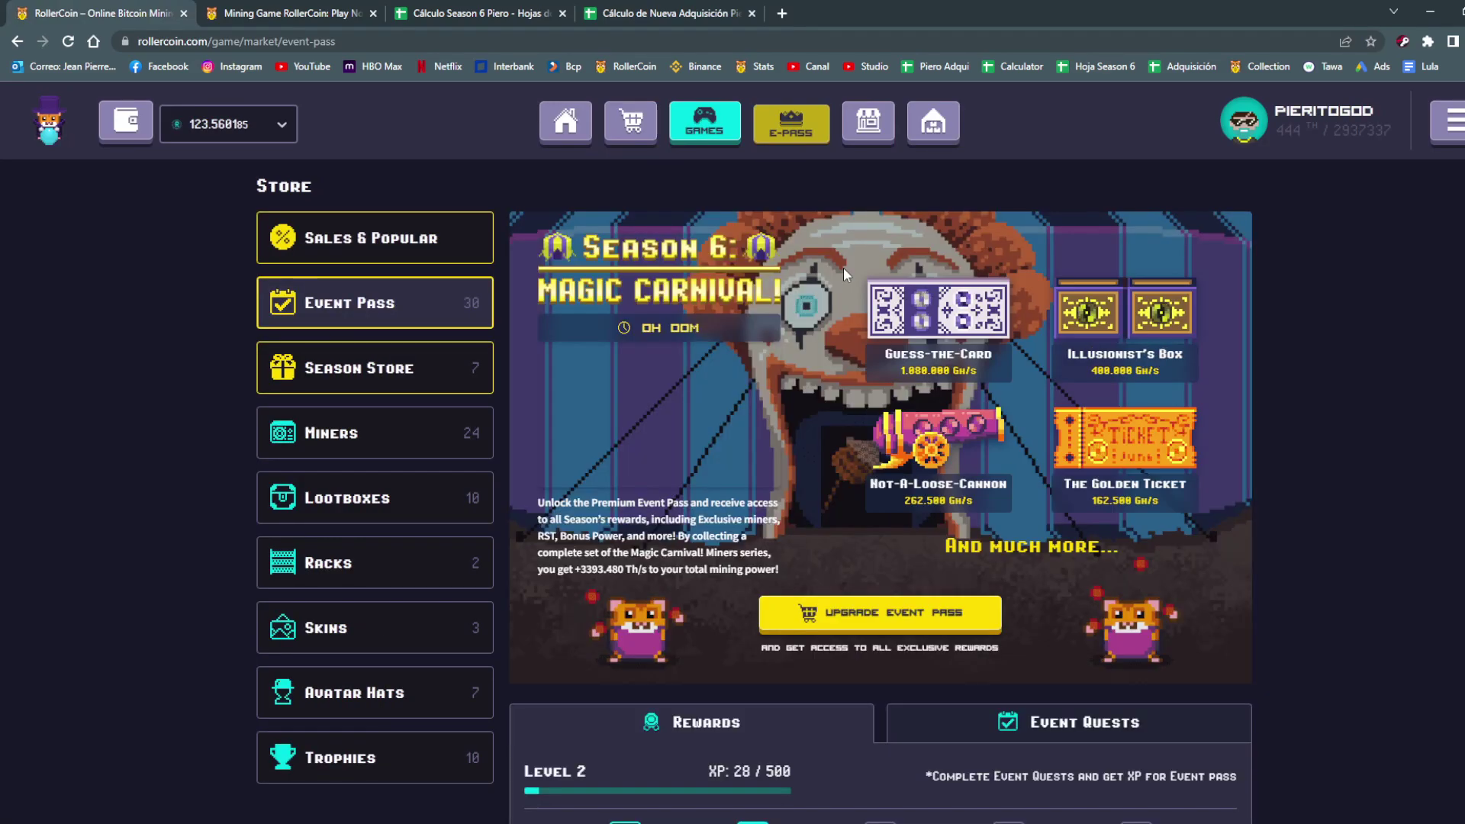
Browse the Season 6 Event Quests list.
{"action": "scroll", "coordinate": [844, 273], "scroll_direction": "down", "scroll_amount": 6}
{"action": "left_click", "coordinate": [1126, 248]}
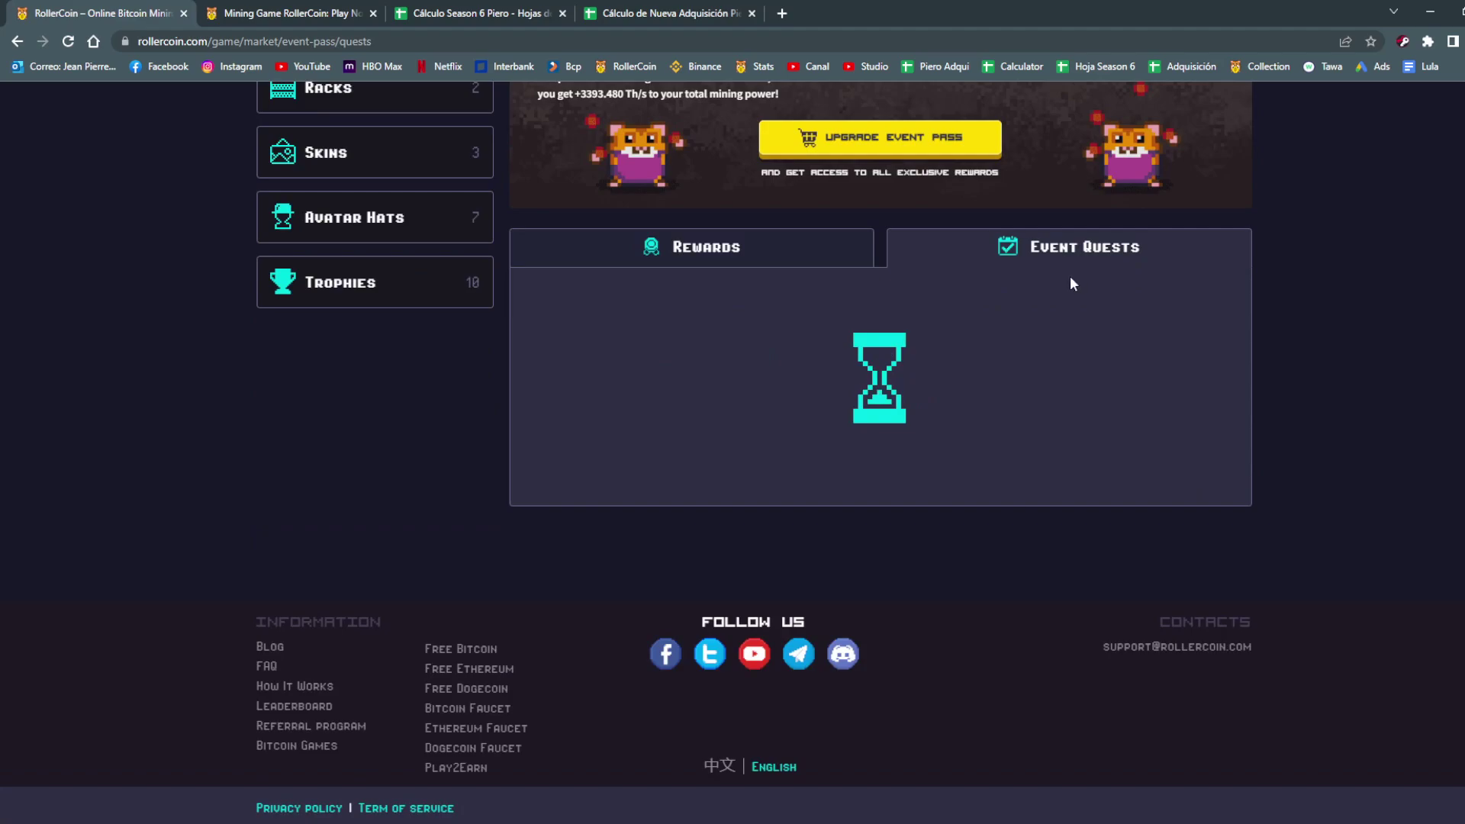
{"action": "scroll", "coordinate": [1051, 343], "scroll_direction": "down", "scroll_amount": 7}
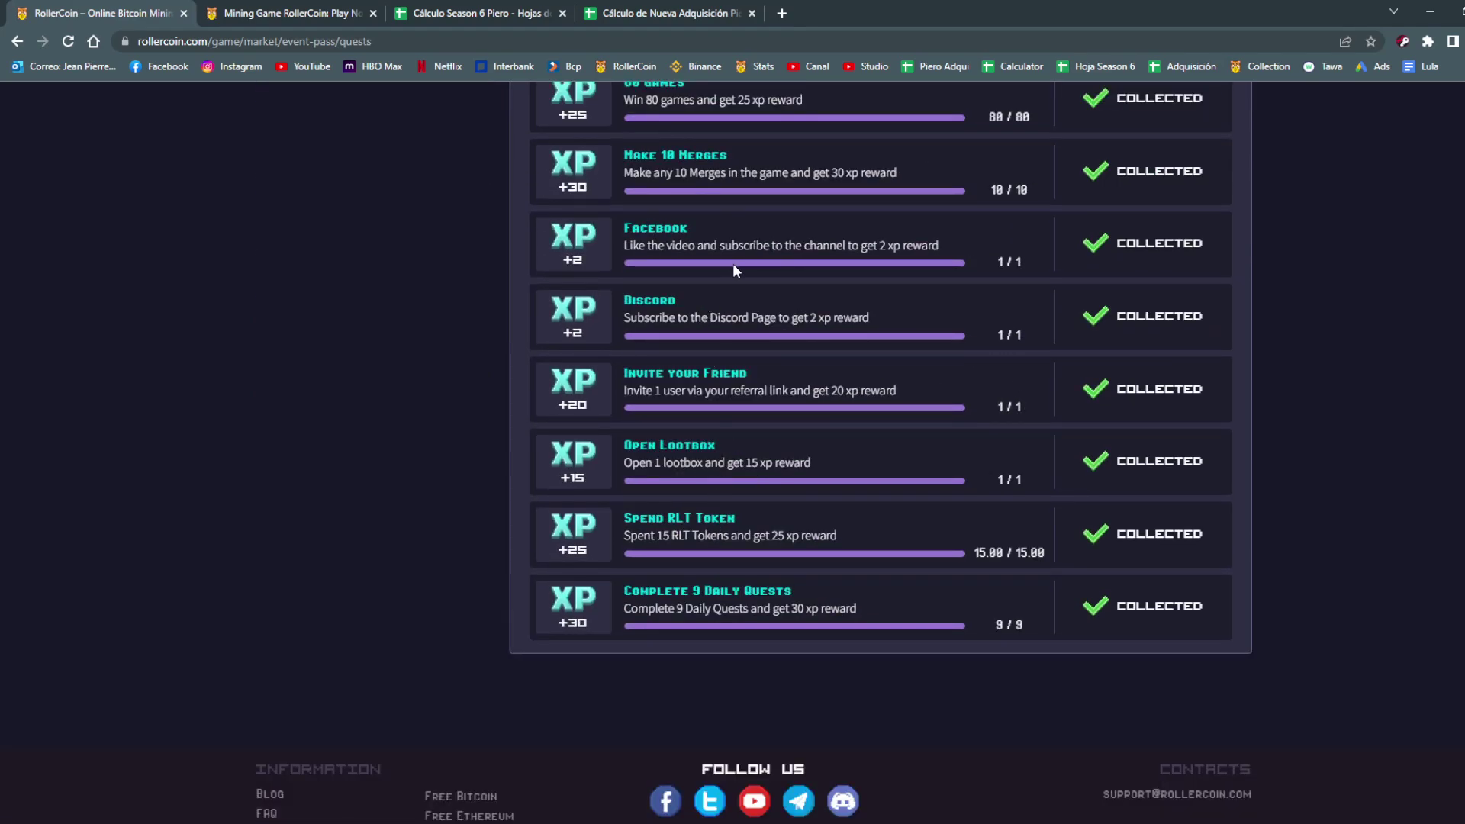
{"action": "left_click_drag", "start_coordinate": [657, 538], "coordinate": [756, 538]}
{"action": "scroll", "coordinate": [895, 509], "scroll_direction": "up", "scroll_amount": 6}
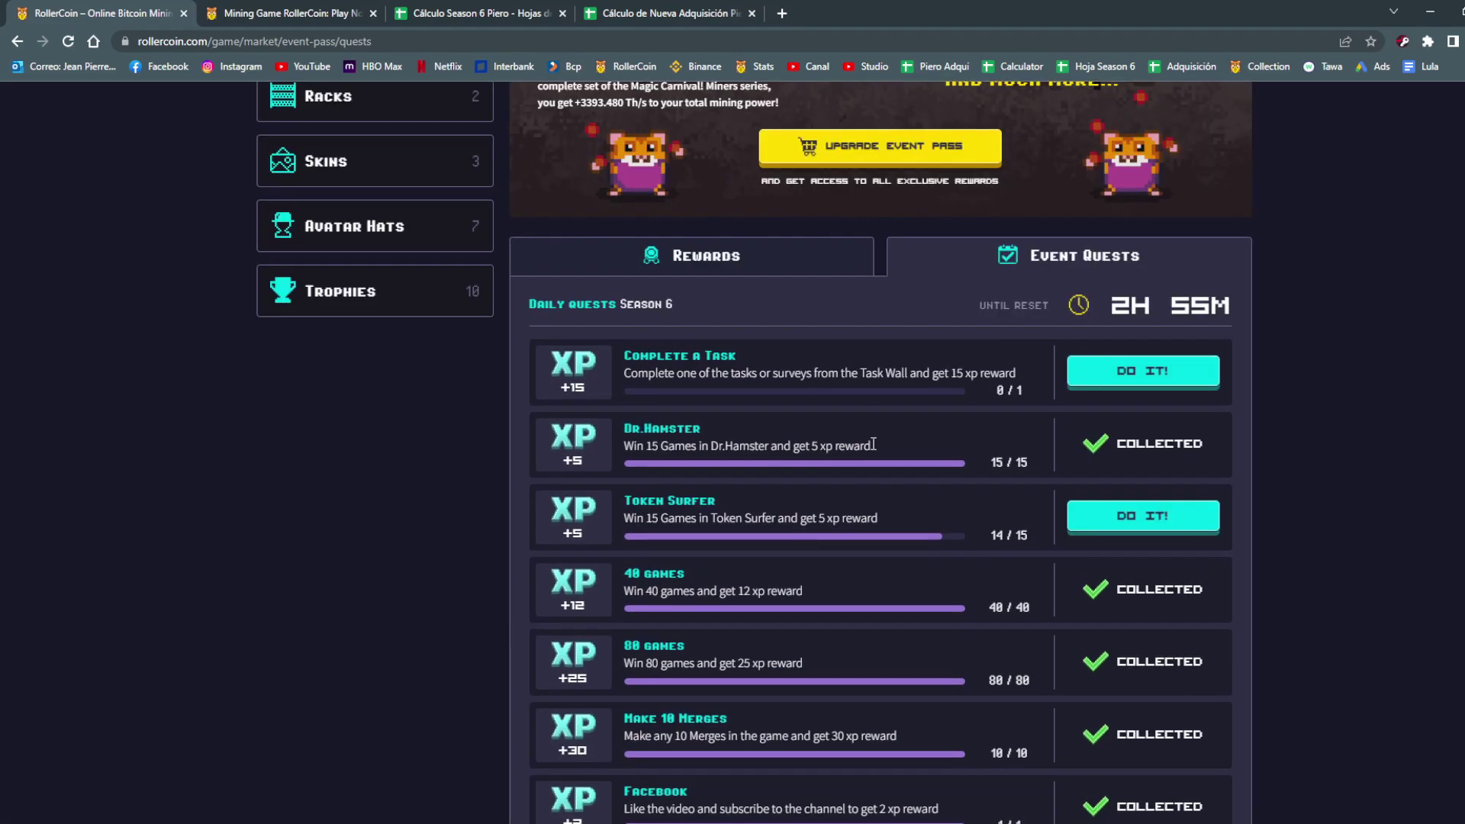
{"action": "scroll", "coordinate": [612, 195], "scroll_direction": "up", "scroll_amount": 7}
Go back to the game home and show the second room of miners.
{"action": "left_click", "coordinate": [565, 122]}
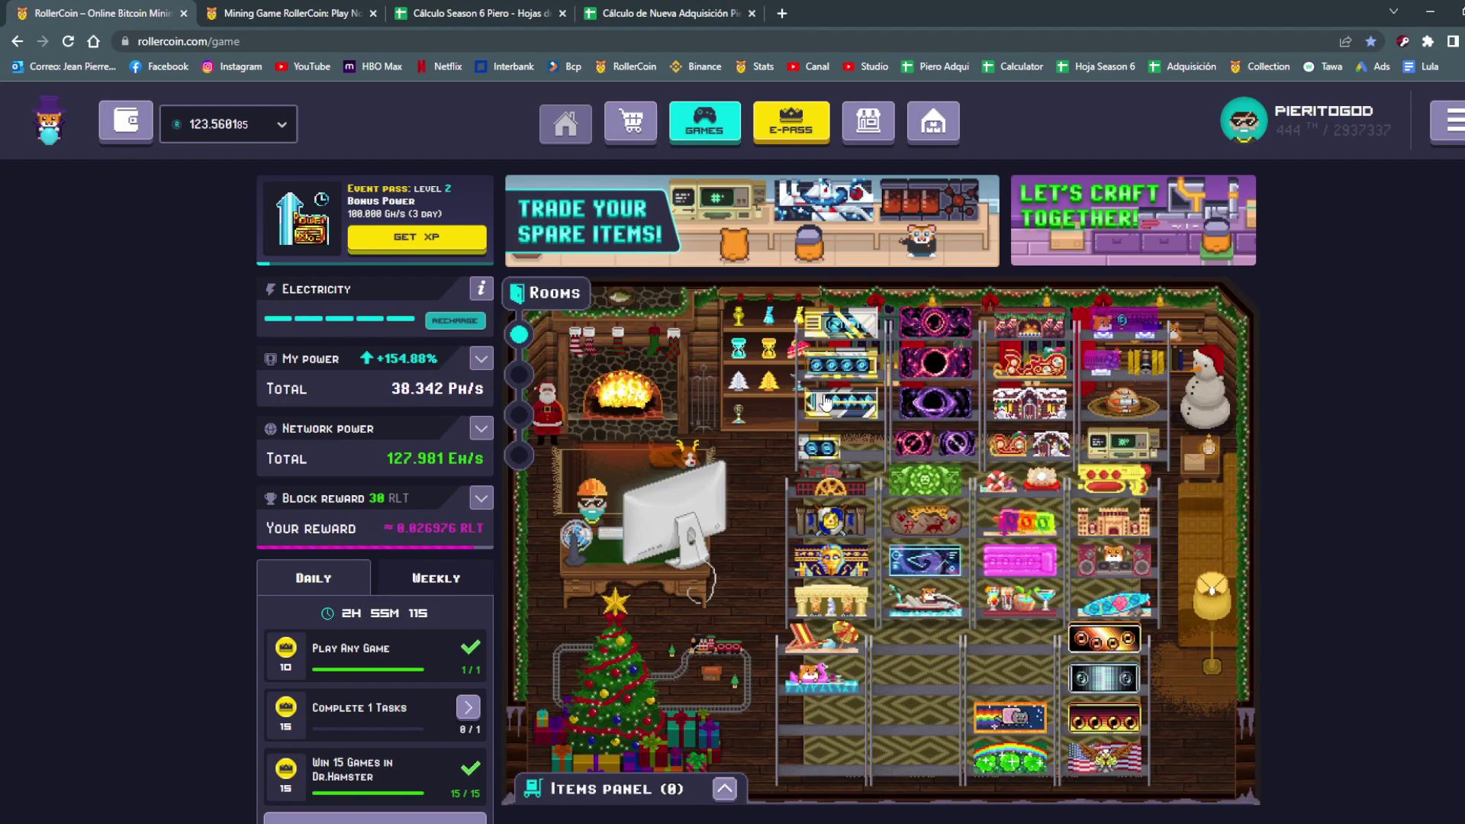
{"action": "scroll", "coordinate": [516, 208], "scroll_direction": "down", "scroll_amount": 2}
{"action": "left_click", "coordinate": [517, 213]}
{"action": "scroll", "coordinate": [1293, 461], "scroll_direction": "up", "scroll_amount": 1}
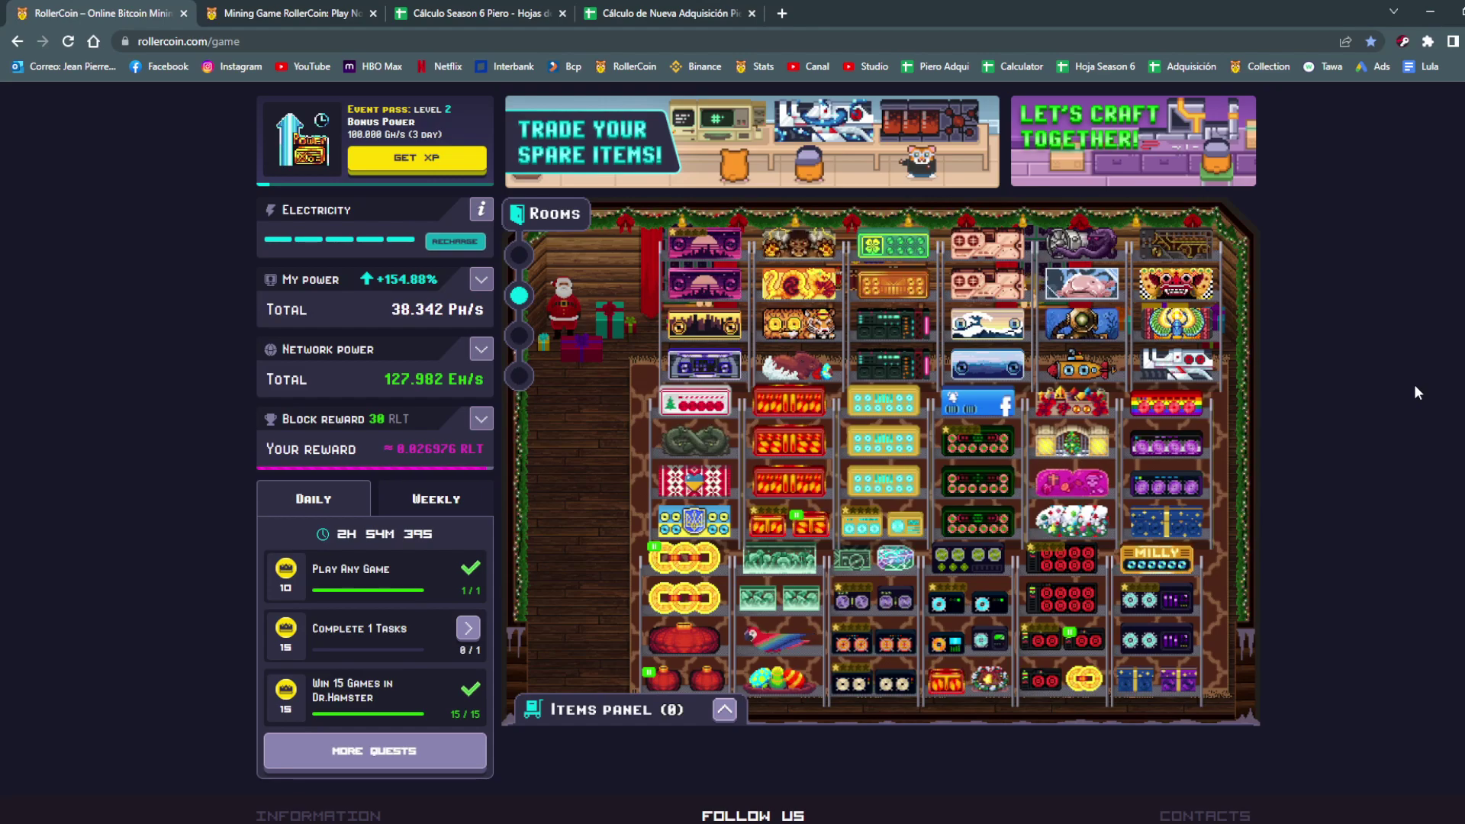
{"action": "scroll", "coordinate": [1413, 383], "scroll_direction": "up", "scroll_amount": 1}
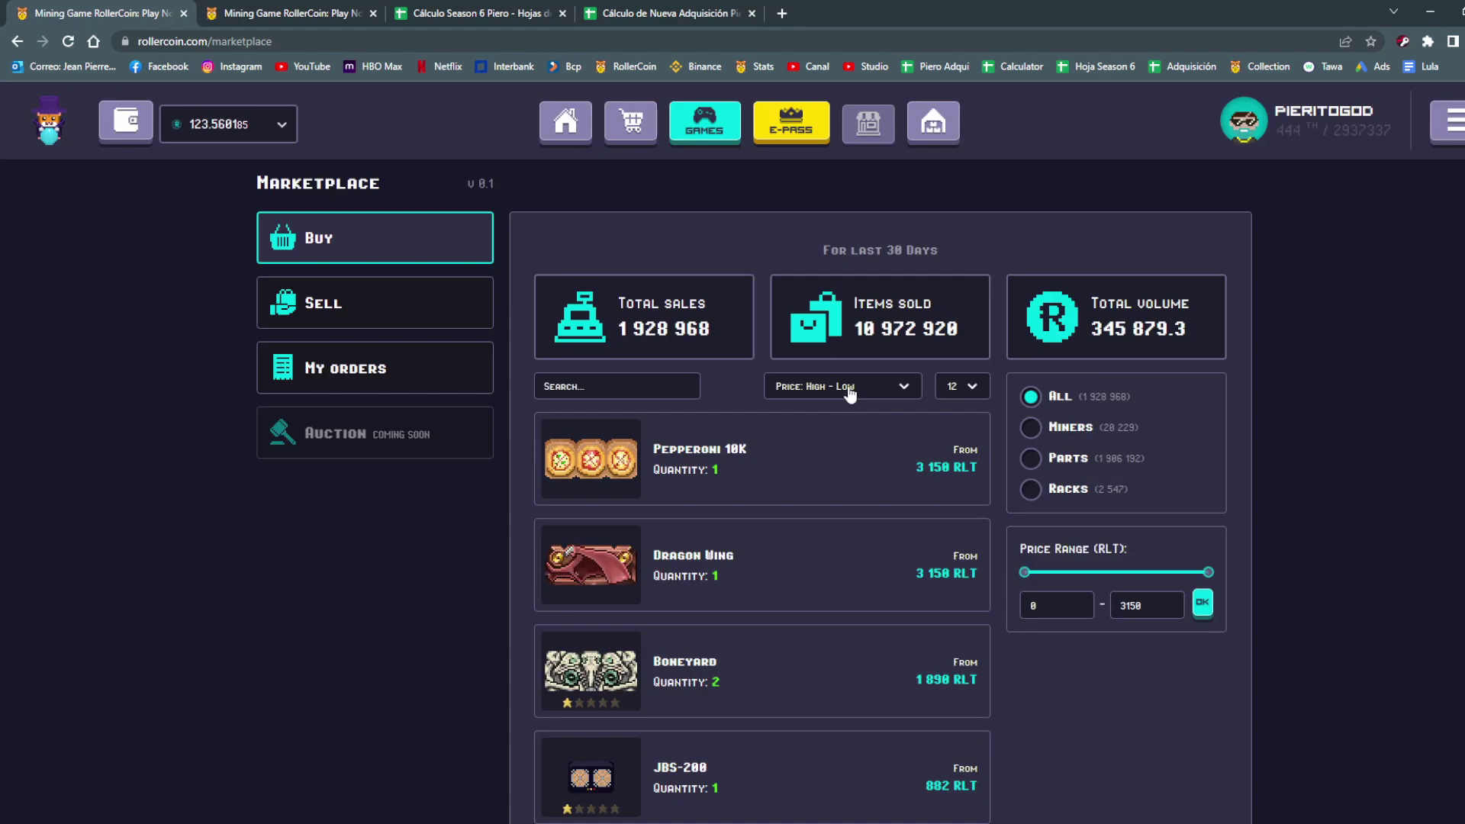
Sort Marketplace parts by Price: Low - High and check the Rare Fan's price.
{"action": "left_click", "coordinate": [841, 387]}
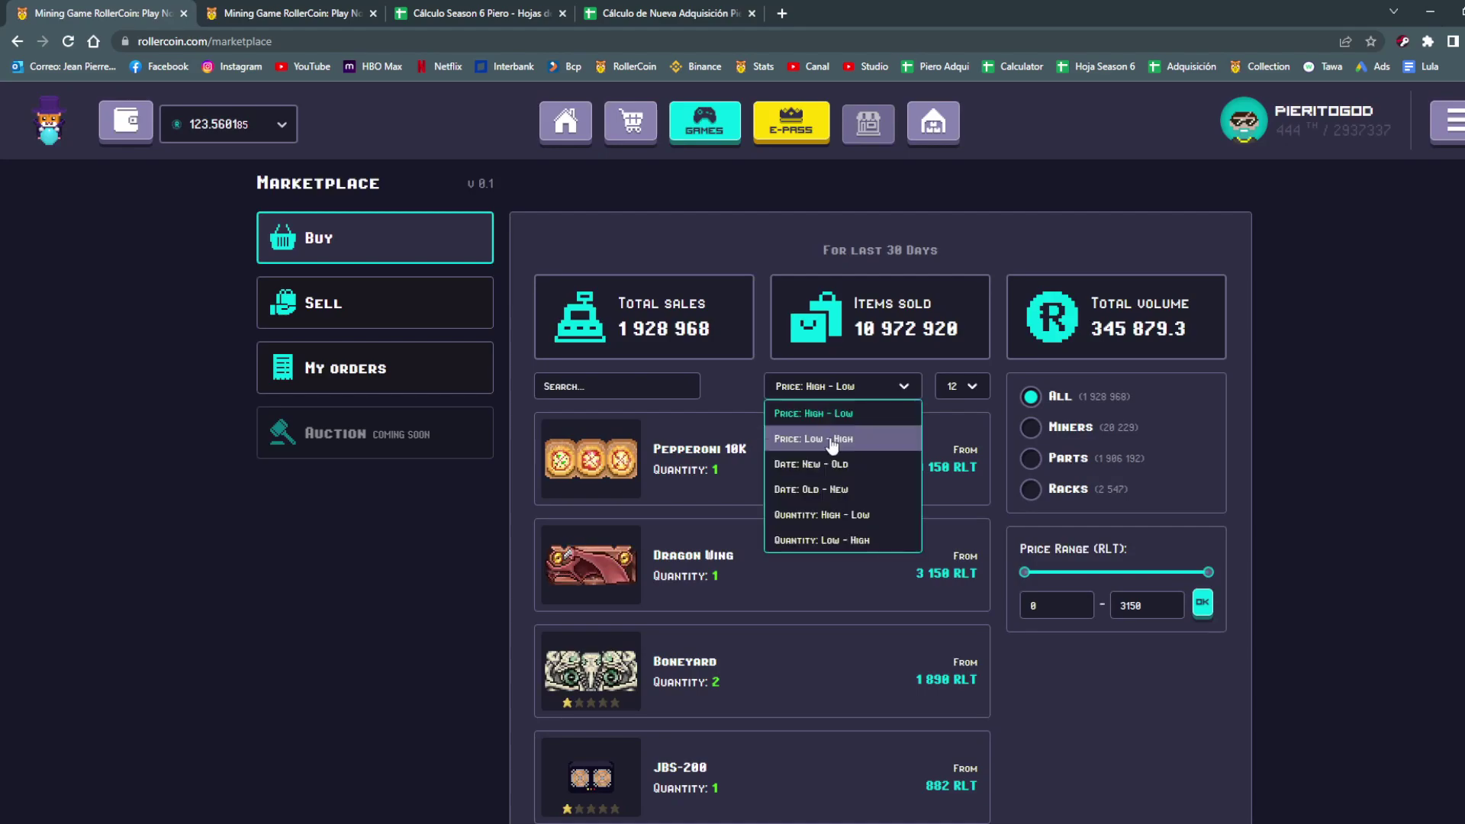
{"action": "left_click", "coordinate": [830, 437]}
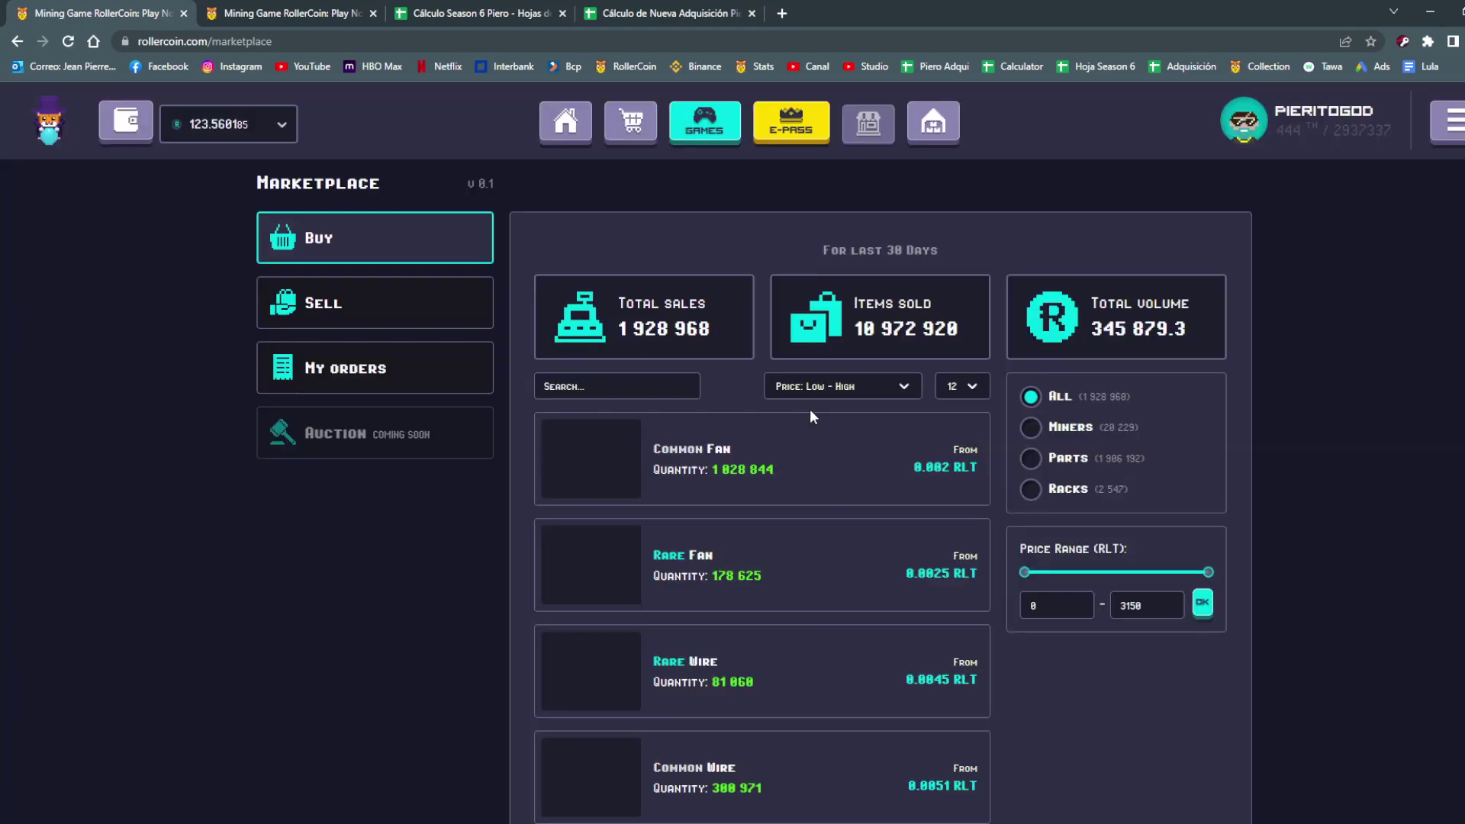
{"action": "scroll", "coordinate": [805, 496], "scroll_direction": "down", "scroll_amount": 3}
{"action": "scroll", "coordinate": [805, 496], "scroll_direction": "down", "scroll_amount": 2}
{"action": "left_click", "coordinate": [808, 262]}
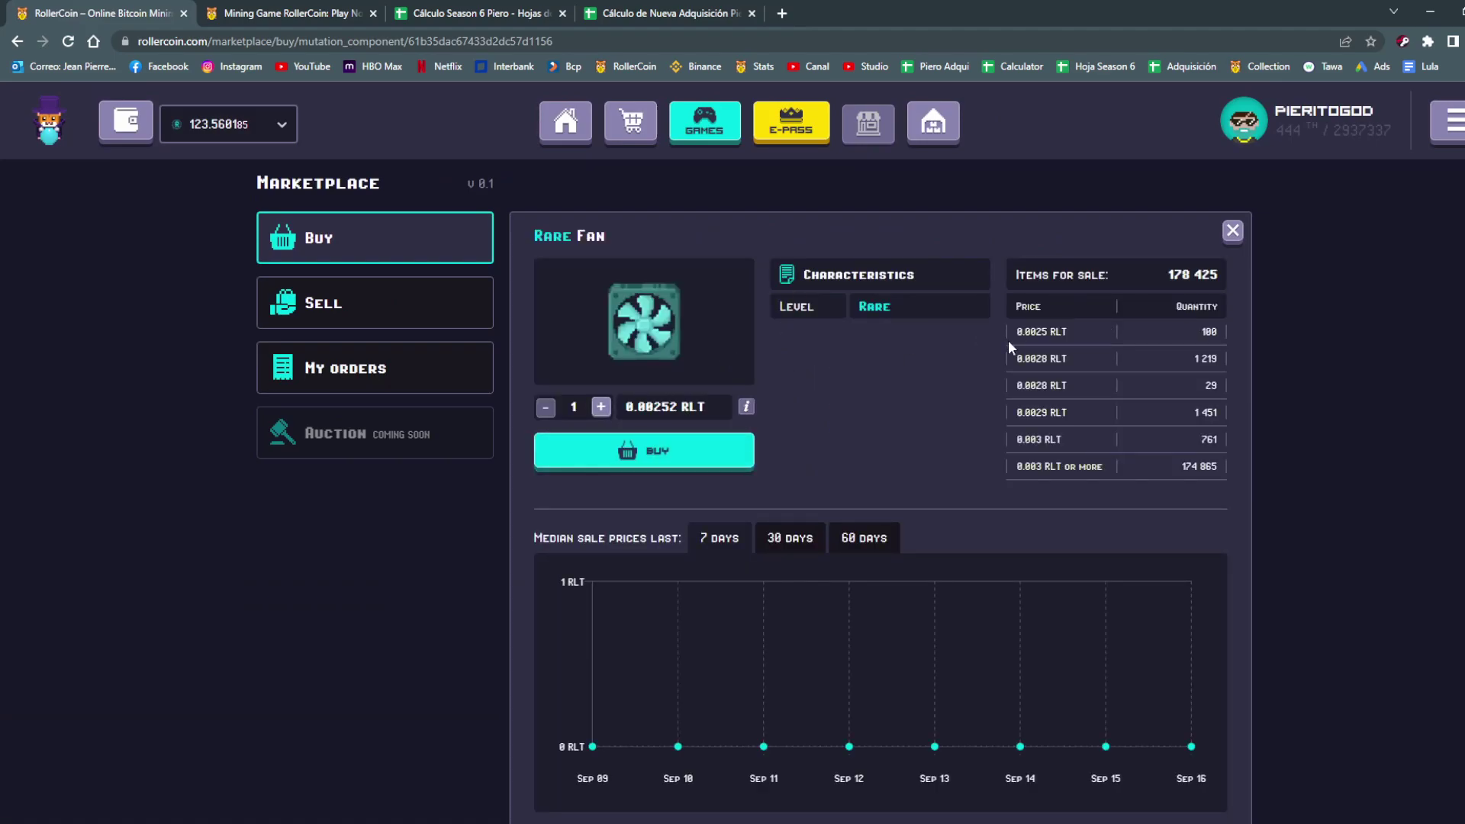
{"action": "left_click_drag", "start_coordinate": [639, 400], "coordinate": [944, 385]}
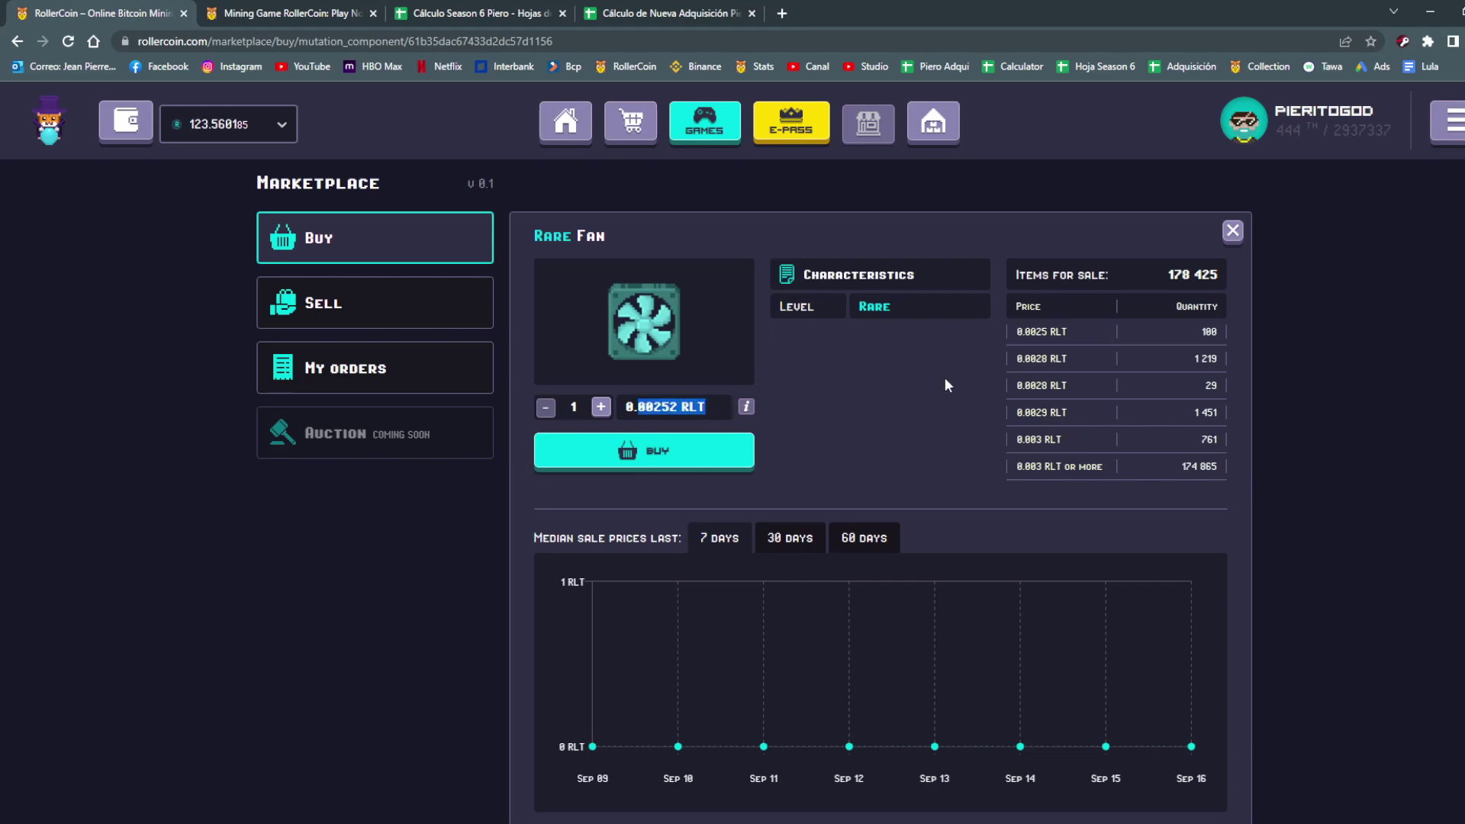
{"action": "left_click", "coordinate": [1019, 330]}
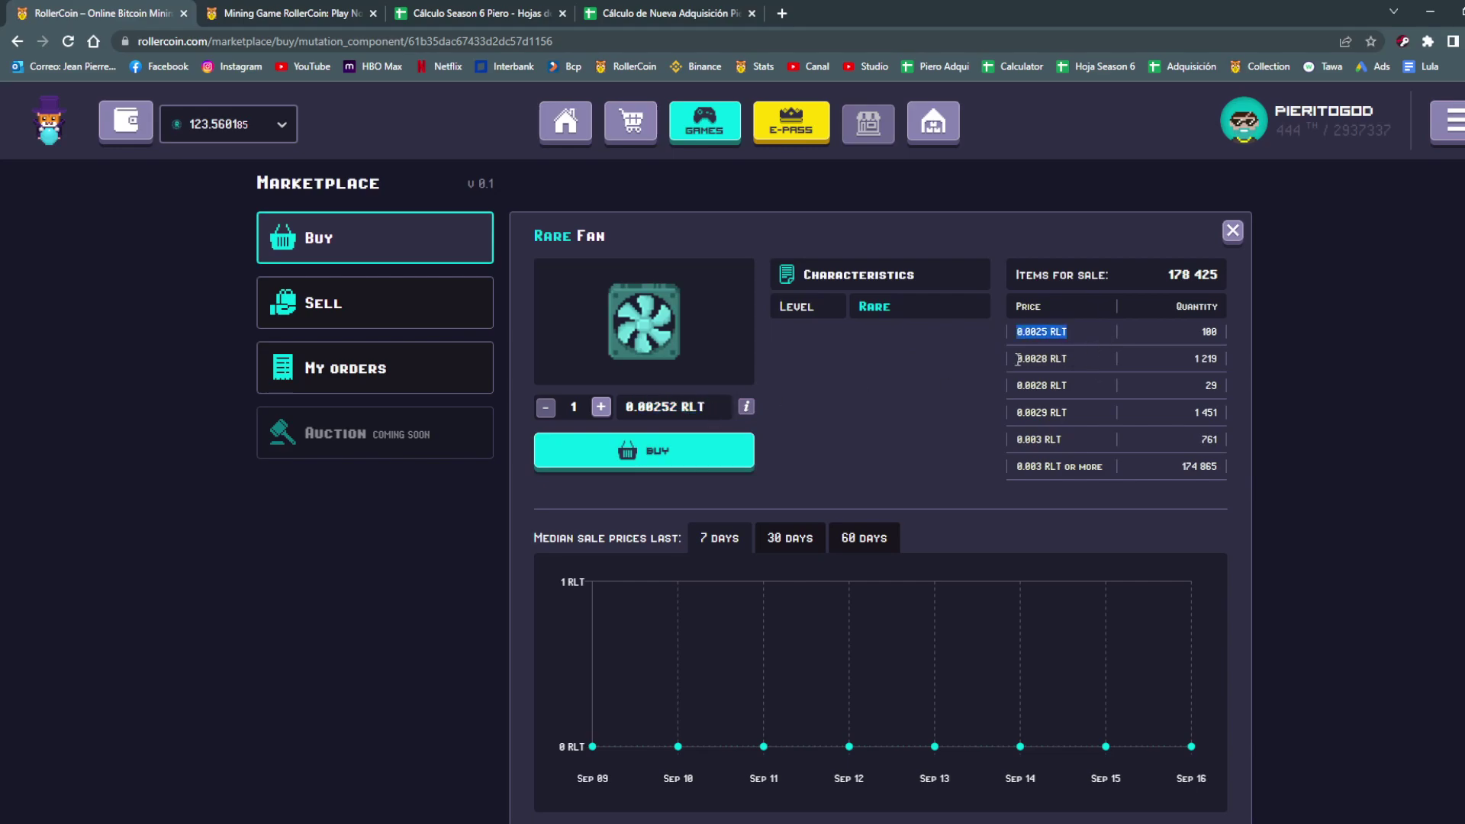
Browse the parts marketplace listings for wire and hashboard prices.
{"action": "left_click", "coordinate": [722, 132]}
{"action": "left_click", "coordinate": [630, 121]}
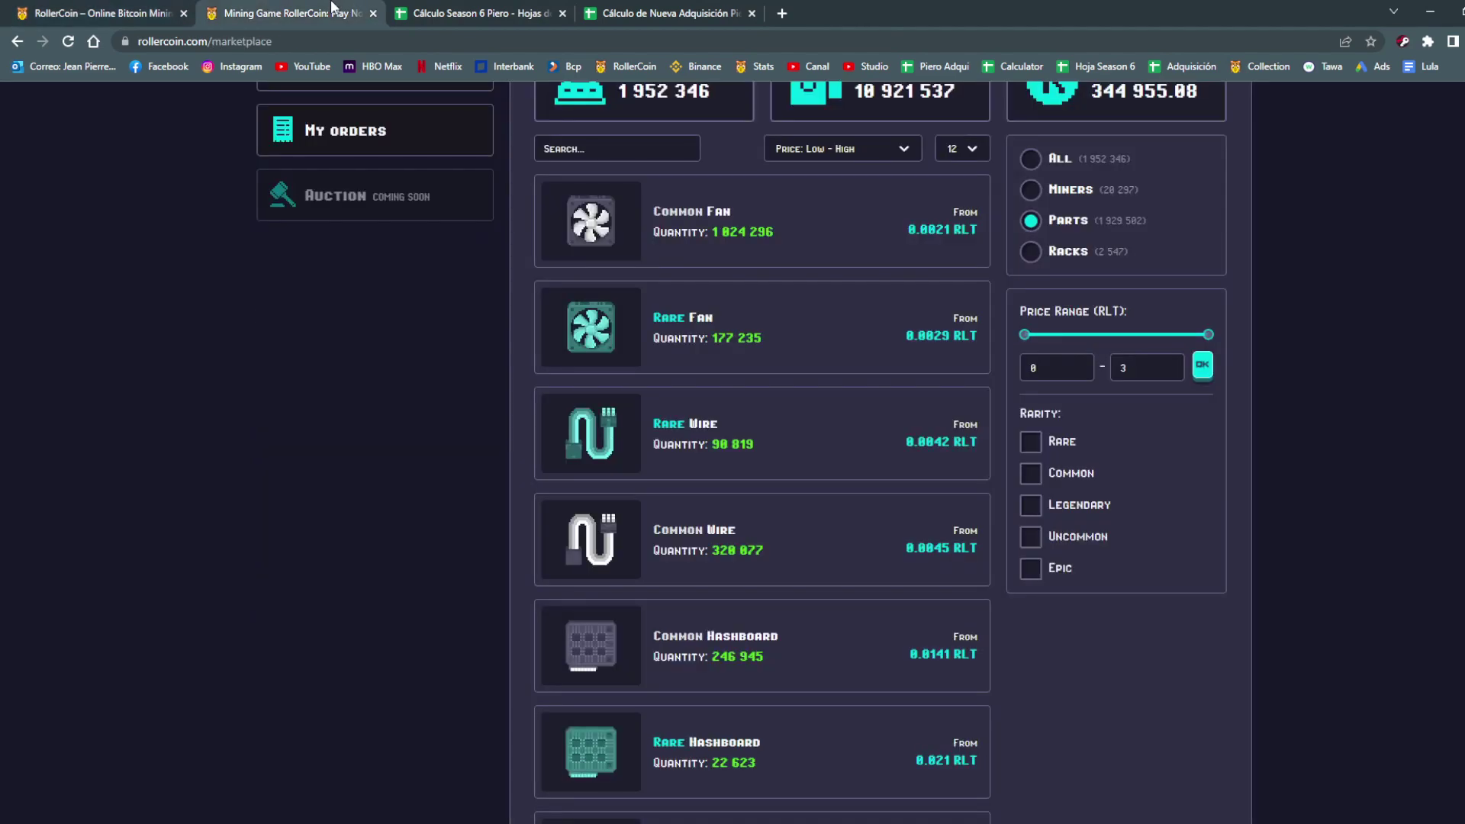
{"action": "scroll", "coordinate": [751, 268], "scroll_direction": "up", "scroll_amount": 3}
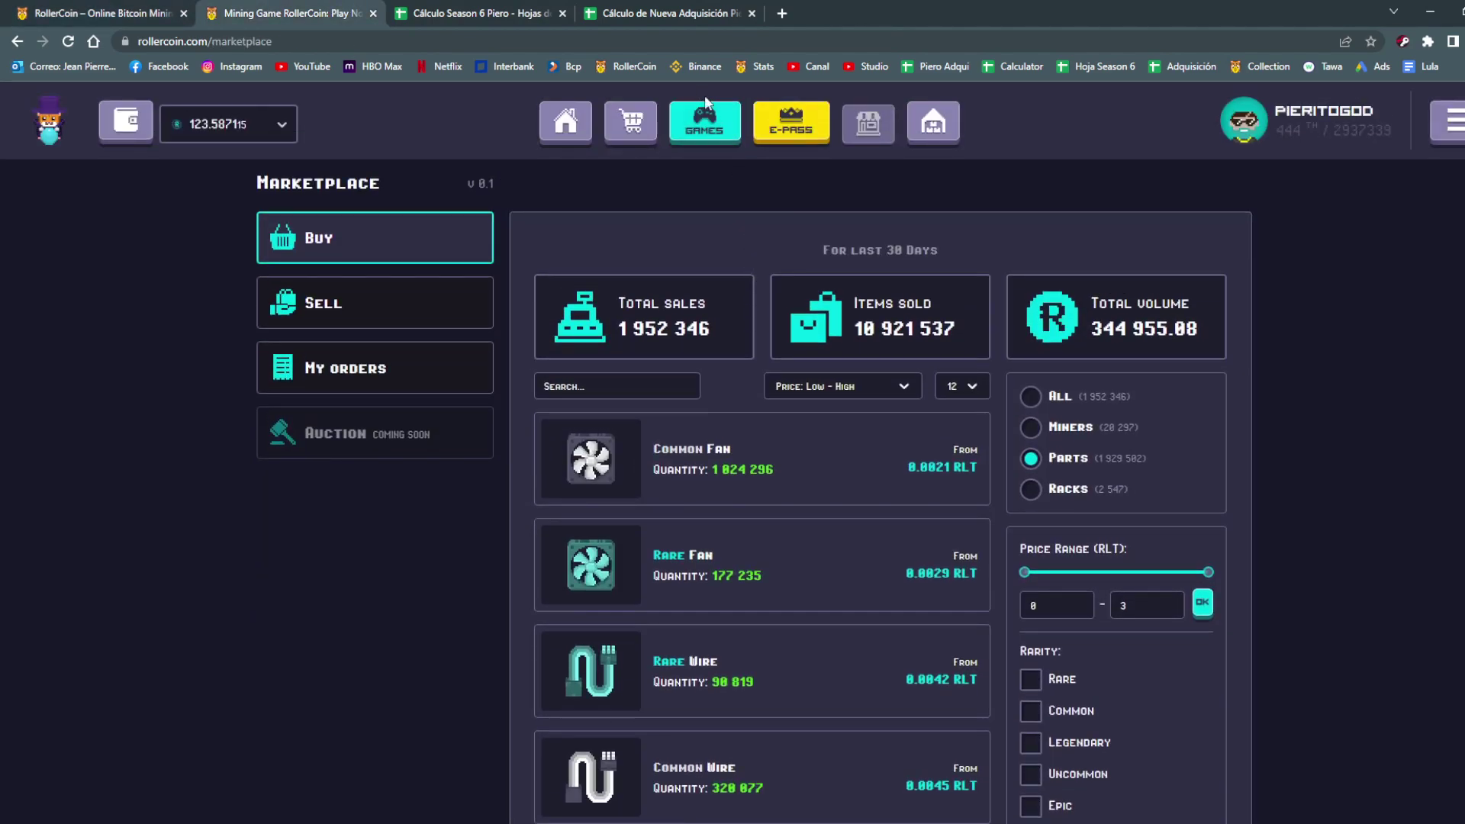
{"action": "scroll", "coordinate": [905, 371], "scroll_direction": "down", "scroll_amount": 1}
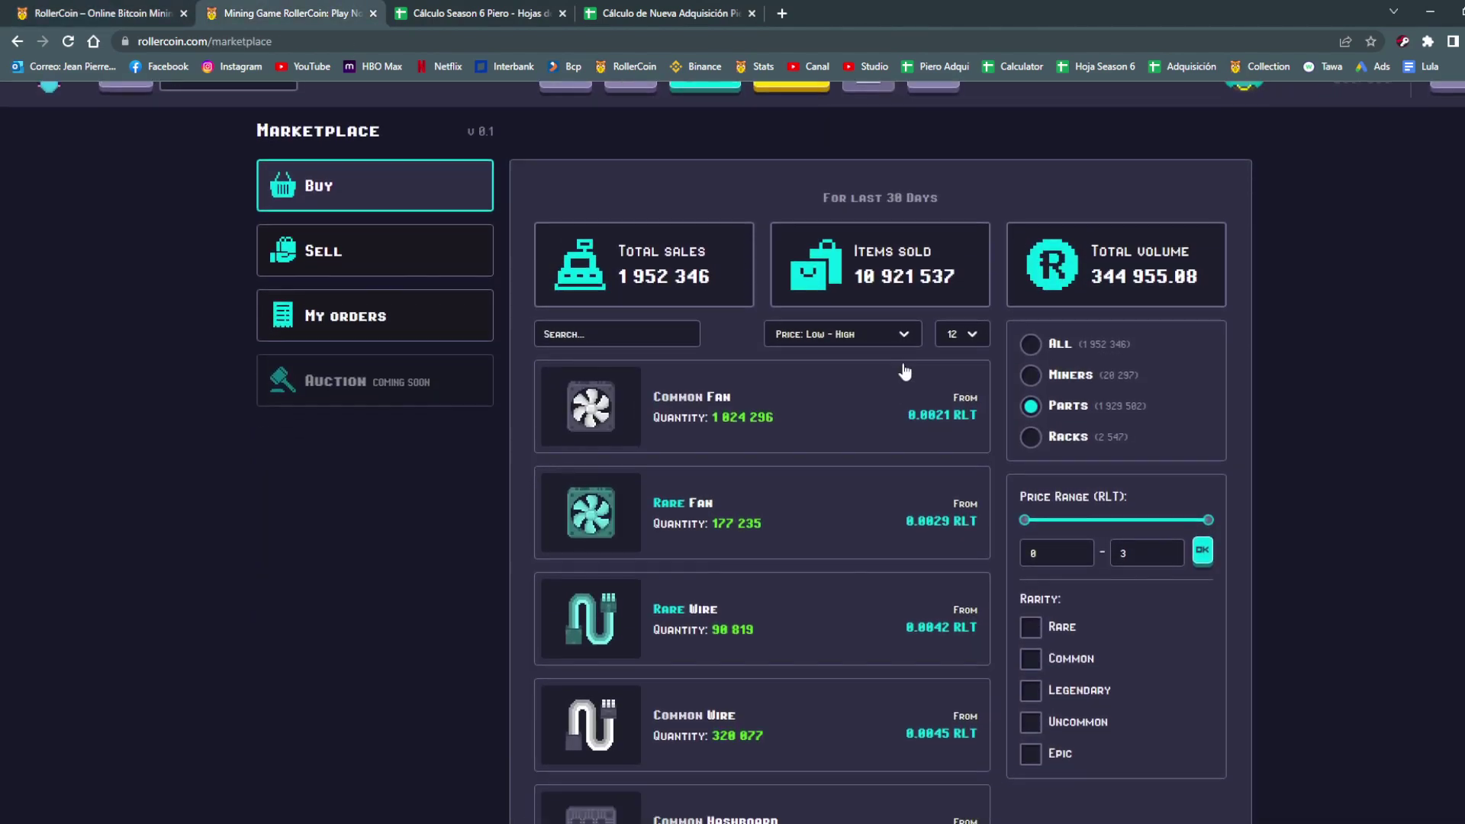
{"action": "scroll", "coordinate": [905, 371], "scroll_direction": "down", "scroll_amount": 3}
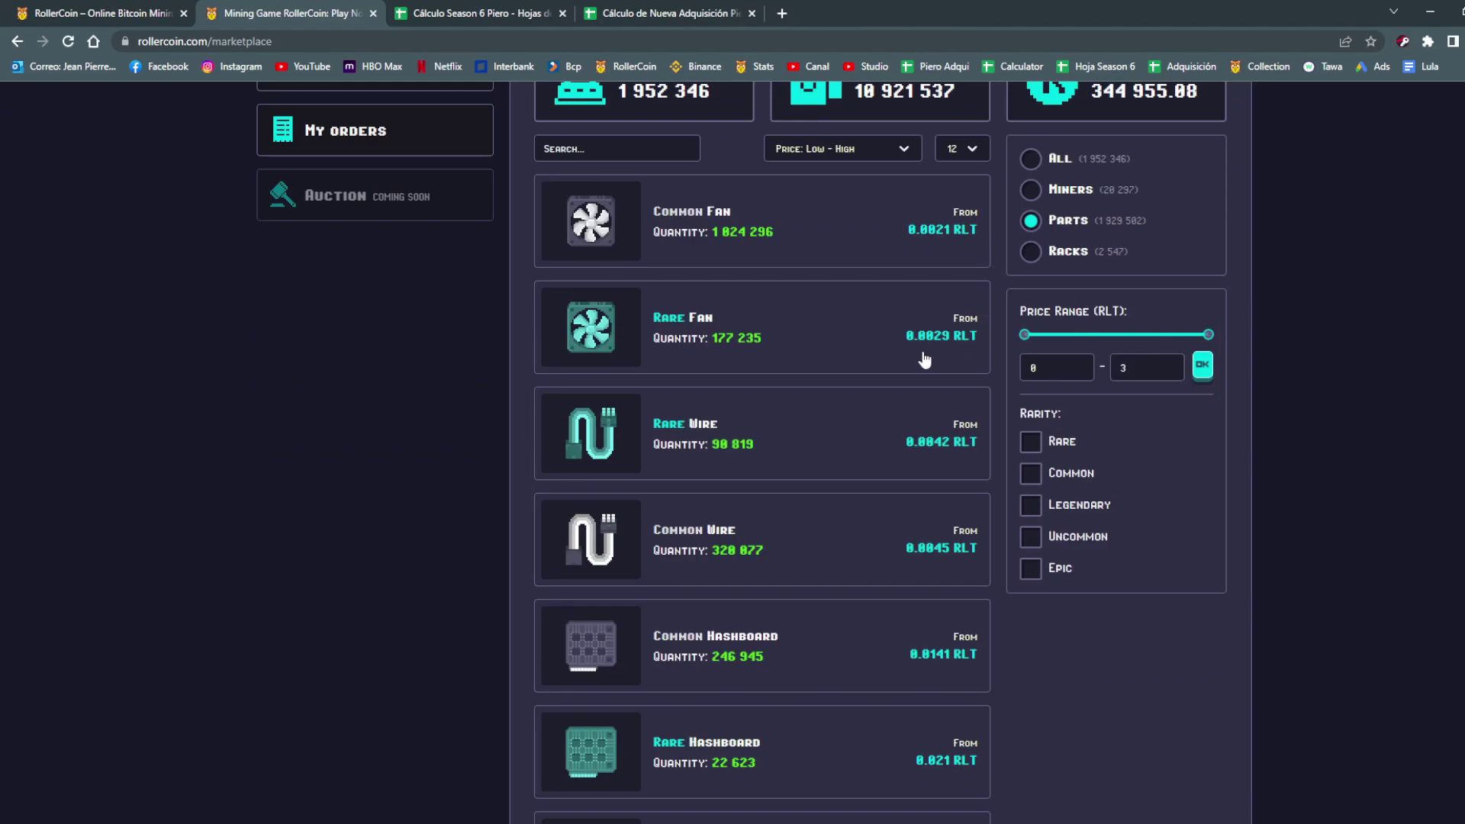
Return to the Cálculo de Nueva Adquisición spreadsheet, possible EXP still 126.
{"action": "left_click", "coordinate": [504, 9]}
{"action": "left_click", "coordinate": [672, 9]}
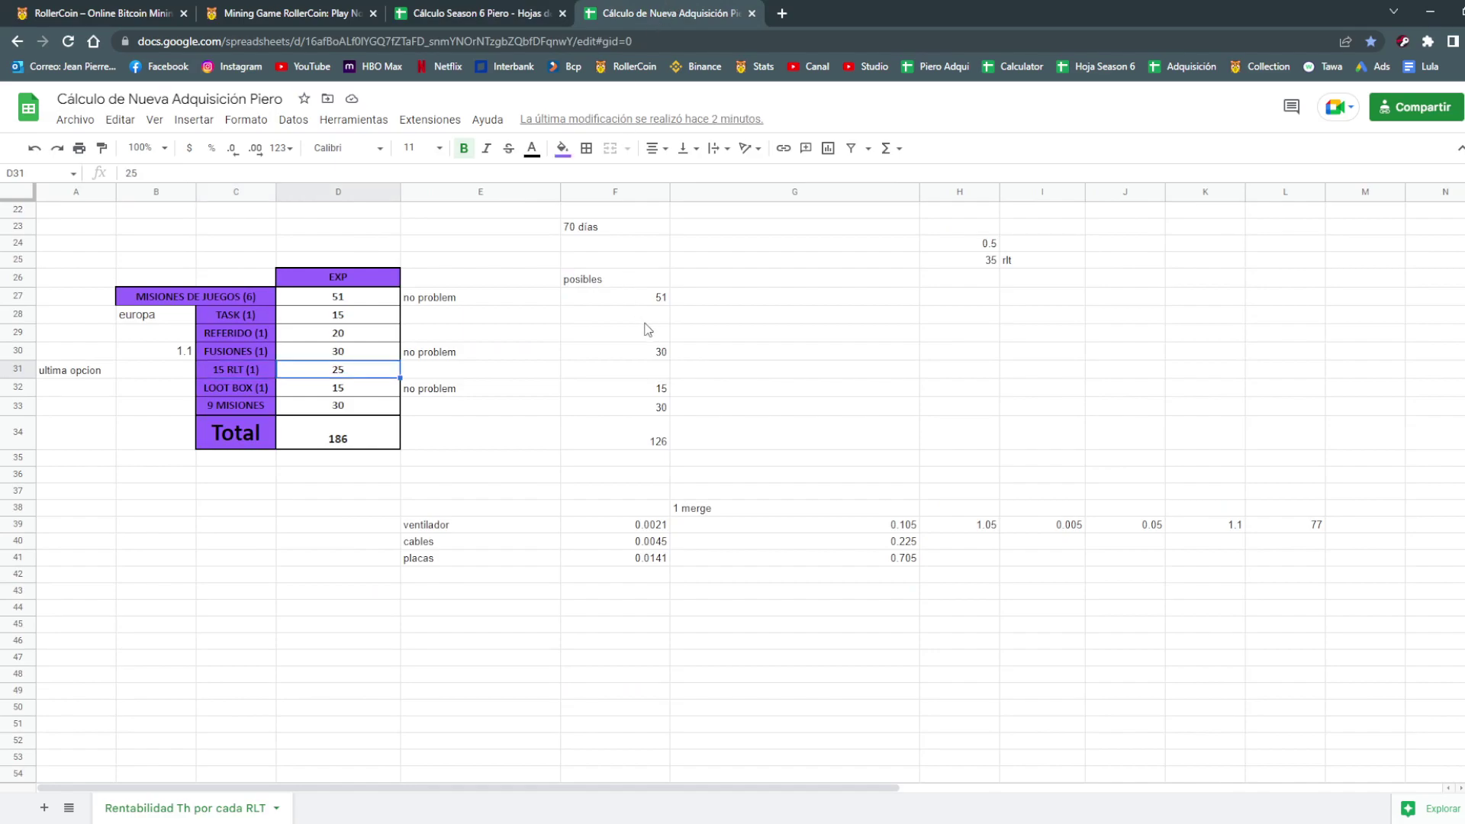
{"action": "key", "text": "Right"}
{"action": "key", "text": "Right"}
{"action": "key", "text": "Left"}
{"action": "key", "text": "Left"}
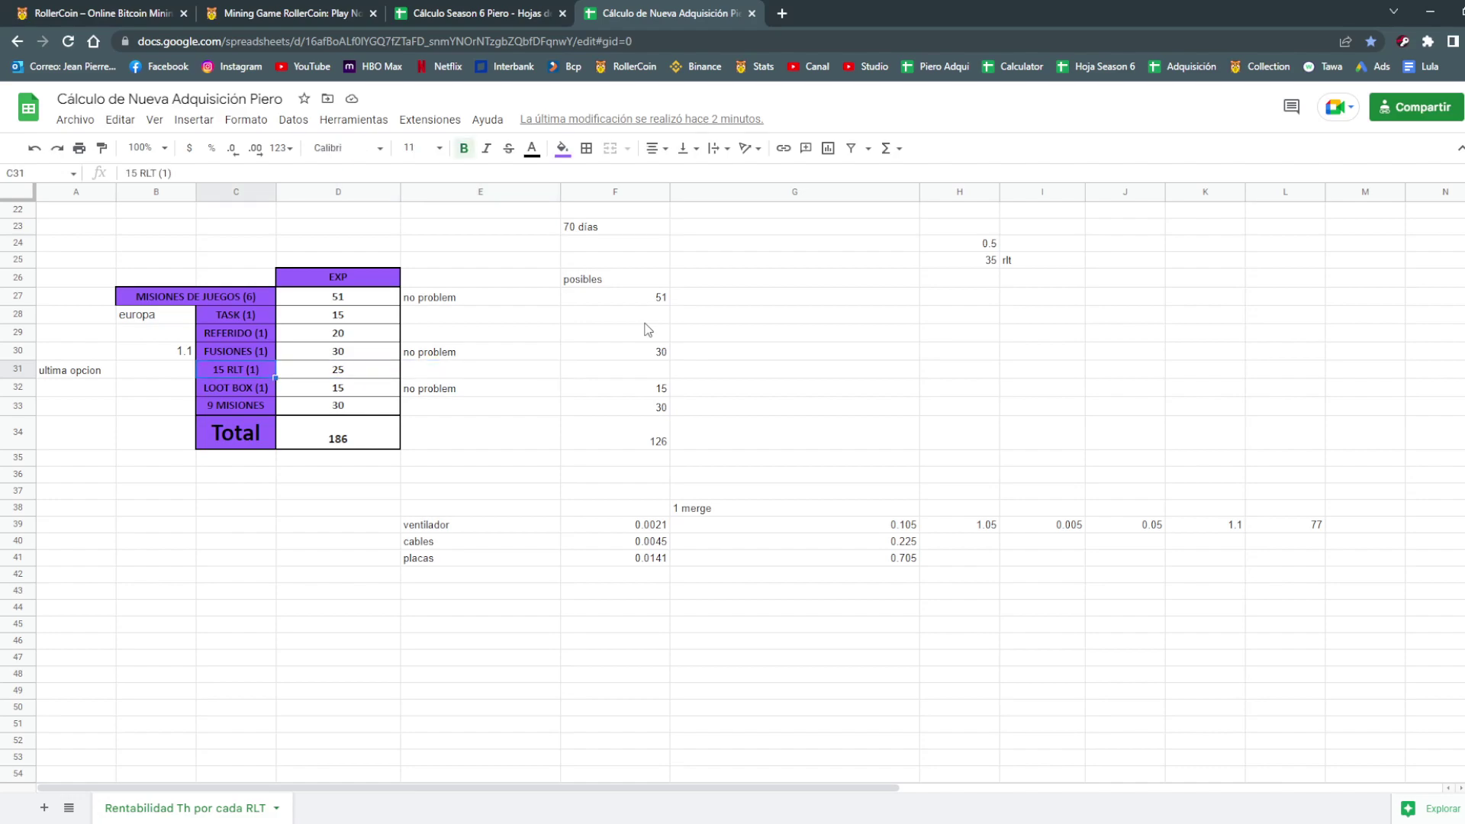
Show the store's lootboxes to see the Lucky 1000 RLT Case at 5.00 RLT.
{"action": "left_click", "coordinate": [135, 19]}
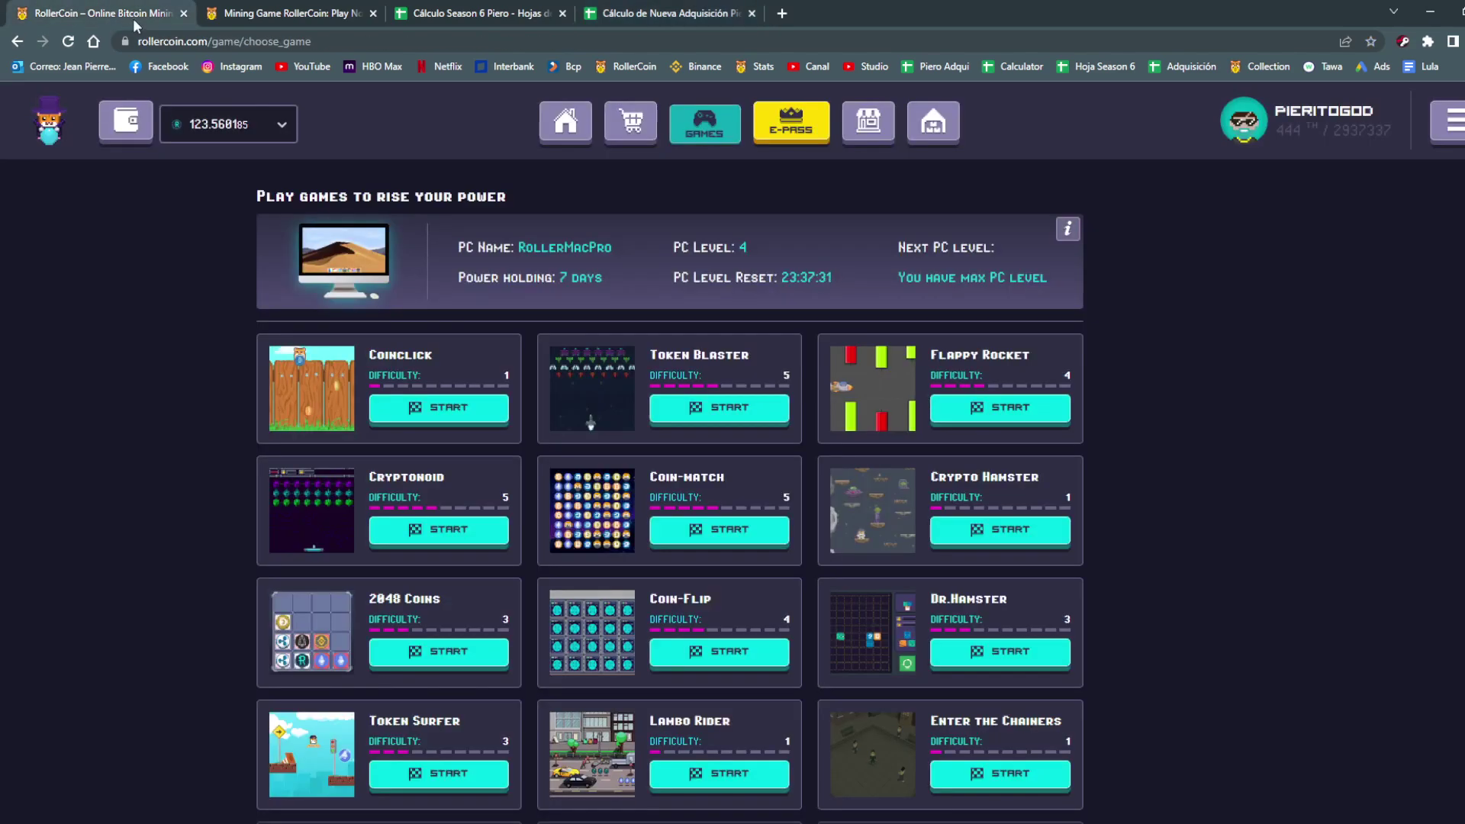
{"action": "left_click", "coordinate": [630, 122]}
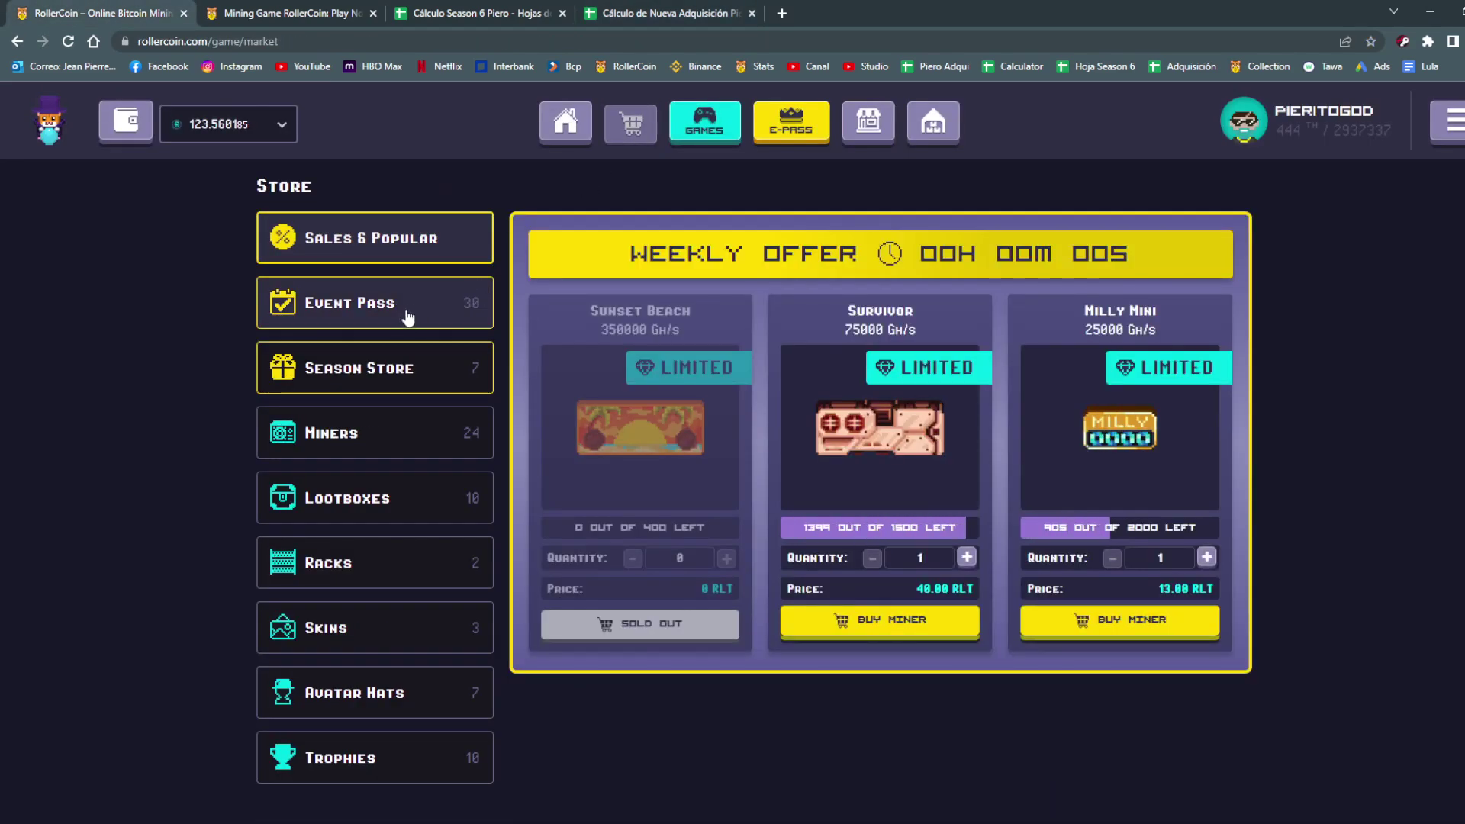
{"action": "left_click", "coordinate": [374, 489]}
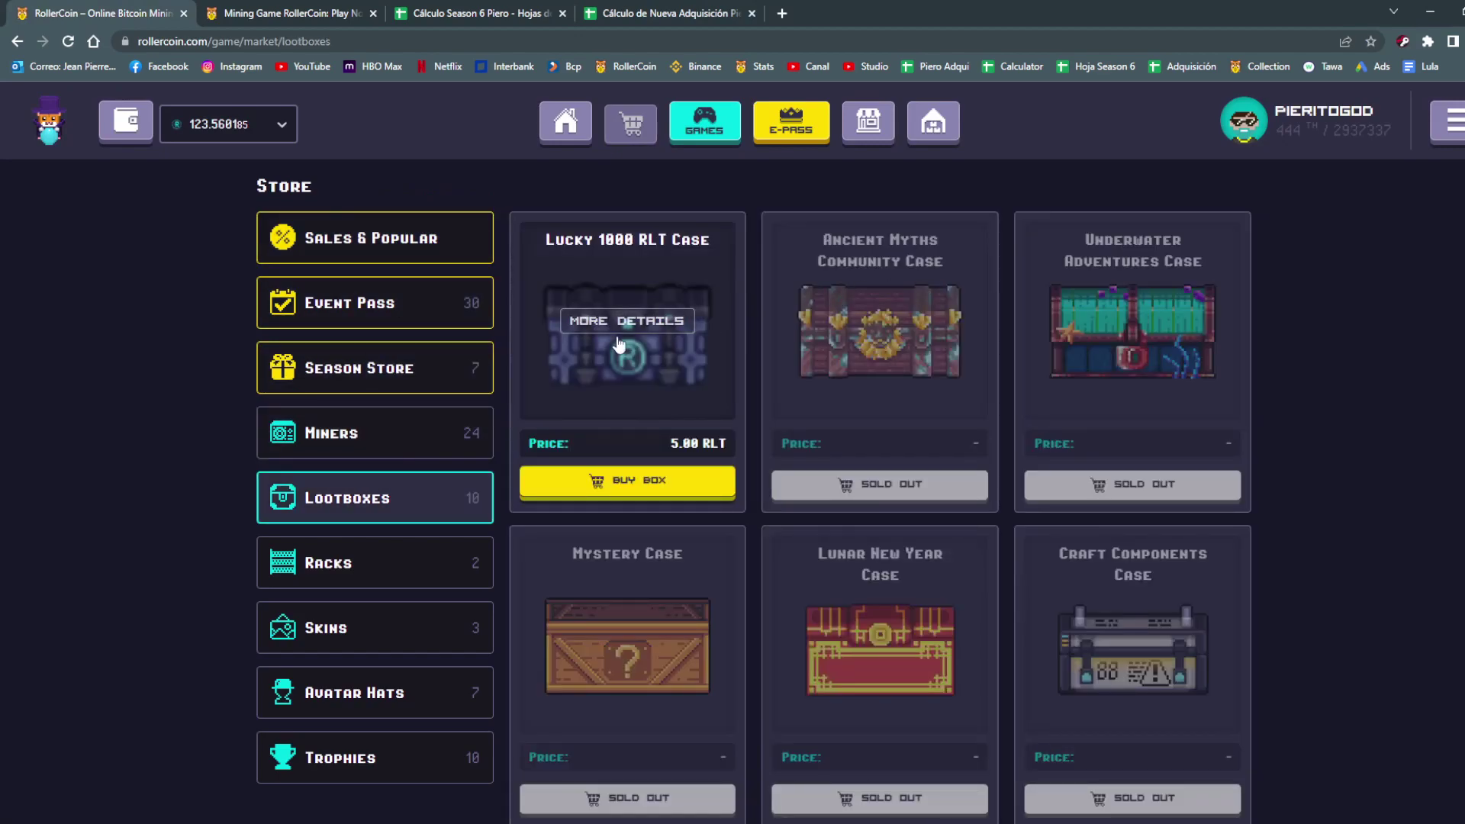
Glance at the Season 6 sheet, then return to the new-acquisition spreadsheet.
{"action": "left_click", "coordinate": [503, 10]}
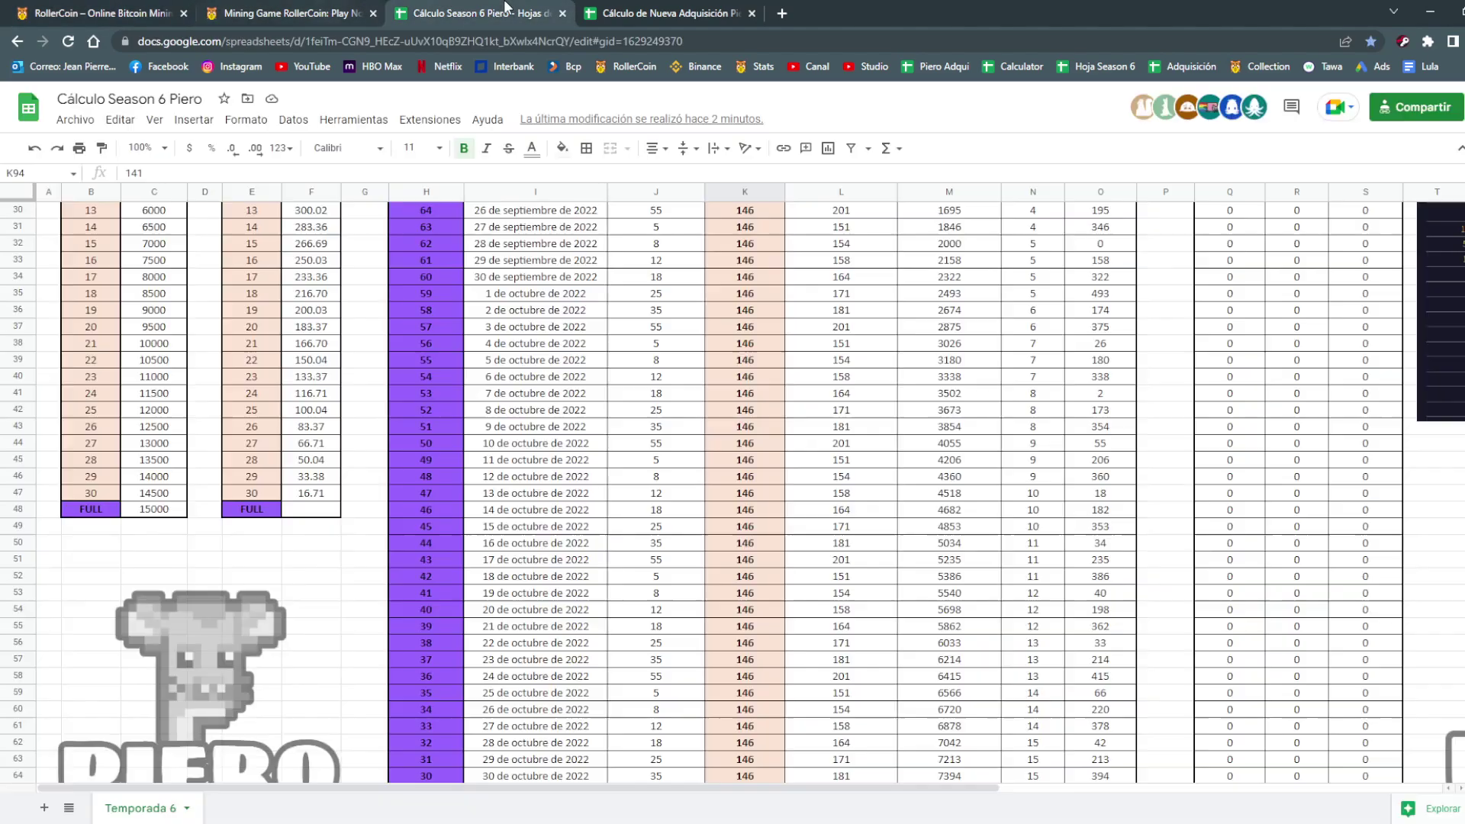
{"action": "left_click_drag", "start_coordinate": [576, 788], "coordinate": [859, 788]}
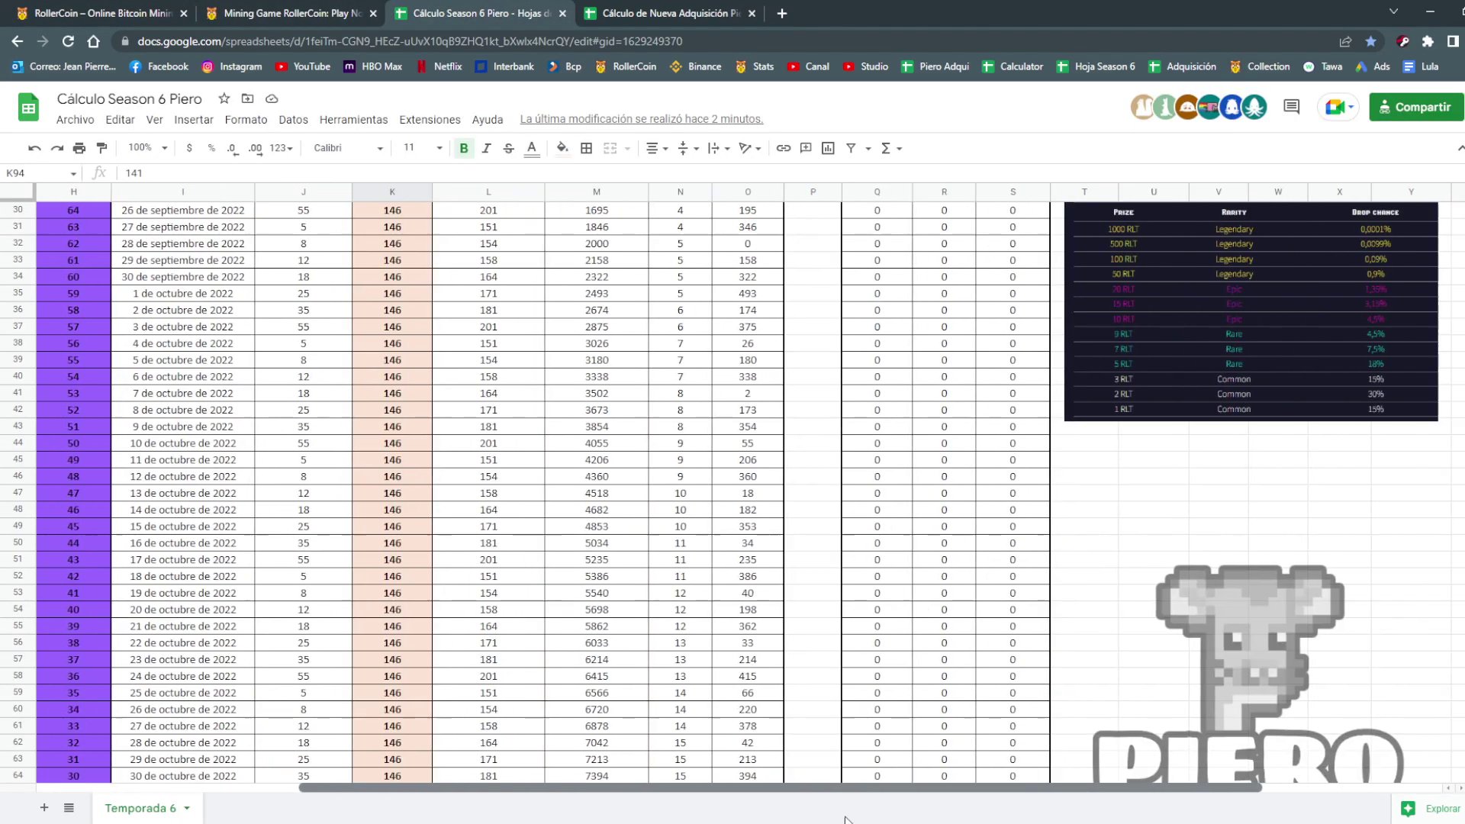
{"action": "scroll", "coordinate": [1412, 359], "scroll_direction": "up", "scroll_amount": 3}
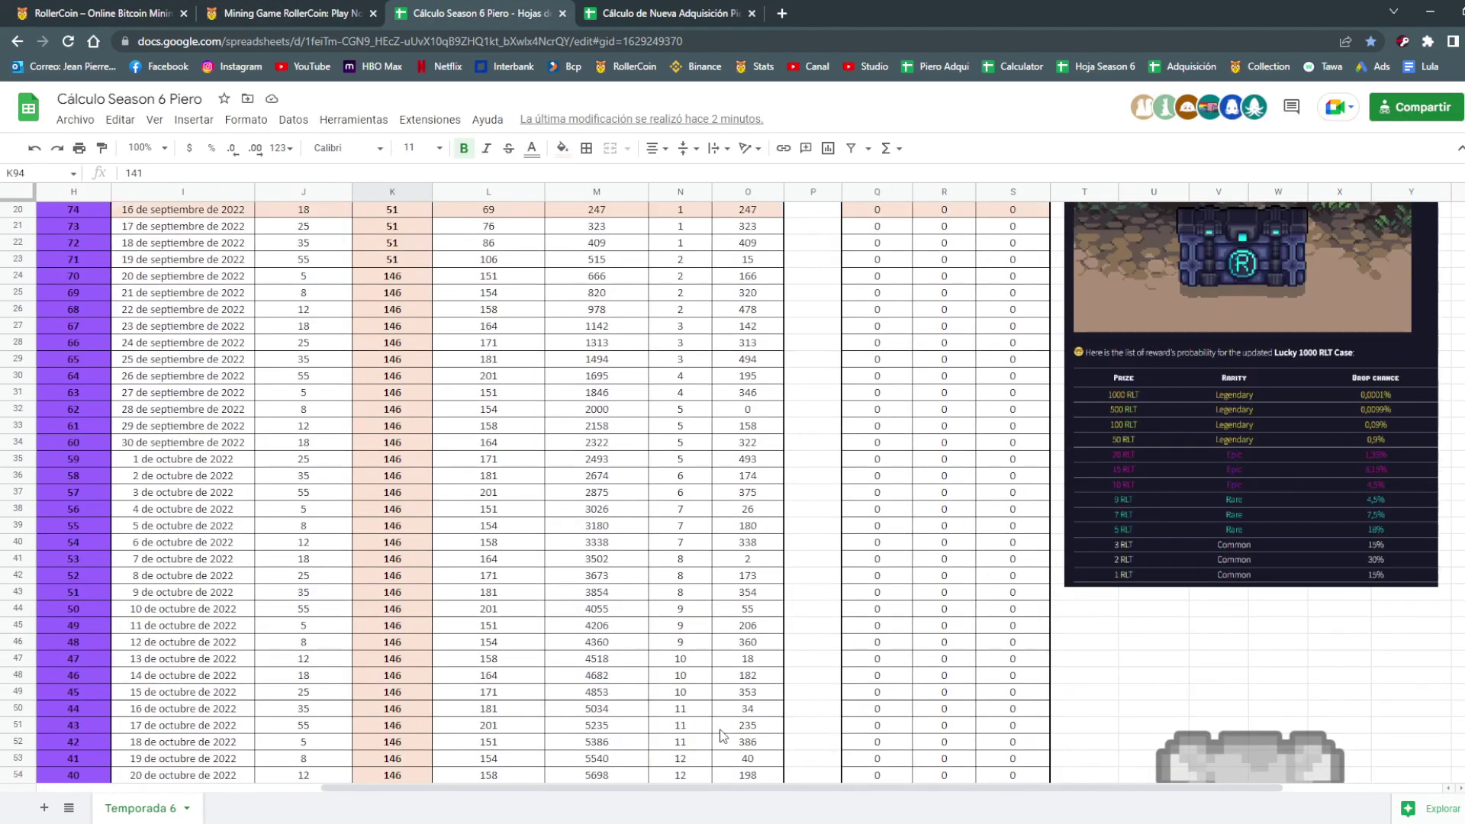
{"action": "left_click_drag", "start_coordinate": [698, 788], "coordinate": [414, 788]}
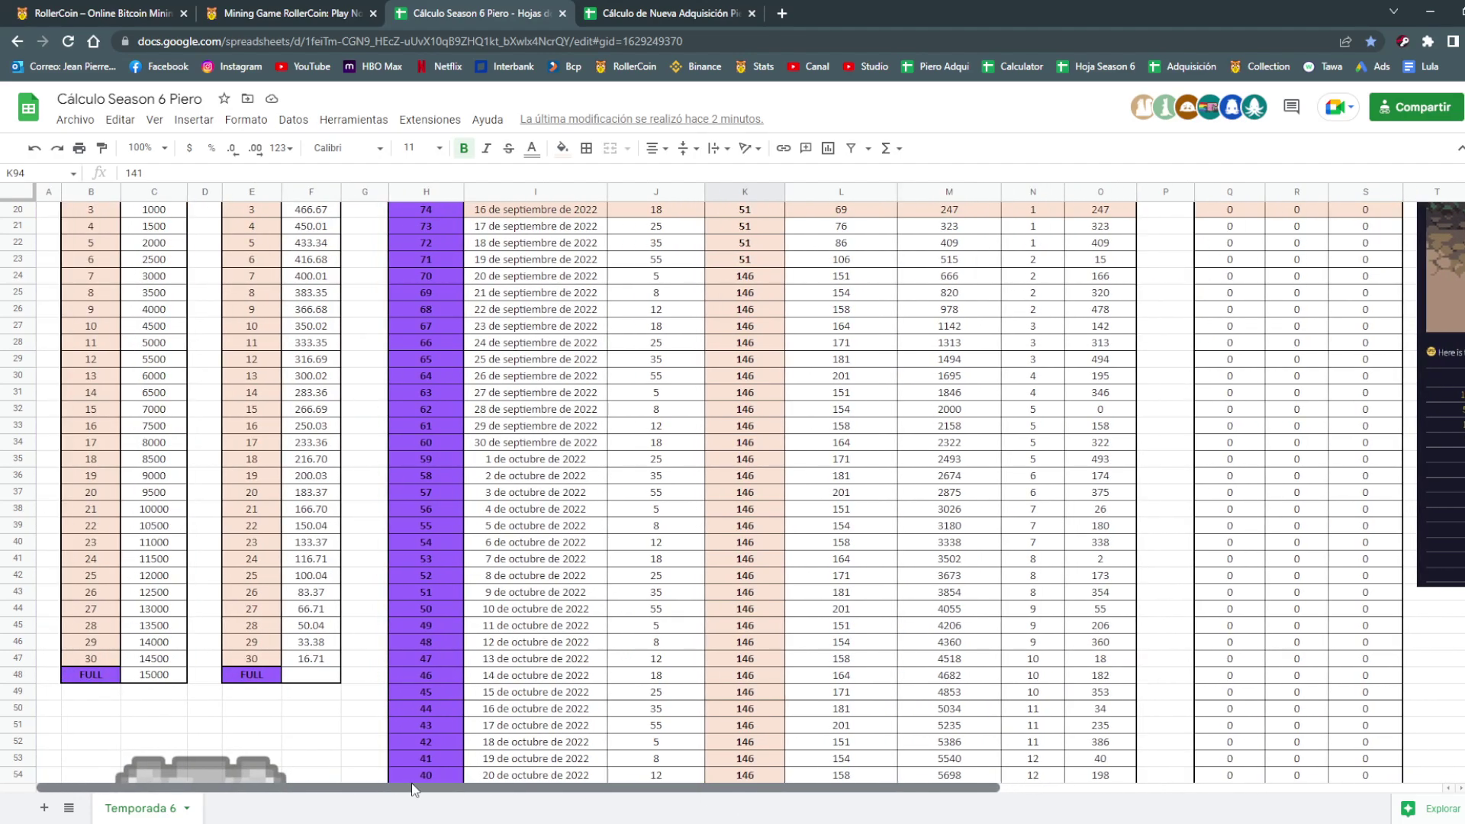
{"action": "left_click", "coordinate": [599, 9]}
Delete the 'ultima opcion' note in A31.
{"action": "left_click", "coordinate": [493, 337]}
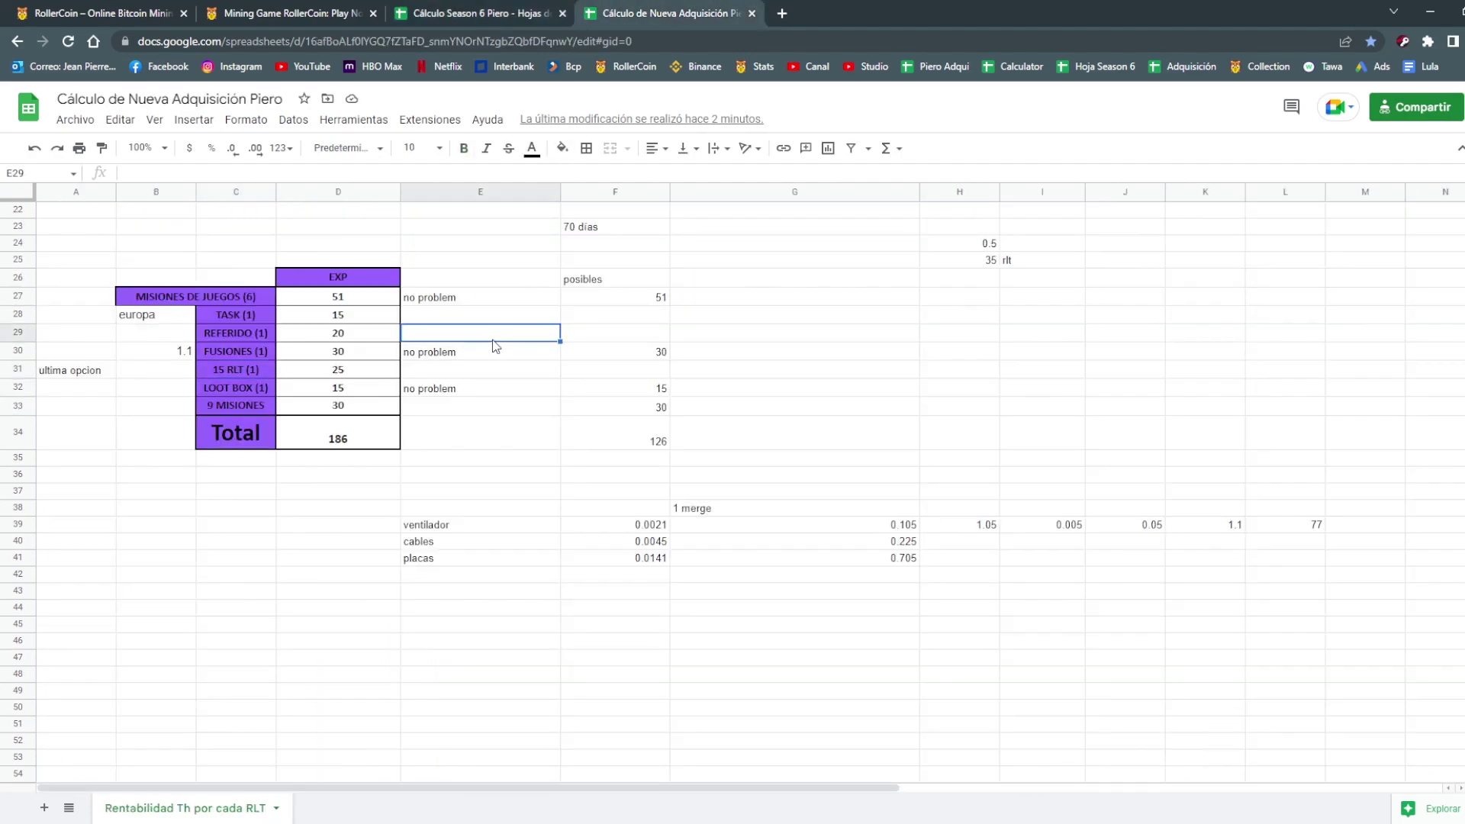
{"action": "left_click", "coordinate": [108, 373]}
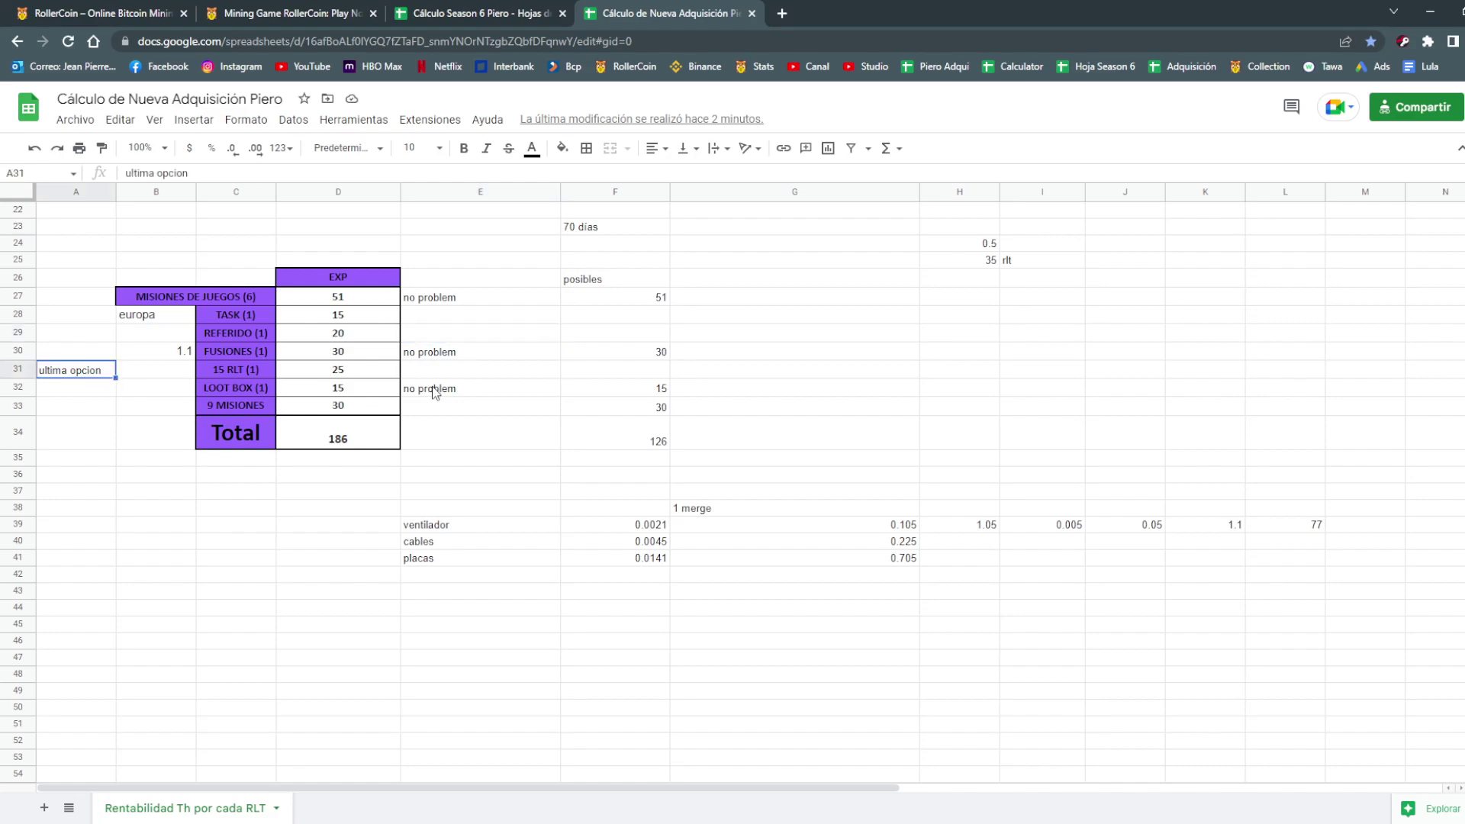
{"action": "key", "text": "Delete"}
Enter 15 in F28 and 20 in F29 so possible EXP totals 161.
{"action": "key", "text": "Right"}
{"action": "key", "text": "Right"}
{"action": "key", "text": "Right"}
{"action": "key", "text": "Right"}
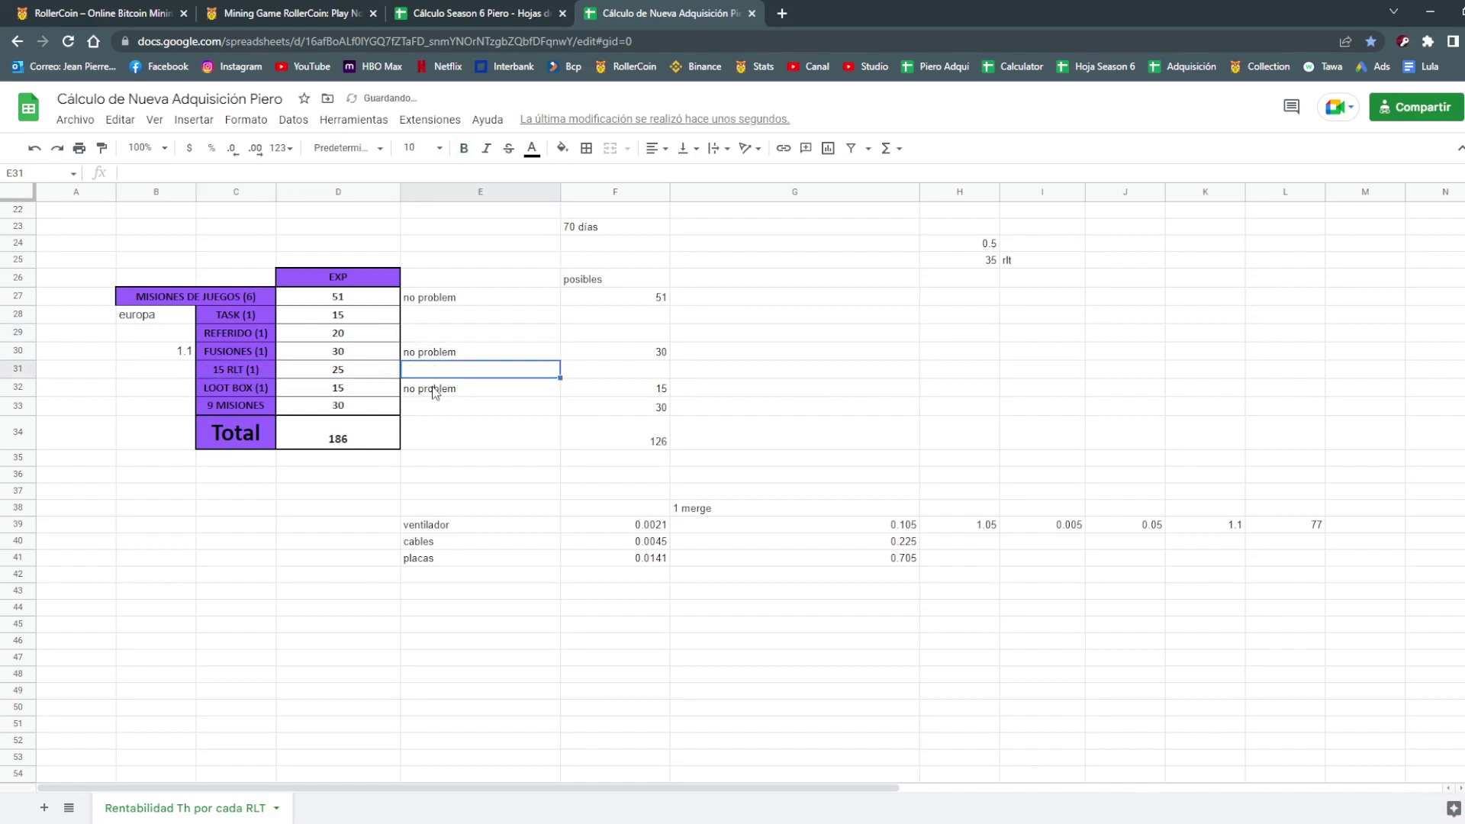
{"action": "key", "text": "Right"}
{"action": "key", "text": "Up"}
{"action": "key", "text": "Up"}
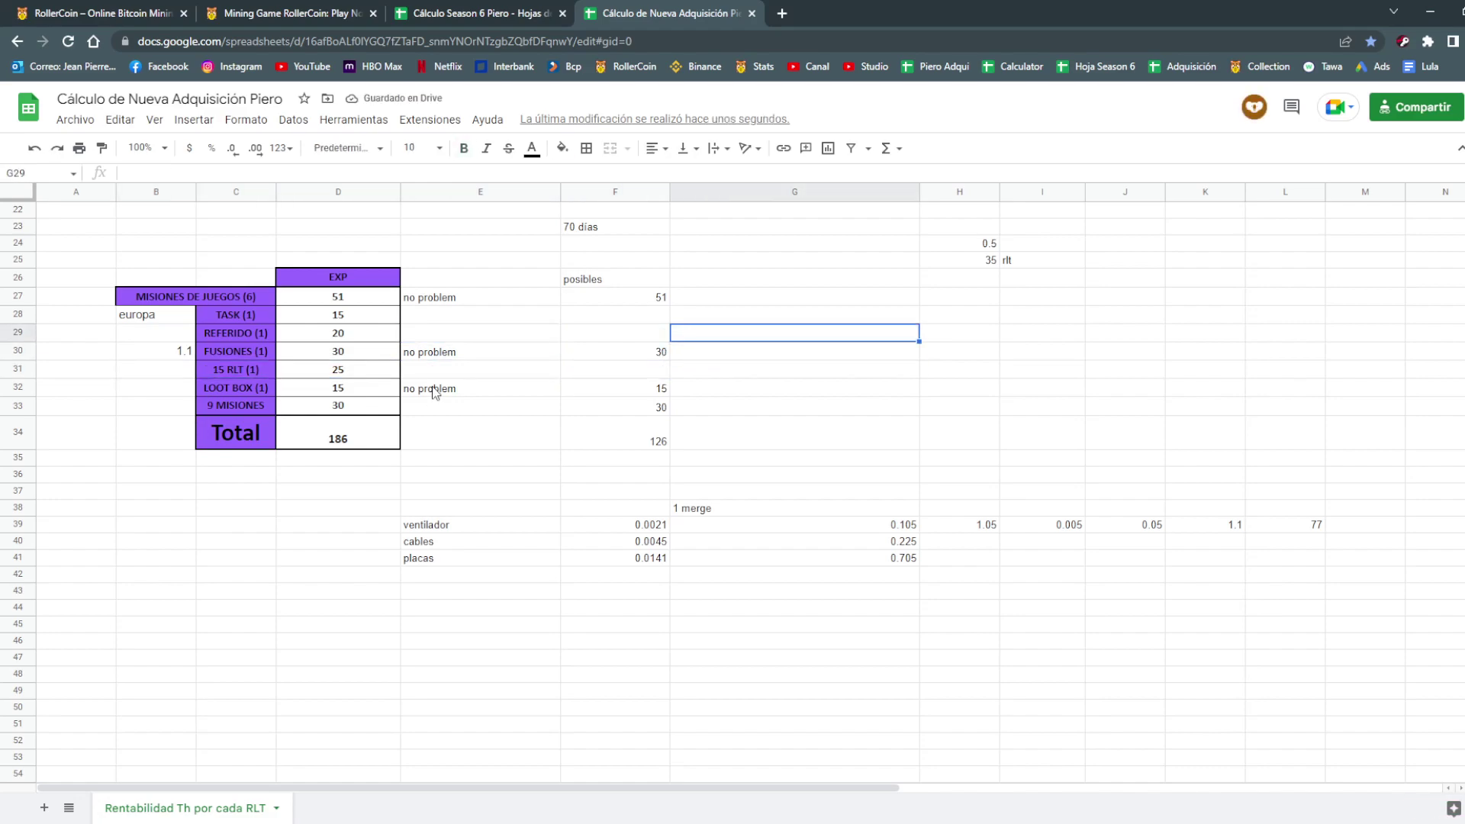
{"action": "key", "text": "Up"}
{"action": "type", "text": "15"}
{"action": "key", "text": "Return"}
{"action": "type", "text": "20"}
{"action": "key", "text": "Return"}
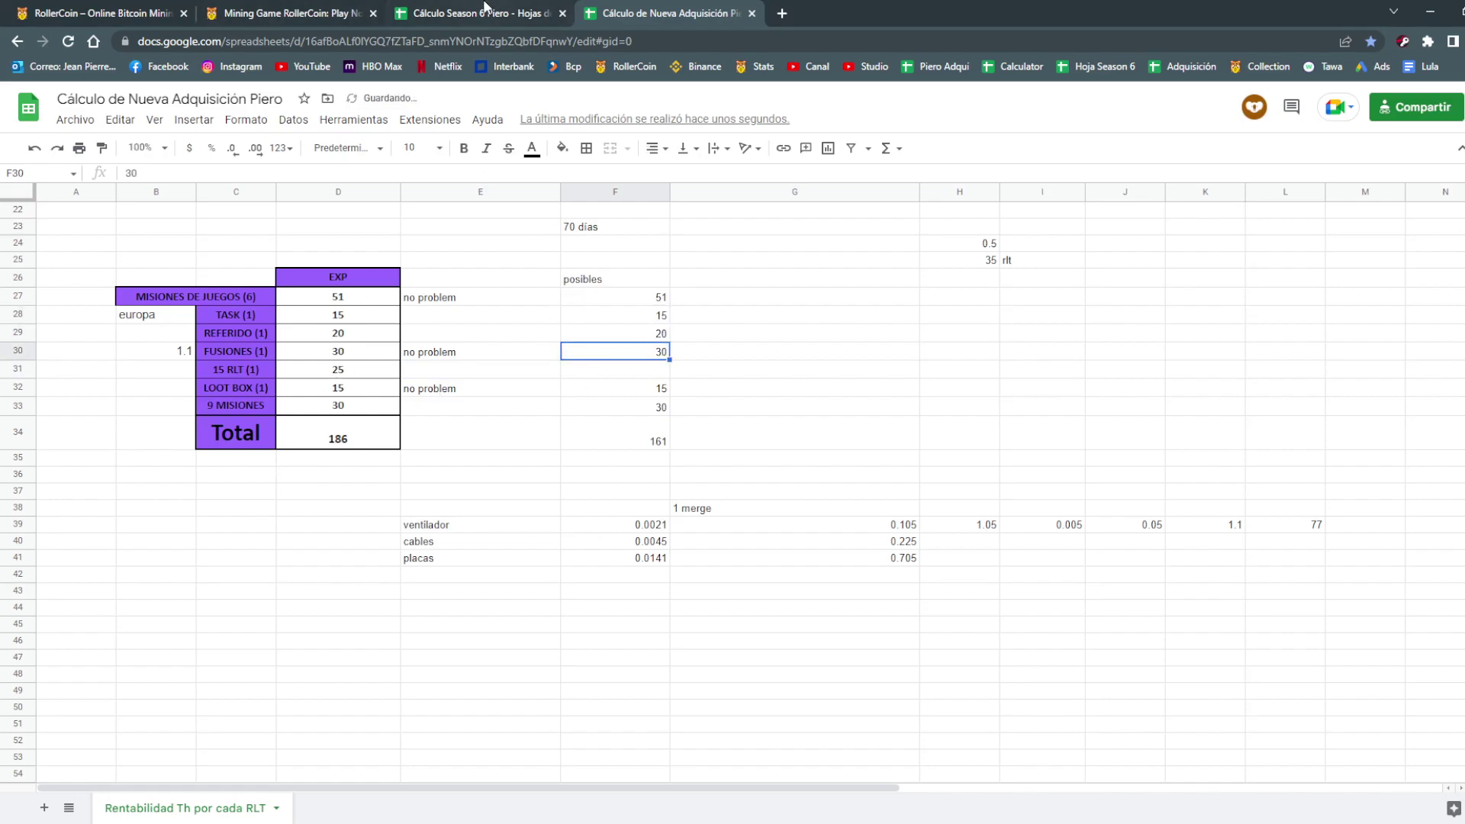
{"action": "left_click", "coordinate": [484, 10]}
{"action": "left_click", "coordinate": [751, 278]}
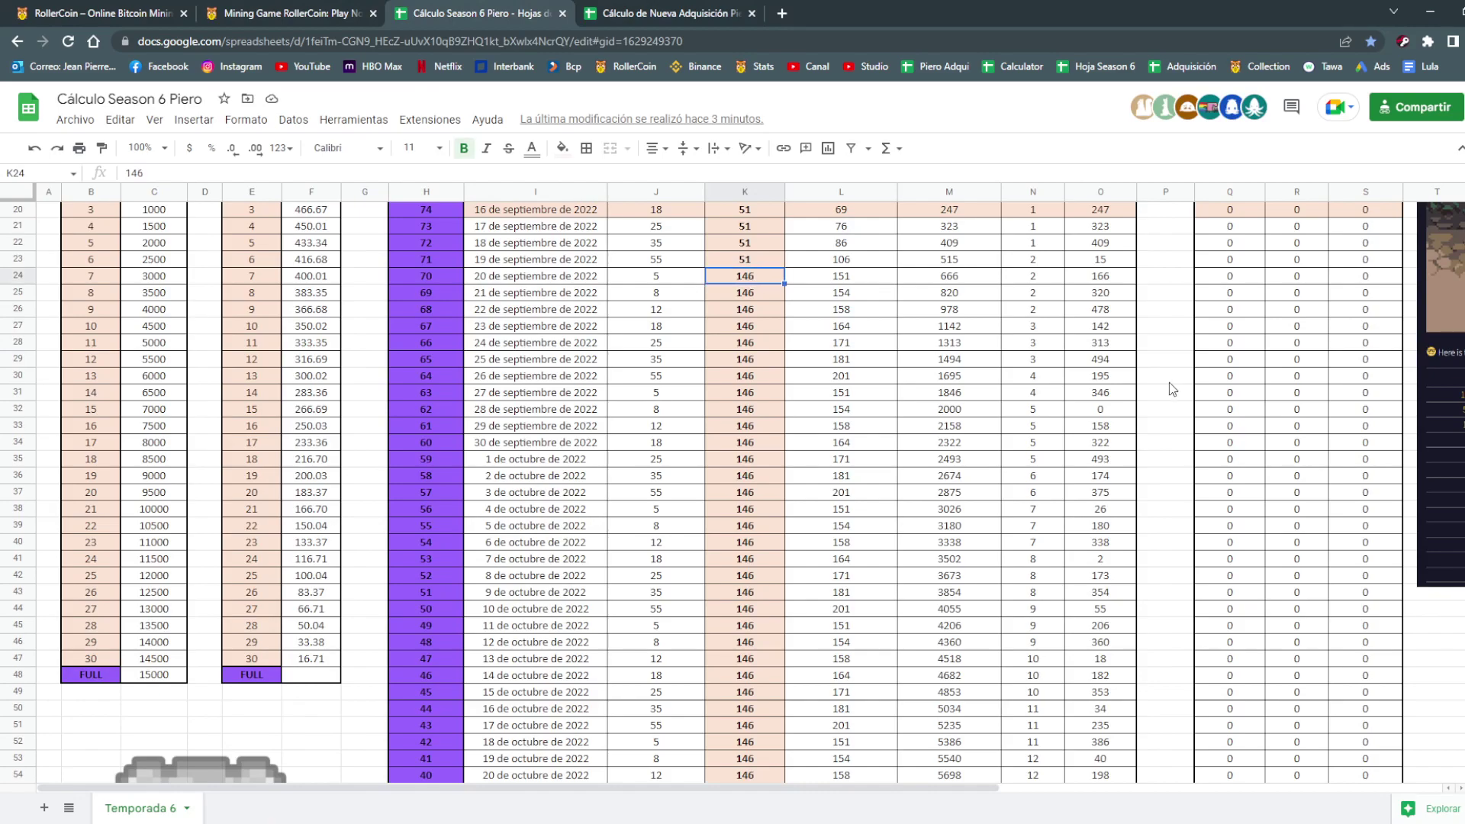
Set daily missions to 161 from K24 (20 September) through the last day in K94.
{"action": "type", "text": "161"}
{"action": "key", "text": "Return"}
{"action": "type", "text": "161"}
{"action": "key", "text": "Return"}
{"action": "type", "text": "16"}
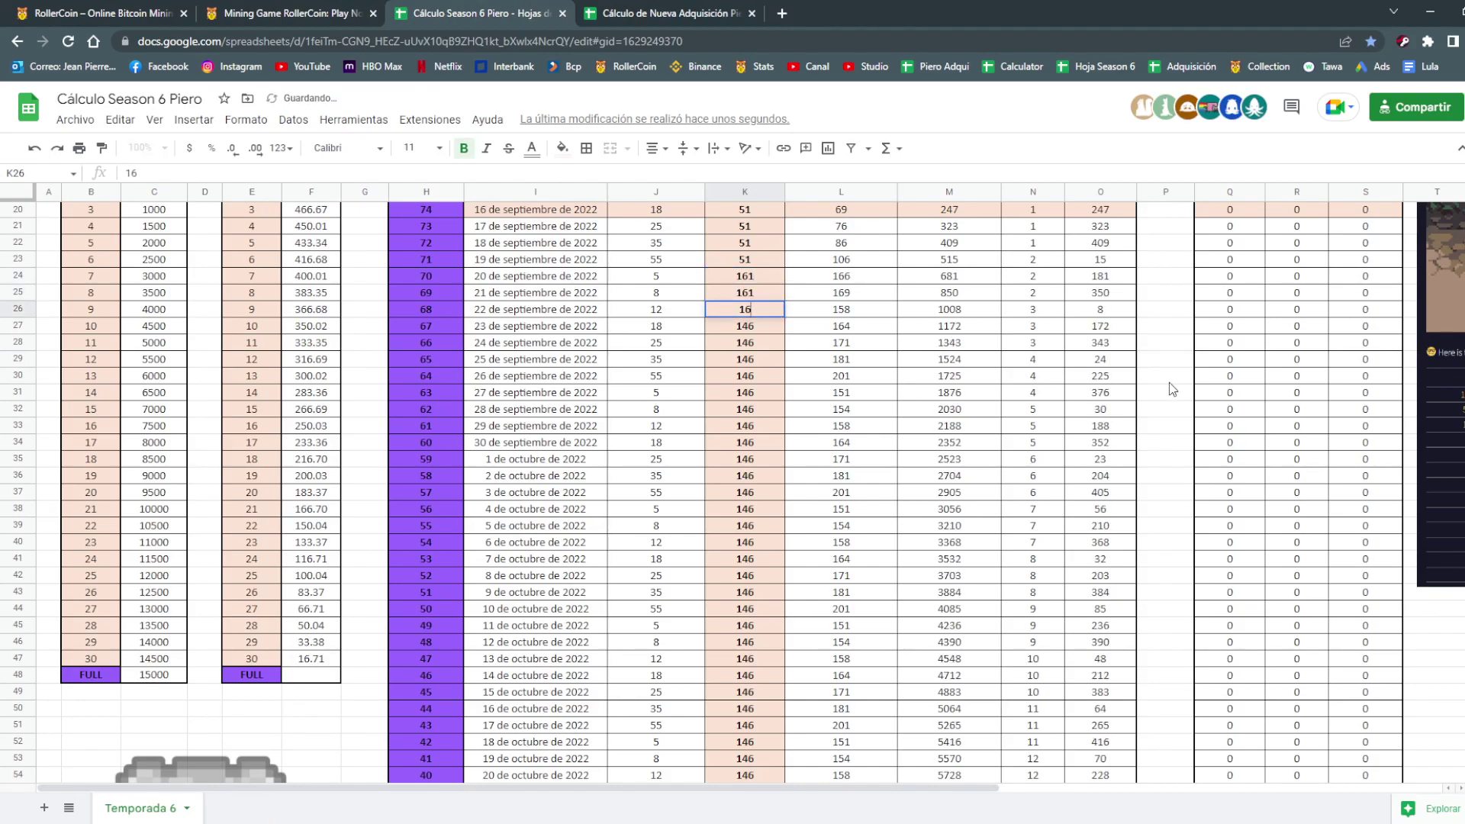
{"action": "type", "text": "1"}
{"action": "key", "text": "Return"}
{"action": "mouse_move", "coordinate": [760, 276]}
{"action": "left_mouse_down"}
{"action": "mouse_move", "coordinate": [781, 310]}
{"action": "mouse_move", "coordinate": [786, 819]}
{"action": "left_mouse_up"}
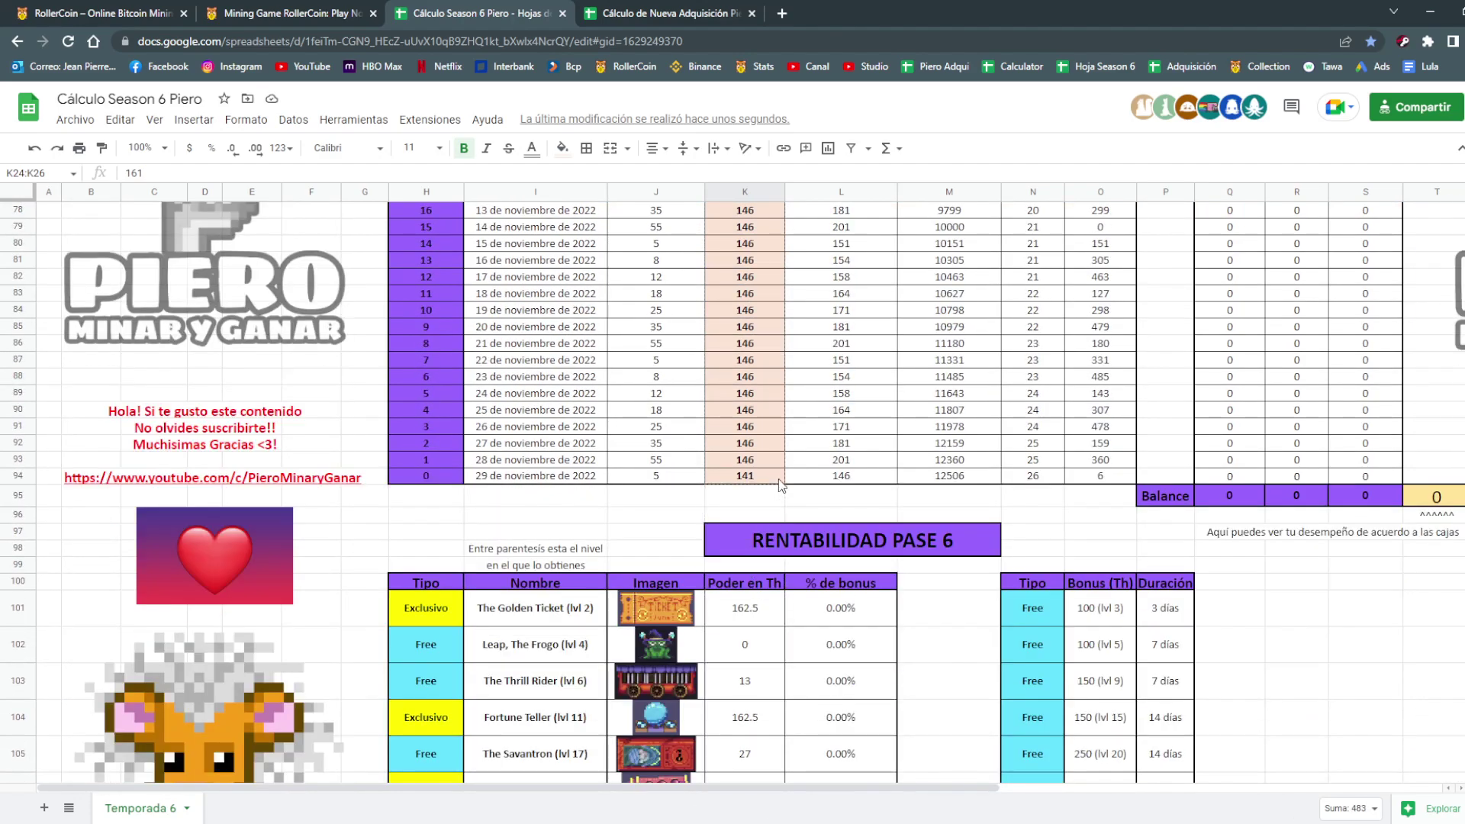
{"action": "left_click_drag", "start_coordinate": [786, 818], "coordinate": [763, 461]}
{"action": "left_click", "coordinate": [759, 474]}
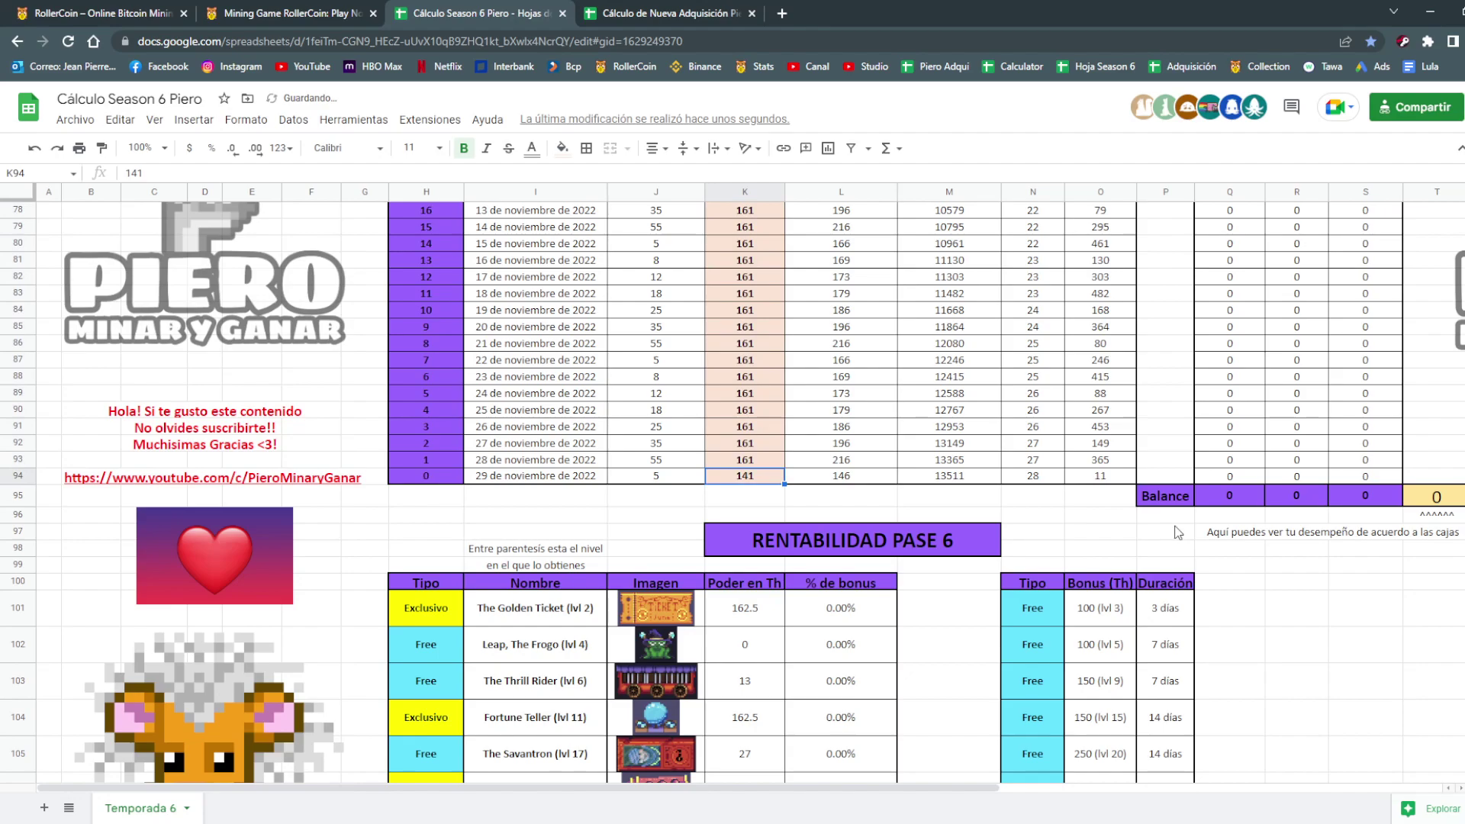
{"action": "type", "text": "161"}
{"action": "key", "text": "Return"}
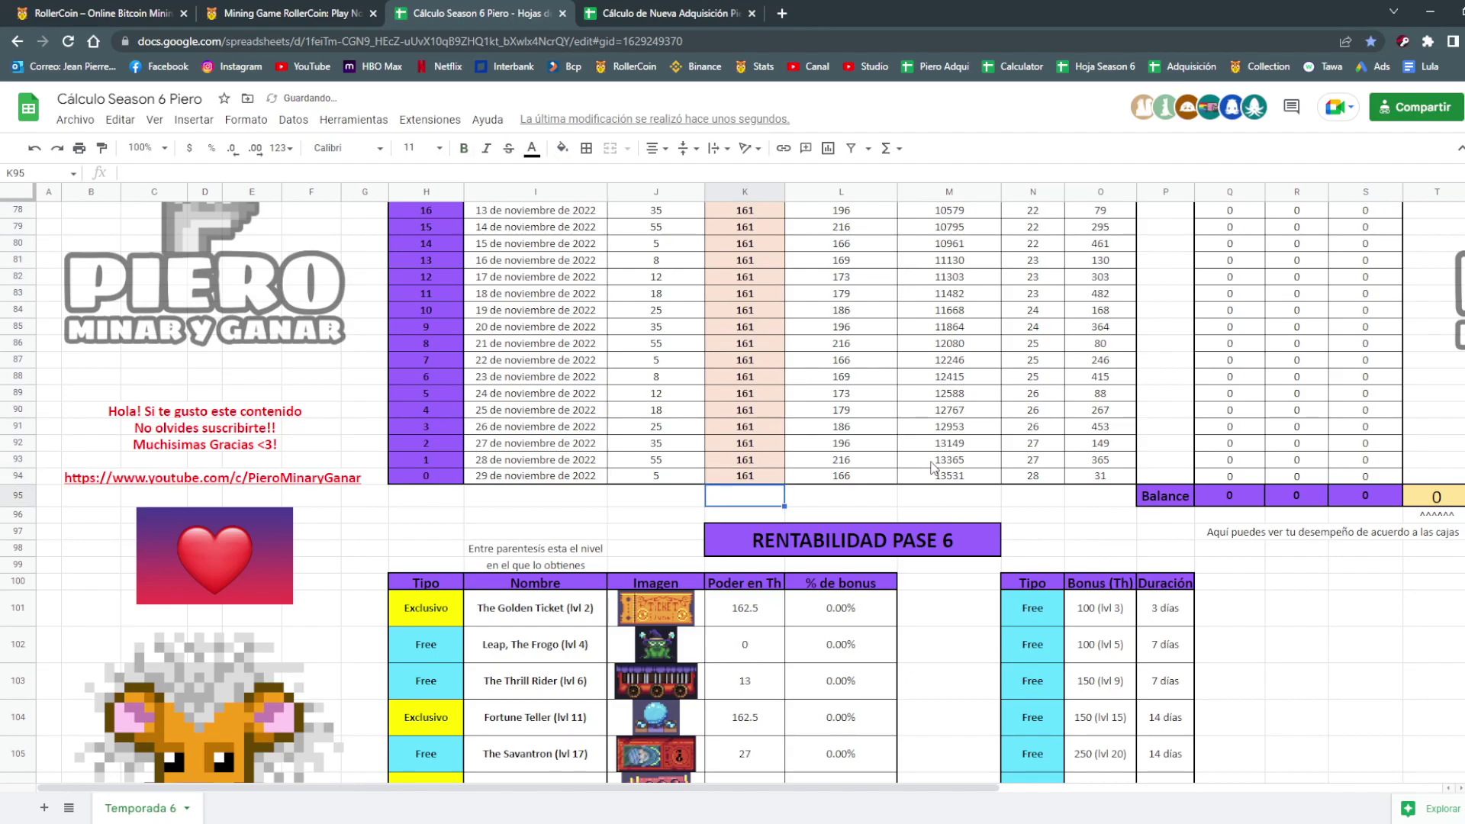
Set the remaining levels cost in J9 to 50.
{"action": "scroll", "coordinate": [982, 464], "scroll_direction": "up", "scroll_amount": 1}
{"action": "scroll", "coordinate": [801, 337], "scroll_direction": "up", "scroll_amount": 6}
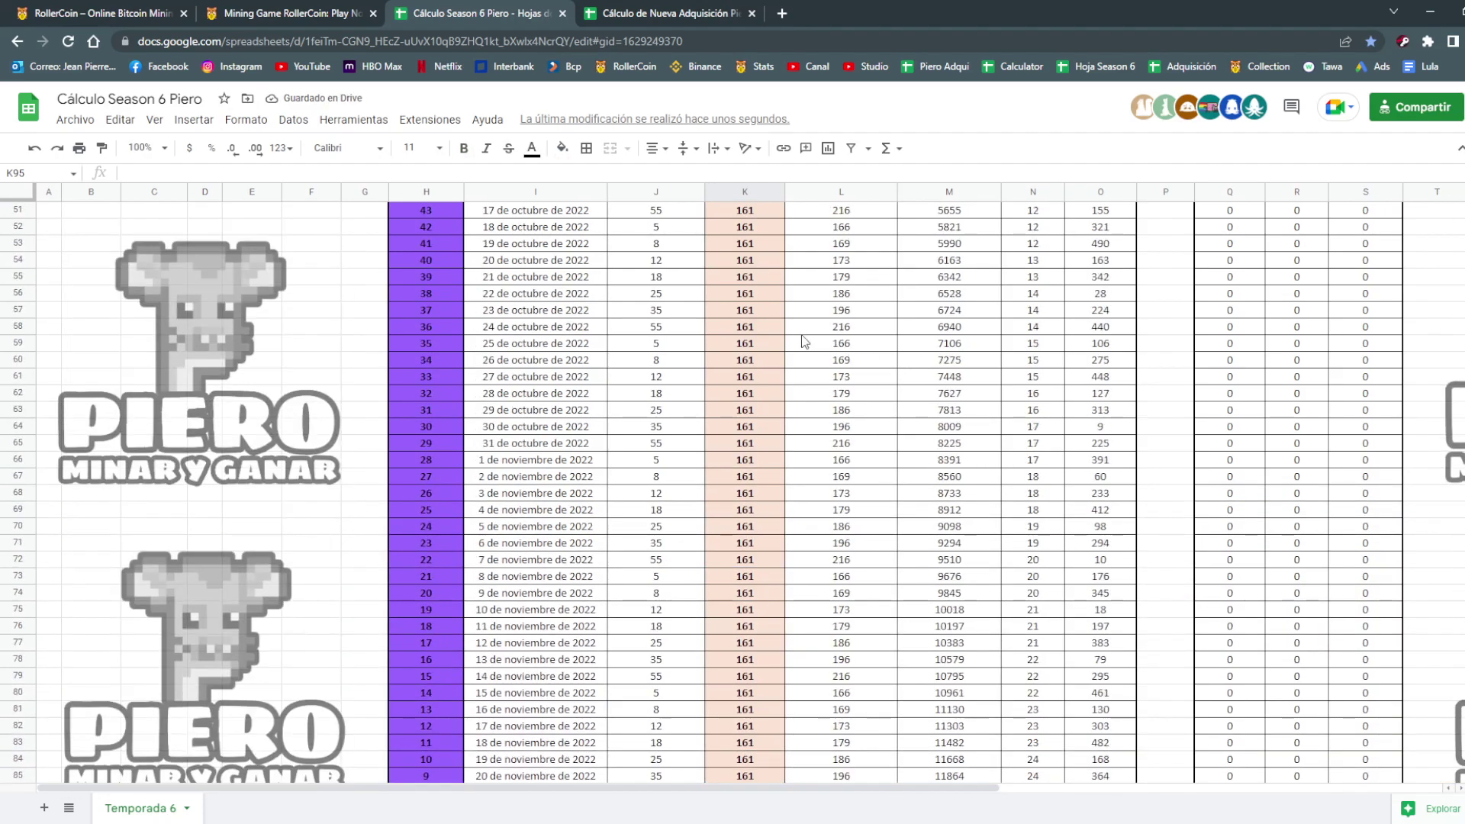
{"action": "scroll", "coordinate": [534, 458], "scroll_direction": "up", "scroll_amount": 5}
{"action": "scroll", "coordinate": [717, 360], "scroll_direction": "up", "scroll_amount": 4}
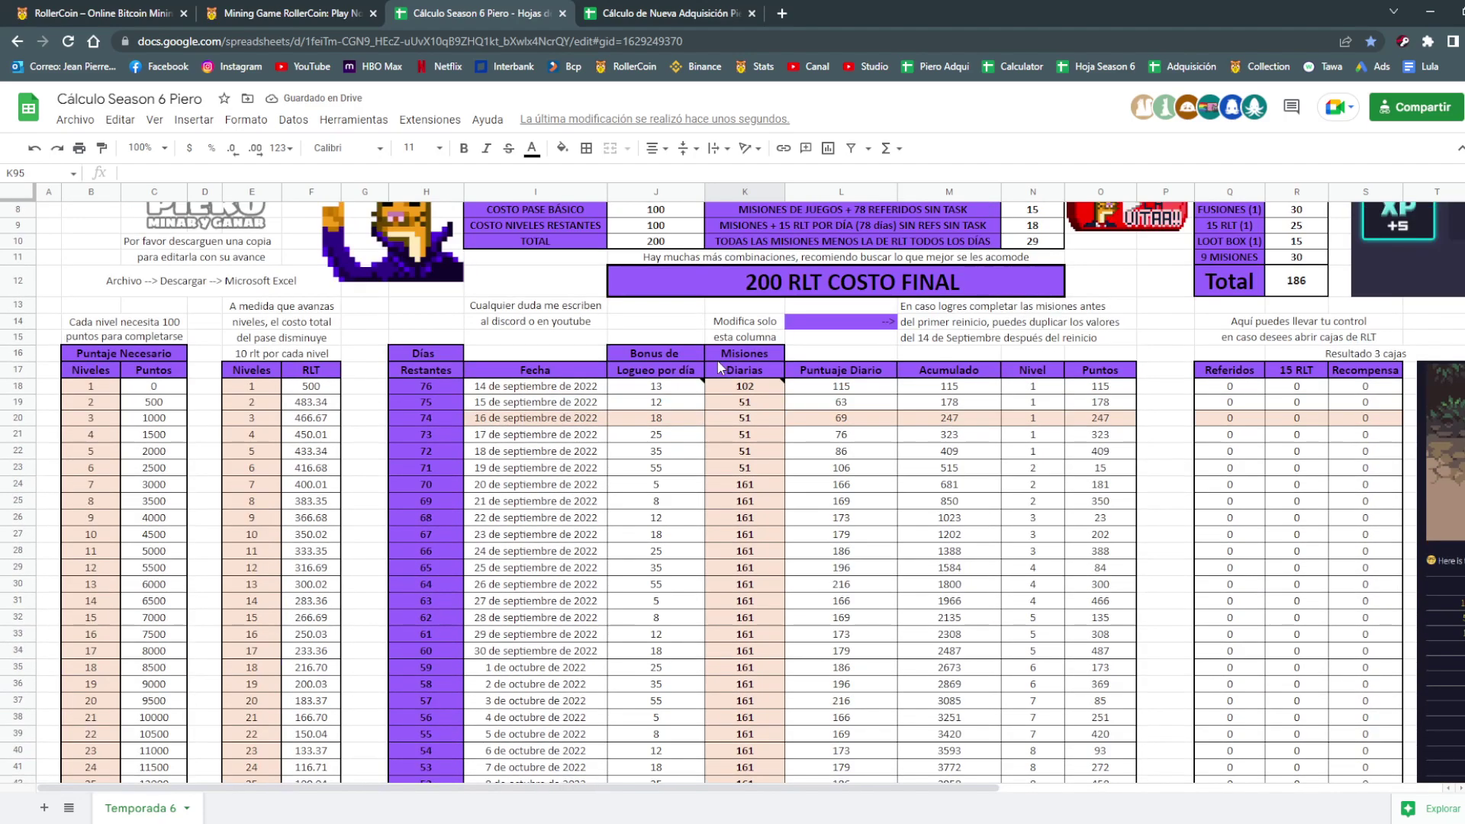
{"action": "scroll", "coordinate": [718, 360], "scroll_direction": "up", "scroll_amount": 2}
{"action": "left_click", "coordinate": [656, 336]}
{"action": "type", "text": "50"}
{"action": "key", "text": "Return"}
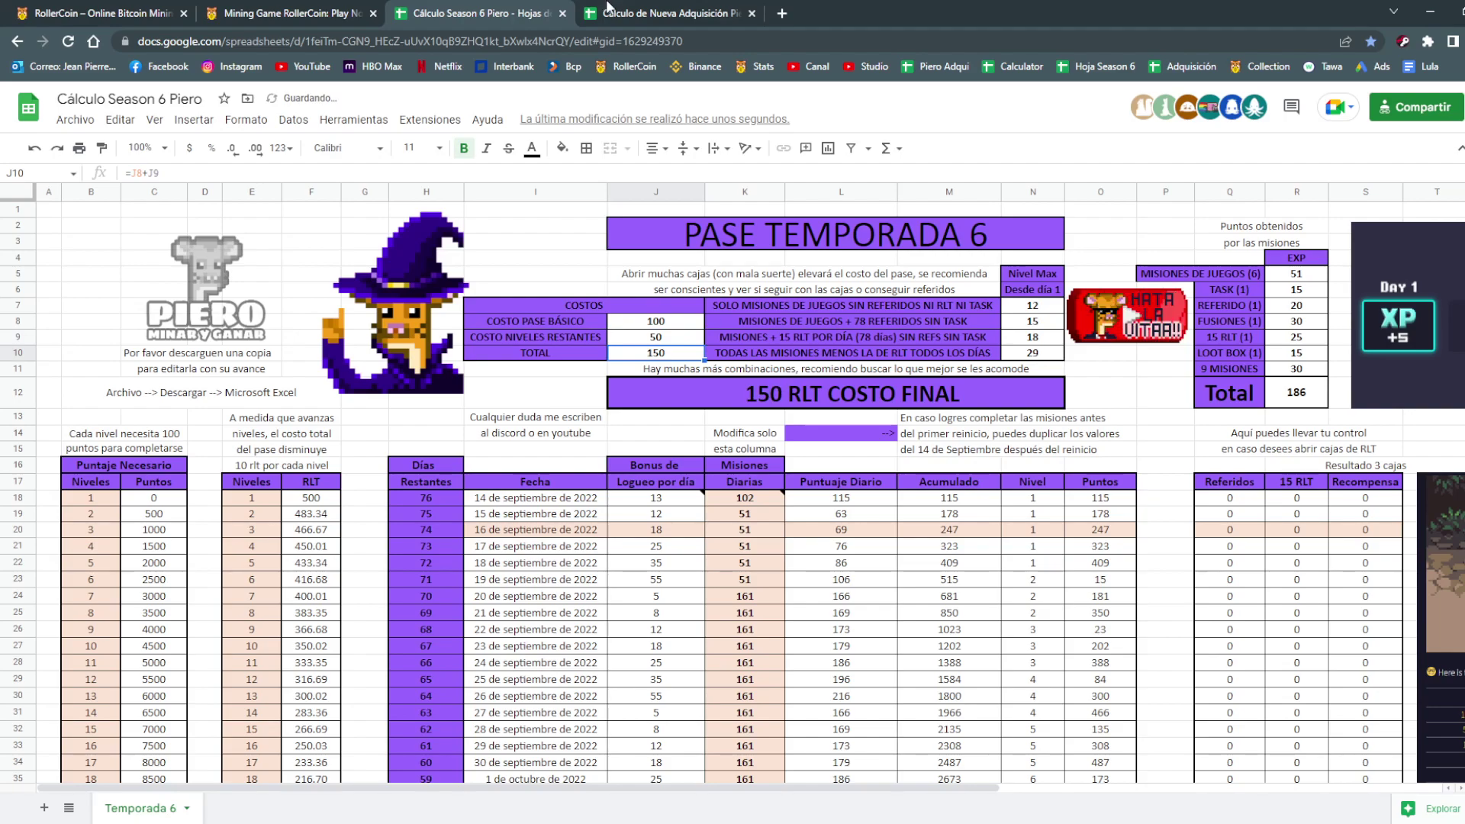
Check the 35 RLT value in H25 of the new-acquisition sheet, then return.
{"action": "left_click", "coordinate": [690, 14]}
{"action": "left_click", "coordinate": [992, 261]}
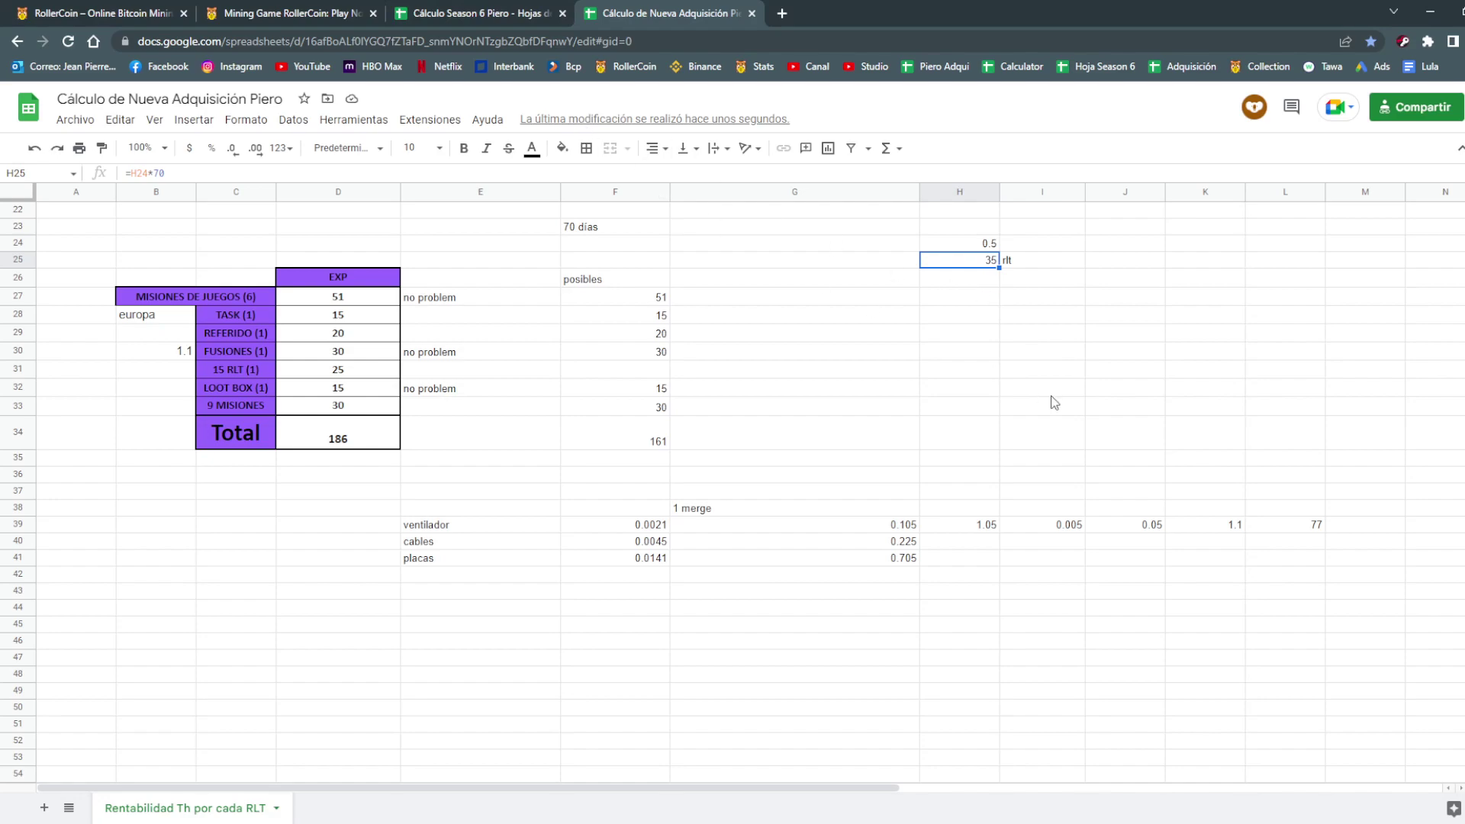
{"action": "left_click", "coordinate": [407, 7]}
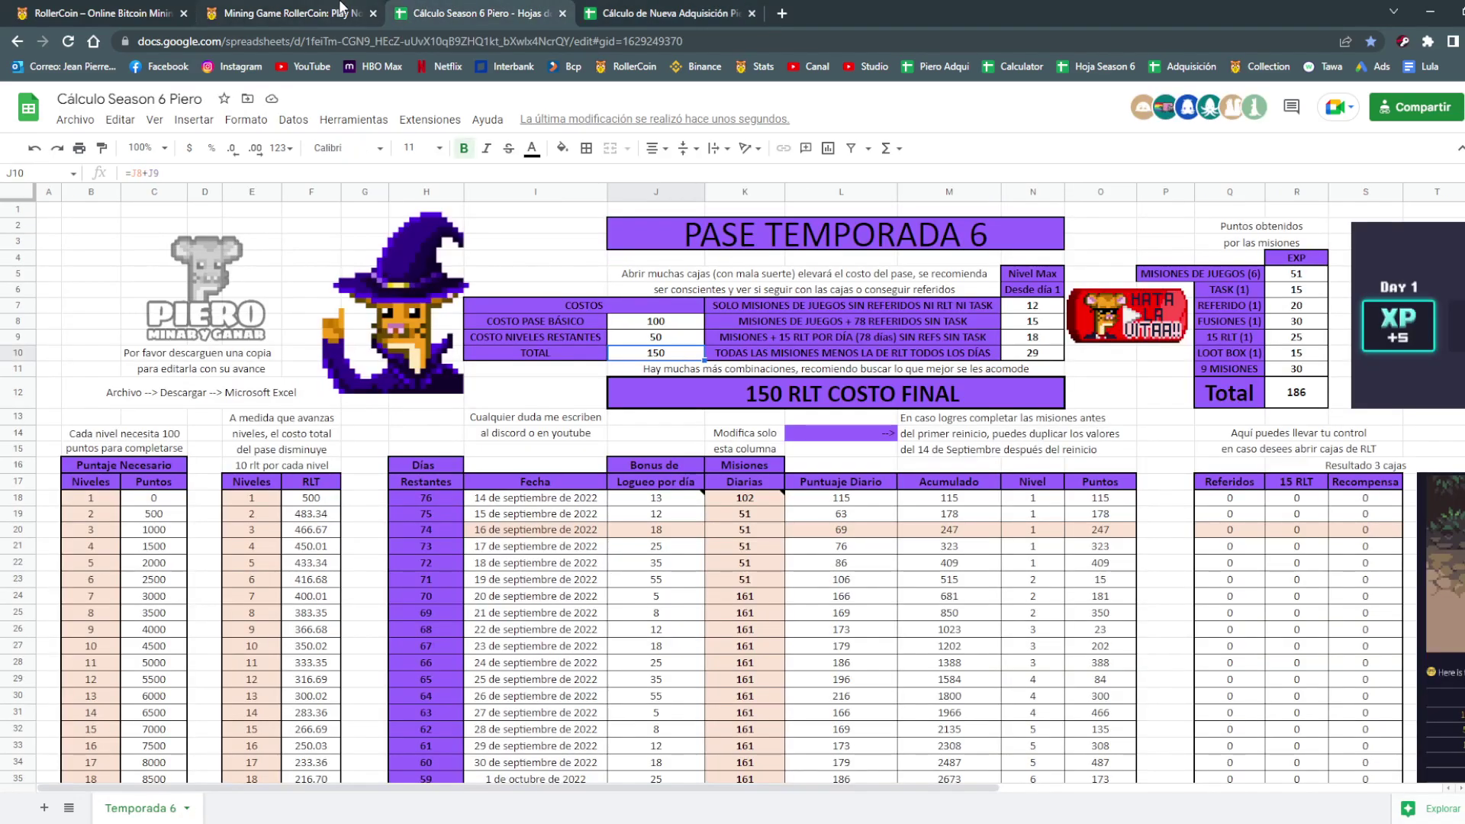
{"action": "scroll", "coordinate": [995, 380], "scroll_direction": "down", "scroll_amount": 3}
{"action": "scroll", "coordinate": [833, 446], "scroll_direction": "down", "scroll_amount": 2}
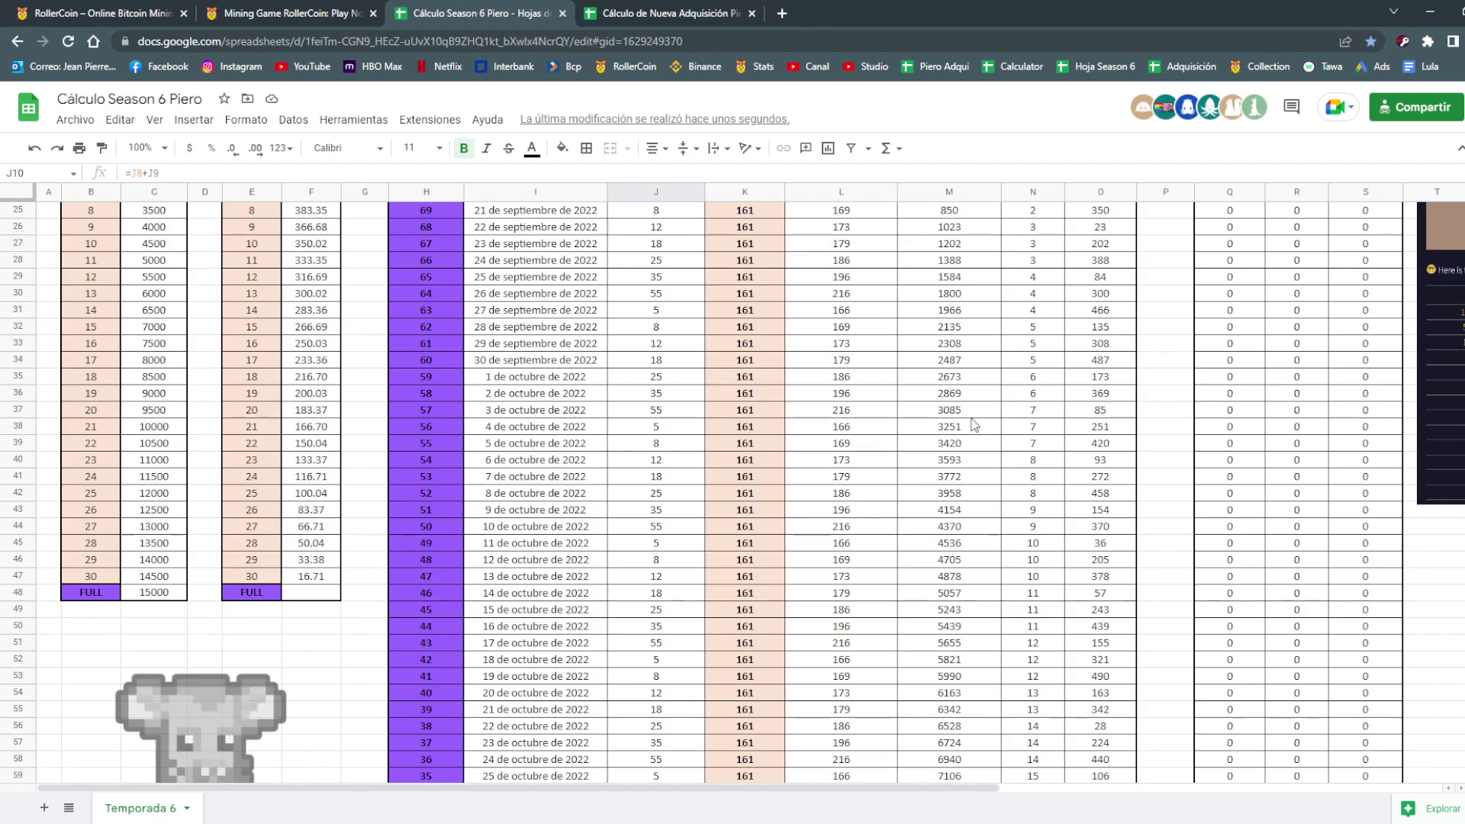
Enter 186 daily missions in K29:K31, starting 25 September.
{"action": "scroll", "coordinate": [746, 403], "scroll_direction": "down", "scroll_amount": 1}
{"action": "scroll", "coordinate": [746, 402], "scroll_direction": "up", "scroll_amount": 3}
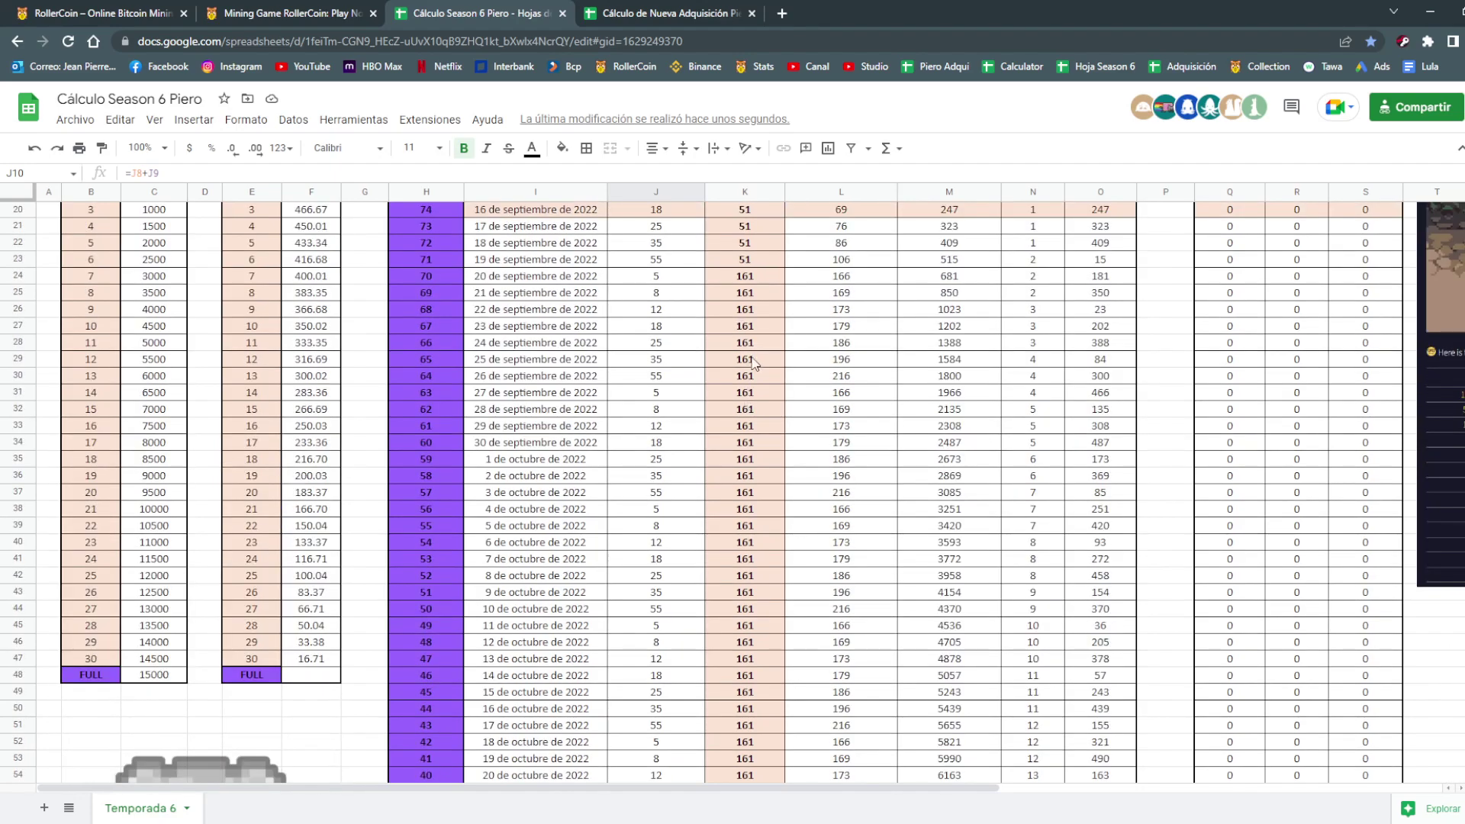
{"action": "left_click", "coordinate": [745, 359]}
{"action": "type", "text": "1"}
{"action": "key", "text": "Return"}
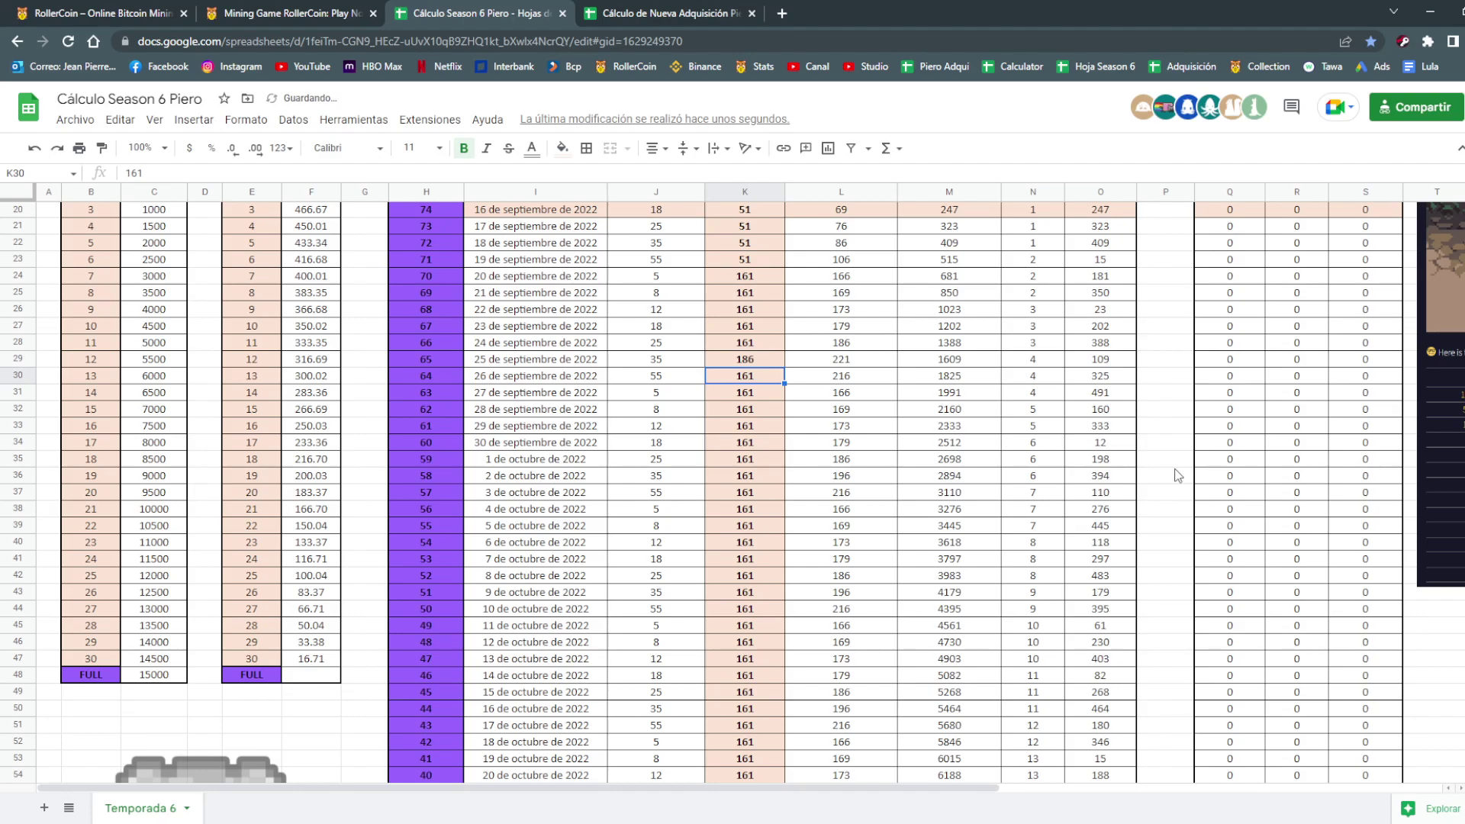
{"action": "type", "text": "186"}
{"action": "key", "text": "Return"}
{"action": "type", "text": "186"}
{"action": "key", "text": "Return"}
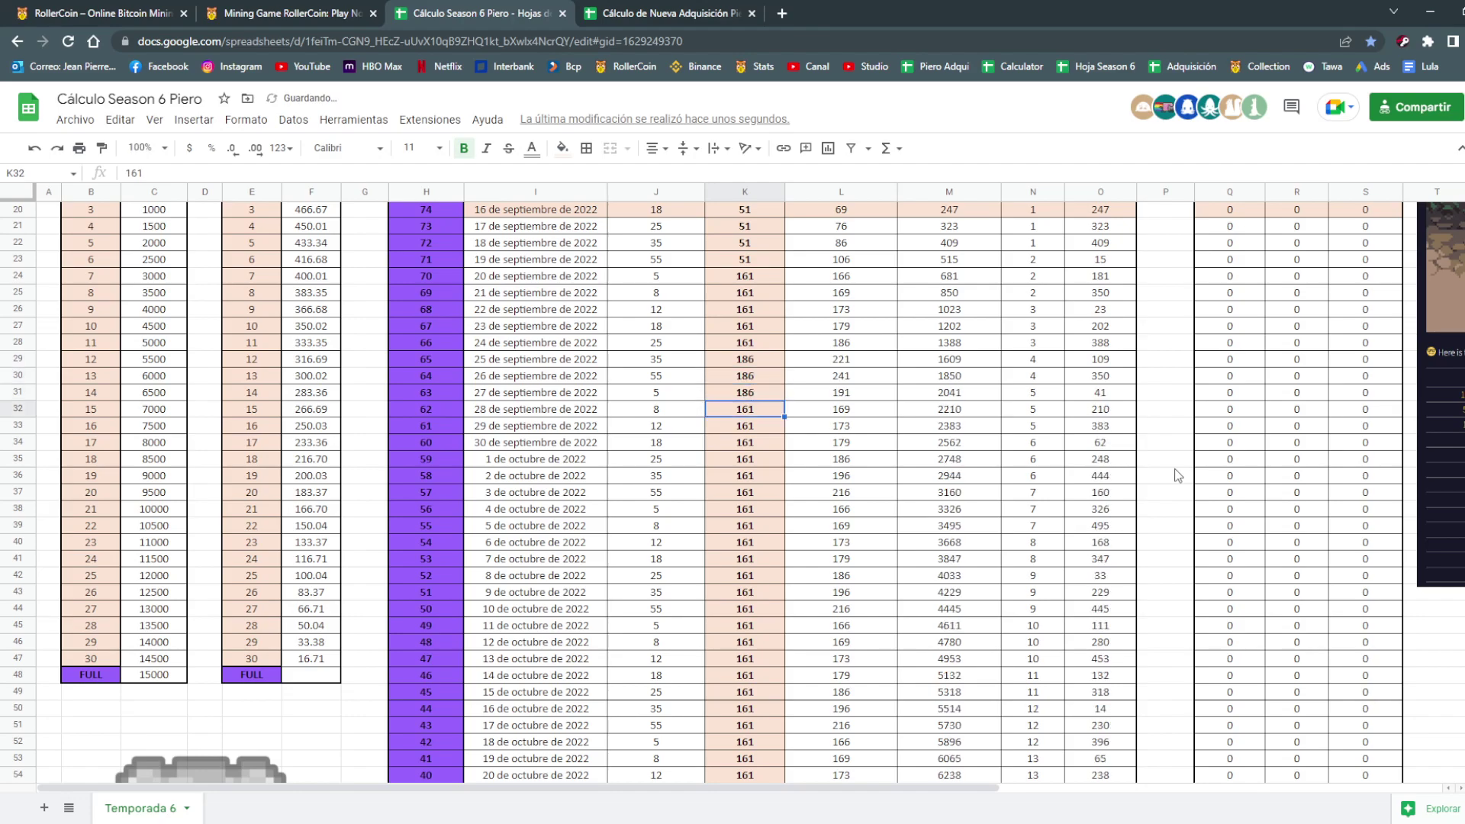
Fill the 186 missions down to K52, through 18 October.
{"action": "left_click_drag", "start_coordinate": [771, 361], "coordinate": [779, 592]}
{"action": "scroll", "coordinate": [927, 474], "scroll_direction": "down", "scroll_amount": 8}
{"action": "scroll", "coordinate": [926, 473], "scroll_direction": "down", "scroll_amount": 4}
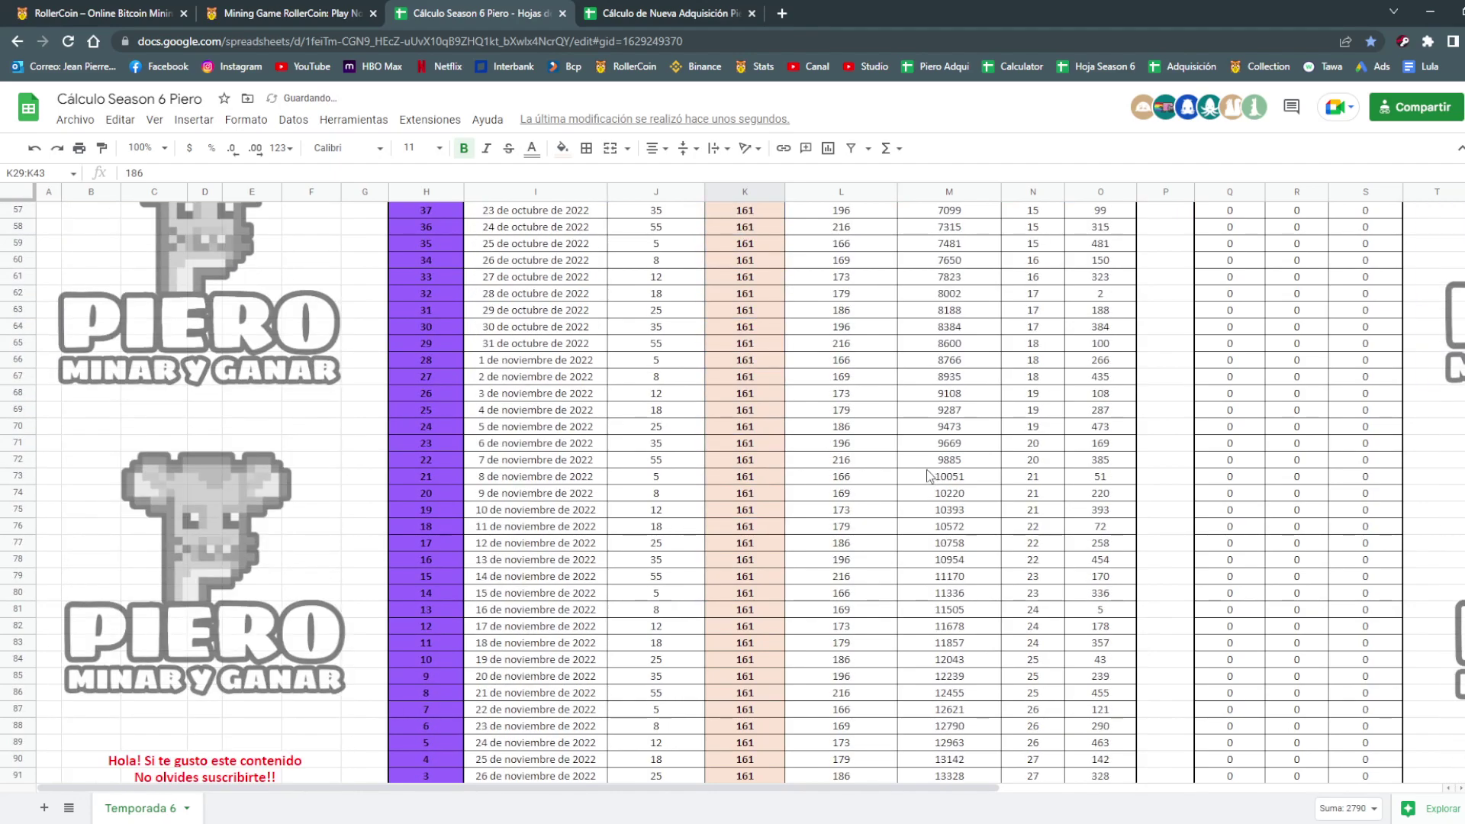
{"action": "scroll", "coordinate": [927, 473], "scroll_direction": "down", "scroll_amount": 4}
{"action": "scroll", "coordinate": [878, 467], "scroll_direction": "up", "scroll_amount": 4}
{"action": "scroll", "coordinate": [780, 294], "scroll_direction": "up", "scroll_amount": 5}
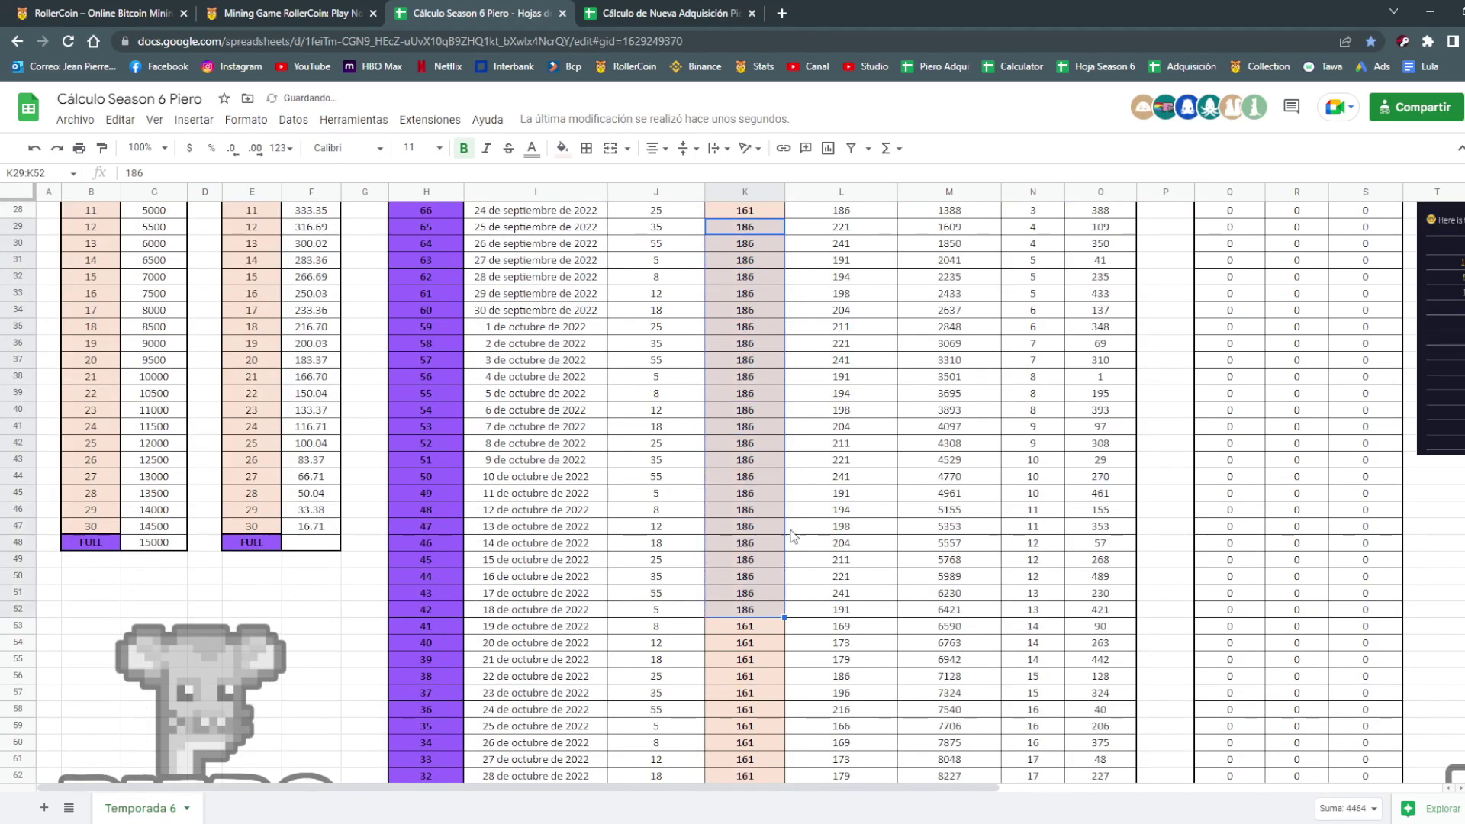
{"action": "left_click_drag", "start_coordinate": [784, 433], "coordinate": [839, 580]}
{"action": "scroll", "coordinate": [922, 441], "scroll_direction": "down", "scroll_amount": 4}
{"action": "scroll", "coordinate": [922, 441], "scroll_direction": "down", "scroll_amount": 5}
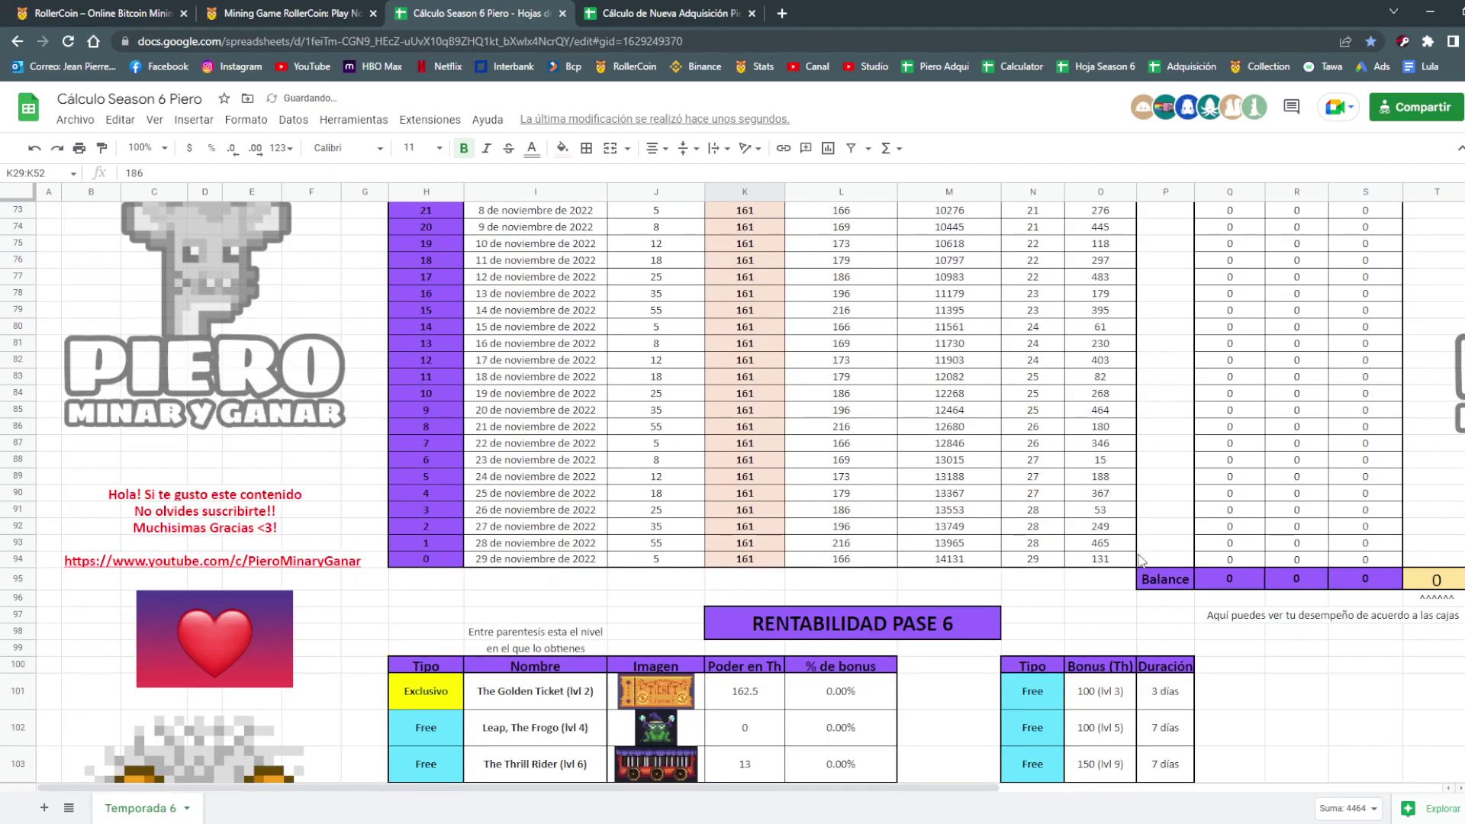
{"action": "scroll", "coordinate": [1141, 559], "scroll_direction": "up", "scroll_amount": 2}
{"action": "scroll", "coordinate": [1107, 489], "scroll_direction": "up", "scroll_amount": 1}
{"action": "scroll", "coordinate": [1069, 410], "scroll_direction": "up", "scroll_amount": 7}
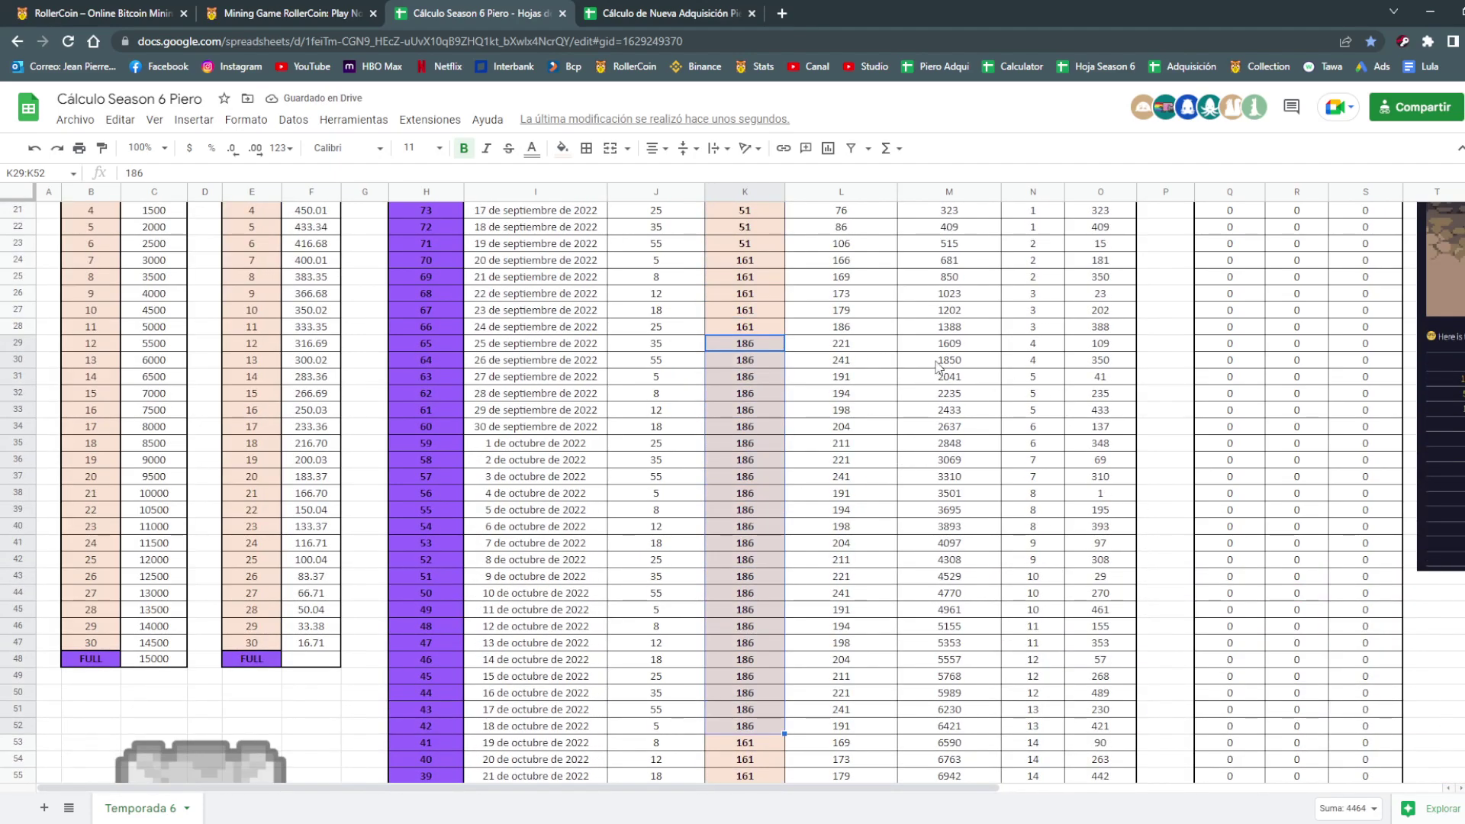
{"action": "scroll", "coordinate": [933, 367], "scroll_direction": "up", "scroll_amount": 5}
{"action": "left_click", "coordinate": [138, 12]}
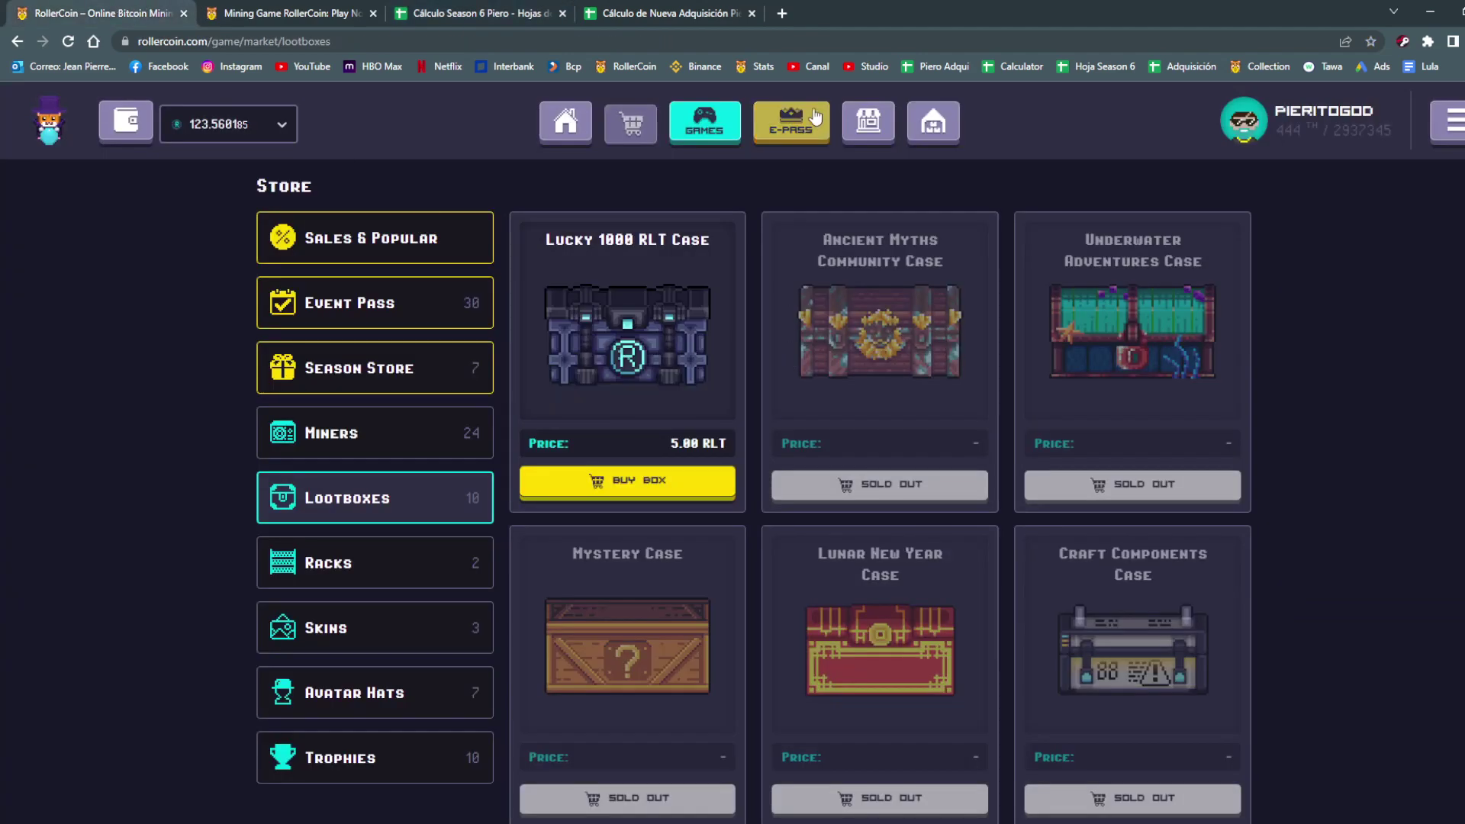
Open the Season 6 E-Pass and check the current XP of 28 / 500.
{"action": "left_click", "coordinate": [786, 126]}
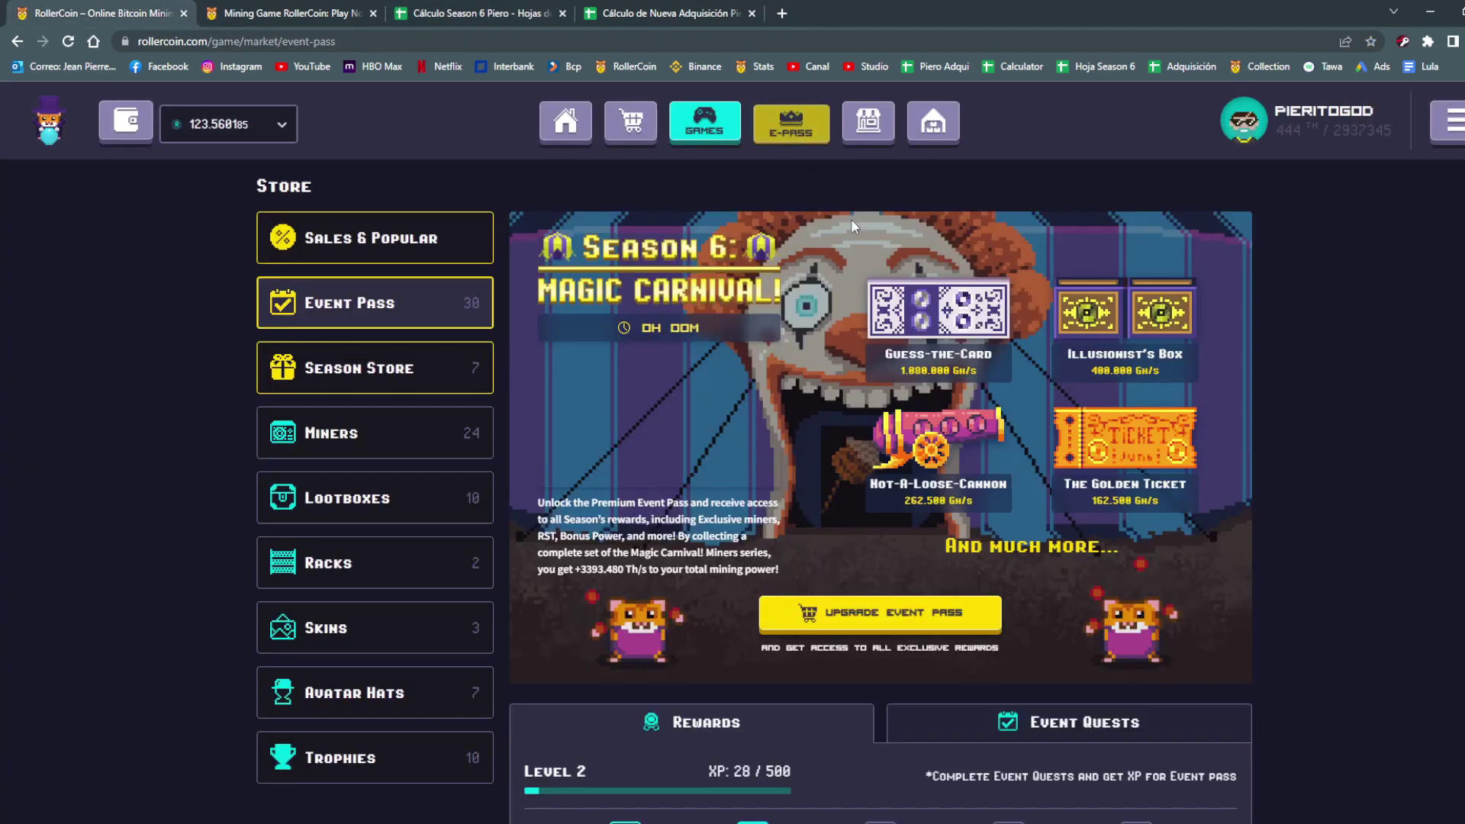
{"action": "scroll", "coordinate": [794, 418], "scroll_direction": "down", "scroll_amount": 4}
{"action": "left_click_drag", "start_coordinate": [717, 450], "coordinate": [804, 450]}
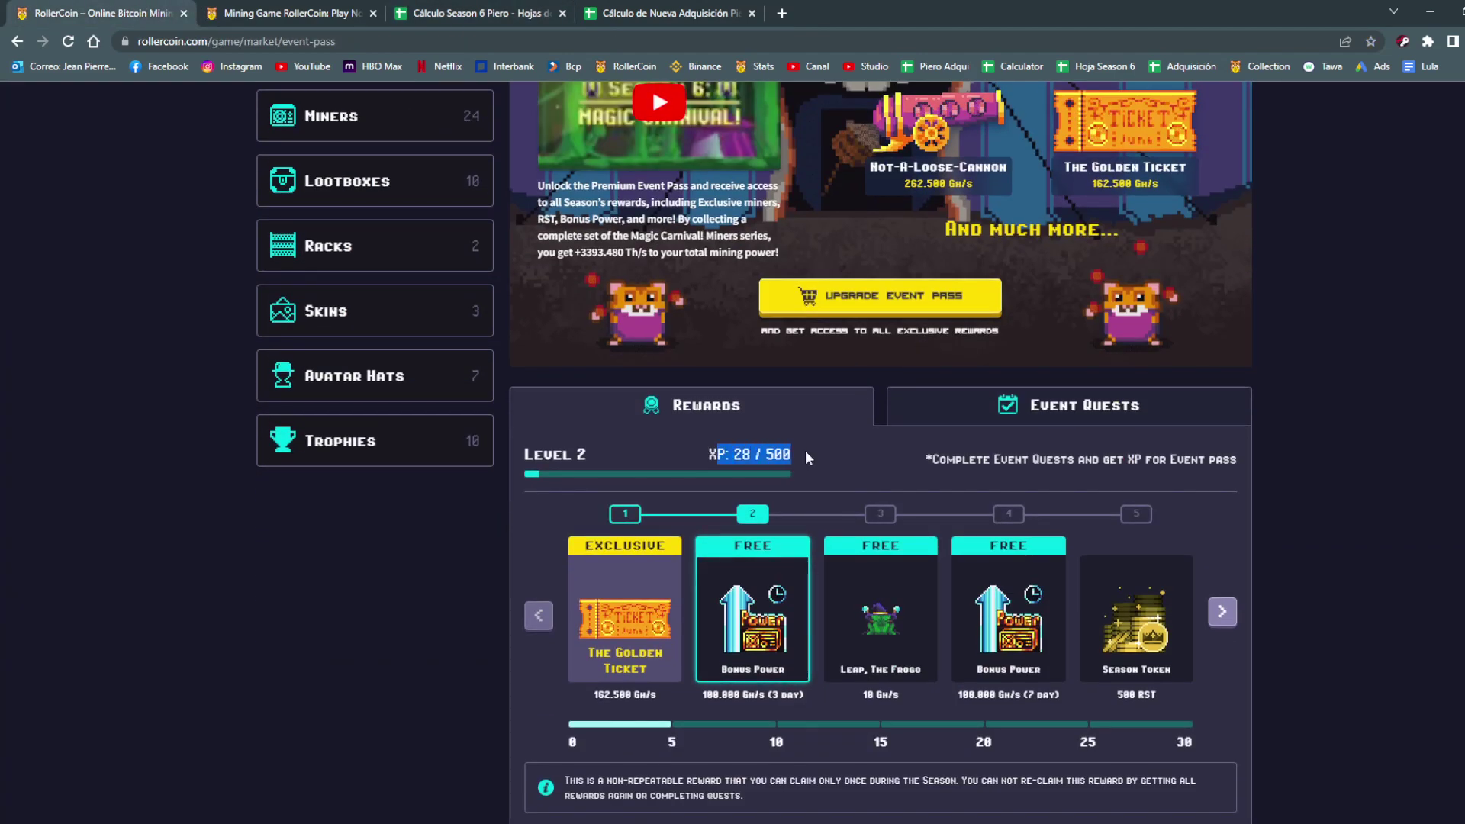
{"action": "left_click", "coordinate": [805, 451]}
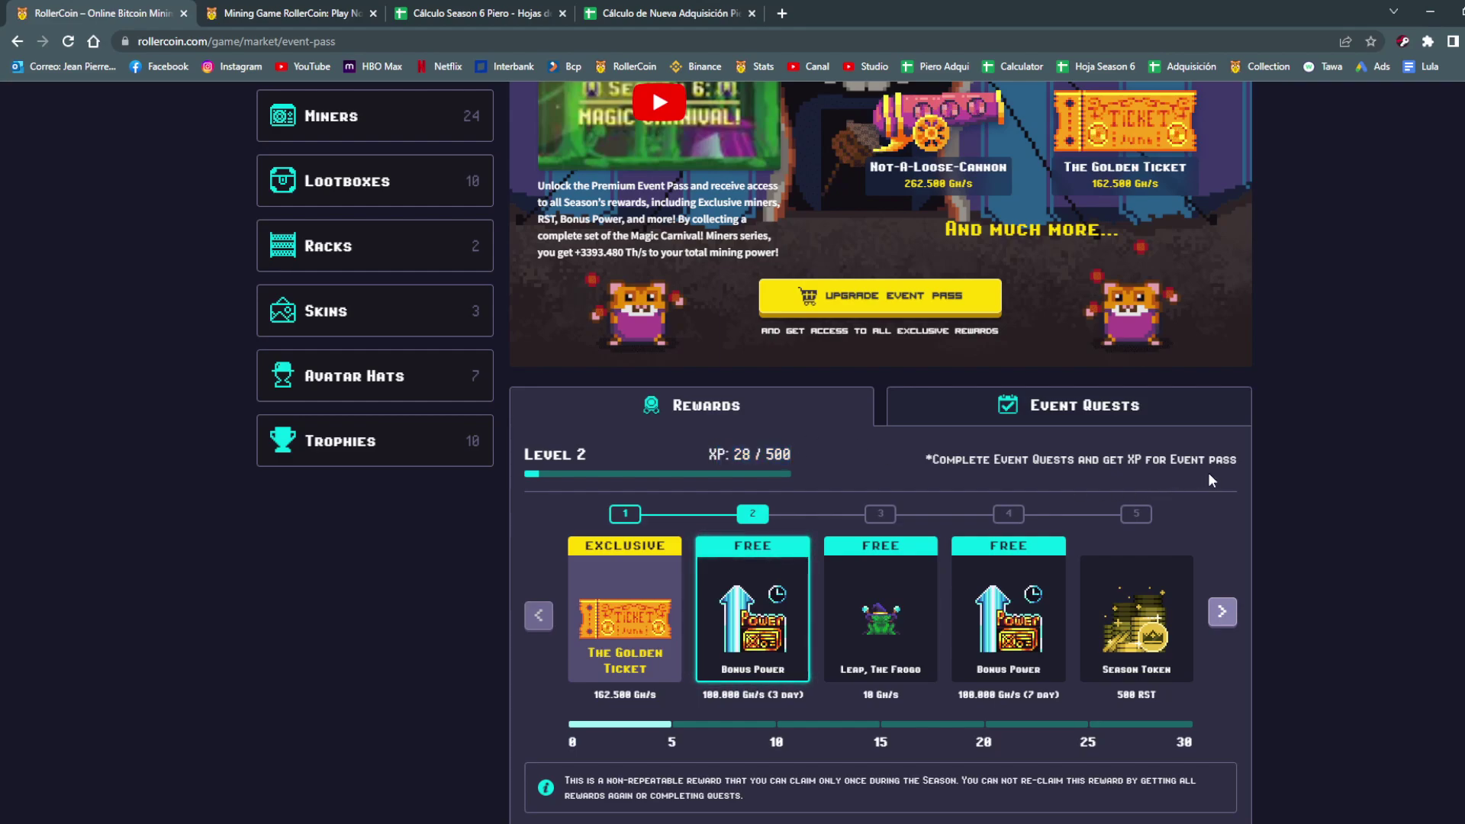
Review the list of daily Event Quests.
{"action": "left_click", "coordinate": [1113, 420]}
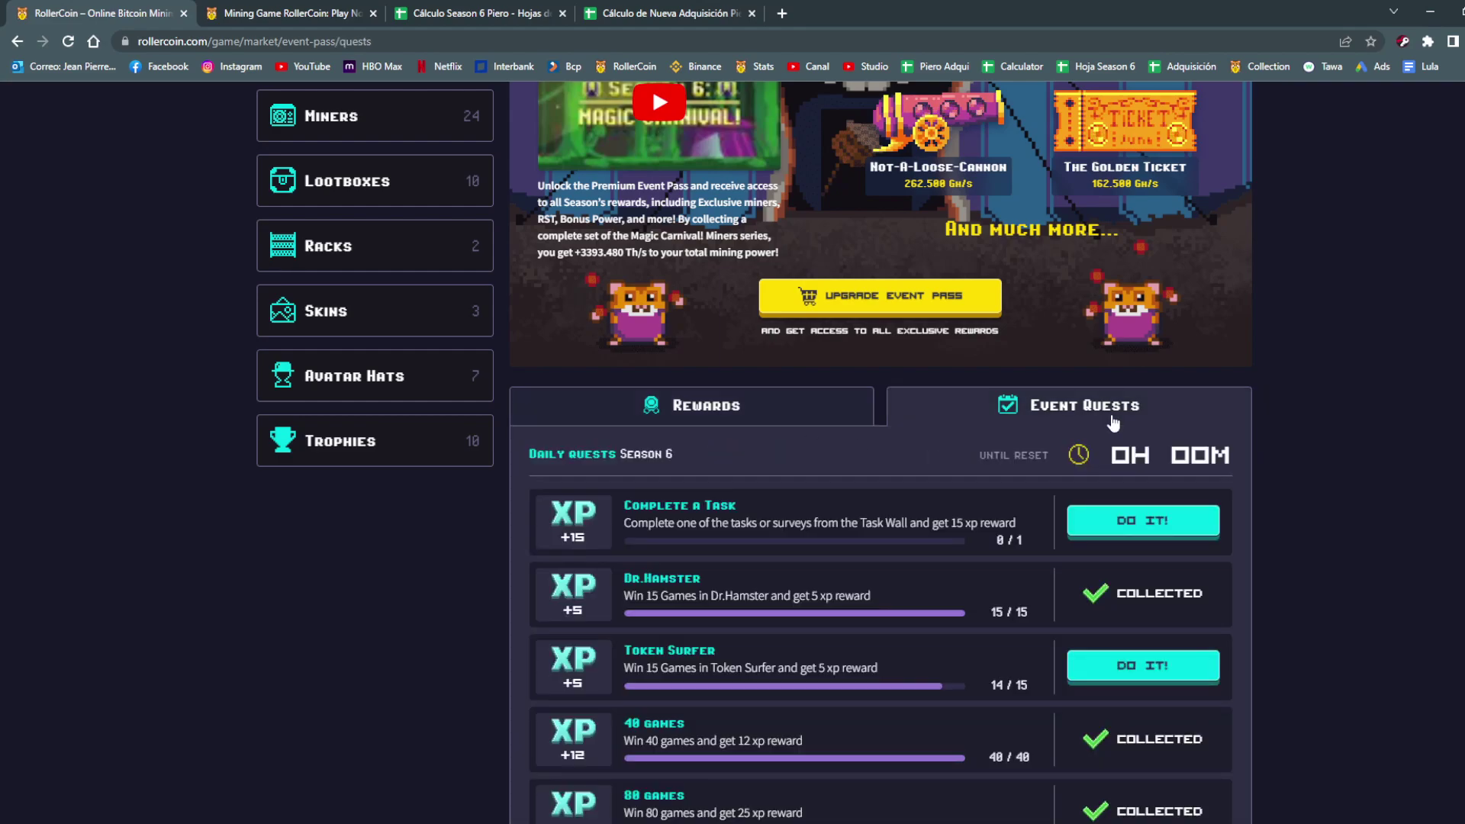
{"action": "scroll", "coordinate": [1106, 420], "scroll_direction": "down", "scroll_amount": 5}
{"action": "scroll", "coordinate": [1076, 366], "scroll_direction": "up", "scroll_amount": 4}
{"action": "scroll", "coordinate": [1046, 324], "scroll_direction": "down", "scroll_amount": 1}
{"action": "scroll", "coordinate": [1043, 317], "scroll_direction": "up", "scroll_amount": 6}
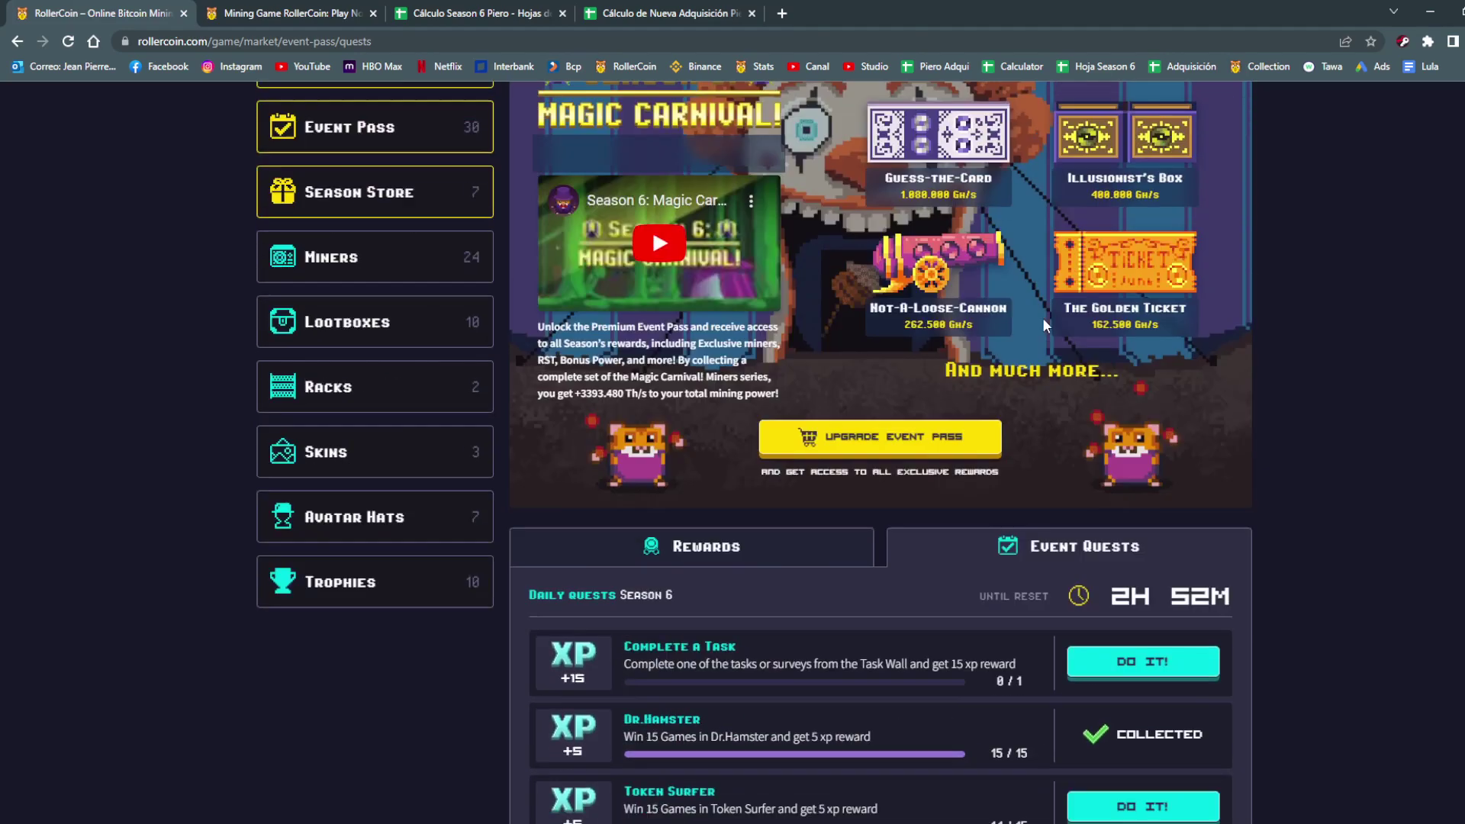
{"action": "scroll", "coordinate": [839, 267], "scroll_direction": "up", "scroll_amount": 2}
Visit the RollerCoin Games and Home pages, then return to the Season 6 spreadsheet.
{"action": "left_click", "coordinate": [704, 122]}
{"action": "left_click", "coordinate": [664, 9]}
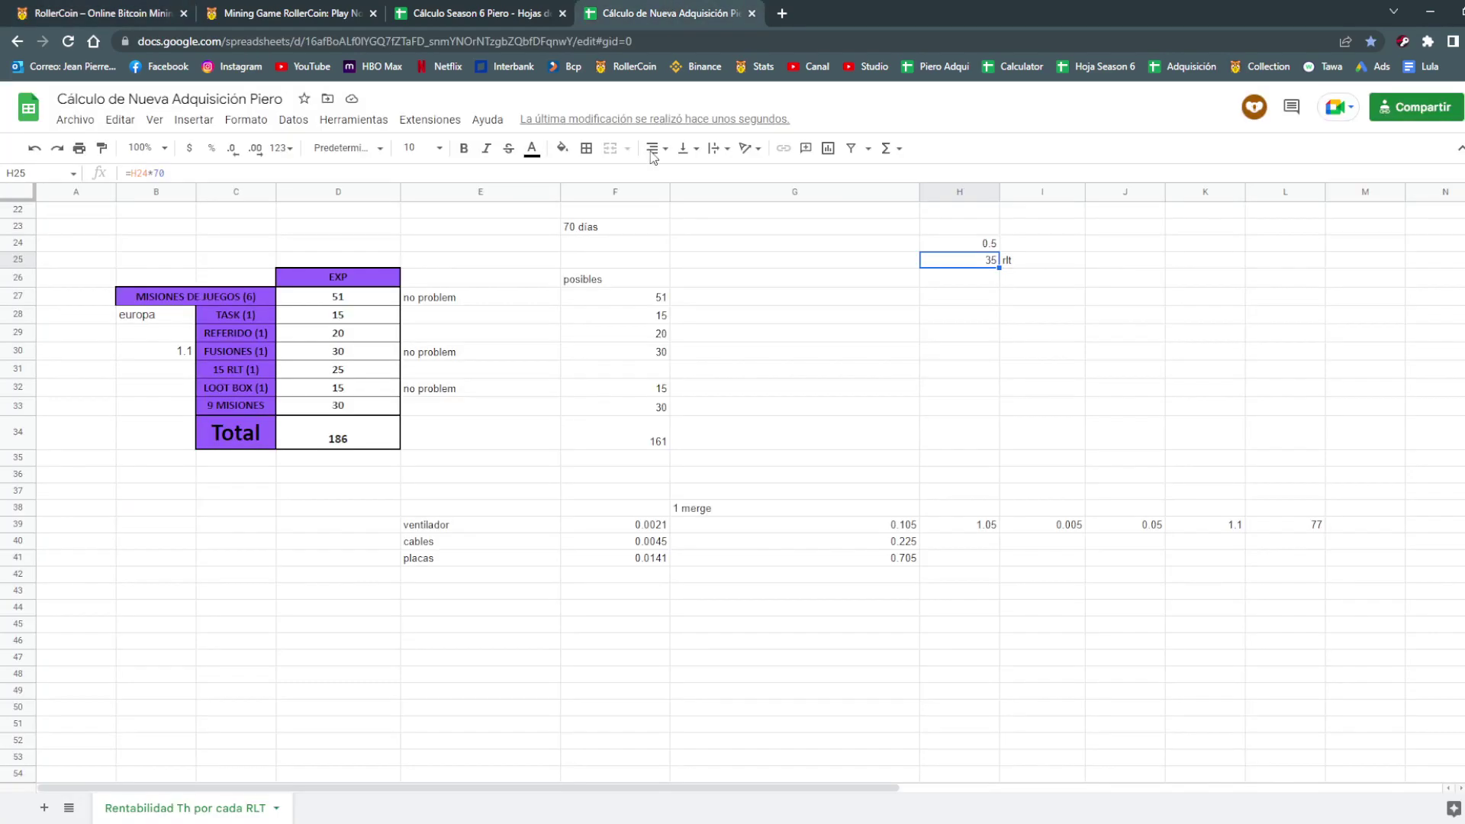
{"action": "left_click", "coordinate": [319, 13]}
{"action": "left_click", "coordinate": [425, 9]}
{"action": "left_click", "coordinate": [140, 9]}
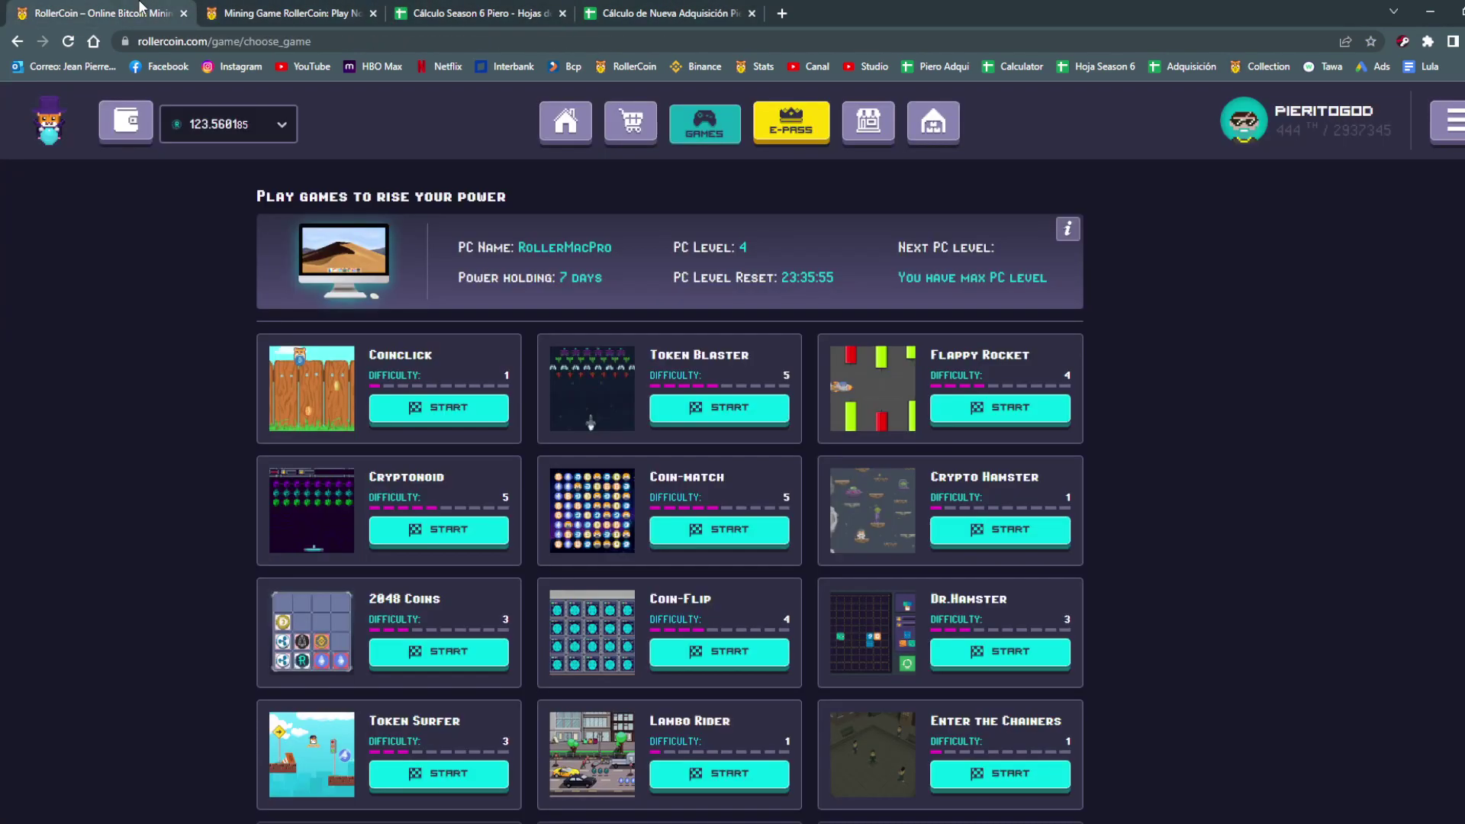
{"action": "left_click", "coordinate": [569, 132]}
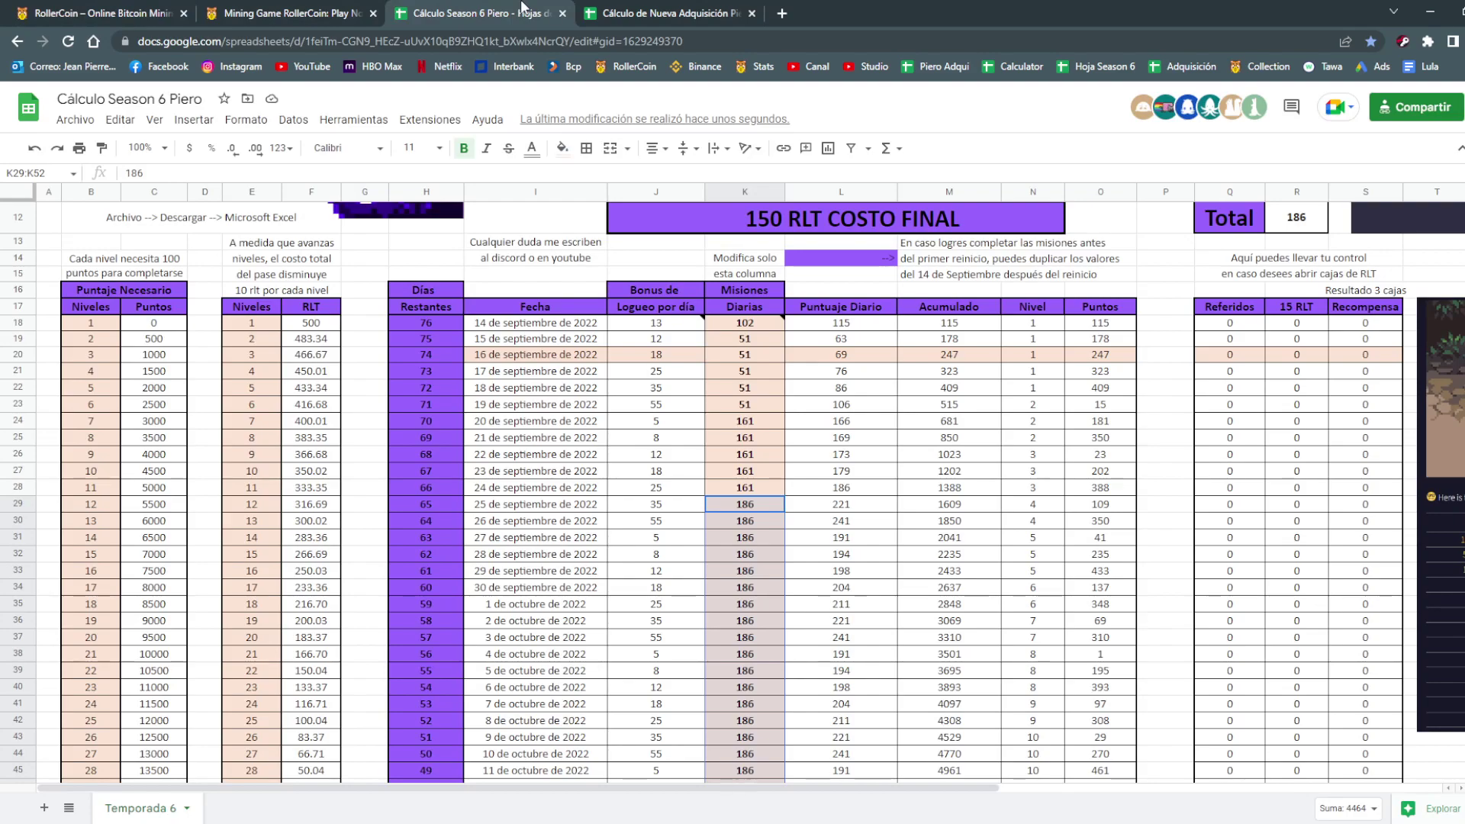
{"action": "left_click", "coordinate": [481, 13]}
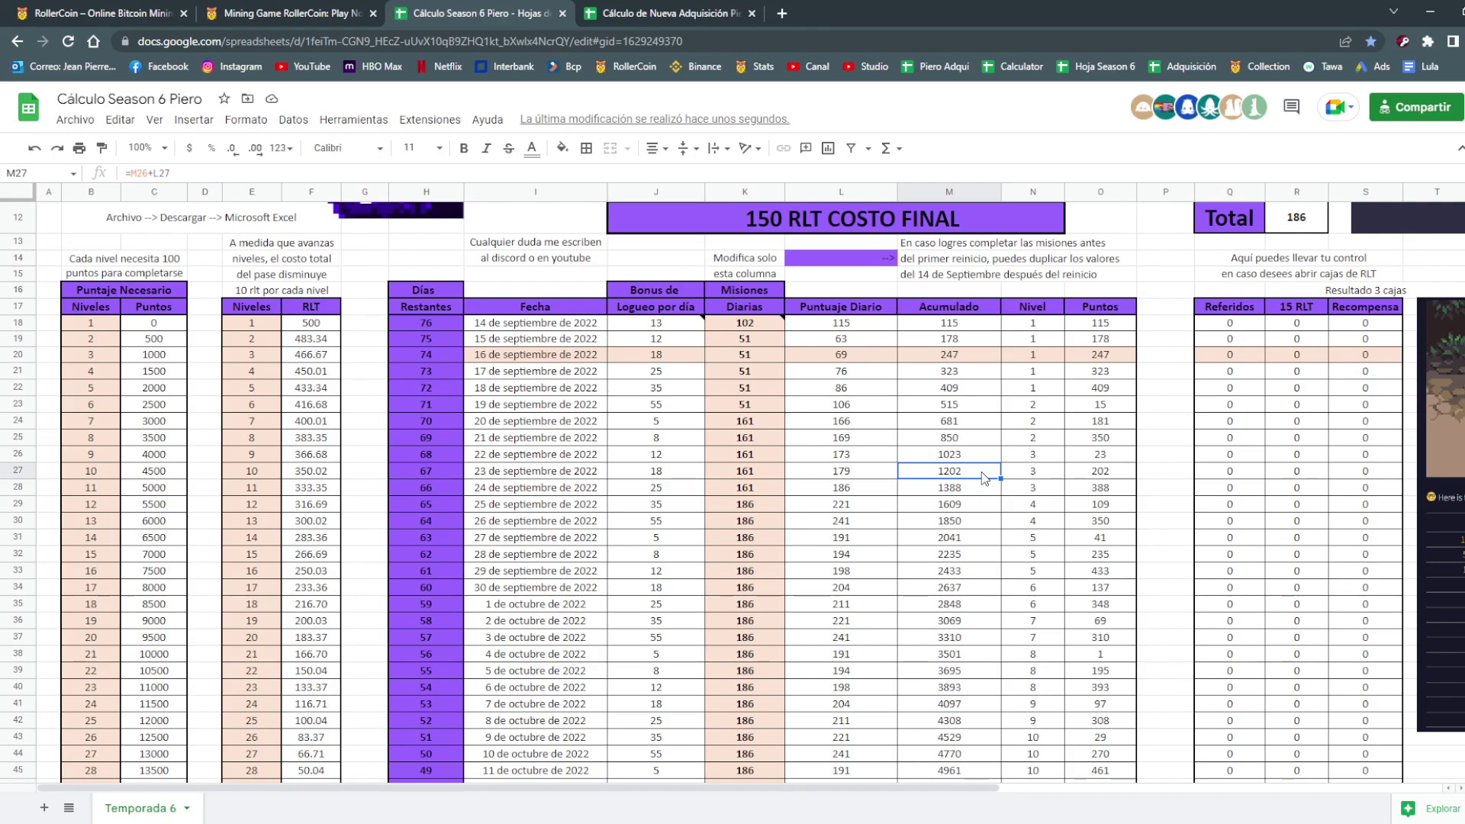
Review the acquisition sheet's mission rows: task, referral, loot box and ventilador values.
{"action": "left_click", "coordinate": [661, 10]}
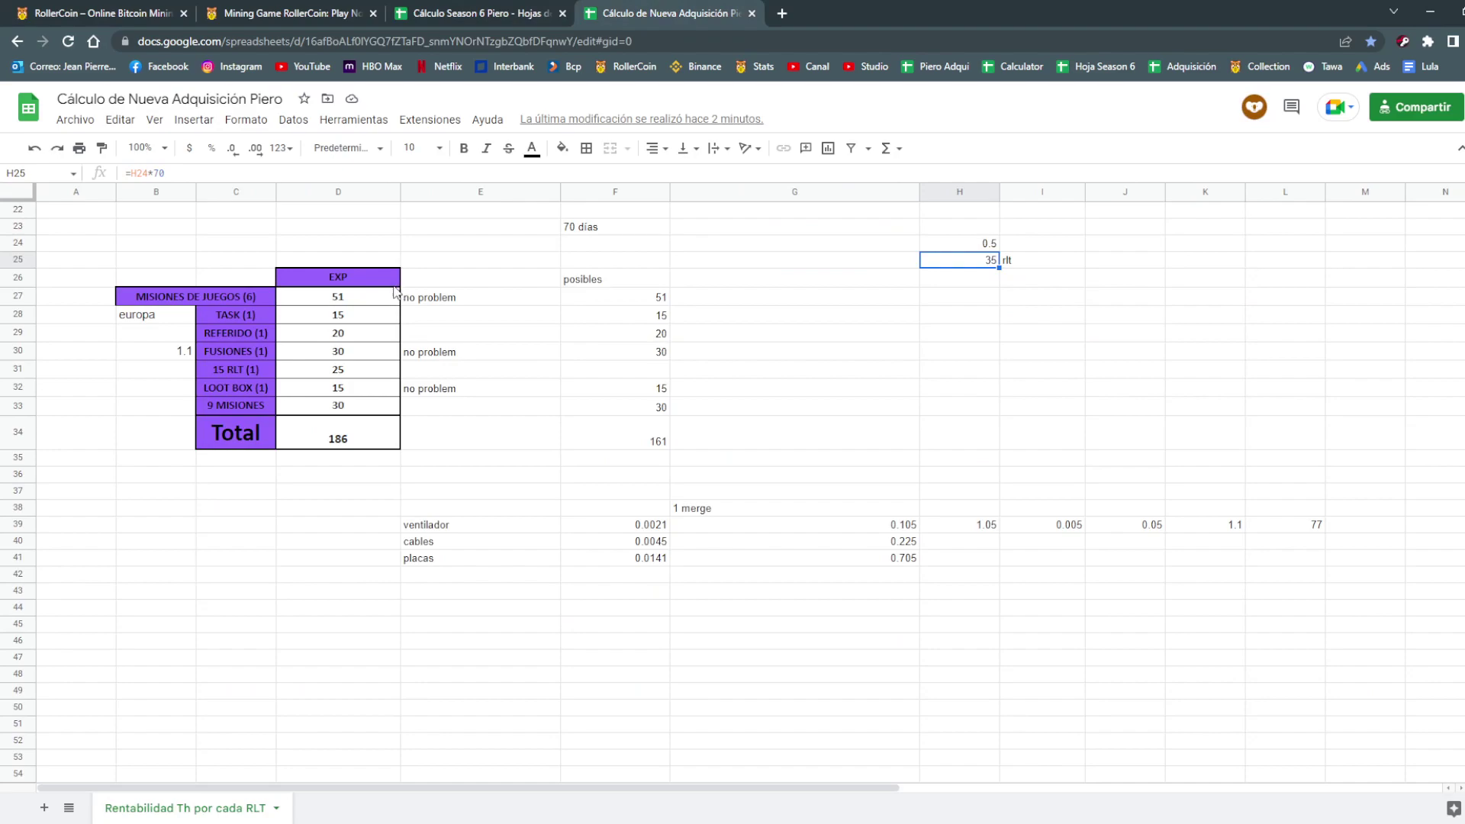
{"action": "left_click", "coordinate": [507, 305]}
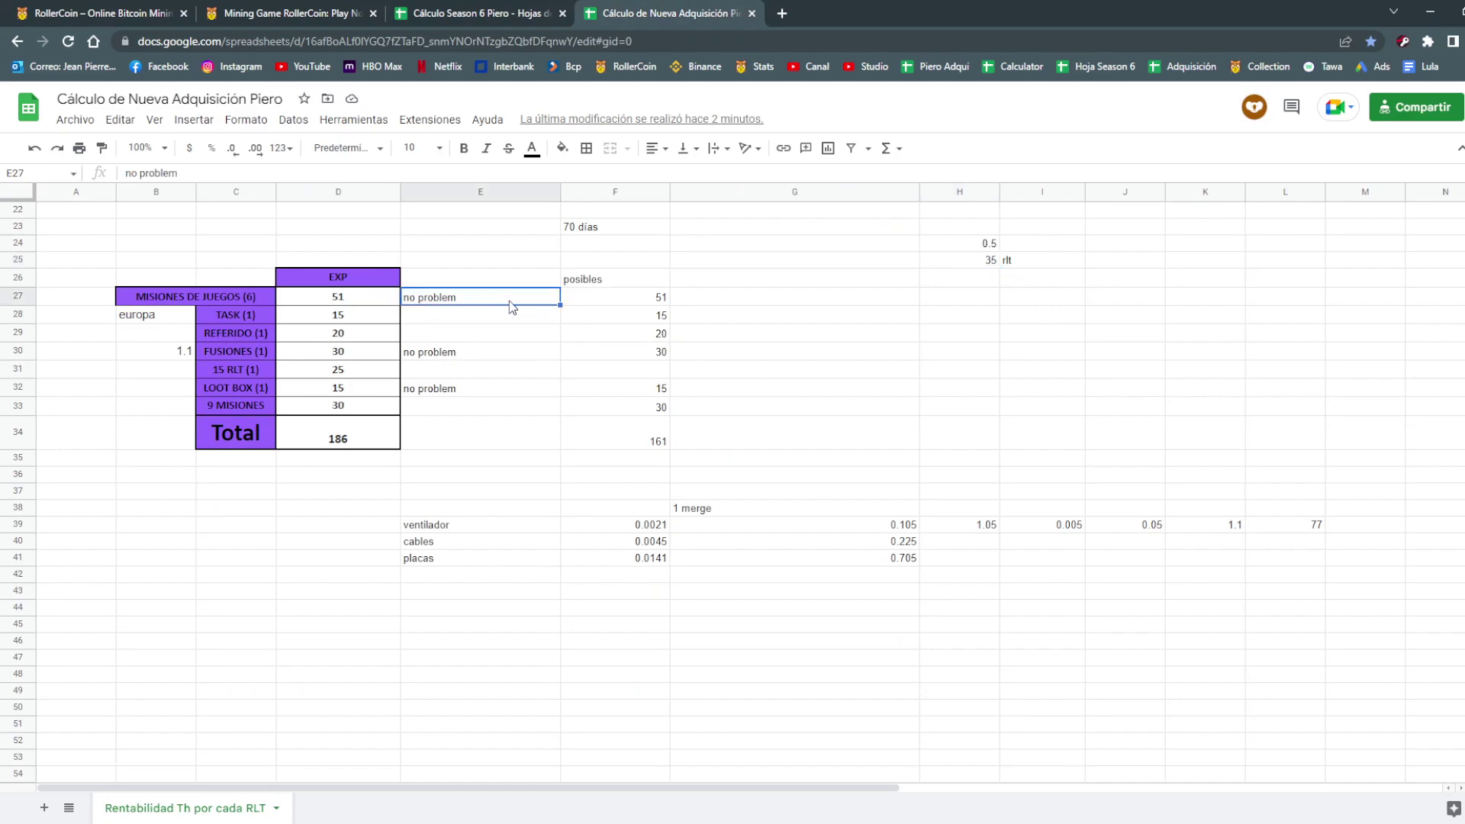
{"action": "left_click", "coordinate": [460, 359]}
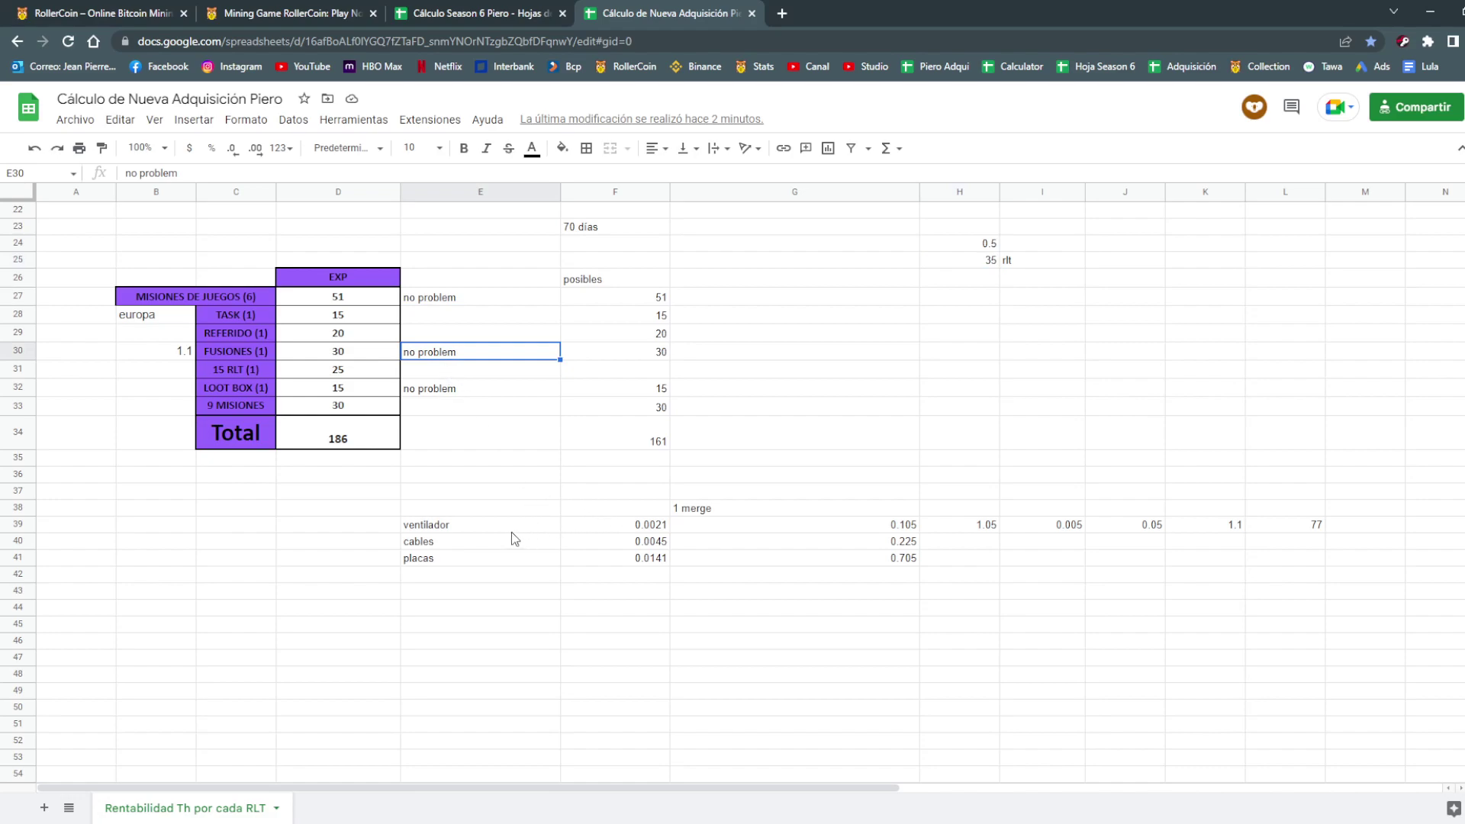
{"action": "left_click_drag", "start_coordinate": [527, 526], "coordinate": [1294, 533]}
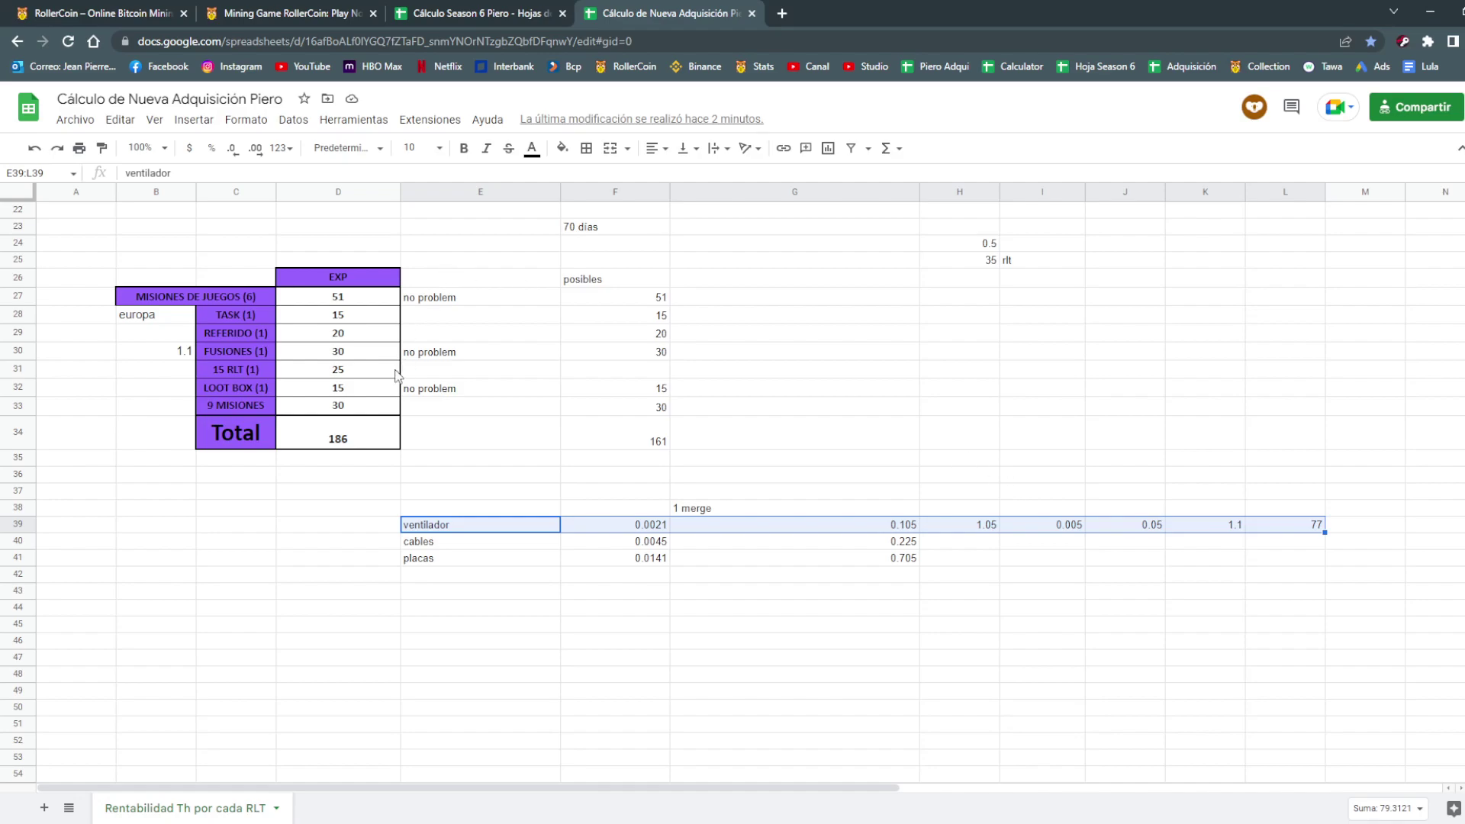
{"action": "left_click_drag", "start_coordinate": [339, 392], "coordinate": [412, 391]}
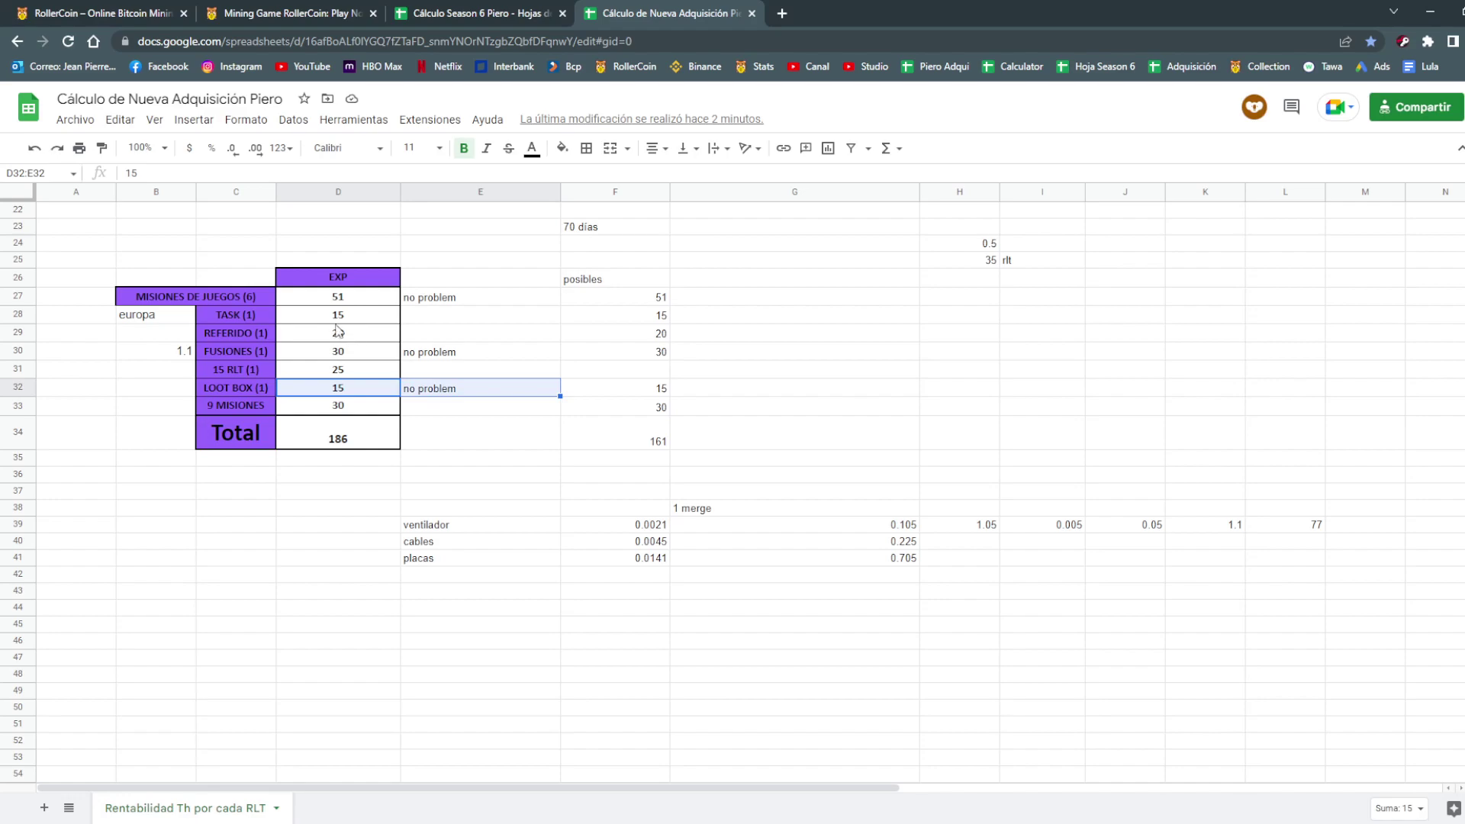
{"action": "left_click_drag", "start_coordinate": [375, 339], "coordinate": [426, 340]}
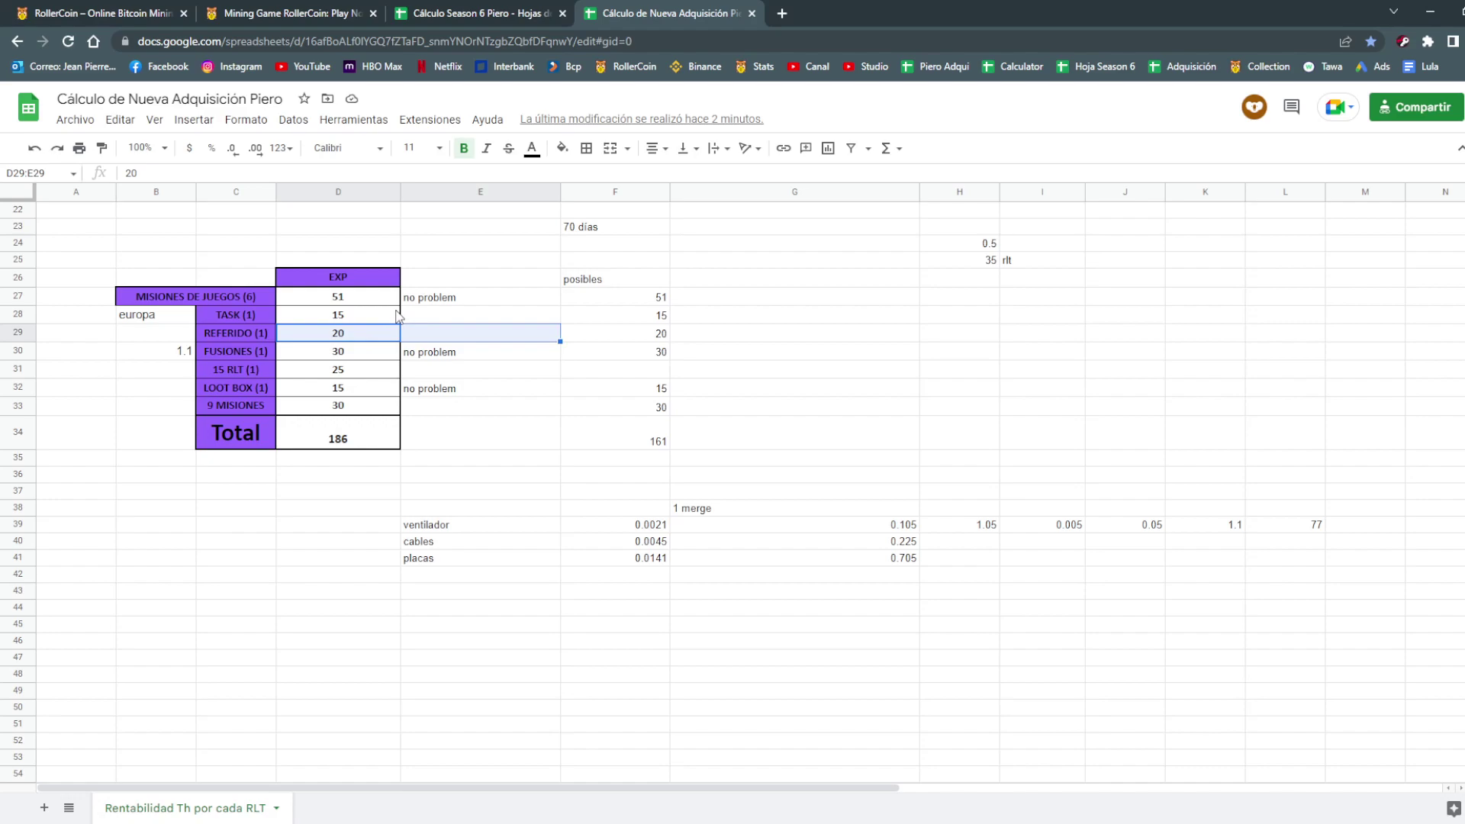
{"action": "left_click_drag", "start_coordinate": [371, 321], "coordinate": [409, 321]}
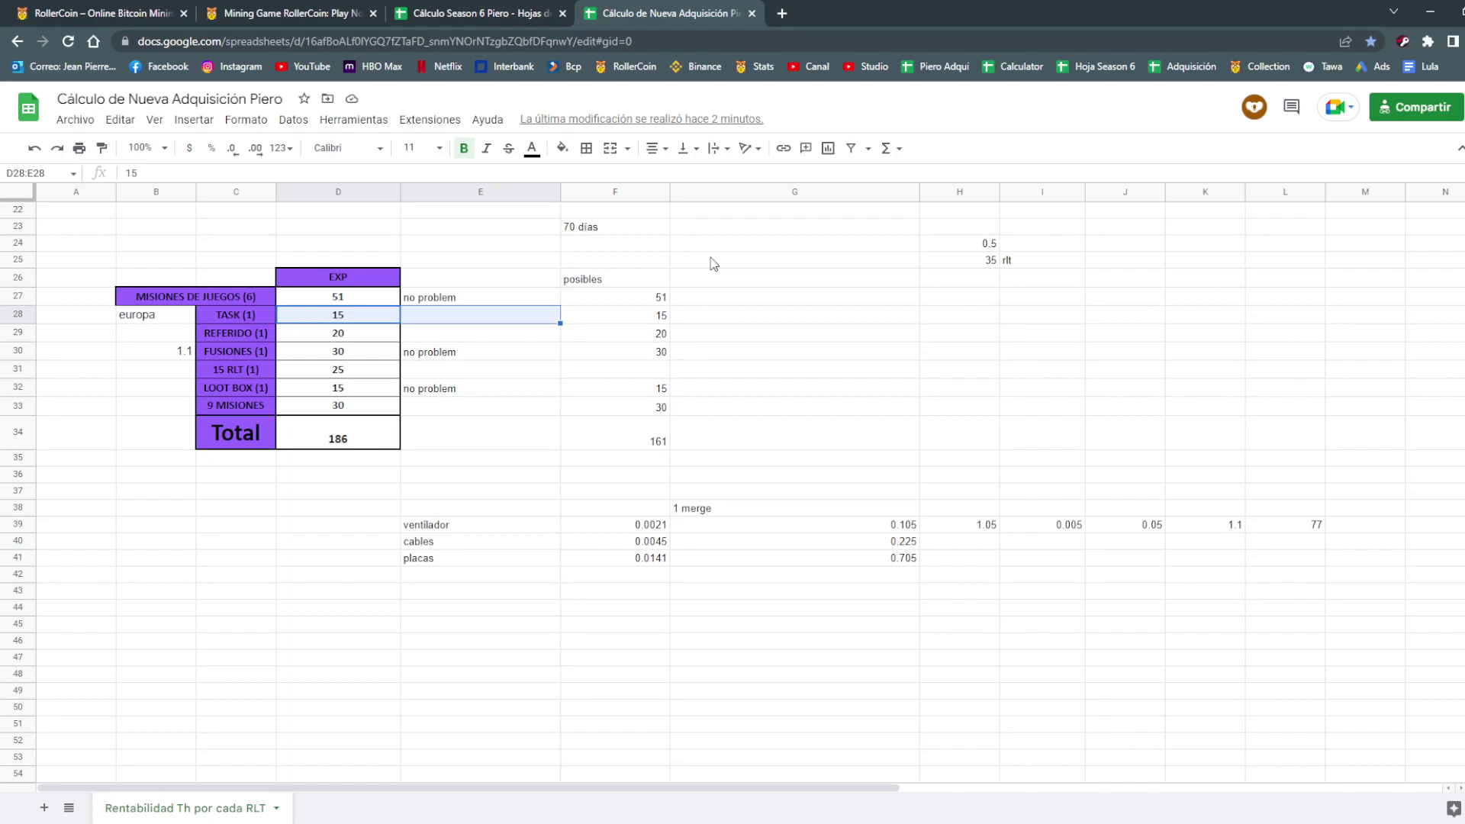
Clear the 20 referral points in F29 so the possible total drops to 141.
{"action": "left_click", "coordinate": [672, 426]}
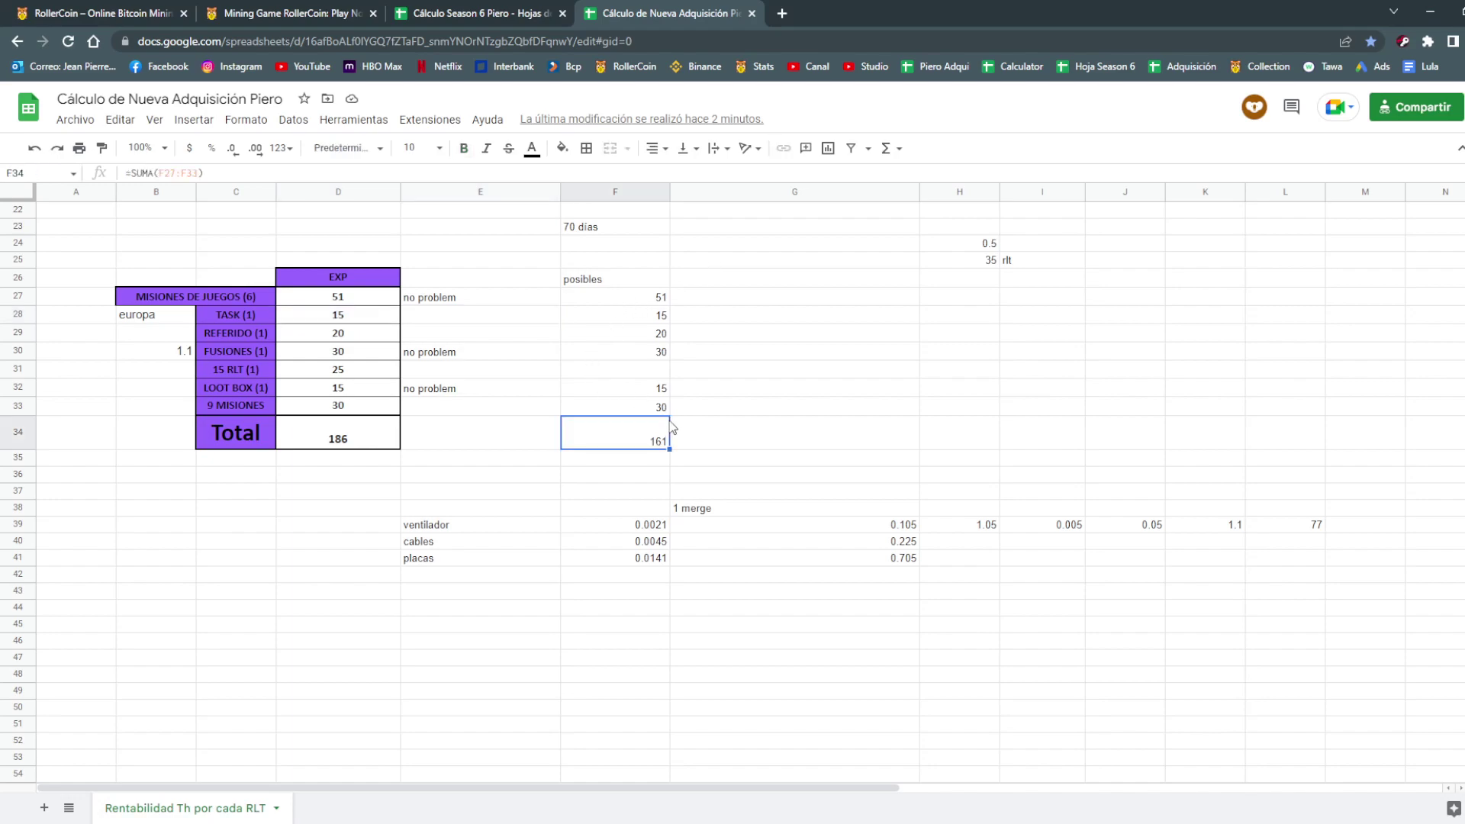
{"action": "left_click", "coordinate": [661, 333]}
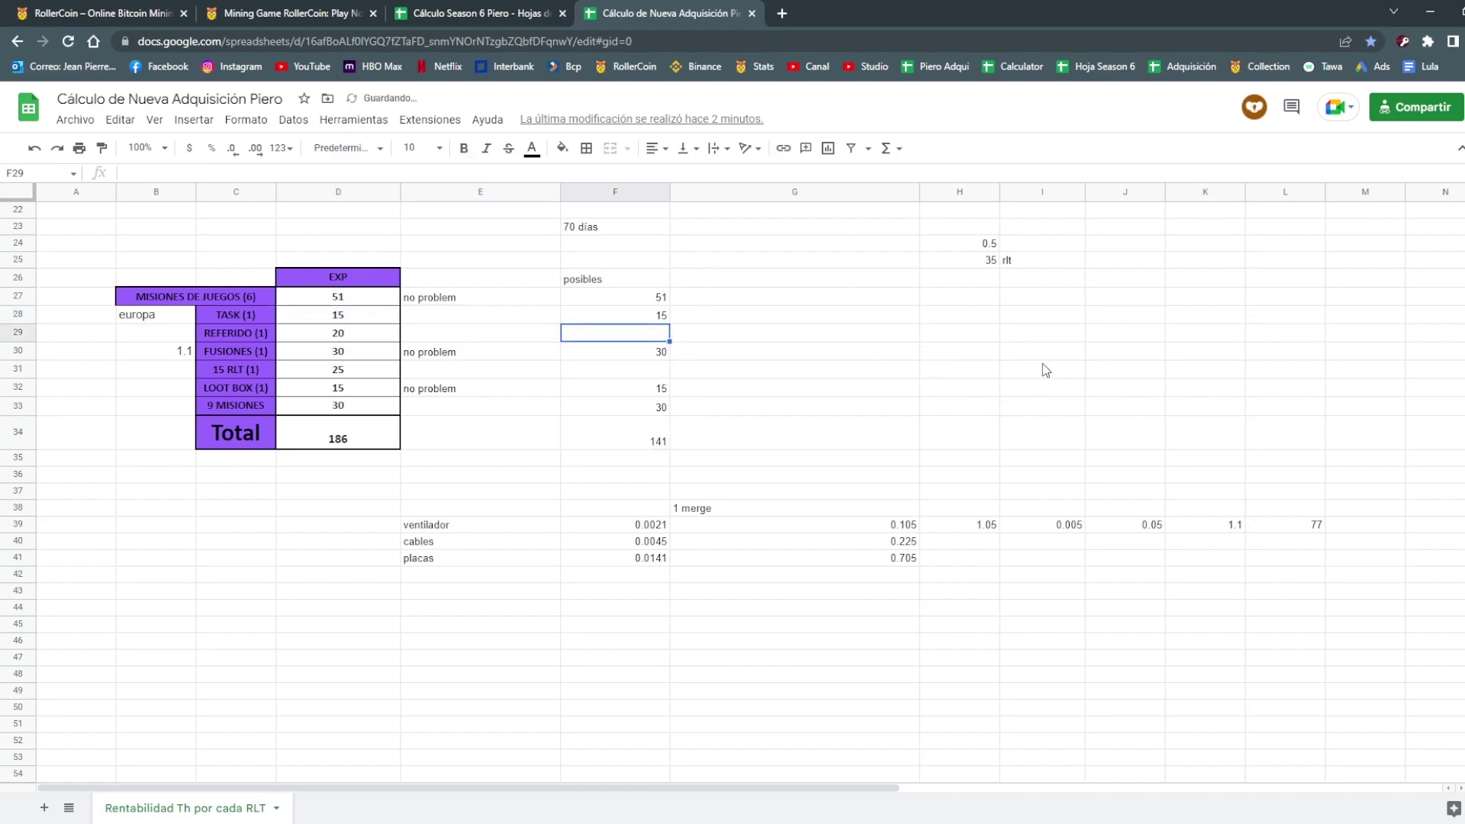
{"action": "key", "text": "Down"}
Enter 141 daily missions in K24:K26, starting 20 September.
{"action": "left_click", "coordinate": [454, 12]}
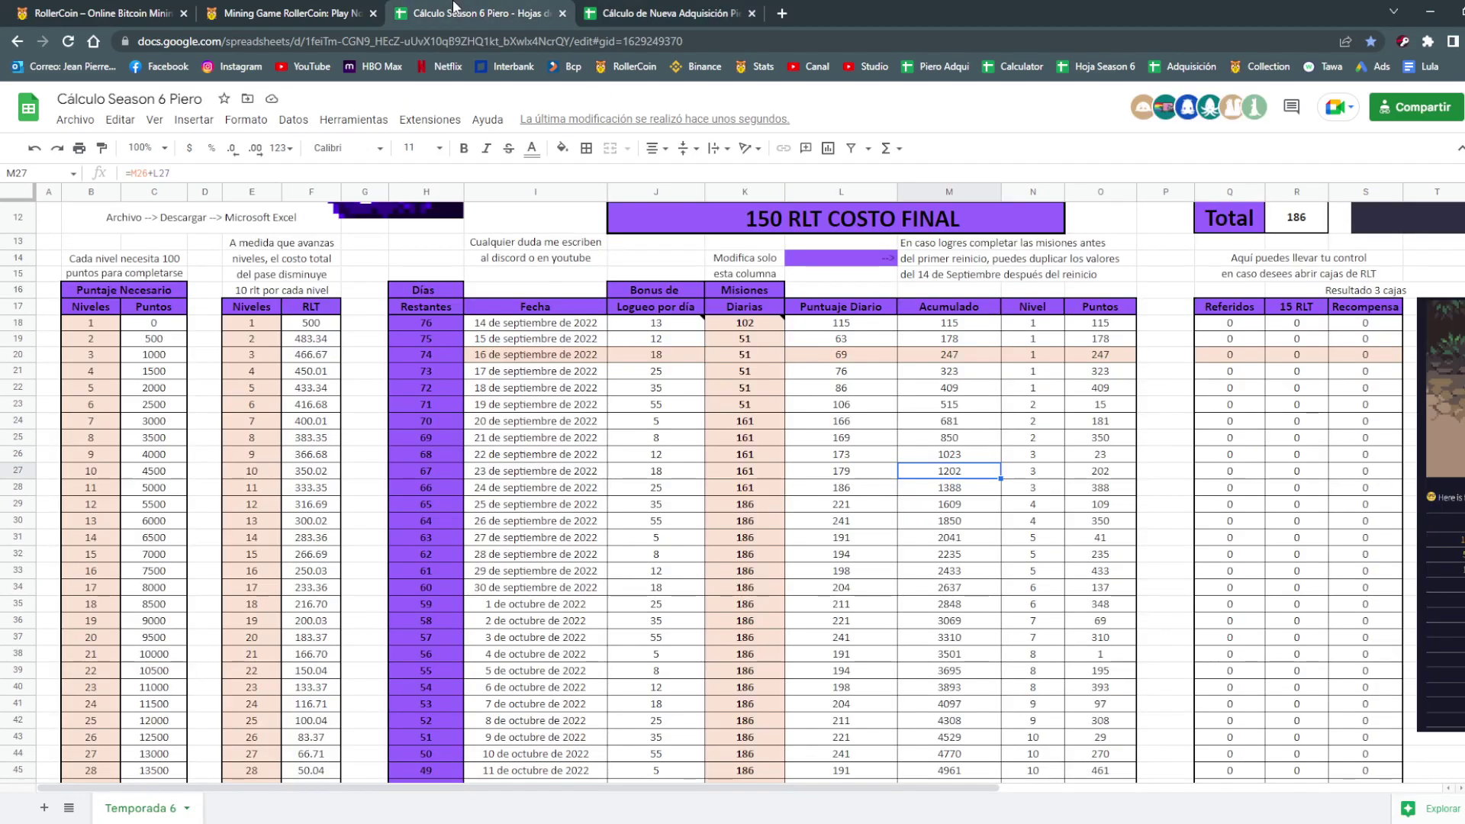
{"action": "left_click", "coordinate": [755, 421]}
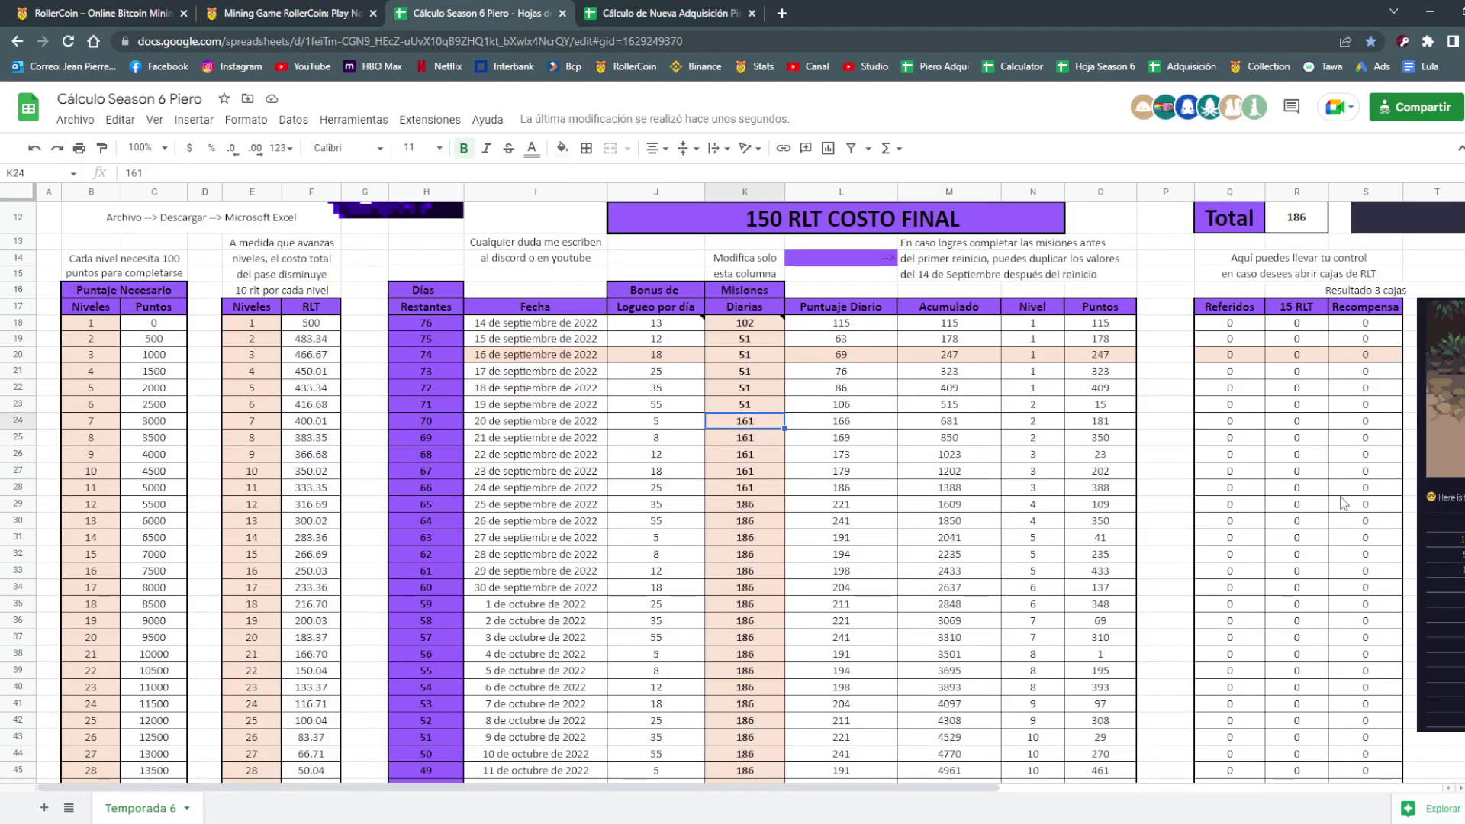
{"action": "type", "text": "141"}
{"action": "key", "text": "Return"}
{"action": "type", "text": "141"}
{"action": "key", "text": "Return"}
{"action": "type", "text": "141"}
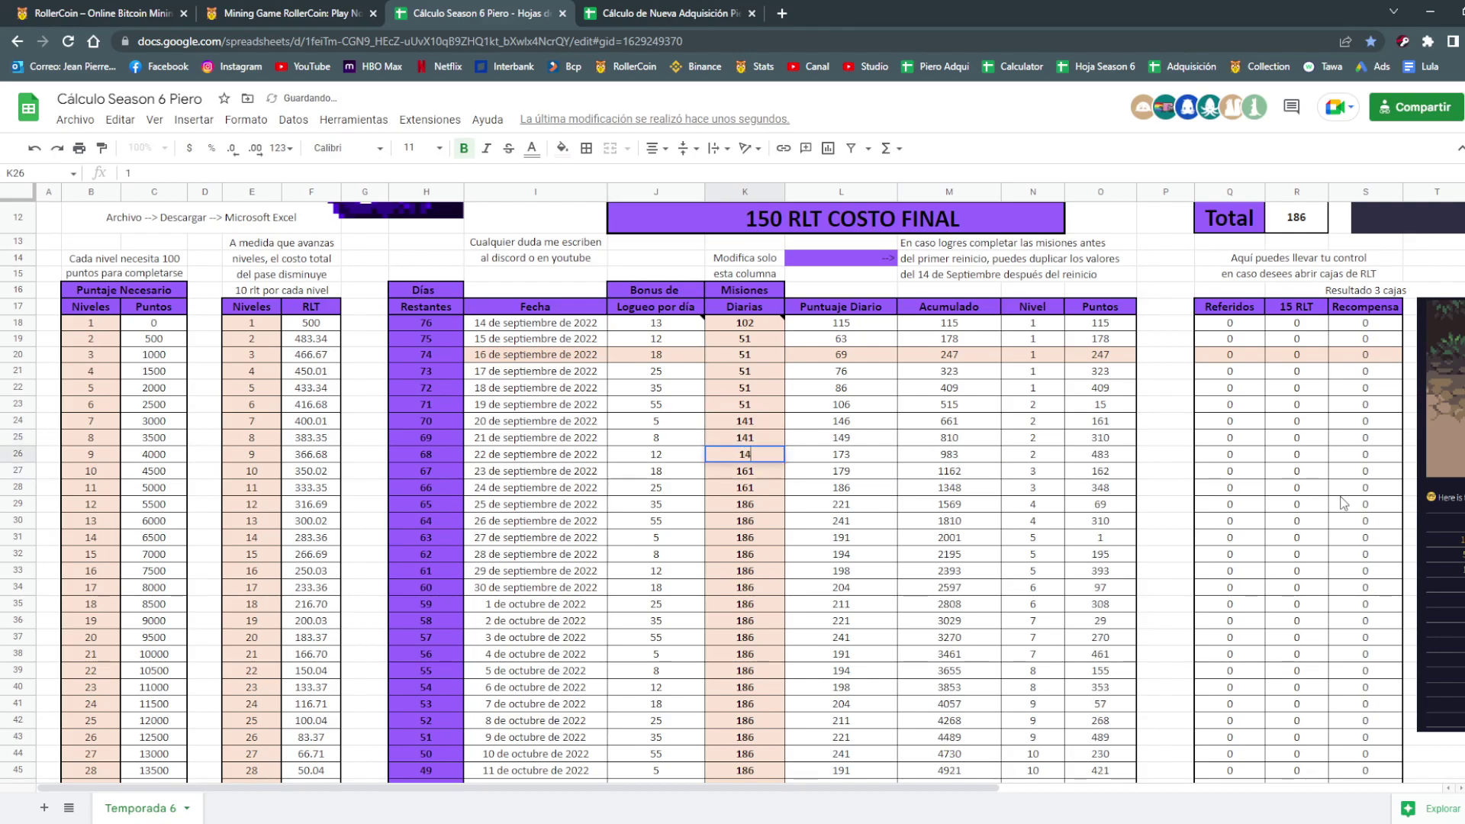
{"action": "key", "text": "Return"}
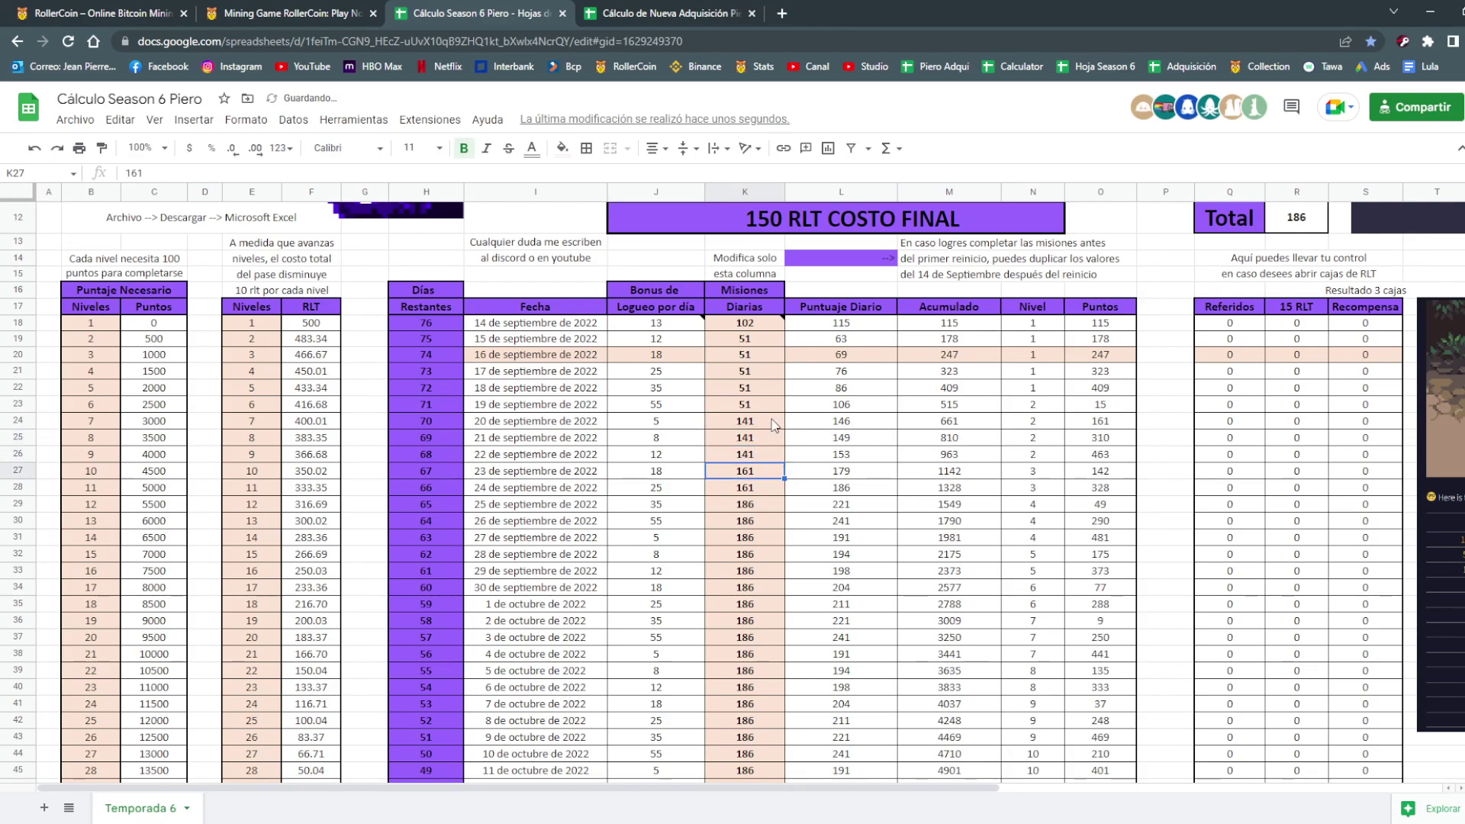
Fill 141 down through 29 de noviembre and read the note on K18.
{"action": "mouse_move", "coordinate": [774, 425]}
{"action": "left_mouse_down"}
{"action": "mouse_move", "coordinate": [772, 463]}
{"action": "mouse_move", "coordinate": [754, 379]}
{"action": "mouse_move", "coordinate": [766, 367]}
{"action": "left_mouse_up"}
{"action": "left_click", "coordinate": [752, 380]}
{"action": "type", "text": "14"}
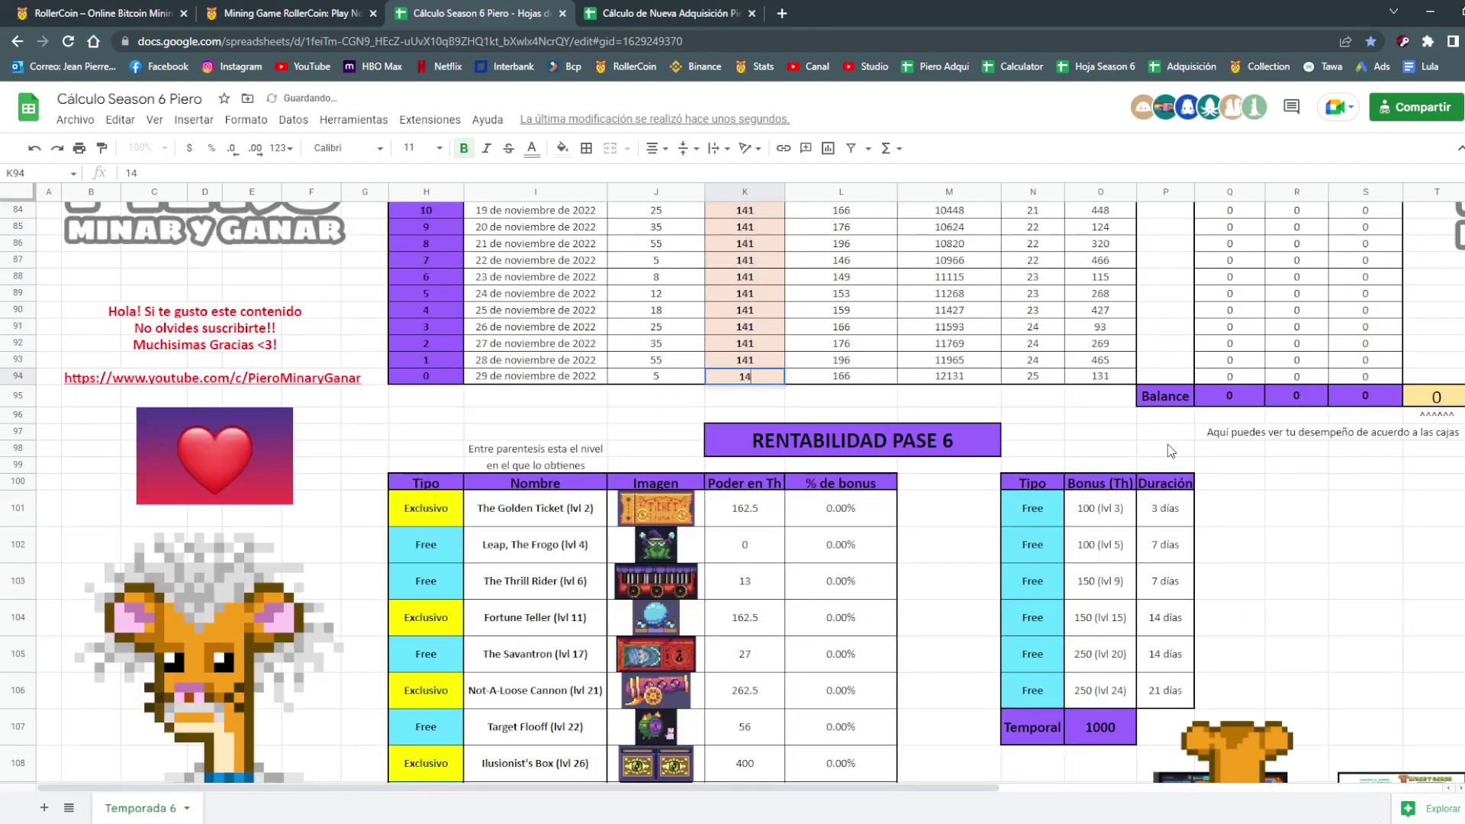
{"action": "type", "text": "1"}
{"action": "key", "text": "Return"}
{"action": "scroll", "coordinate": [1168, 453], "scroll_direction": "up", "scroll_amount": 8}
{"action": "scroll", "coordinate": [1069, 474], "scroll_direction": "up", "scroll_amount": 10}
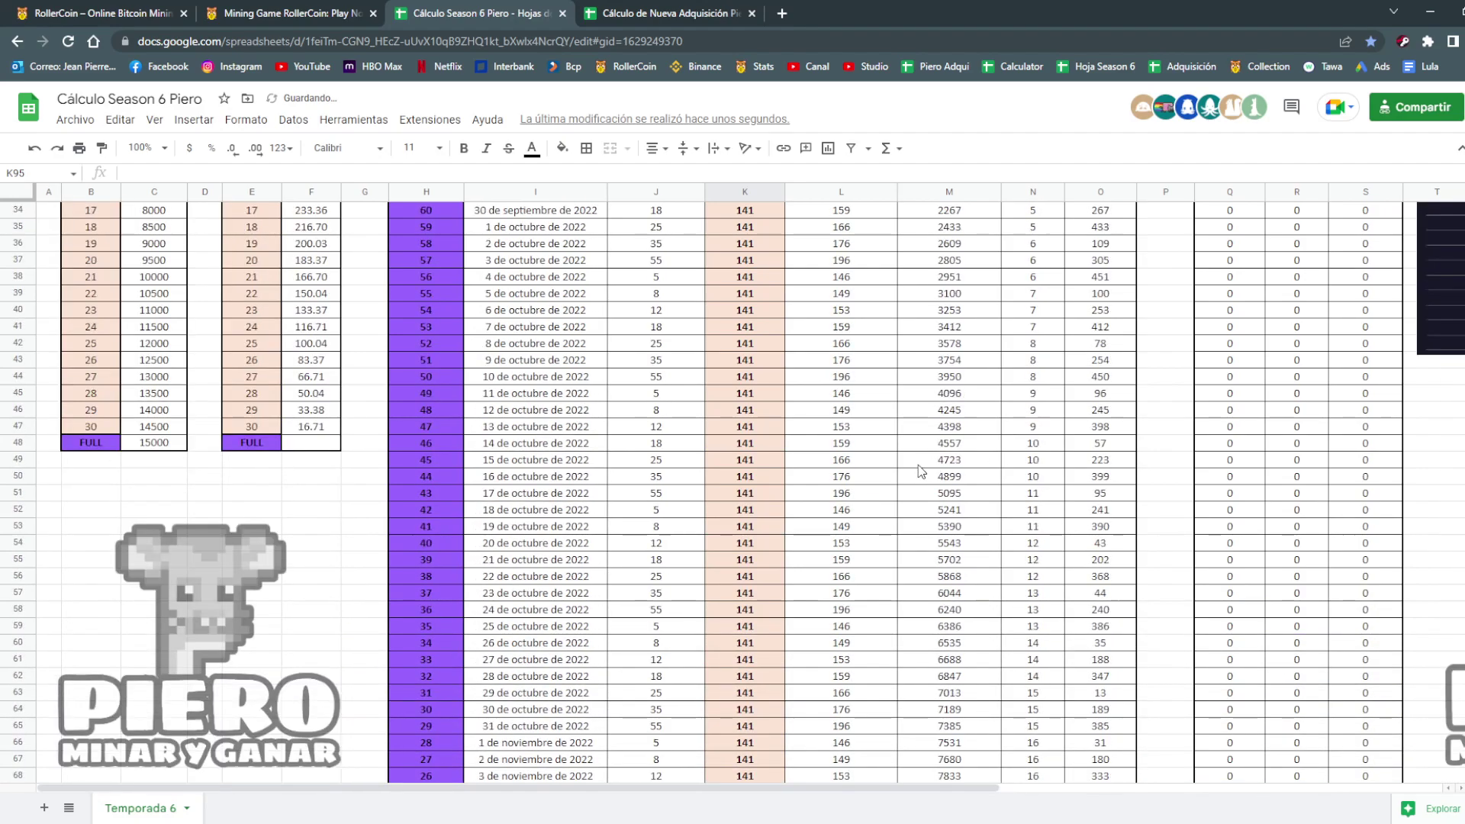
{"action": "scroll", "coordinate": [992, 489], "scroll_direction": "up", "scroll_amount": 4}
{"action": "scroll", "coordinate": [920, 507], "scroll_direction": "up", "scroll_amount": 1}
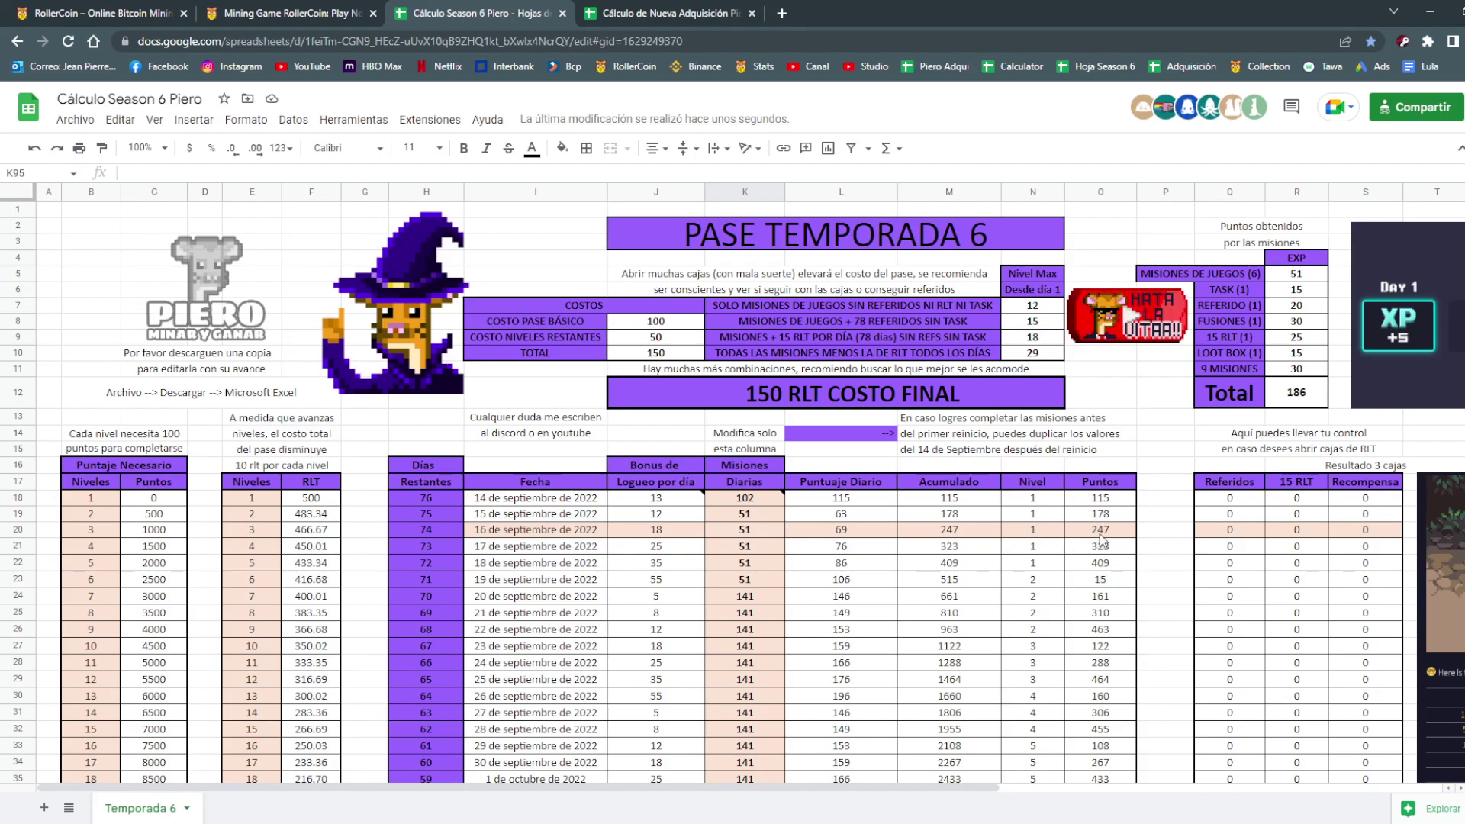
{"action": "left_click", "coordinate": [757, 504]}
{"action": "mouse_move", "coordinate": [744, 497]}
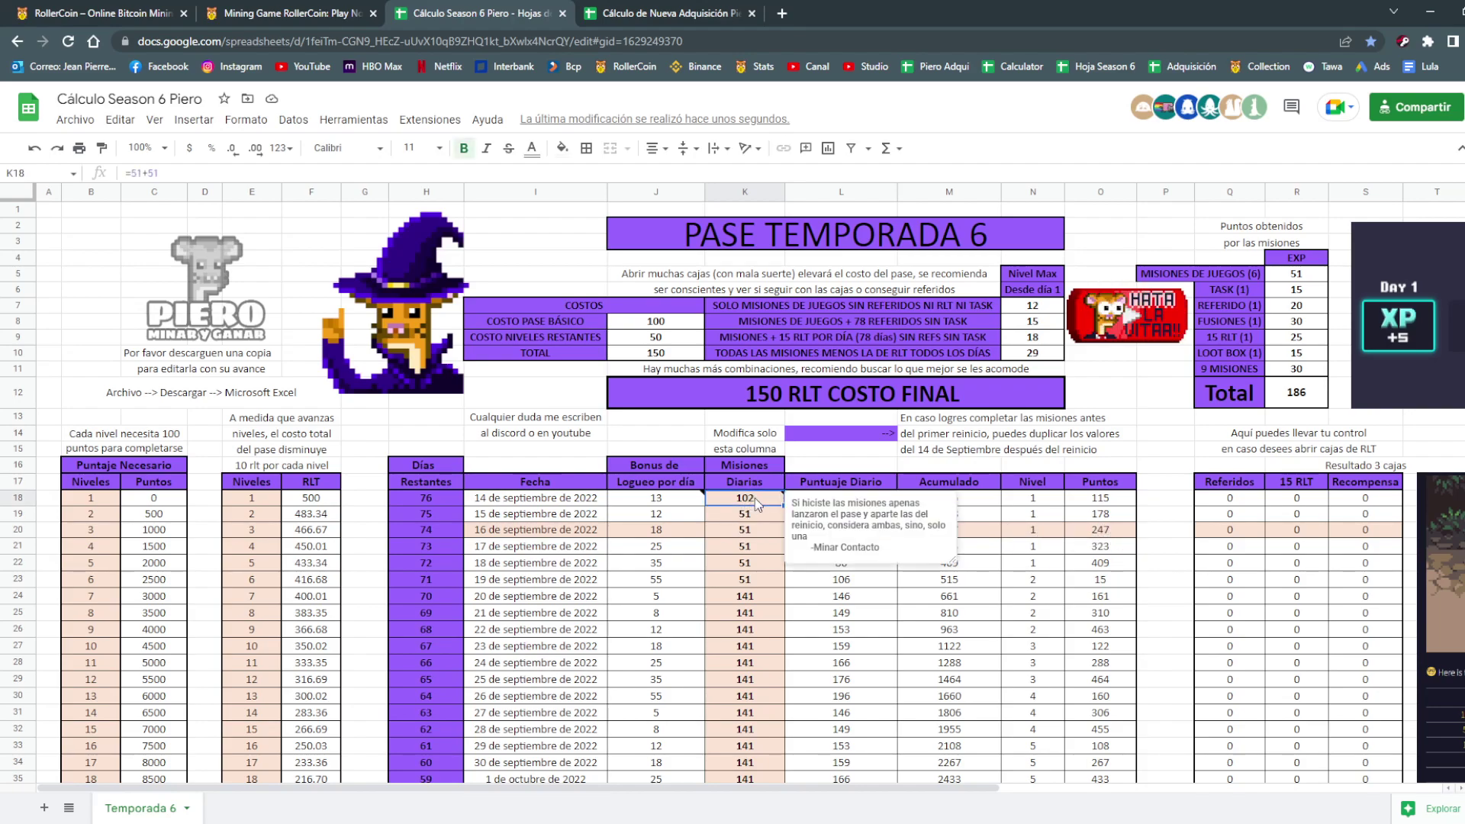
Open the Season 6 event pass and review its Event Quests list.
{"action": "left_click", "coordinate": [118, 9]}
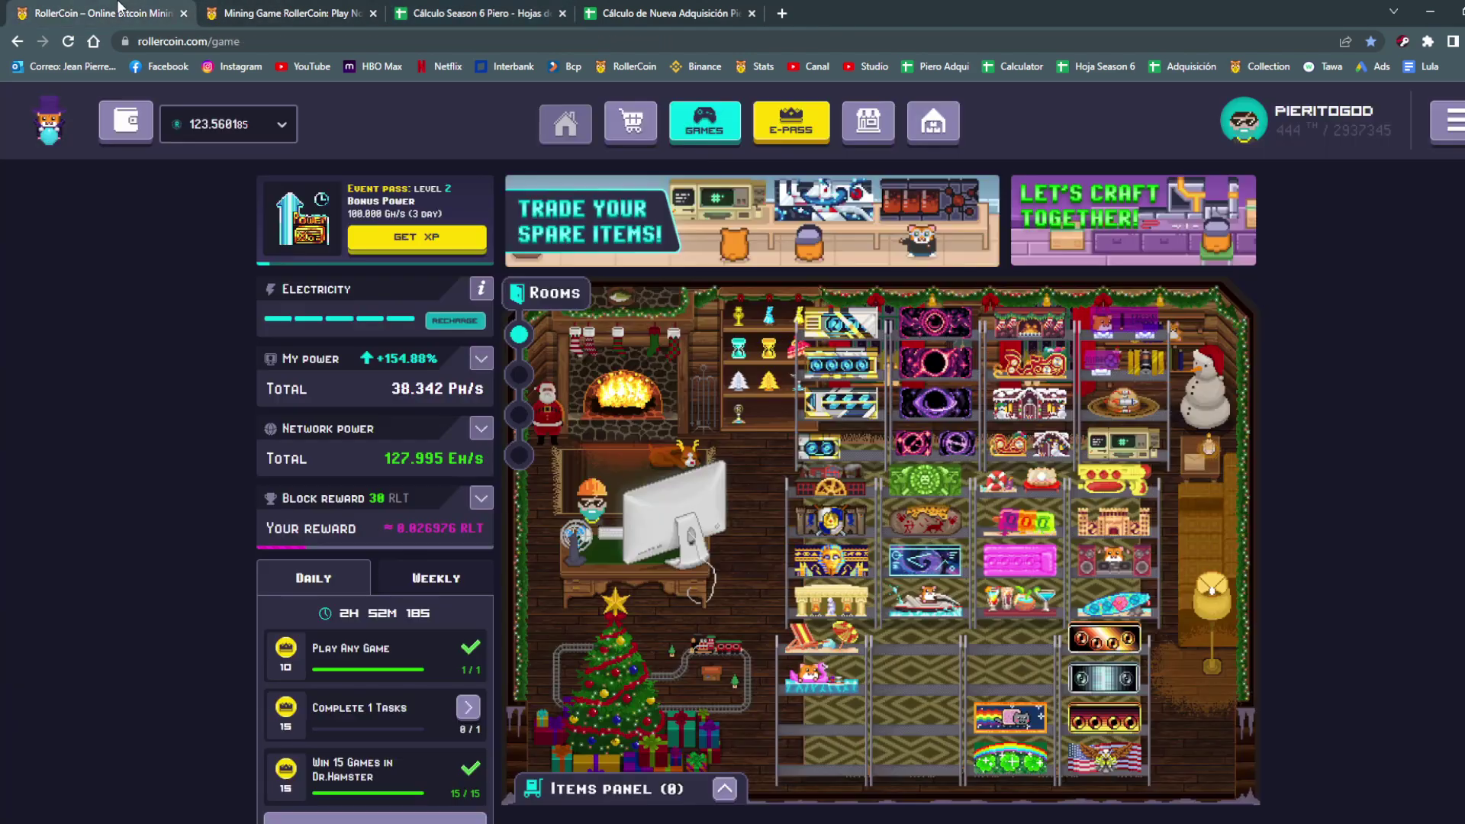
{"action": "left_click", "coordinate": [704, 122]}
{"action": "left_click", "coordinate": [778, 131]}
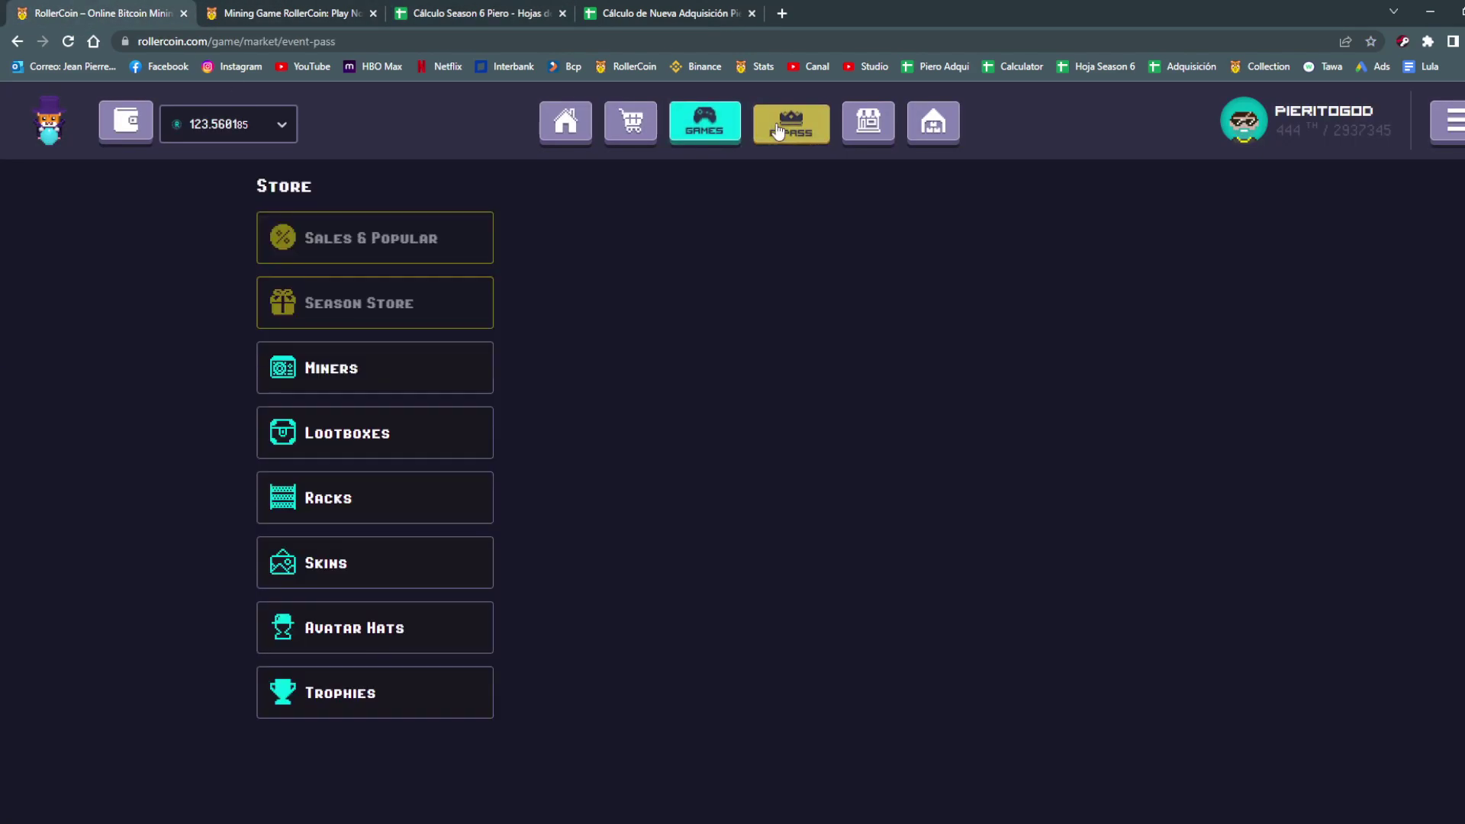
{"action": "scroll", "coordinate": [783, 458], "scroll_direction": "down", "scroll_amount": 3}
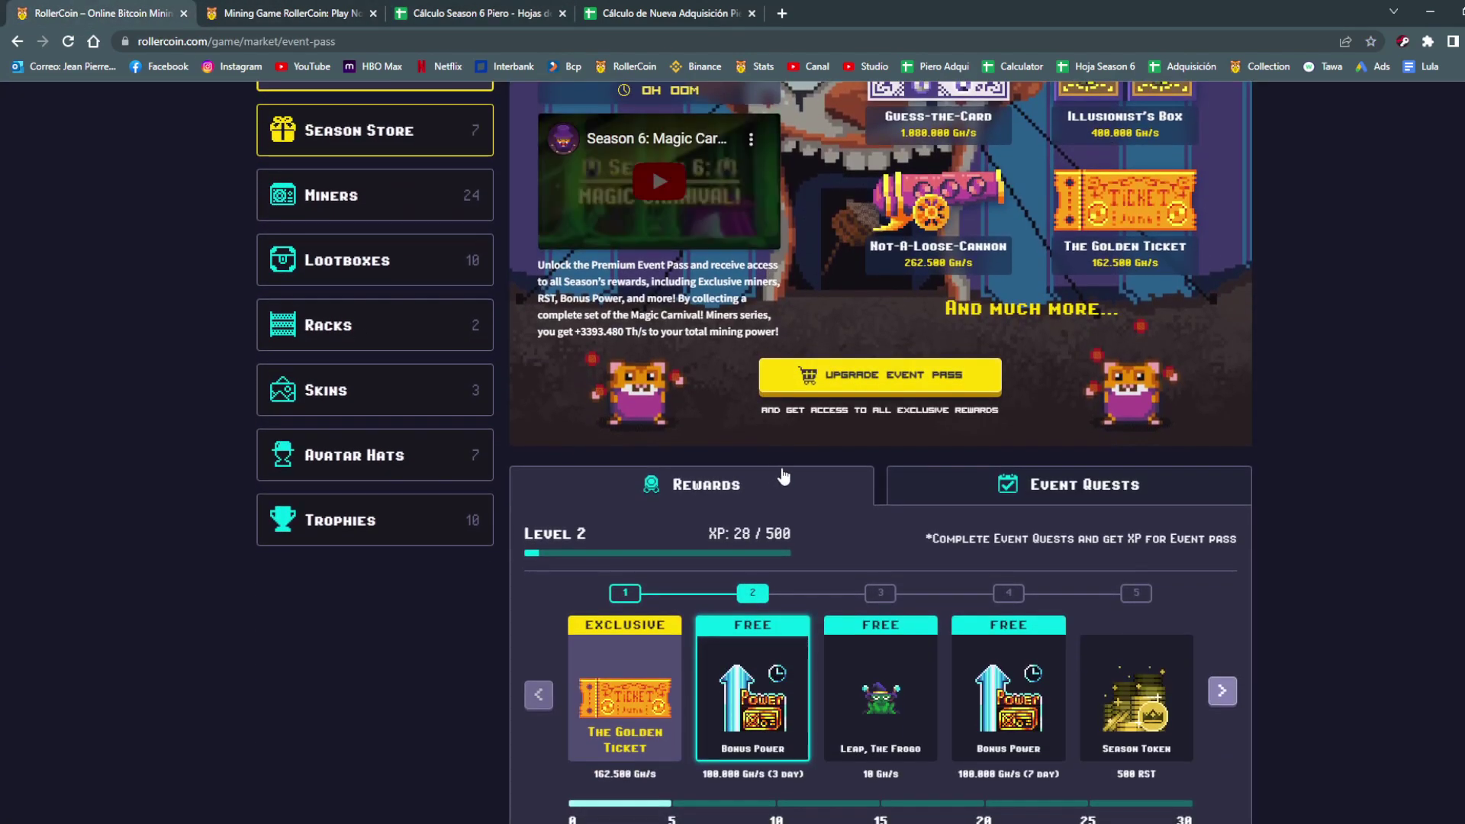
{"action": "left_click", "coordinate": [1008, 504]}
{"action": "scroll", "coordinate": [950, 284], "scroll_direction": "down", "scroll_amount": 5}
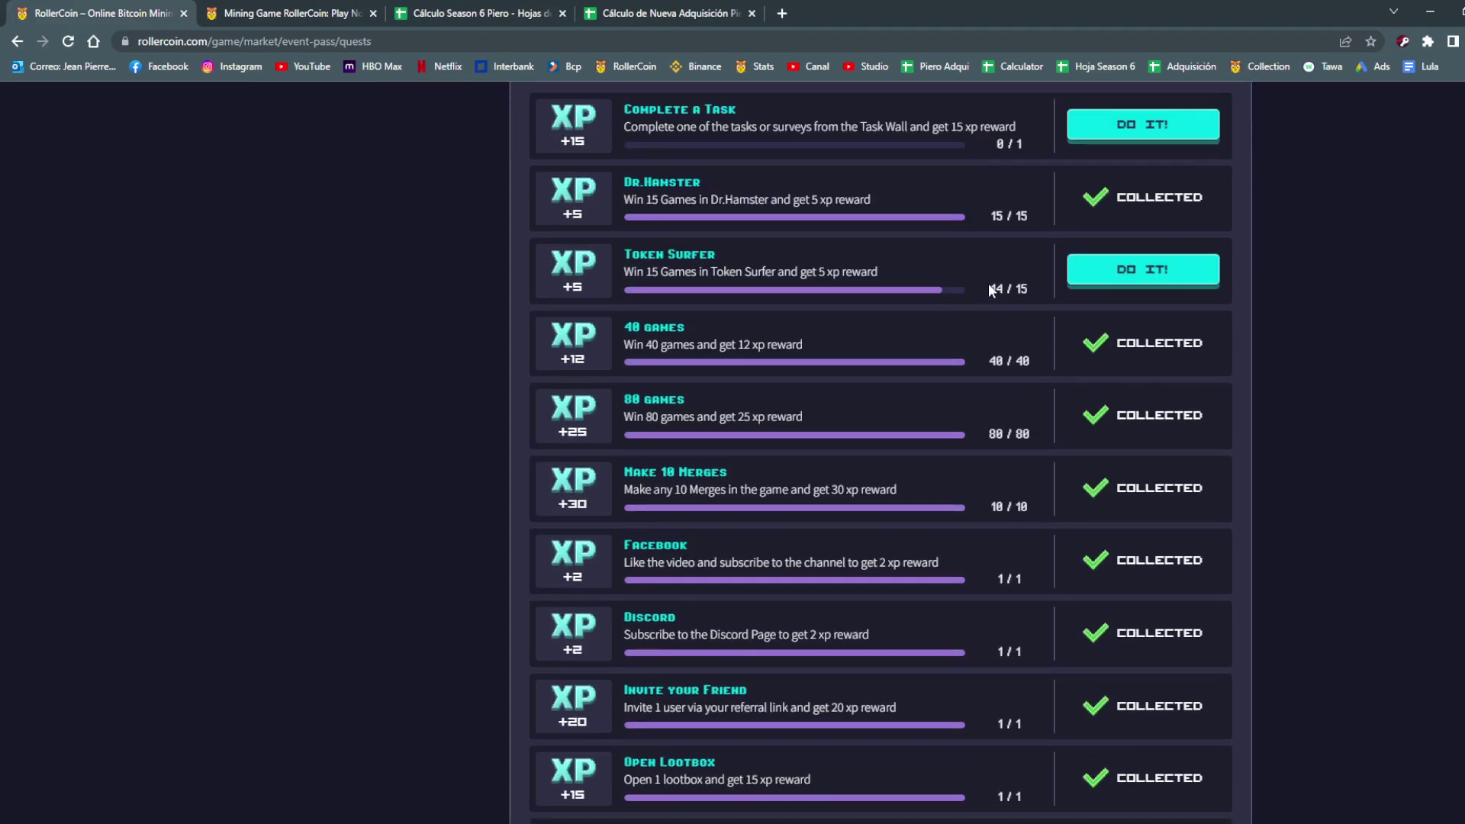
{"action": "scroll", "coordinate": [1384, 386], "scroll_direction": "up", "scroll_amount": 8}
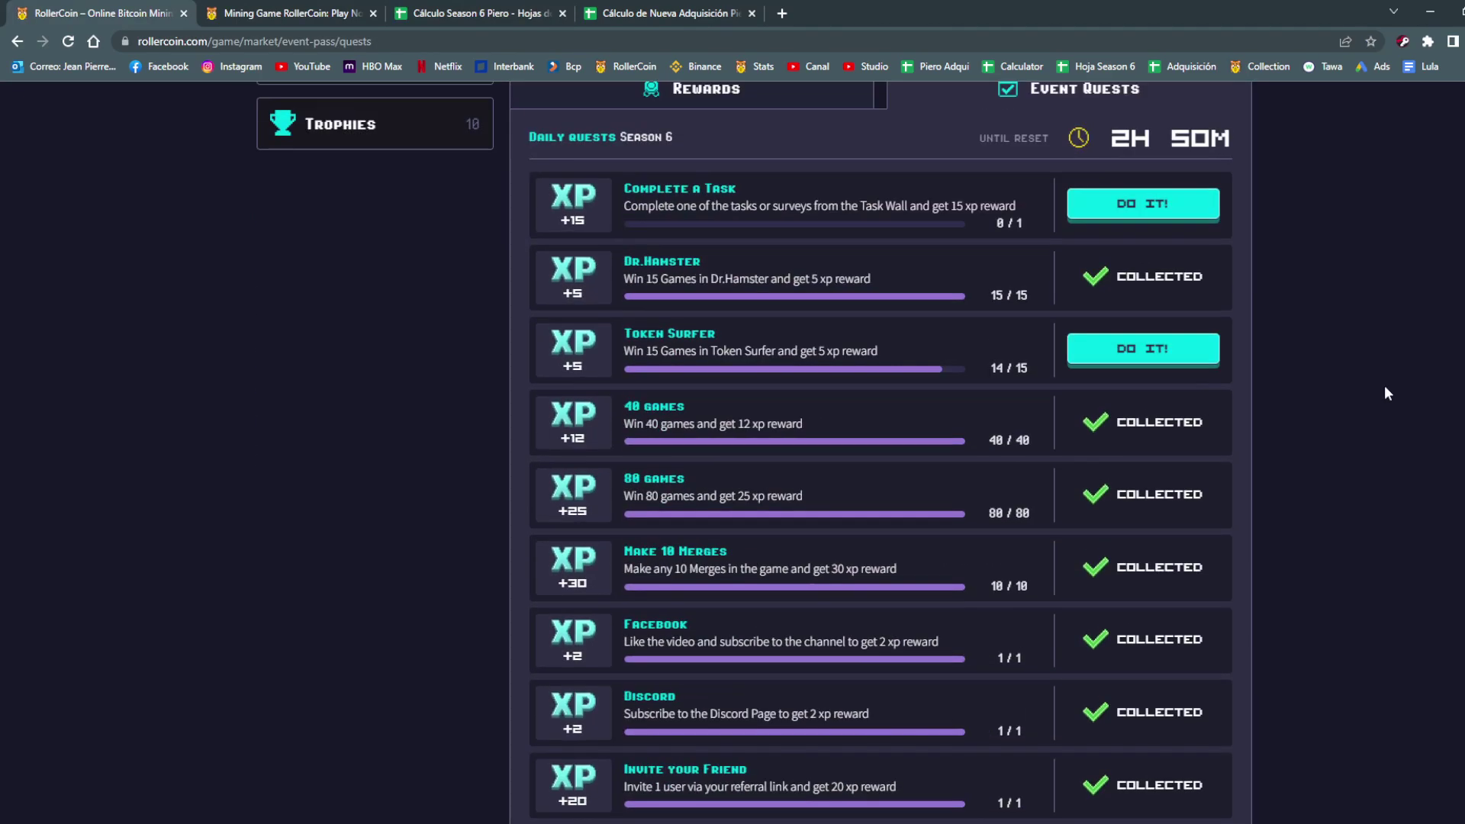
View the Task Wall, return to the mining room, then back to the calculator.
{"action": "left_click", "coordinate": [1446, 122]}
{"action": "left_click", "coordinate": [1374, 489]}
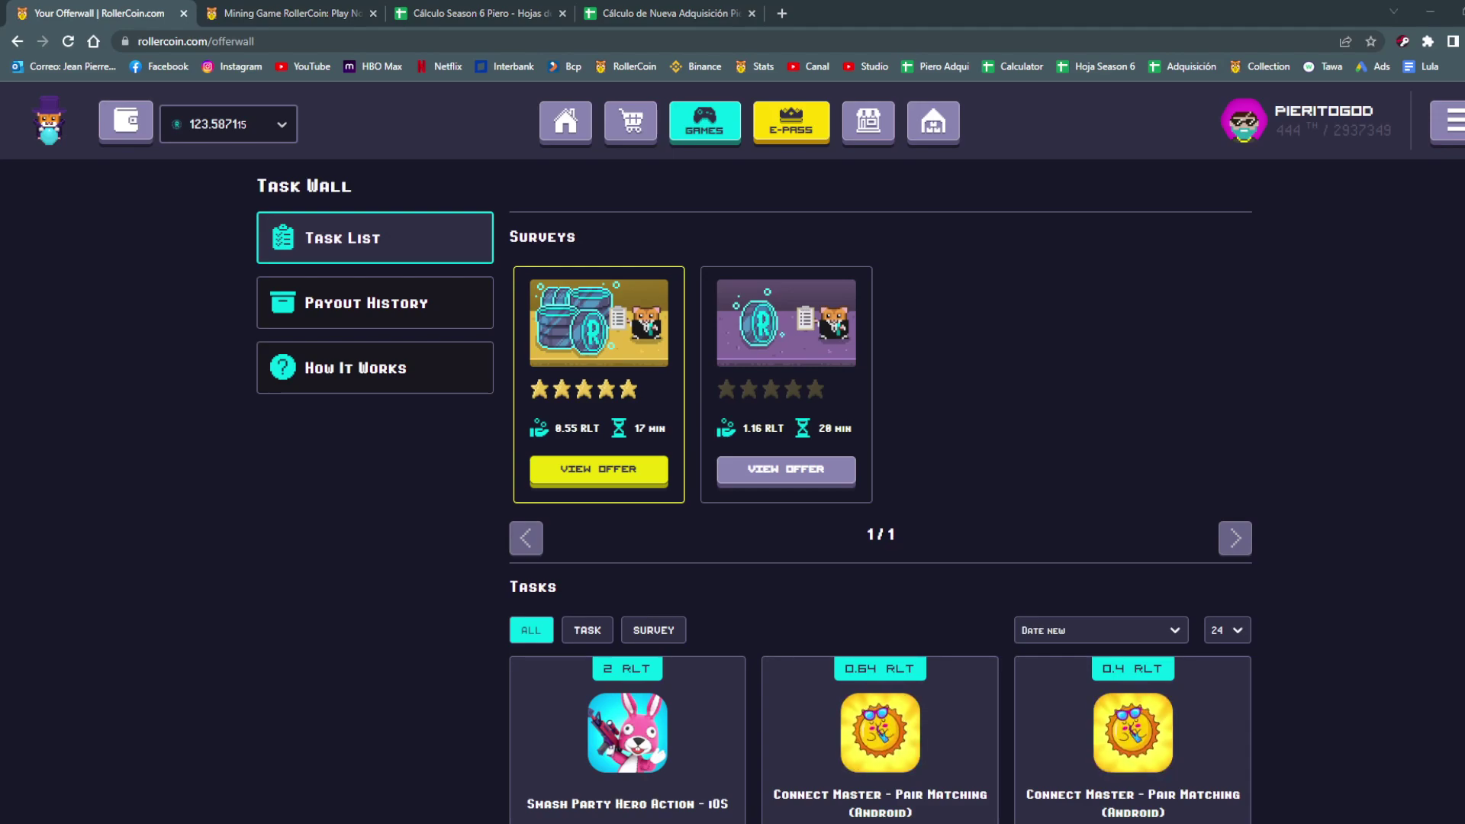
{"action": "left_click", "coordinate": [581, 128]}
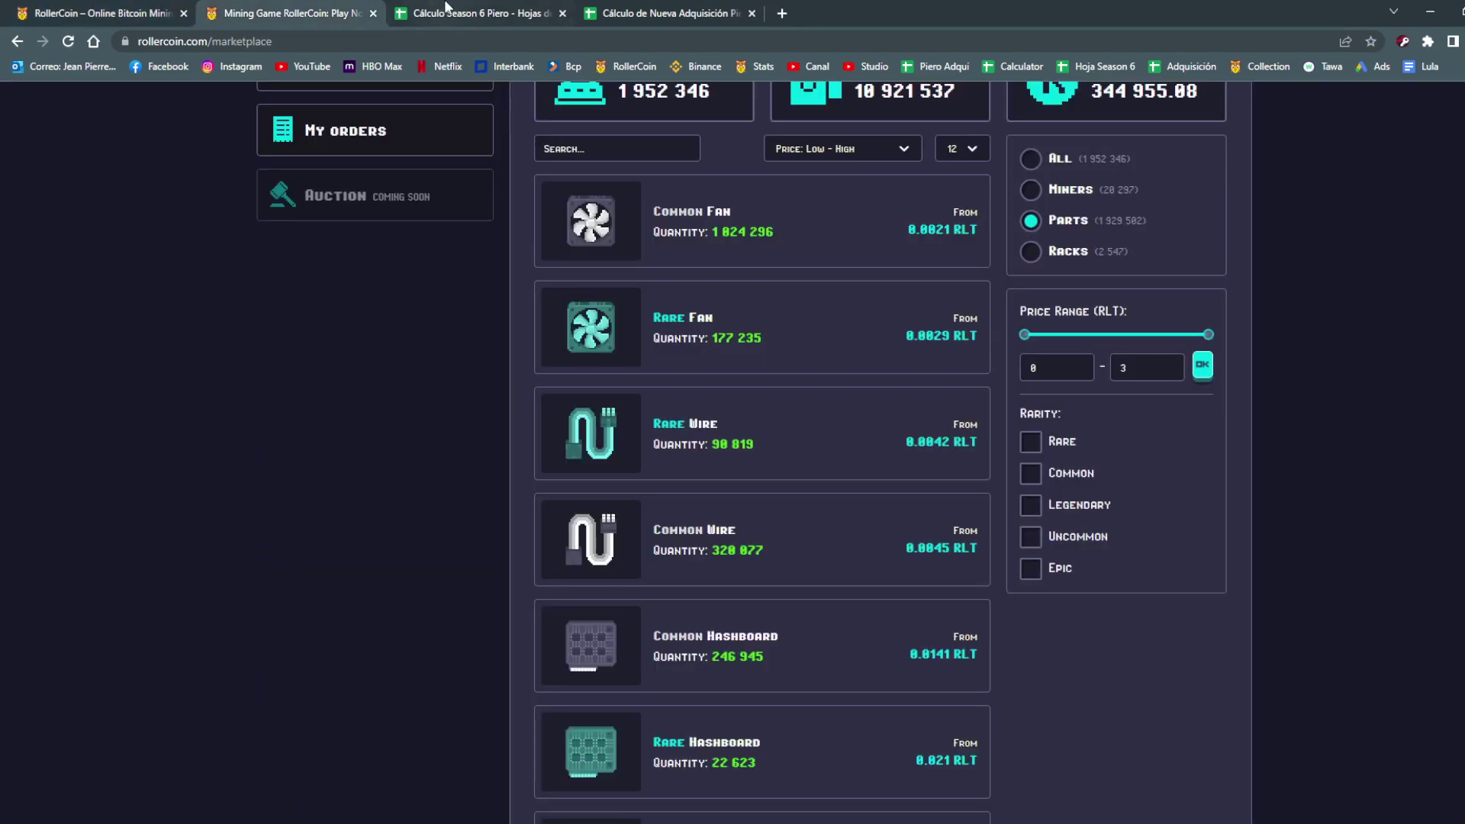
{"action": "left_click", "coordinate": [447, 8]}
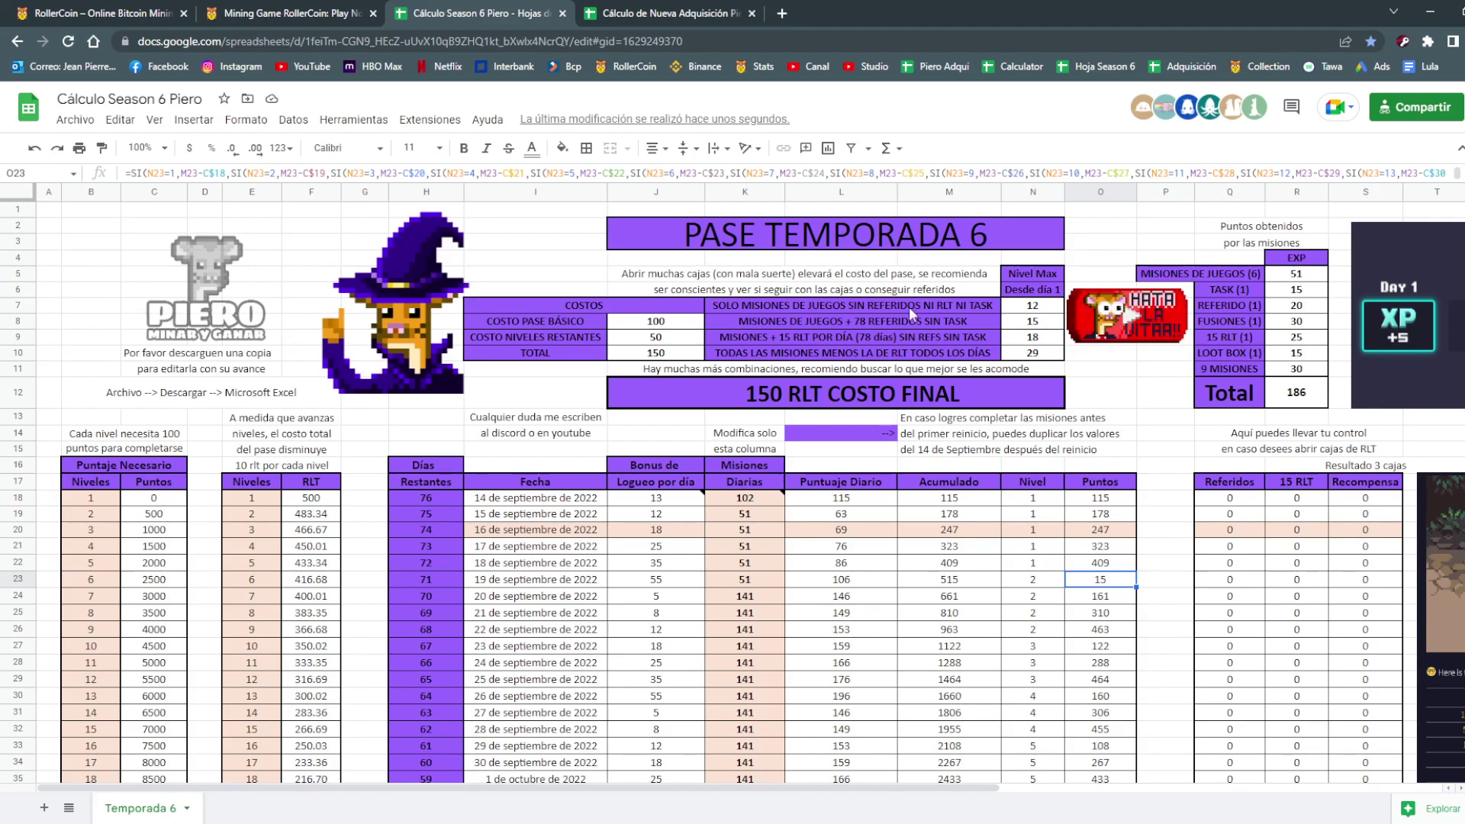
{"action": "left_click", "coordinate": [1099, 393]}
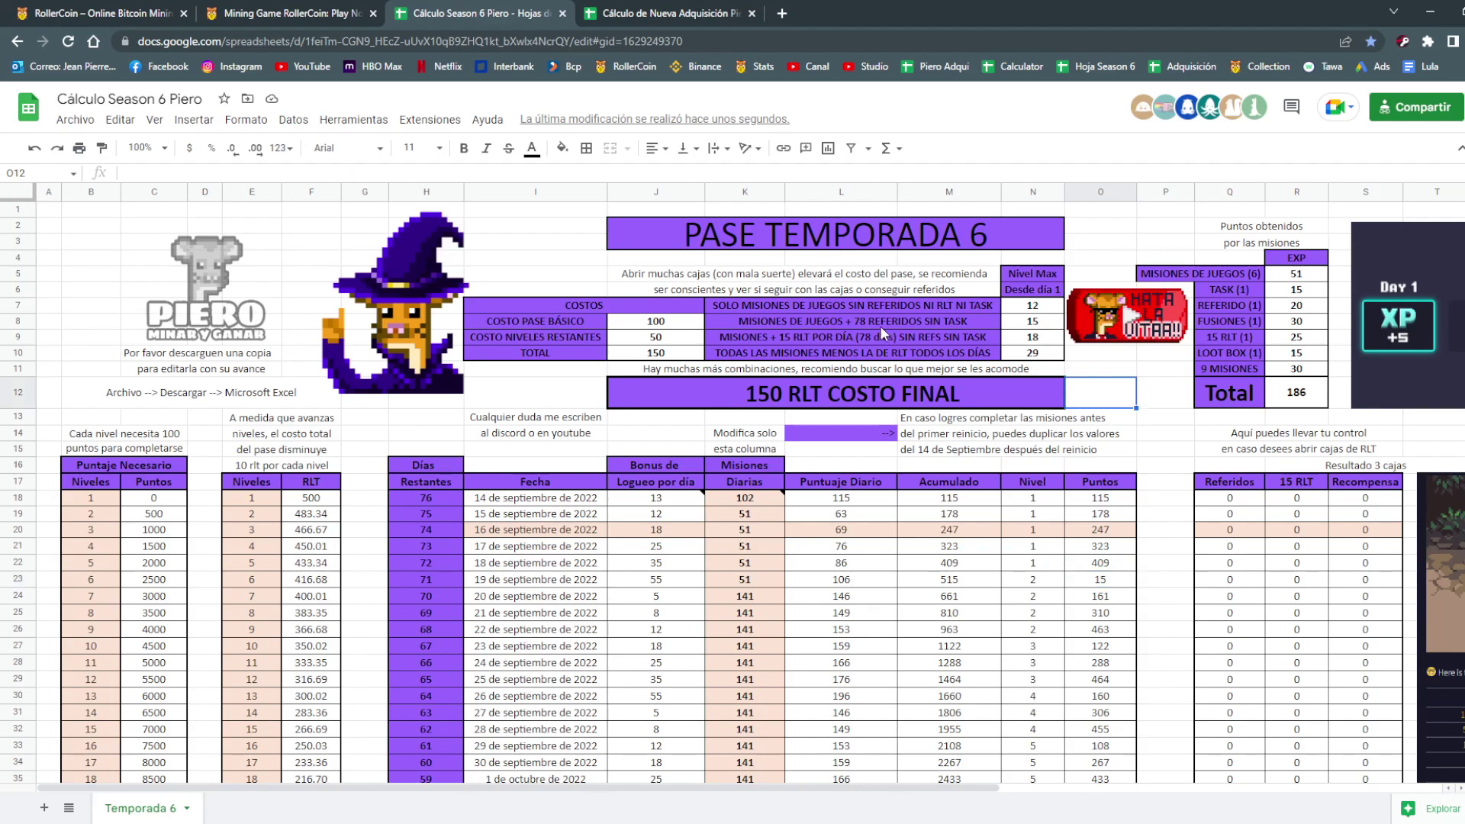
{"action": "left_click_drag", "start_coordinate": [936, 309], "coordinate": [932, 379]}
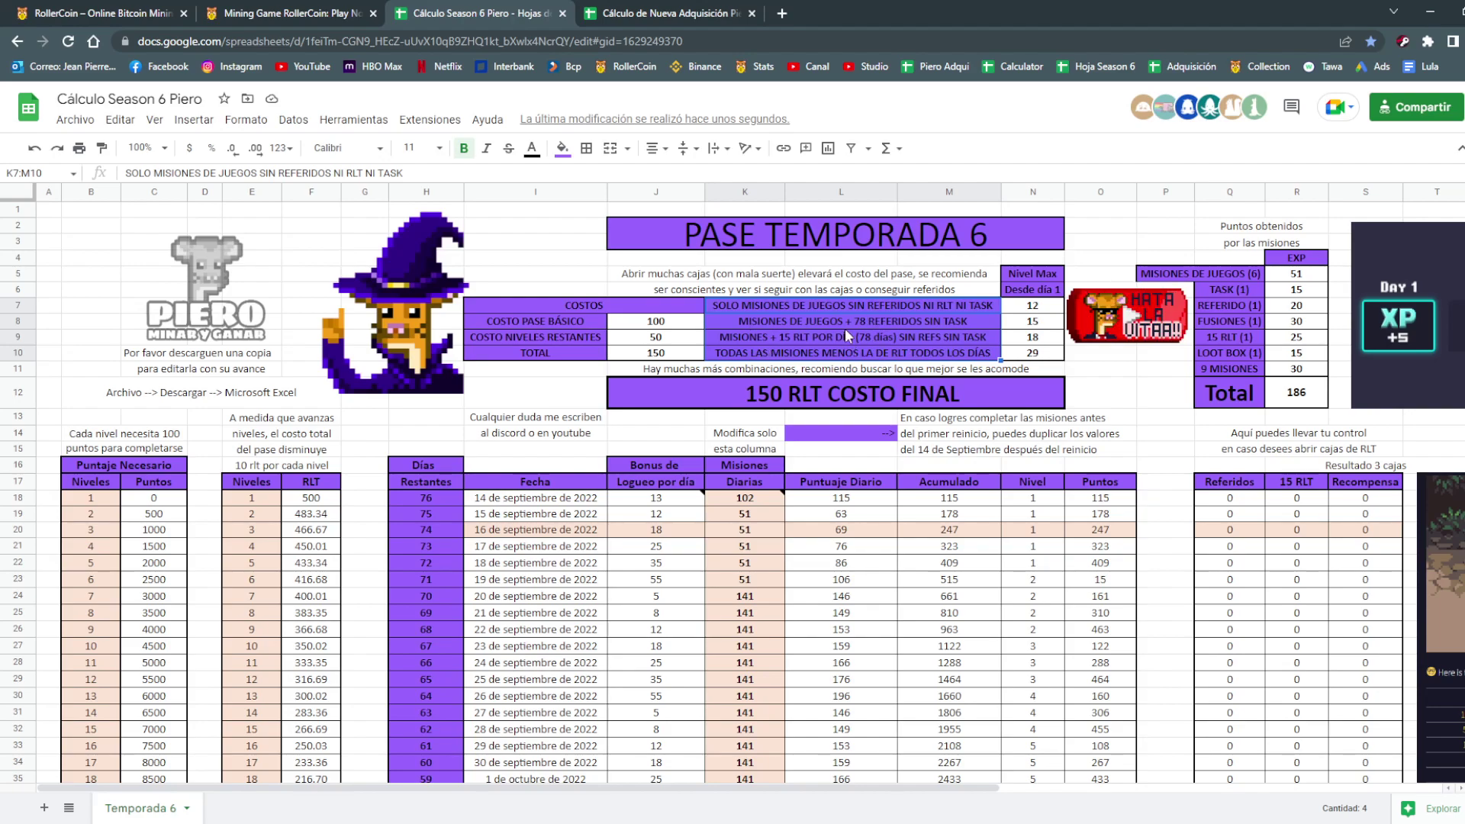
{"action": "scroll", "coordinate": [1216, 495], "scroll_direction": "down", "scroll_amount": 2}
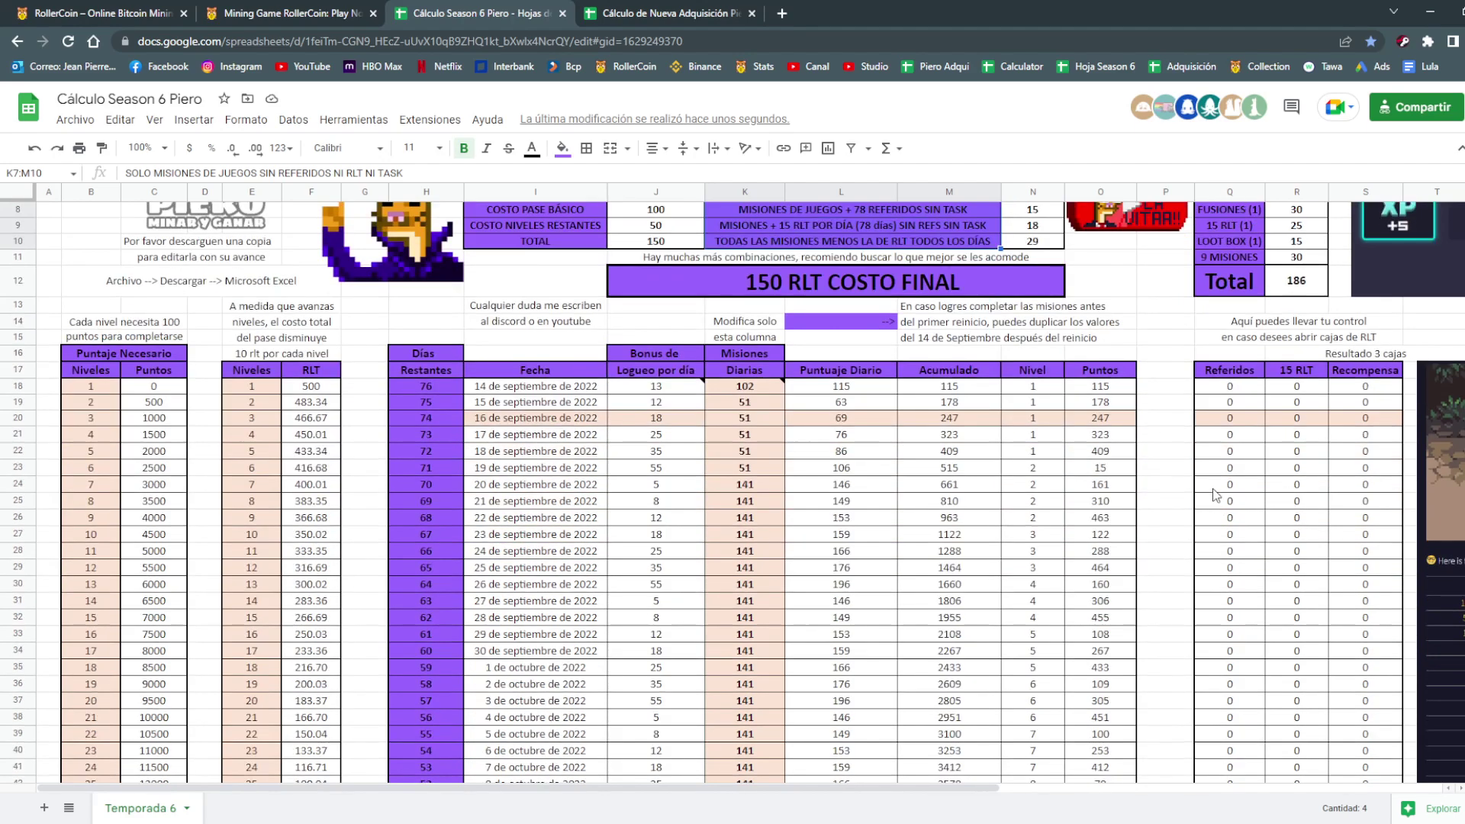
{"action": "scroll", "coordinate": [1216, 495], "scroll_direction": "down", "scroll_amount": 5}
{"action": "scroll", "coordinate": [1082, 407], "scroll_direction": "down", "scroll_amount": 4}
{"action": "scroll", "coordinate": [1082, 408], "scroll_direction": "down", "scroll_amount": 4}
{"action": "scroll", "coordinate": [1082, 407], "scroll_direction": "down", "scroll_amount": 3}
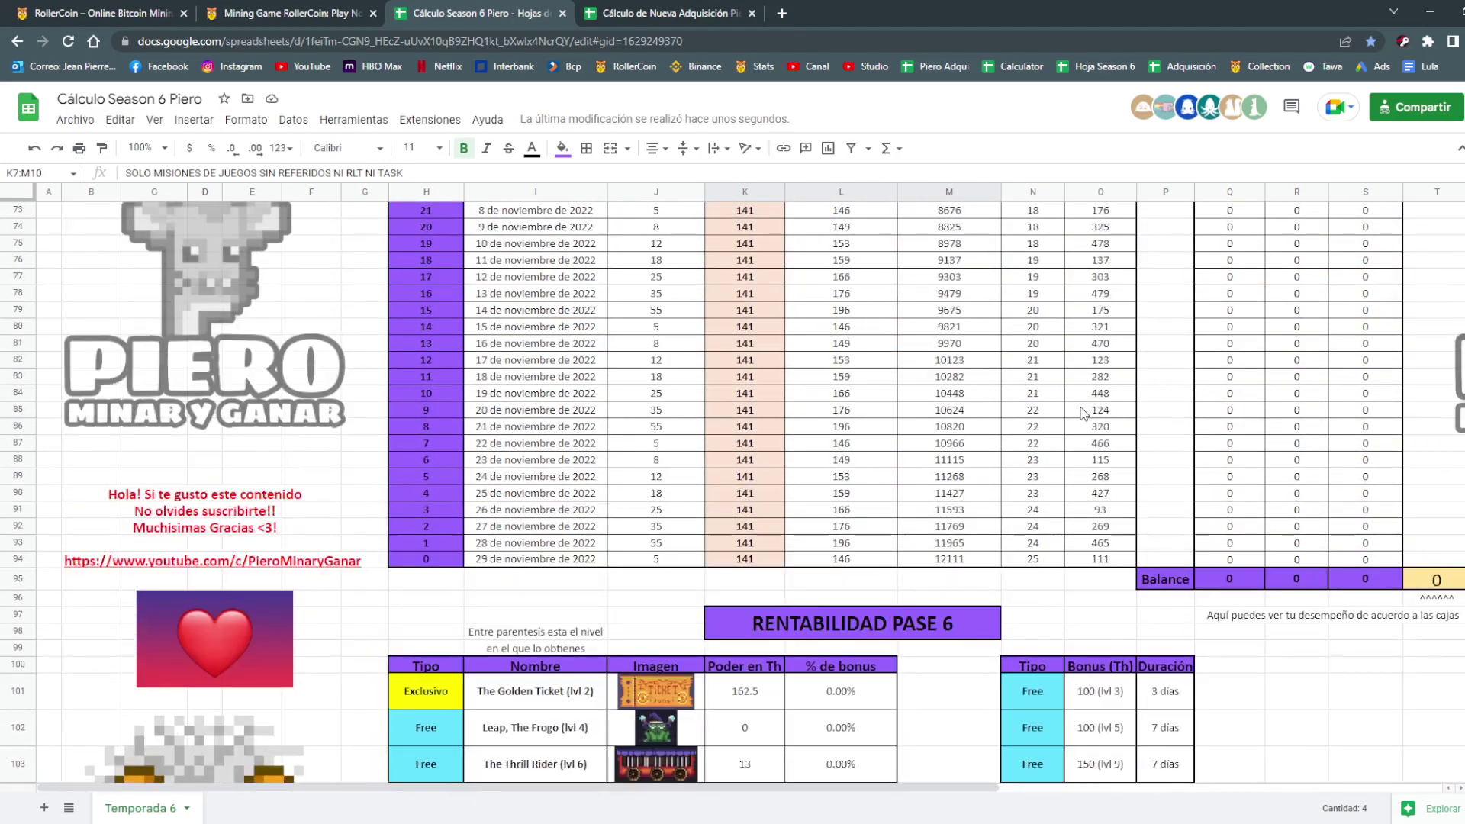
{"action": "scroll", "coordinate": [1083, 412], "scroll_direction": "down", "scroll_amount": 3}
{"action": "scroll", "coordinate": [1082, 412], "scroll_direction": "down", "scroll_amount": 2}
{"action": "scroll", "coordinate": [1084, 410], "scroll_direction": "up", "scroll_amount": 3}
{"action": "scroll", "coordinate": [1088, 407], "scroll_direction": "up", "scroll_amount": 6}
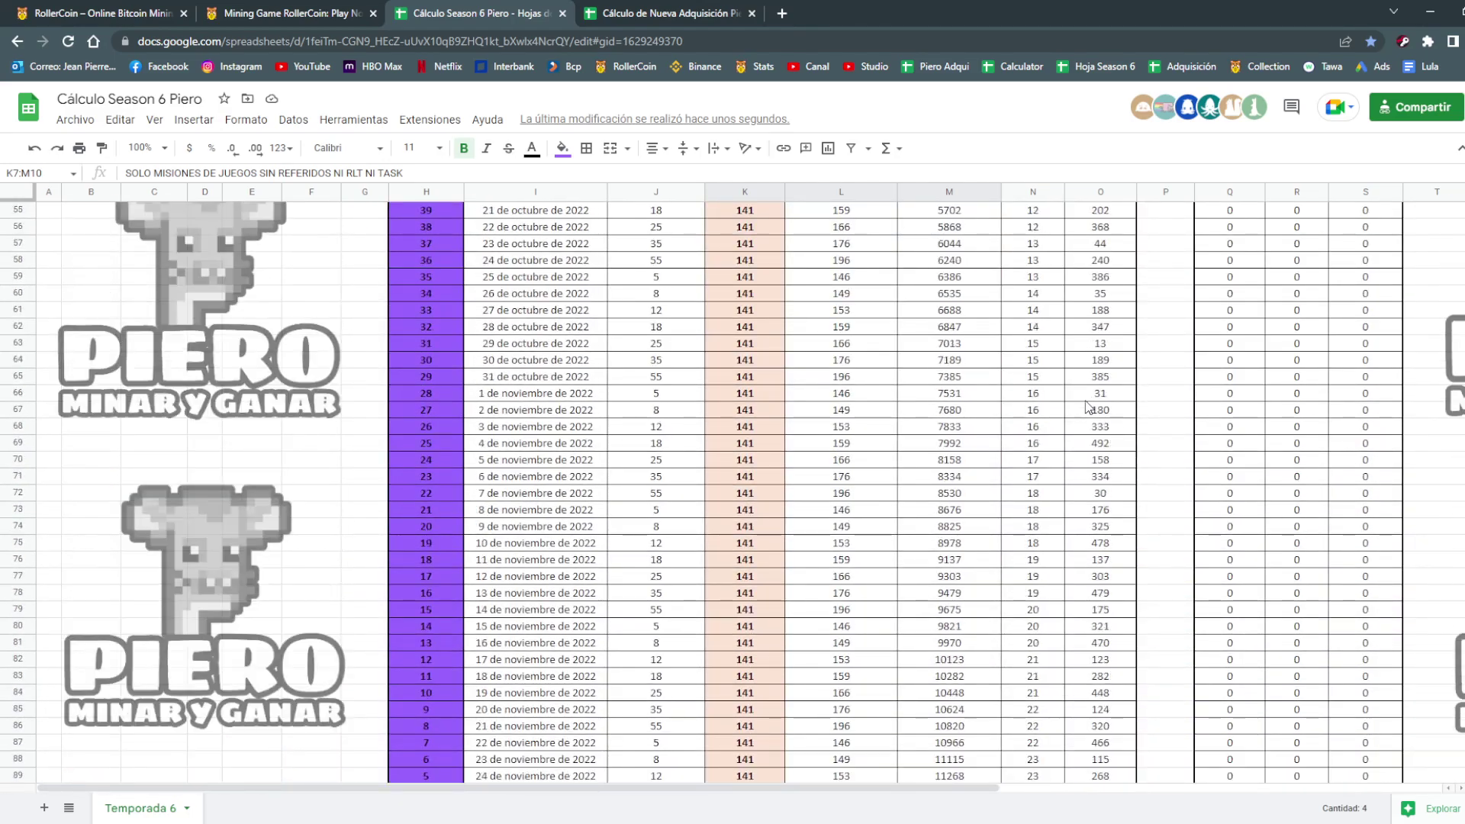
{"action": "scroll", "coordinate": [1088, 407], "scroll_direction": "down", "scroll_amount": 6}
{"action": "scroll", "coordinate": [992, 397], "scroll_direction": "up", "scroll_amount": 11}
{"action": "scroll", "coordinate": [839, 390], "scroll_direction": "up", "scroll_amount": 9}
{"action": "scroll", "coordinate": [761, 384], "scroll_direction": "up", "scroll_amount": 4}
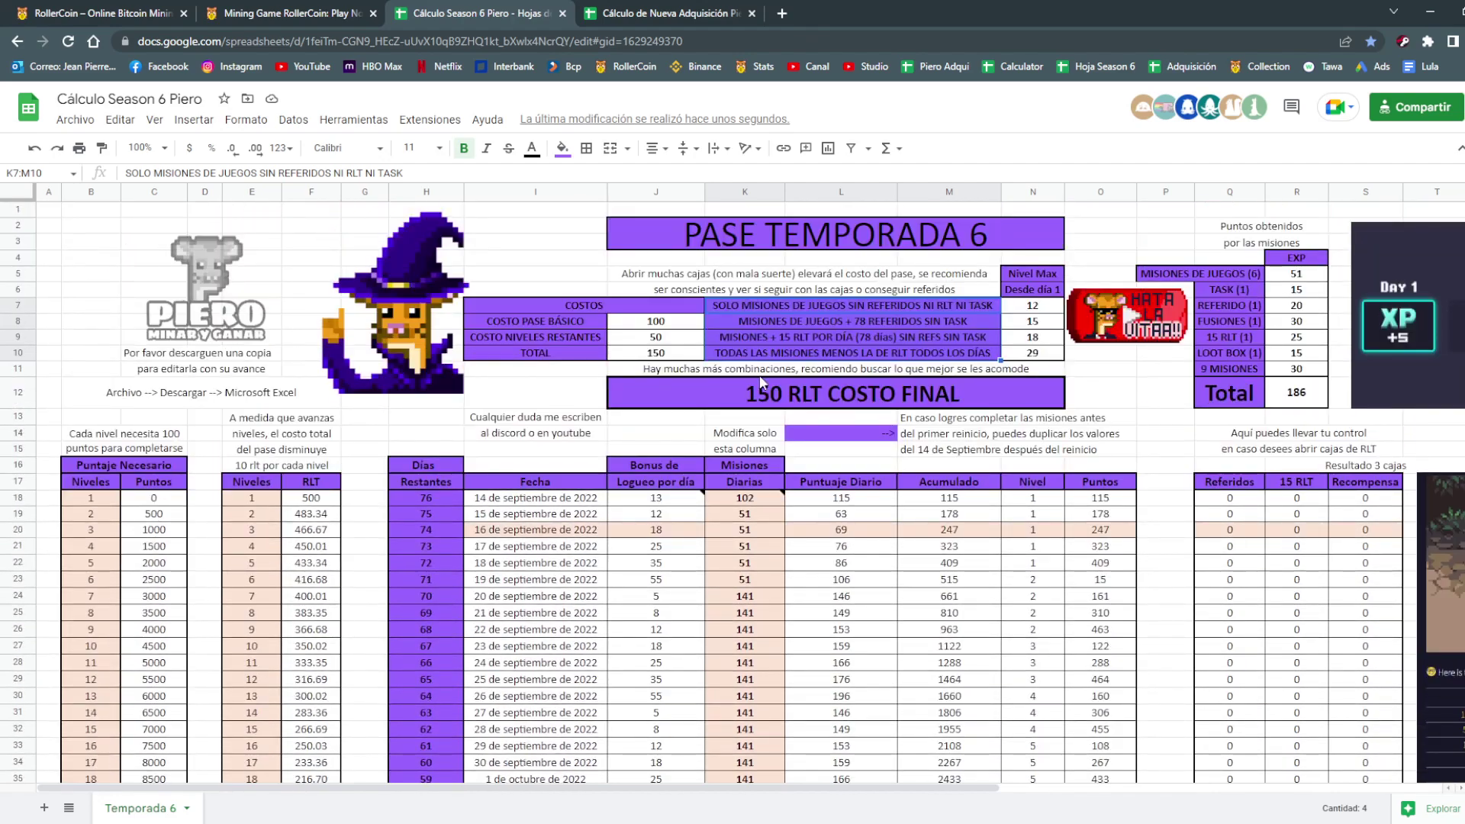
Set the remaining-levels cost in J9 to 15 so the final pass cost becomes 115 RLT.
{"action": "left_click", "coordinate": [656, 337]}
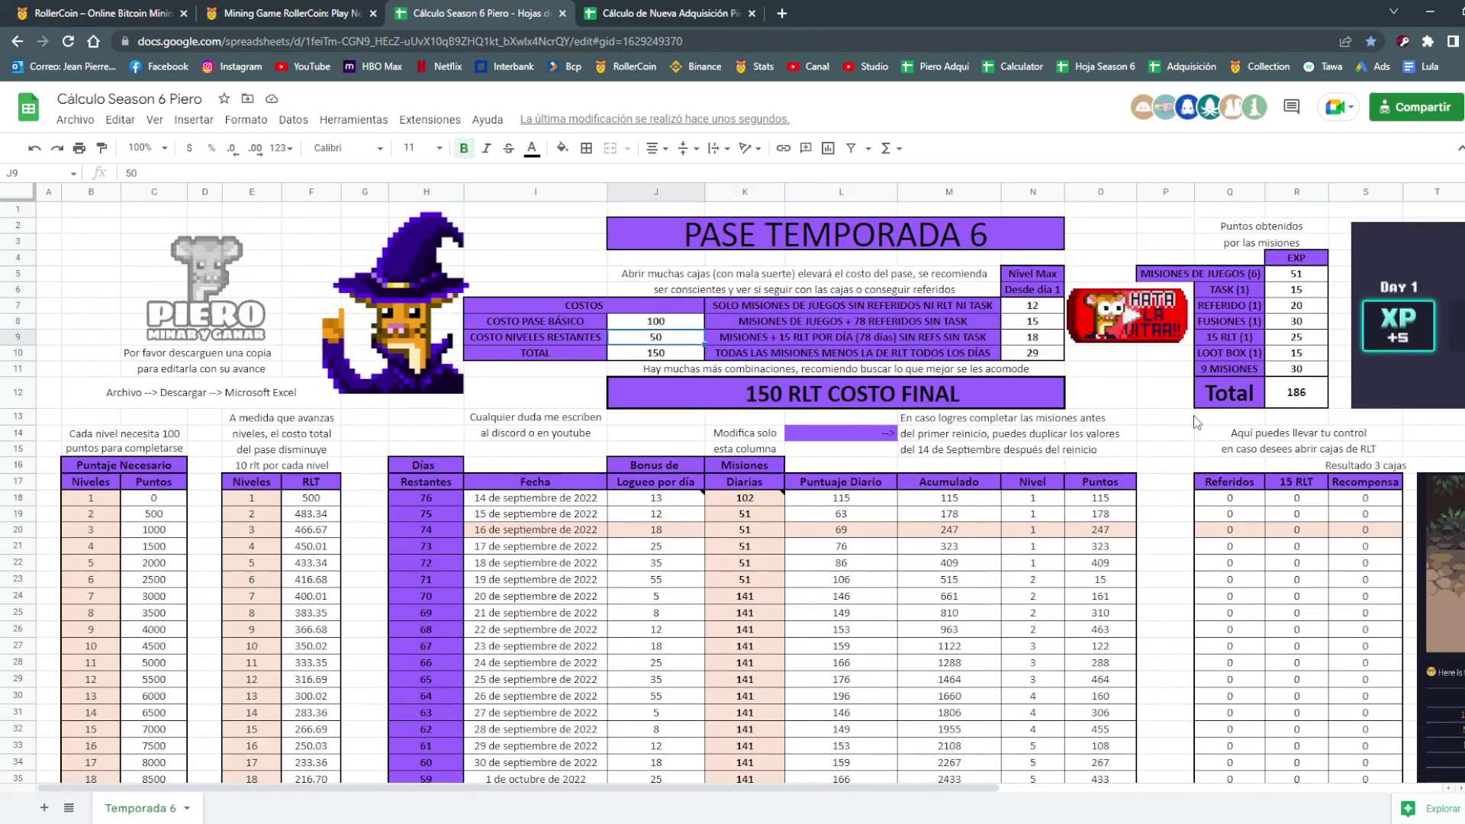
{"action": "type", "text": "15"}
{"action": "key", "text": "Return"}
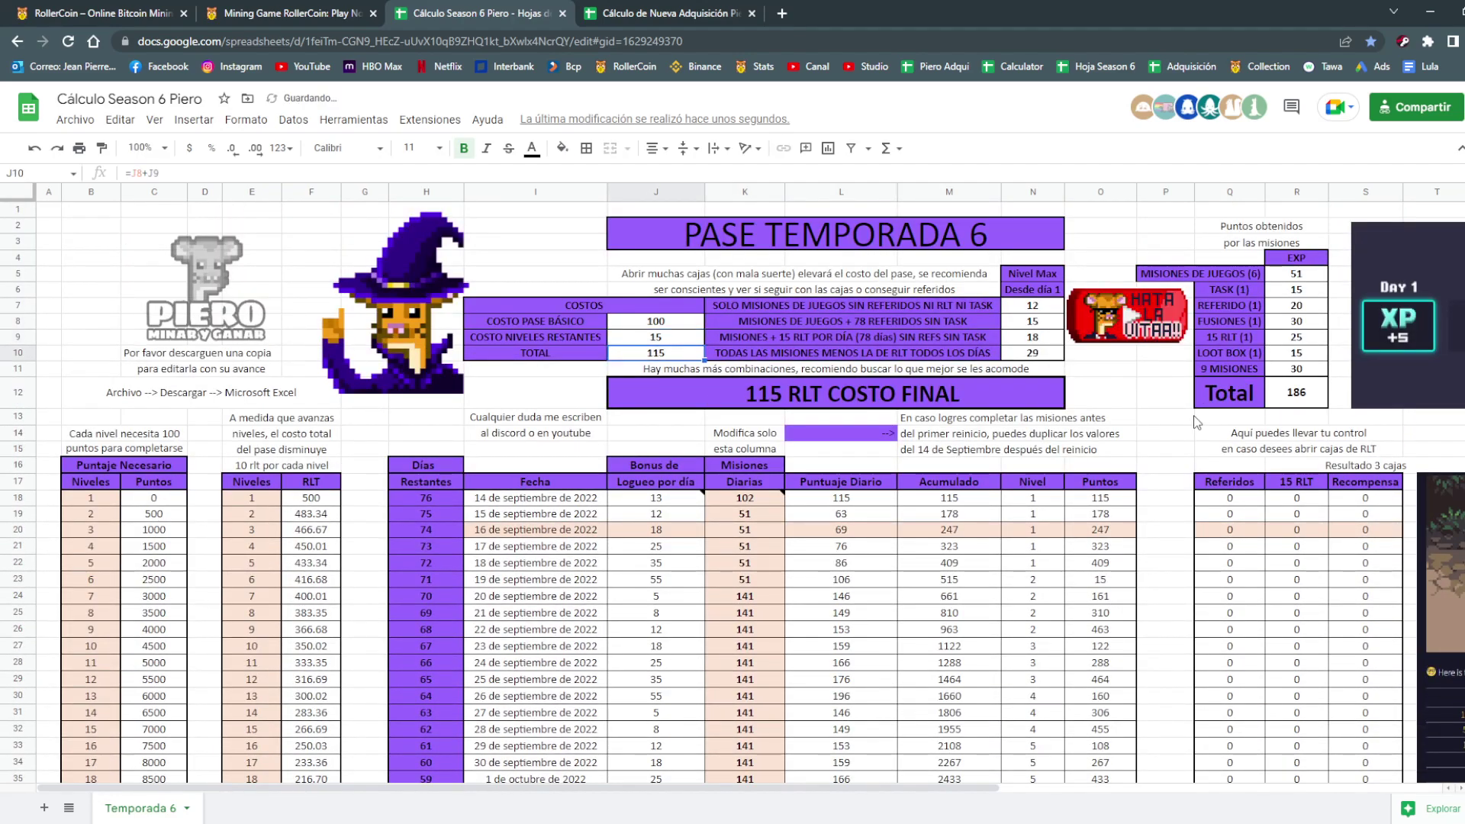
Scroll down to review the Rentabilidad section, then scroll back up to the top.
{"action": "scroll", "coordinate": [1082, 463], "scroll_direction": "down", "scroll_amount": 5}
{"action": "scroll", "coordinate": [1076, 462], "scroll_direction": "down", "scroll_amount": 5}
{"action": "scroll", "coordinate": [1068, 463], "scroll_direction": "down", "scroll_amount": 5}
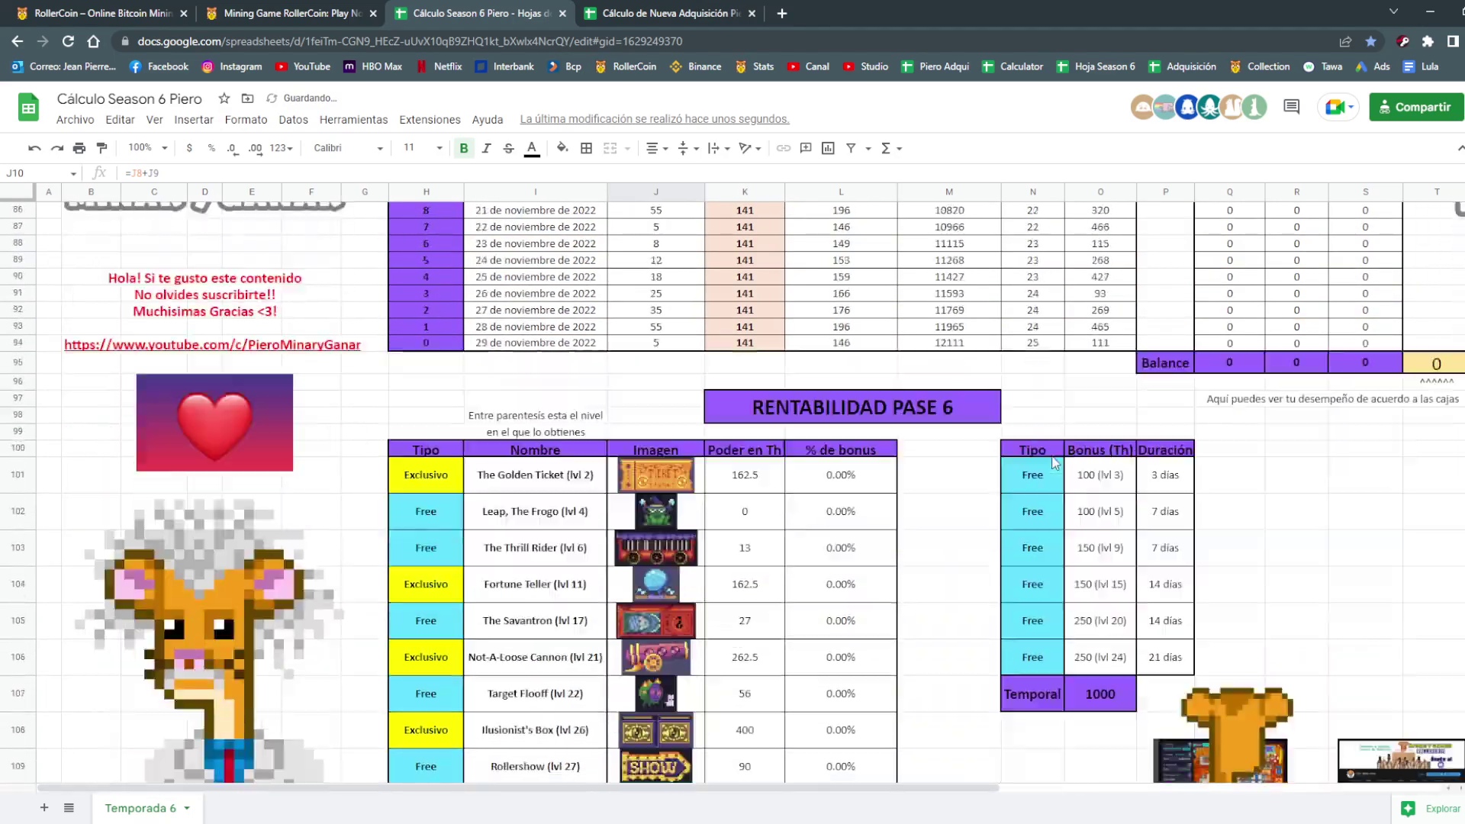
{"action": "scroll", "coordinate": [1060, 463], "scroll_direction": "down", "scroll_amount": 5}
{"action": "scroll", "coordinate": [1068, 457], "scroll_direction": "down", "scroll_amount": 3}
{"action": "scroll", "coordinate": [1088, 455], "scroll_direction": "up", "scroll_amount": 3}
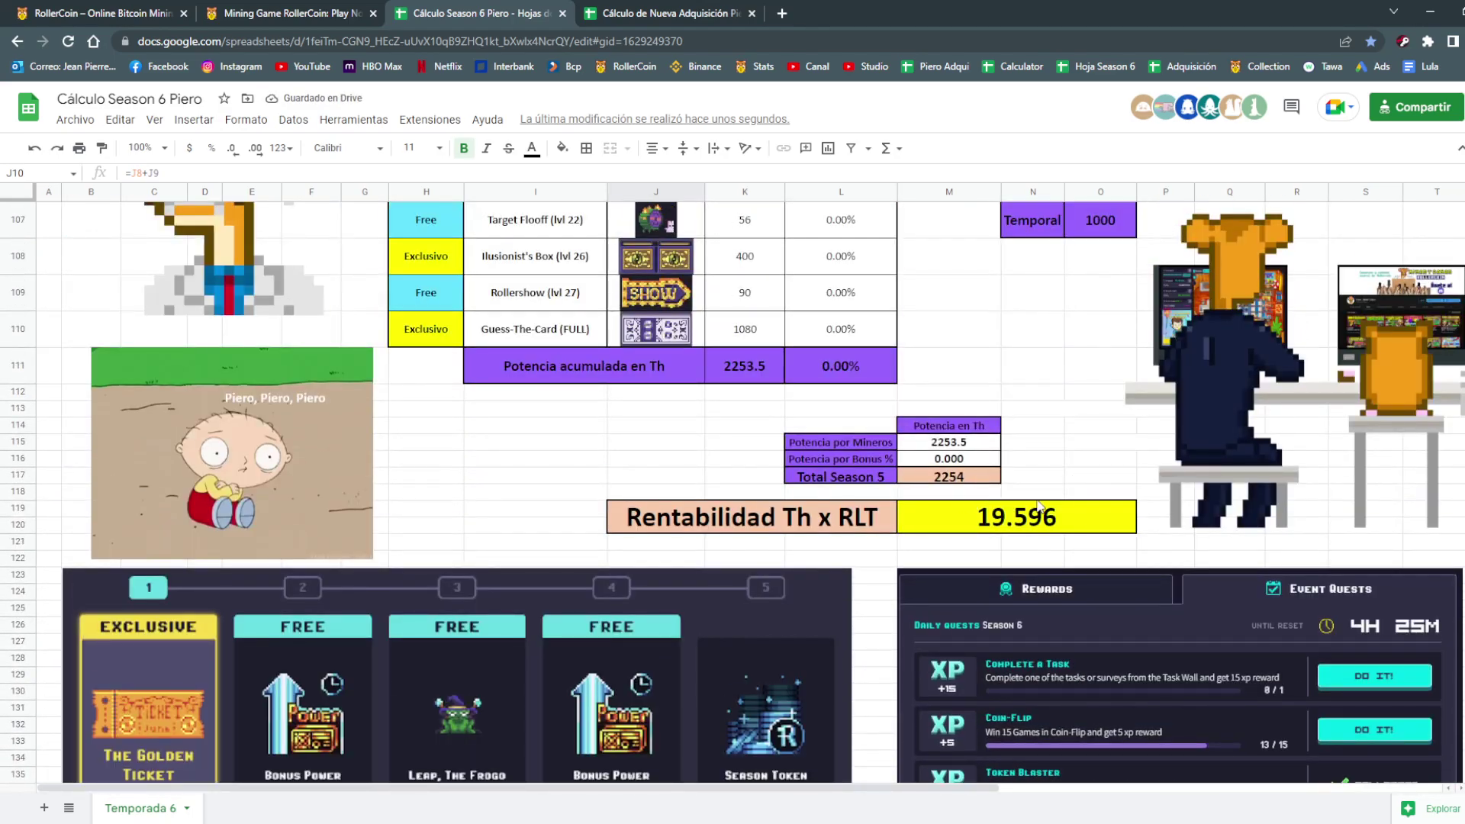
{"action": "scroll", "coordinate": [1057, 458], "scroll_direction": "up", "scroll_amount": 5}
{"action": "scroll", "coordinate": [1045, 442], "scroll_direction": "up", "scroll_amount": 5}
{"action": "scroll", "coordinate": [1035, 420], "scroll_direction": "up", "scroll_amount": 3}
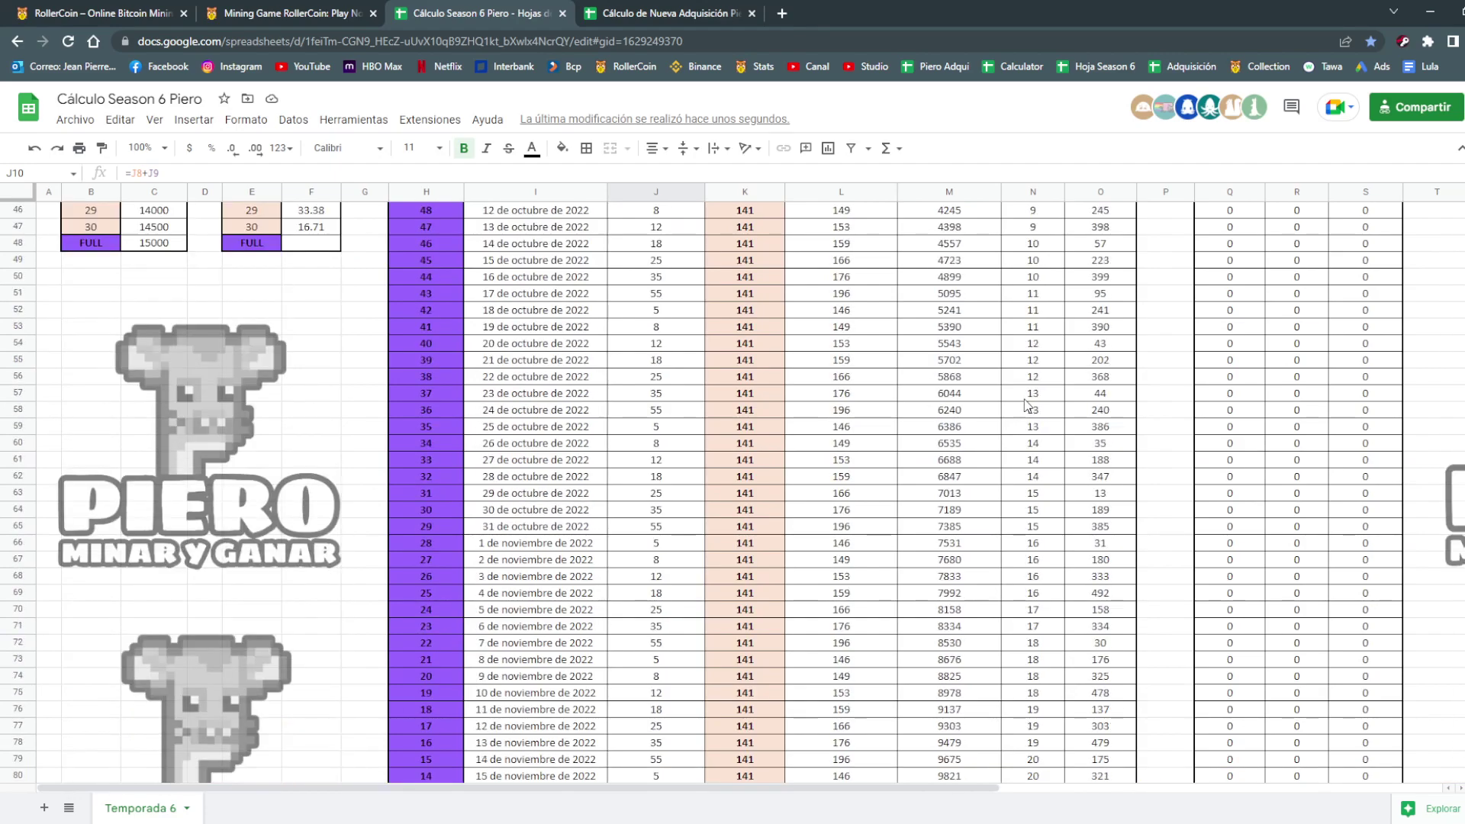
{"action": "scroll", "coordinate": [1023, 402], "scroll_direction": "up", "scroll_amount": 5}
{"action": "scroll", "coordinate": [1007, 399], "scroll_direction": "up", "scroll_amount": 5}
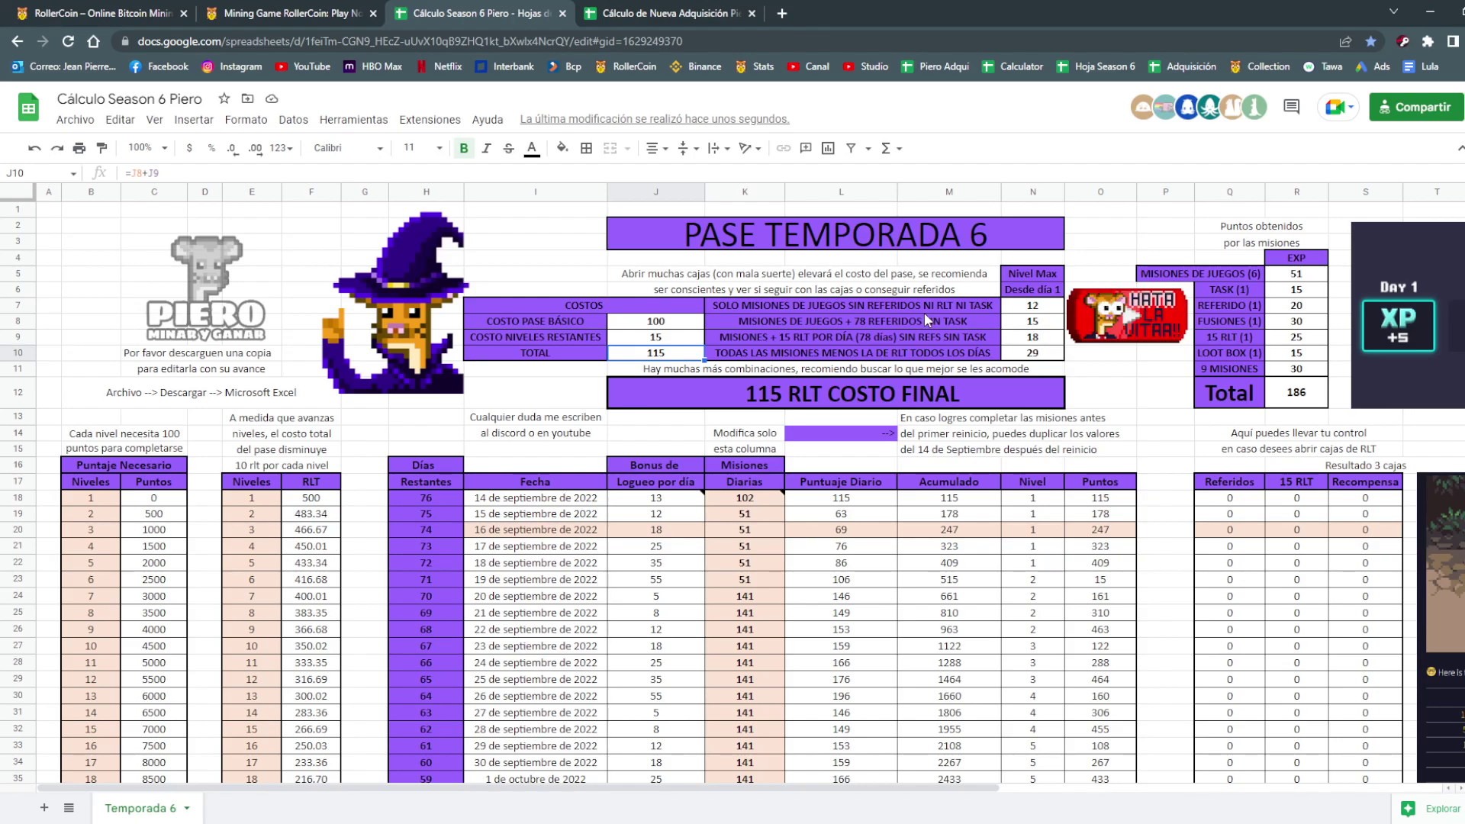
{"action": "left_click", "coordinate": [156, 13]}
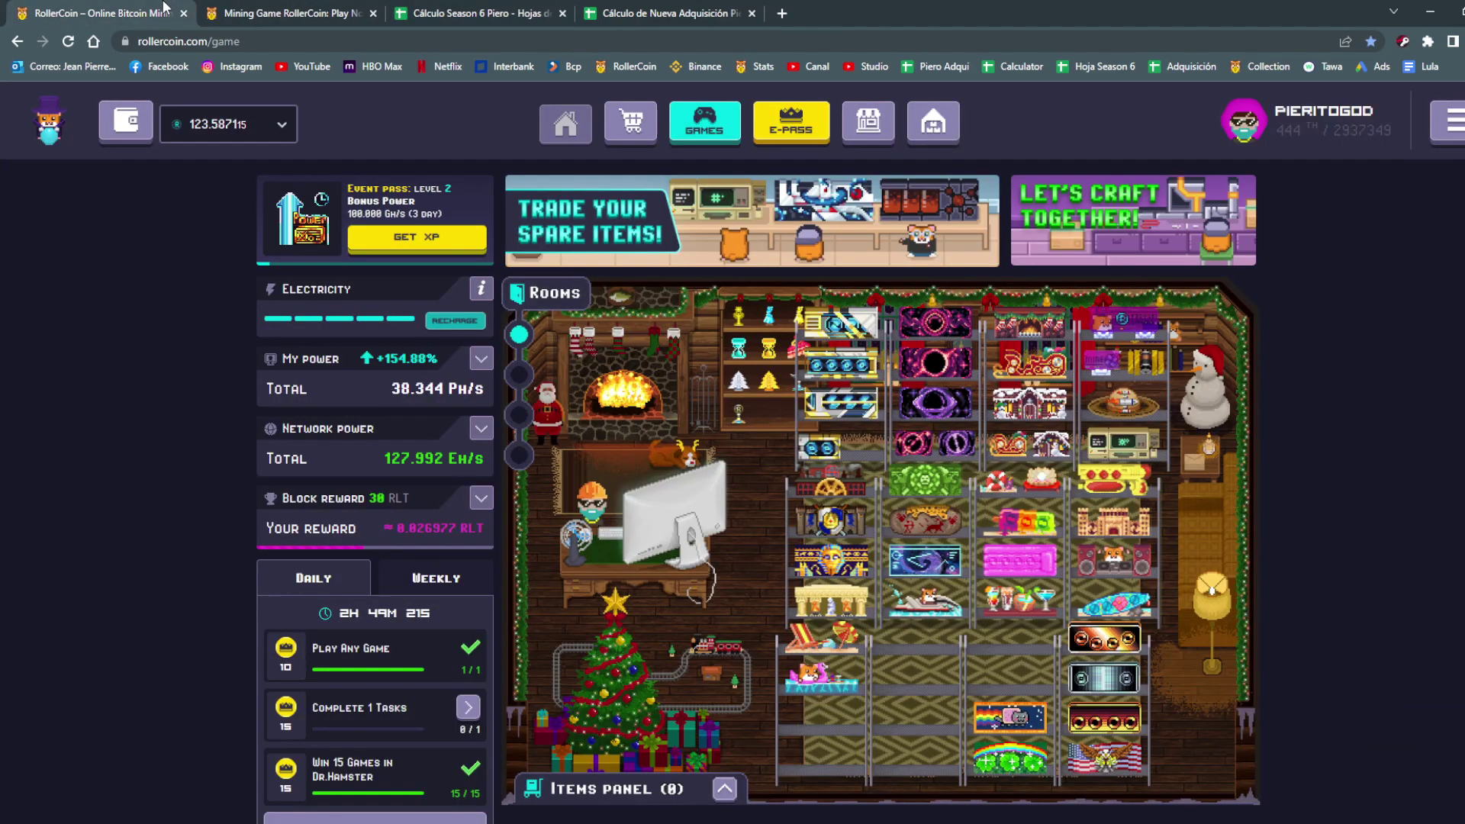
{"action": "left_click", "coordinate": [705, 126]}
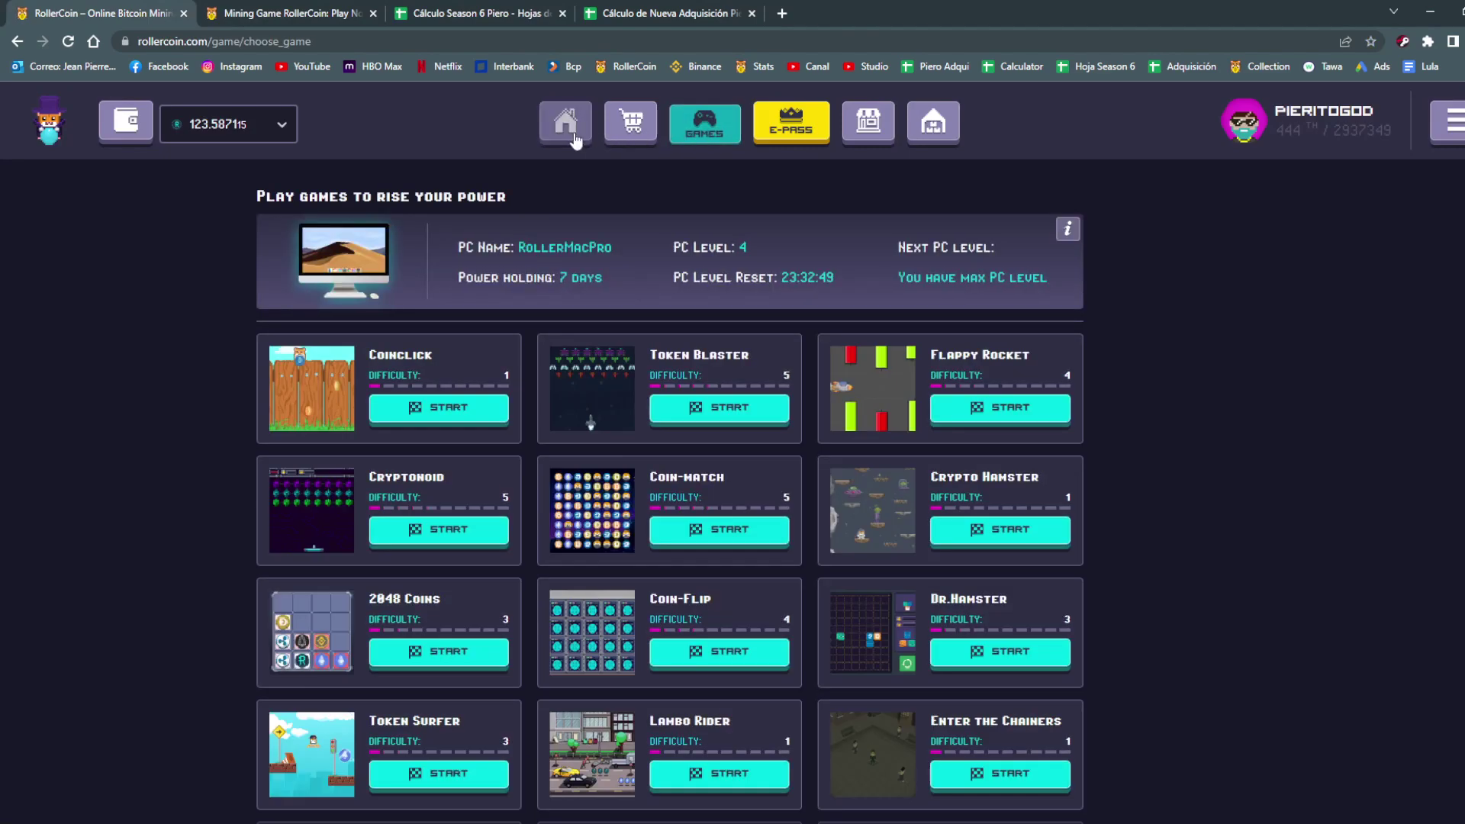
{"action": "left_click", "coordinate": [566, 124]}
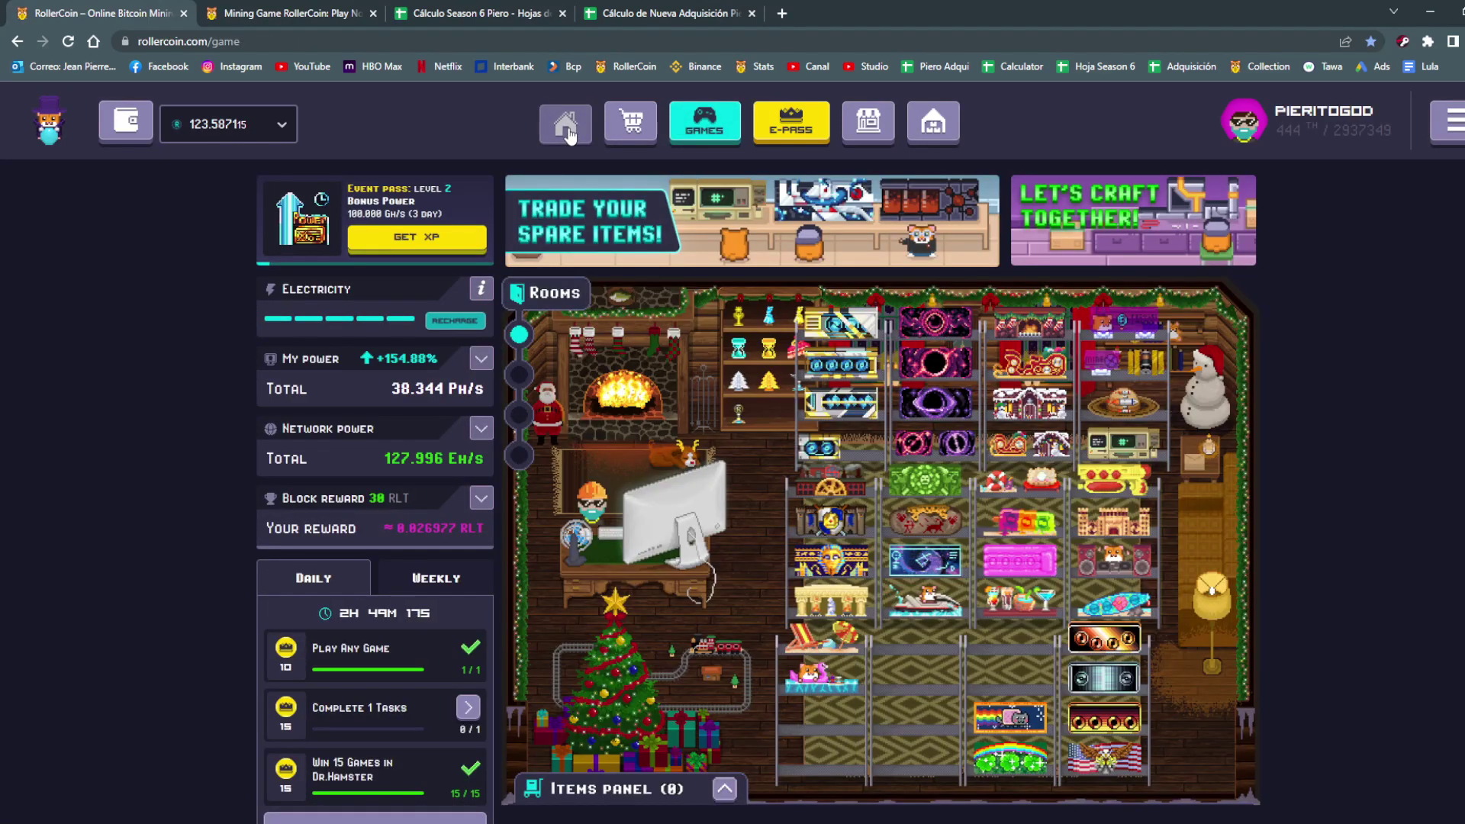